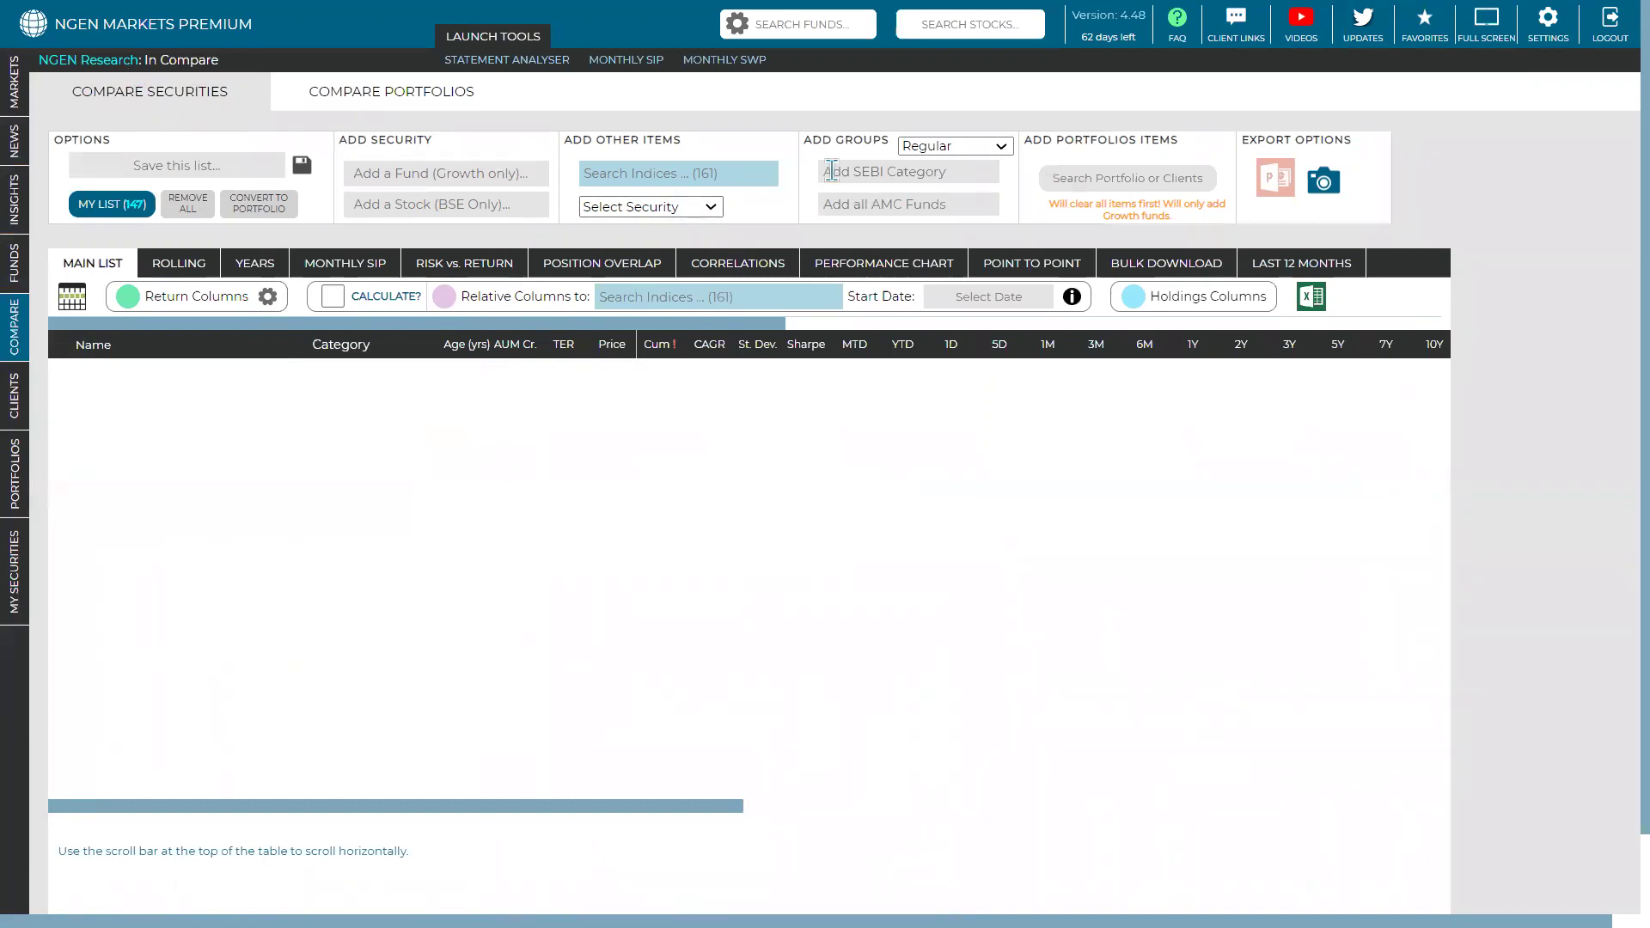
Add all 29 Mid Cap Fund schemes from the SEBI category to the comparison list.
left_click(831, 170)
key("Return")
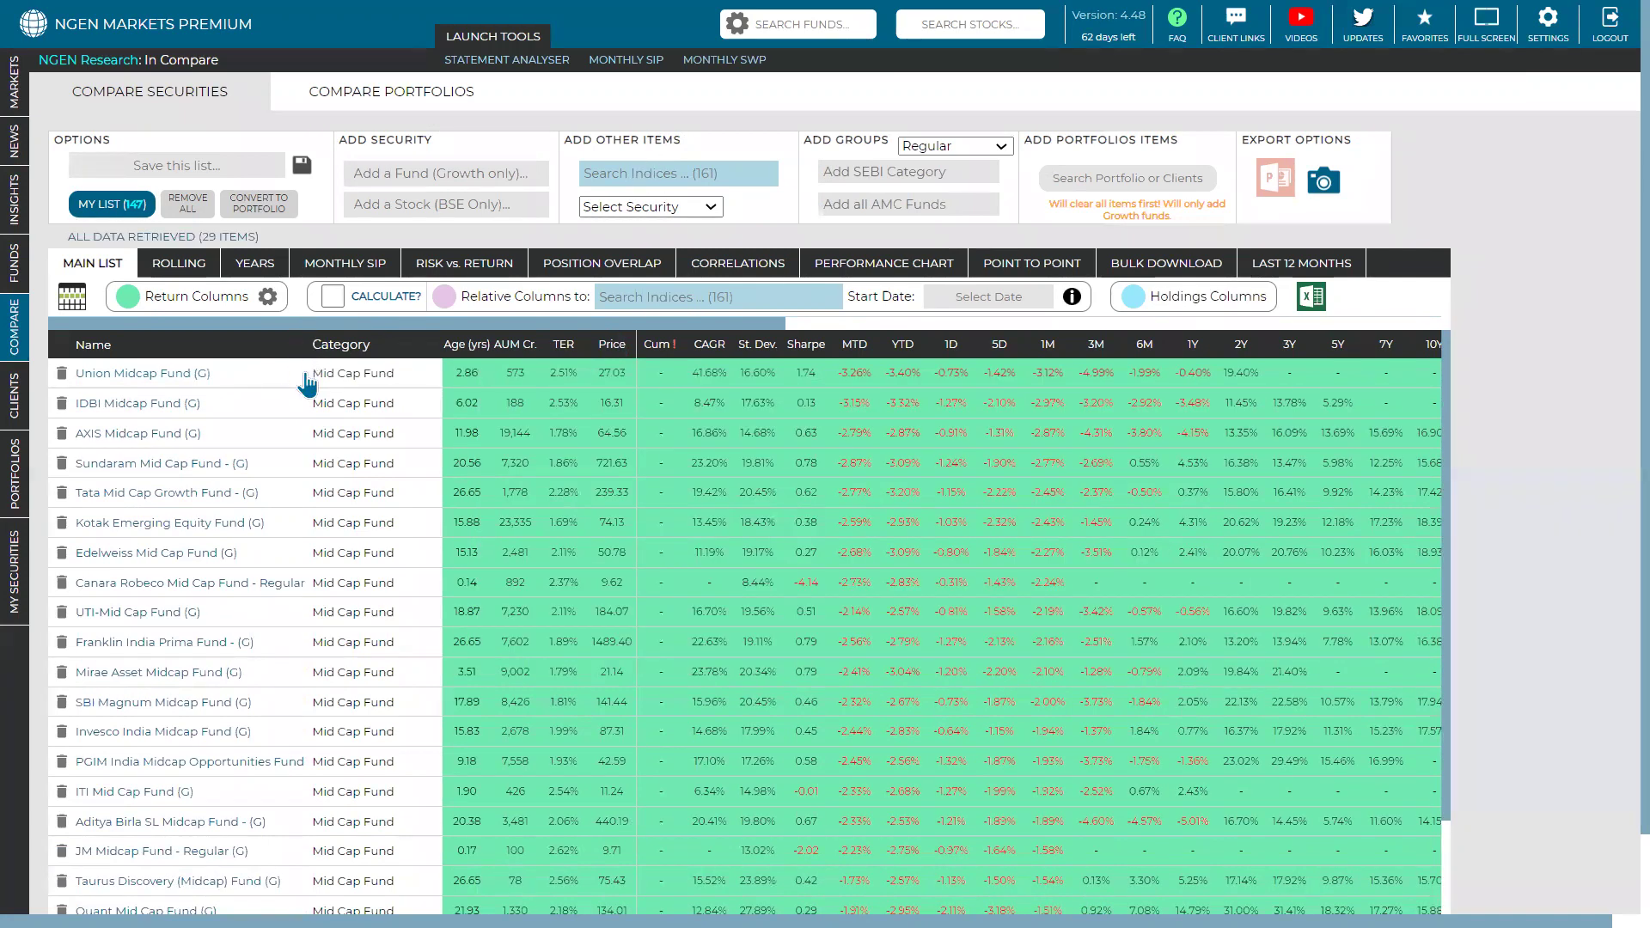
Search 'nifty mid 100' and add the Nifty Midcap 100 index as the 30th item.
left_click(593, 165)
type("nifty mi")
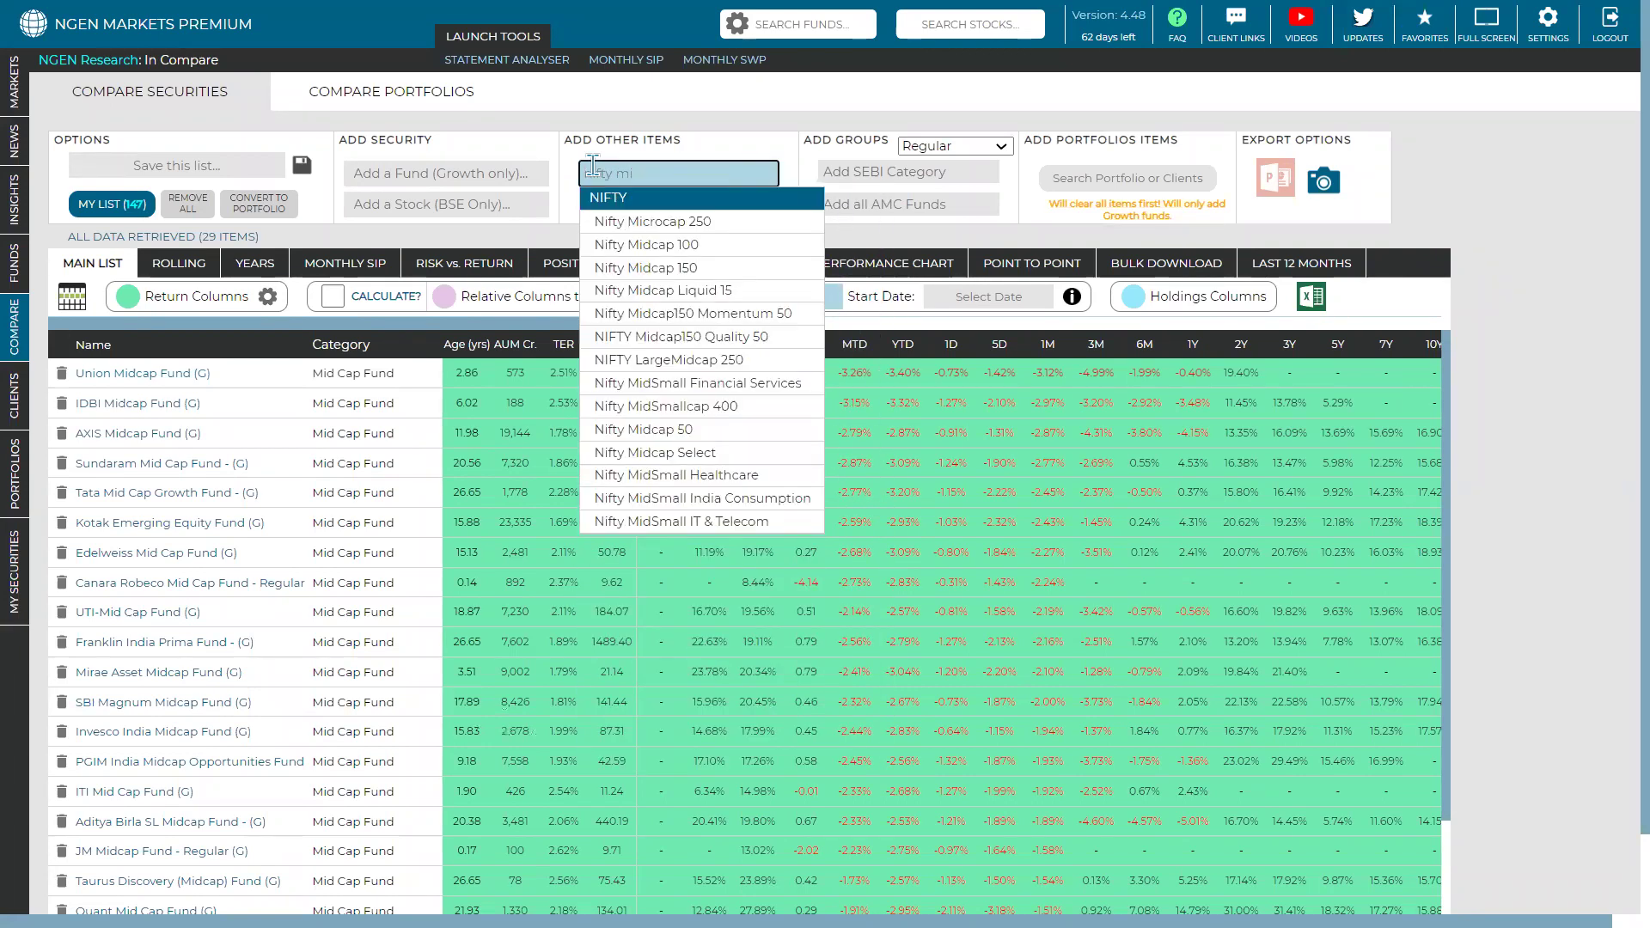
type("d 100")
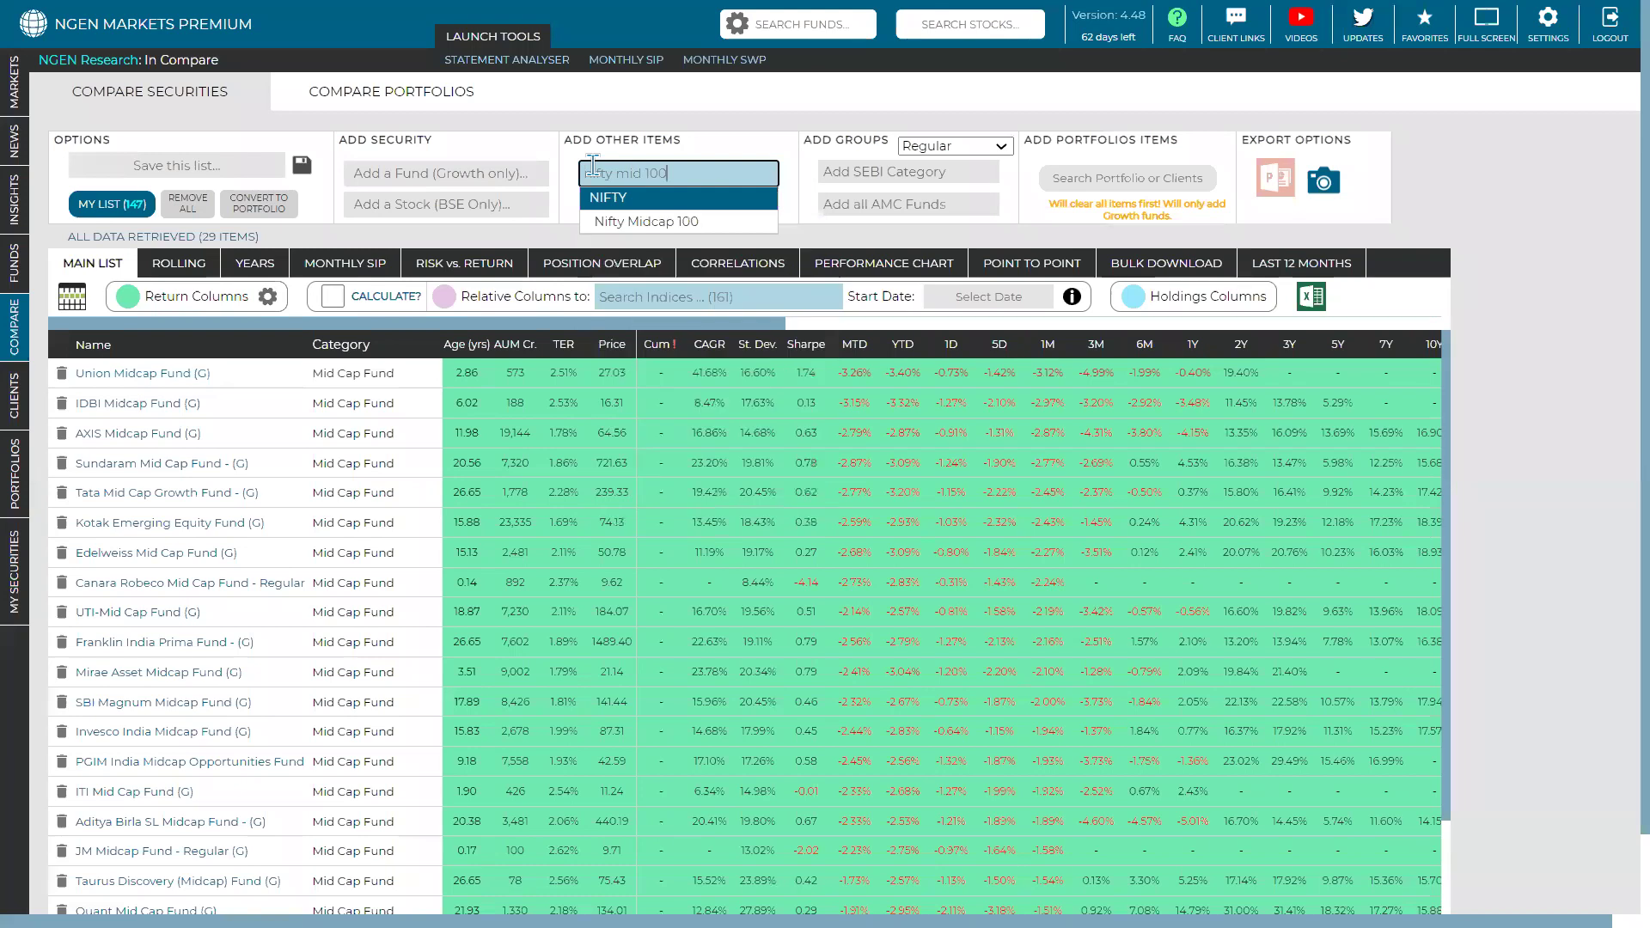
left_click(610, 222)
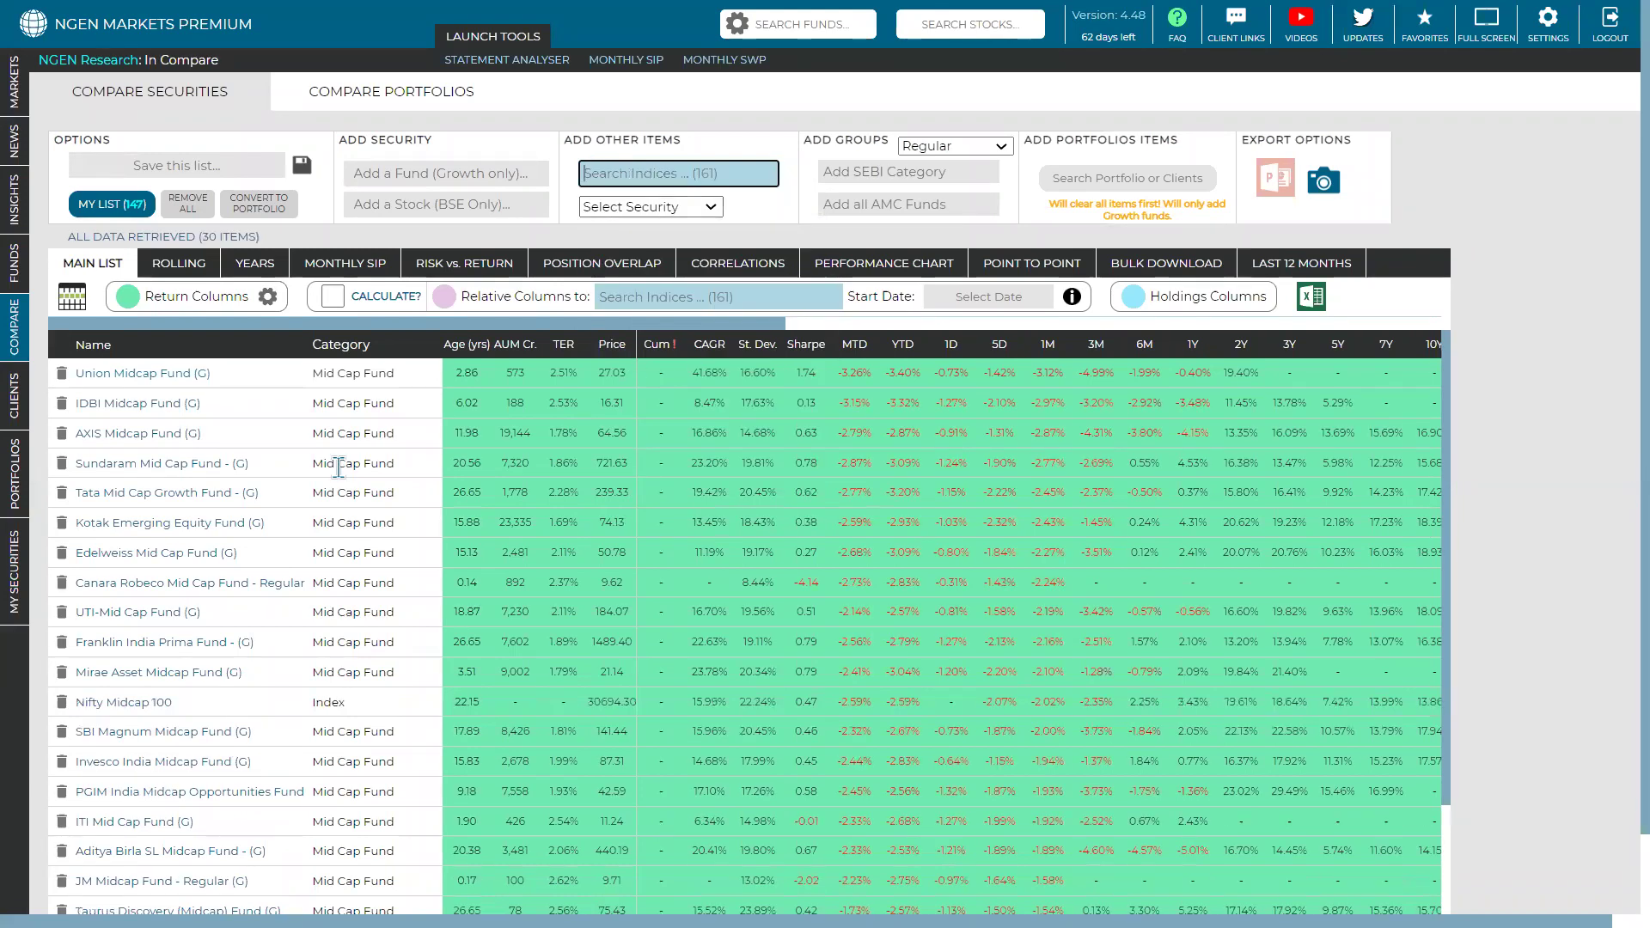
double_click(316, 702)
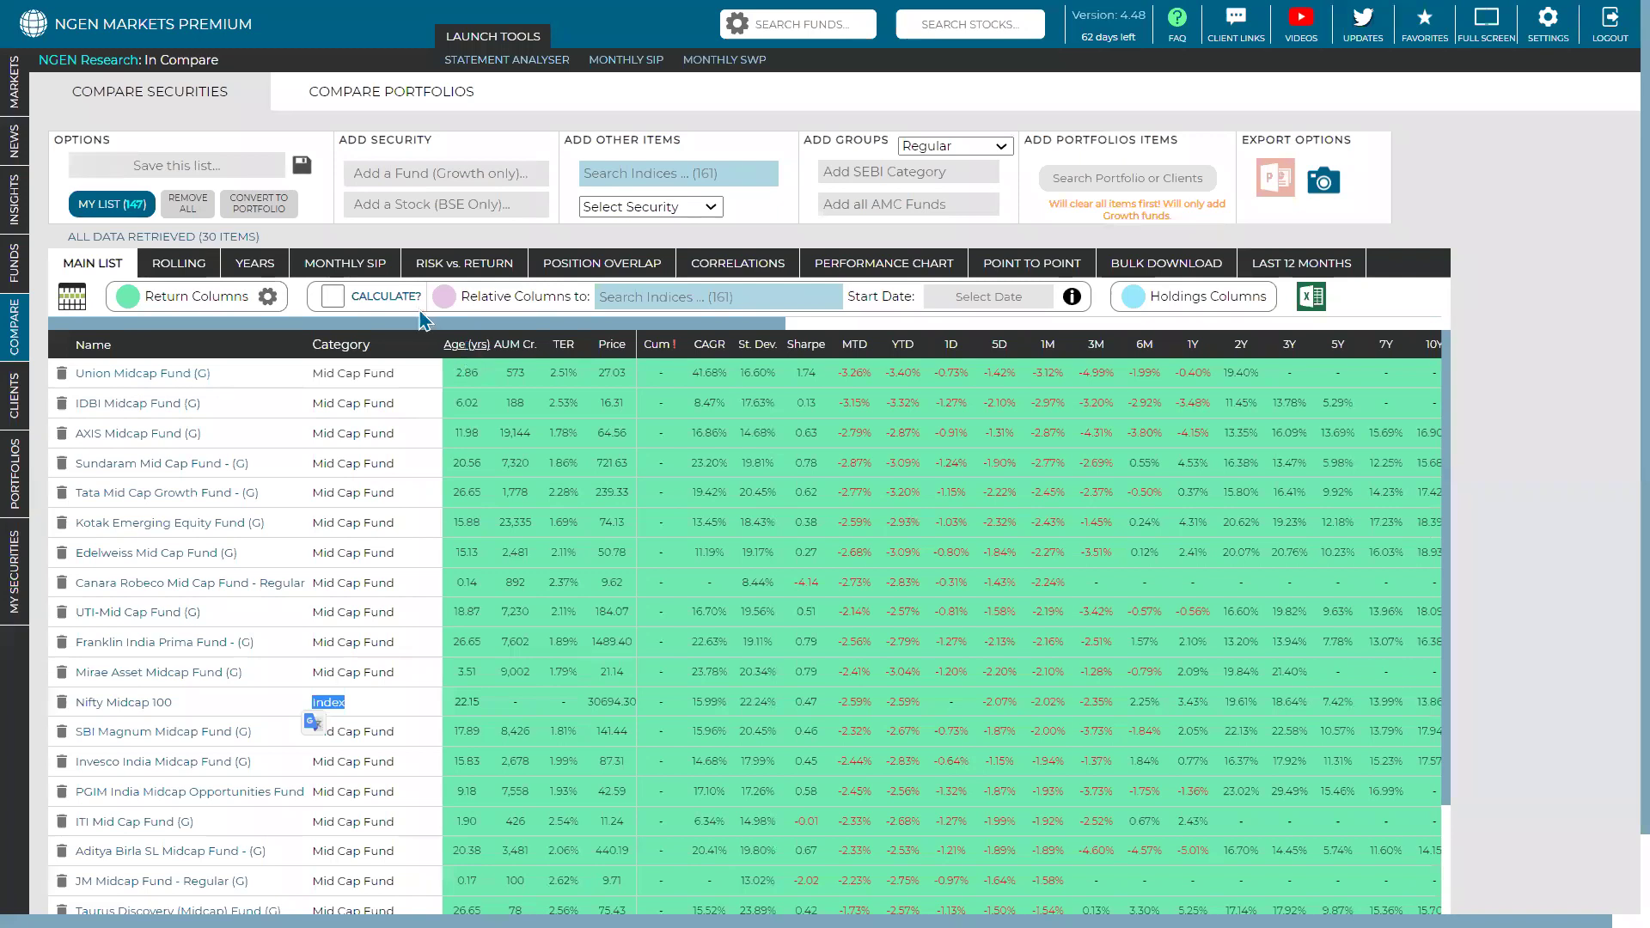
Sort by Age (yrs) and delete the youngest funds, including Quant Mid Cap Fund, leaving 20.
left_click(467, 353)
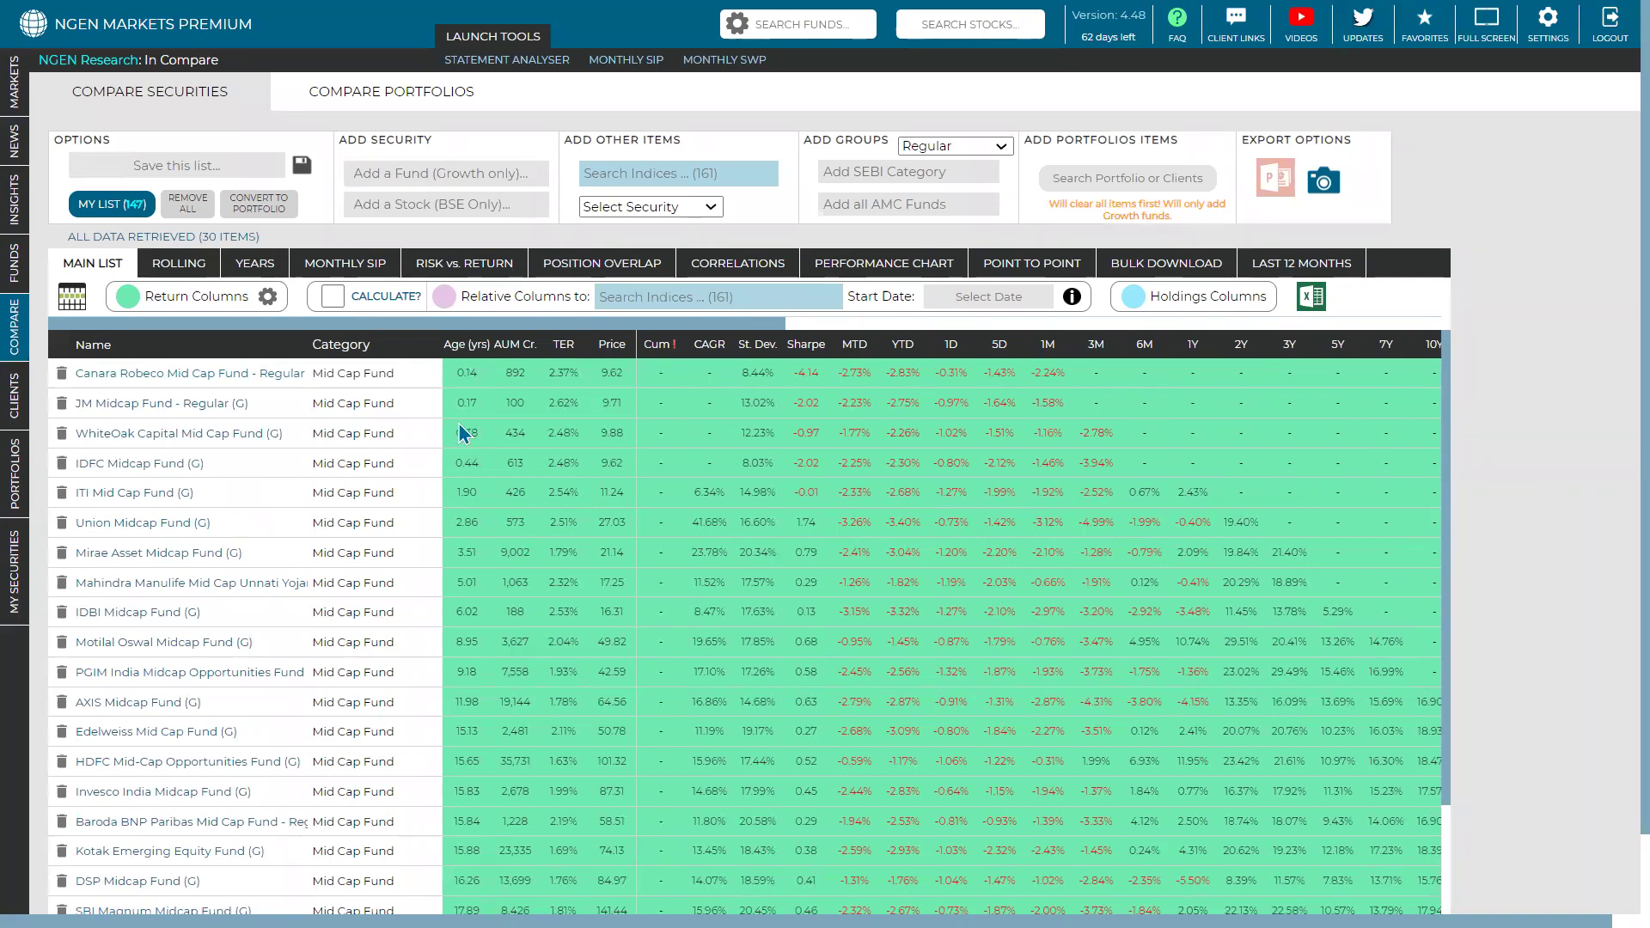
left_click(62, 376)
left_click(62, 376)
left_click(61, 375)
left_click(62, 376)
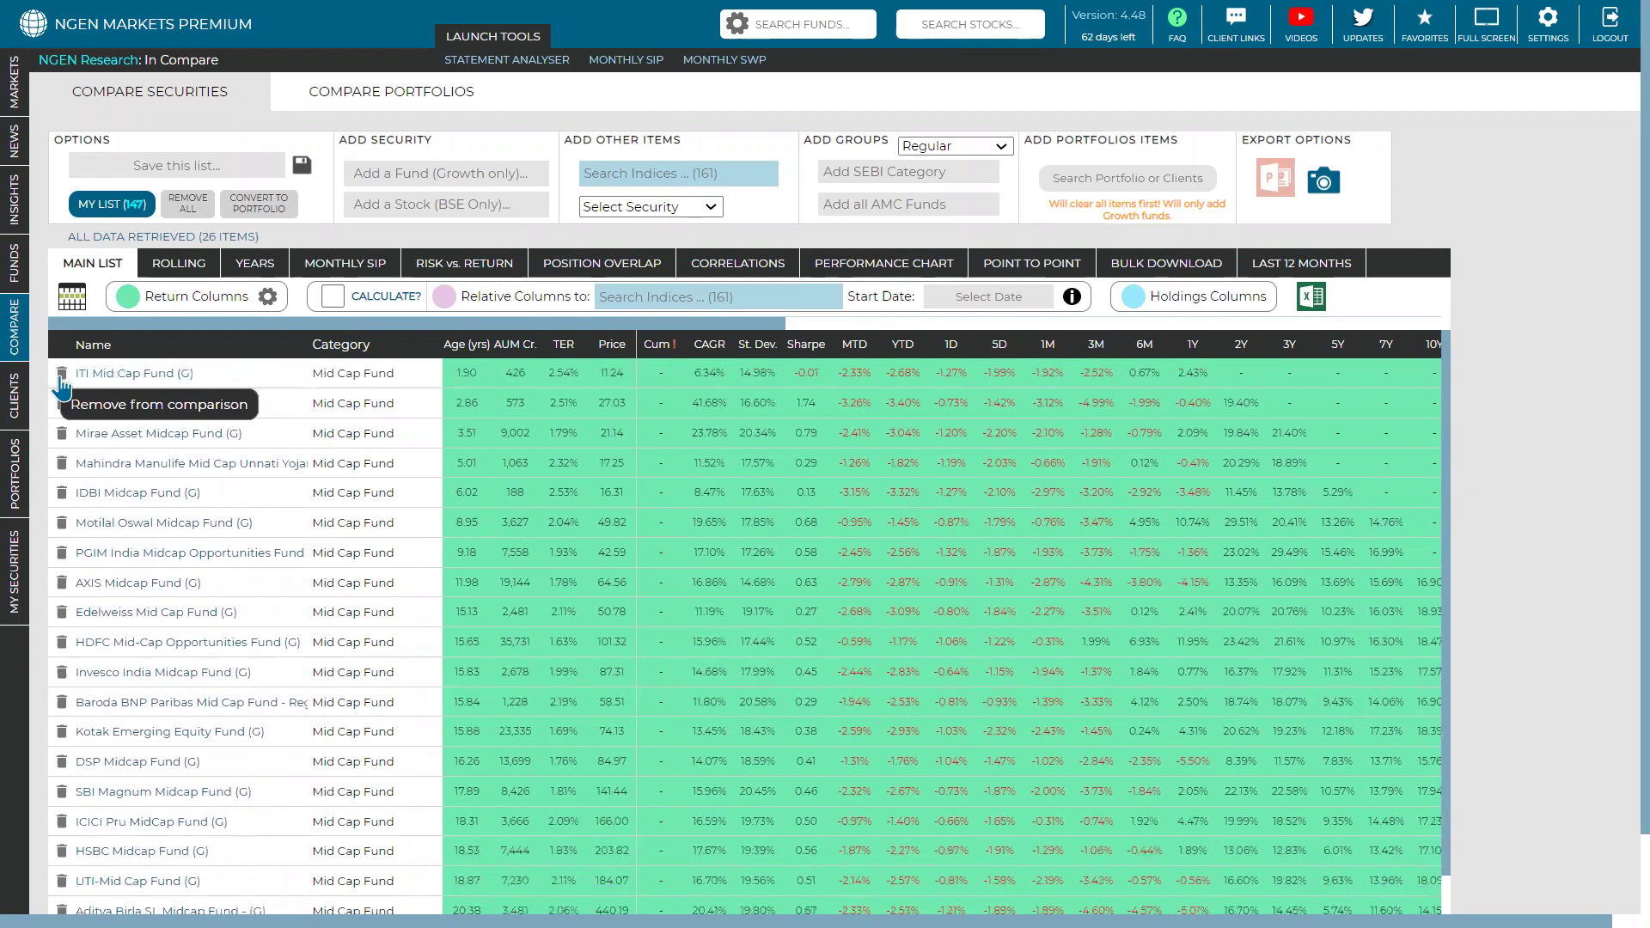
left_click(62, 375)
left_click(62, 375)
left_click(62, 376)
left_click(62, 375)
left_click(62, 375)
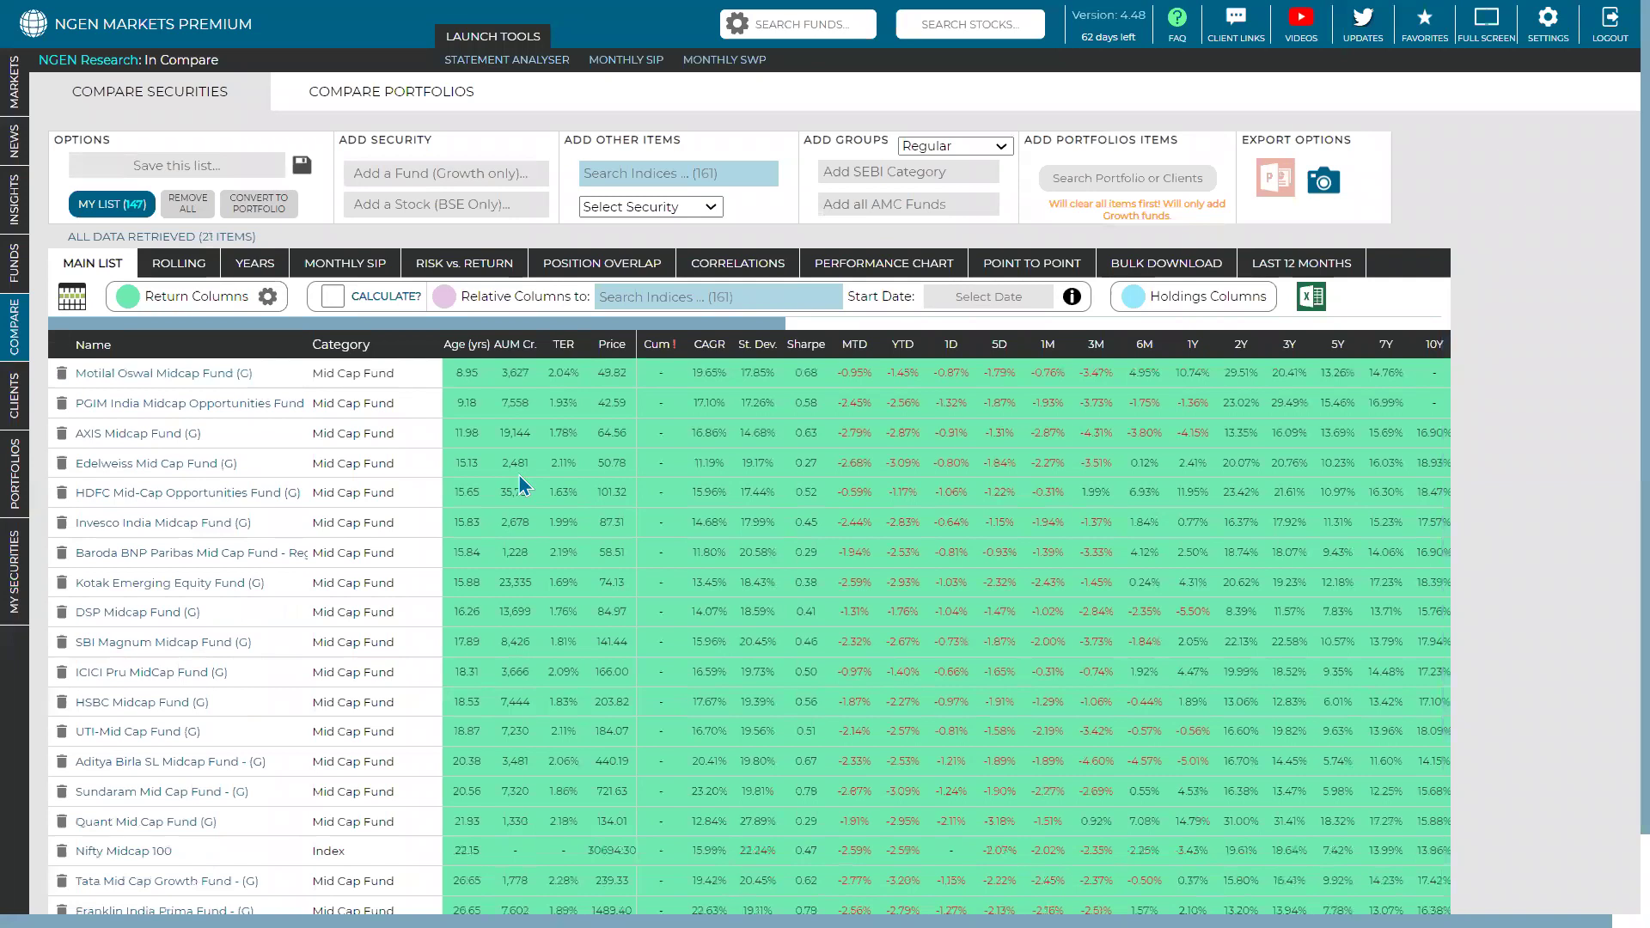
scroll(518, 475, "down", 1)
left_click(61, 732)
scroll(584, 589, "up", 1)
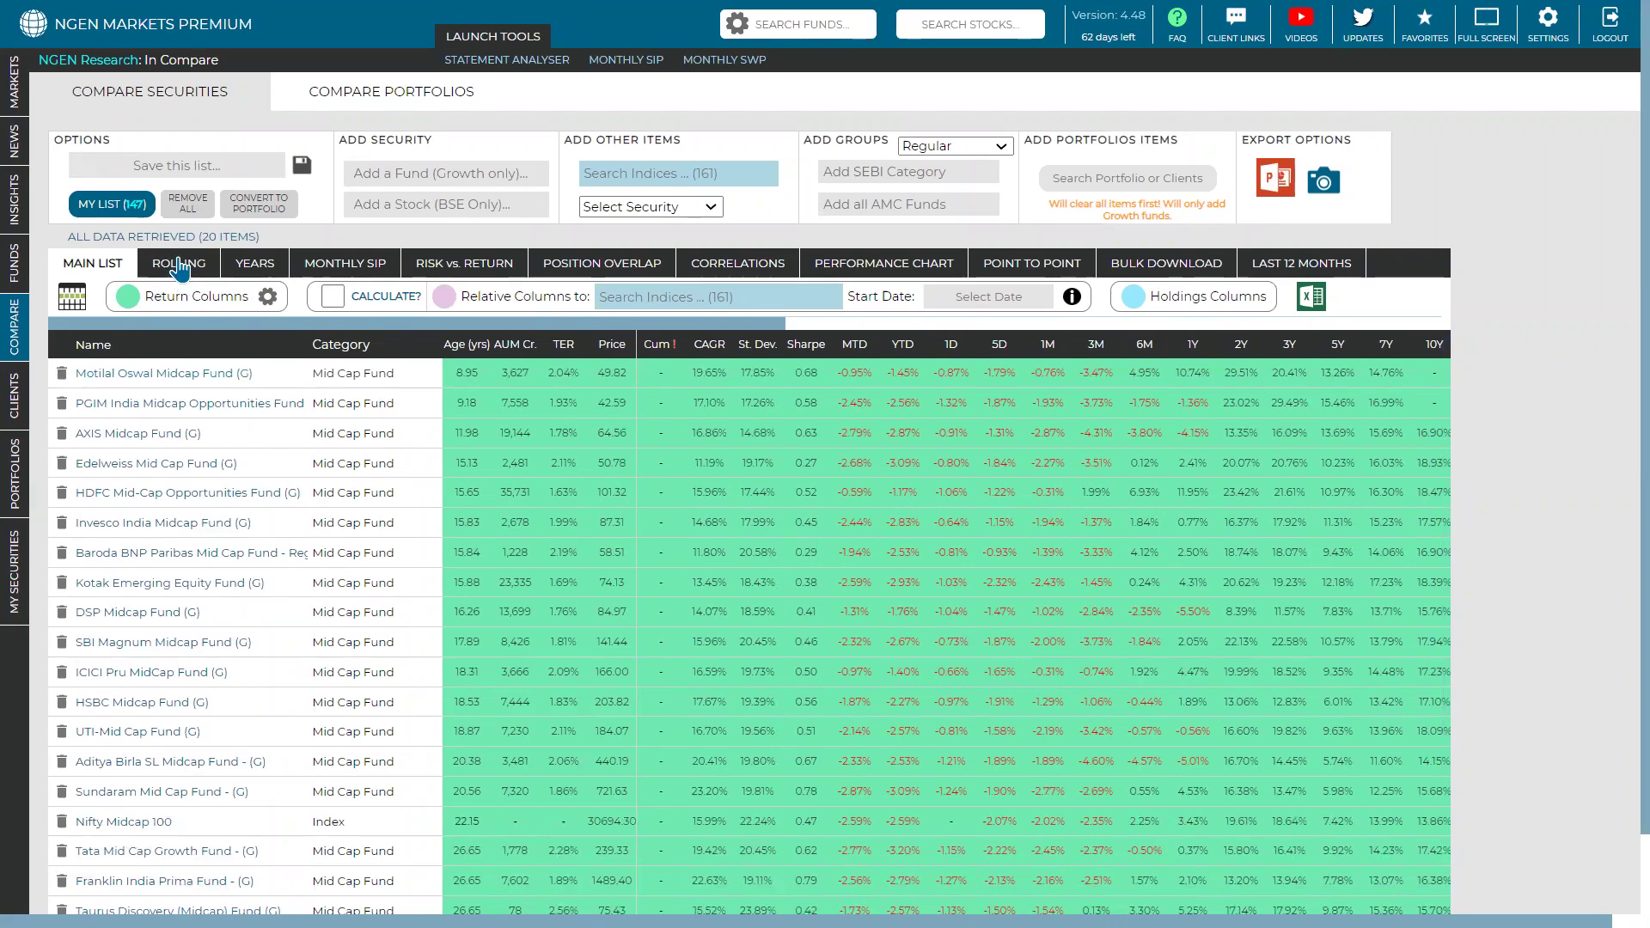
Review the 260-day rolling returns table, chart and distribution from 24-February-2014 to 25-January-2023.
left_click(179, 267)
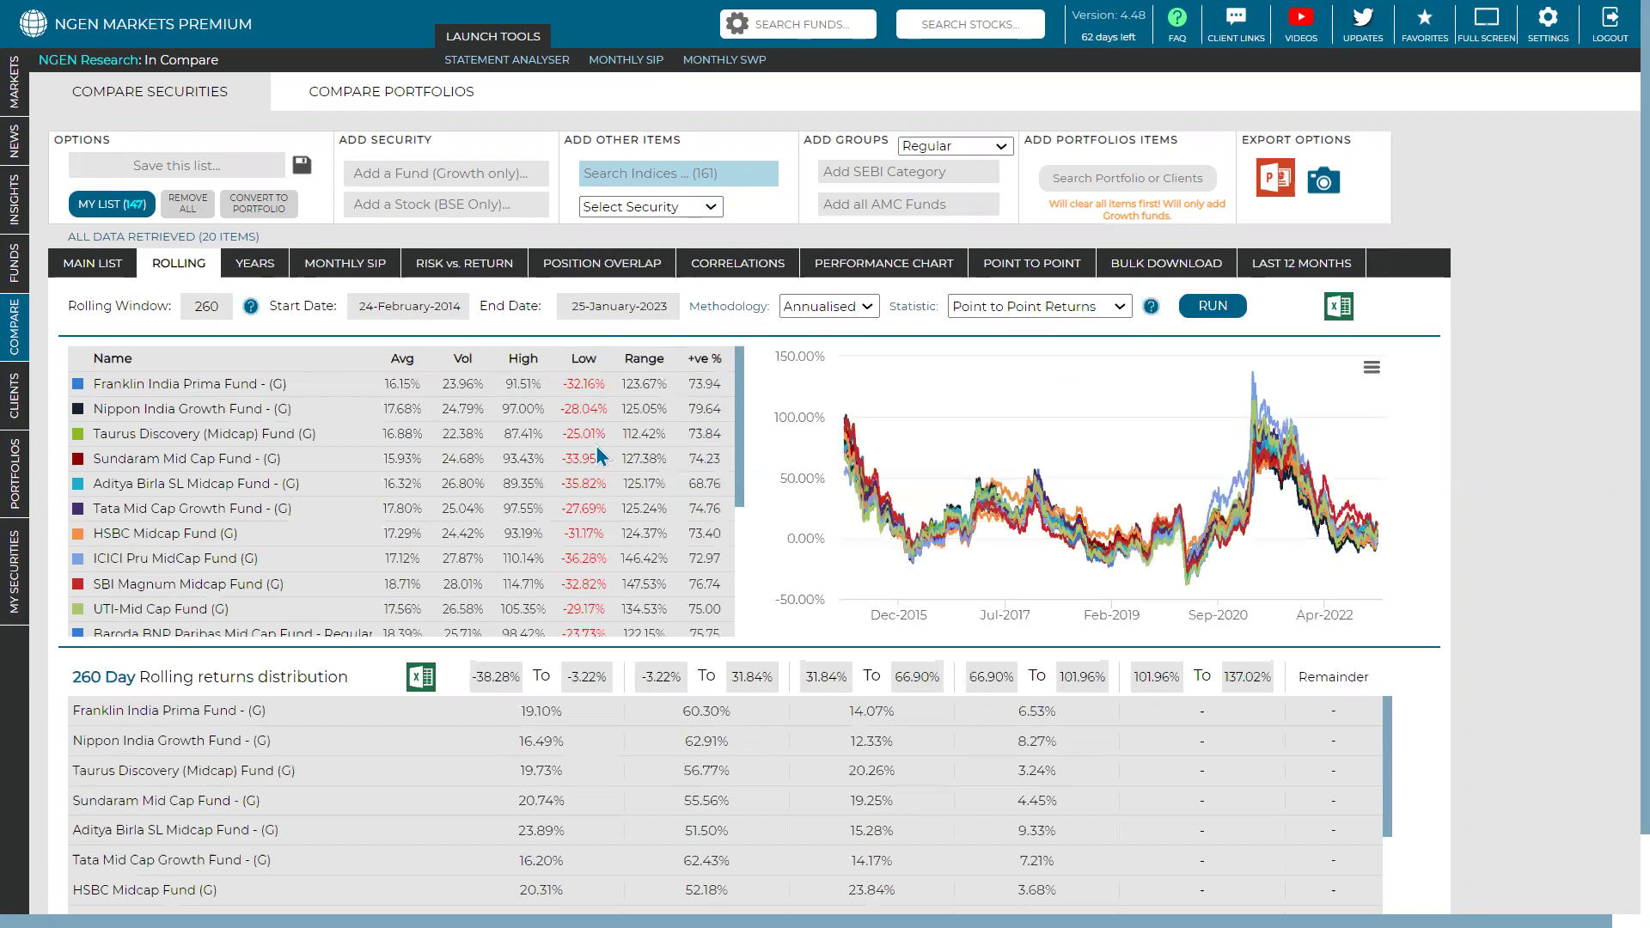
scroll(595, 445, "down", 3)
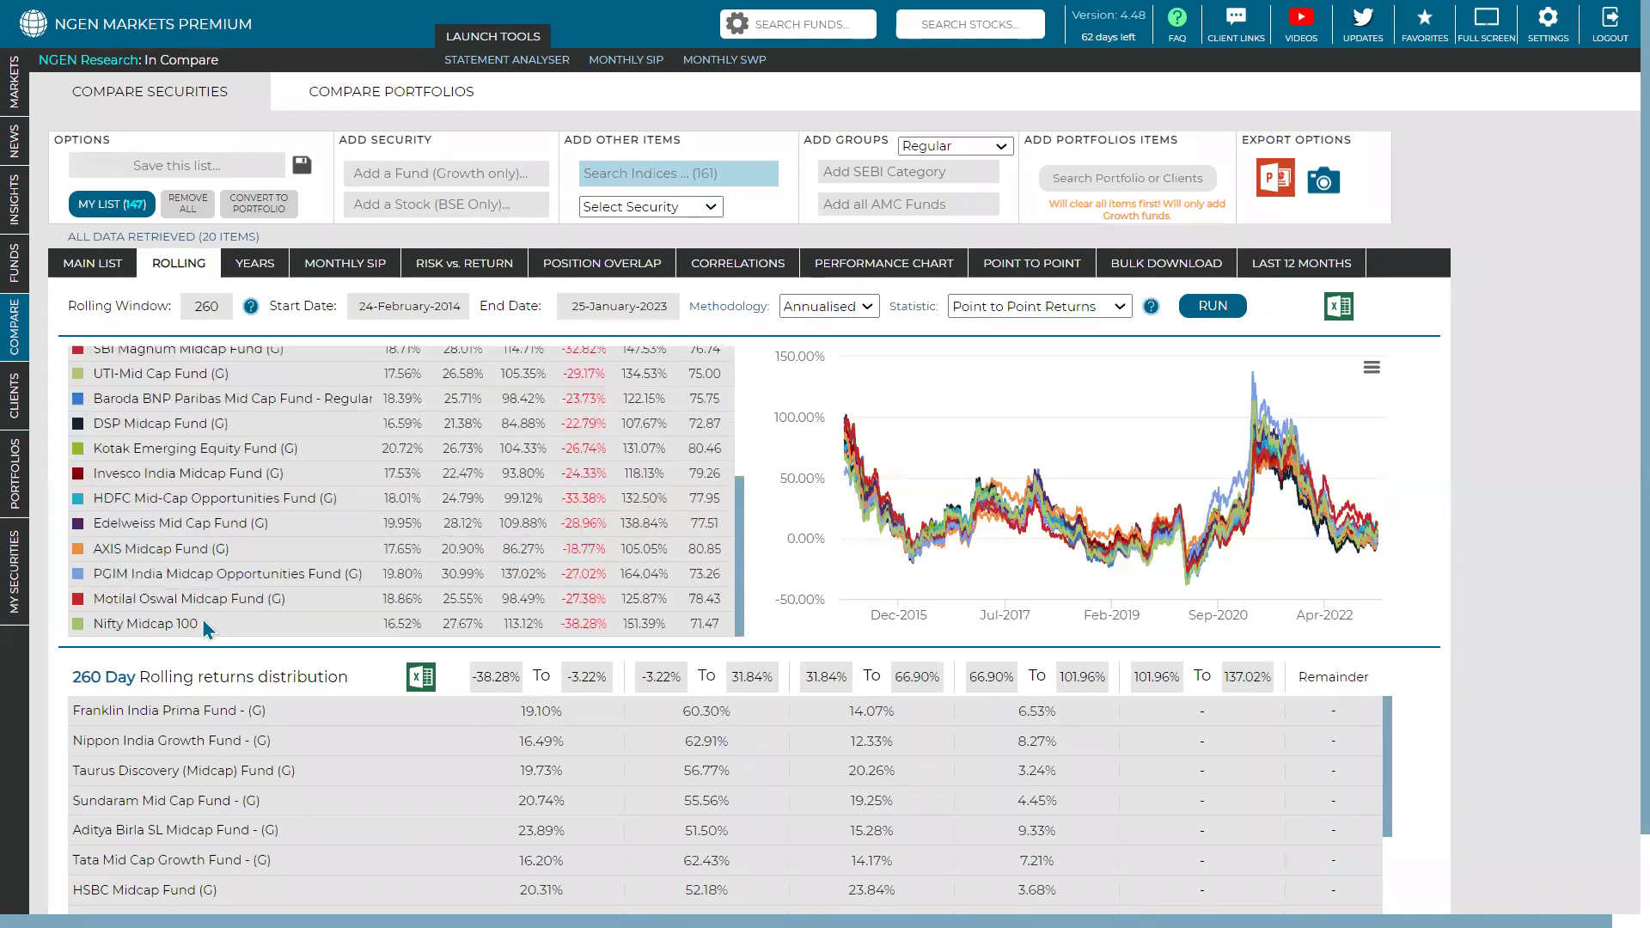
scroll(502, 541, "up", 3)
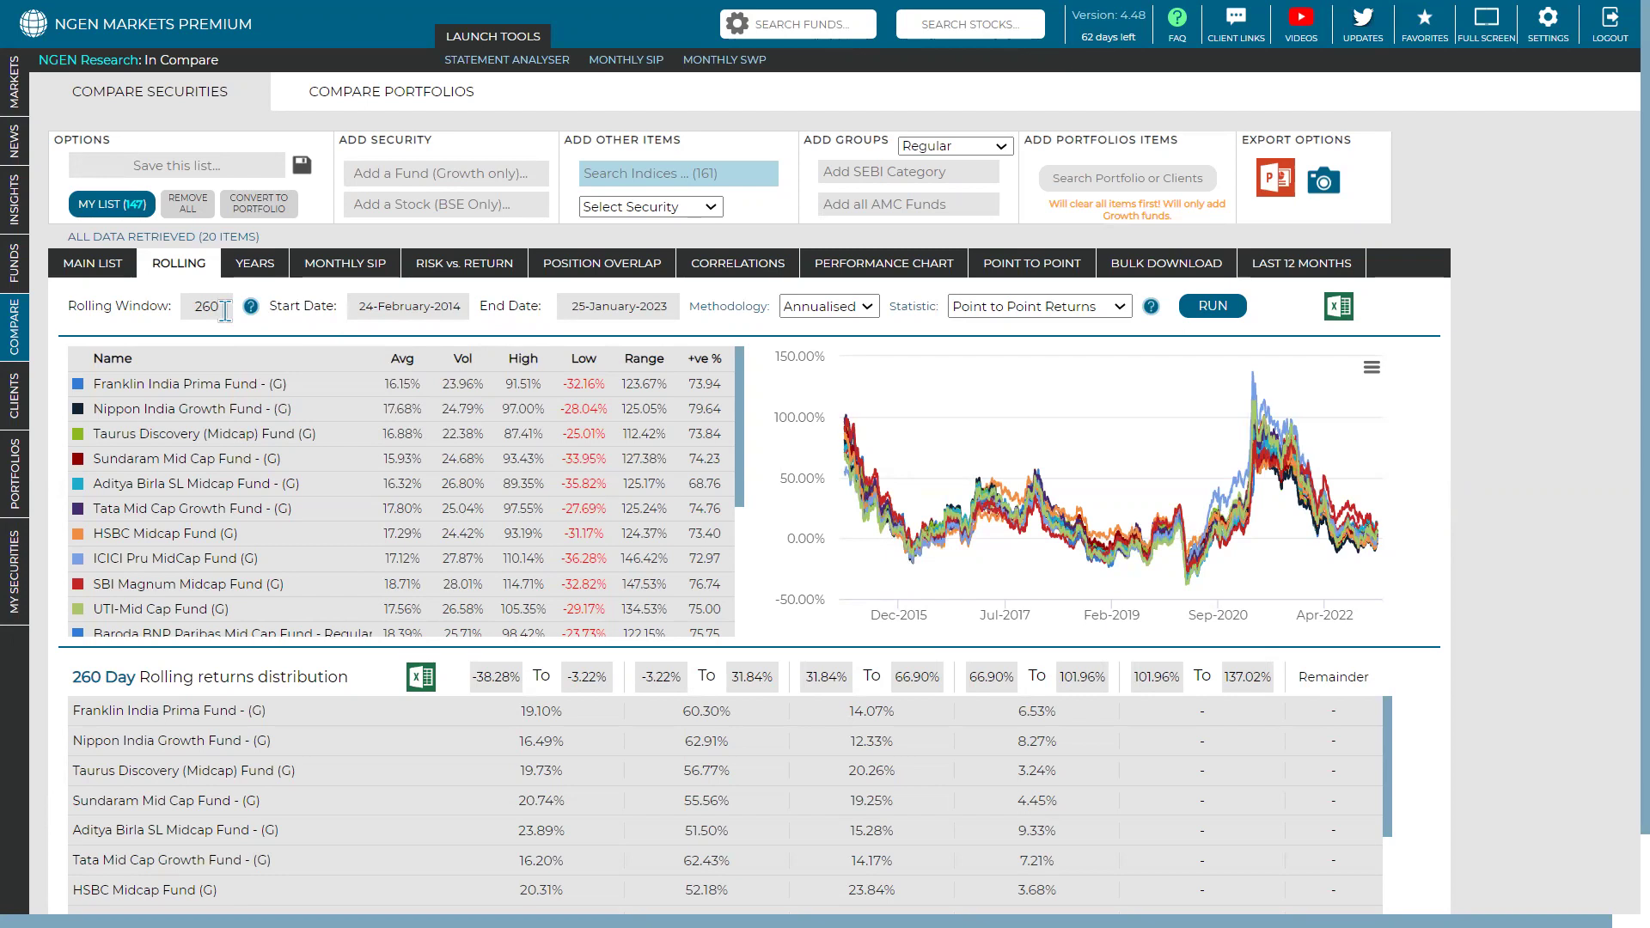
left_click_drag(222, 307, 185, 307)
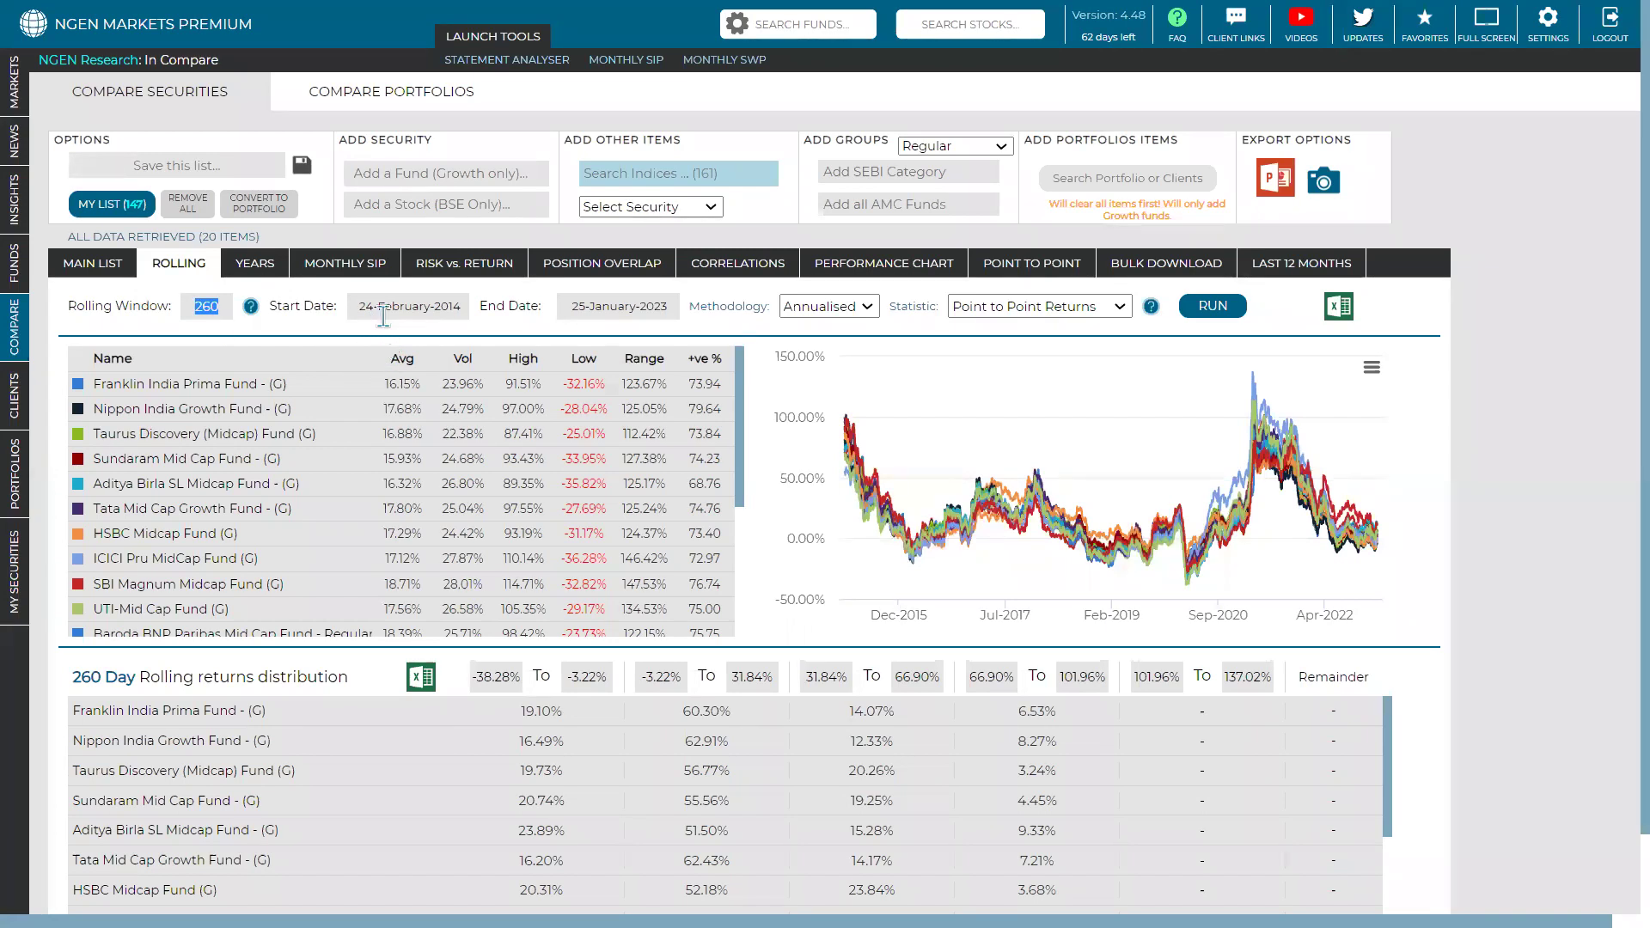
left_click(383, 311)
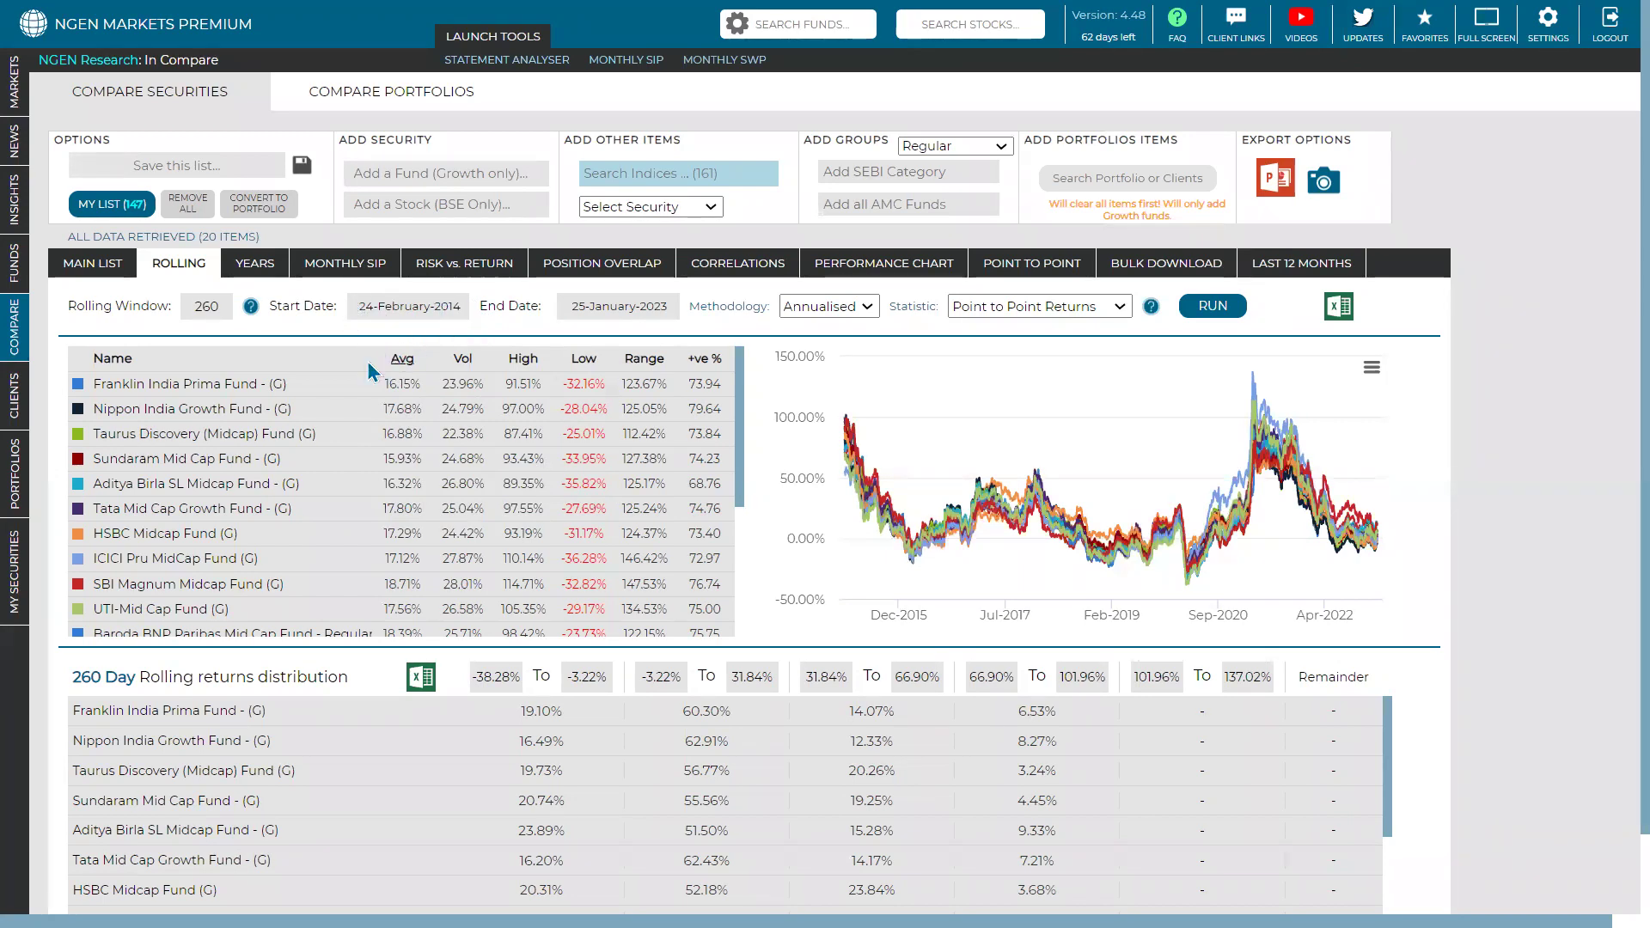
Set the rolling start date to 01-February-2008 and rerun the calculation.
left_click(418, 314)
left_click(511, 341)
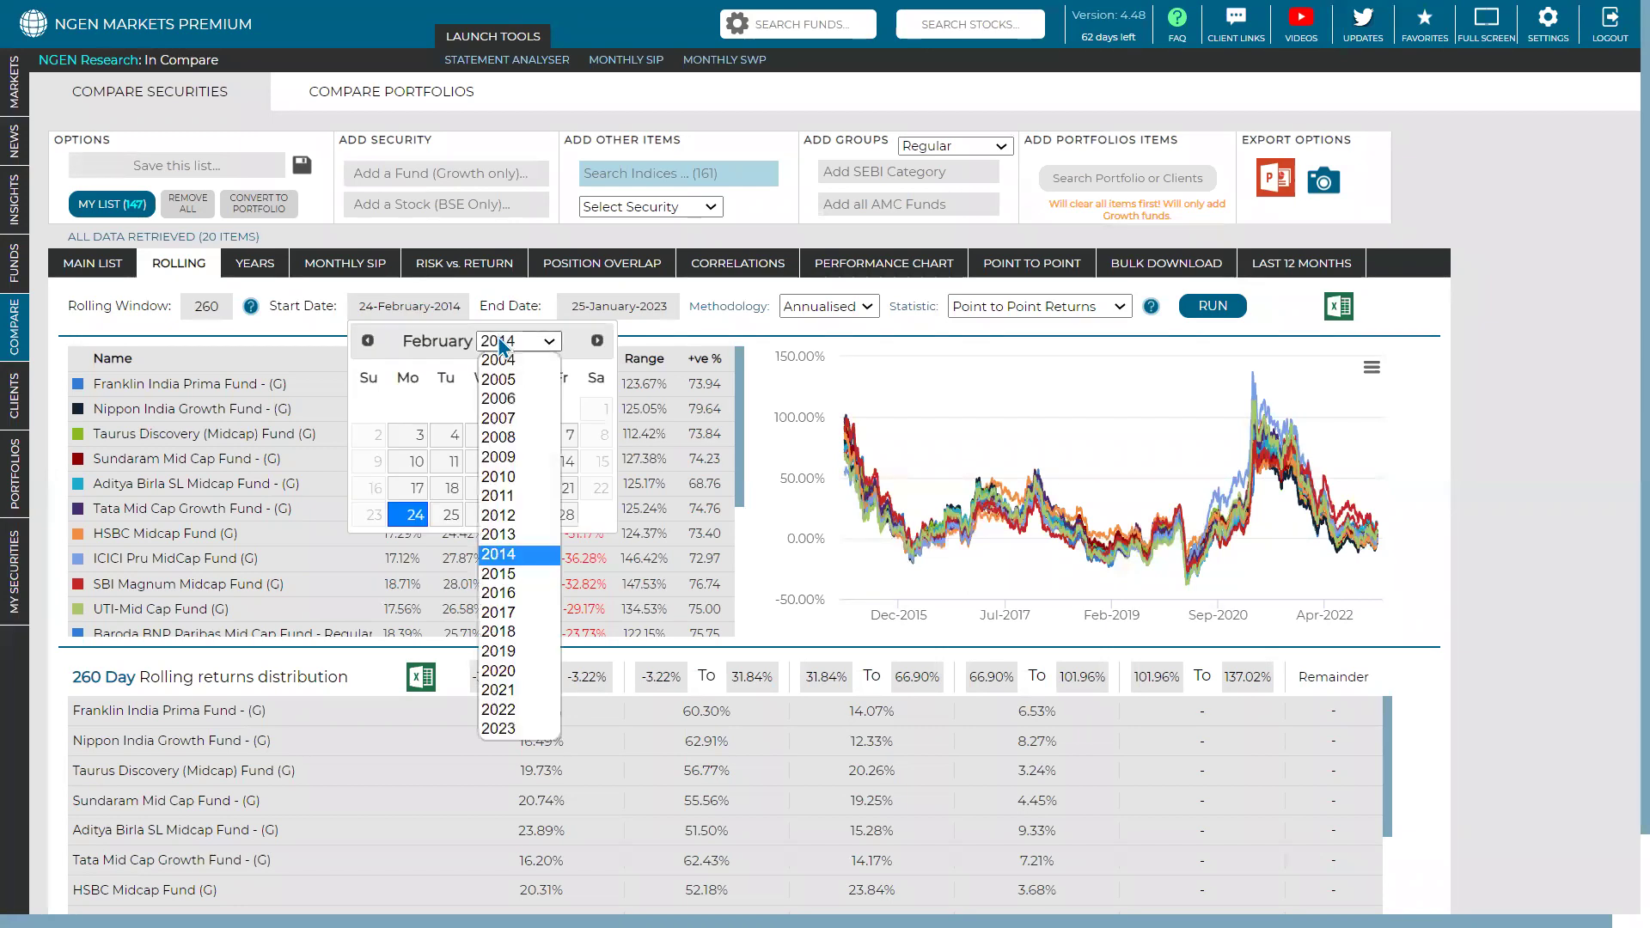
left_click(503, 445)
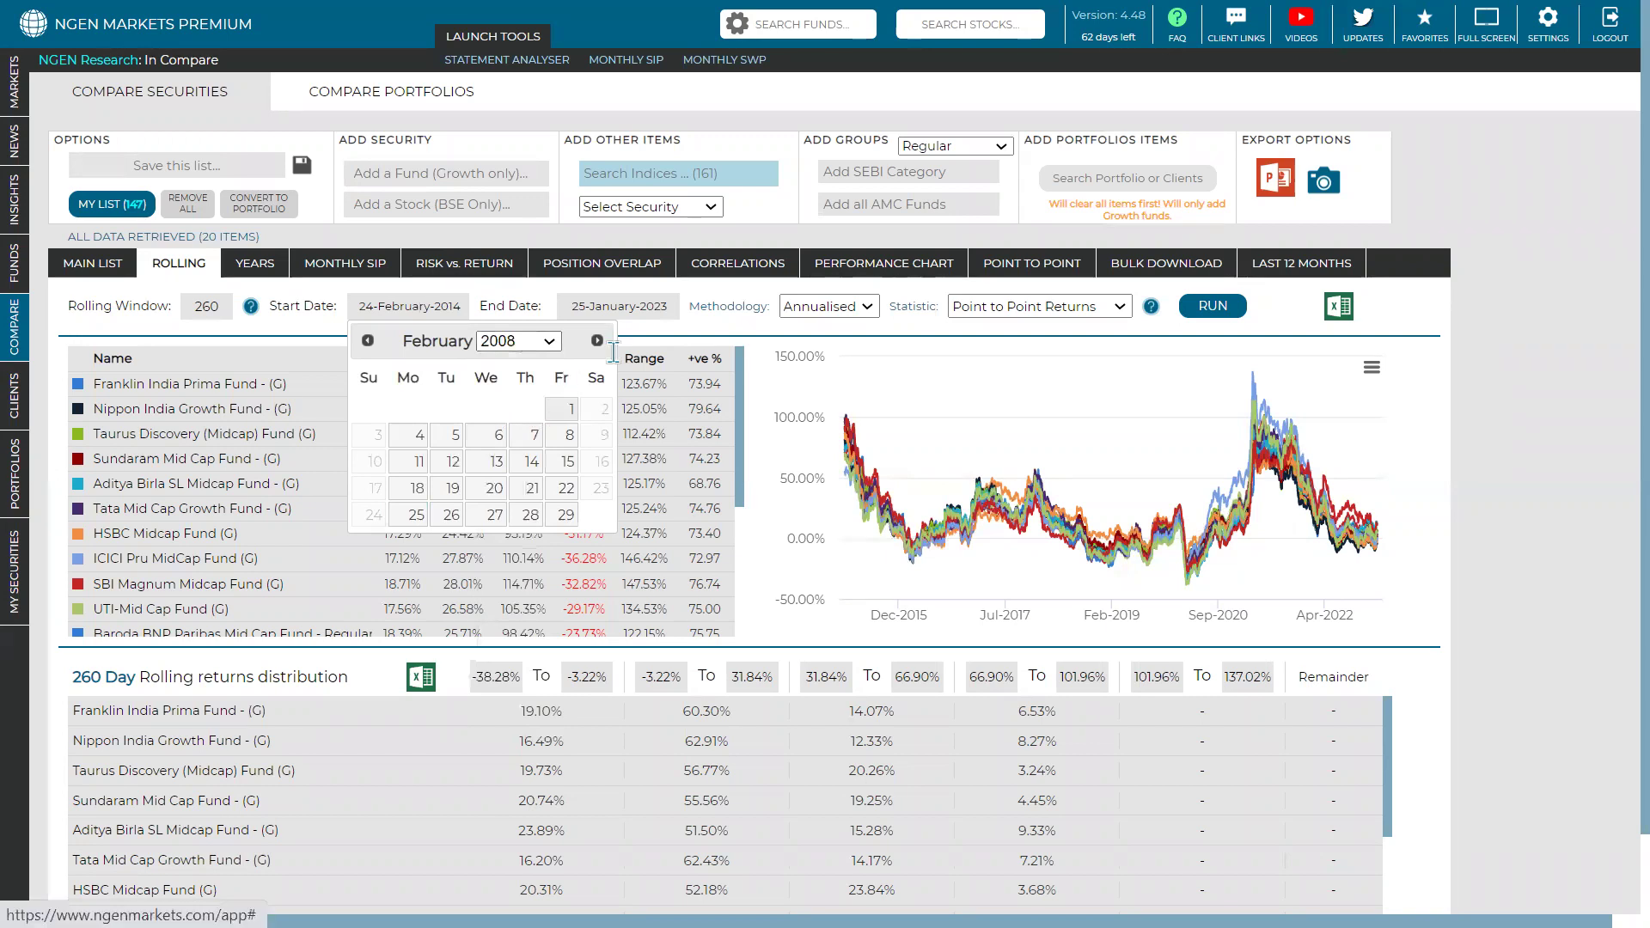
left_click(786, 353)
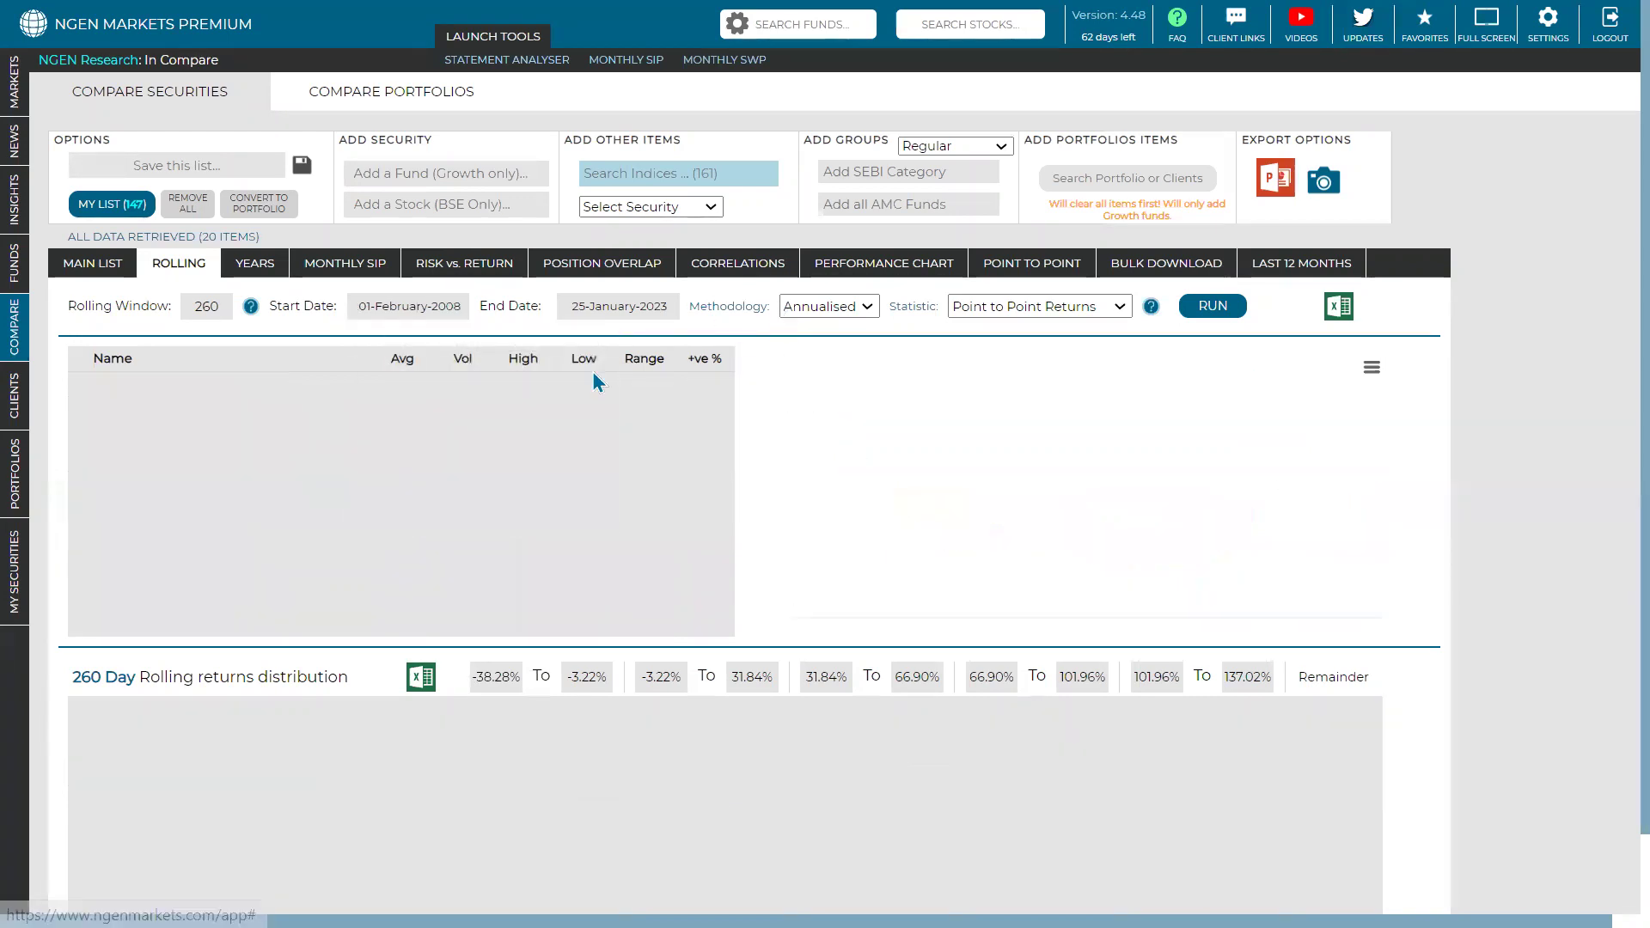
left_click(1196, 320)
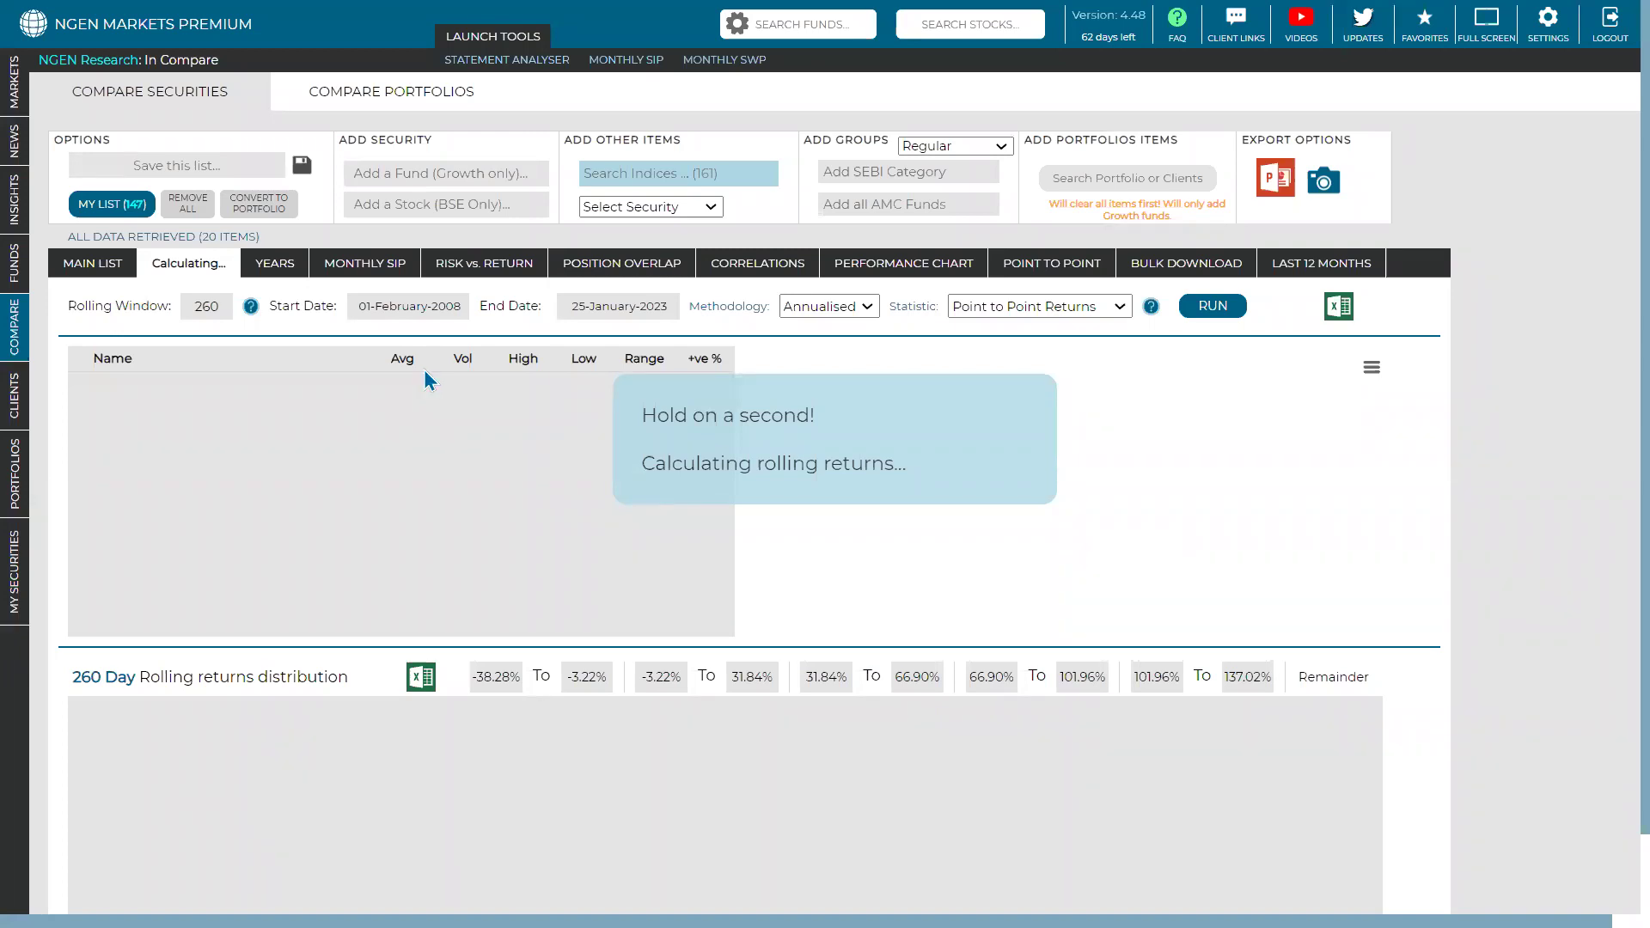
Scroll the recalculated results and recheck the start date picker, leaving 2008 unchanged.
scroll(403, 515, "down", 5)
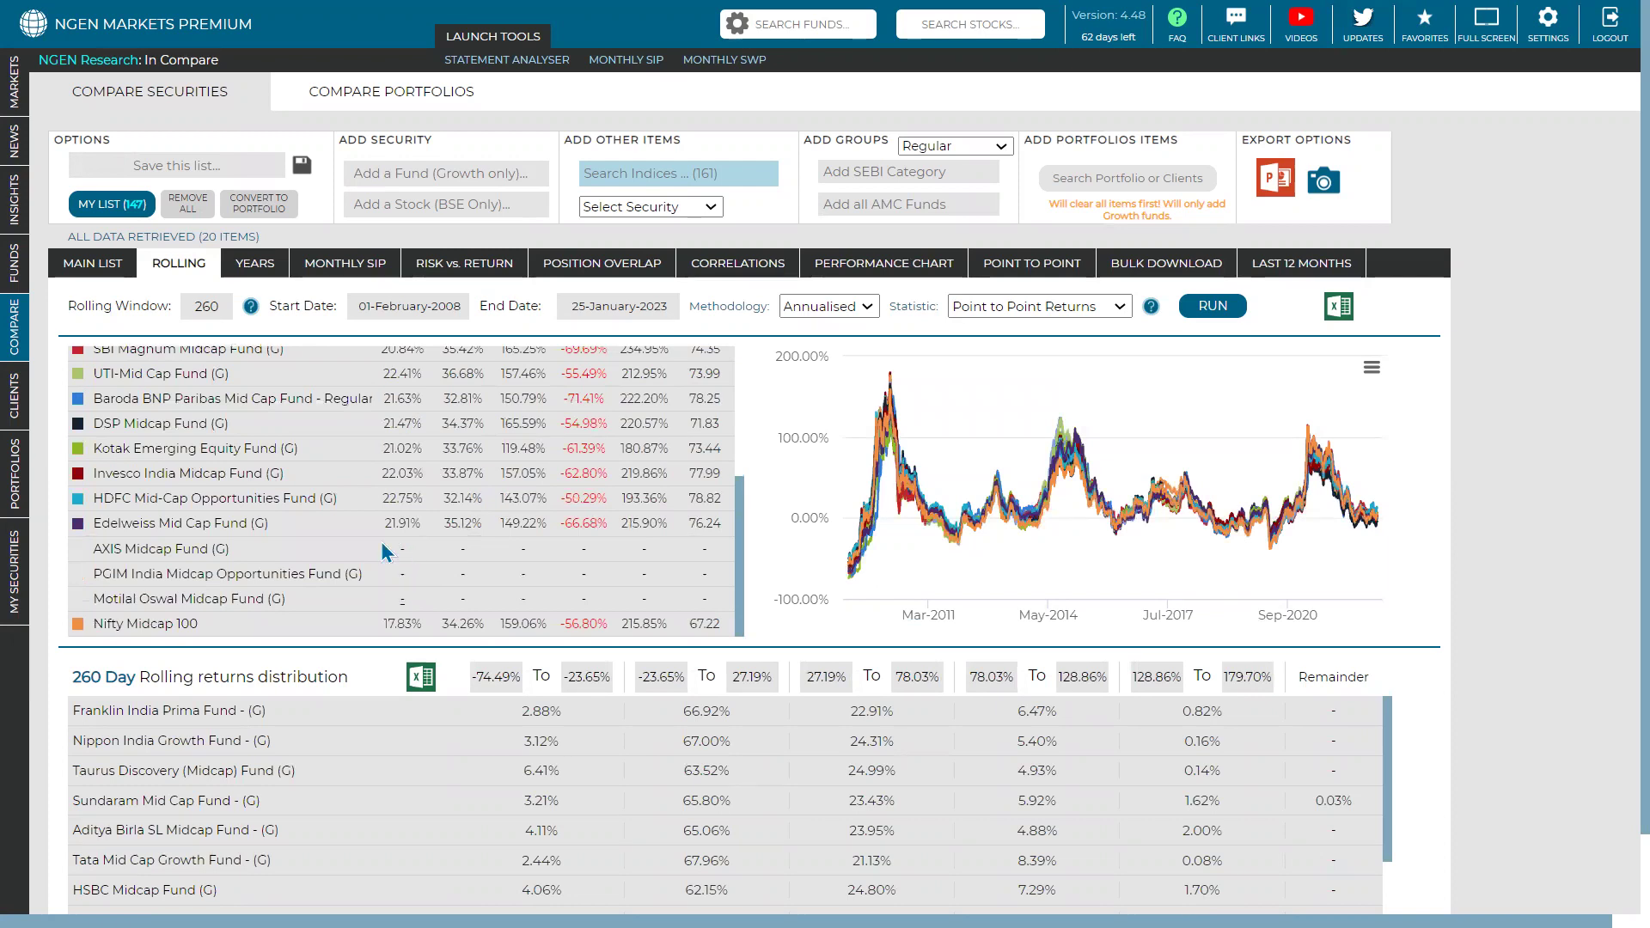
left_click(421, 313)
left_click(518, 341)
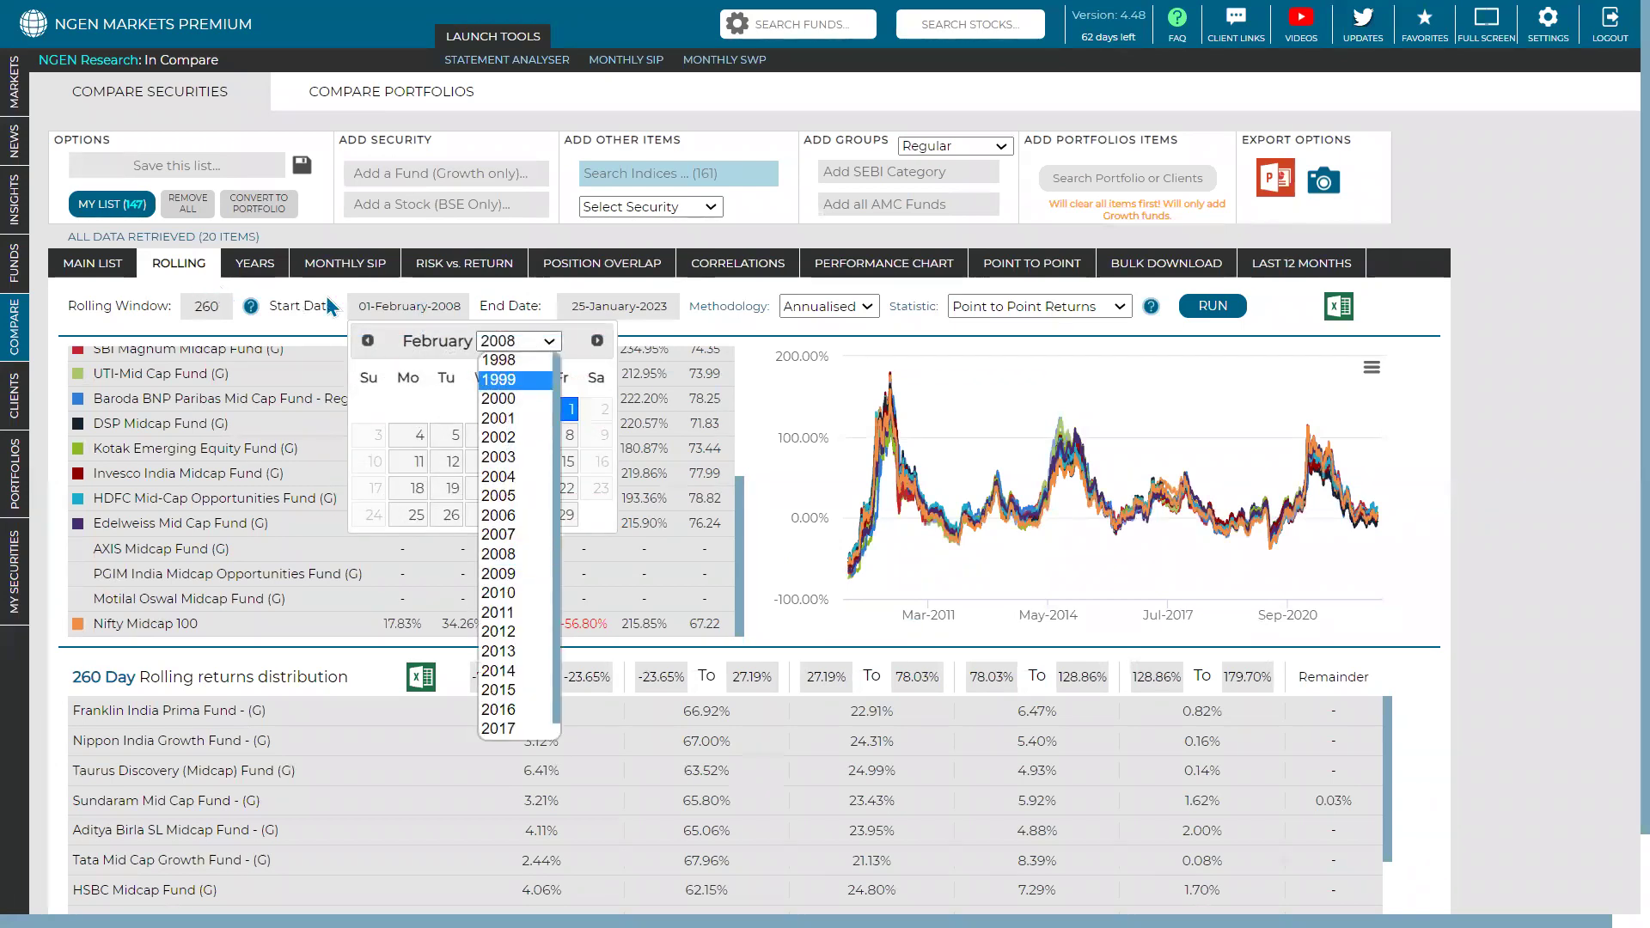
left_click(116, 279)
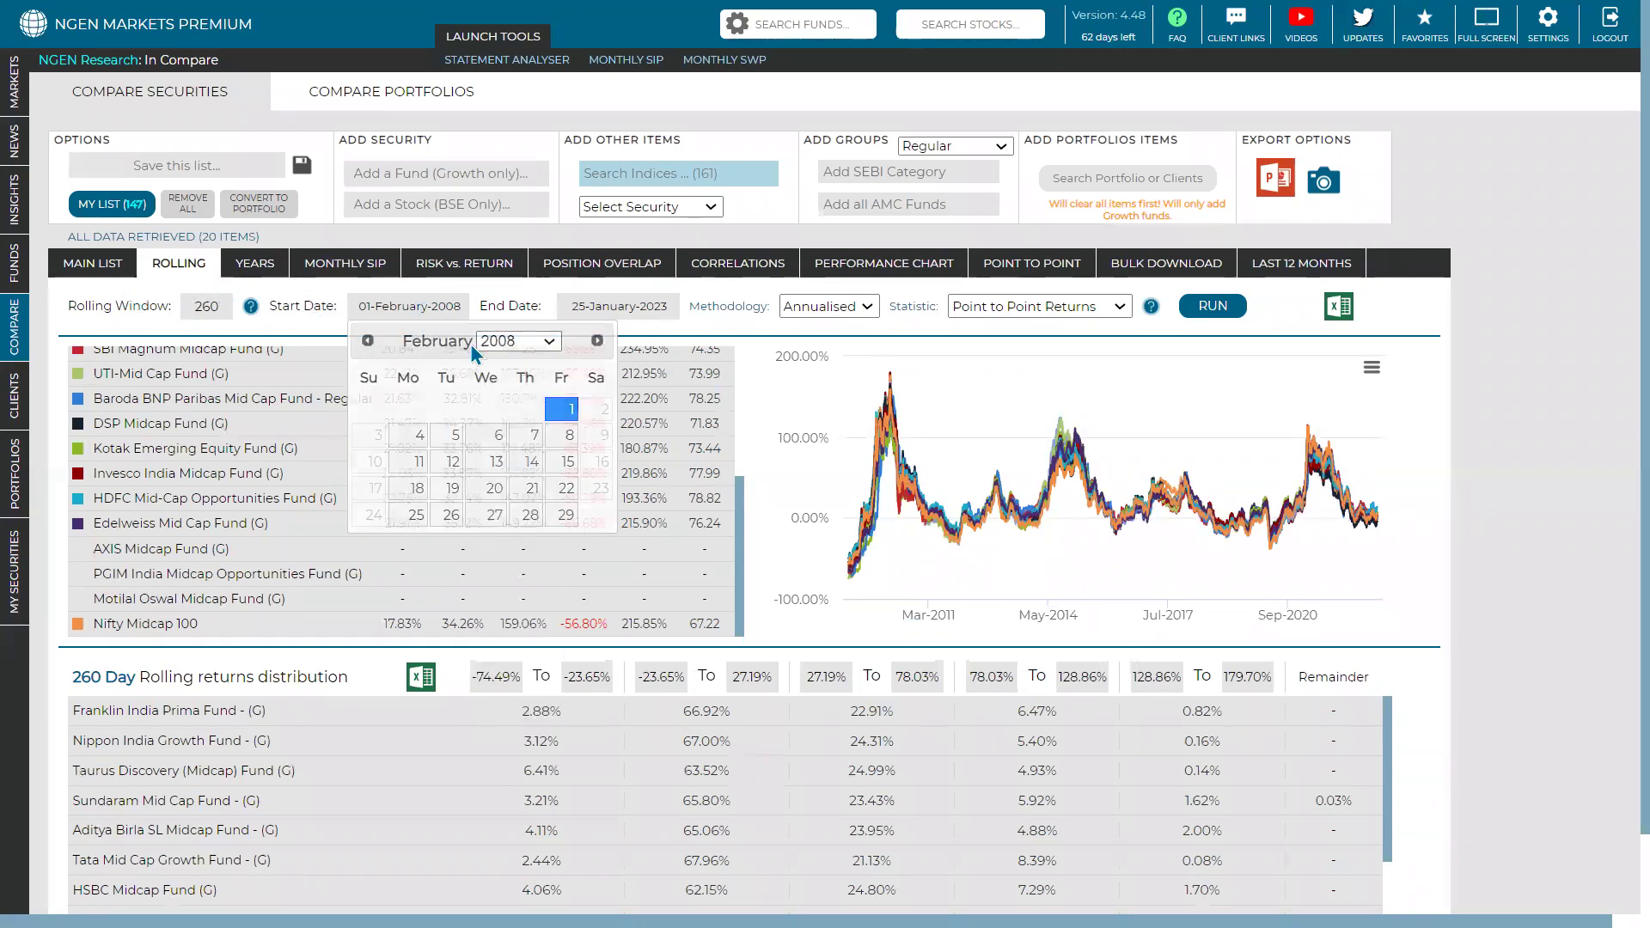
left_click(479, 435)
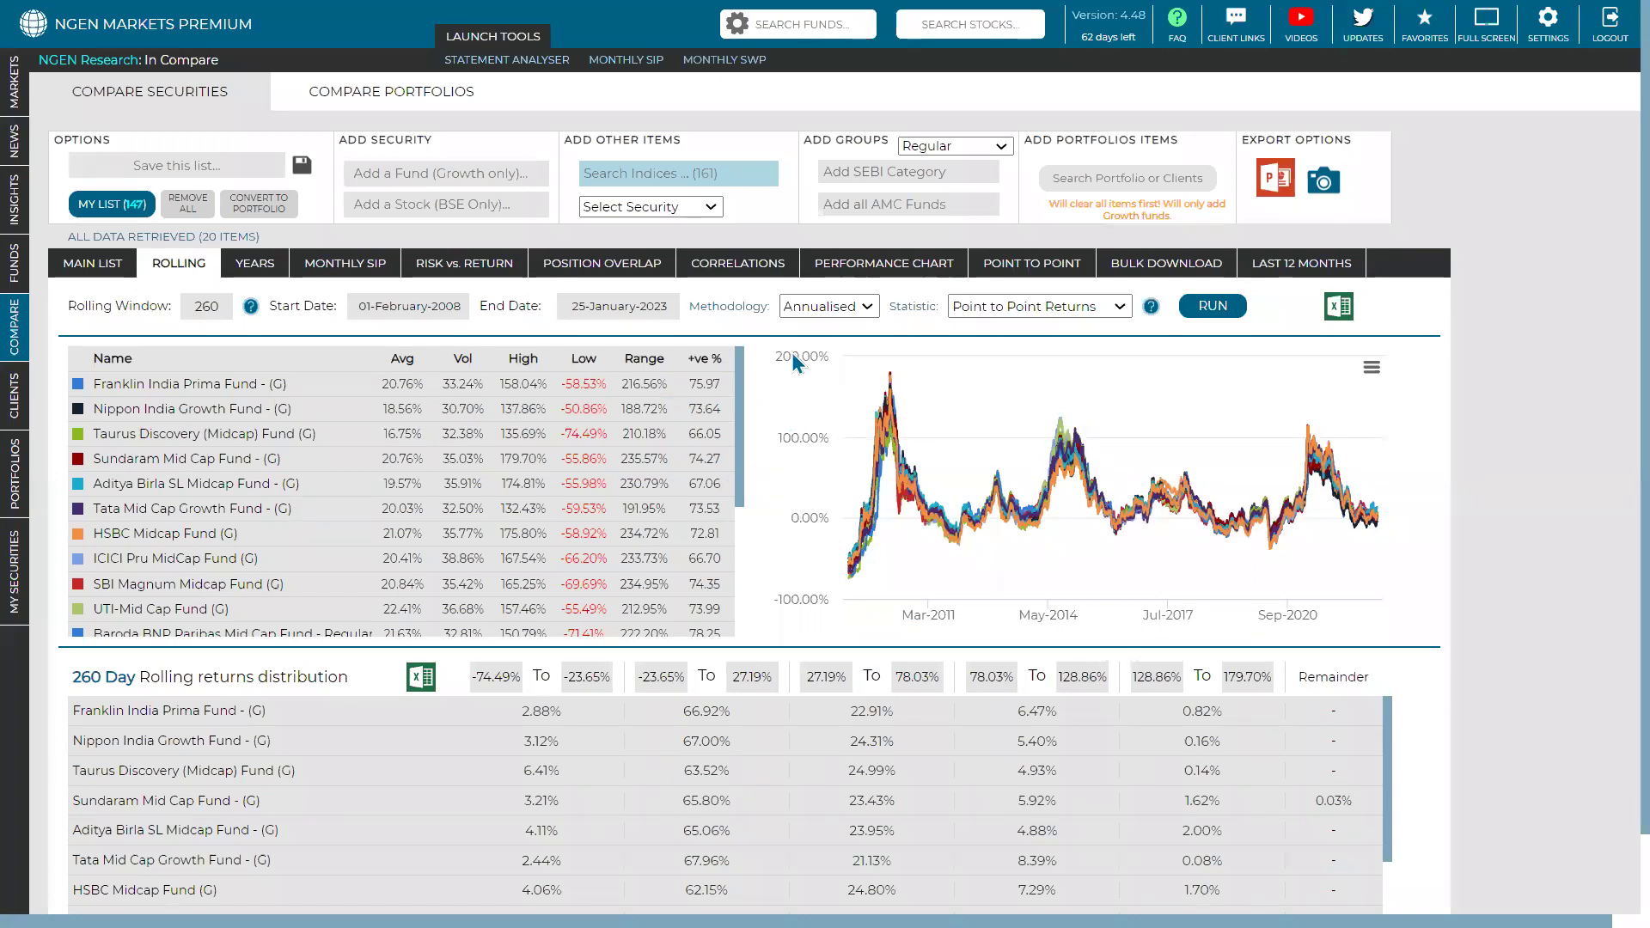
left_click(838, 313)
mouse_move(233, 306)
left_click(1003, 306)
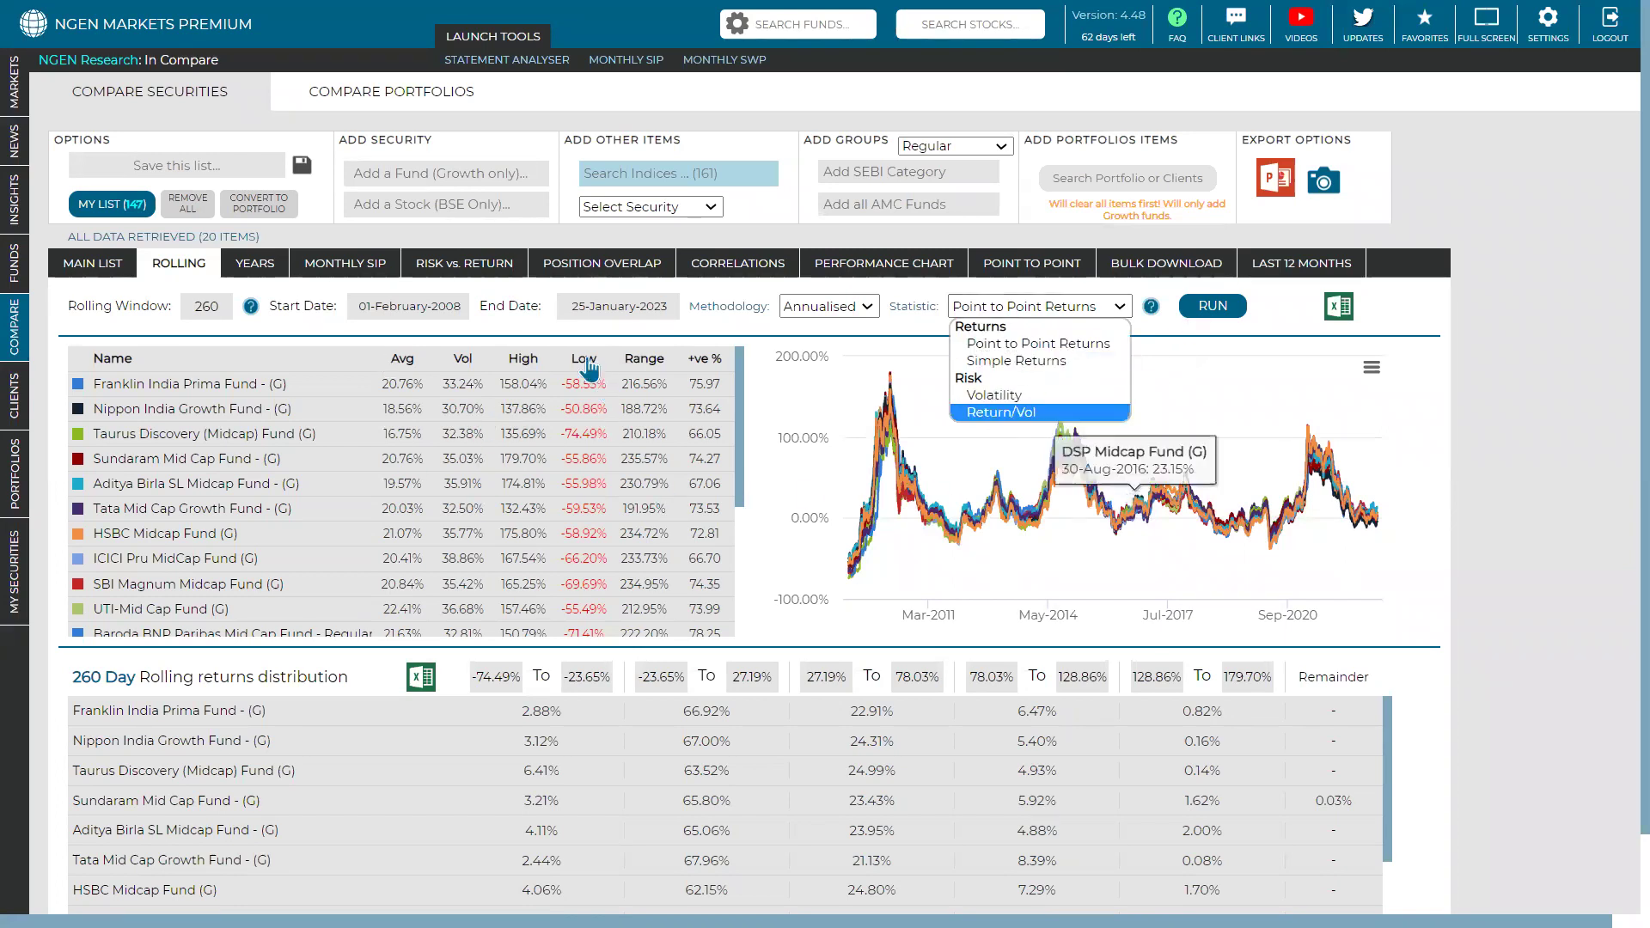
left_click(415, 334)
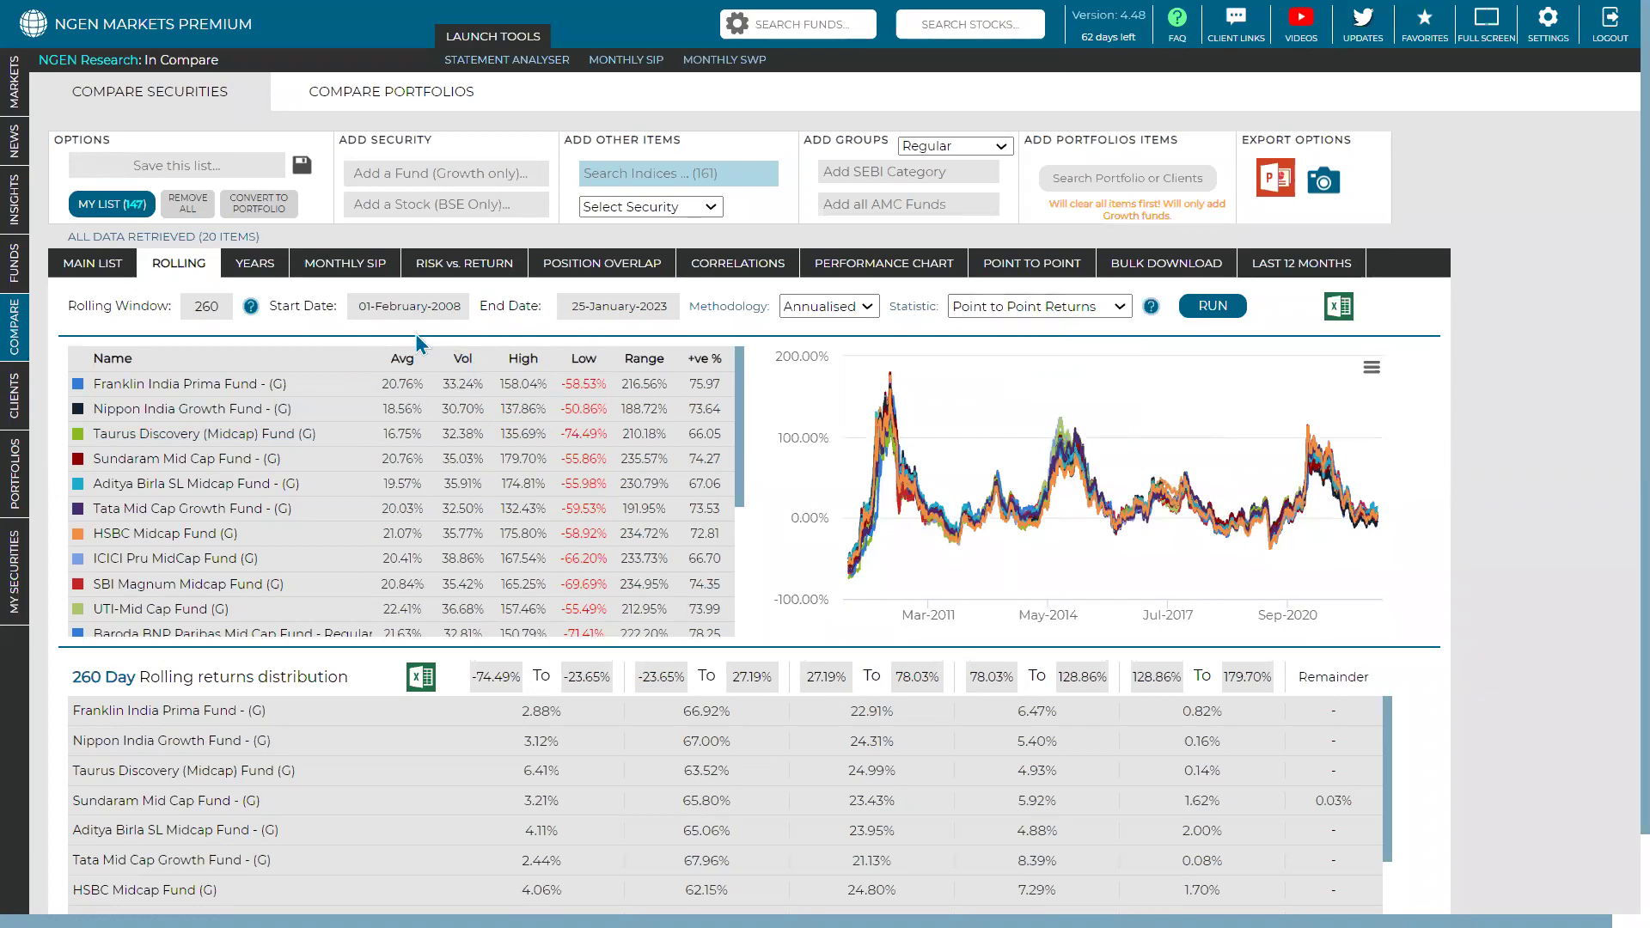
Change the start year to 2014 (03-February-2014) and rerun the rolling returns.
left_click(443, 311)
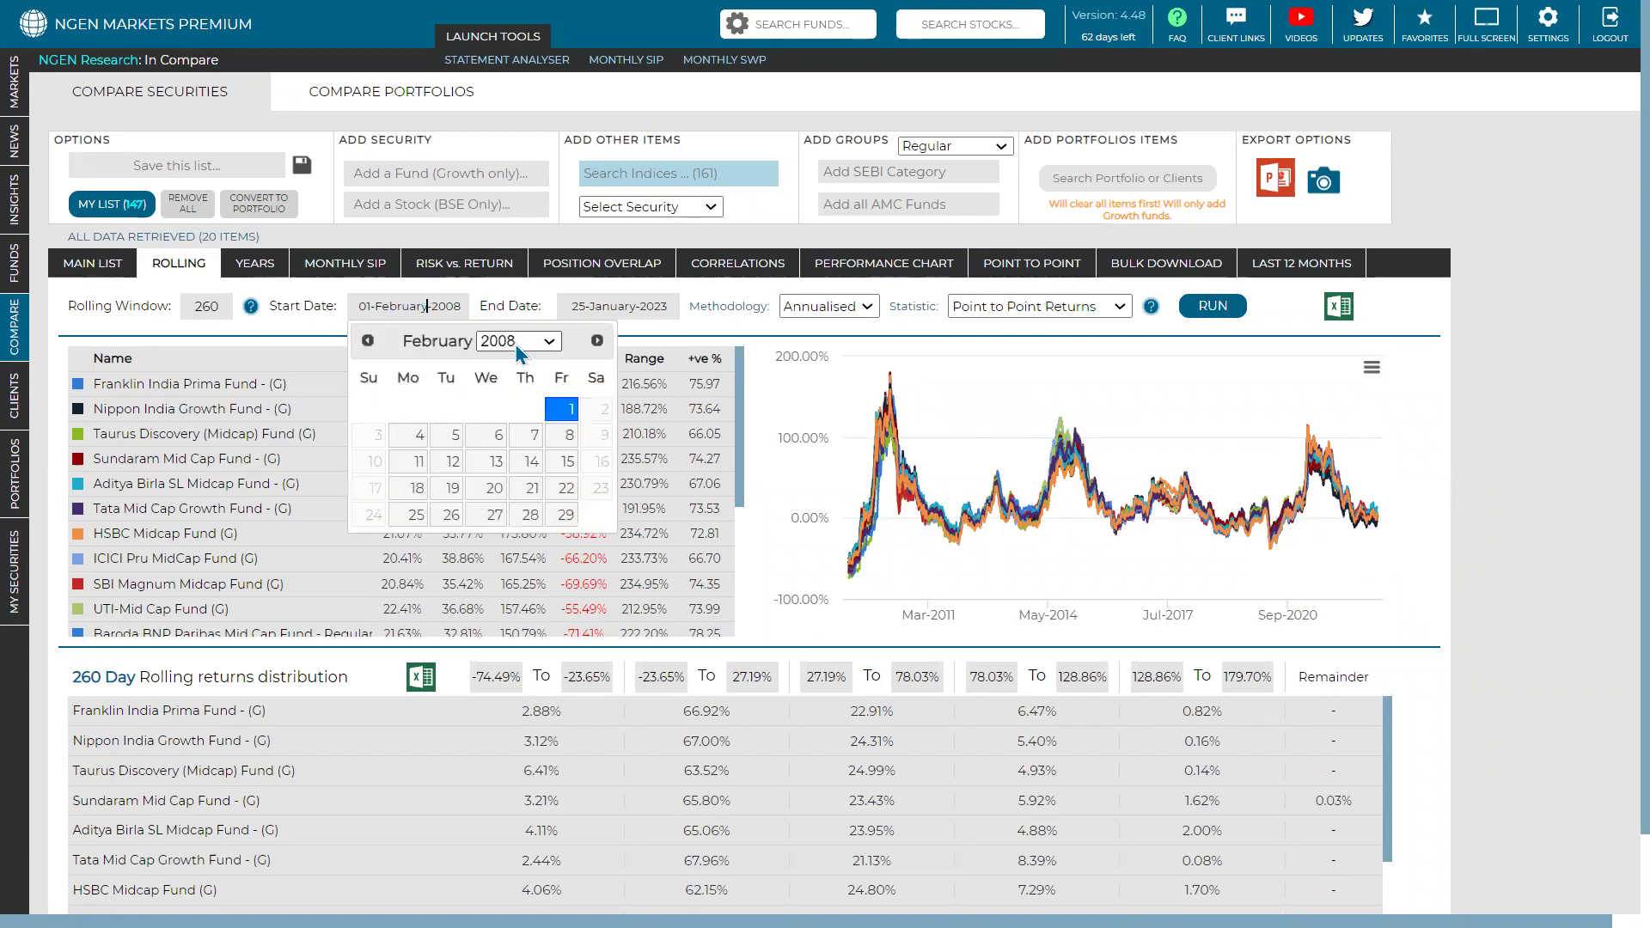
left_click(516, 341)
left_click(499, 650)
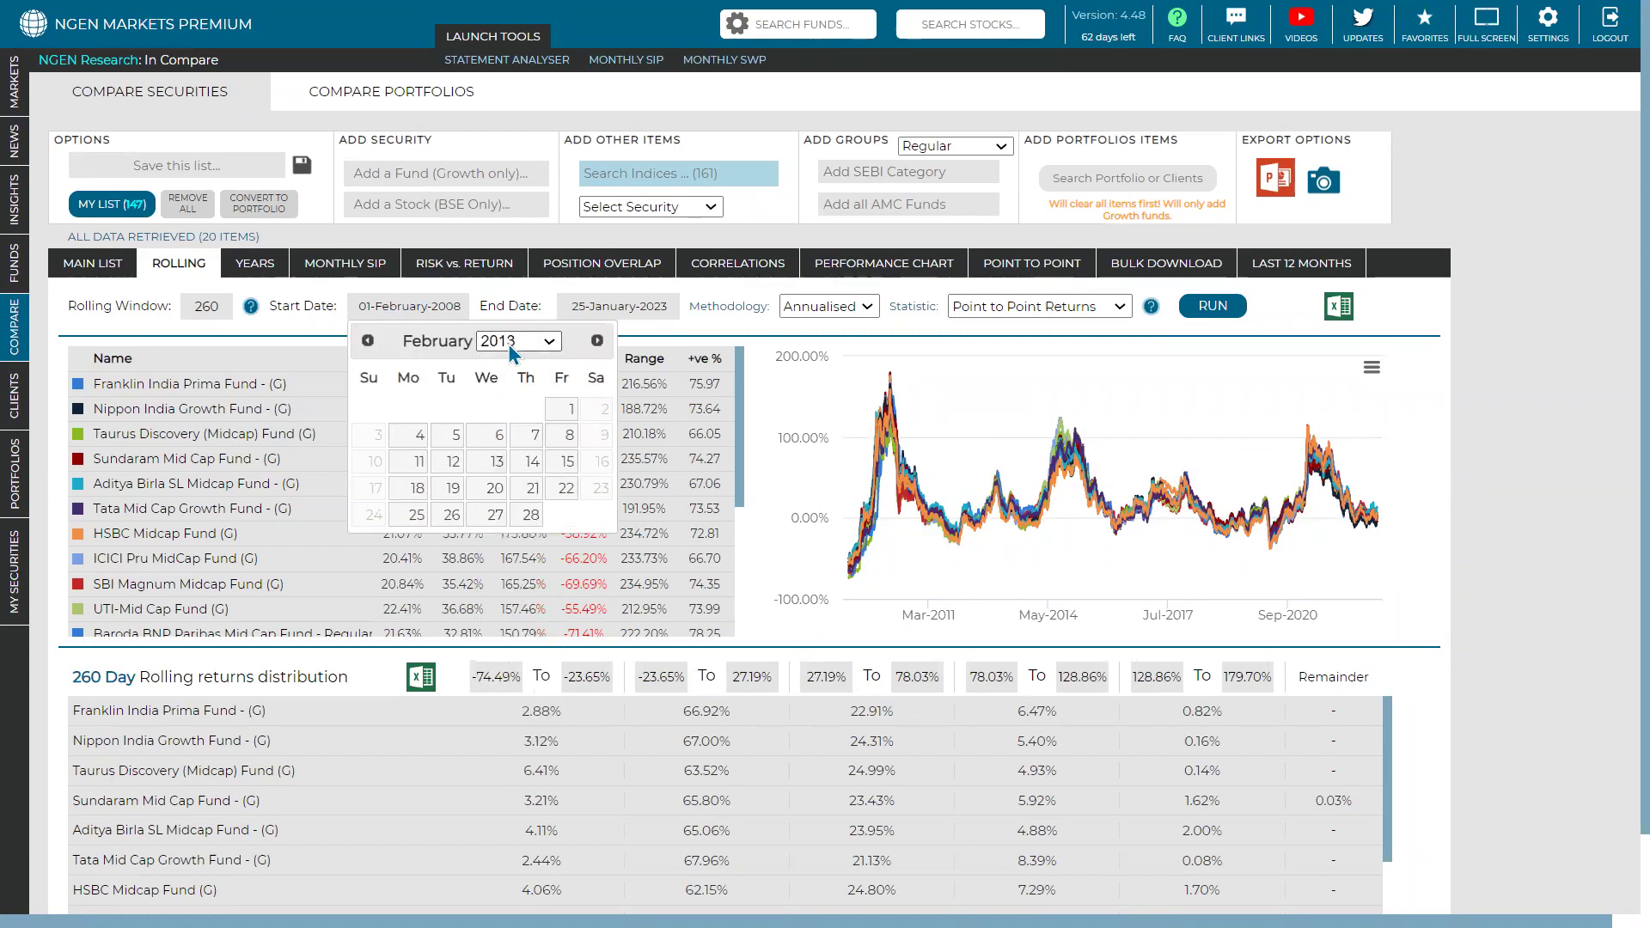
key("alt+Down")
left_click(503, 600)
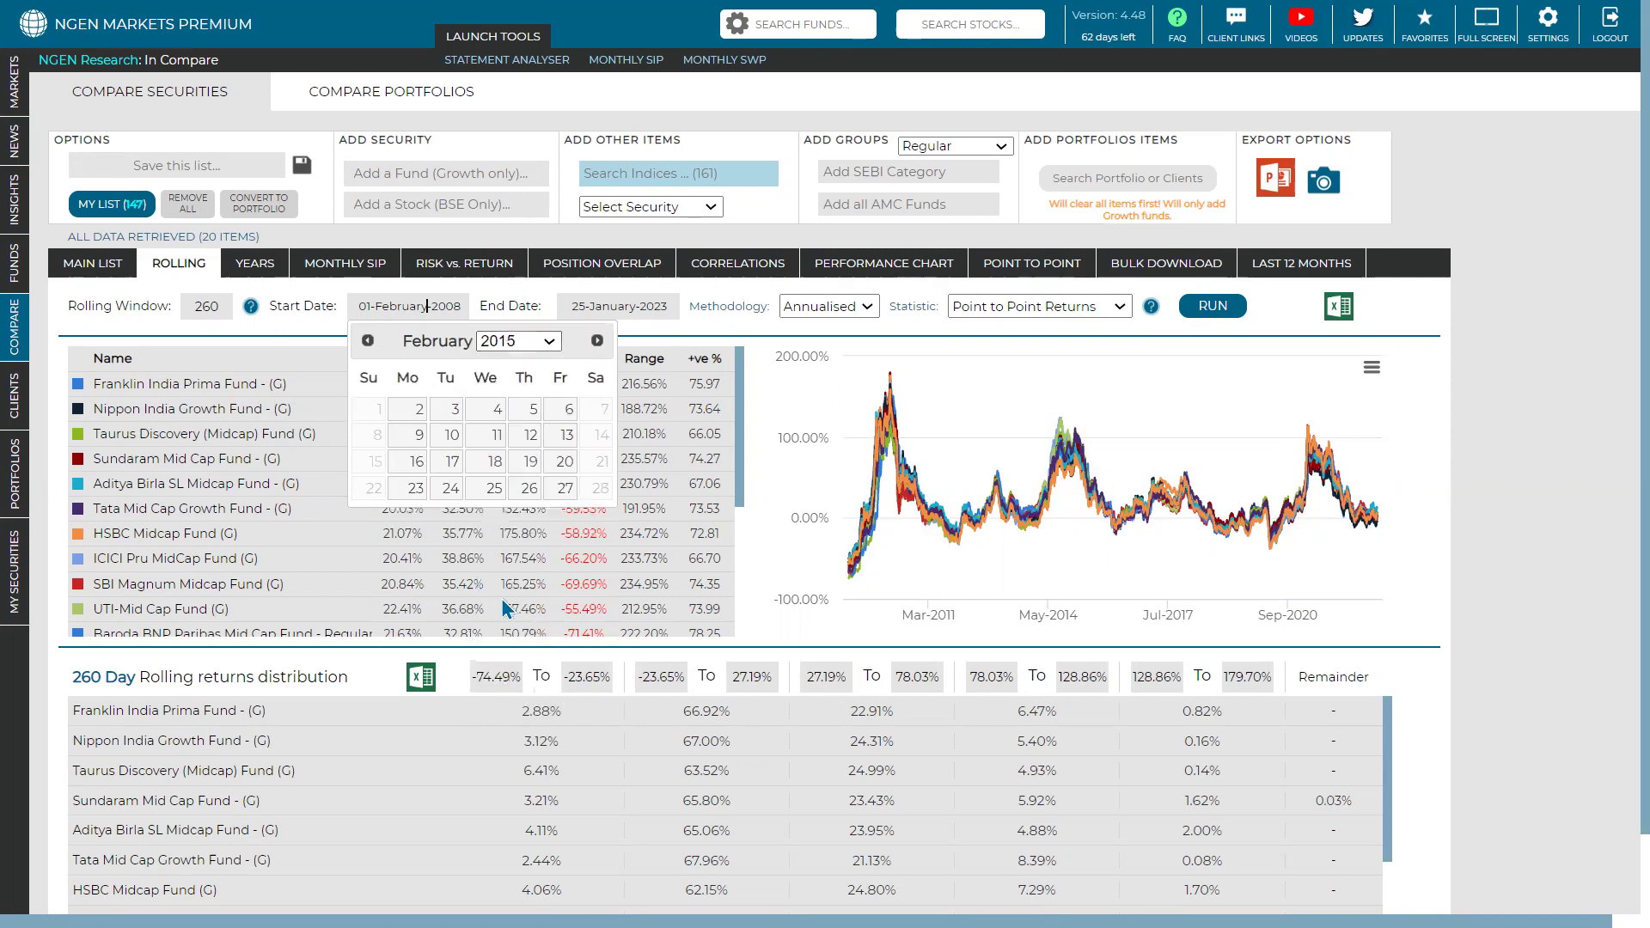
left_click(518, 342)
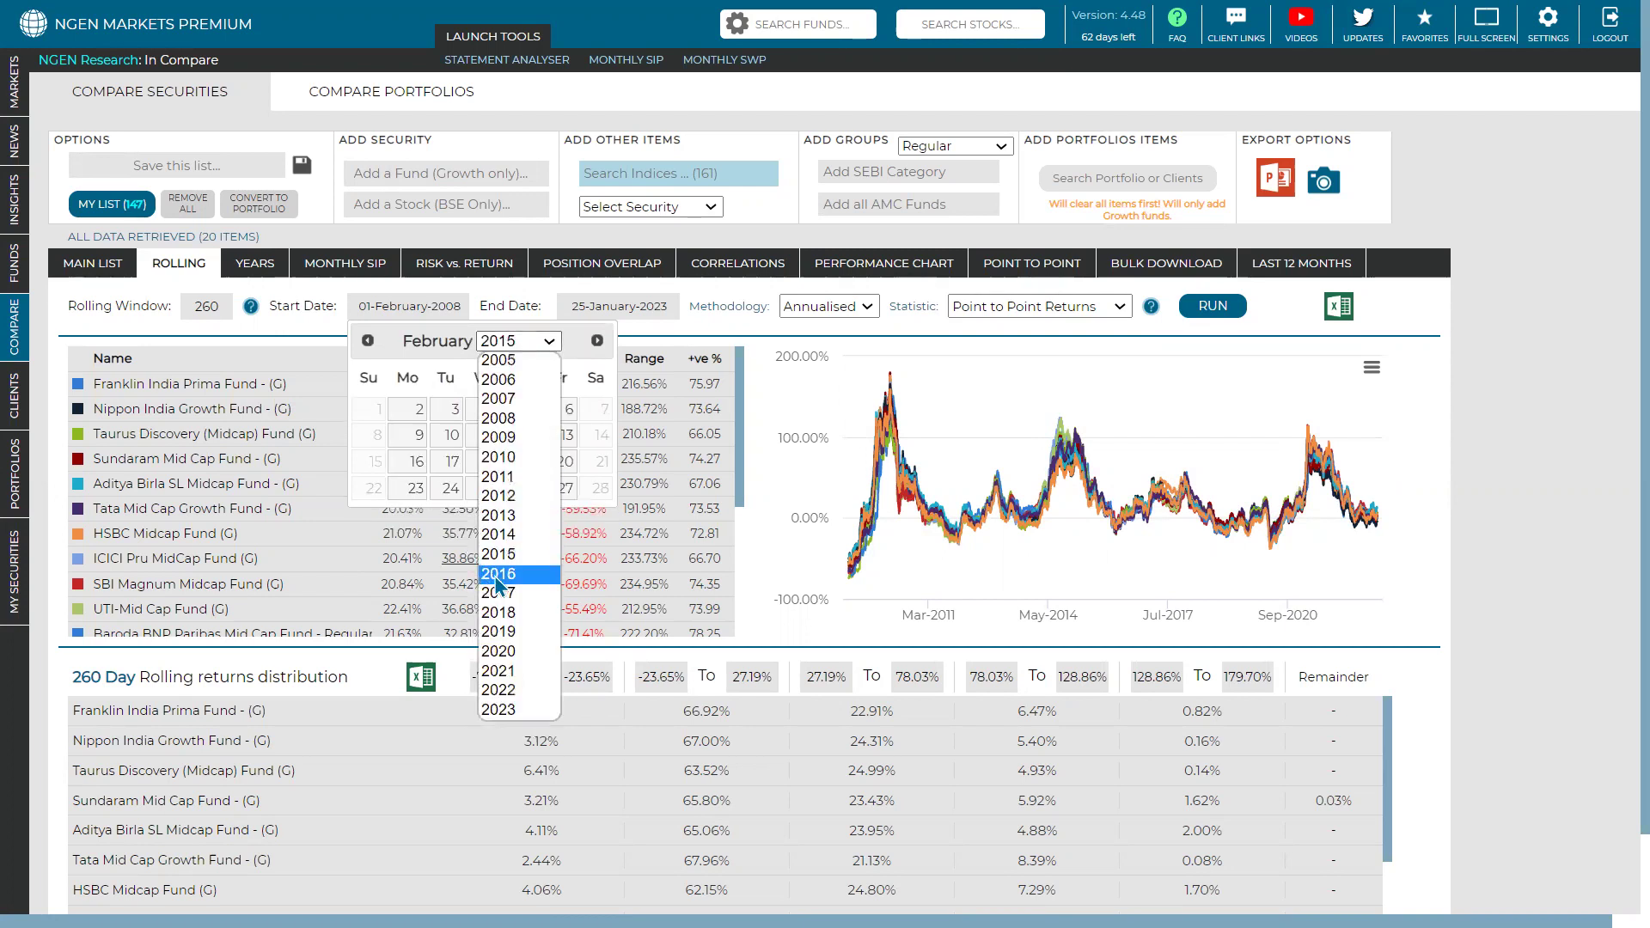
left_click(498, 534)
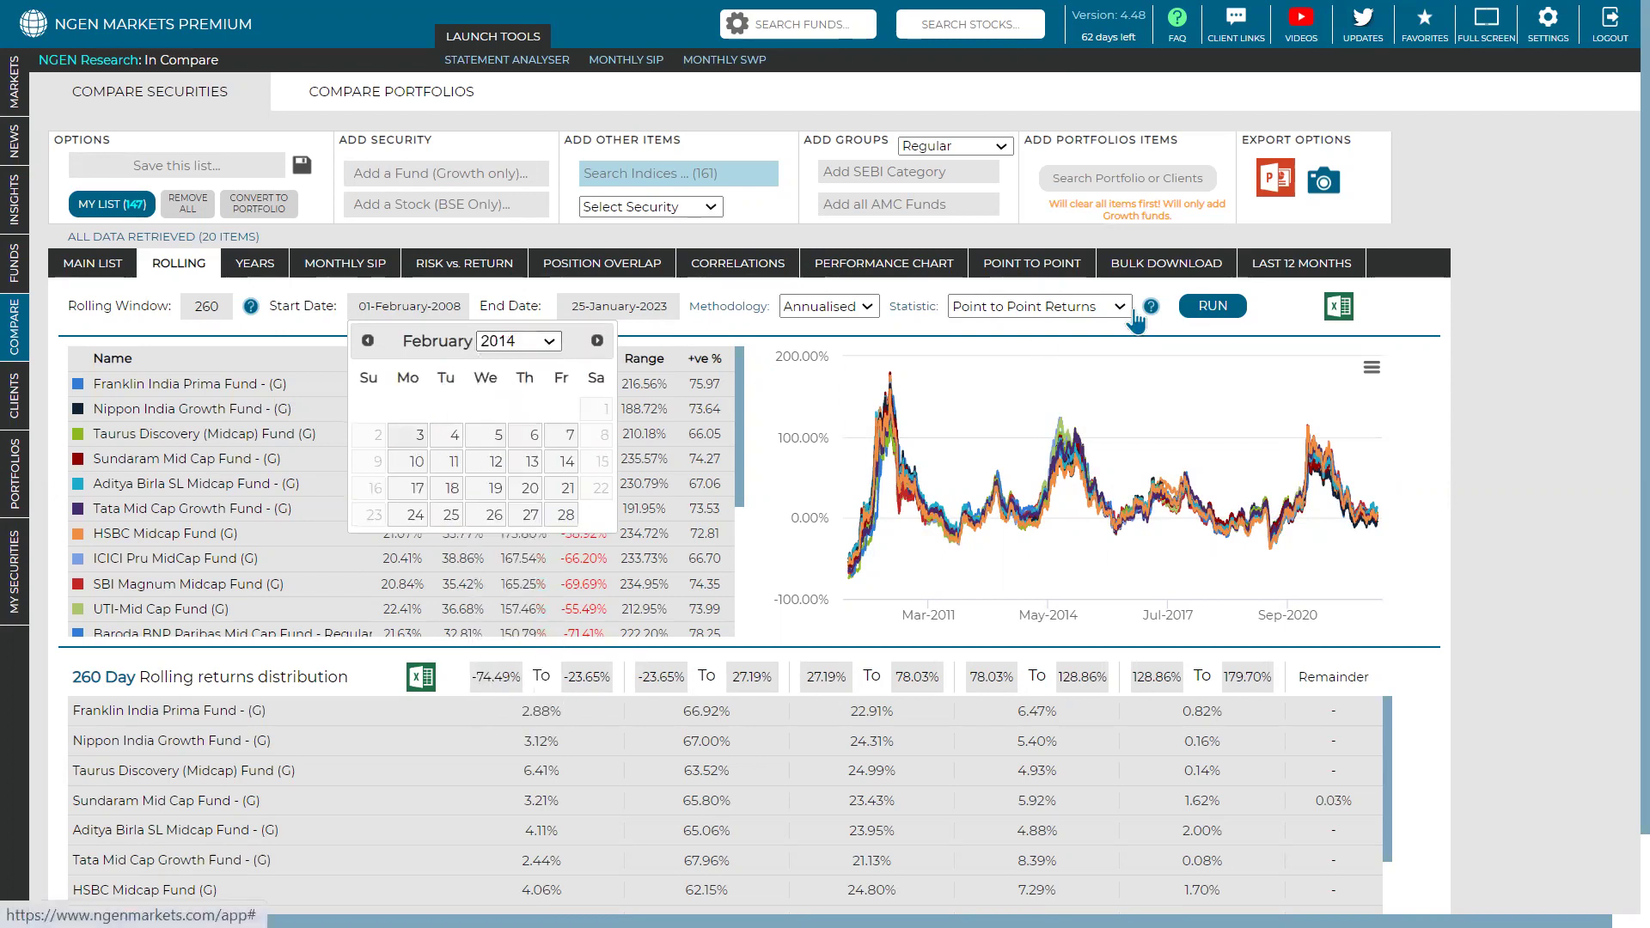
left_click(1206, 318)
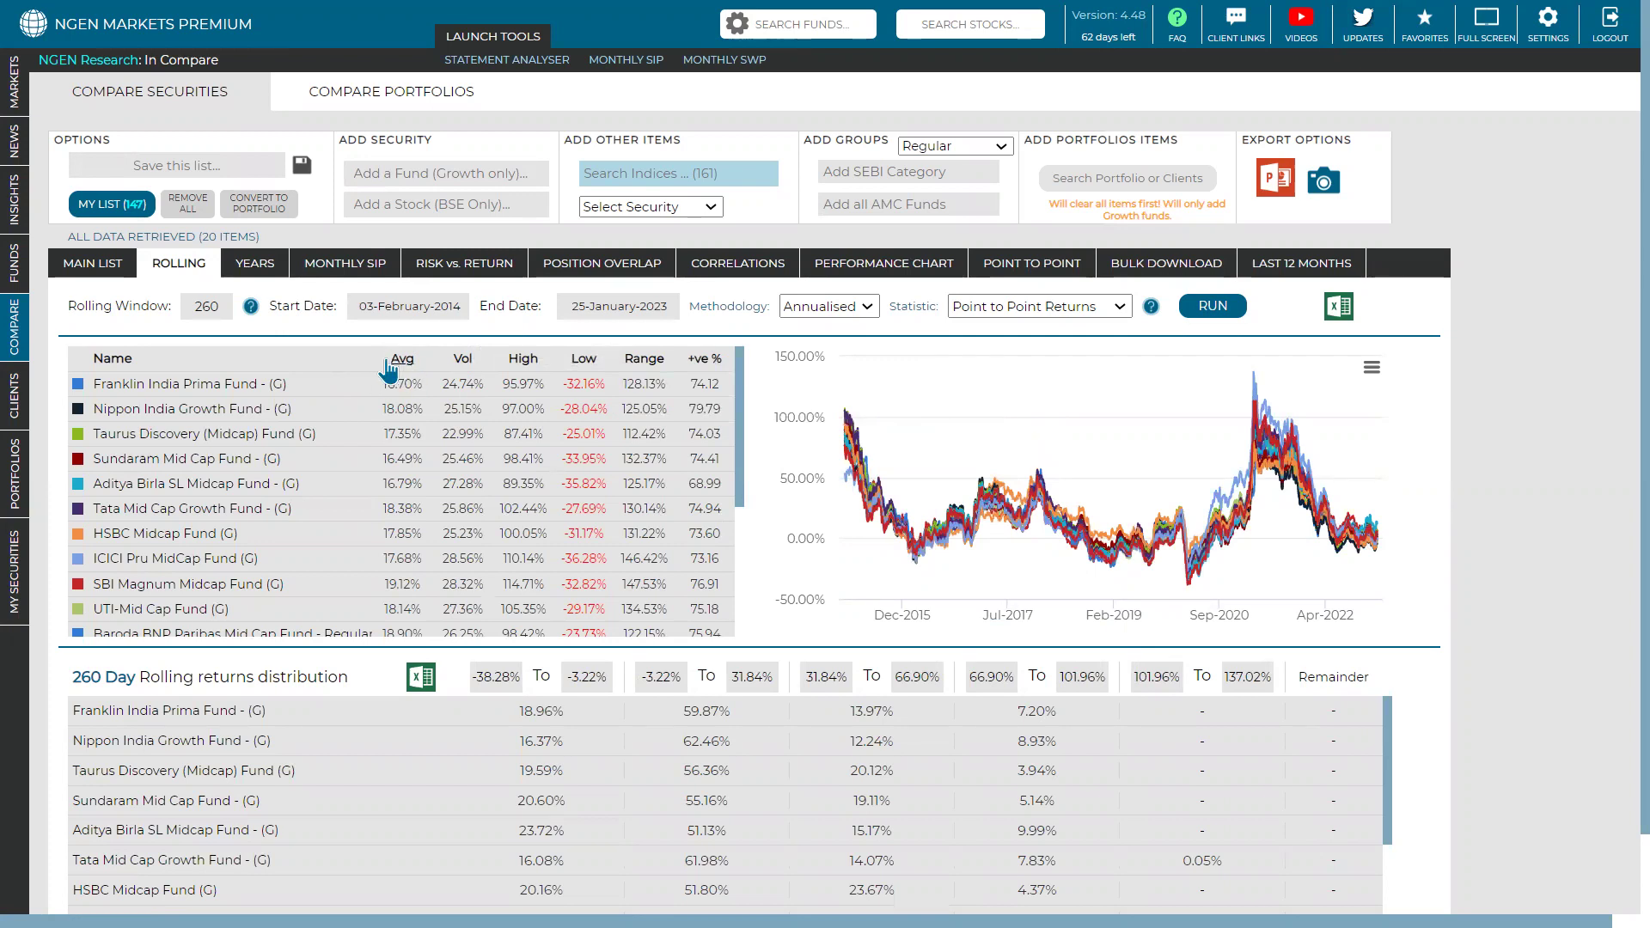
Sort the Avg column descending, putting Kotak Emerging Equity Fund at 21.30% on top.
left_click(402, 361)
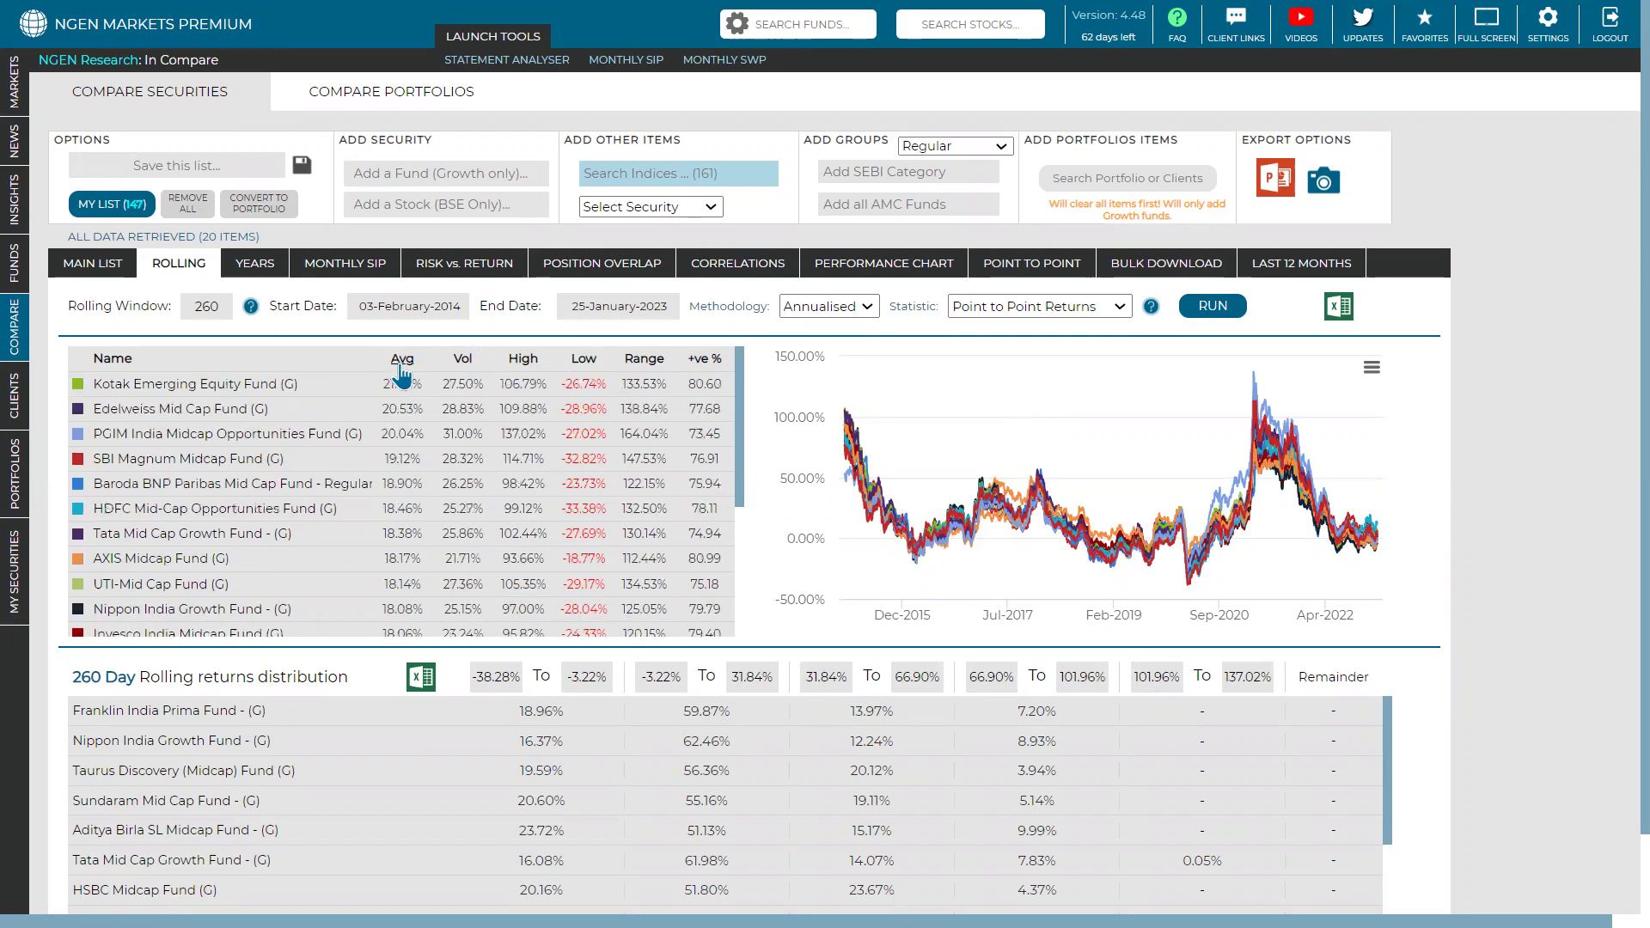
left_click(402, 361)
left_click(402, 361)
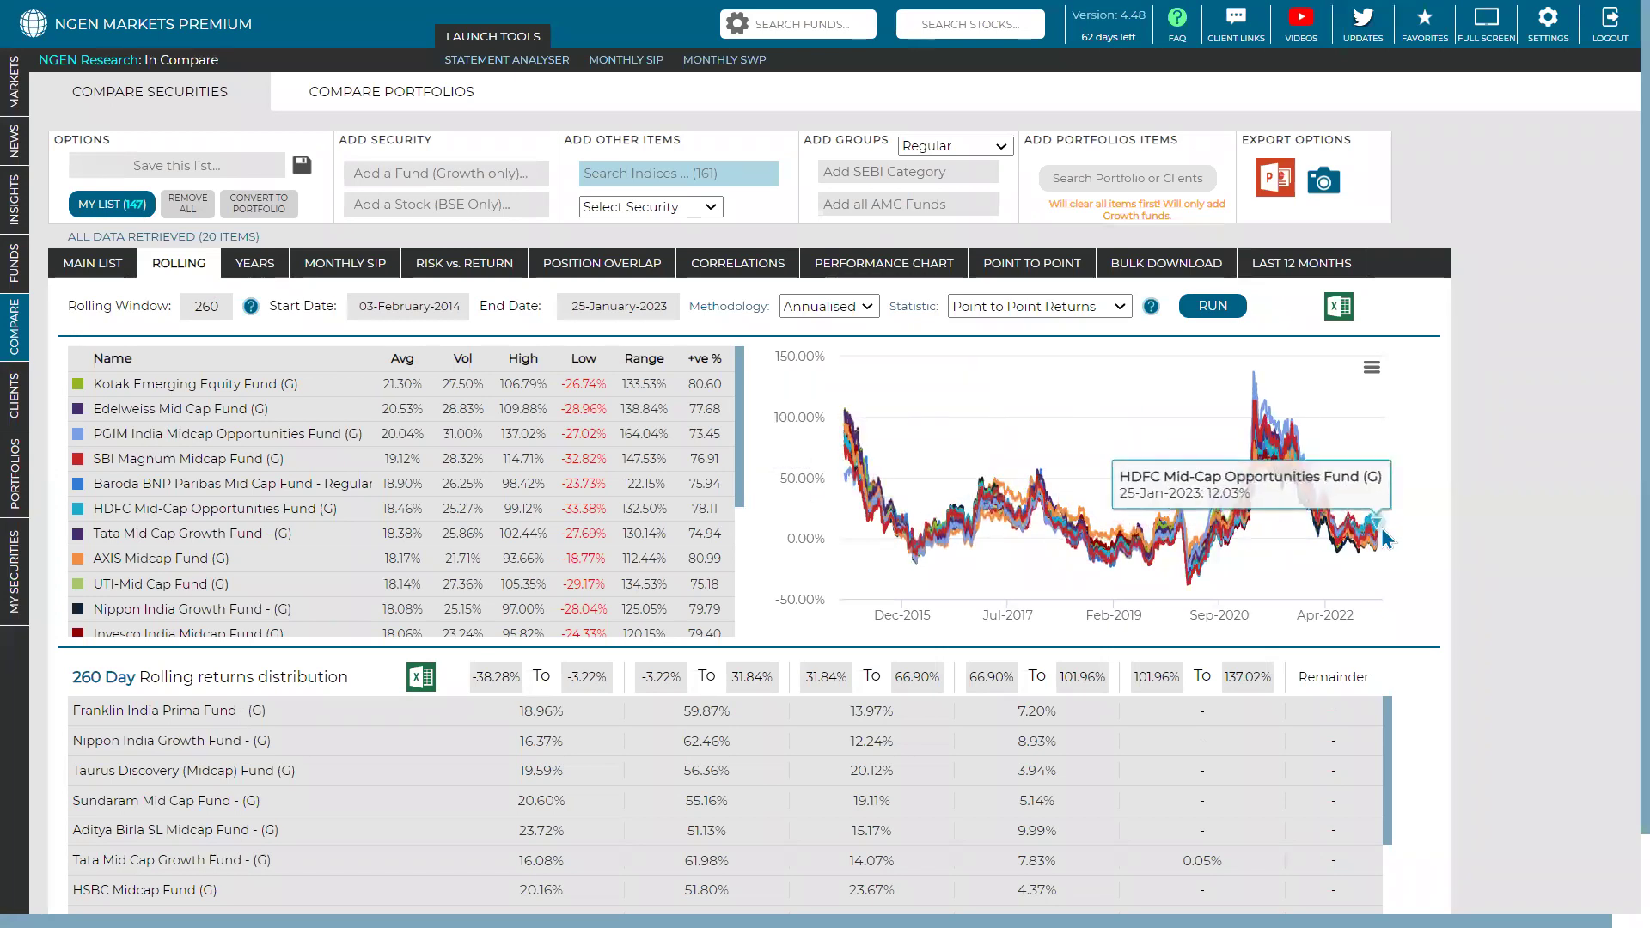
left_click(402, 359)
left_click(404, 361)
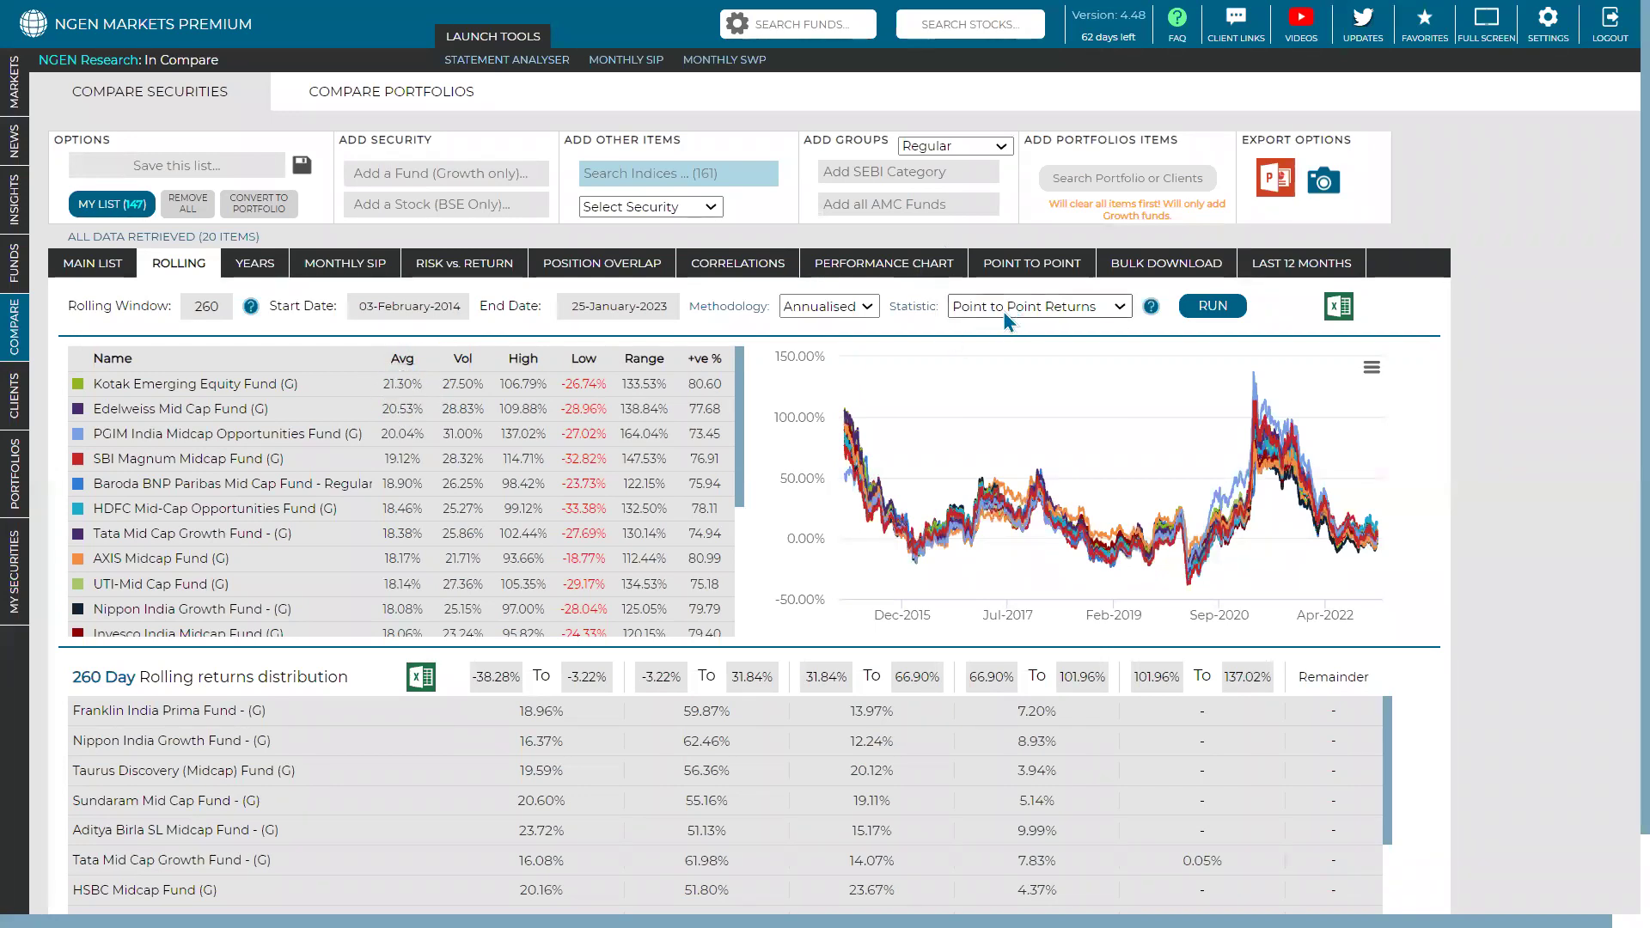
Sort the rolling returns table by volatility, highest first, and scroll through the results.
left_click(461, 368)
left_click(461, 368)
left_click(461, 367)
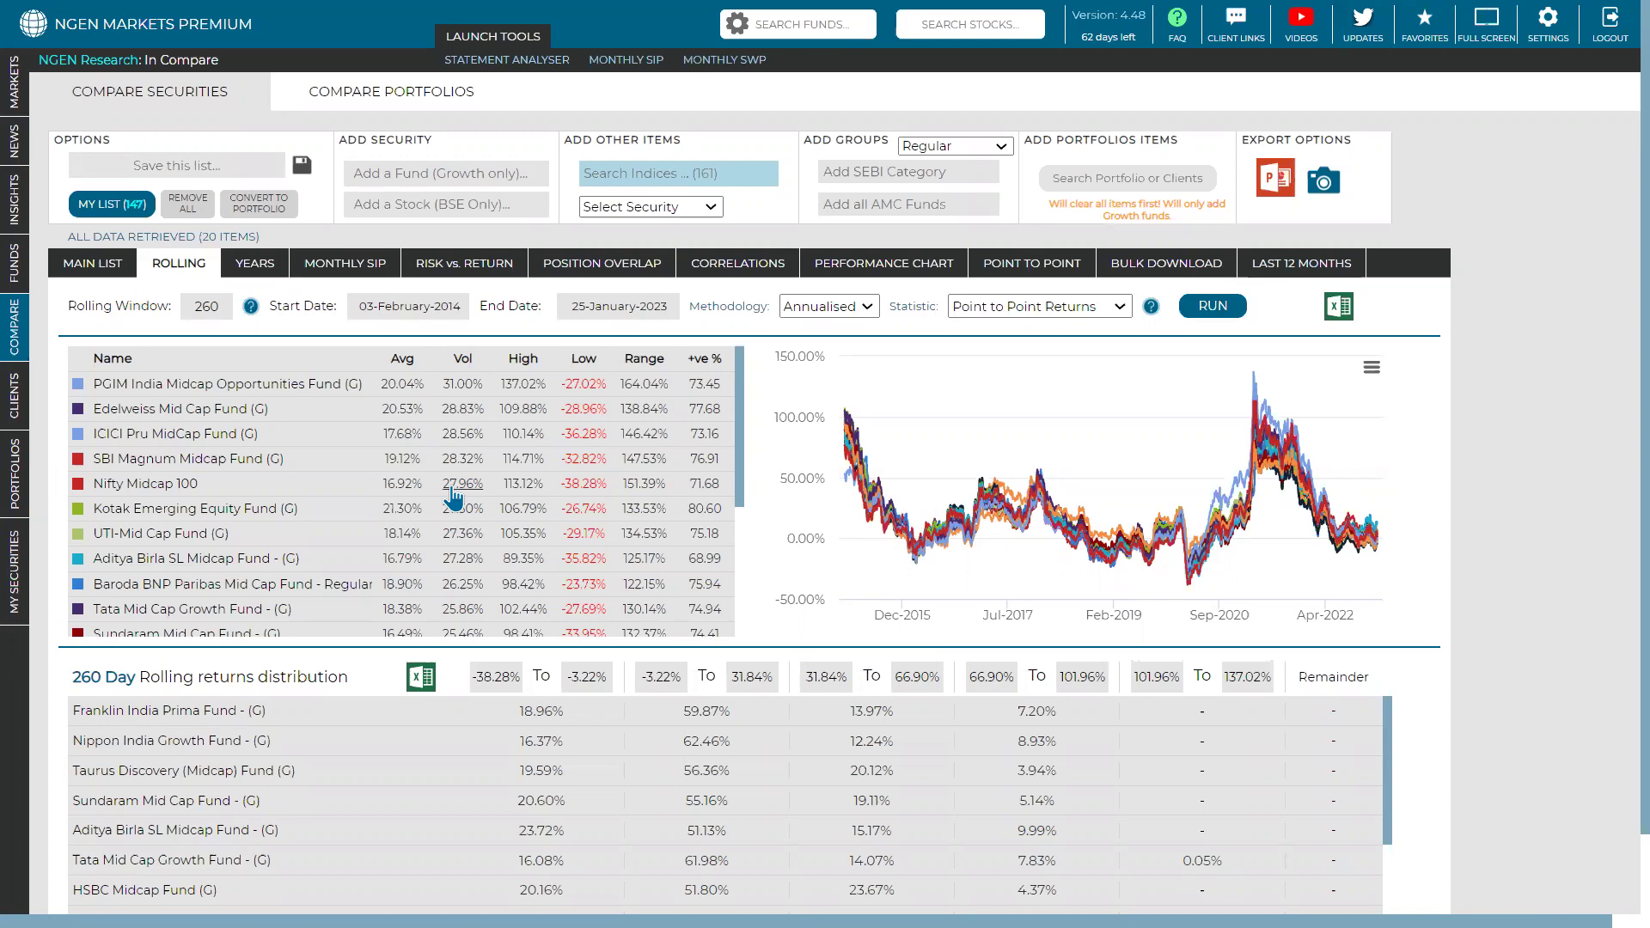
scroll(453, 494, "down", 3)
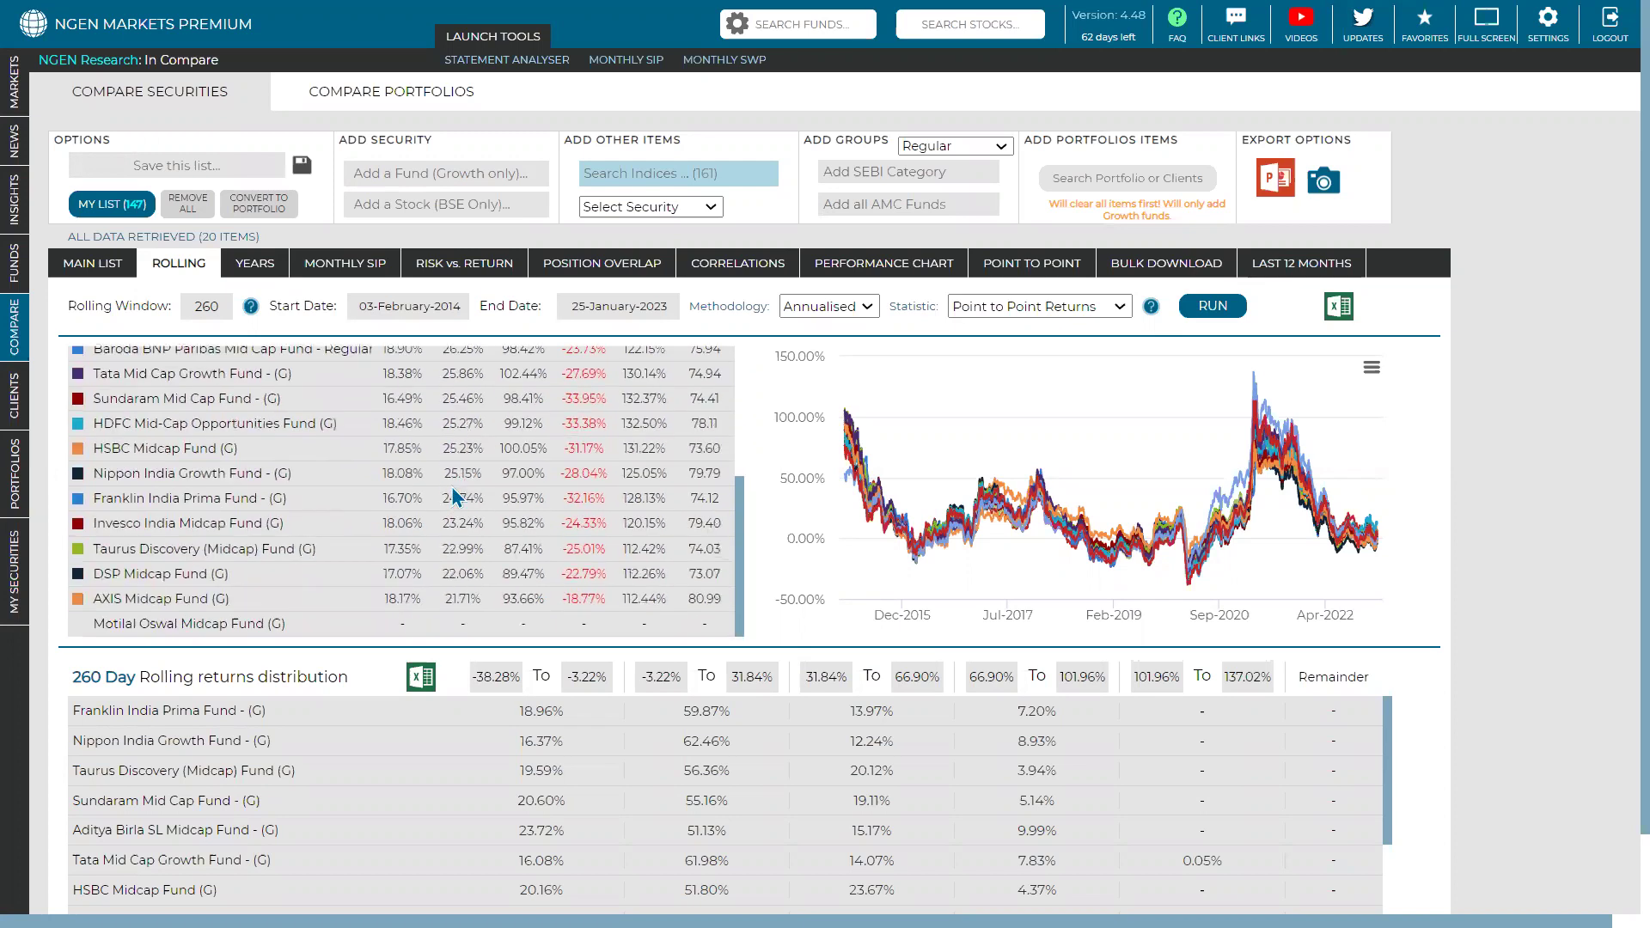
scroll(528, 618, "down", 1)
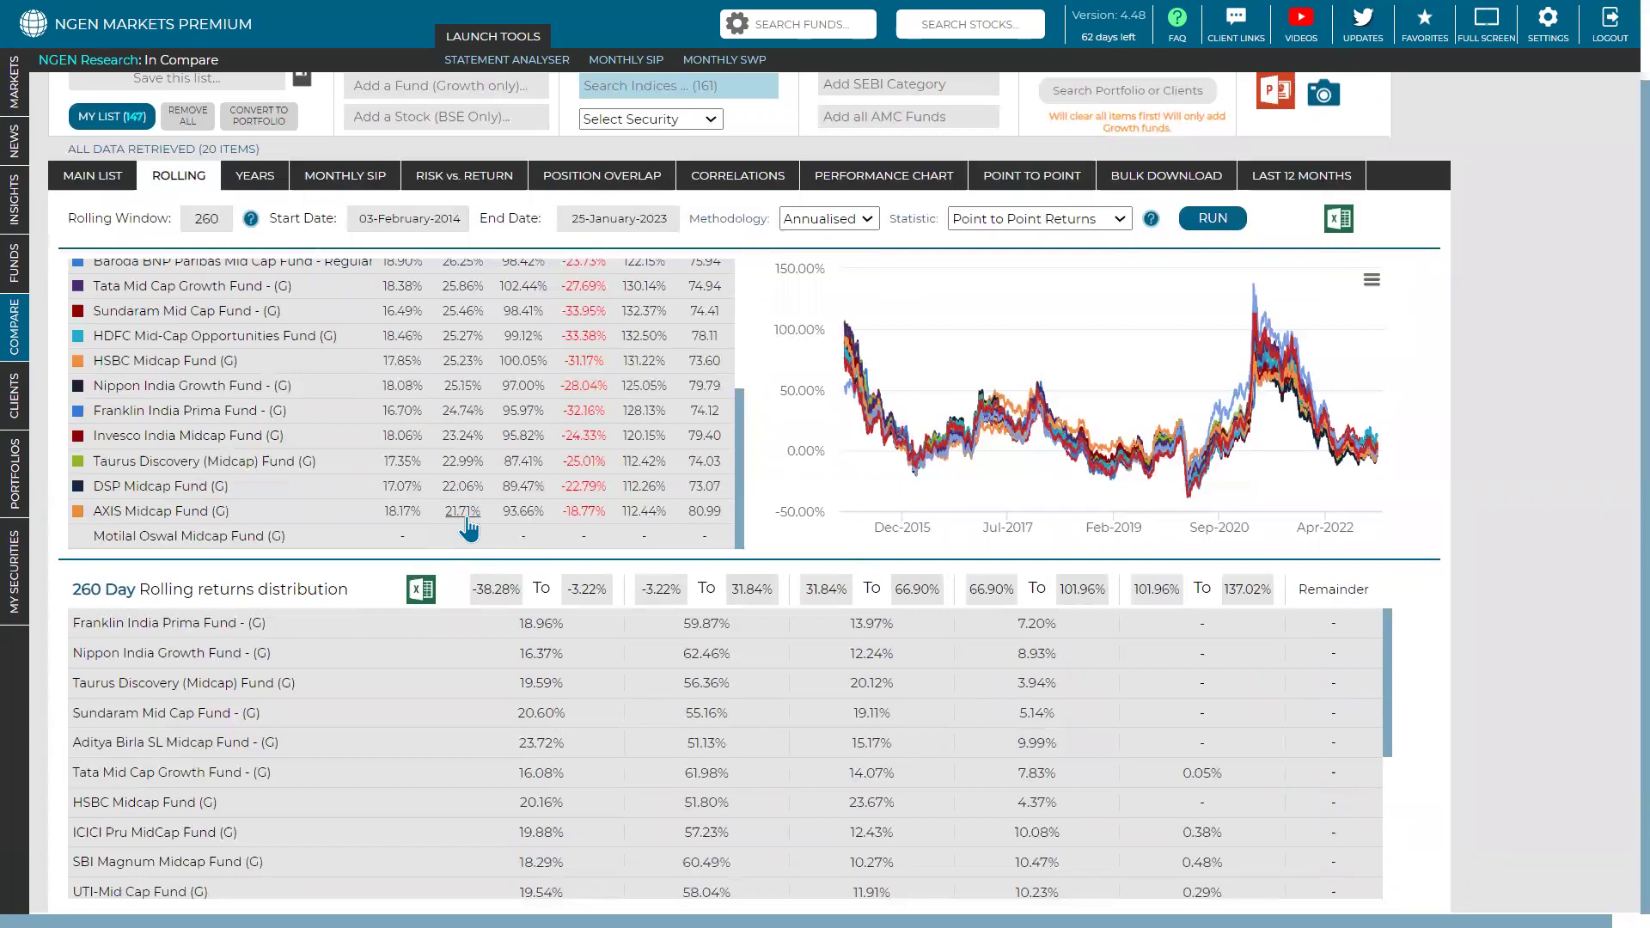
scroll(469, 526, "up", 4)
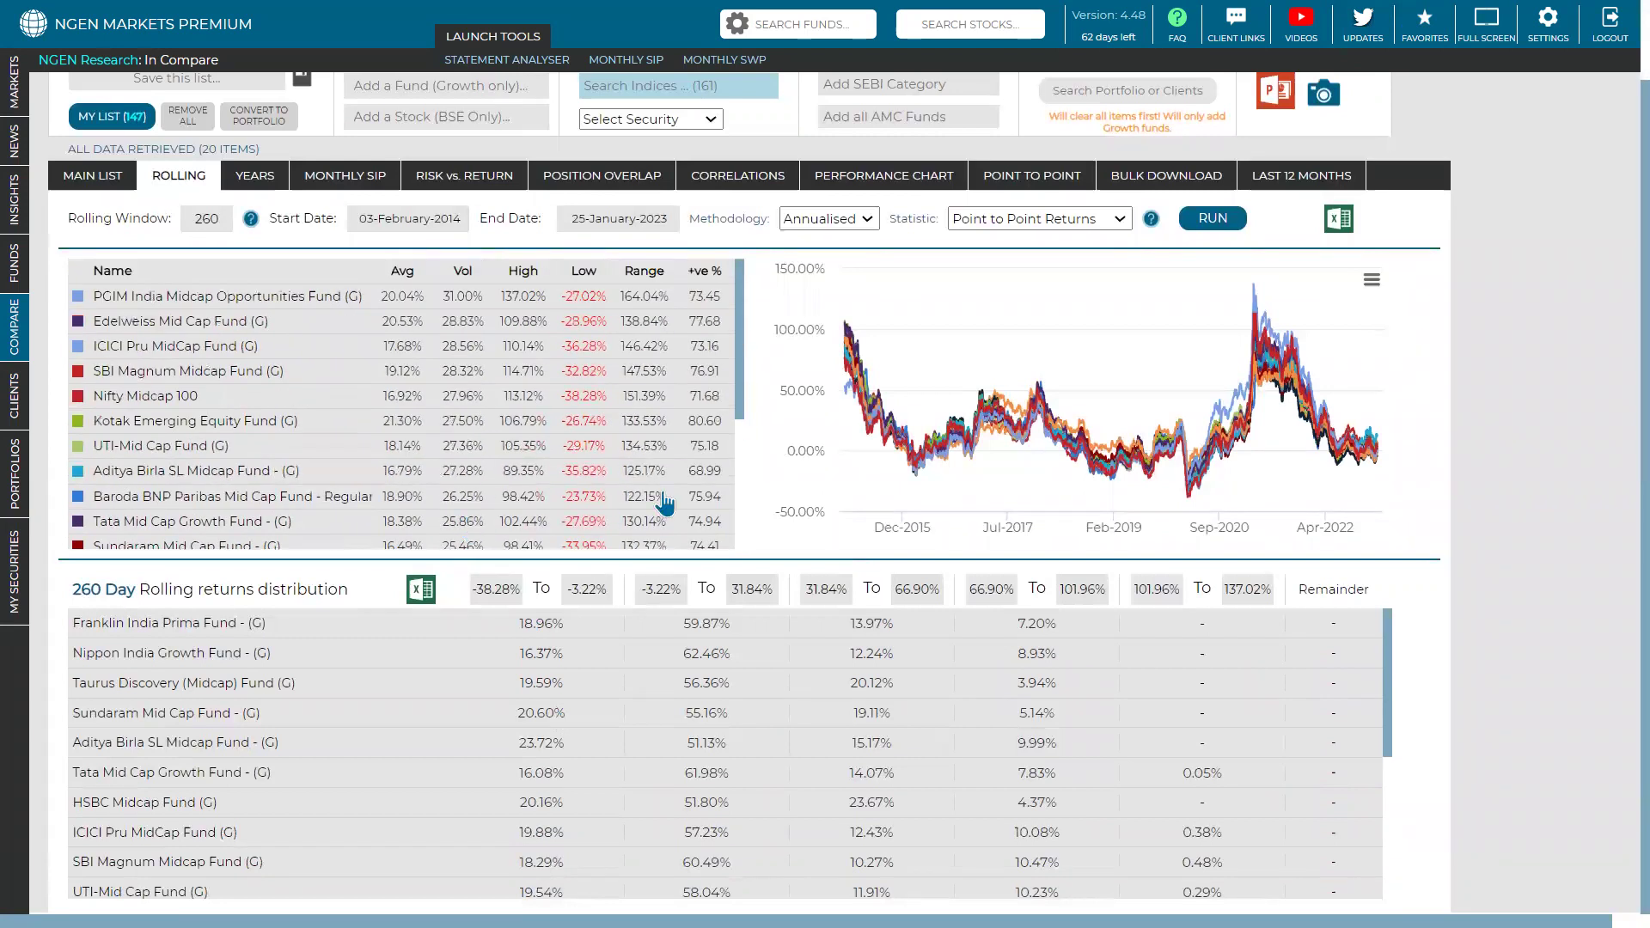
scroll(738, 469, "up", 1)
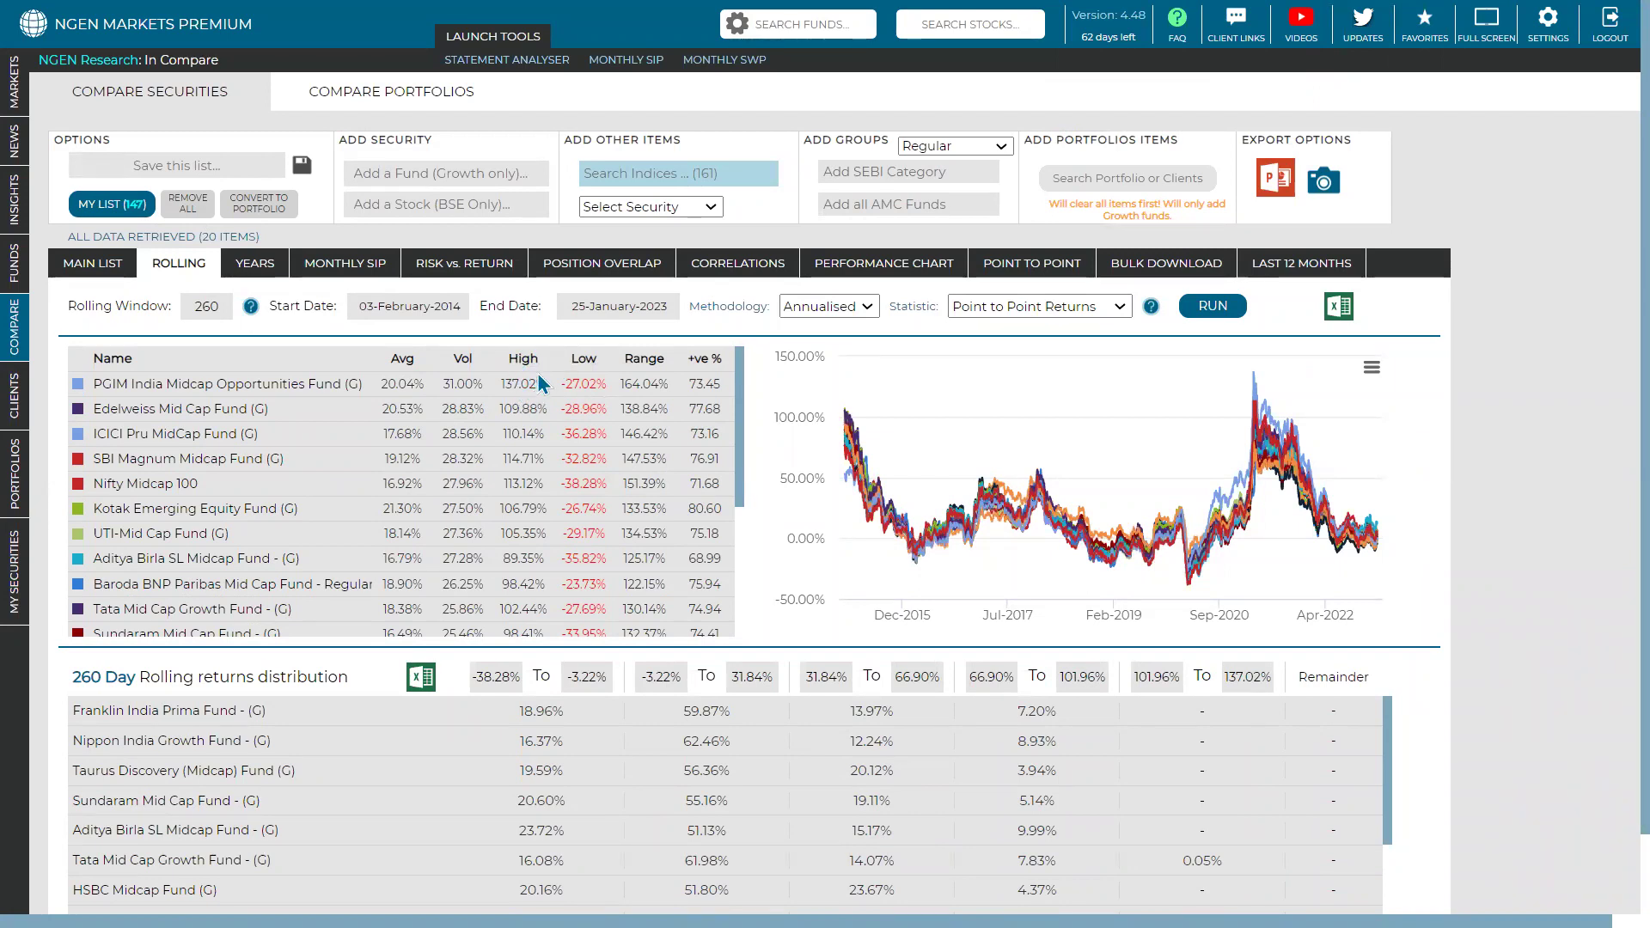
Sort by the Low column ascending, with Nifty Midcap 100 at -38.28% on top.
mouse_move(1257, 377)
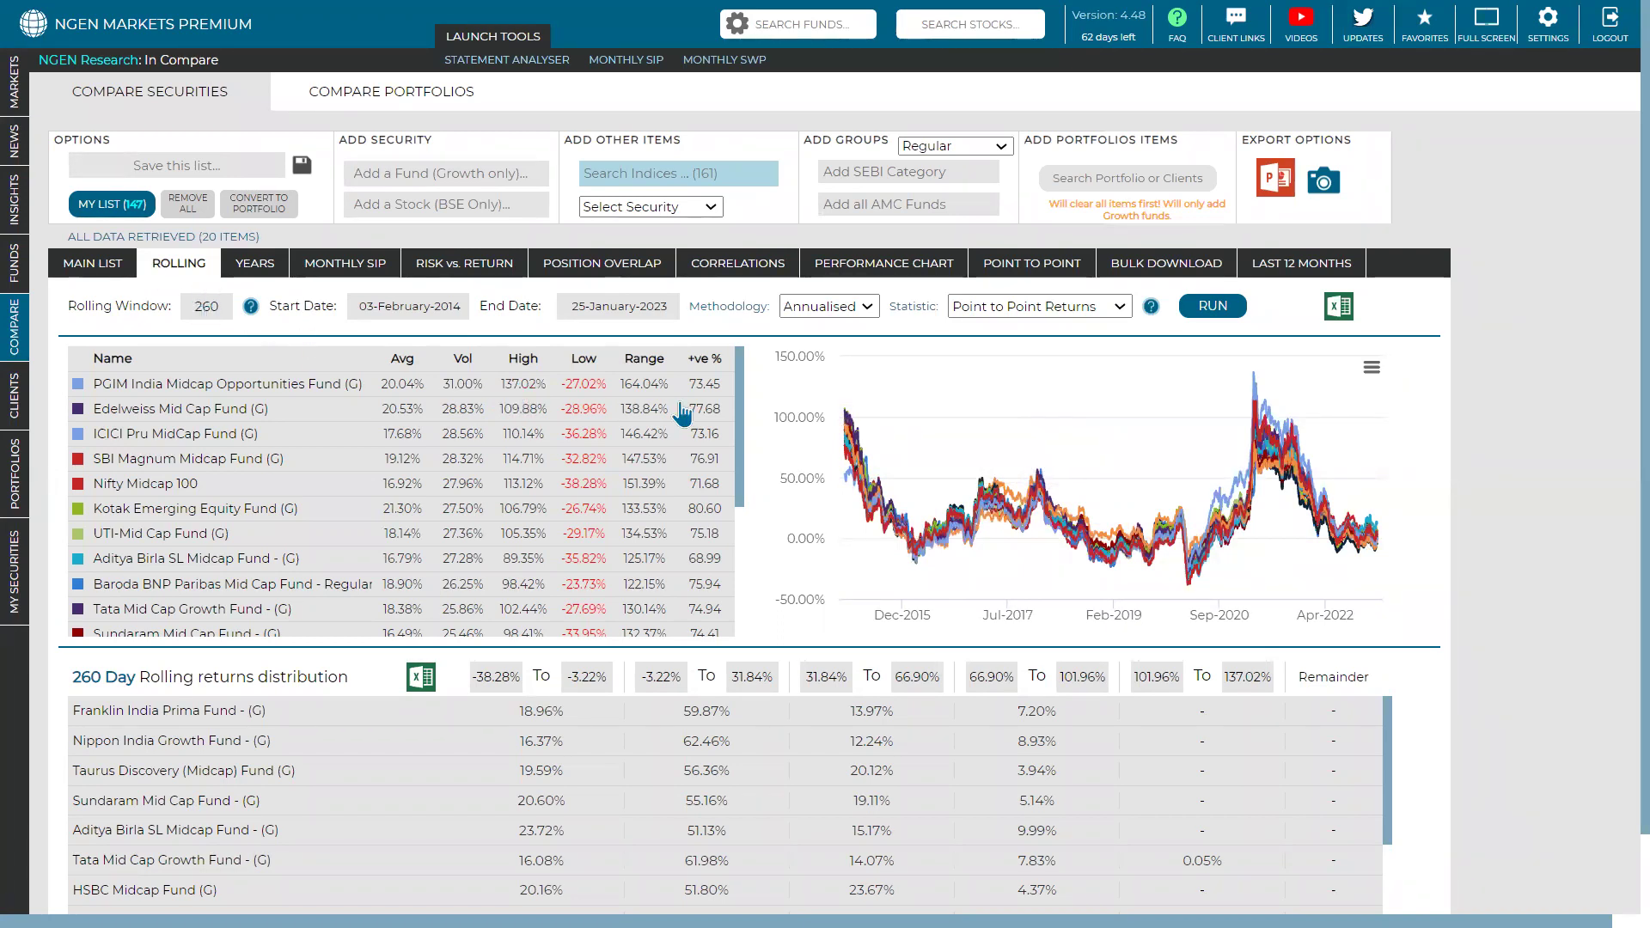
left_click(586, 365)
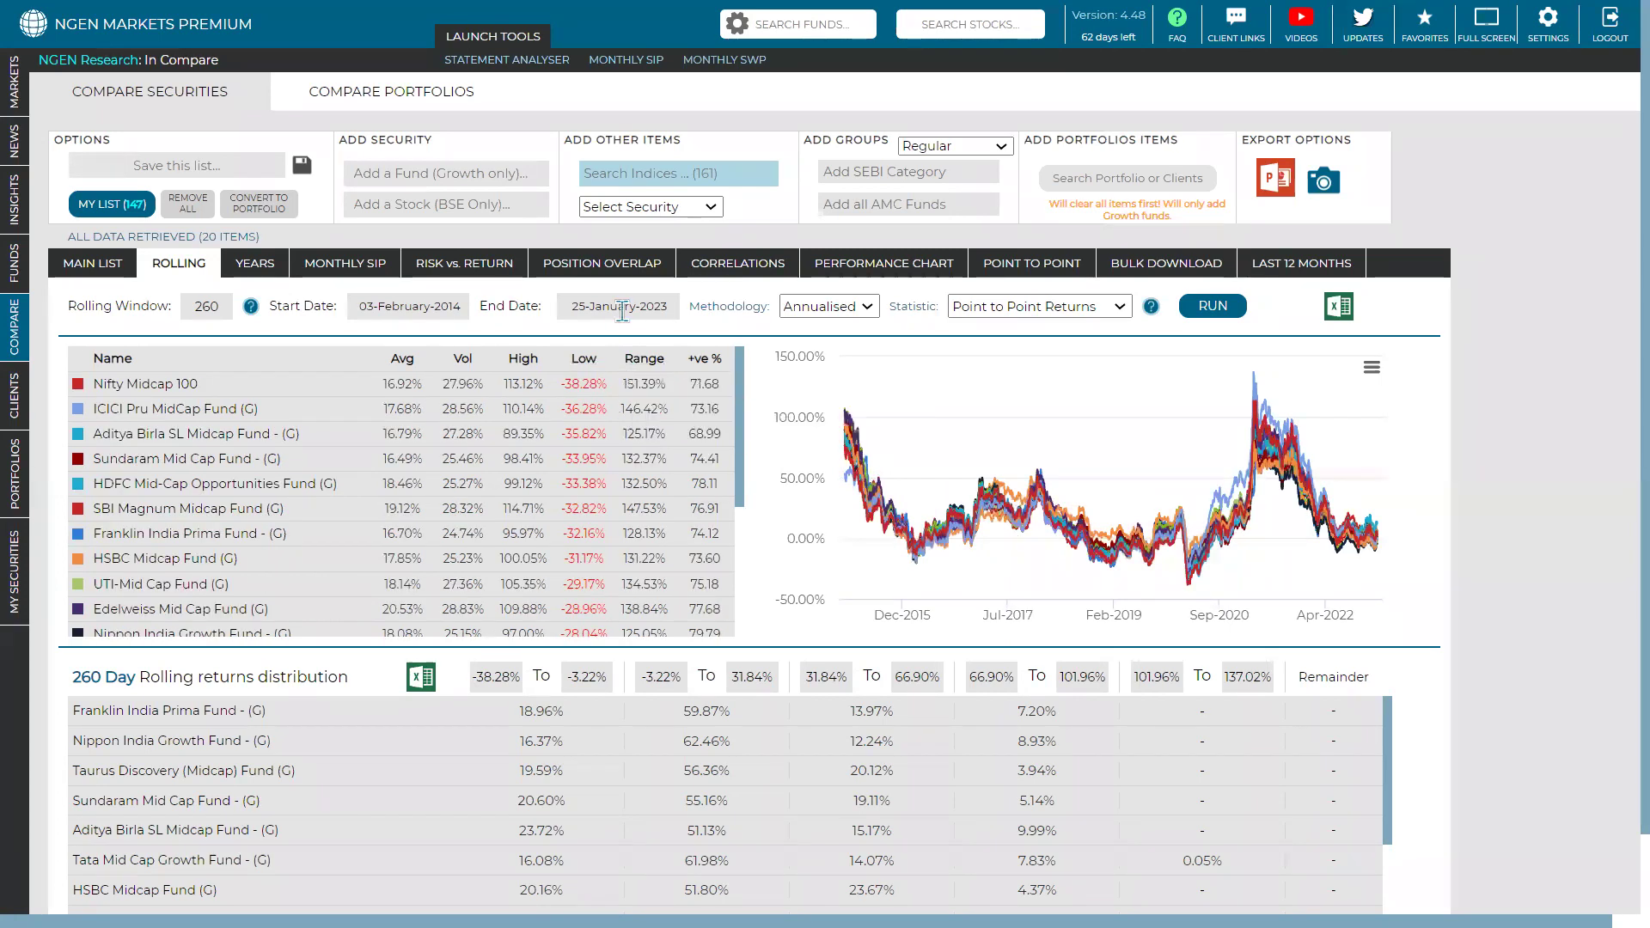
mouse_move(649, 368)
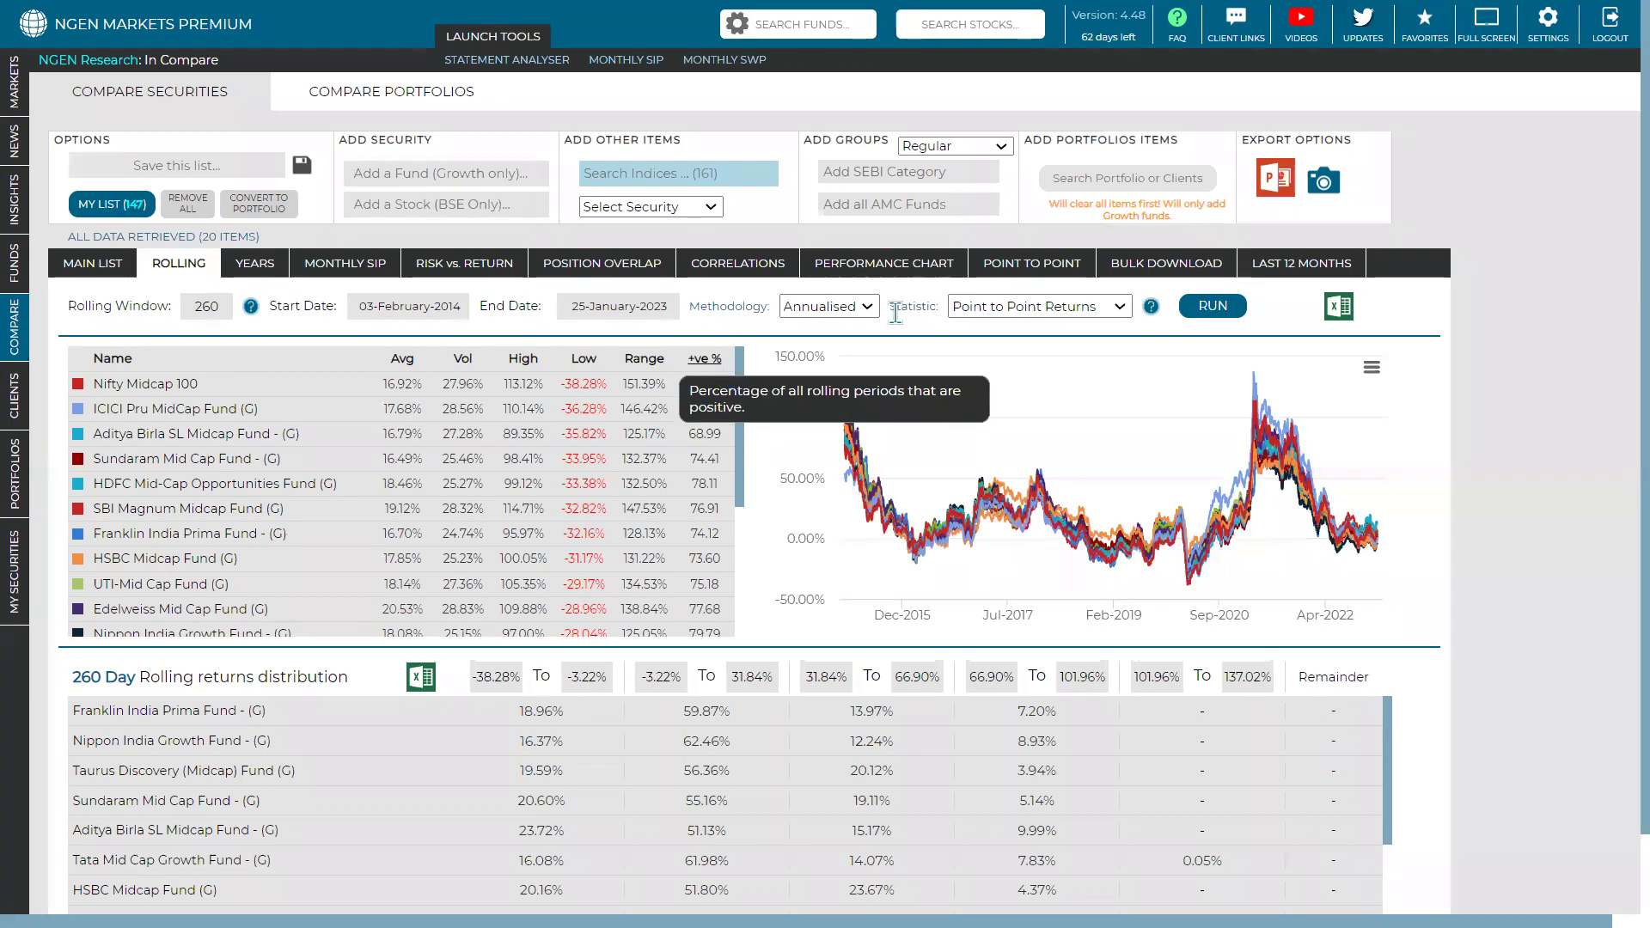
Switch the rolling statistic to Simple Returns, rerun, and exit full screen.
left_click(981, 304)
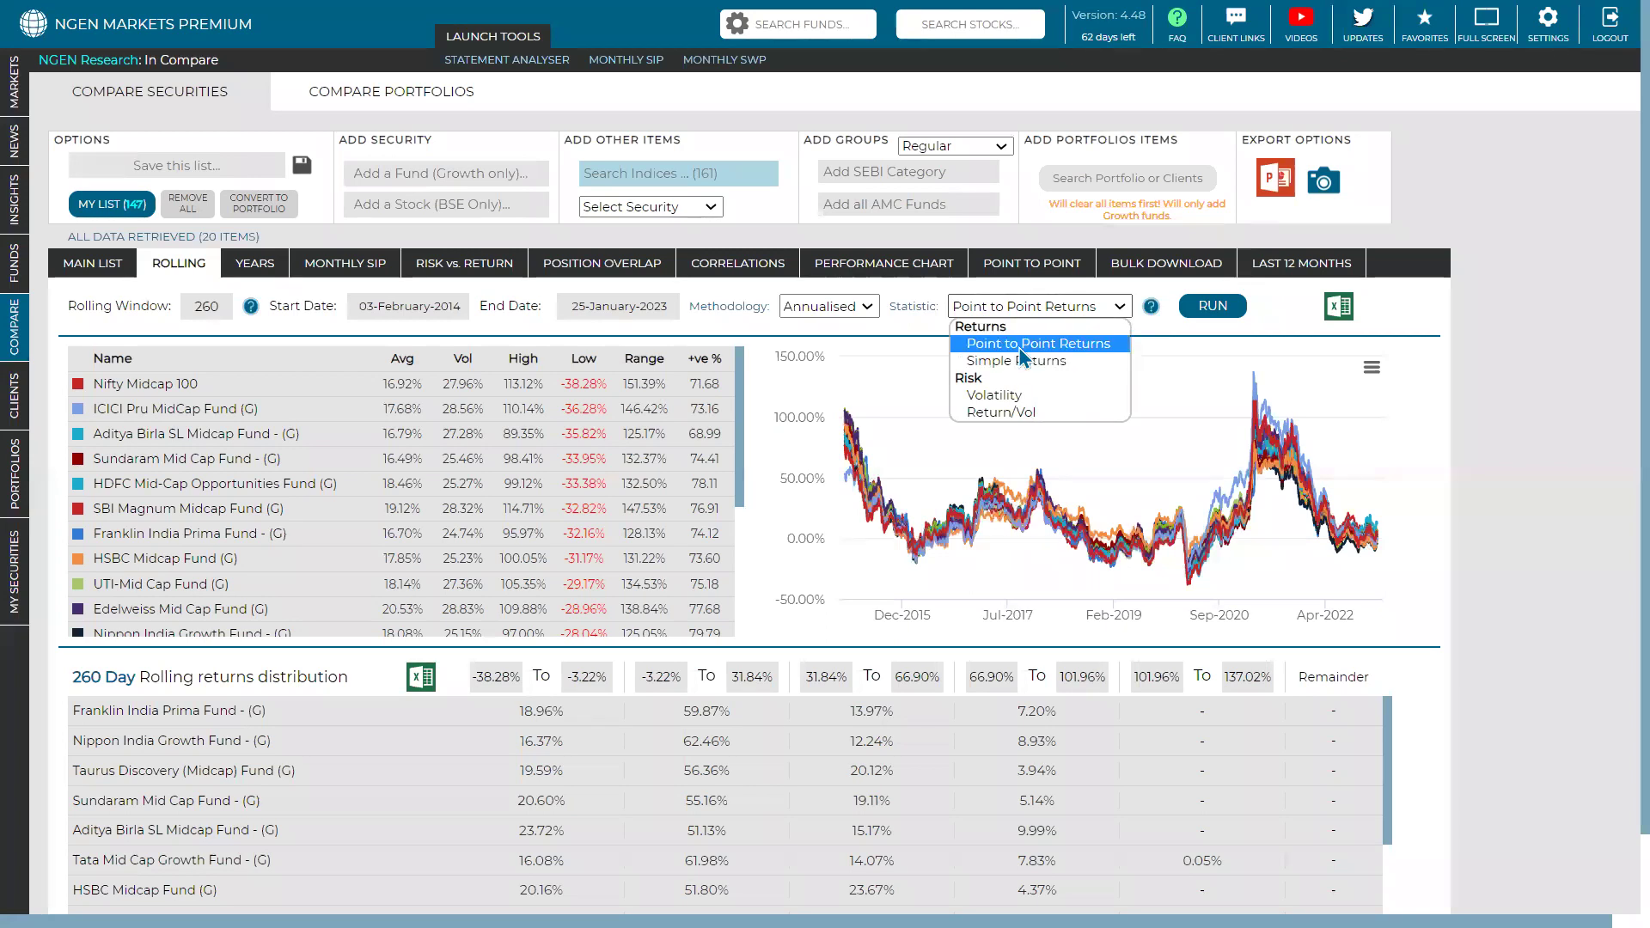
left_click(172, 318)
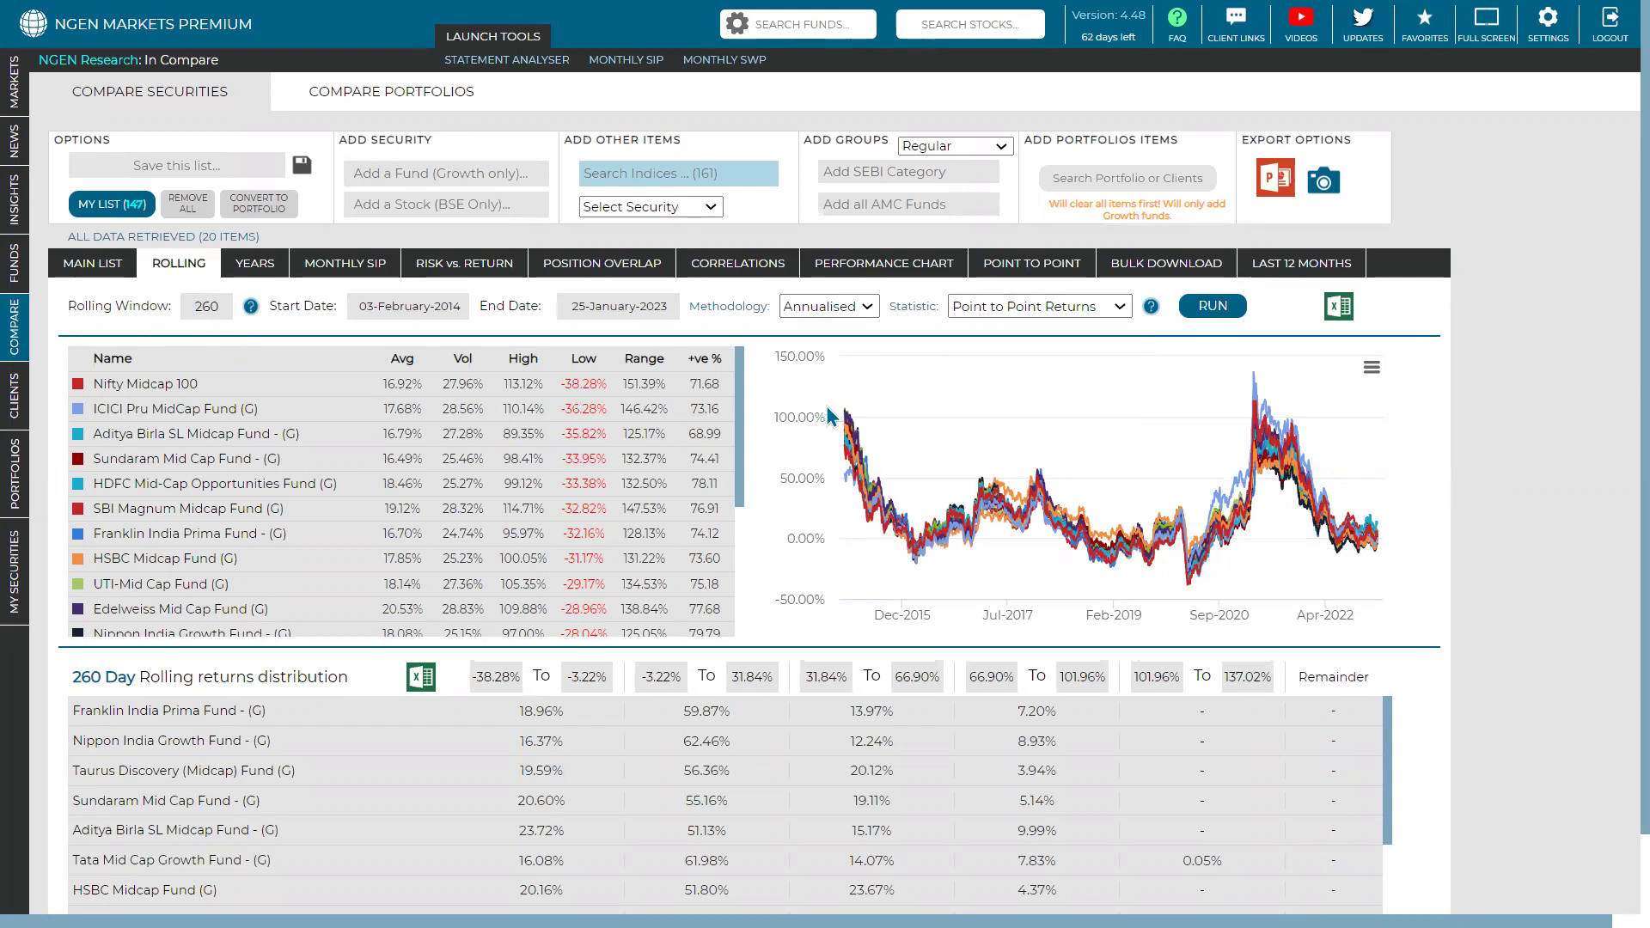
mouse_move(988, 525)
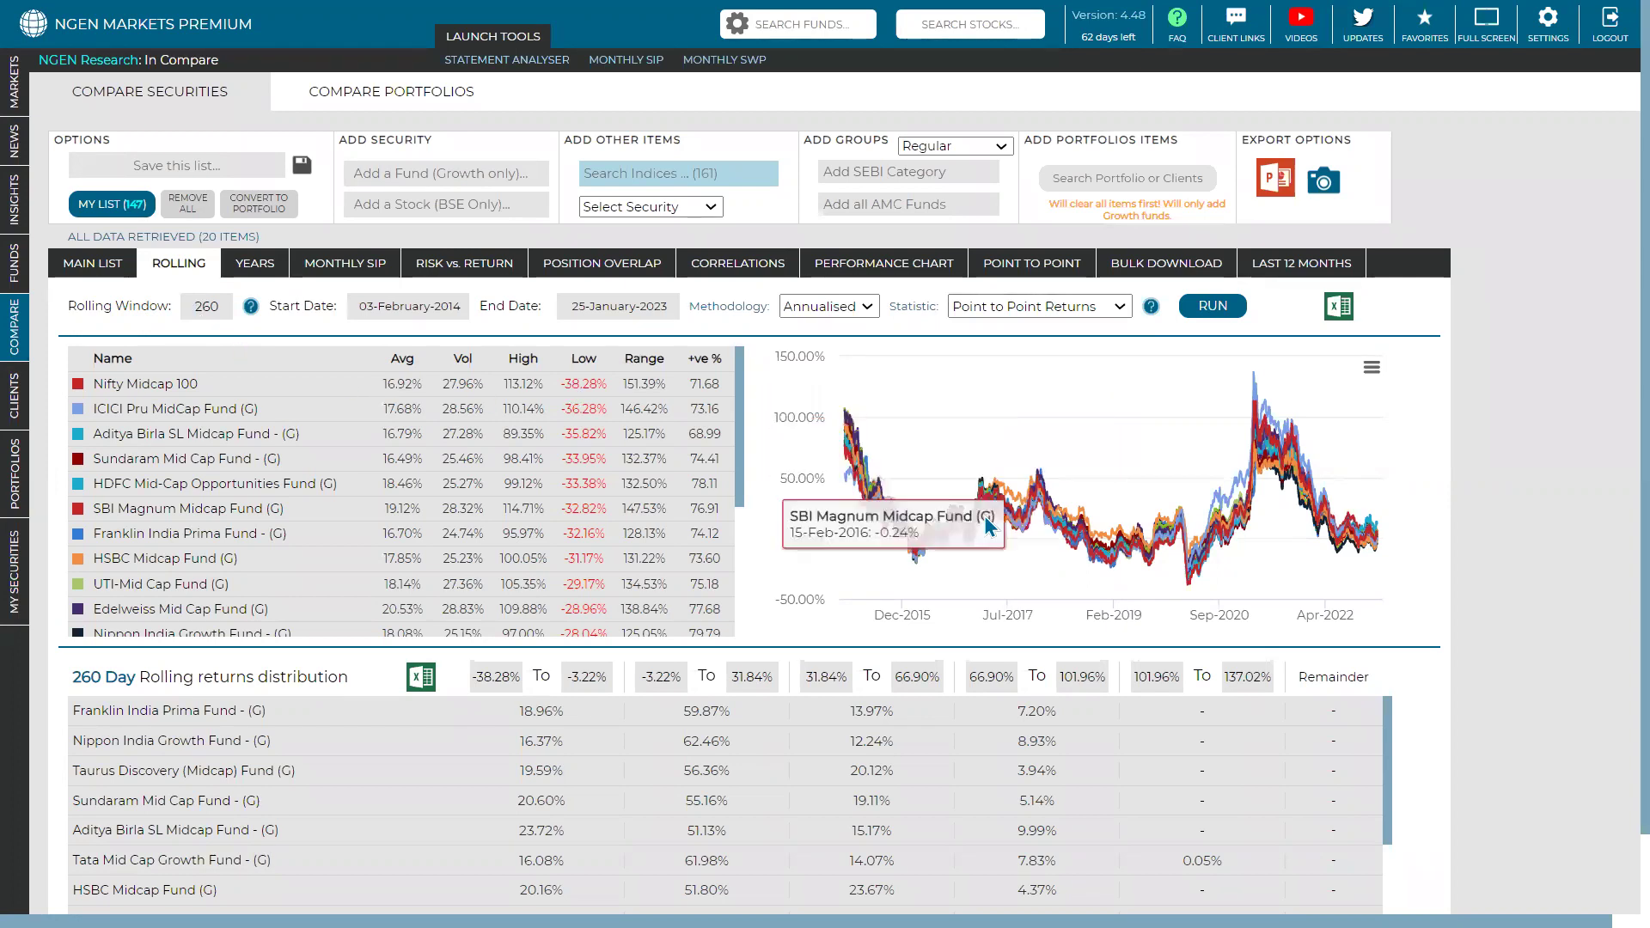
left_click(1064, 307)
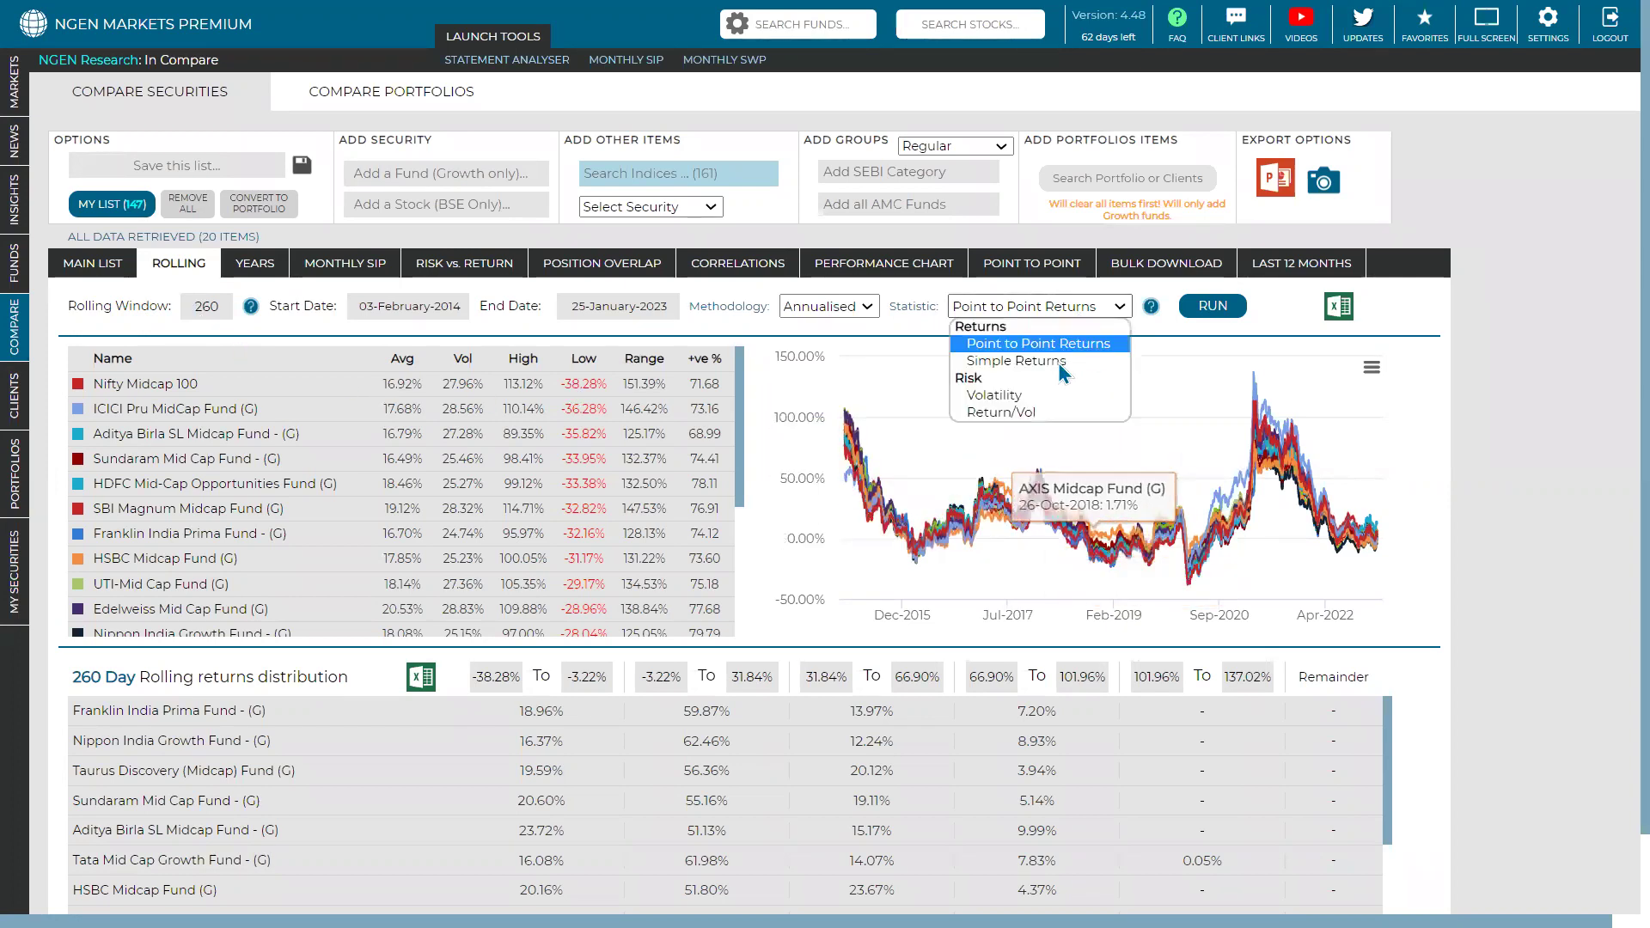
left_click(1216, 313)
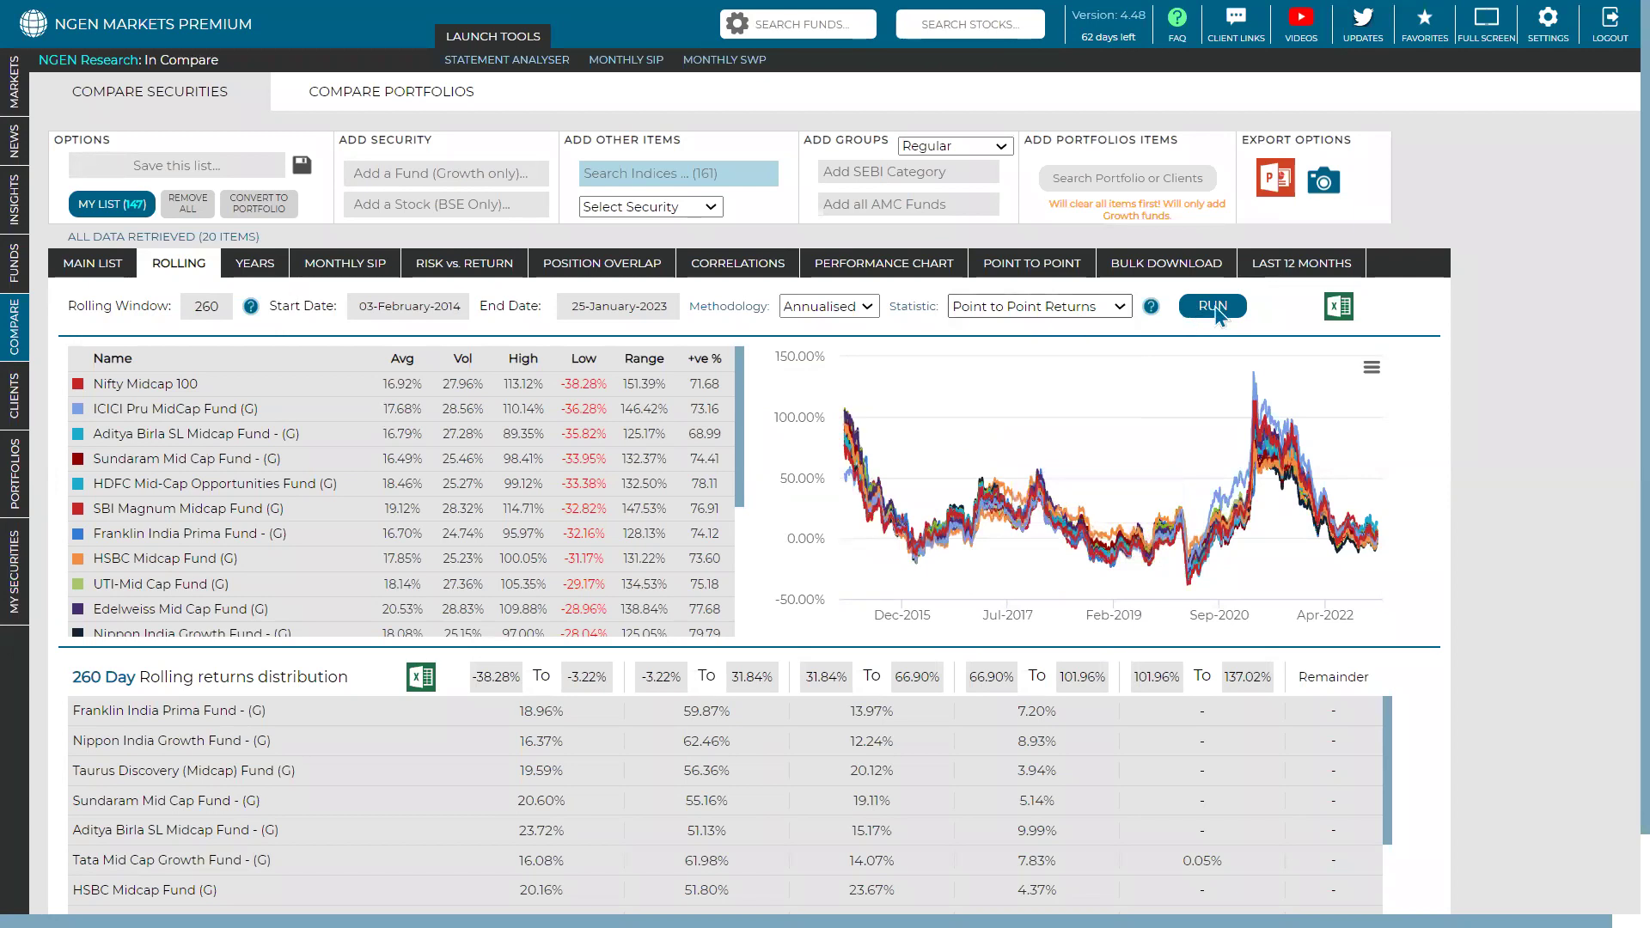
left_click(1216, 313)
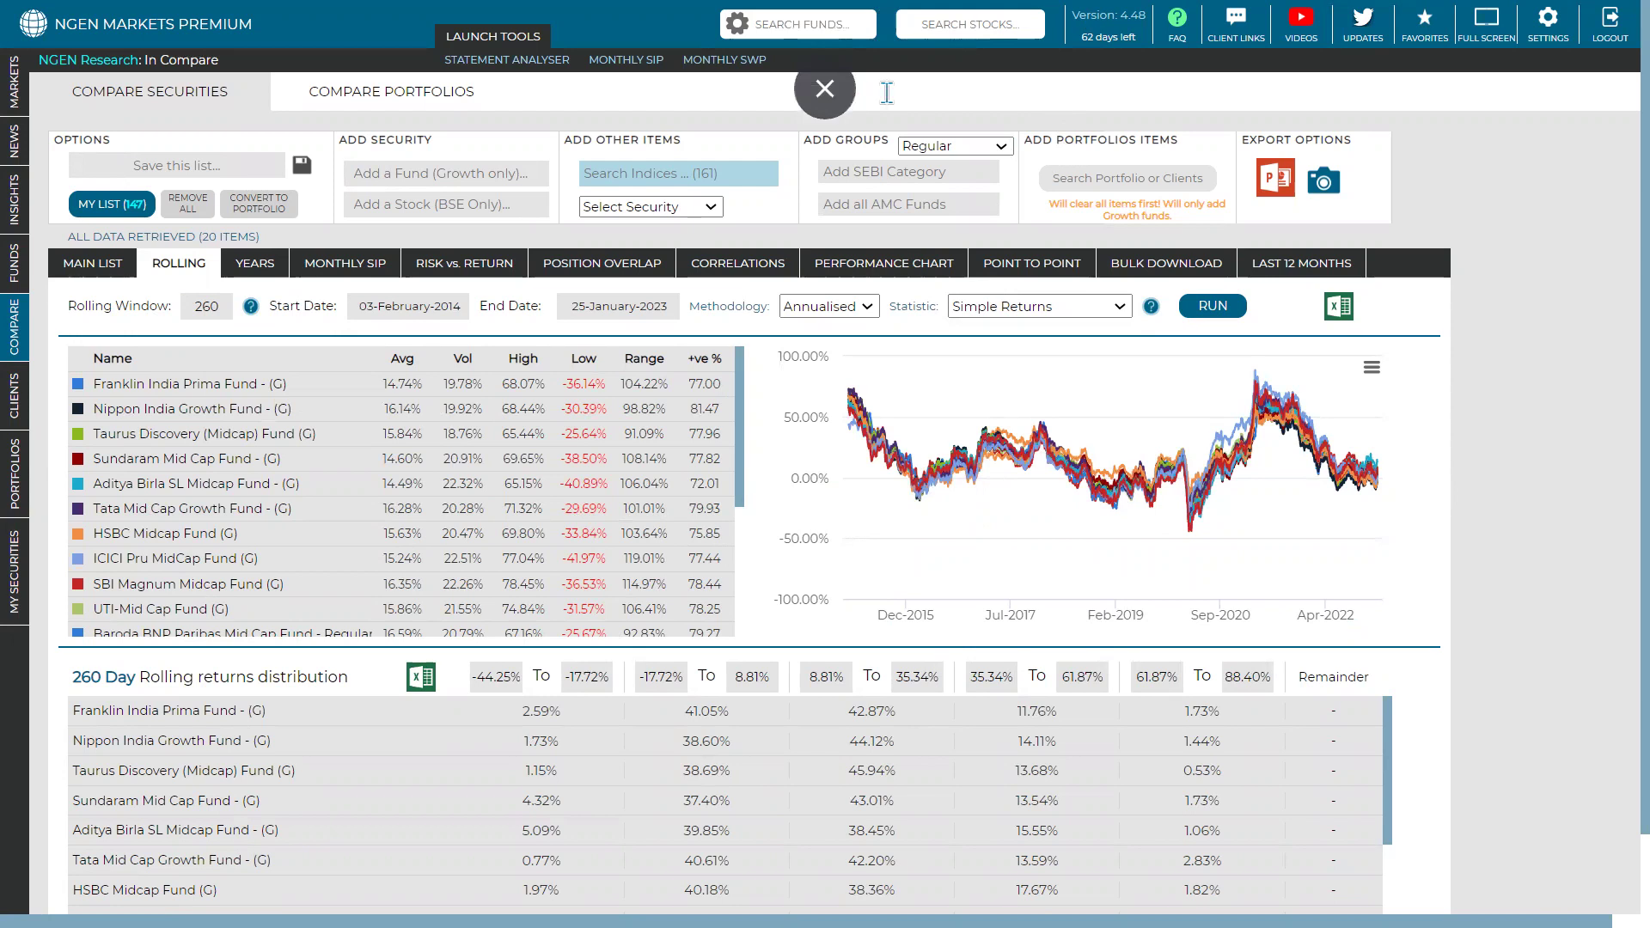
key("Escape")
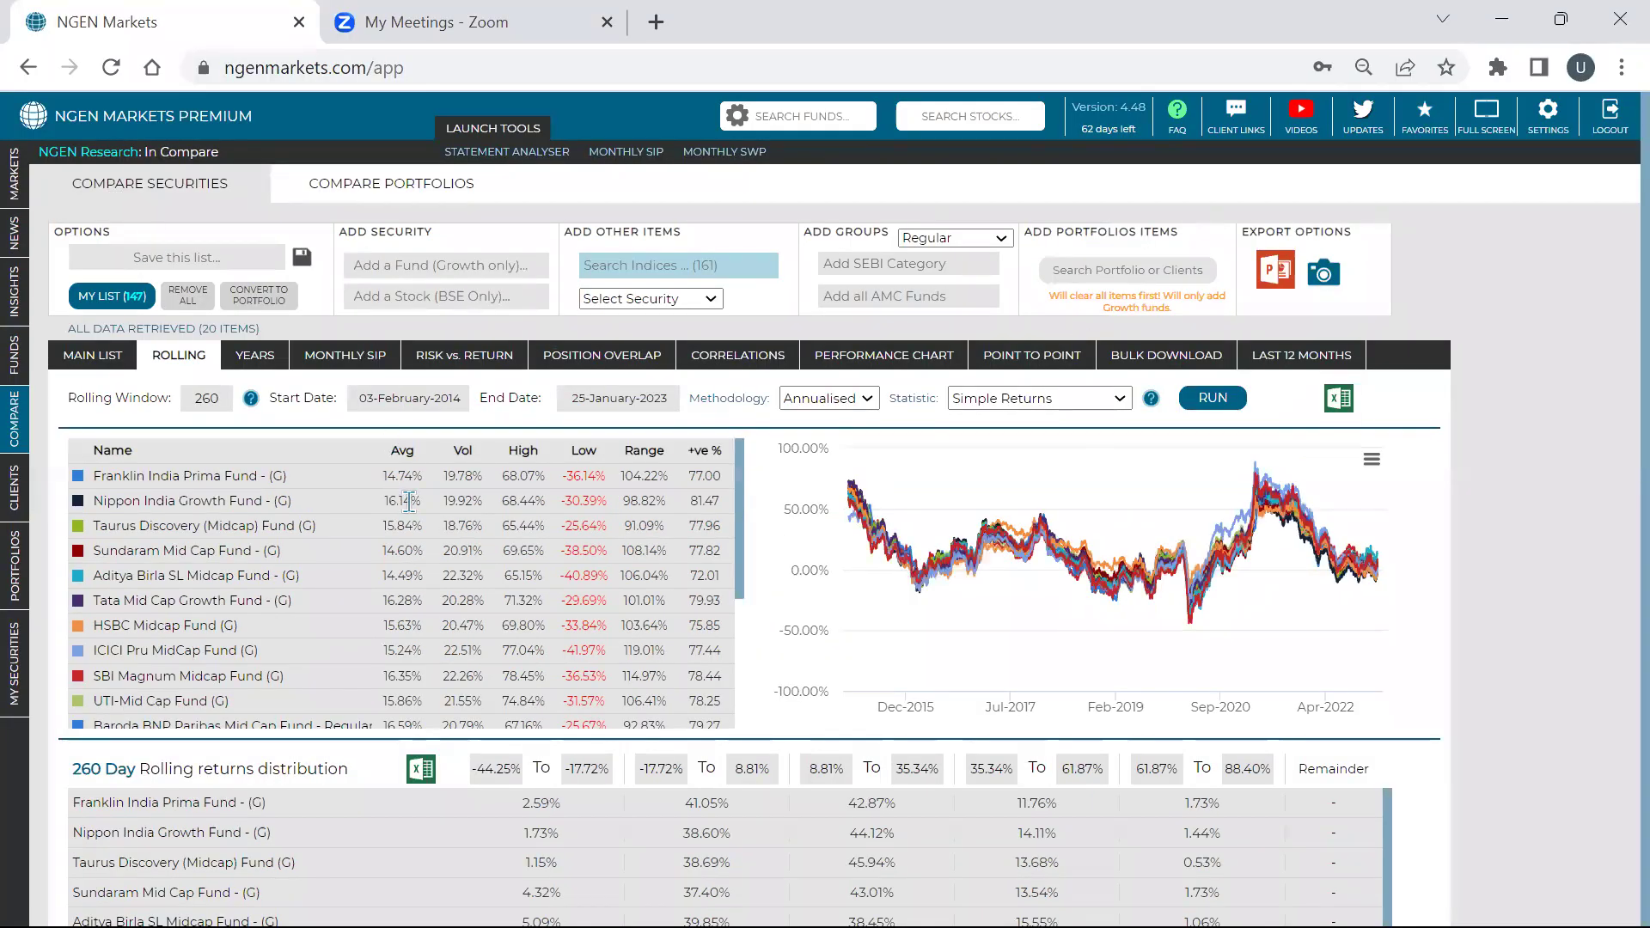
Reload the page and load the saved 15-fund mid-cap list into Compare Securities.
left_click(111, 67)
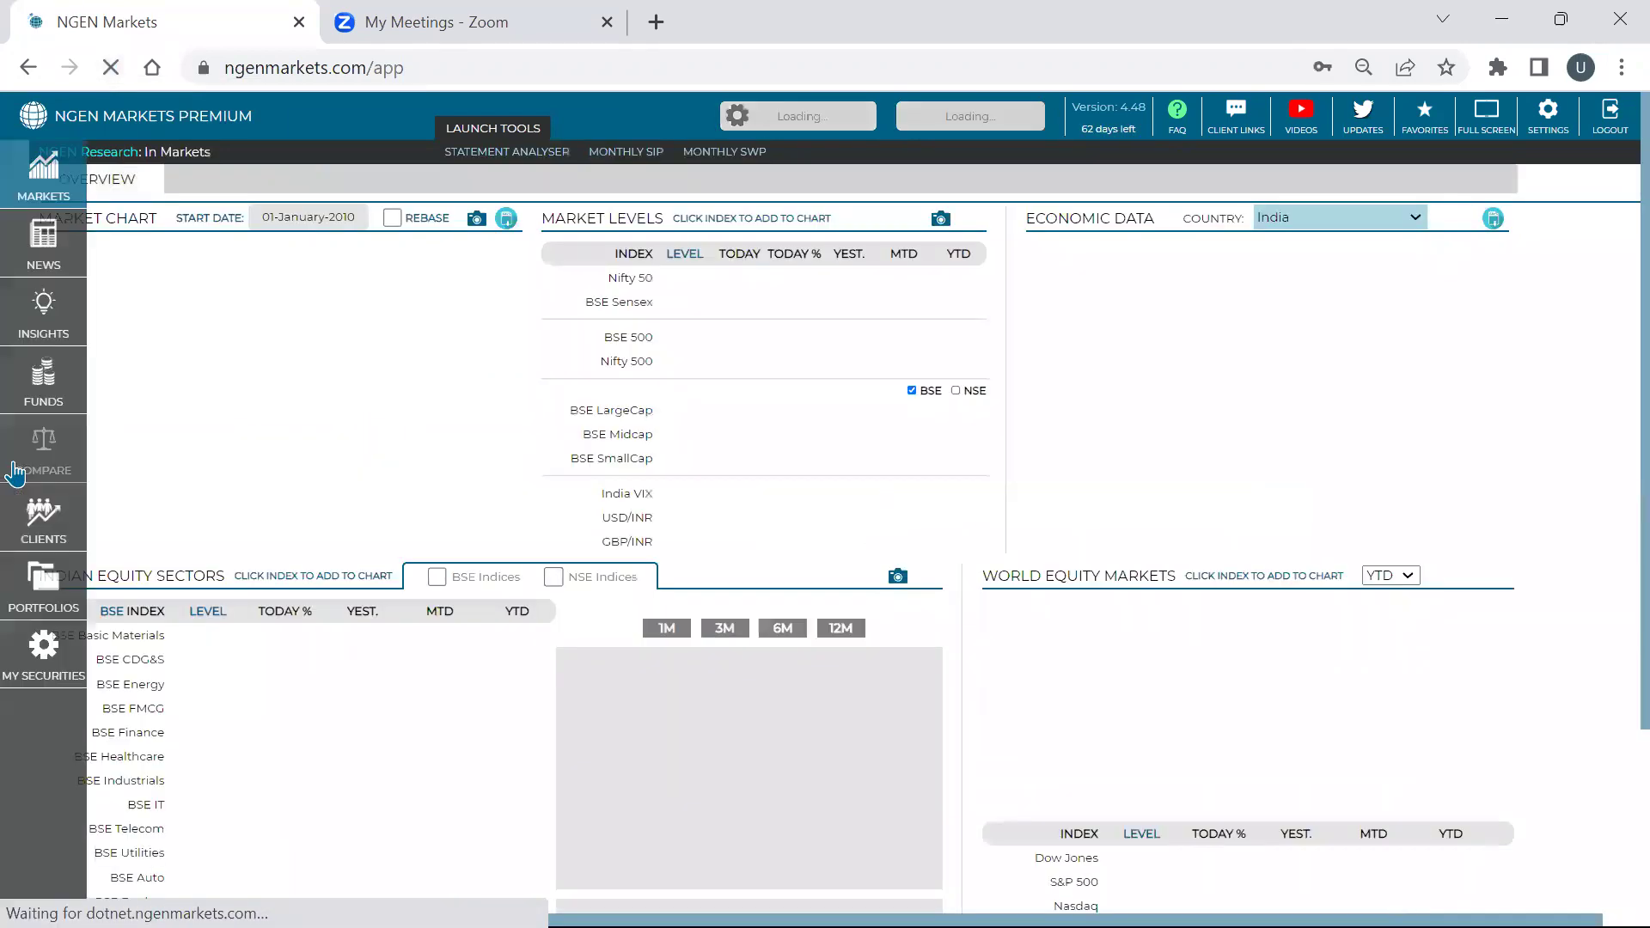
left_click(15, 471)
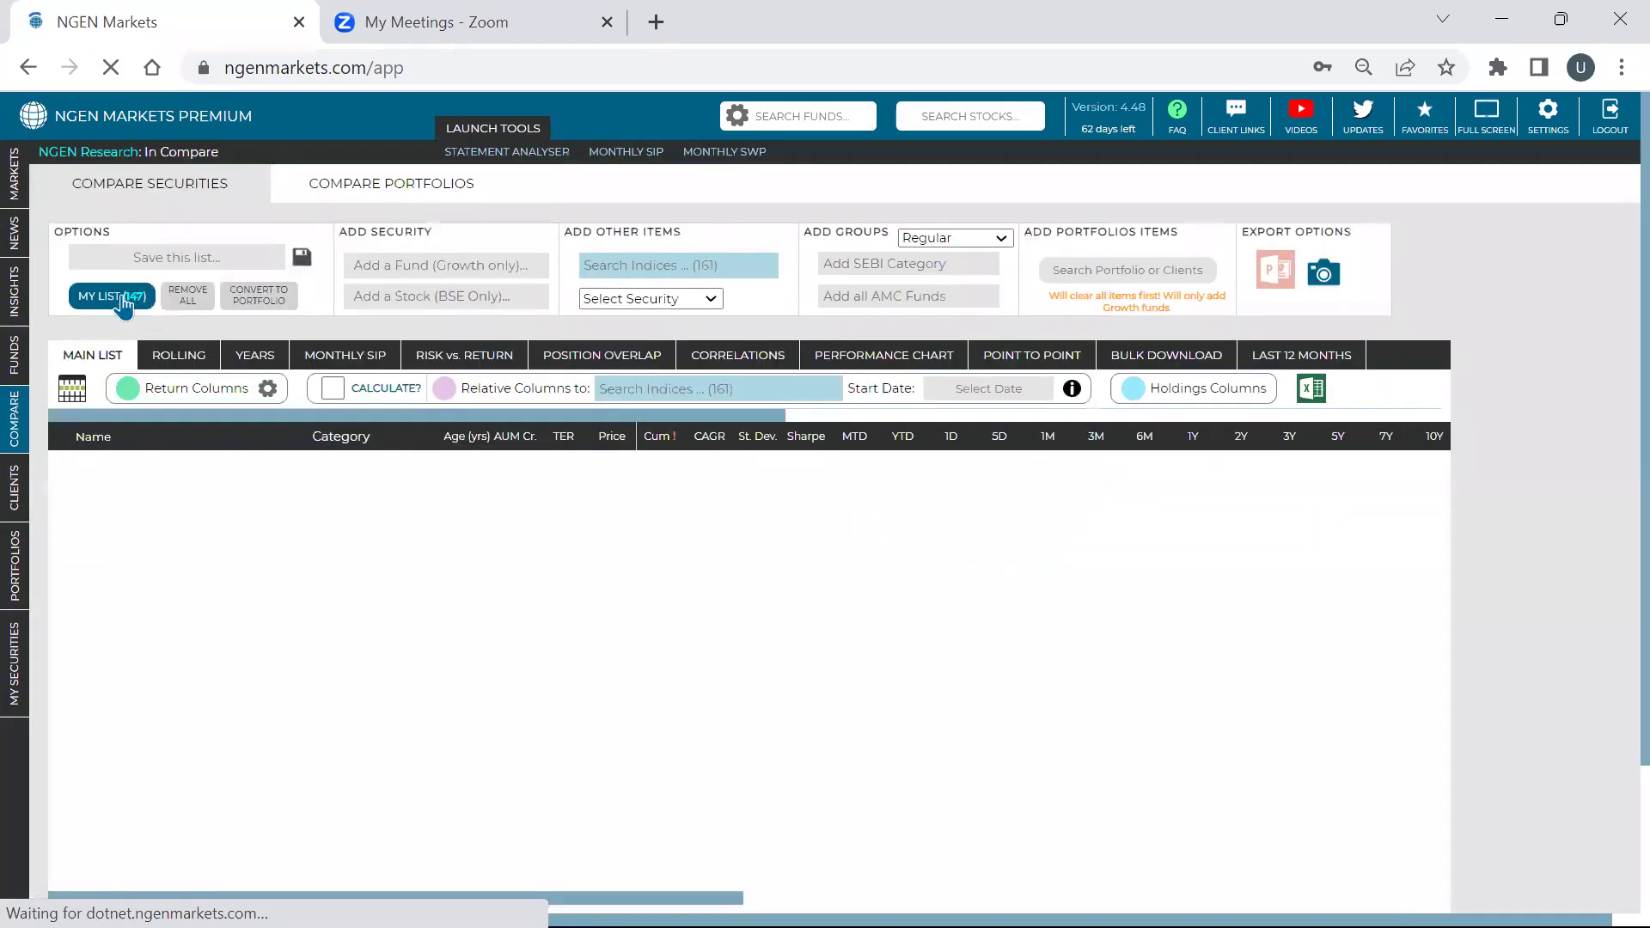
left_click(121, 296)
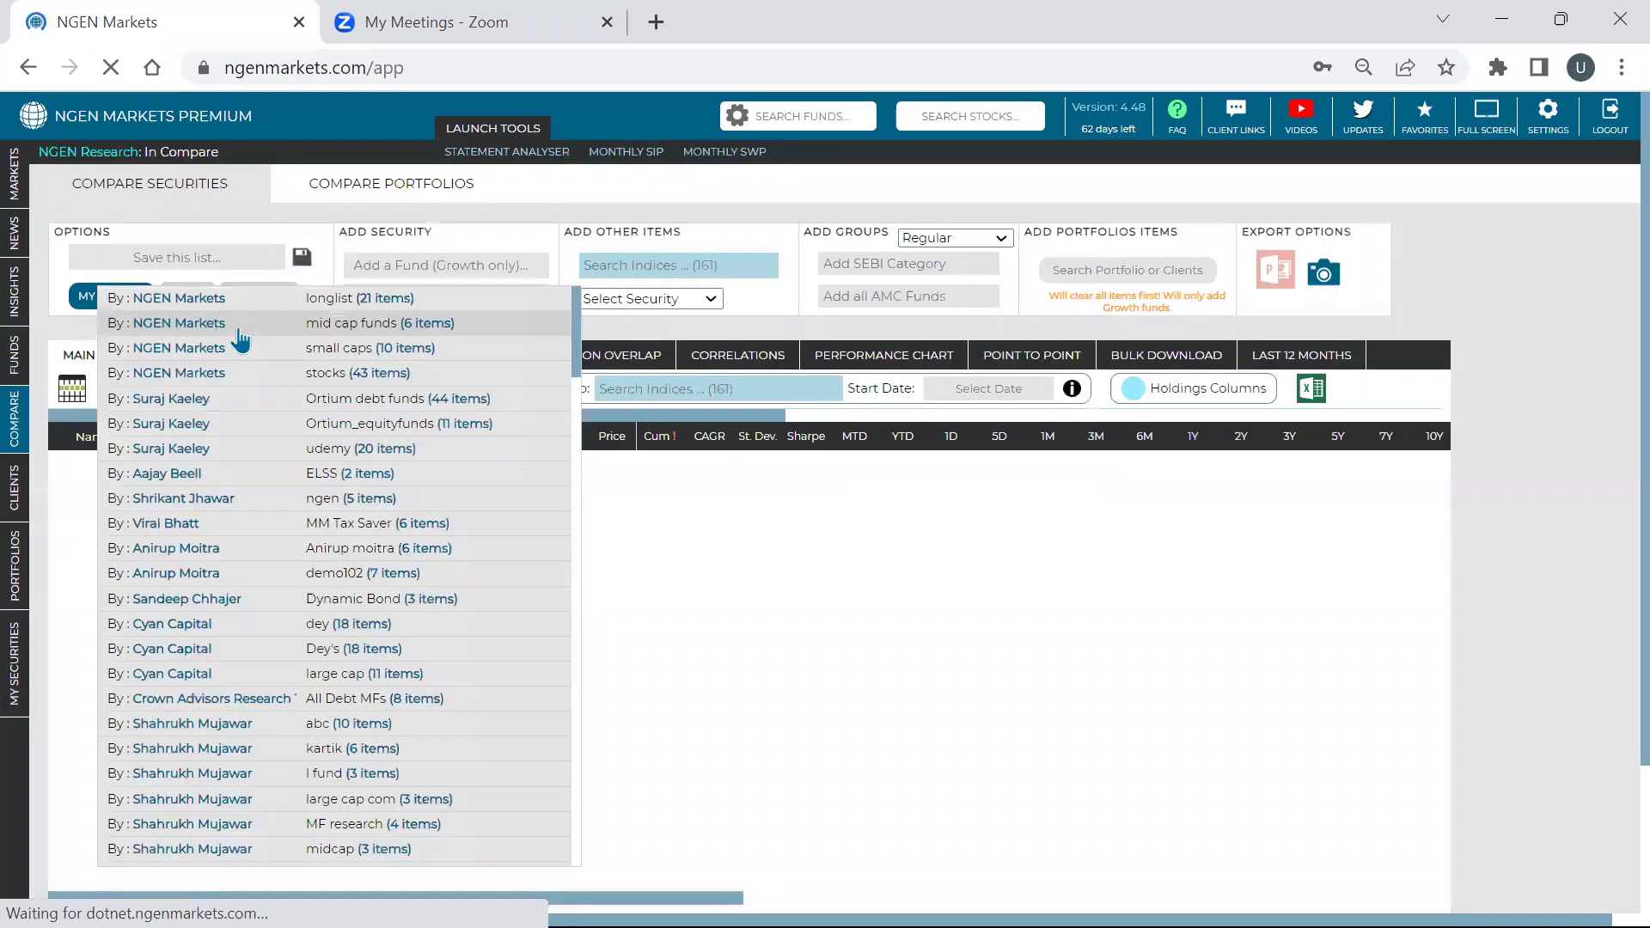
scroll(287, 435, "down", 20)
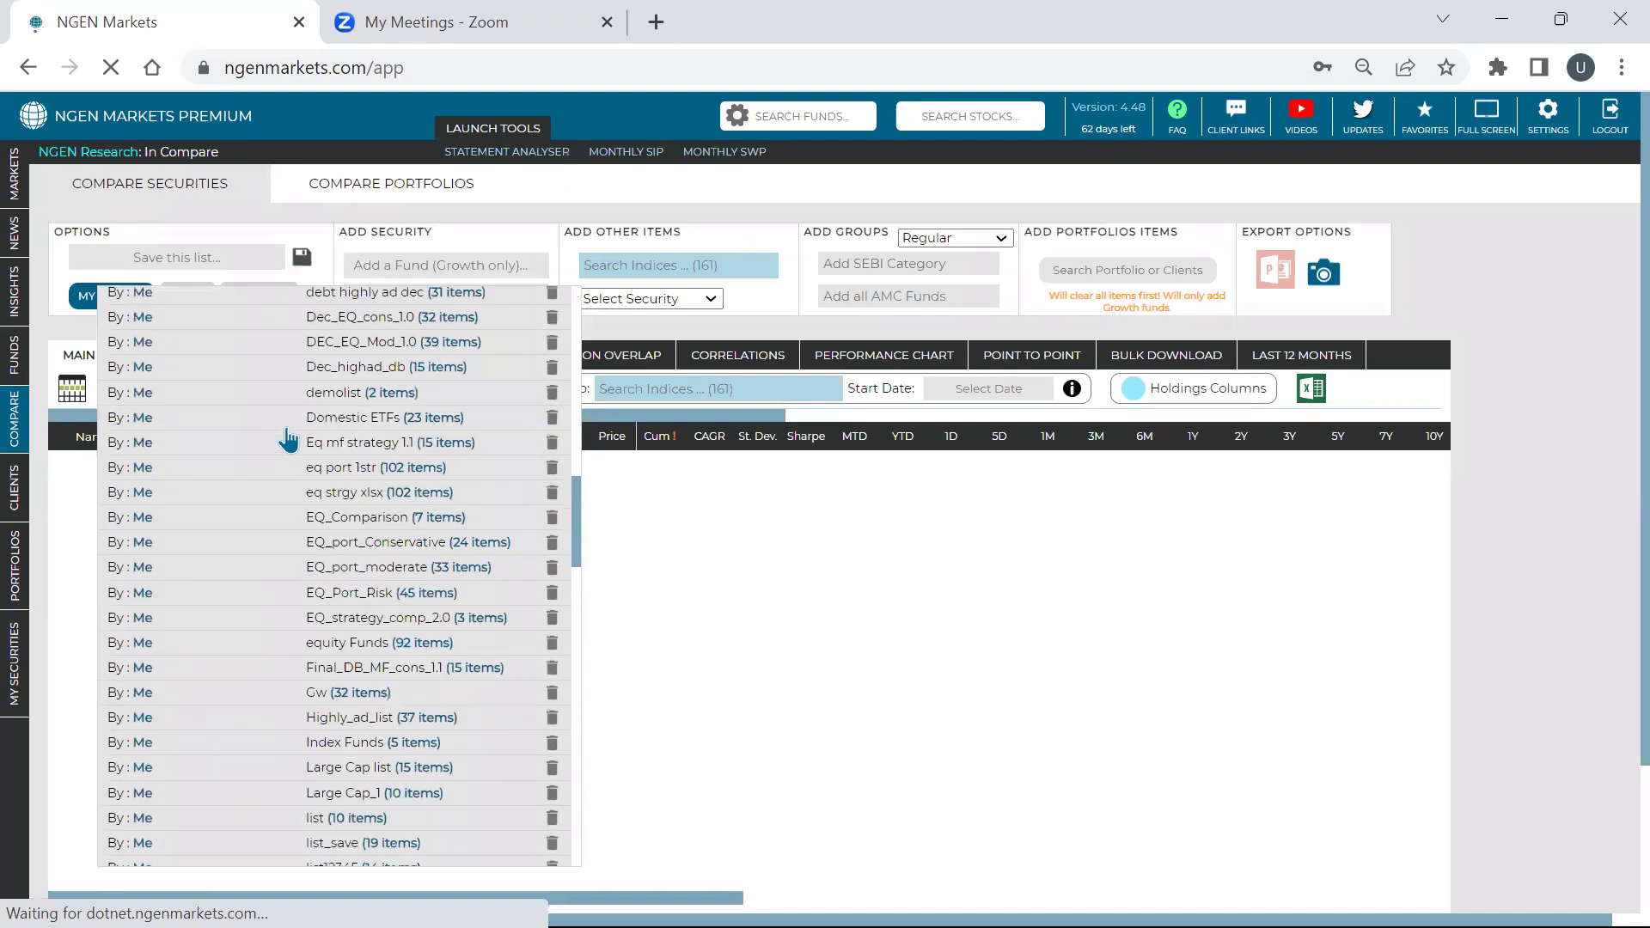
scroll(352, 683, "down", 1)
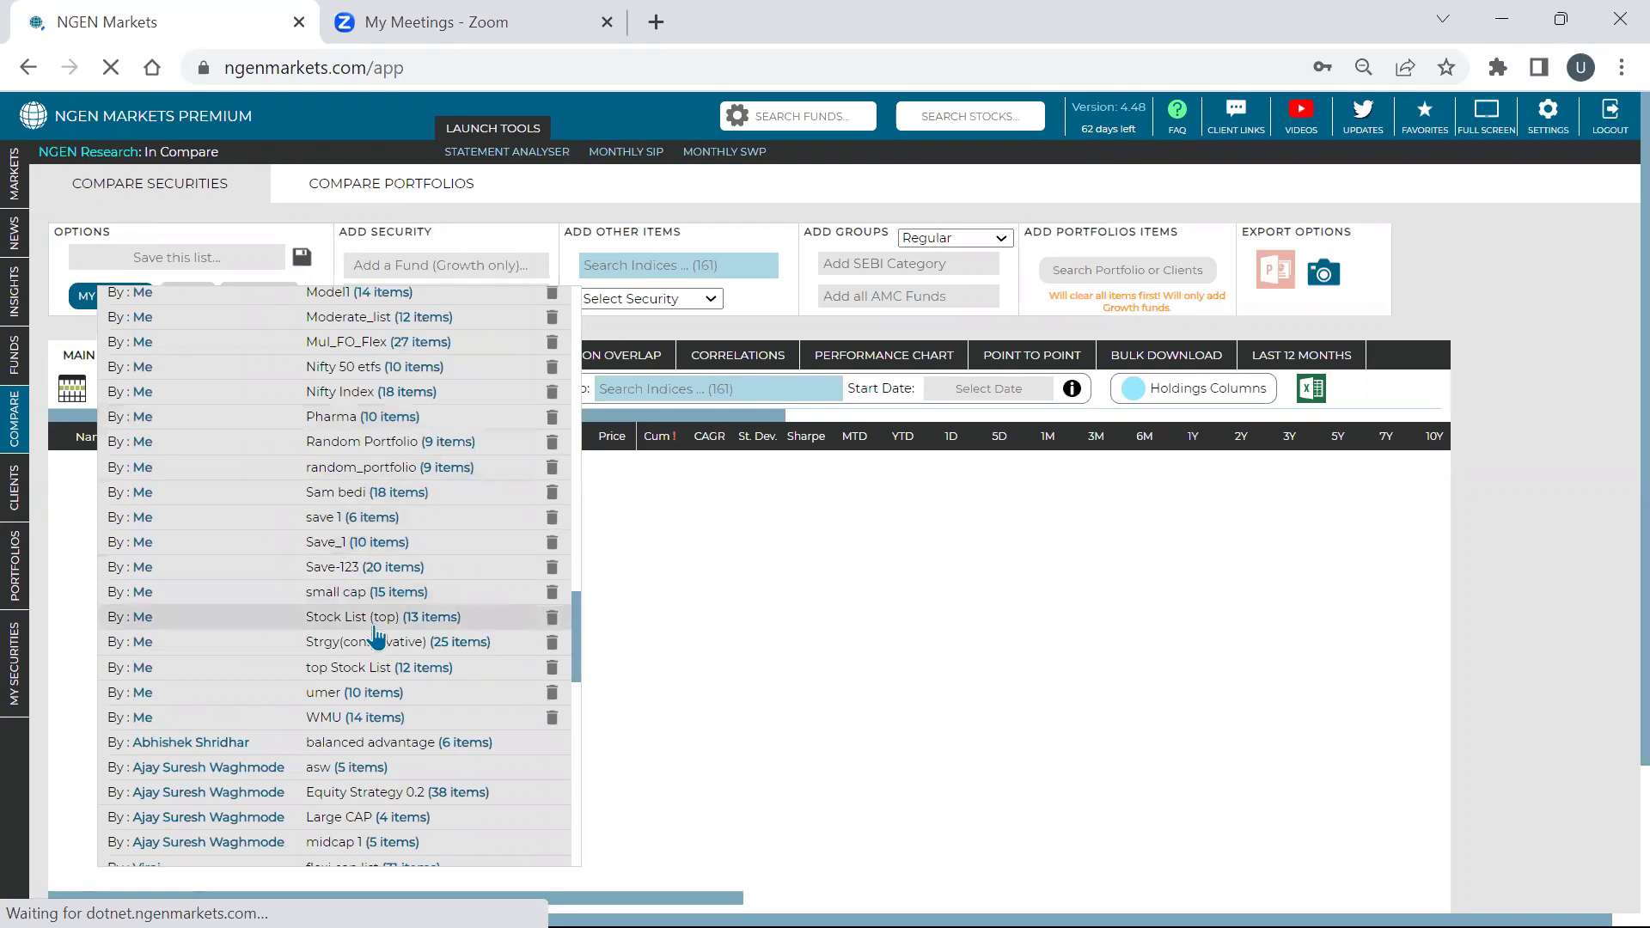
scroll(376, 635, "up", 3)
left_click(383, 485)
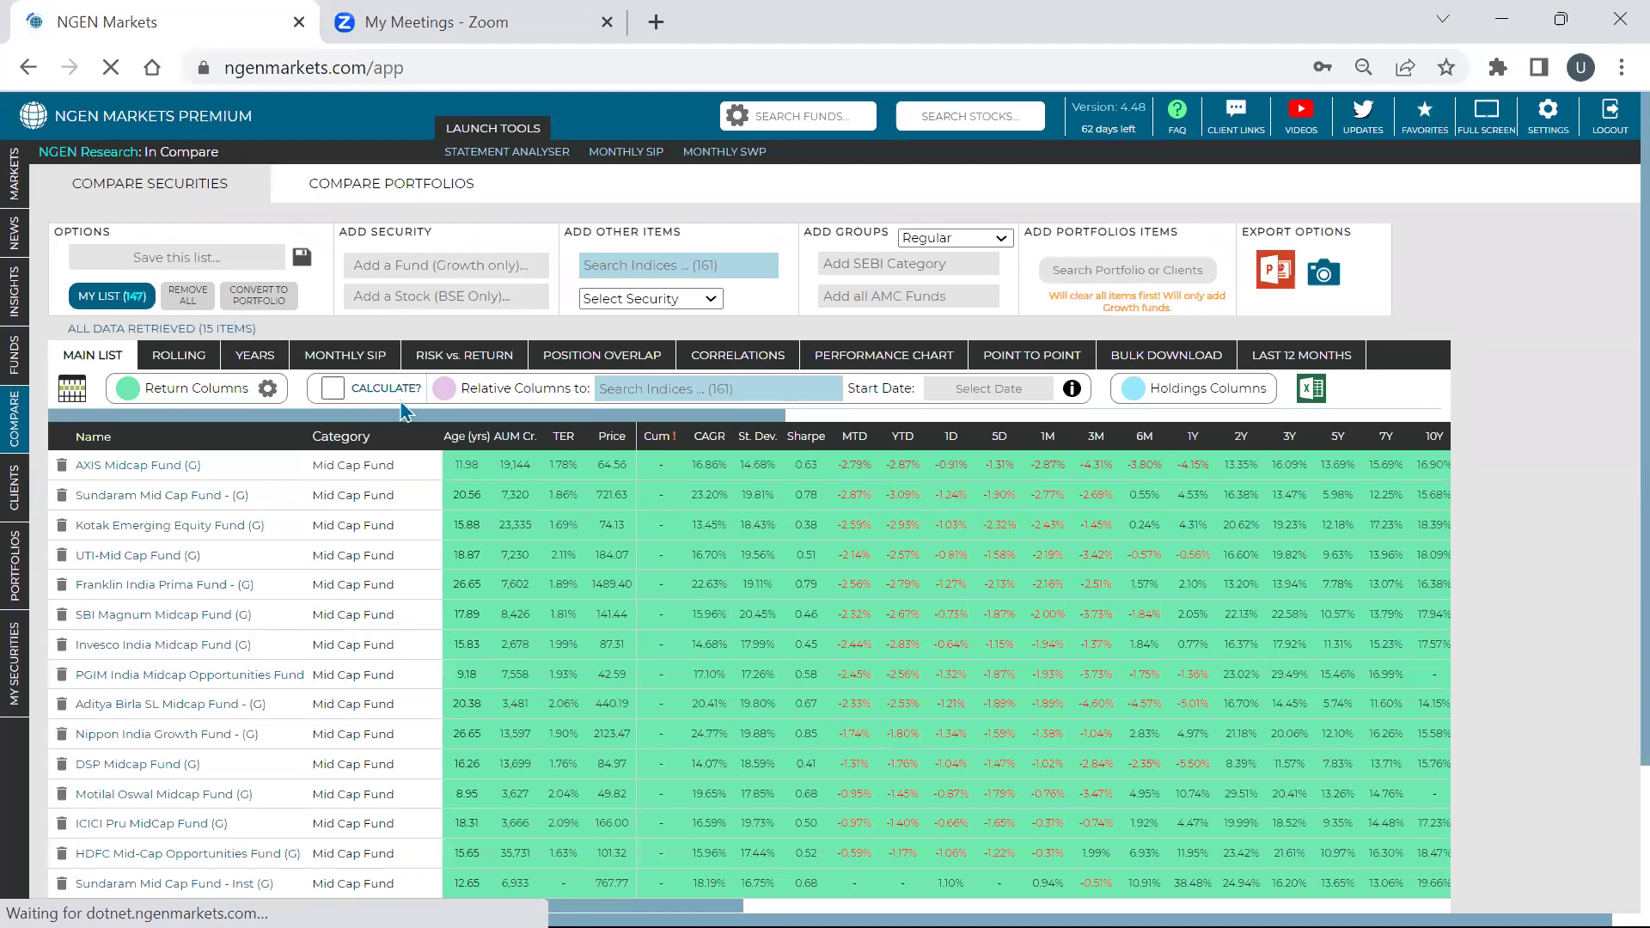
Open the Rolling analysis and run it with Simple Returns as the rolling statistic.
left_click(182, 357)
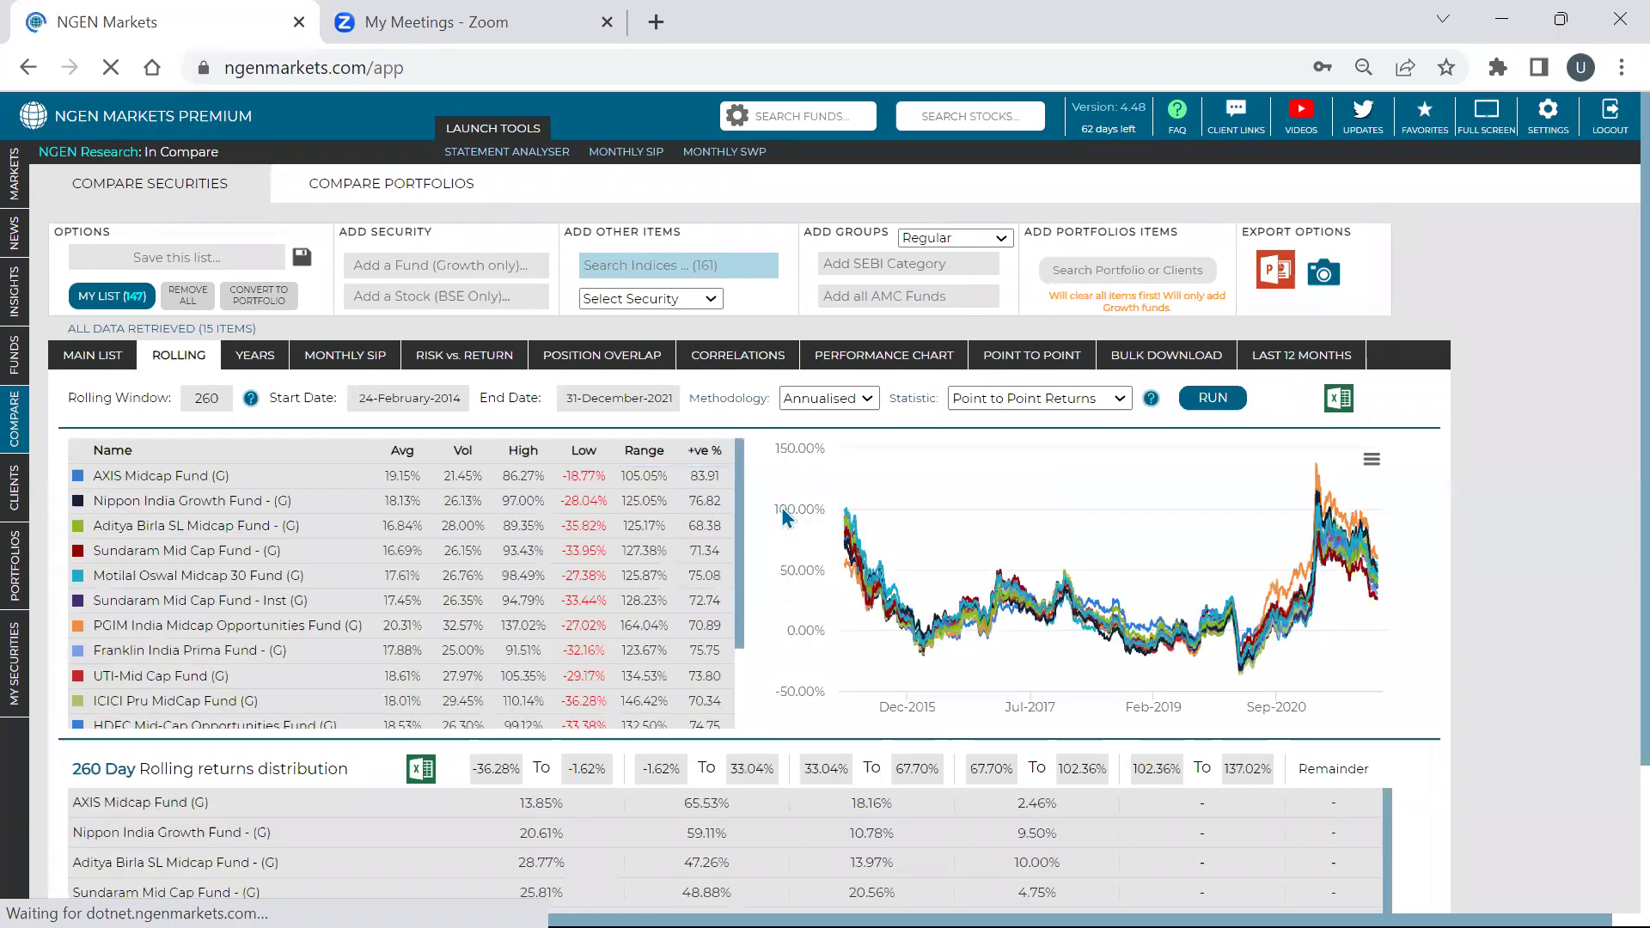
left_click(1098, 399)
left_click(1090, 436)
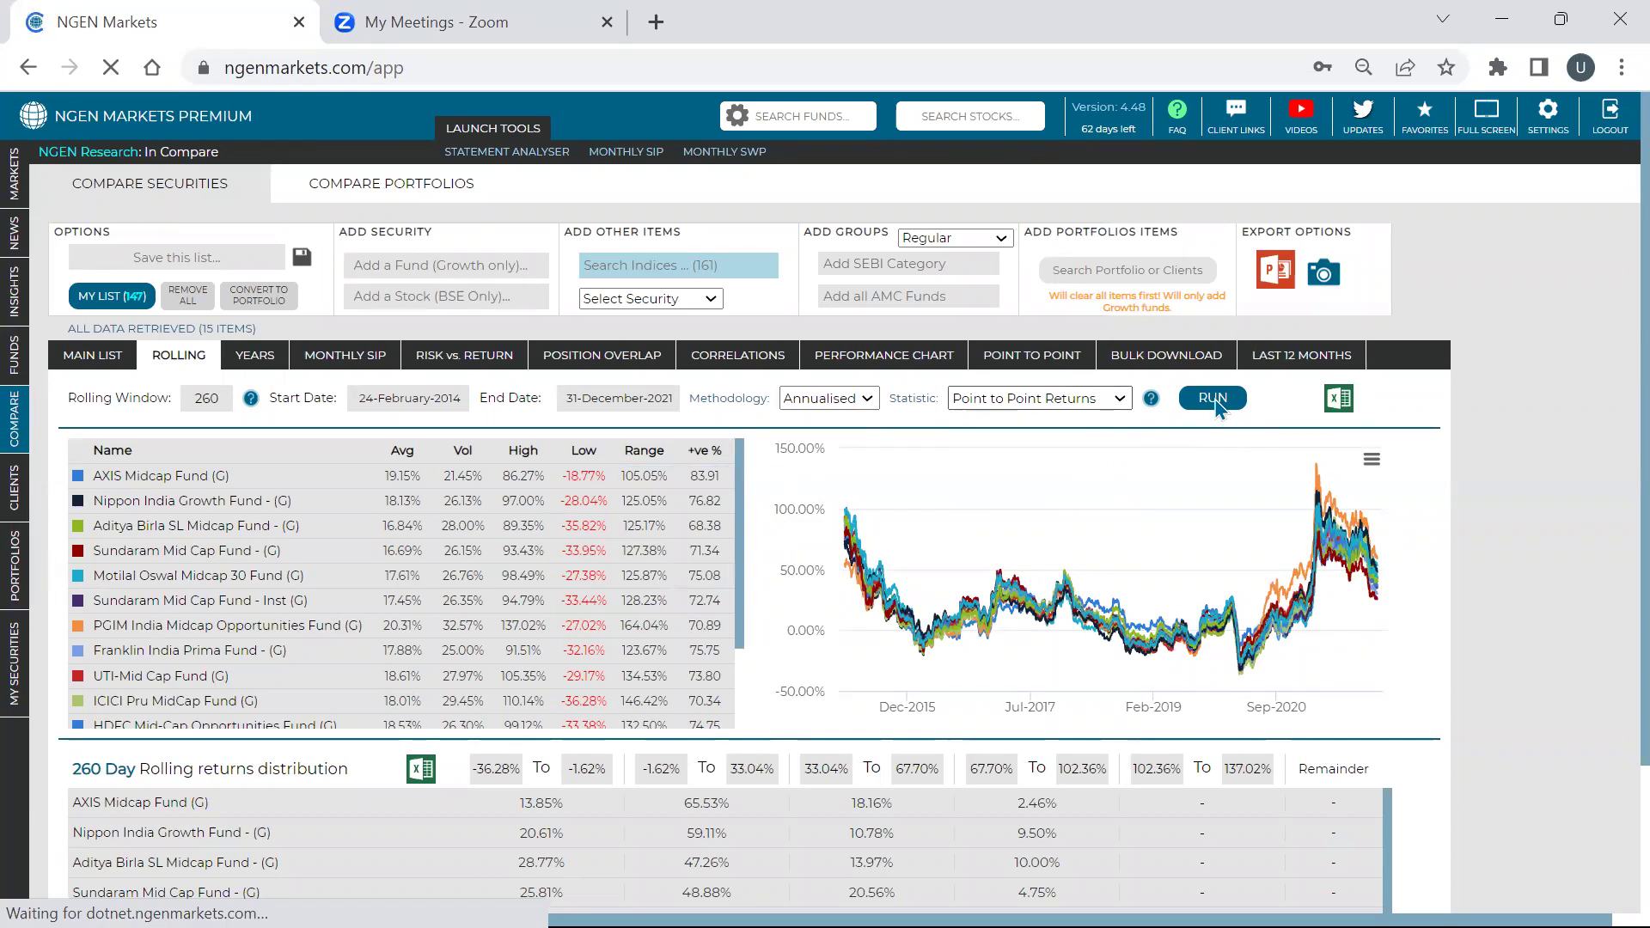
left_click(1213, 399)
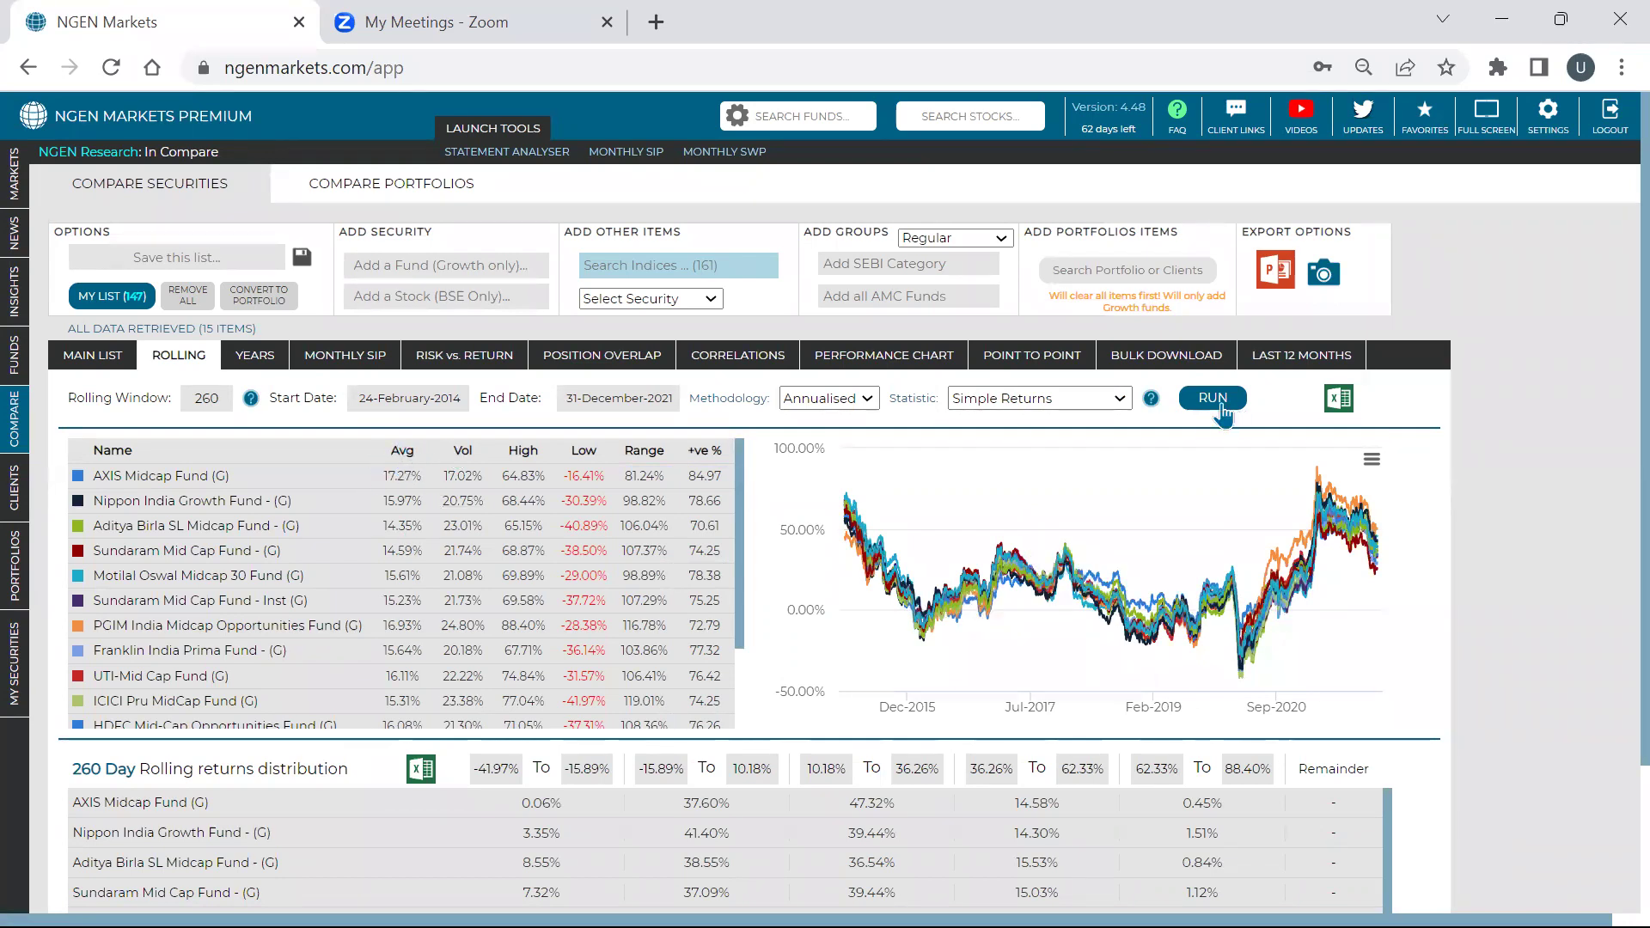
Sort the fund table by average return, highest first.
left_click(401, 450)
left_click(400, 451)
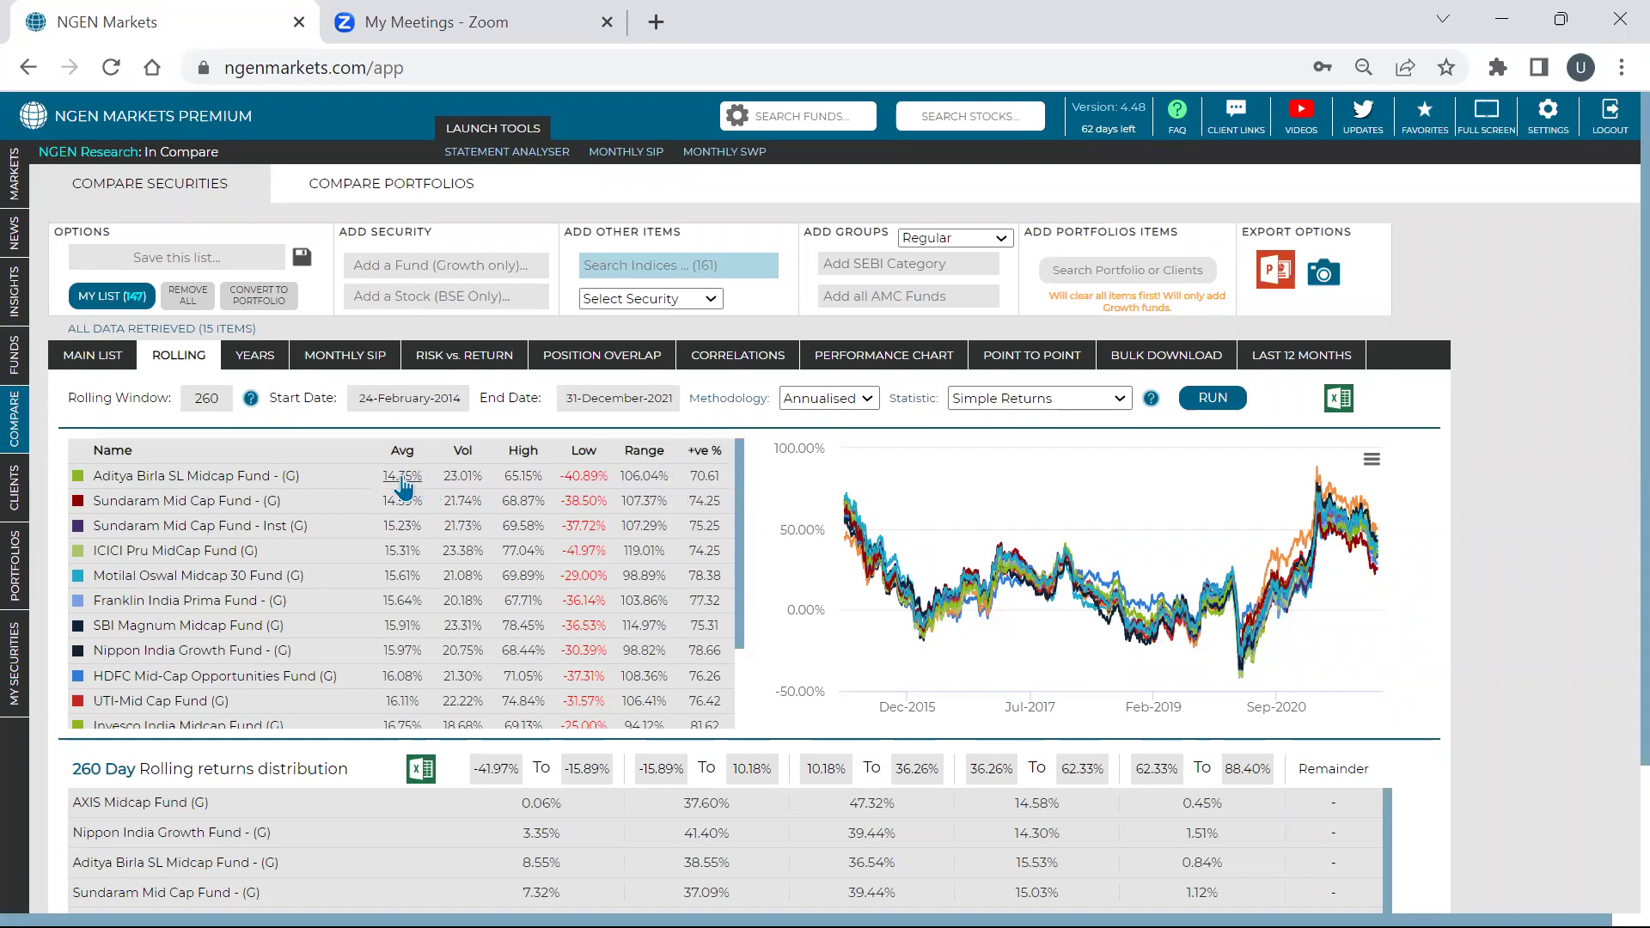
left_click(401, 450)
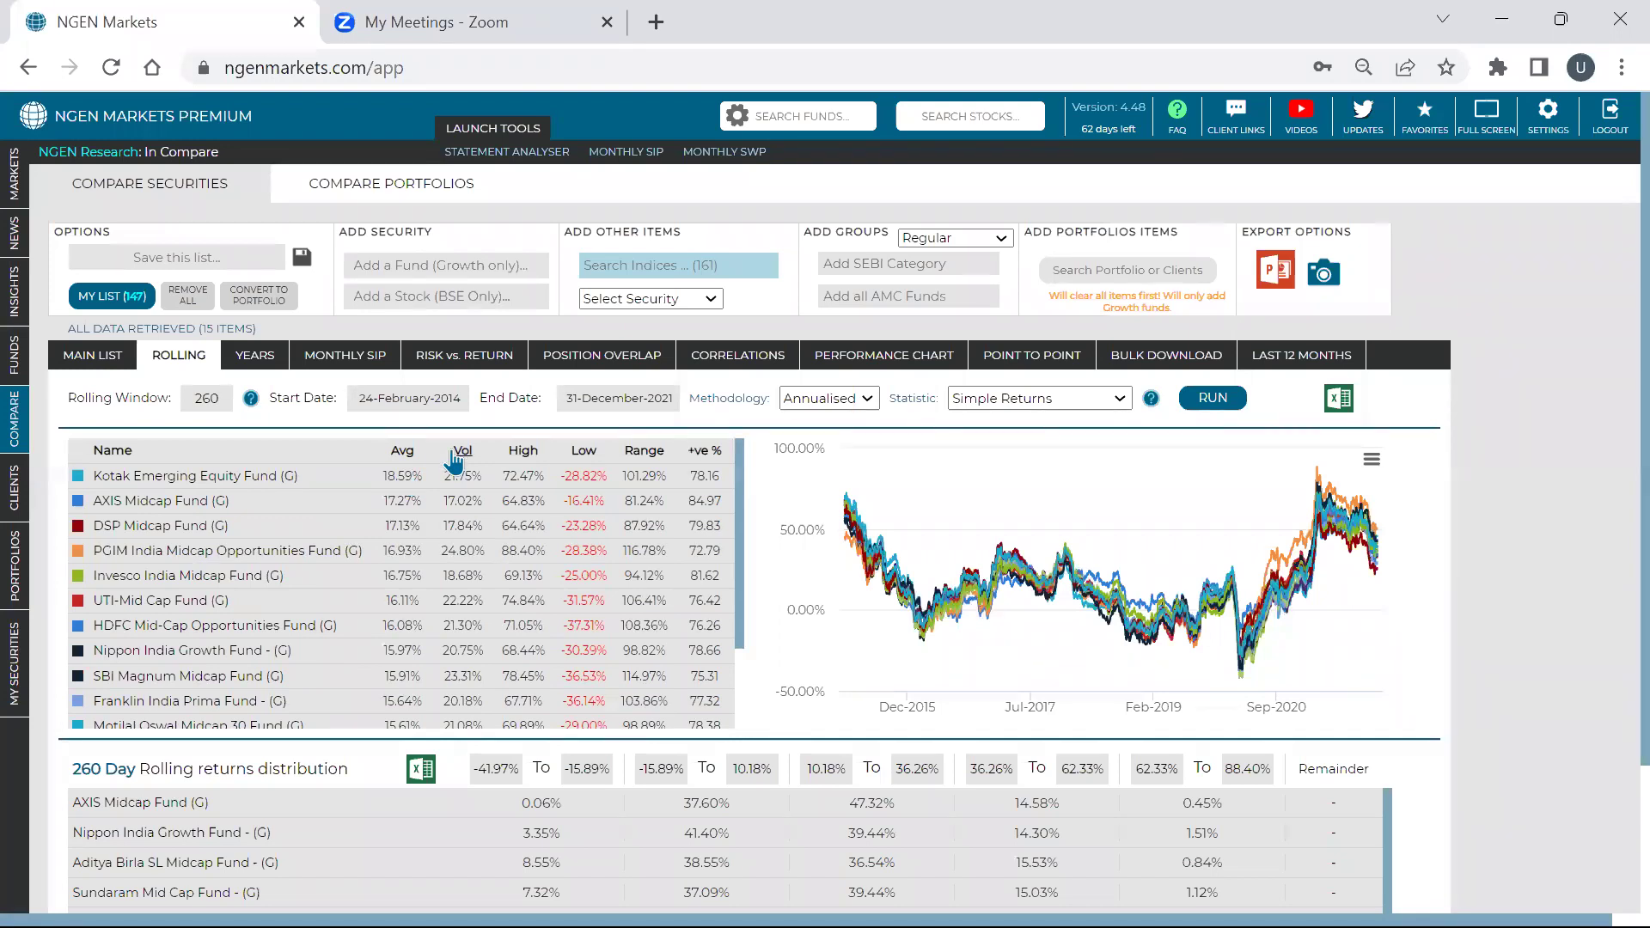
Switch the browser to full screen and sort the funds by Range.
left_click(1486, 115)
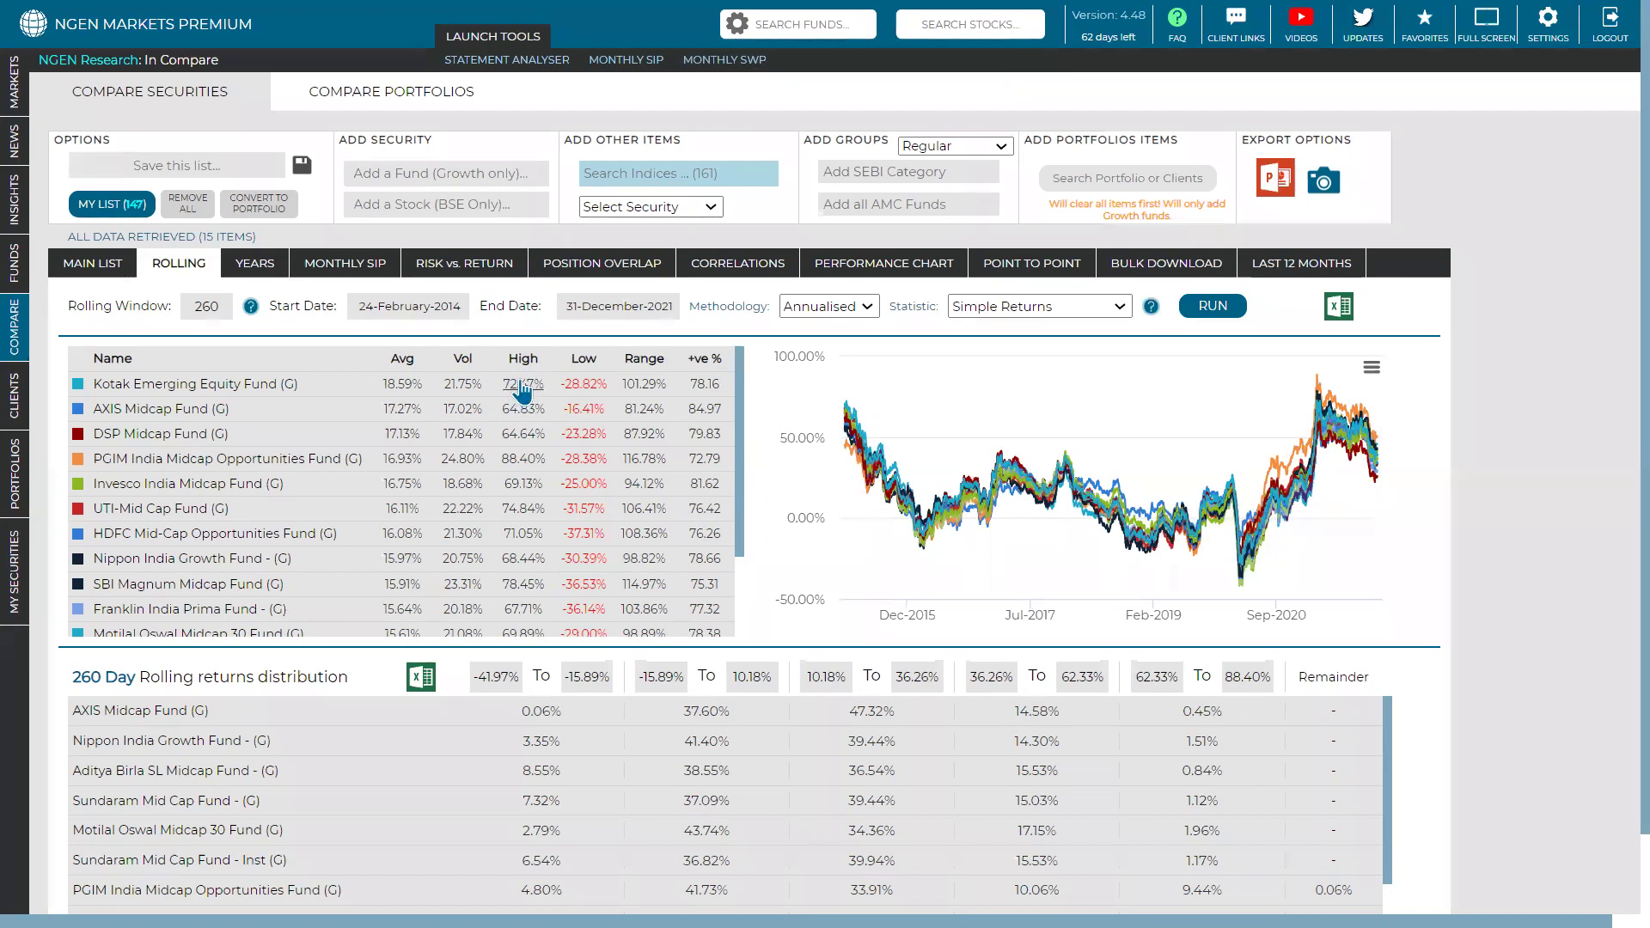
left_click(645, 359)
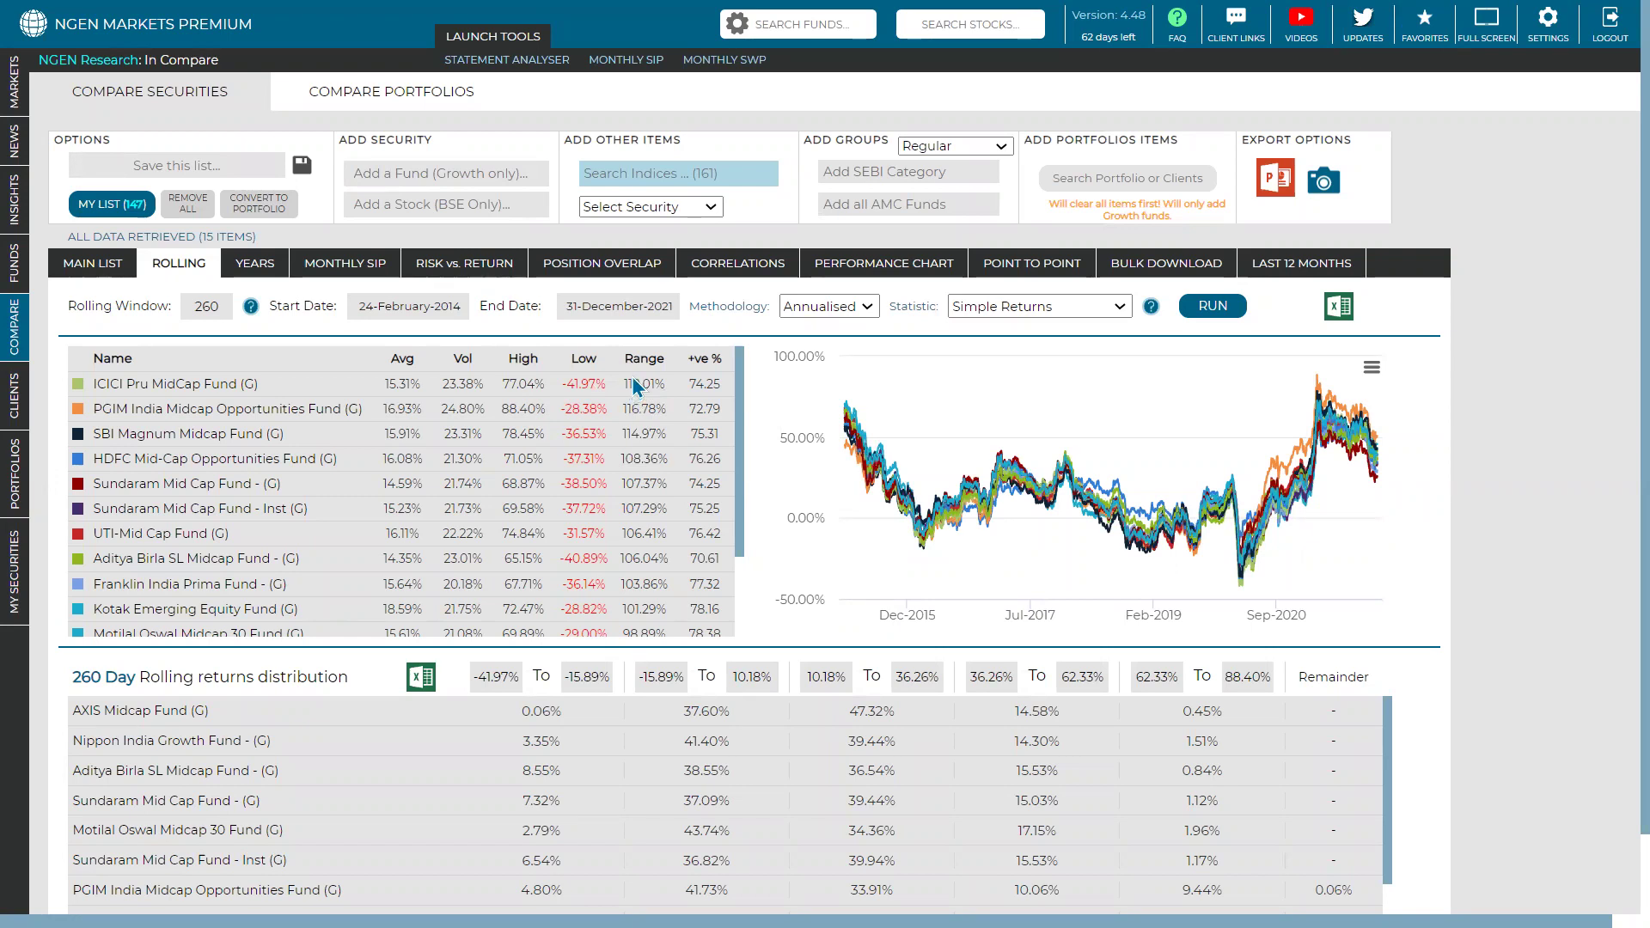
mouse_move(698, 366)
Set the first distribution band to 0%–1000% and sort the funds by +ve %.
left_click(510, 677)
key("BackSpace")
key("BackSpace")
key("BackSpace")
type("0")
left_click(601, 676)
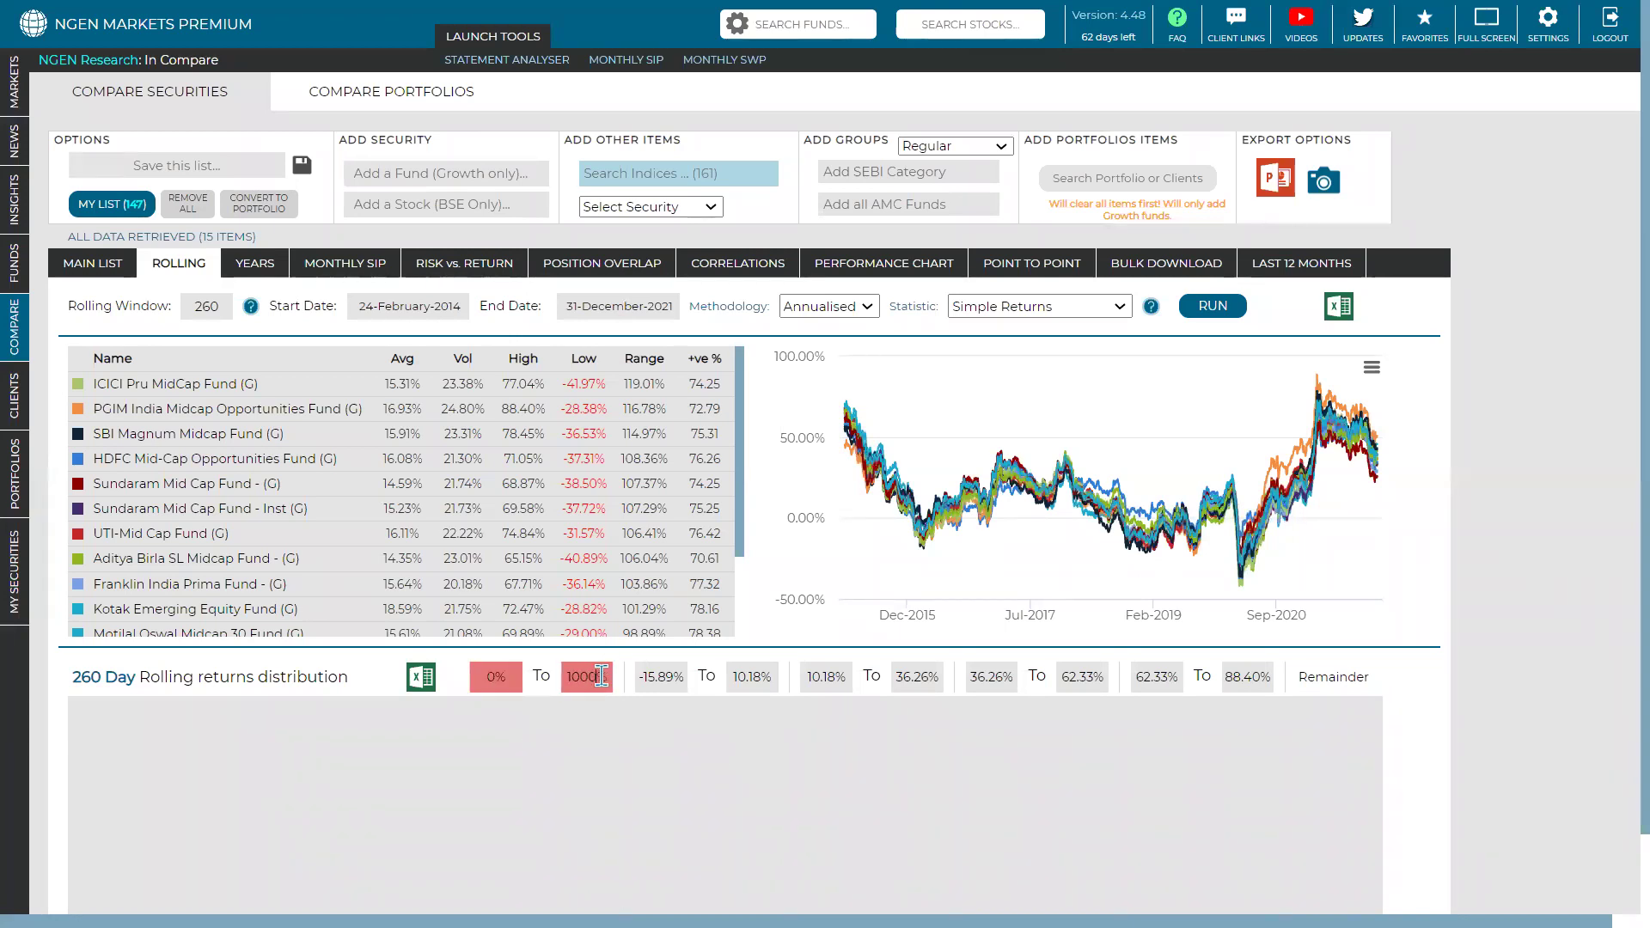
scroll(1535, 536, "down", 1)
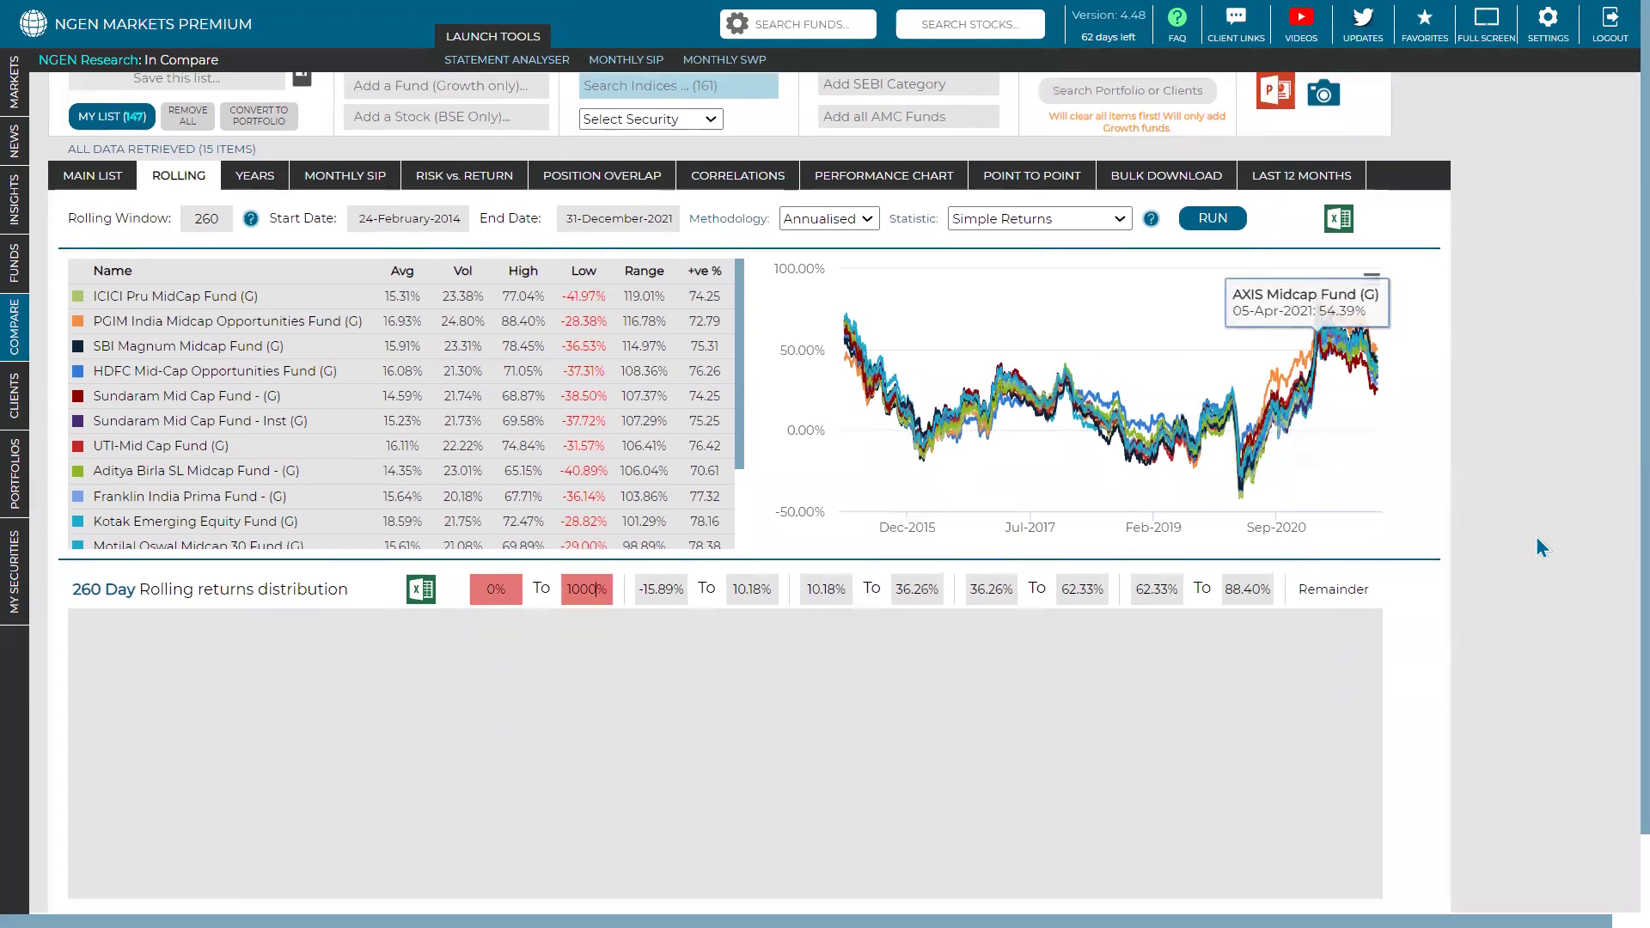
left_click(1536, 541)
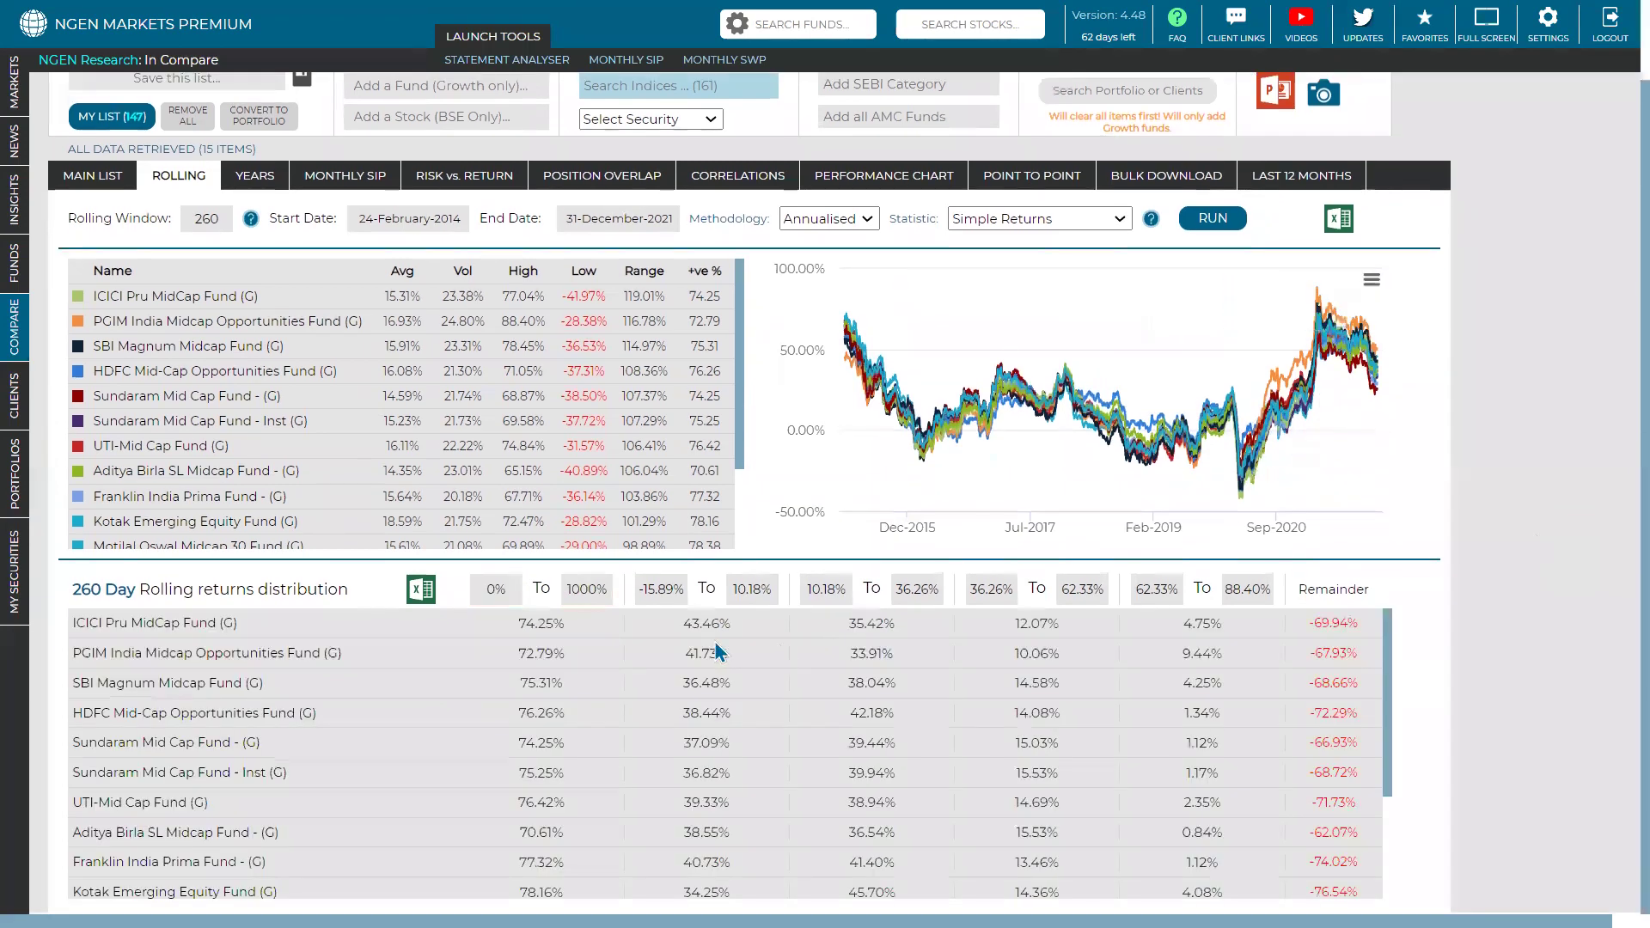
double_click(530, 626)
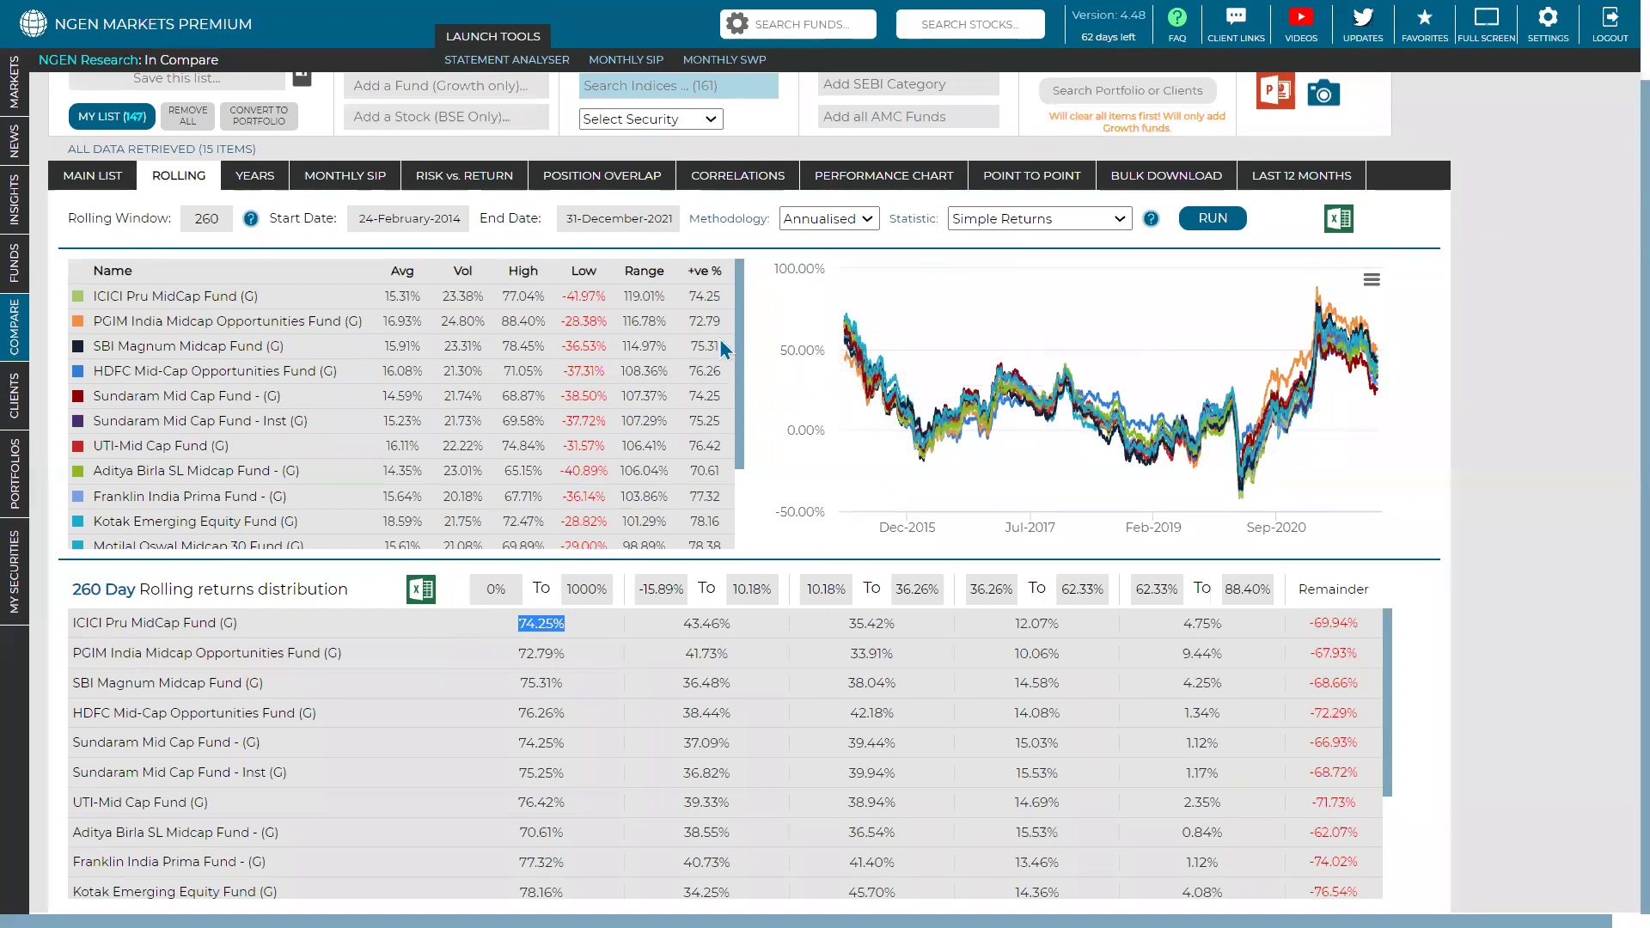
left_click(706, 283)
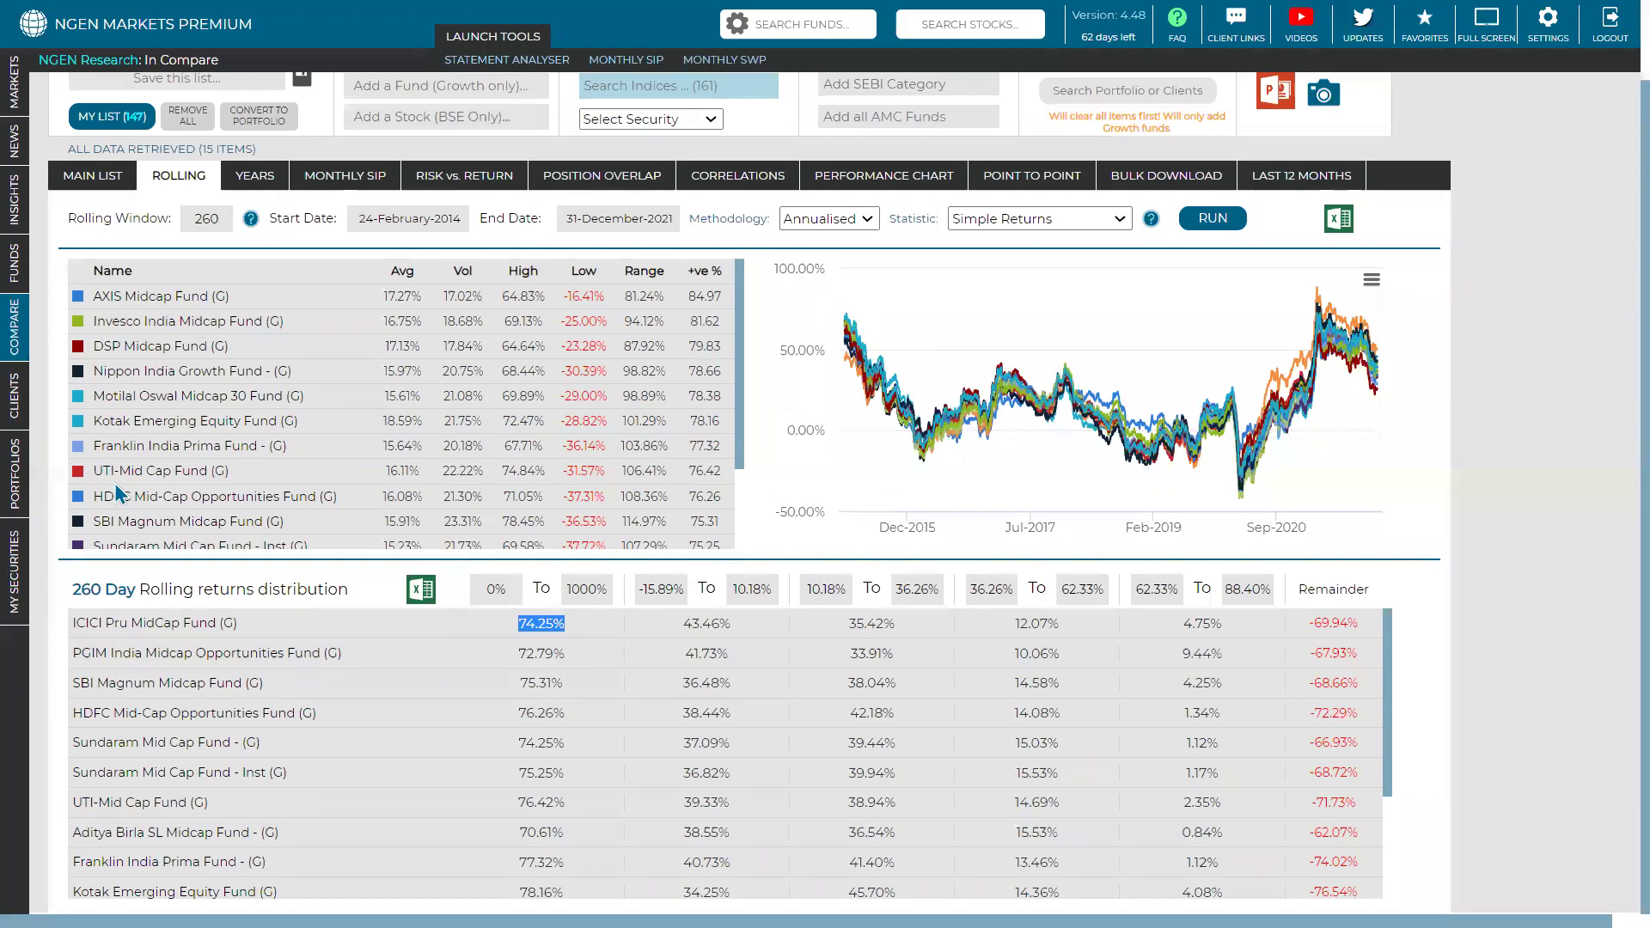
Change the rolling window from 260 to 520 days and rerun.
mouse_move(246, 225)
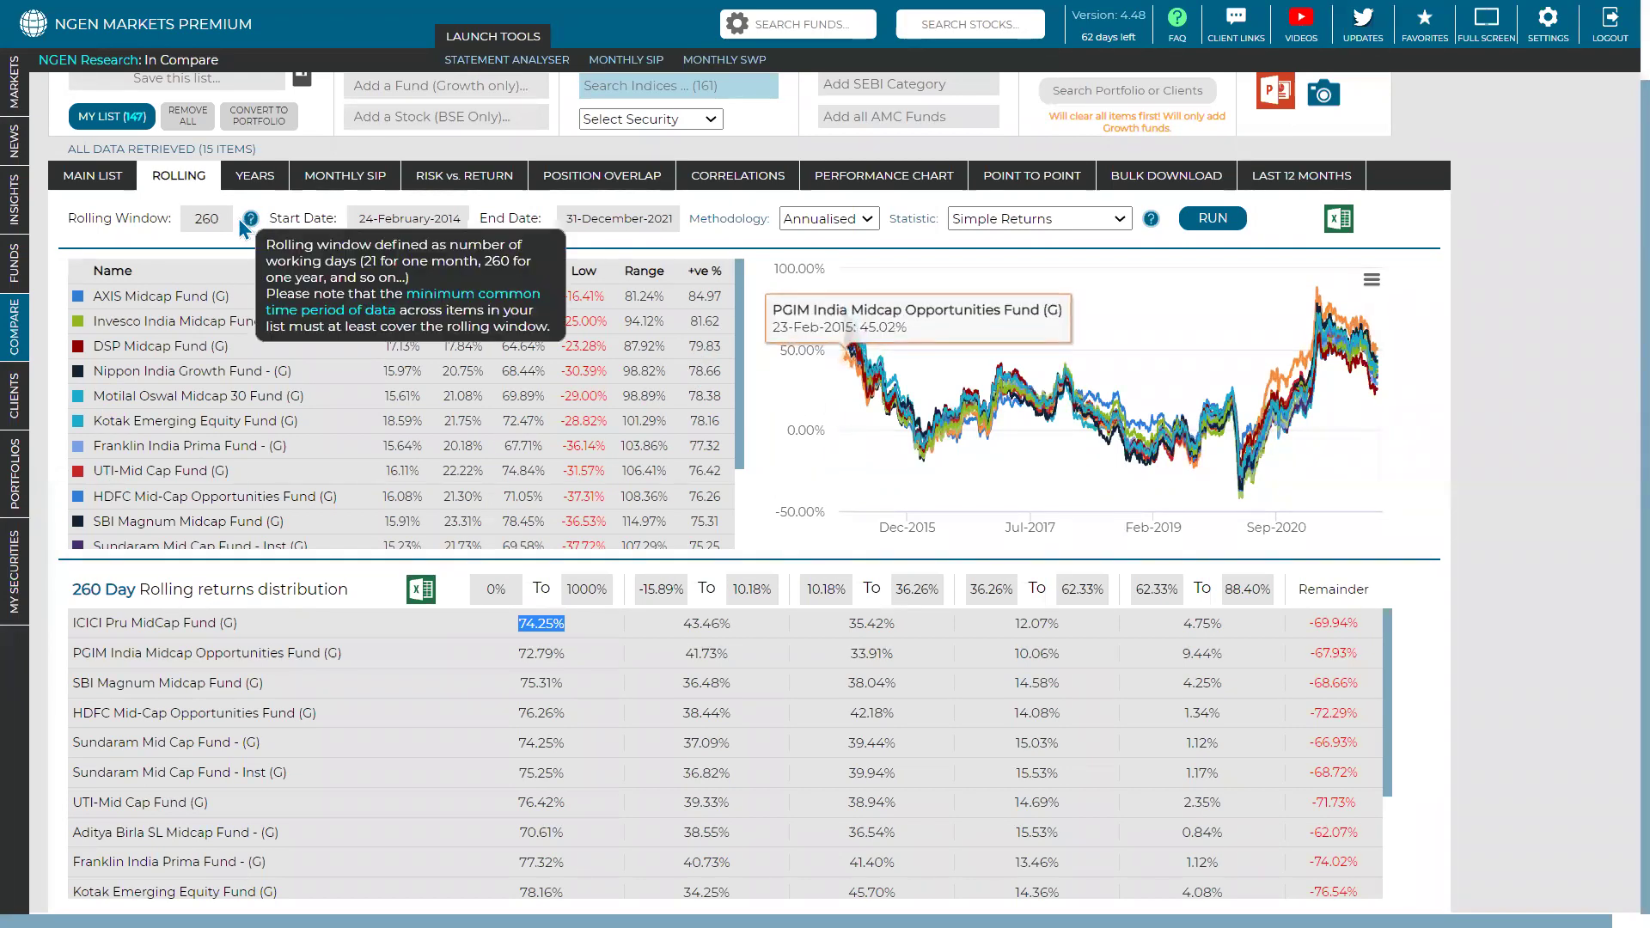
double_click(182, 220)
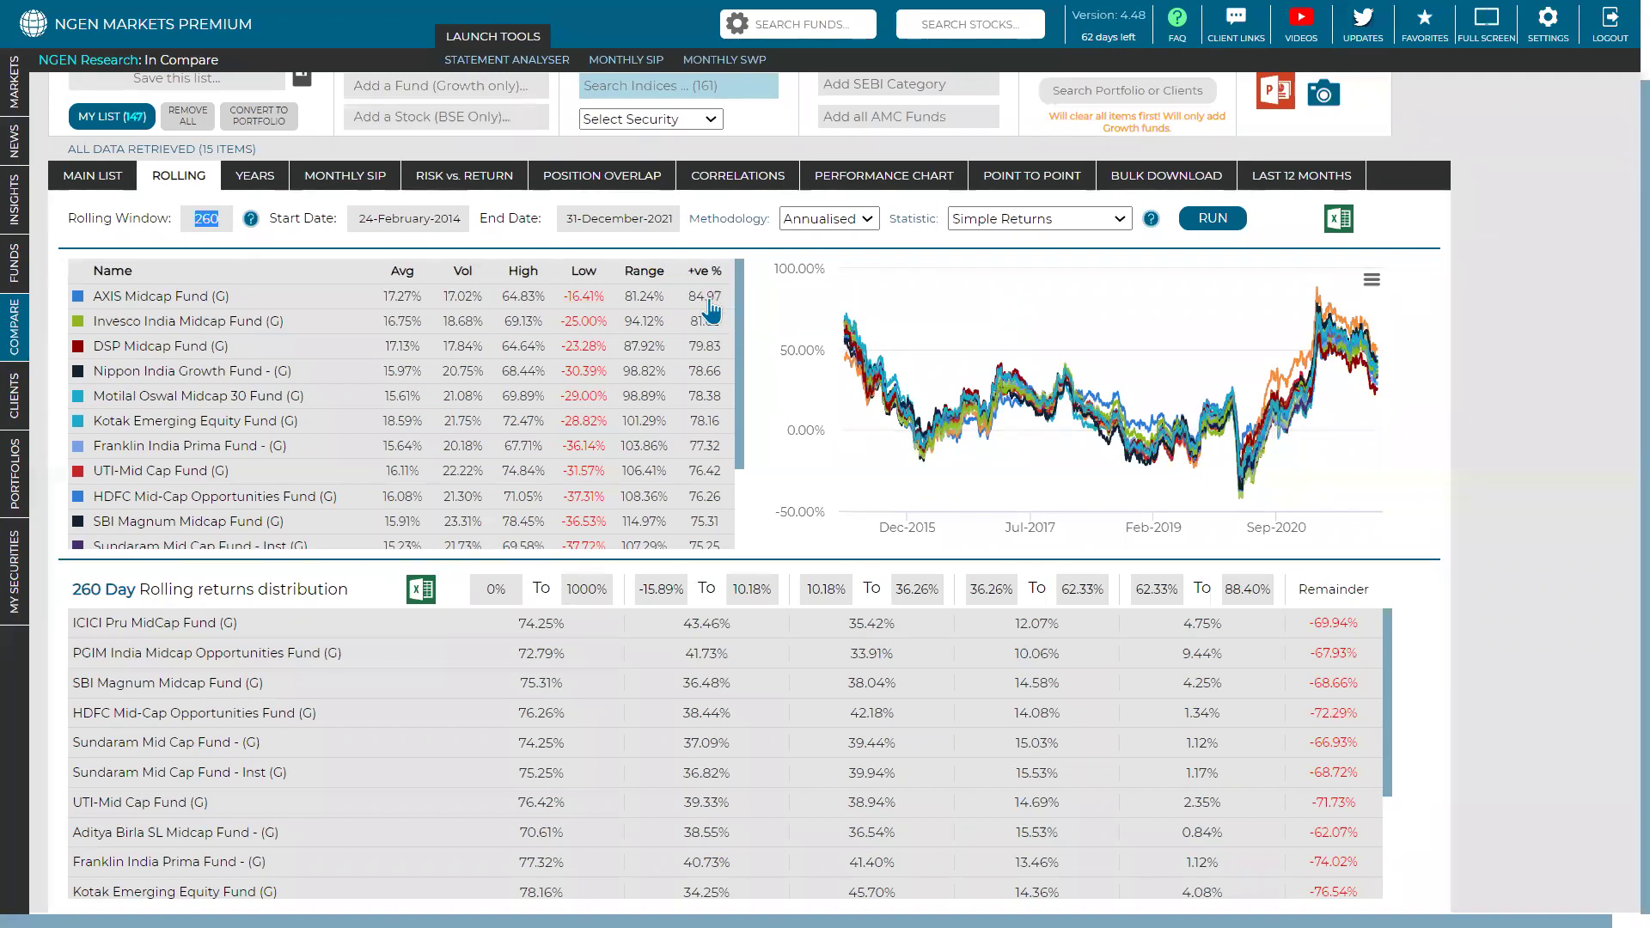
type("520")
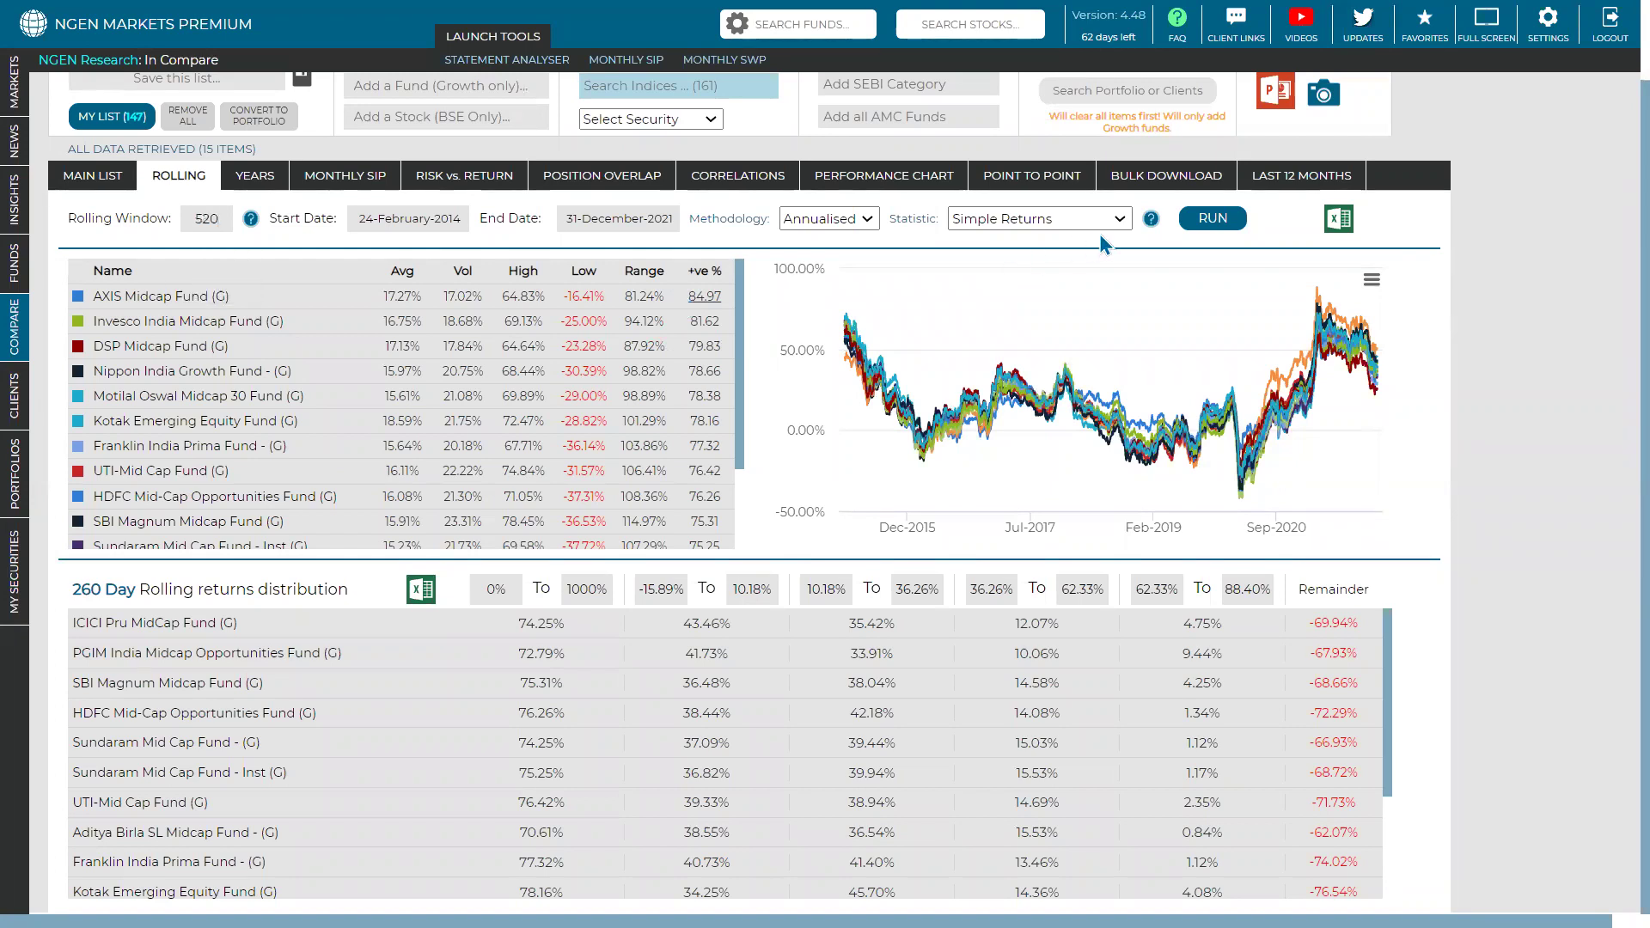
left_click(1224, 218)
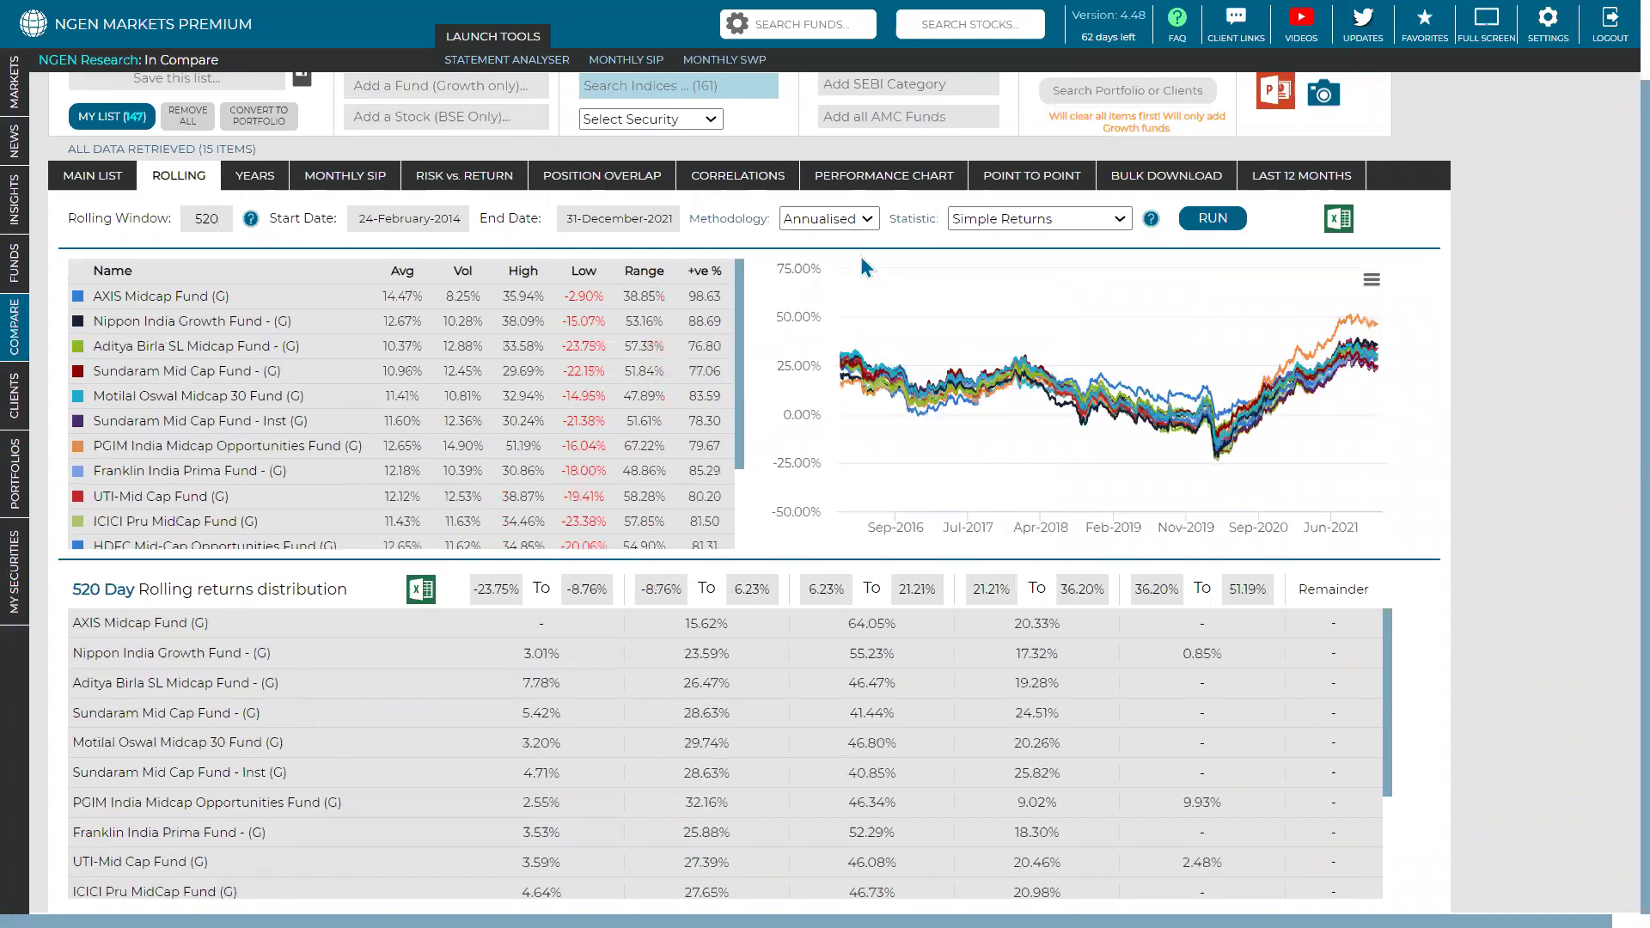
Rerun with Absolute methodology and sort funds by average return, highest first.
left_click(839, 223)
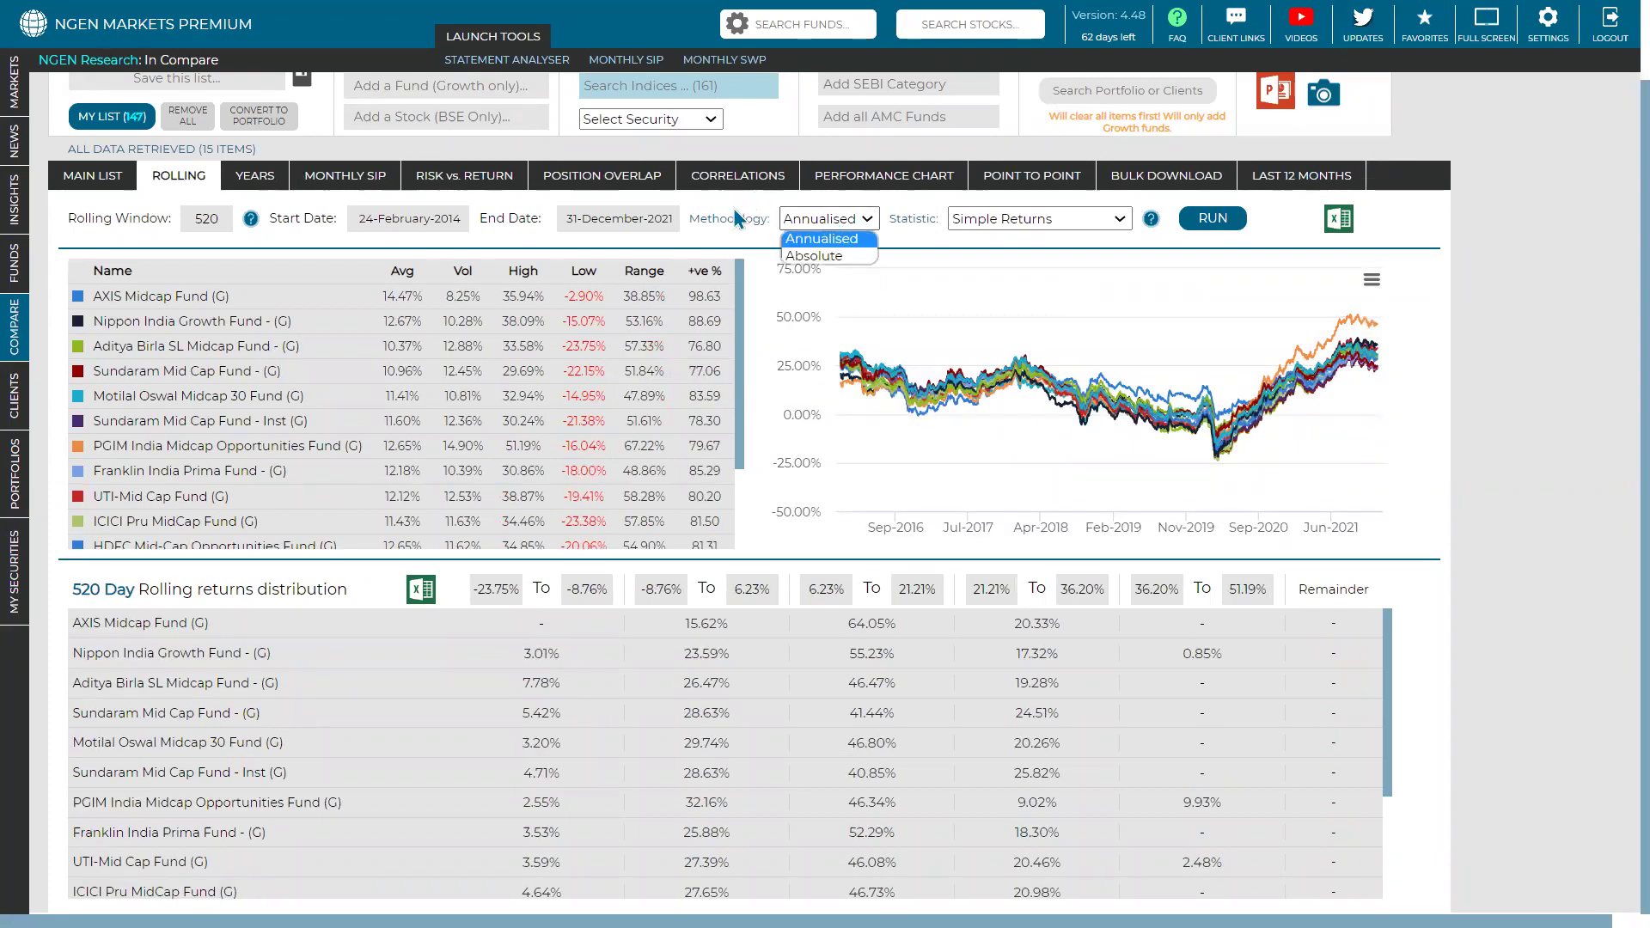
left_click(799, 260)
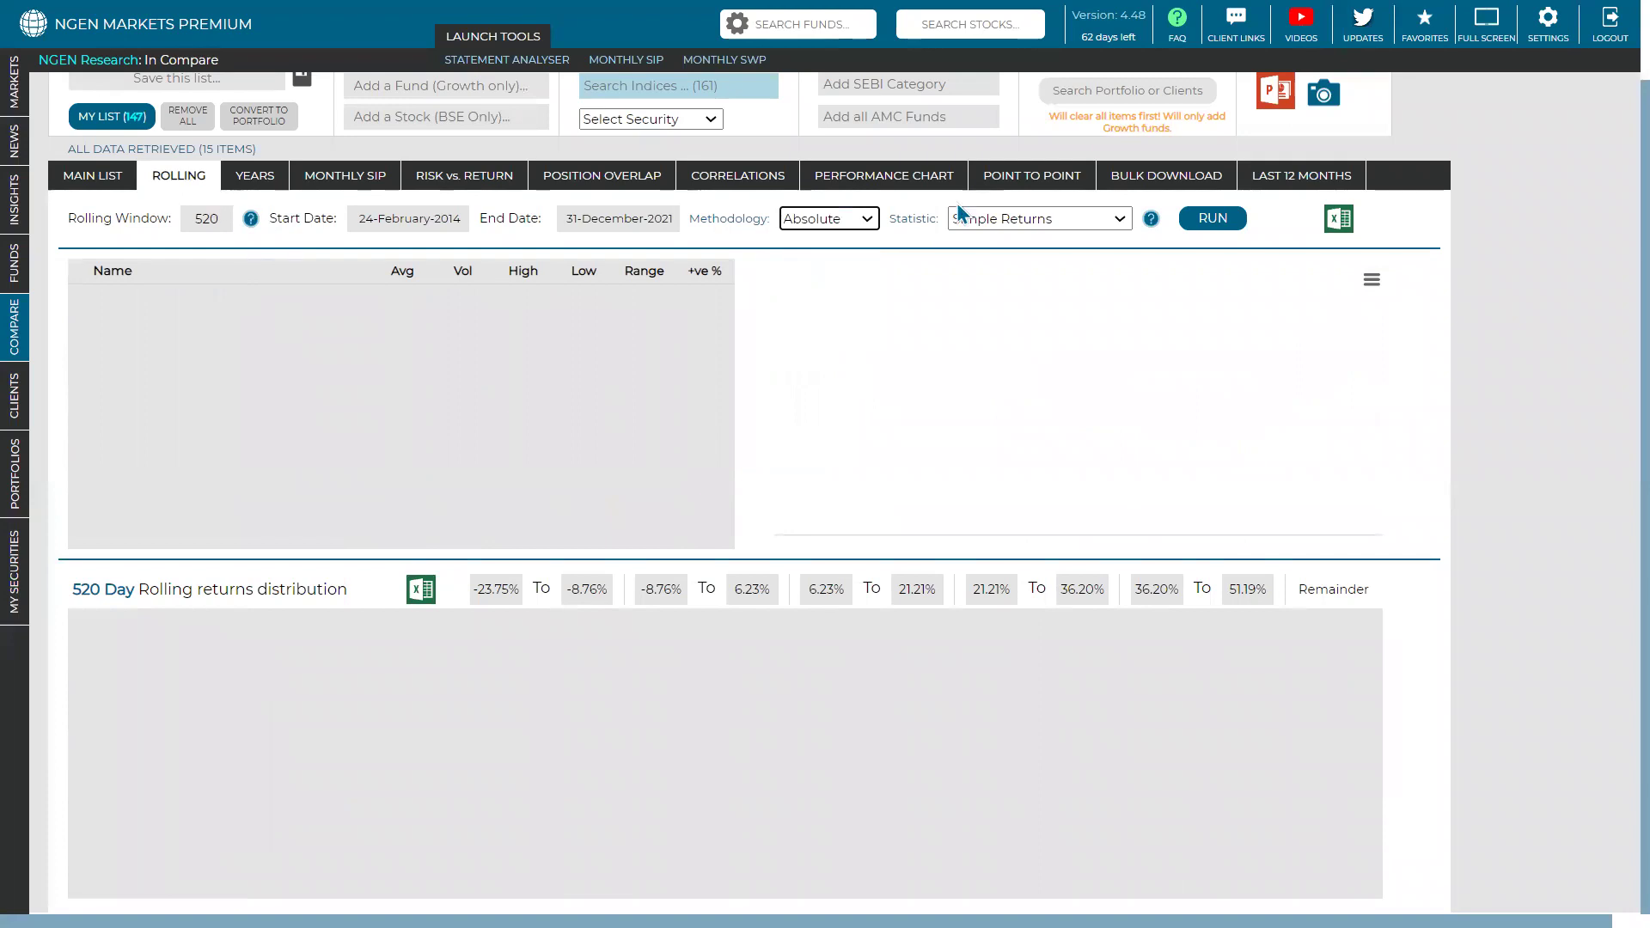
left_click(1212, 218)
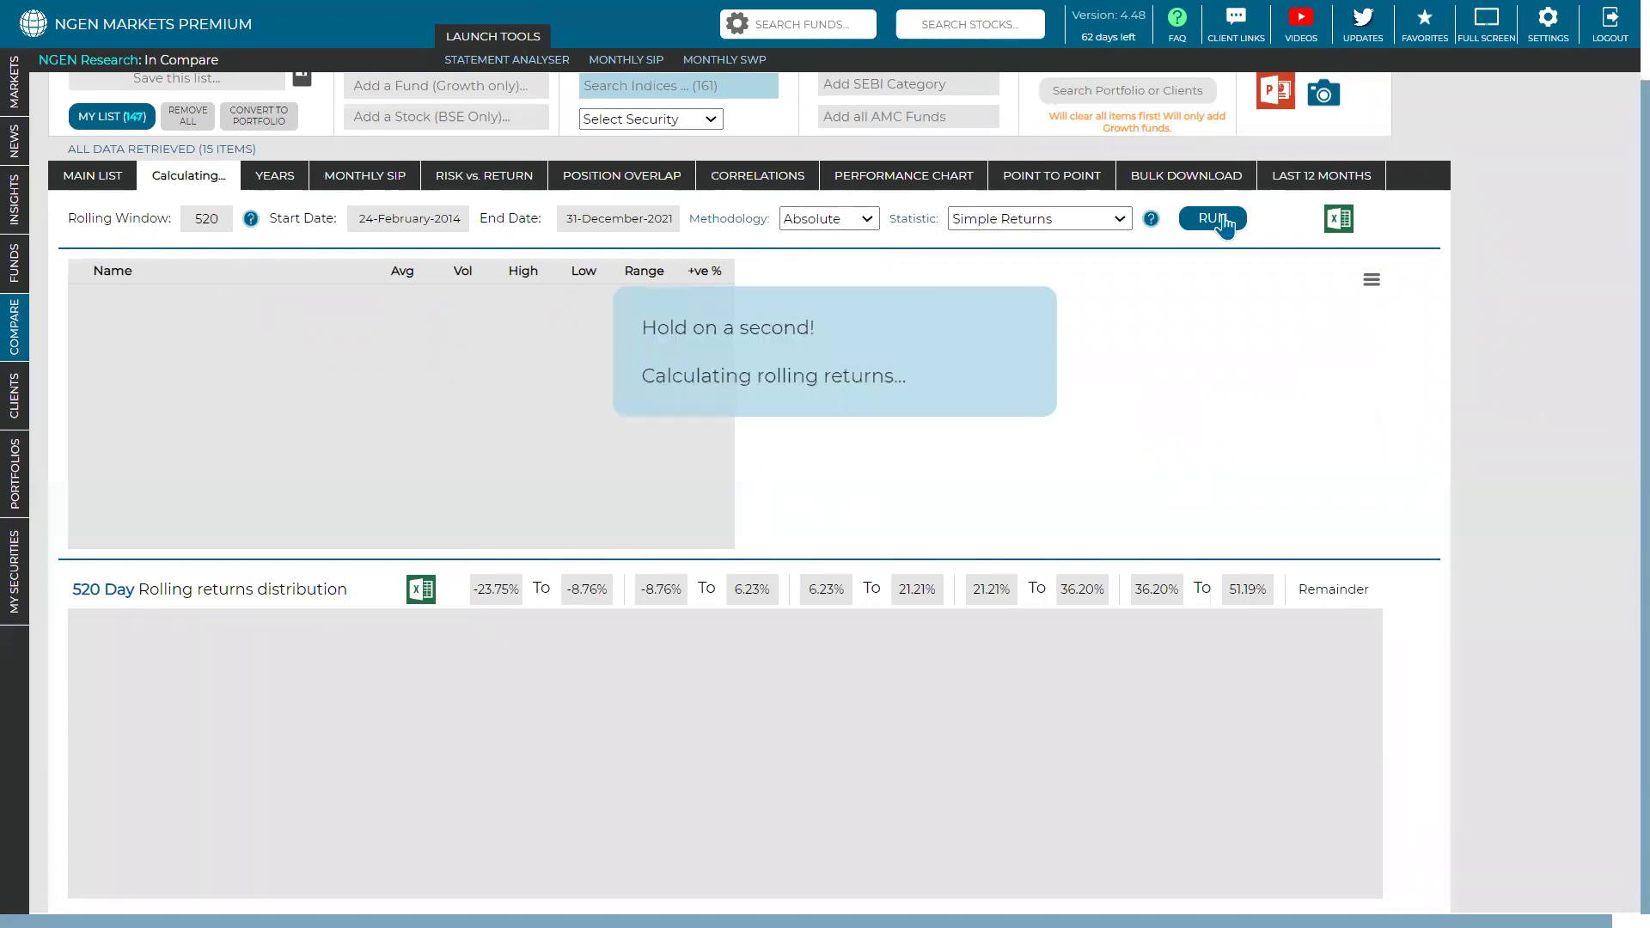
left_click(397, 273)
left_click(397, 273)
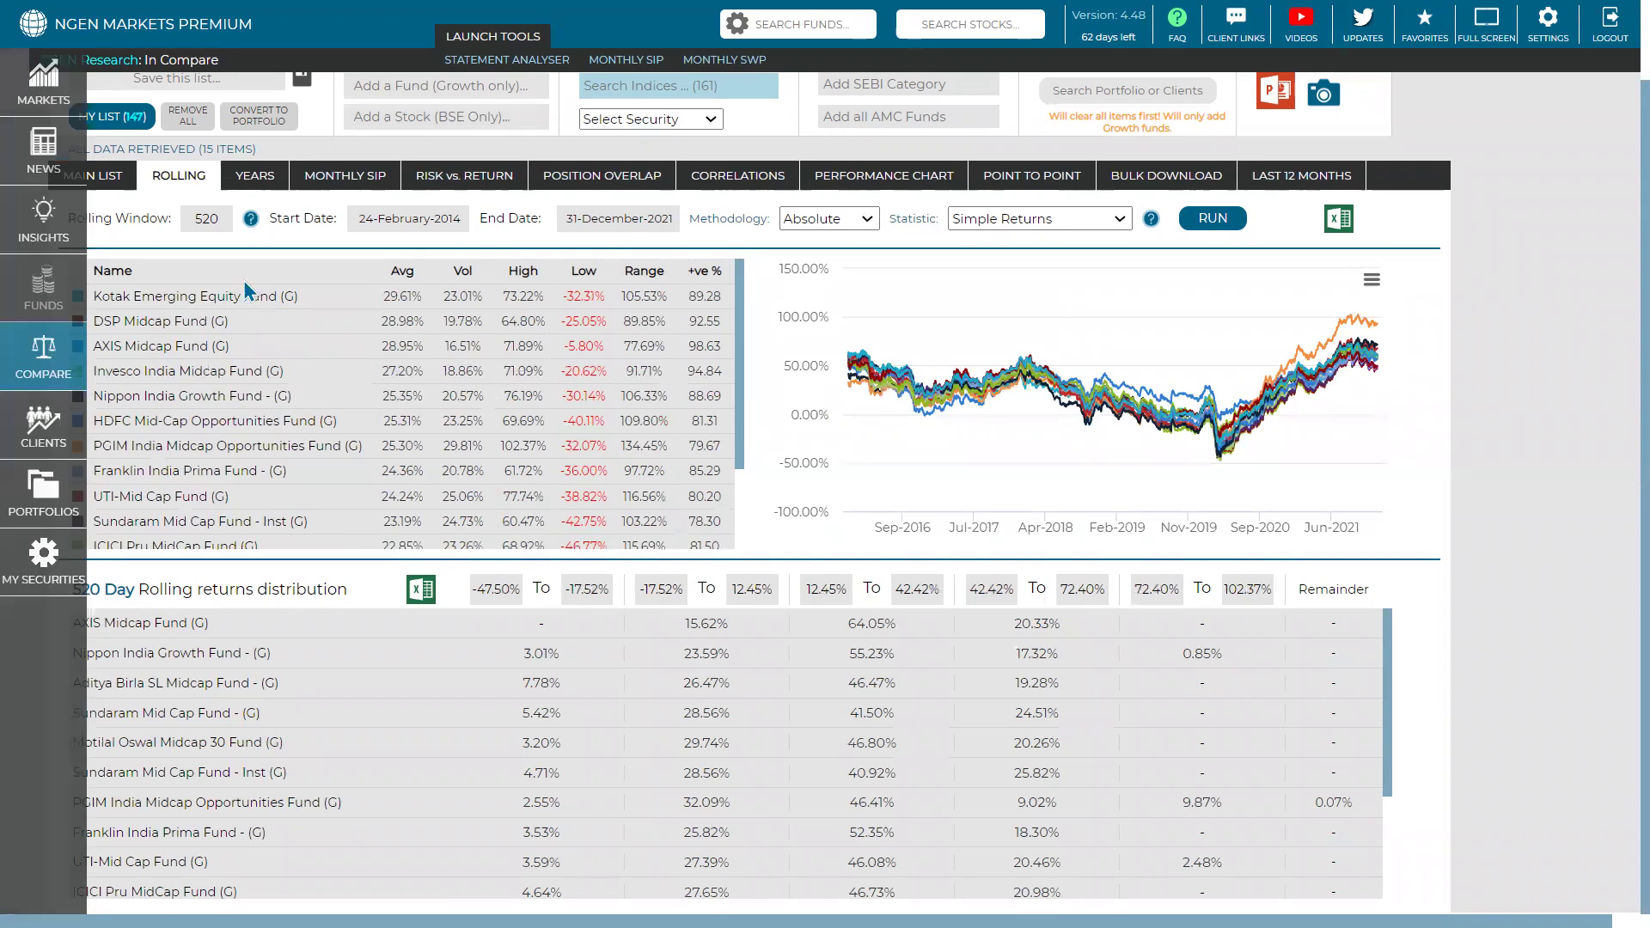
Switch the methodology back to Annualised and rerun the 520-day analysis.
left_click(823, 225)
left_click(827, 256)
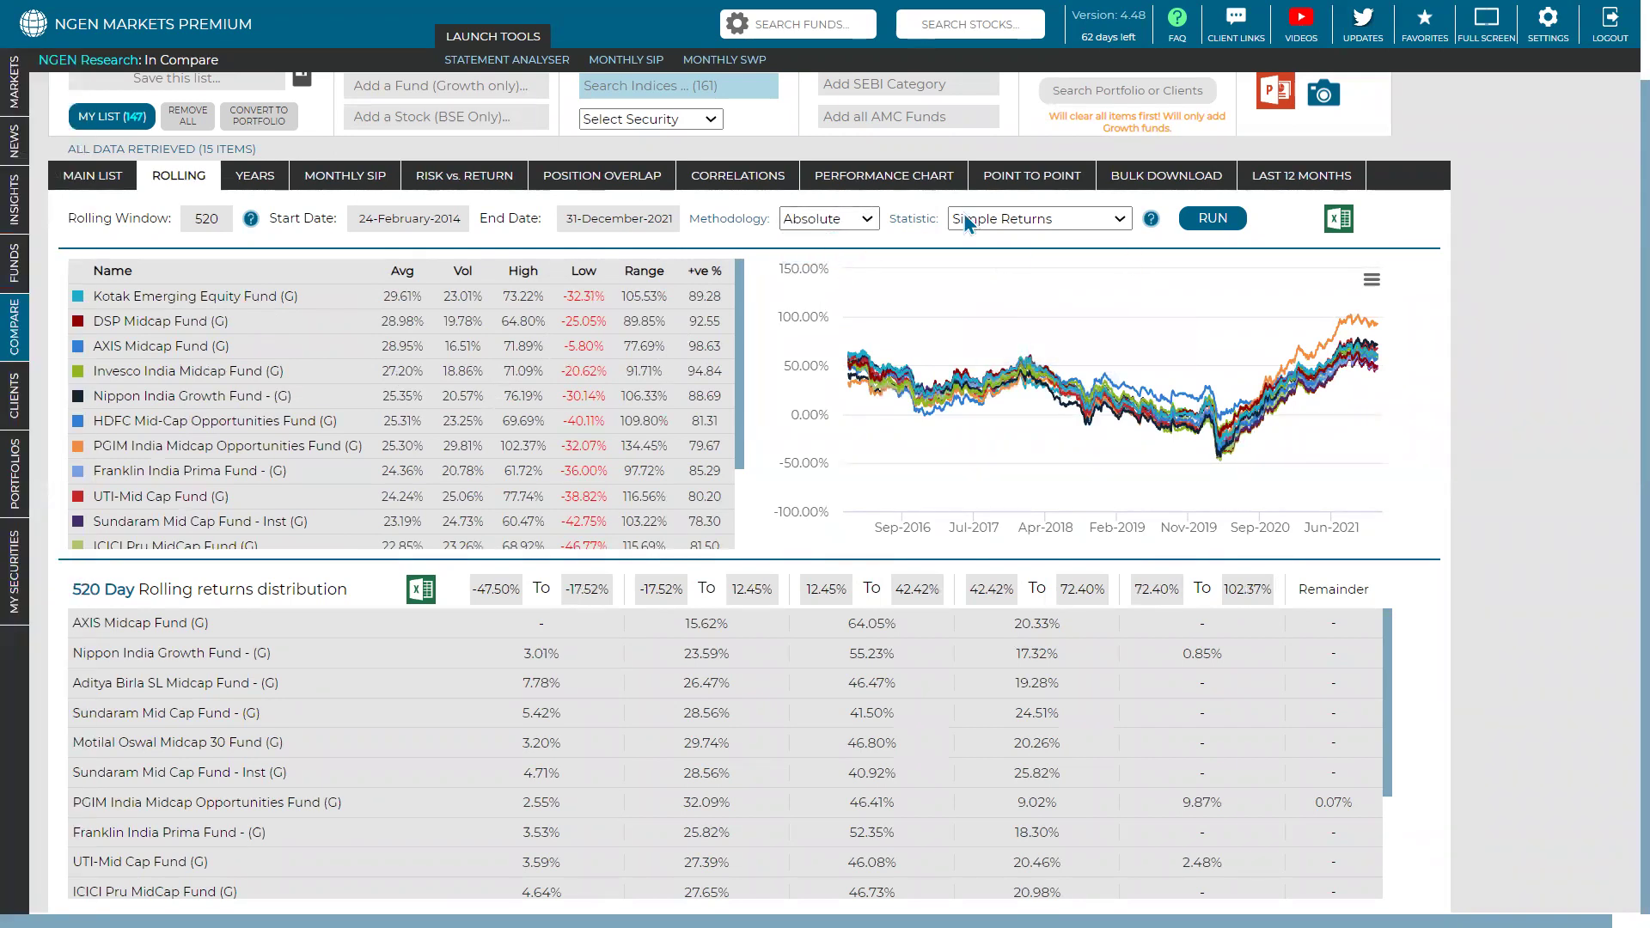
left_click(1212, 220)
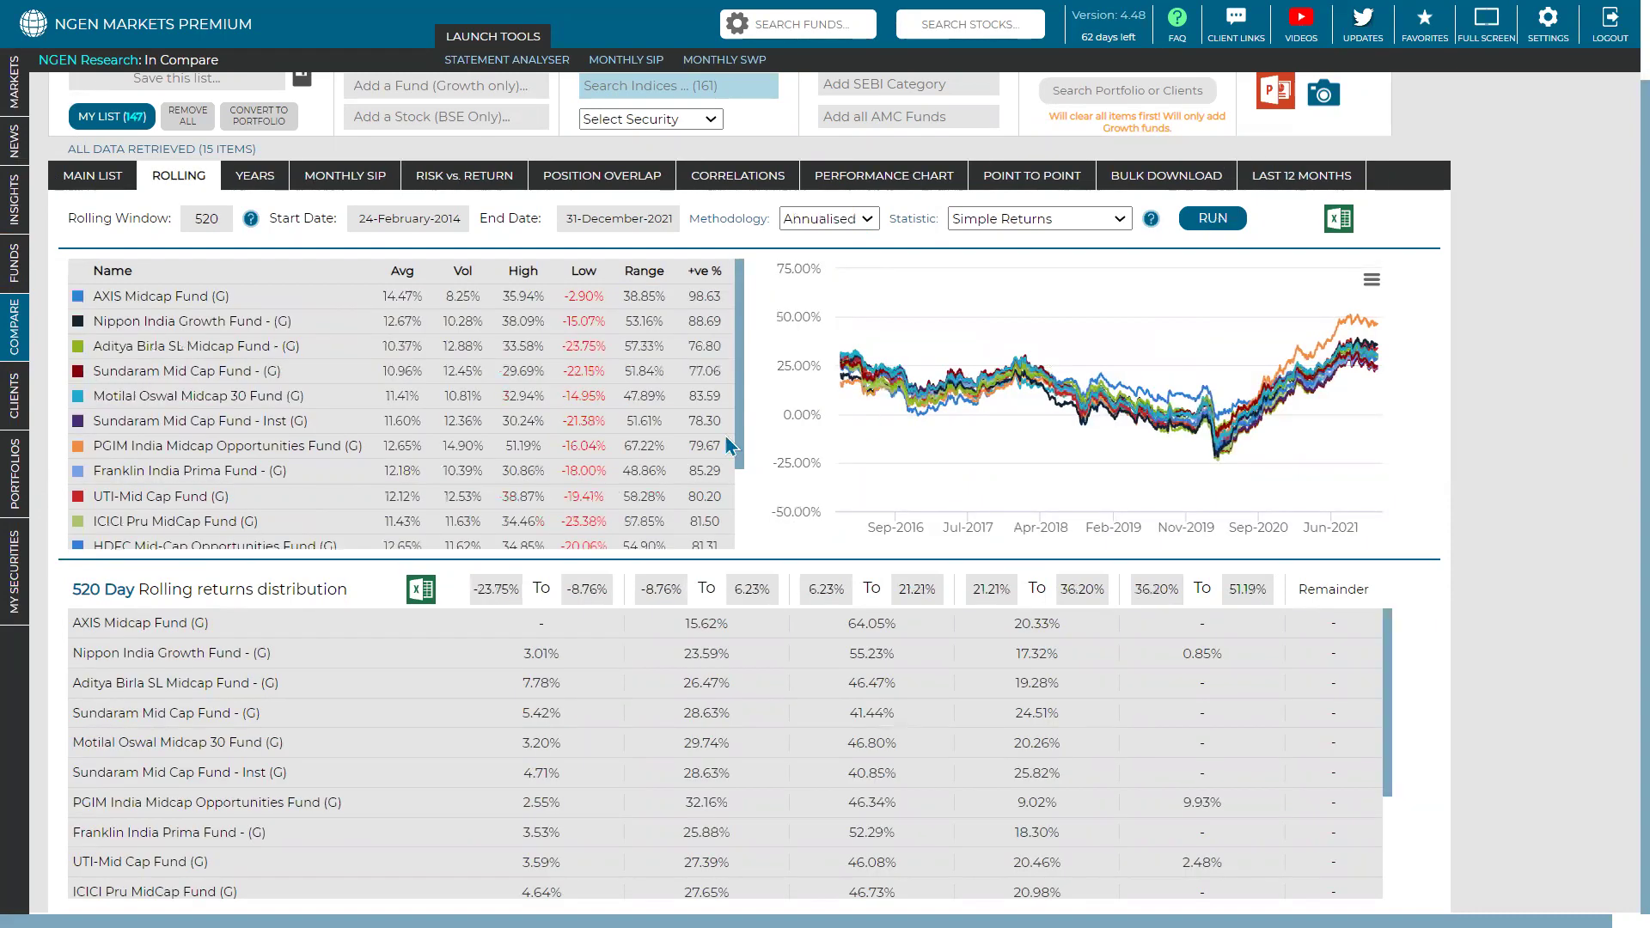
Sort the 520-day fund table by +ve % descending, AXIS Midcap Fund first at 98.63.
left_click(728, 281)
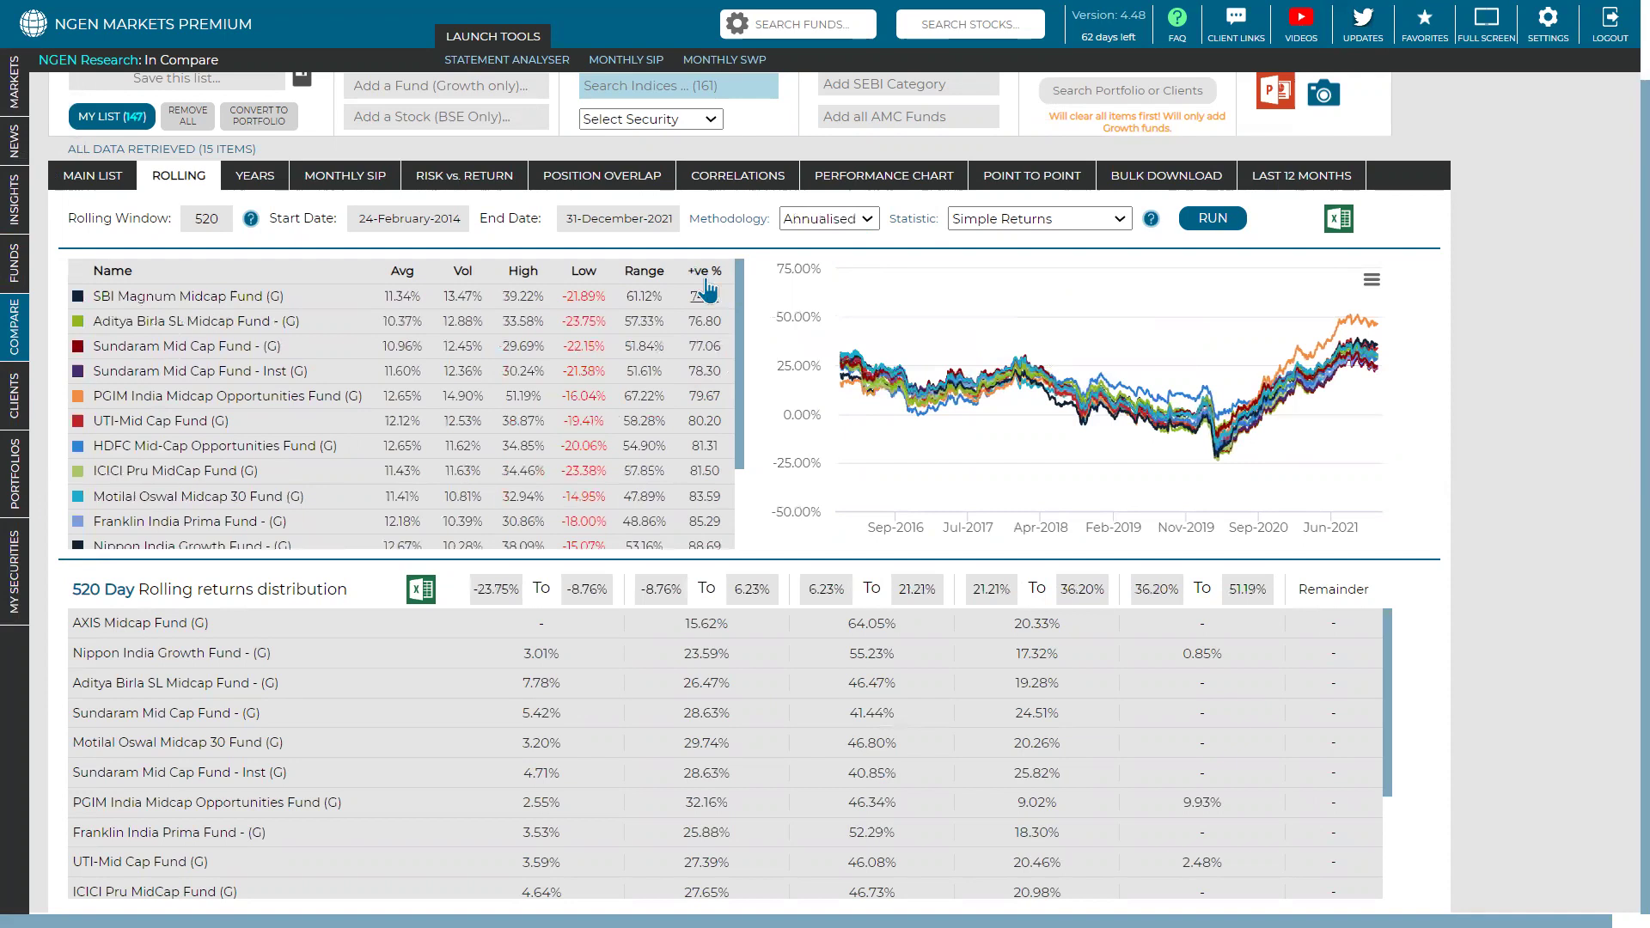
left_click(714, 273)
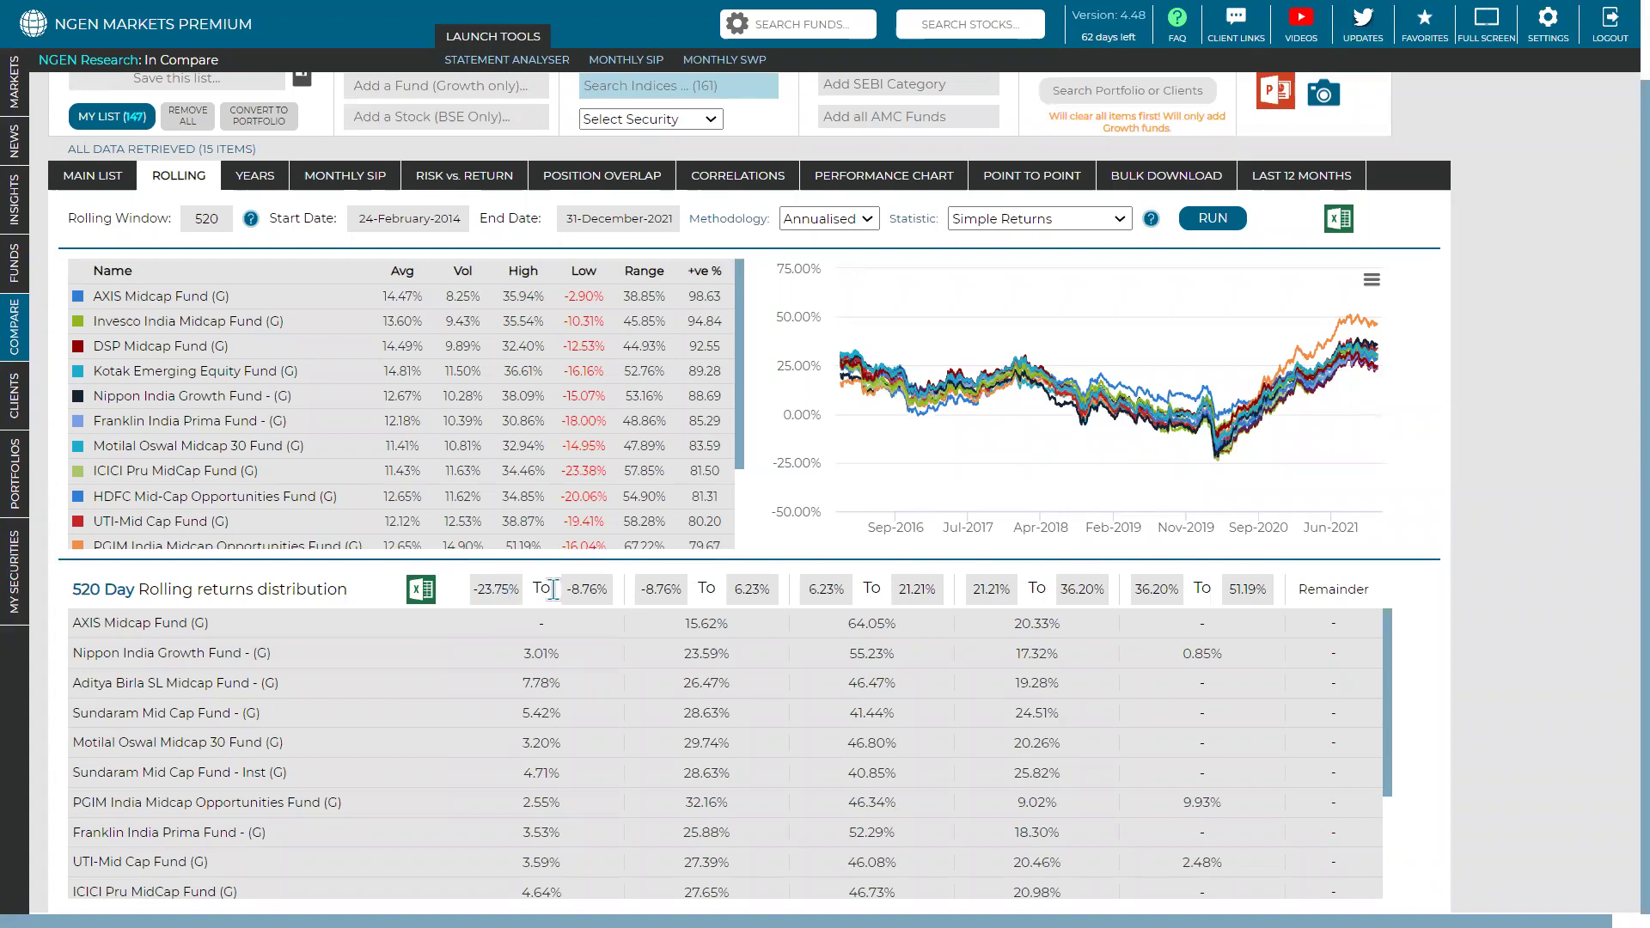
Set the first distribution band to -1000% to 0%.
key("BackSpace")
key("BackSpace")
key("BackSpace")
key("BackSpace")
type("0")
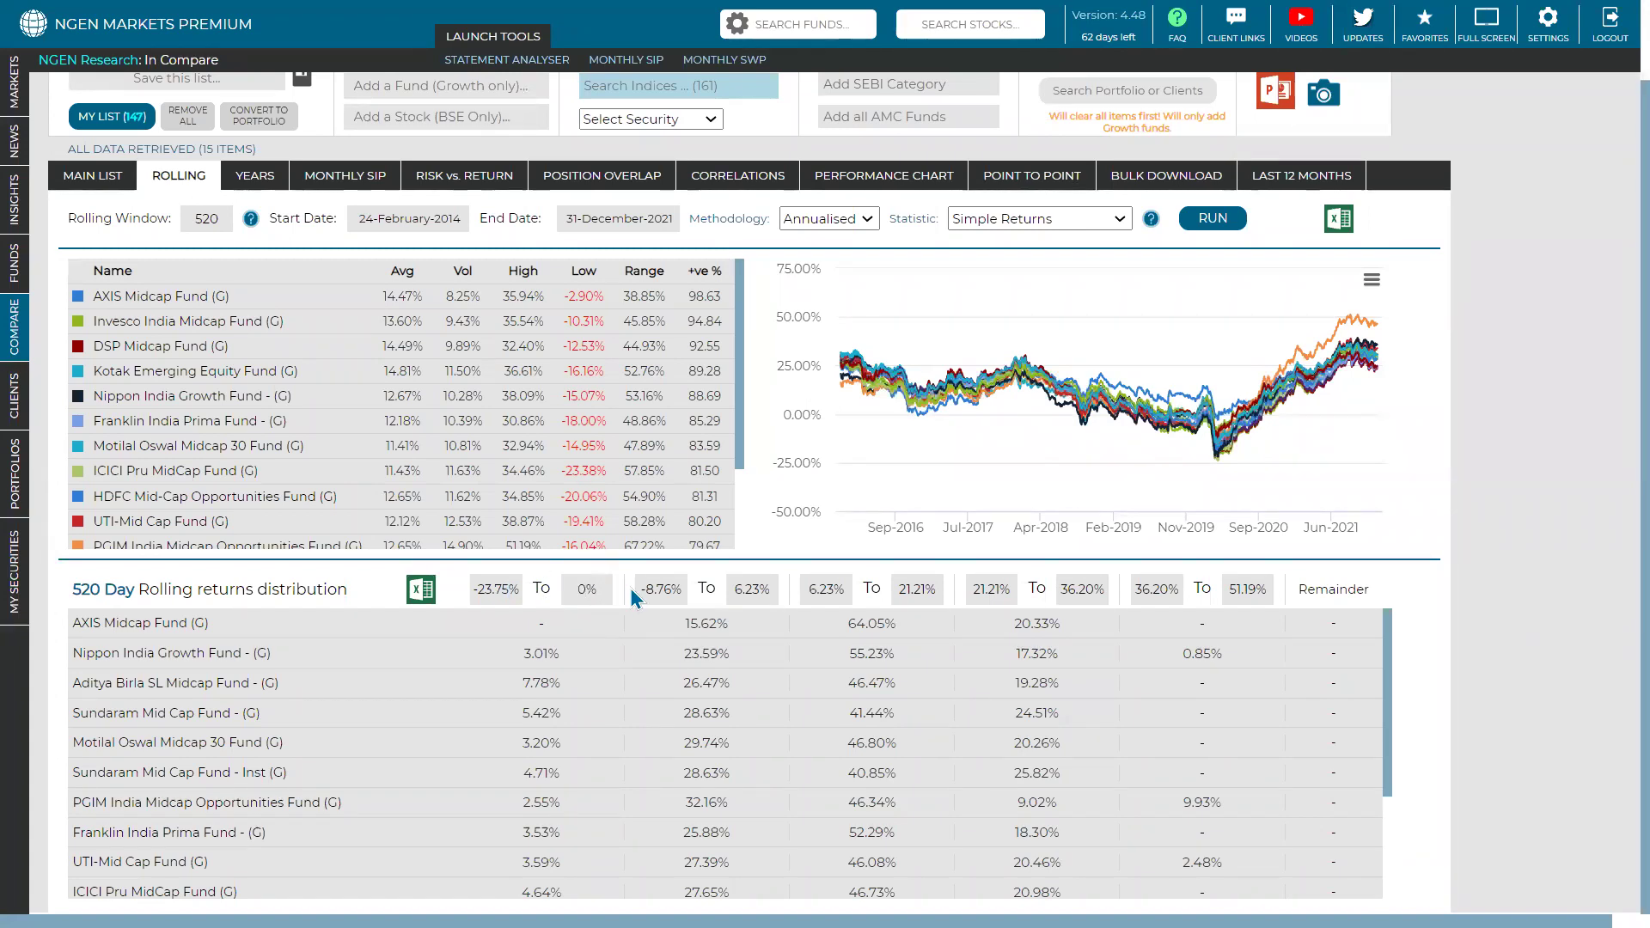
left_click(515, 591)
key("BackSpace")
key("BackSpace")
key("BackSpace")
key("BackSpace")
key("BackSpace")
type("1000")
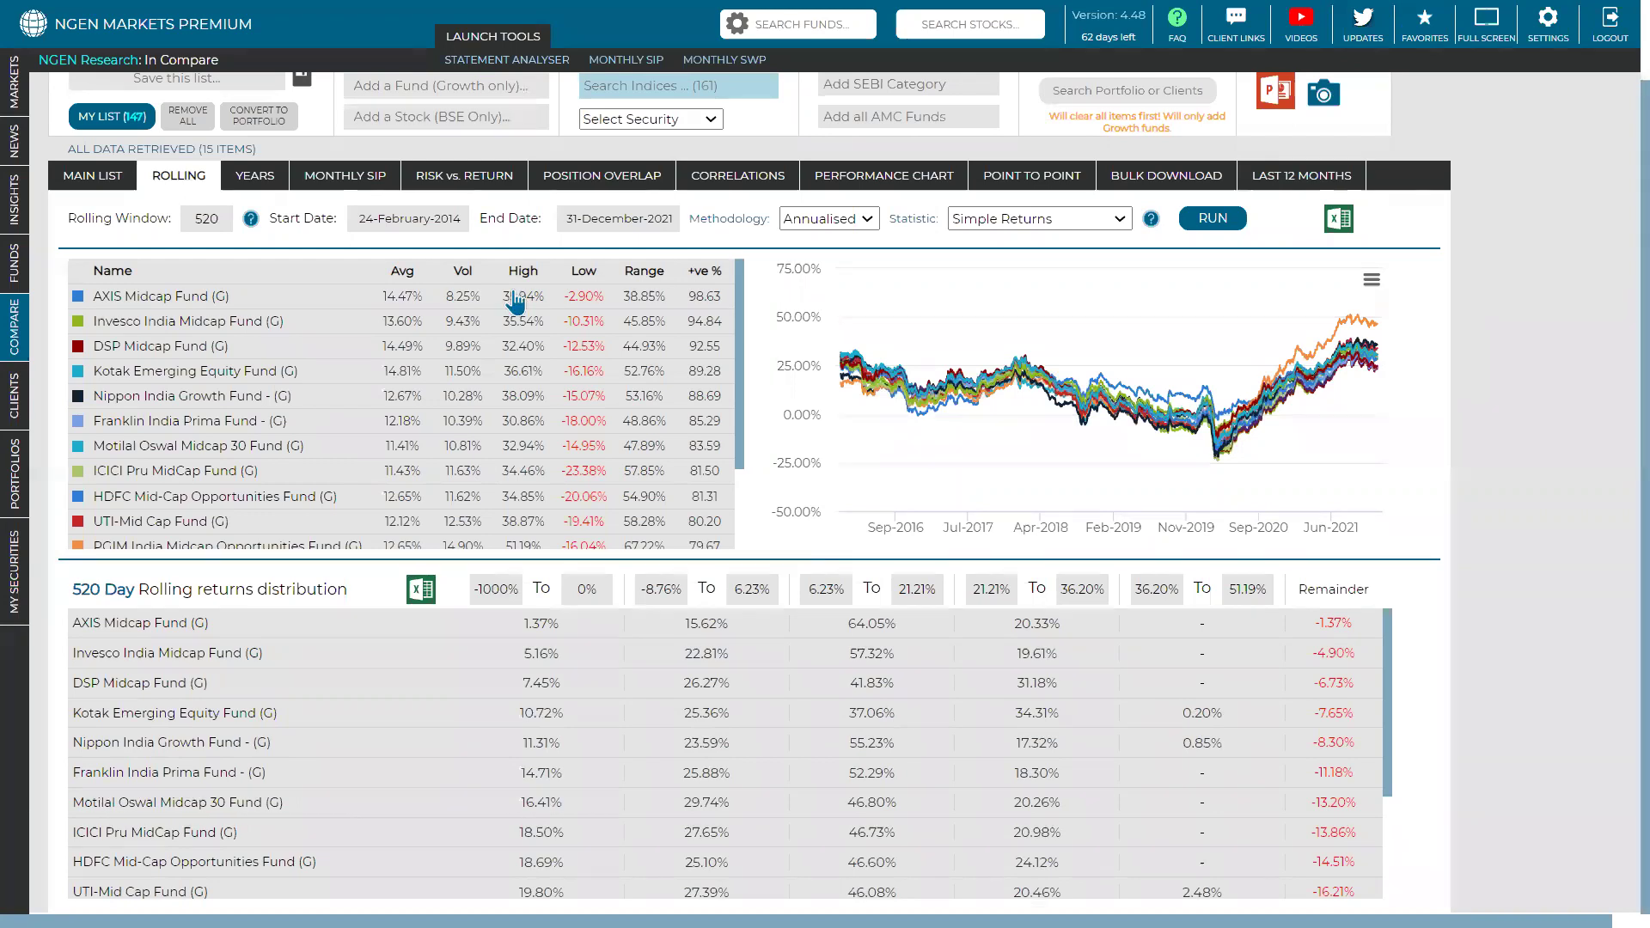
scroll(571, 424, "down", 3)
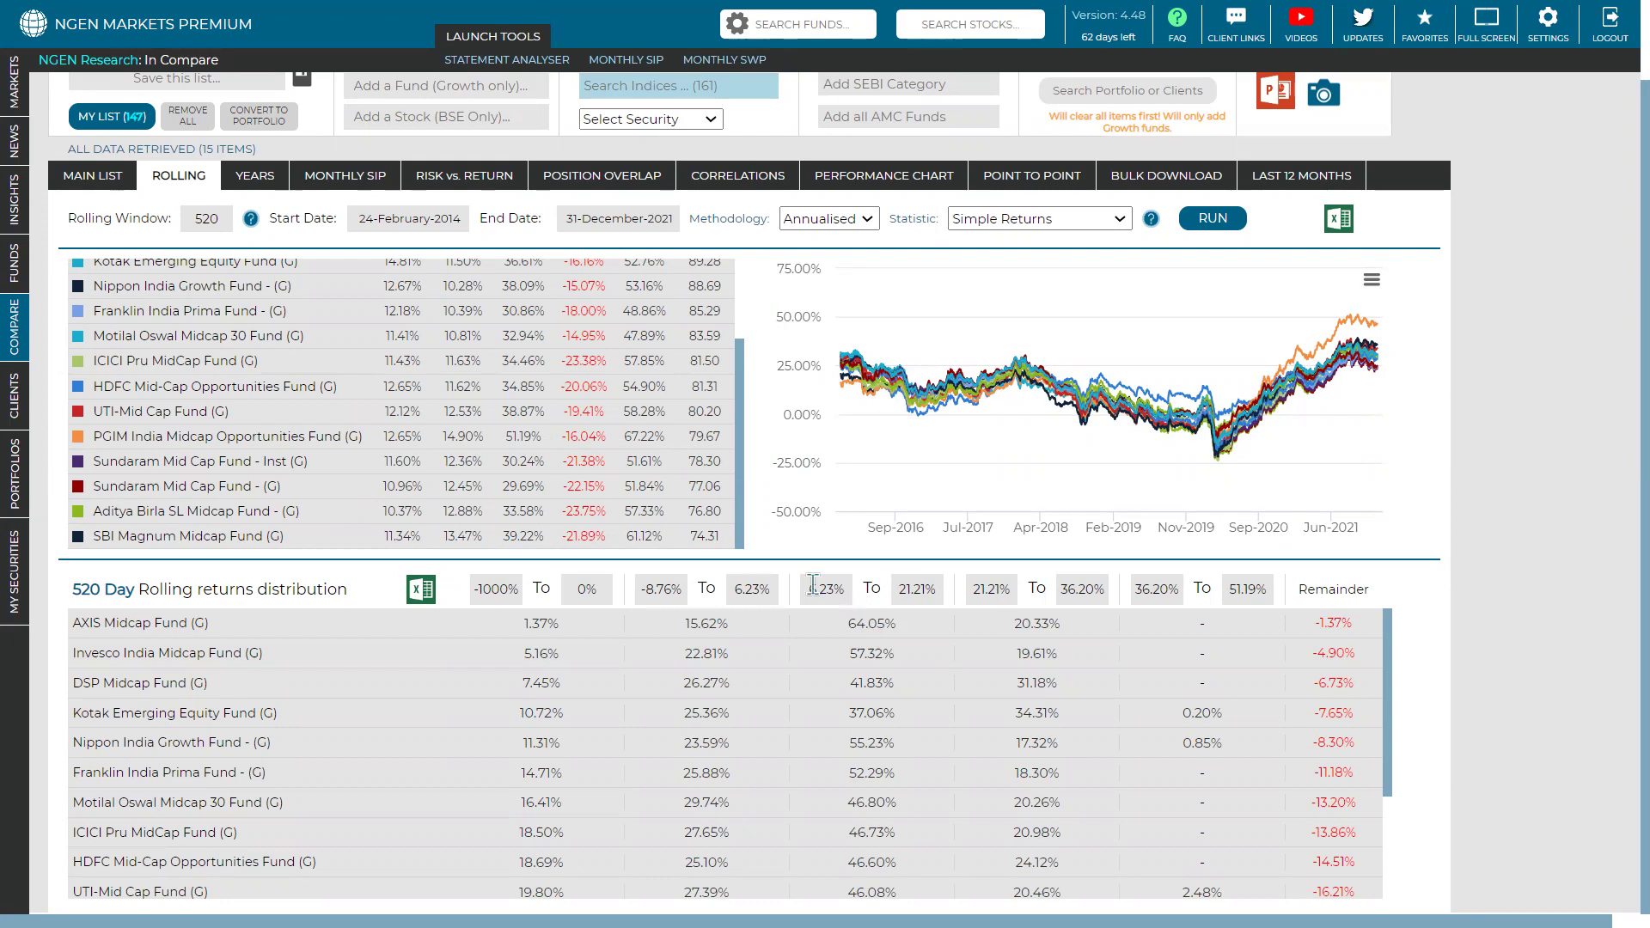
scroll(515, 425, "up", 2)
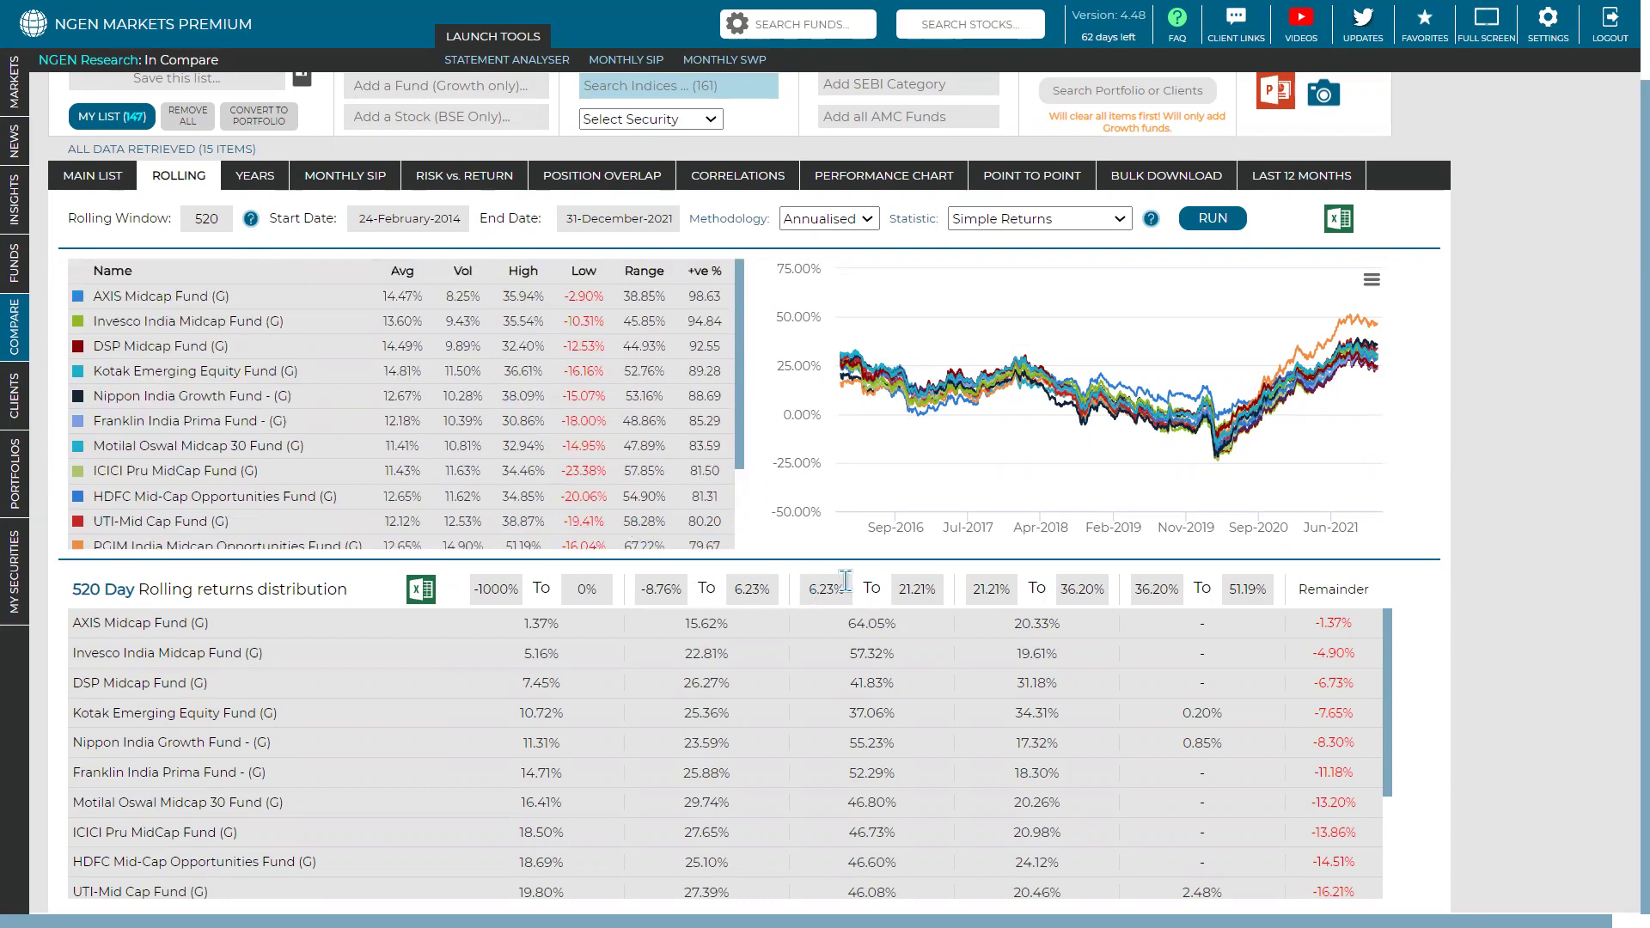
Change the third band to 15%–20% and check HDFC, Franklin and Invesco's shares.
key("BackSpace")
key("BackSpace")
key("BackSpace")
key("BackSpace")
type("15")
left_click(922, 591)
key("BackSpace")
key("BackSpace")
key("BackSpace")
key("BackSpace")
type("0")
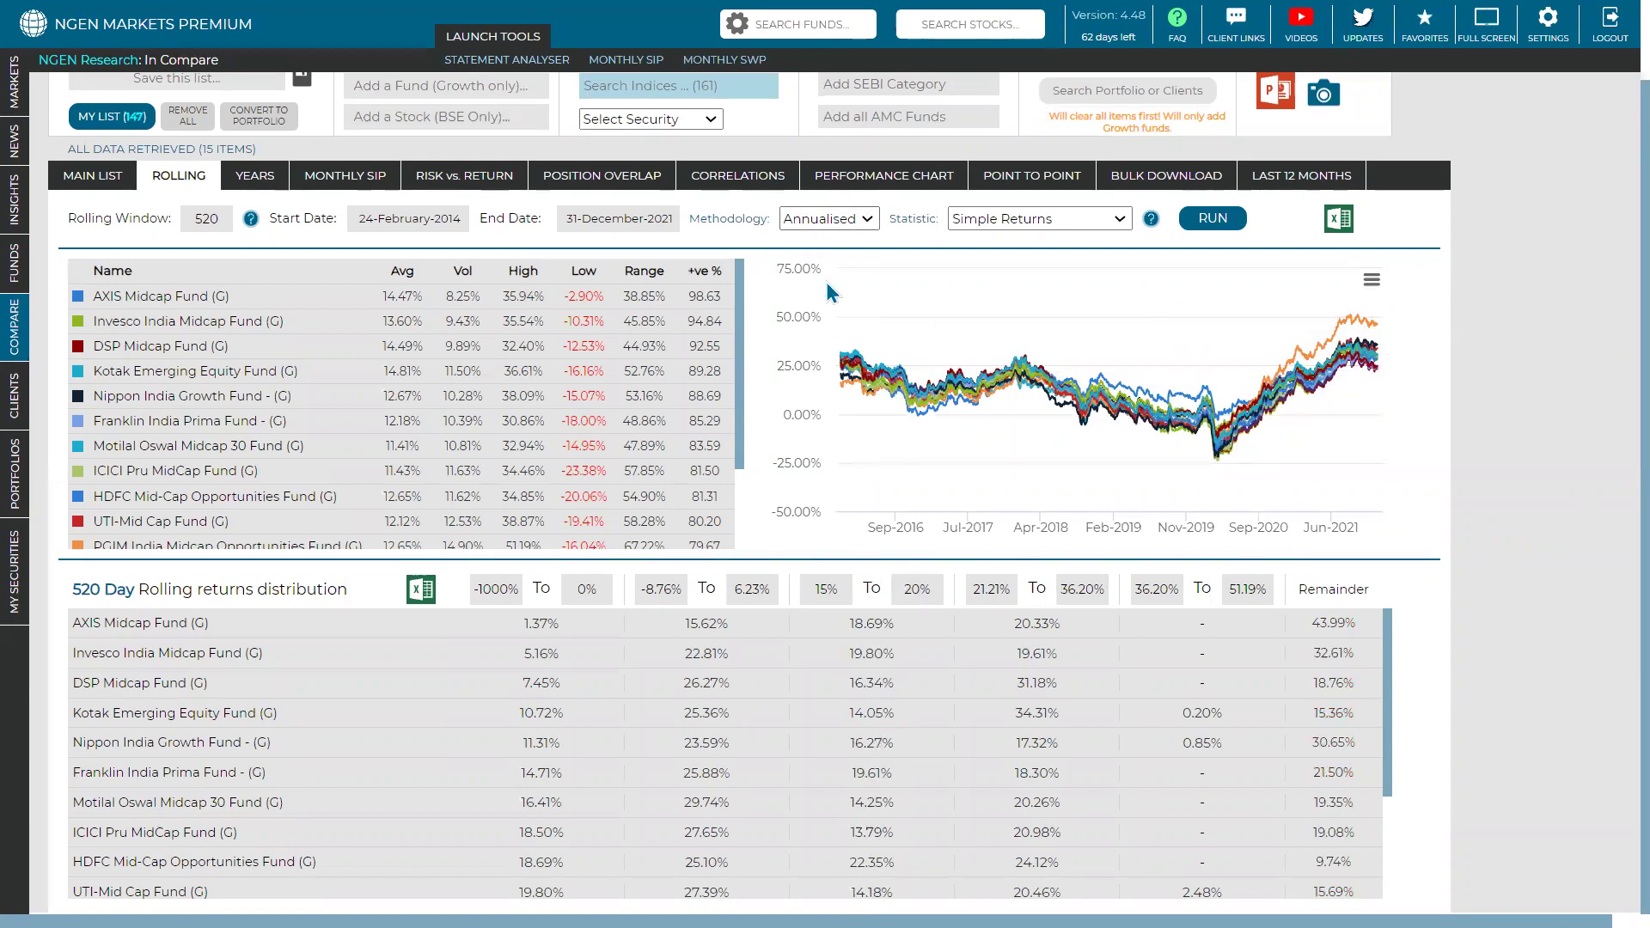
scroll(957, 633, "down", 3)
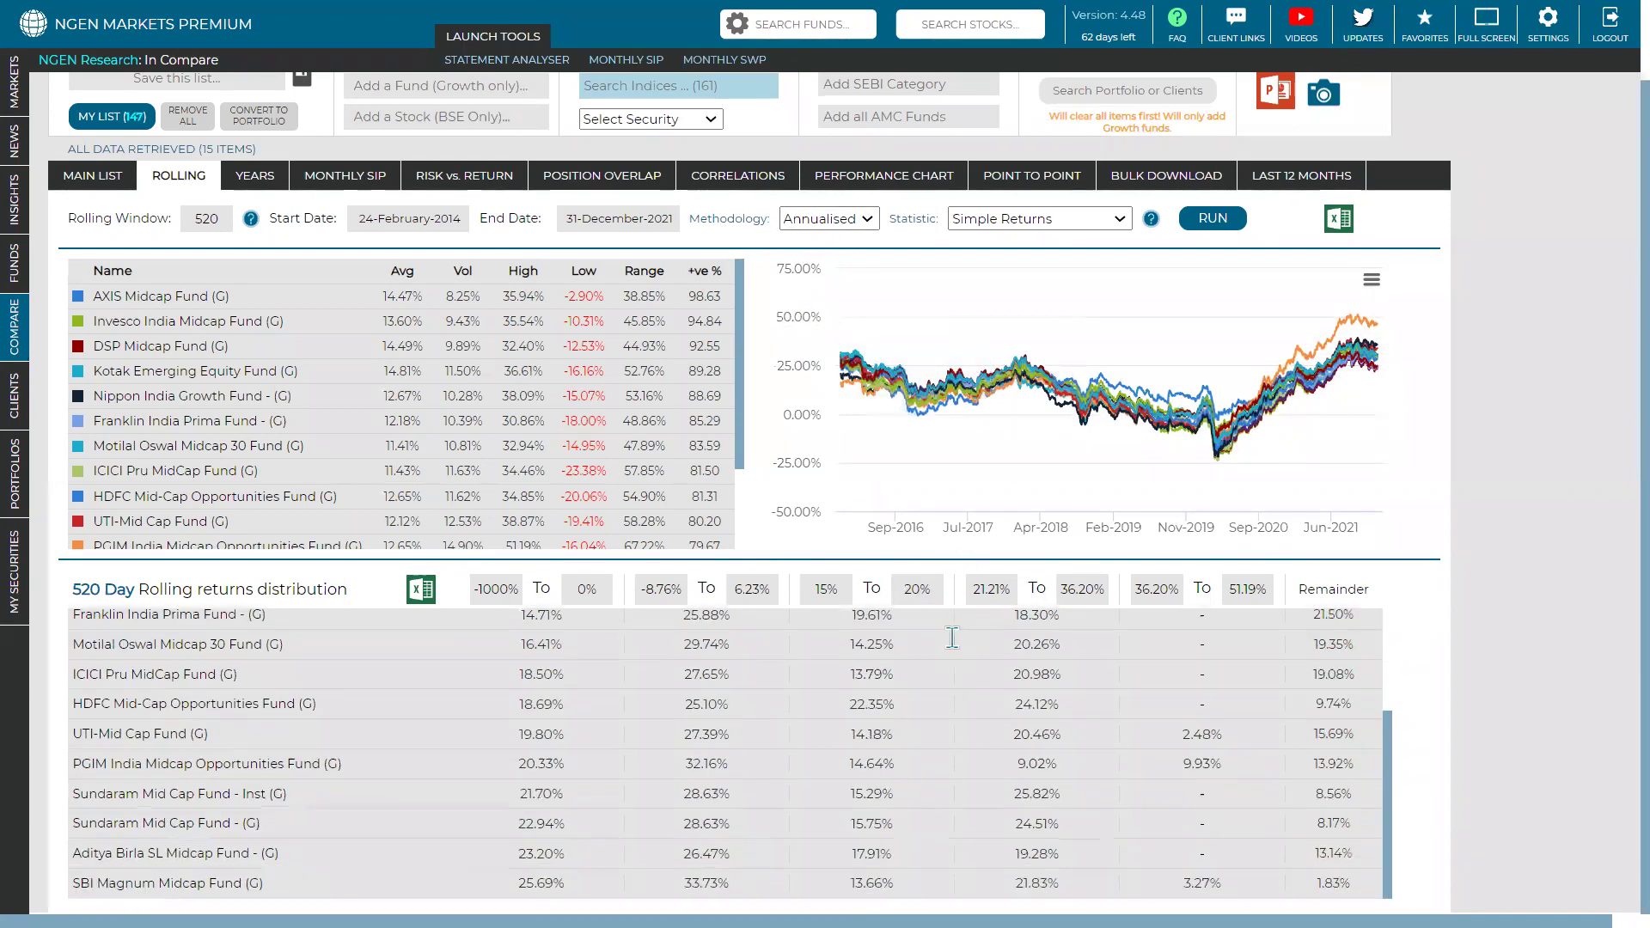
double_click(868, 704)
scroll(874, 706, "up", 3)
double_click(869, 744)
triple_click(874, 746)
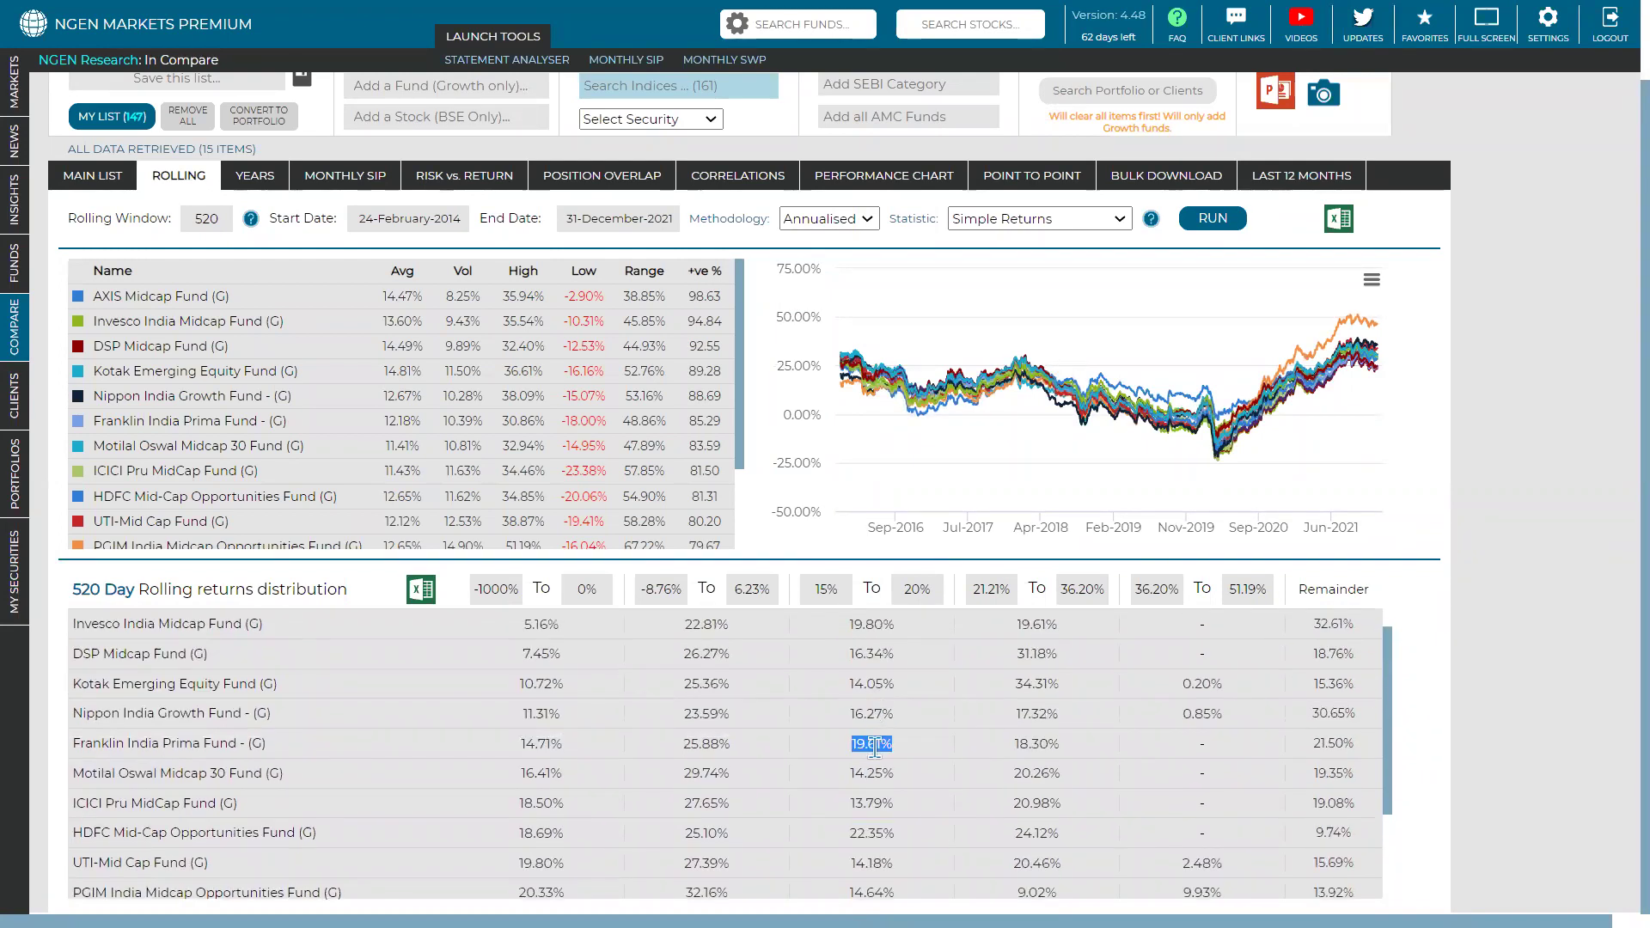
double_click(866, 625)
scroll(866, 622, "up", 1)
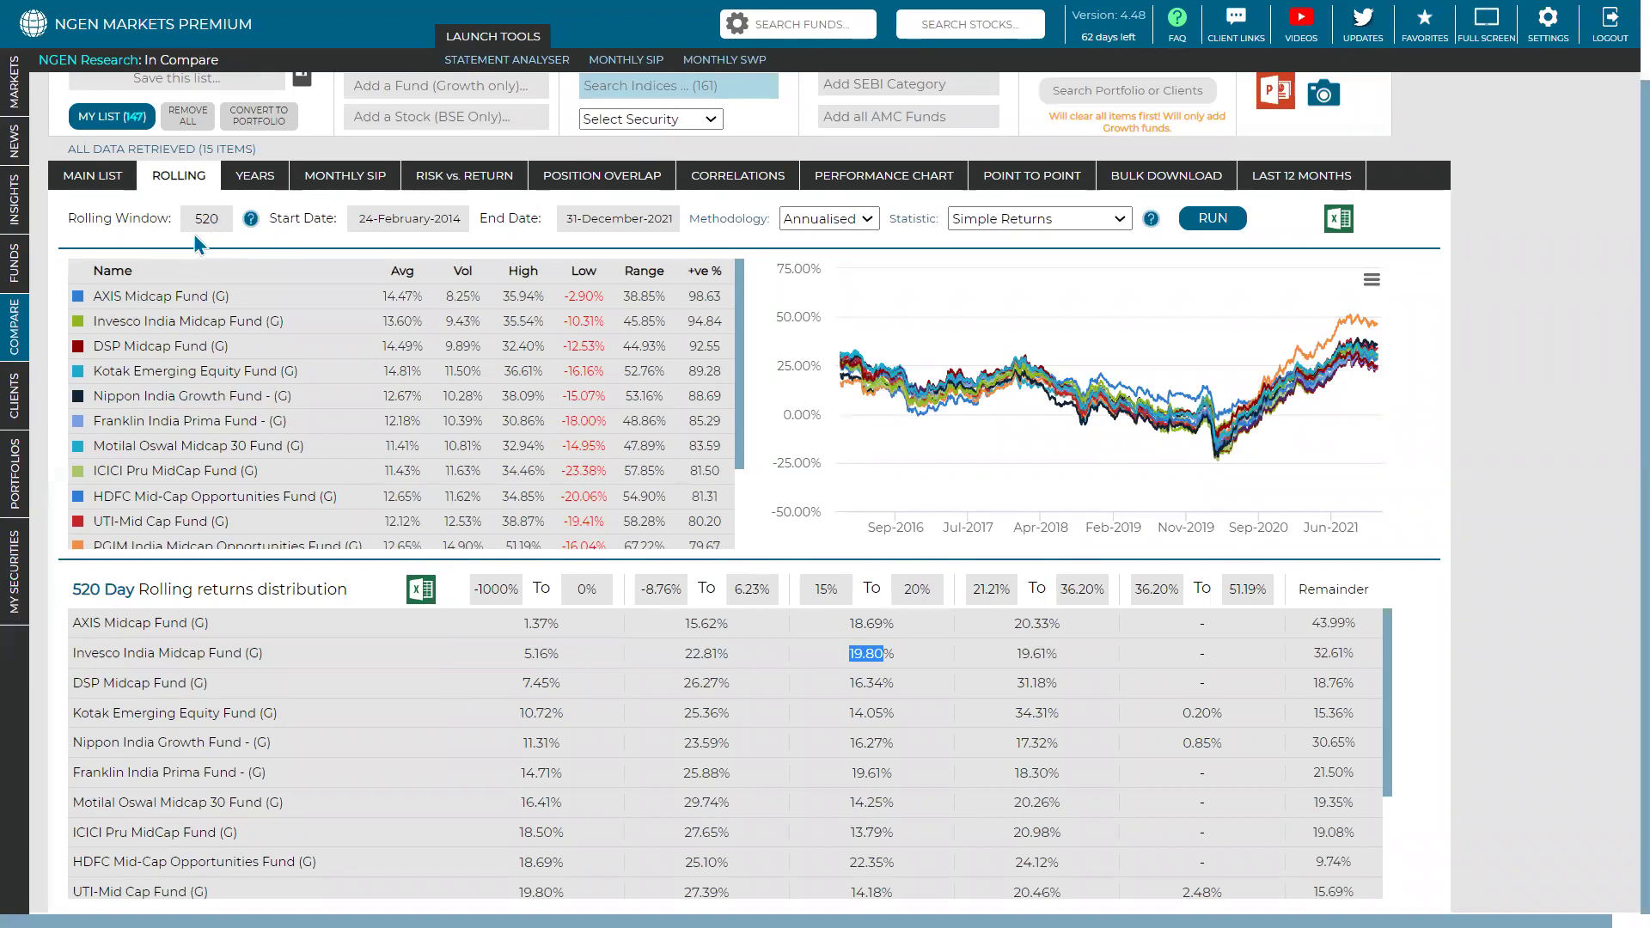
Set the fourth band to 30%–40% and check Kotak's share in it.
left_click(997, 589)
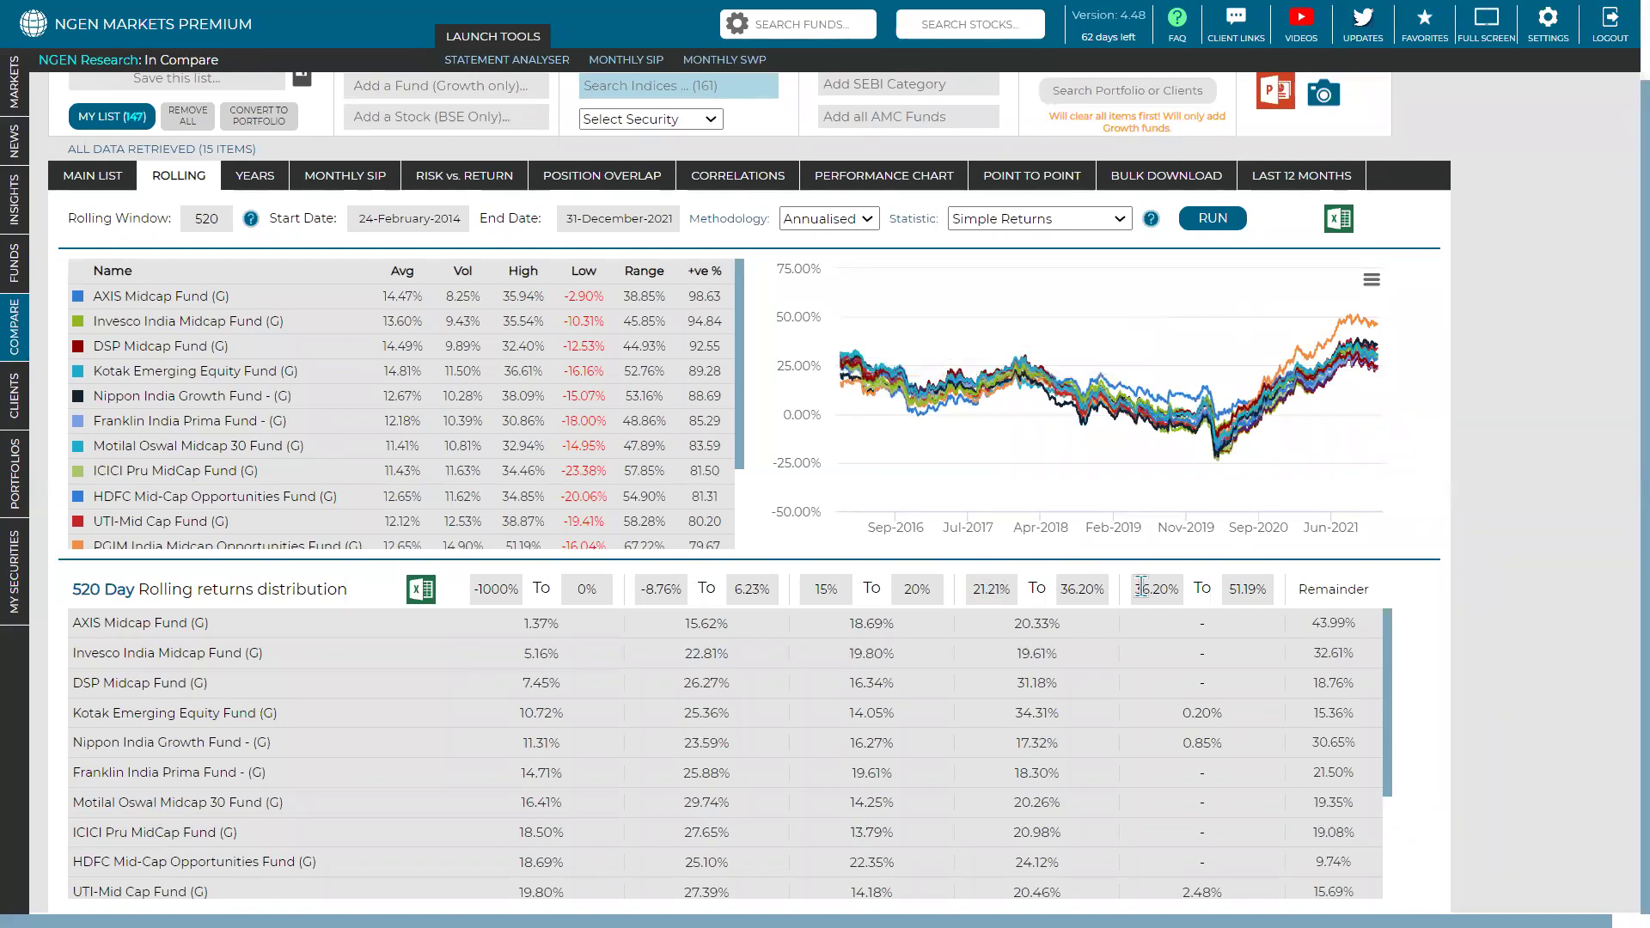
key("BackSpace")
key("BackSpace")
key("BackSpace")
key("BackSpace")
type("30")
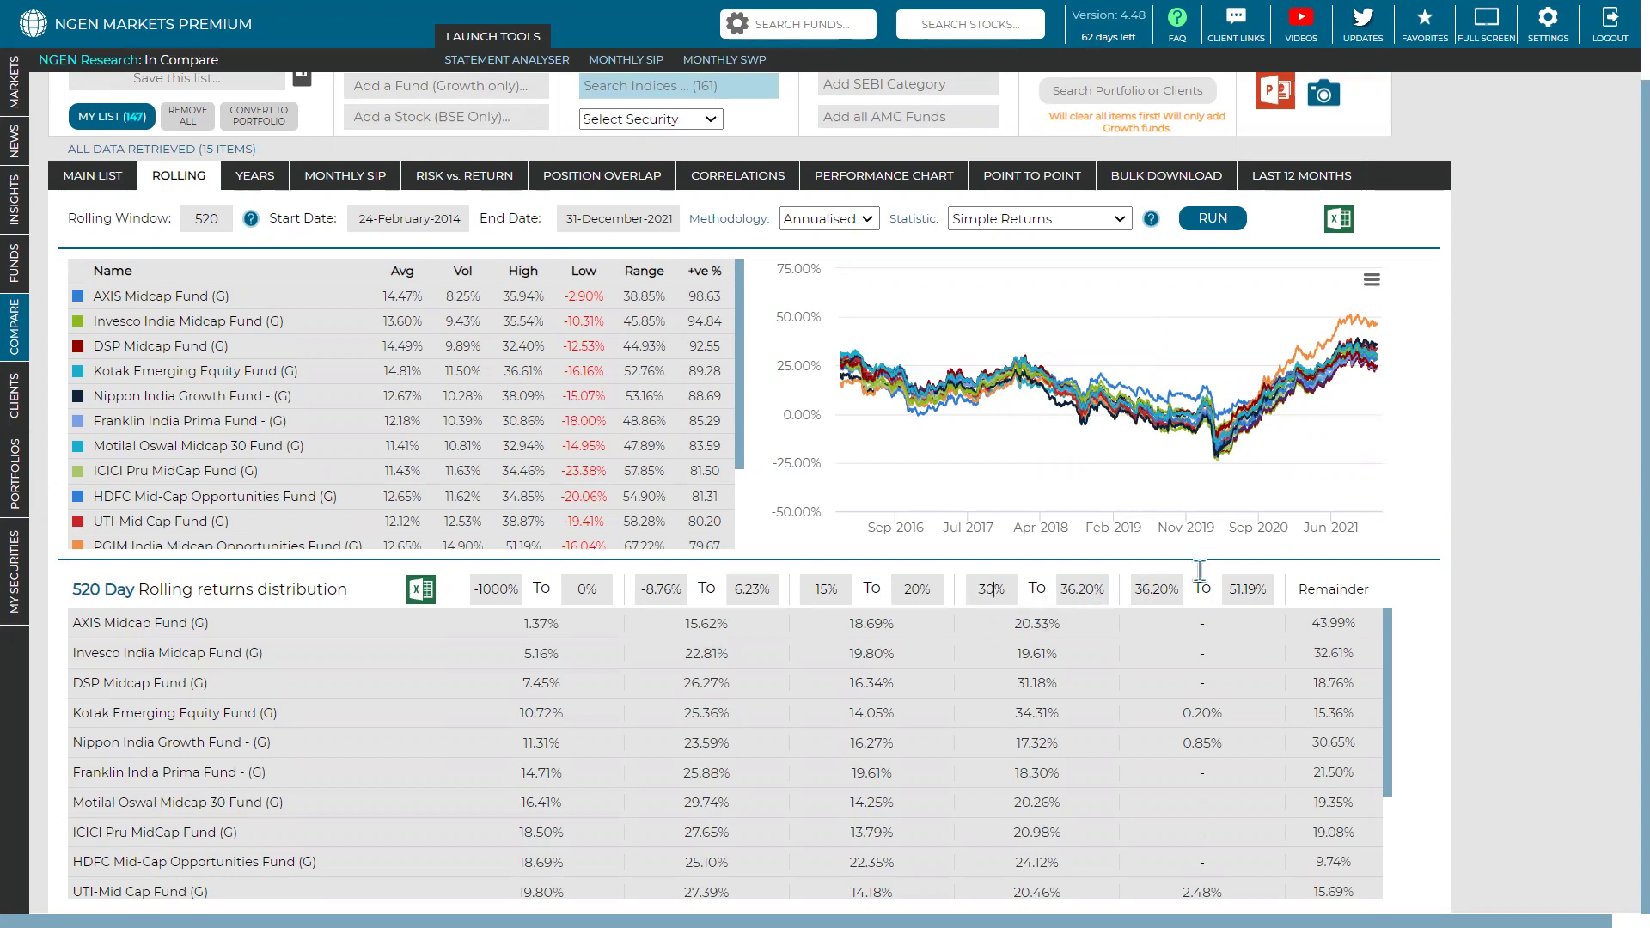
key("Tab")
key("BackSpace")
key("BackSpace")
key("BackSpace")
key("BackSpace")
key("BackSpace")
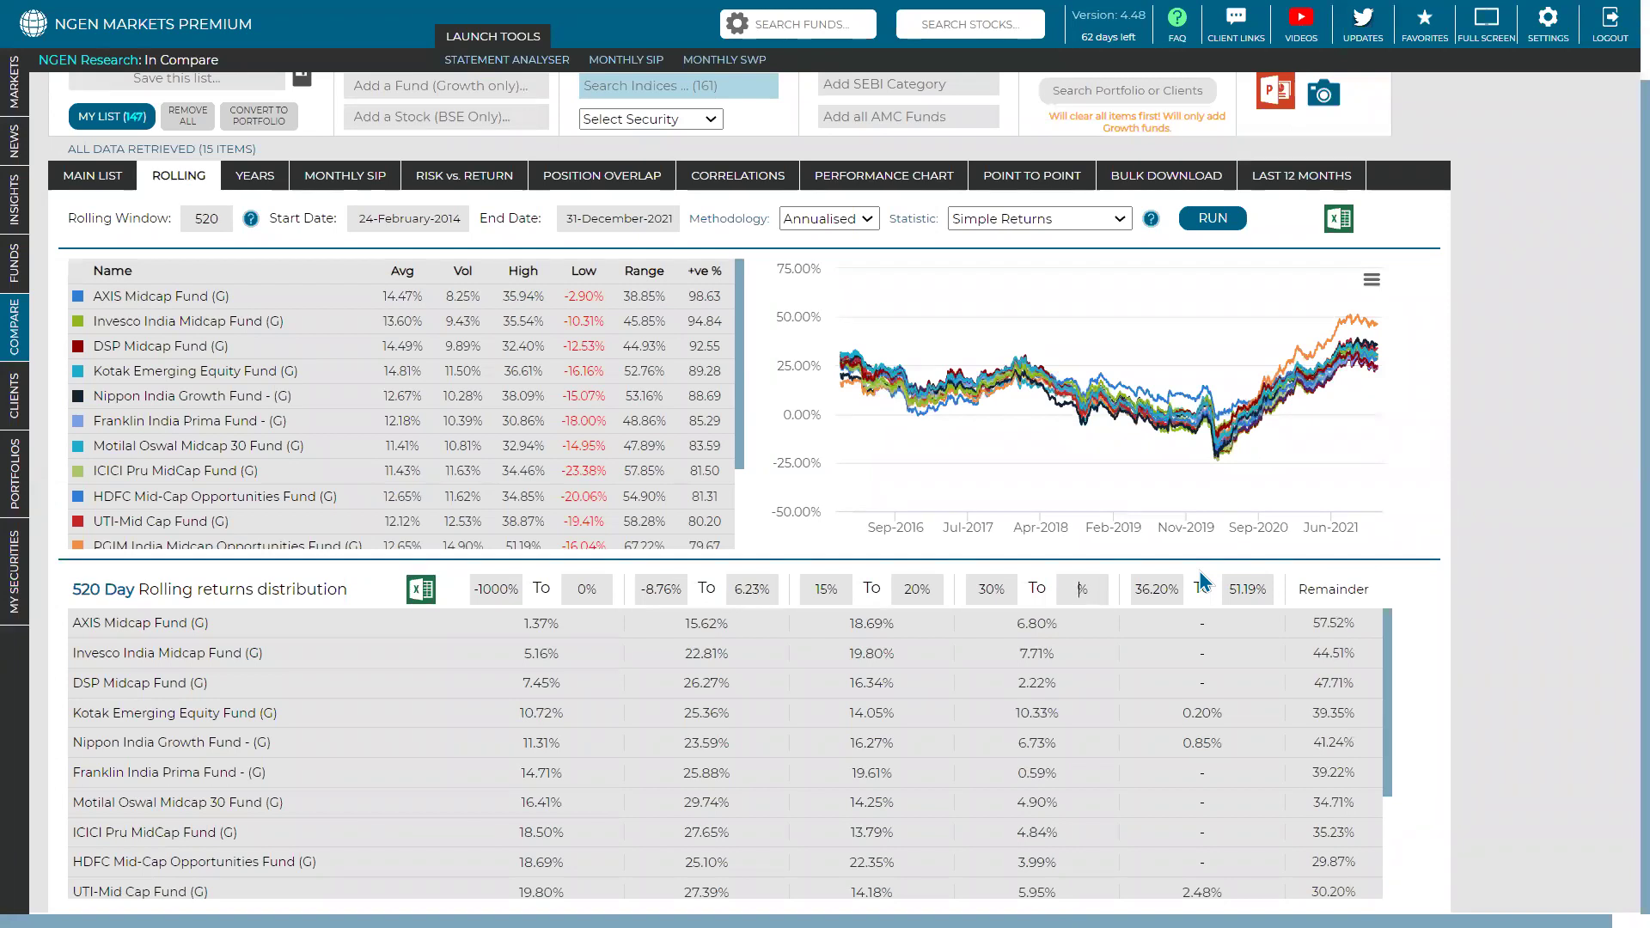
type("40")
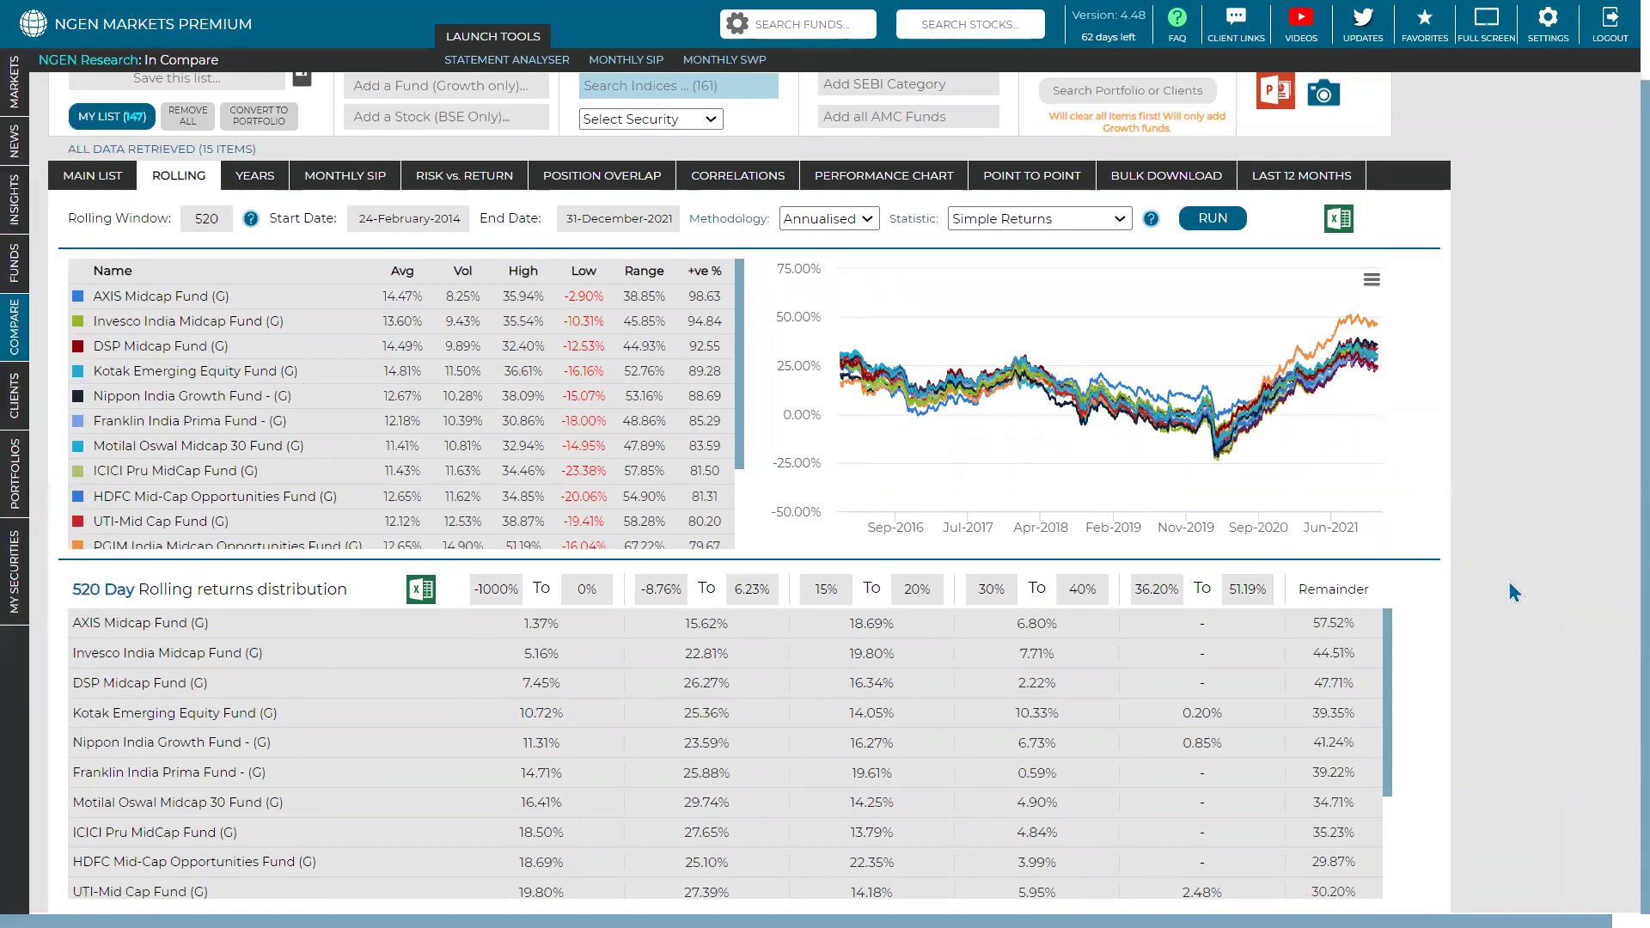
left_click(1024, 561)
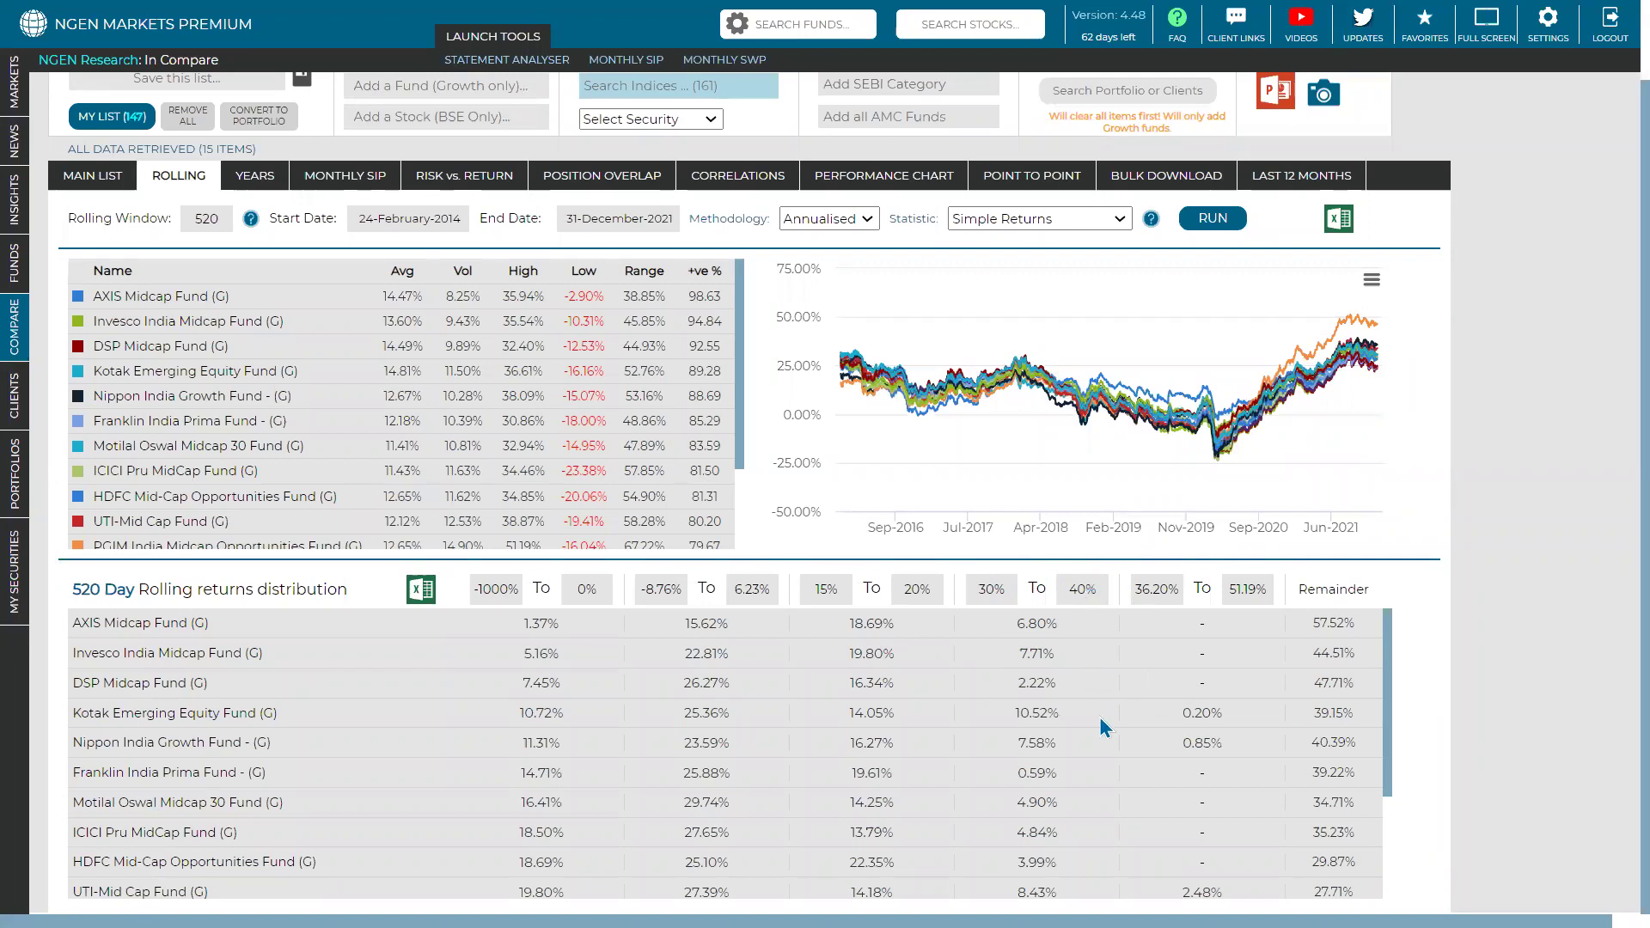
scroll(1104, 726, "down", 1)
scroll(1104, 726, "up", 1)
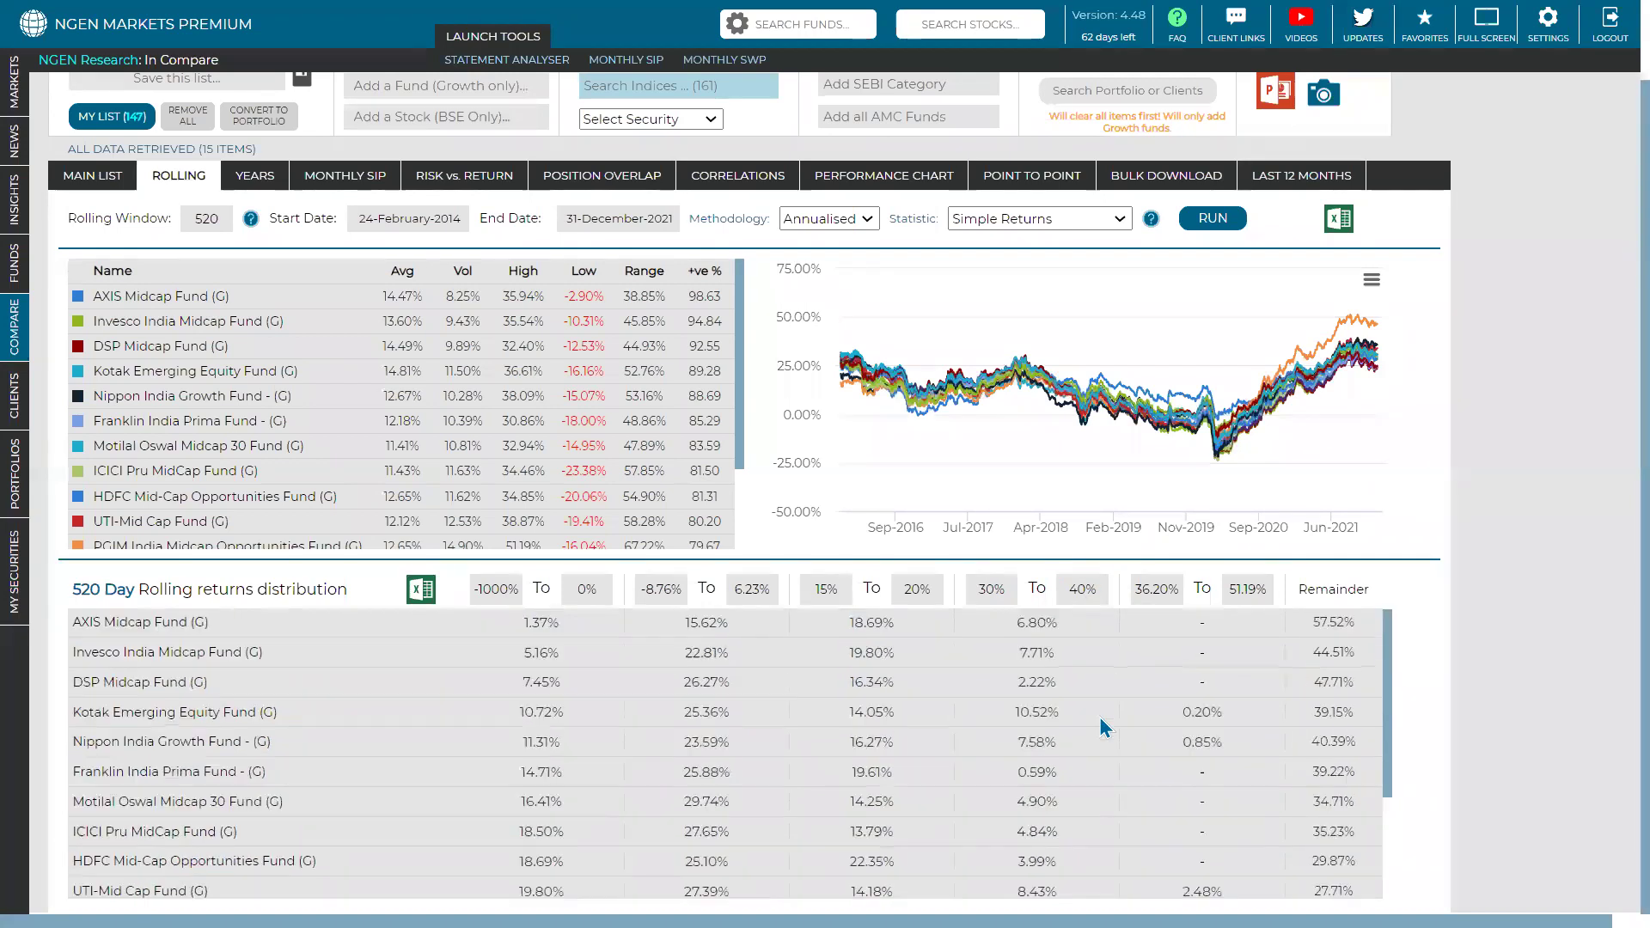
double_click(1043, 709)
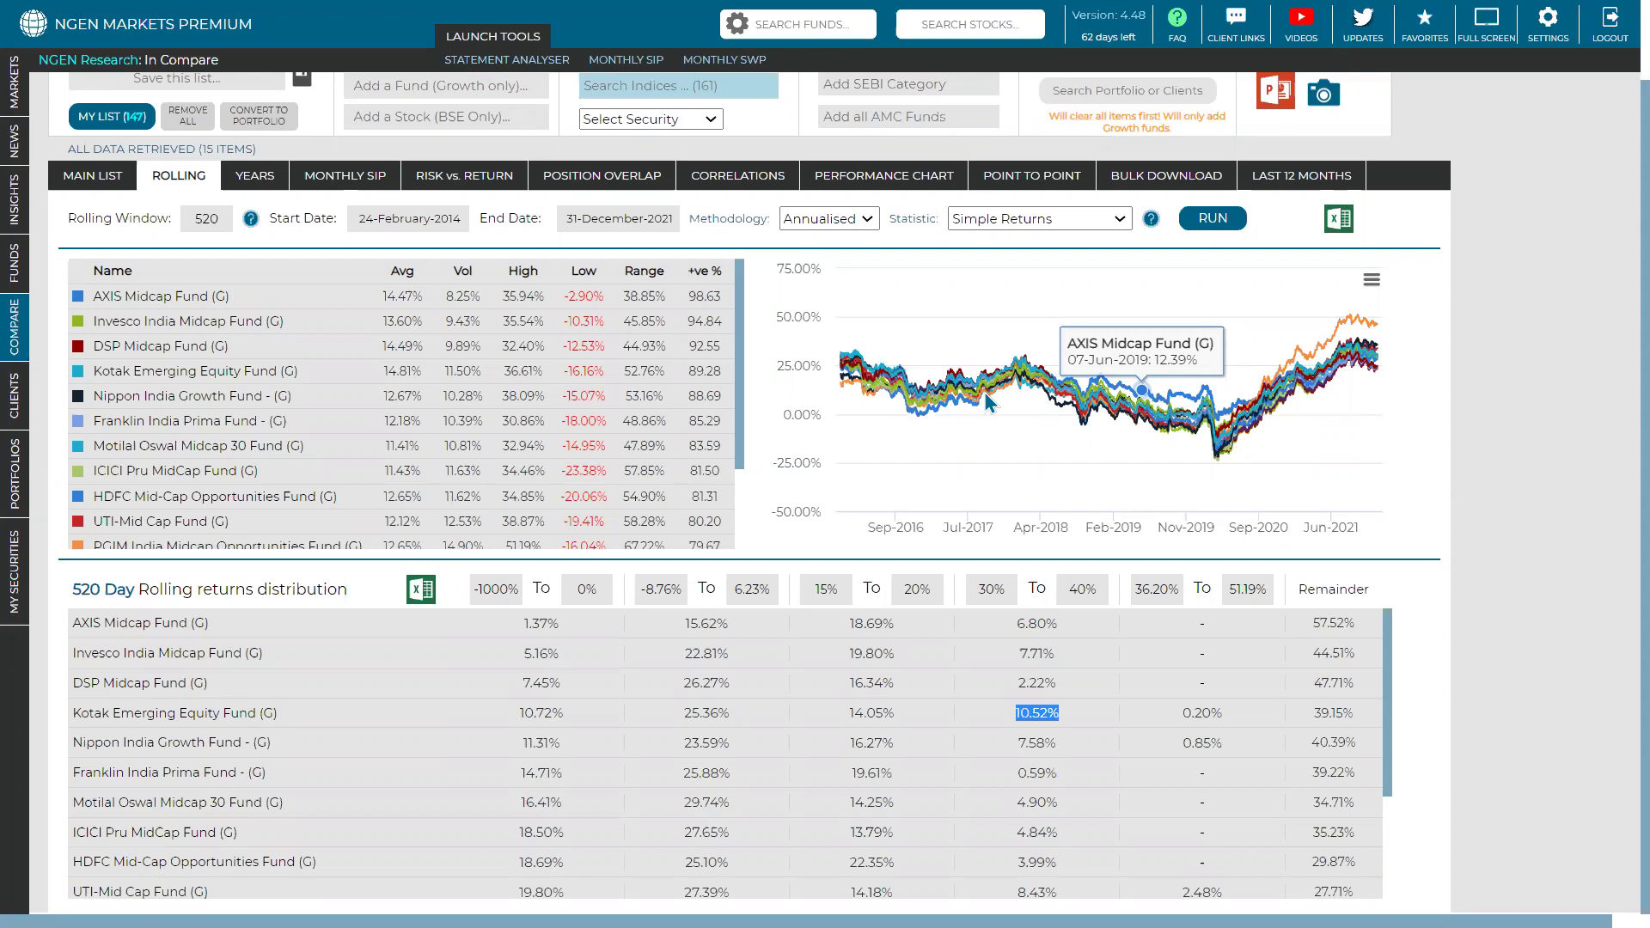
Change the rolling window to 780 days and rerun the analysis.
left_click_drag(225, 218, 181, 218)
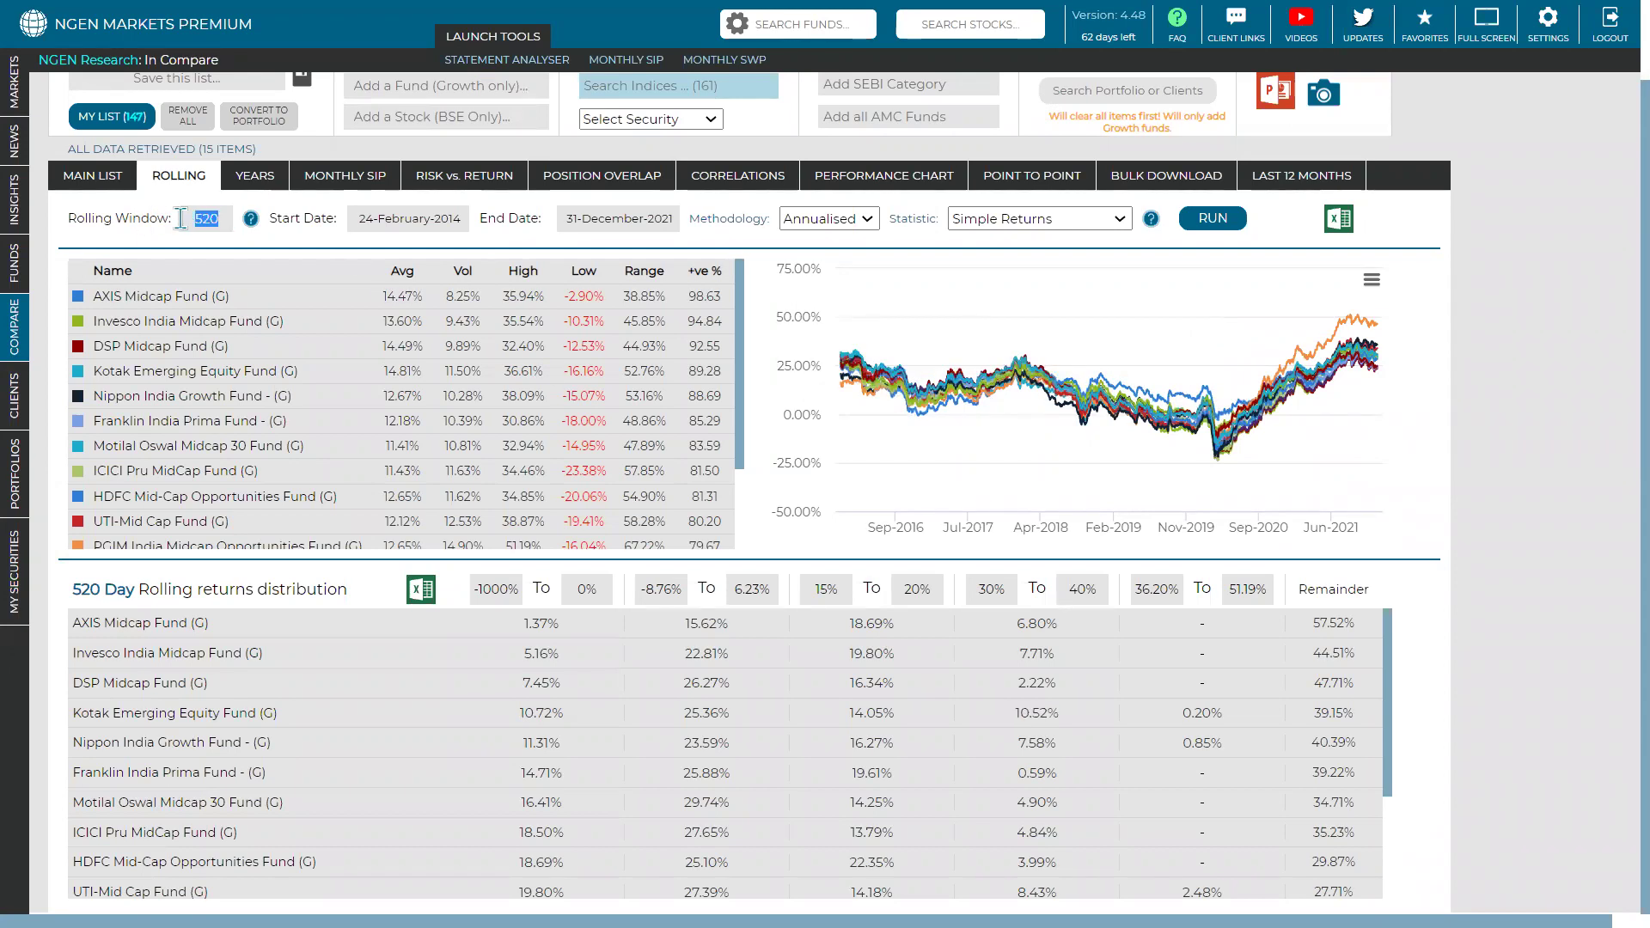
key("BackSpace")
type("780")
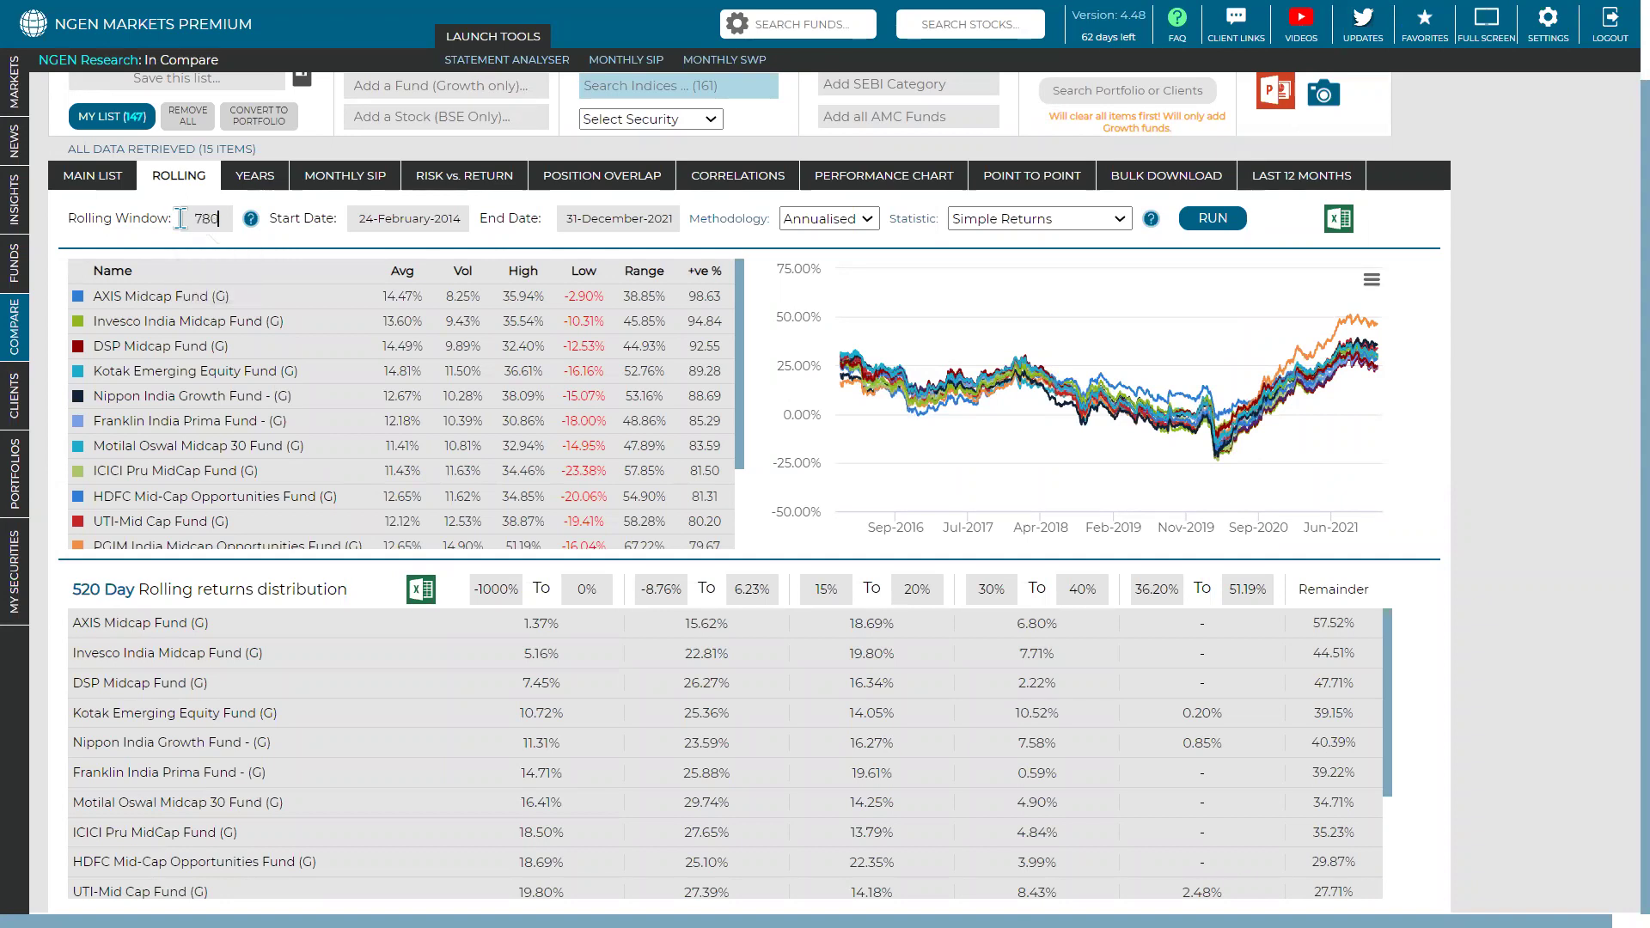
left_click(1193, 222)
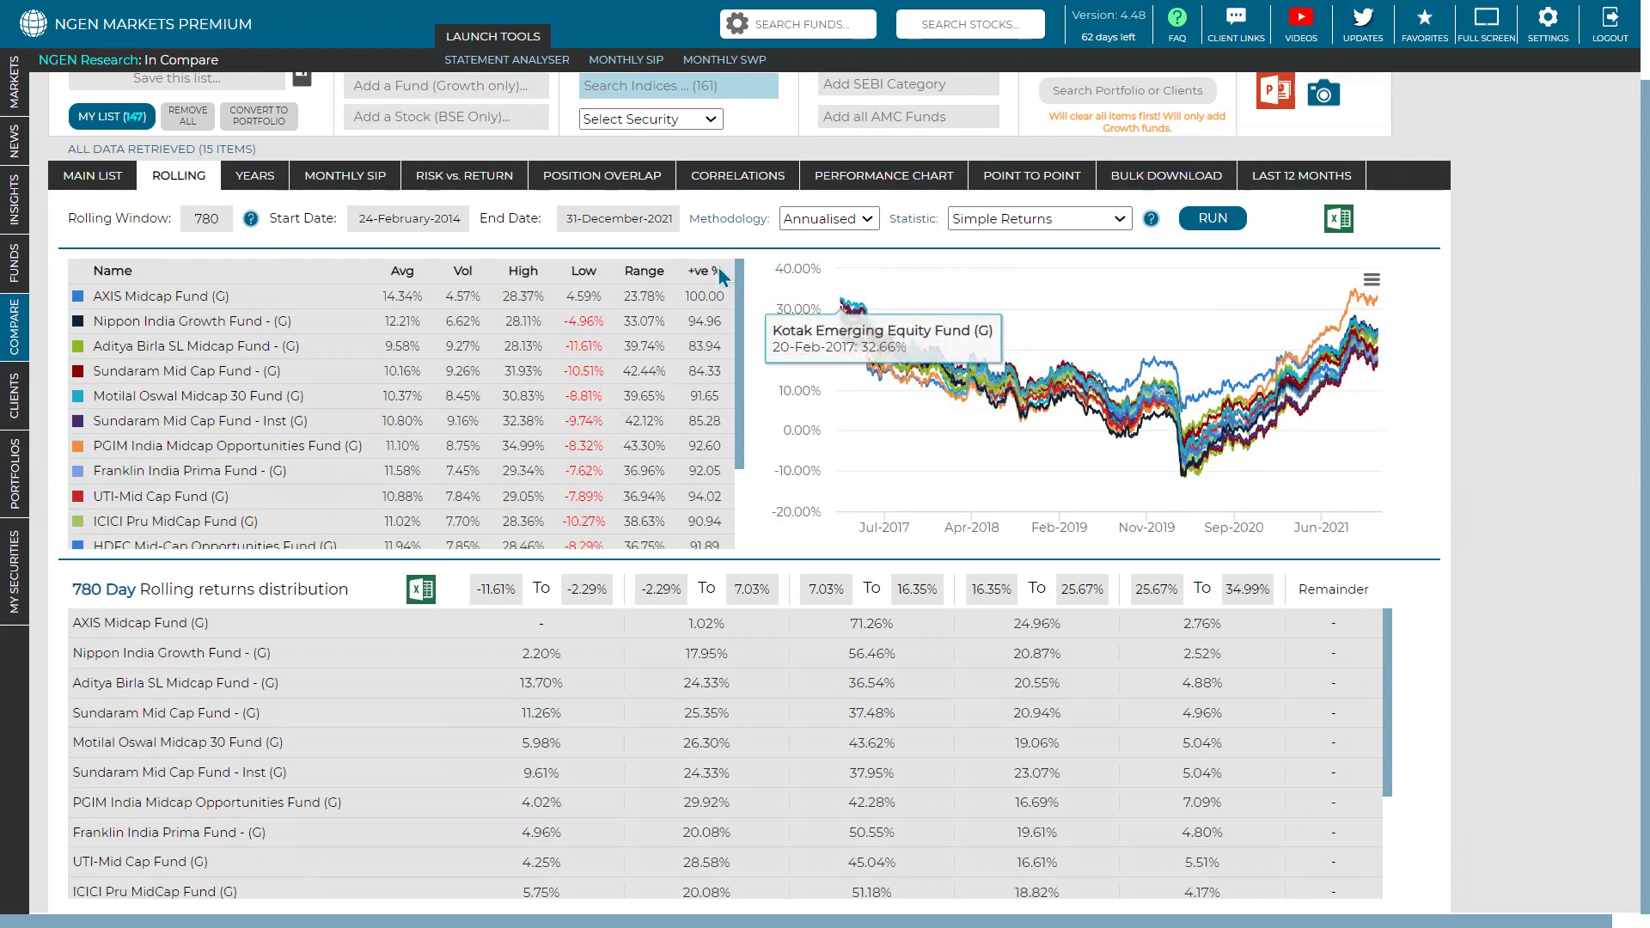
scroll(618, 356, "down", 3)
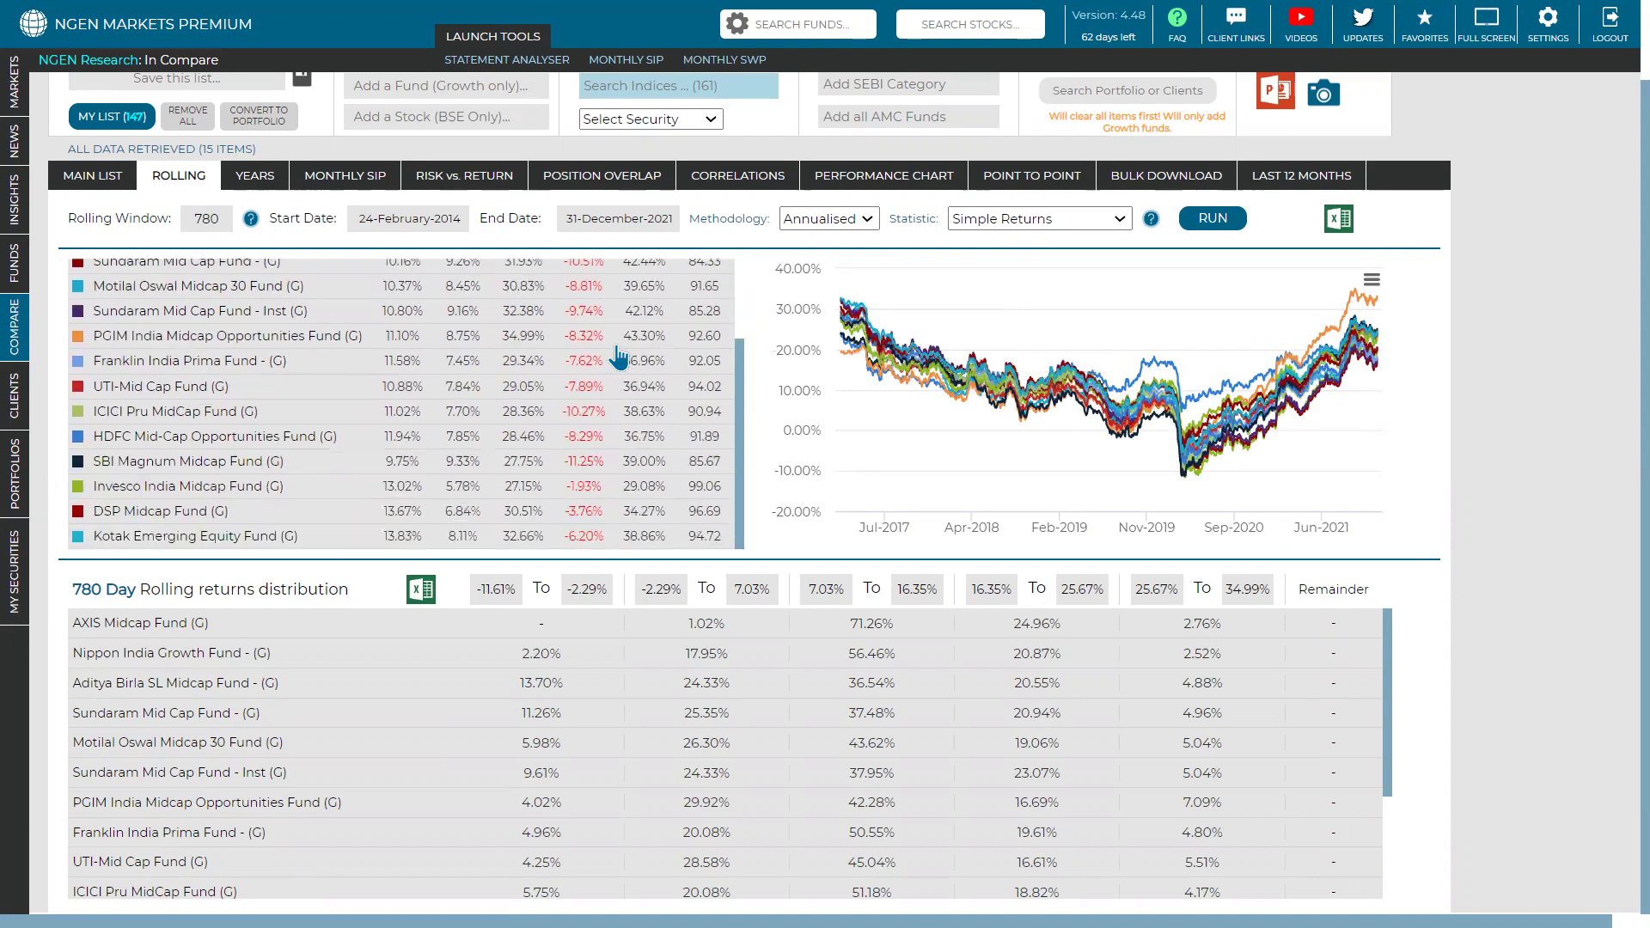
scroll(619, 356, "up", 3)
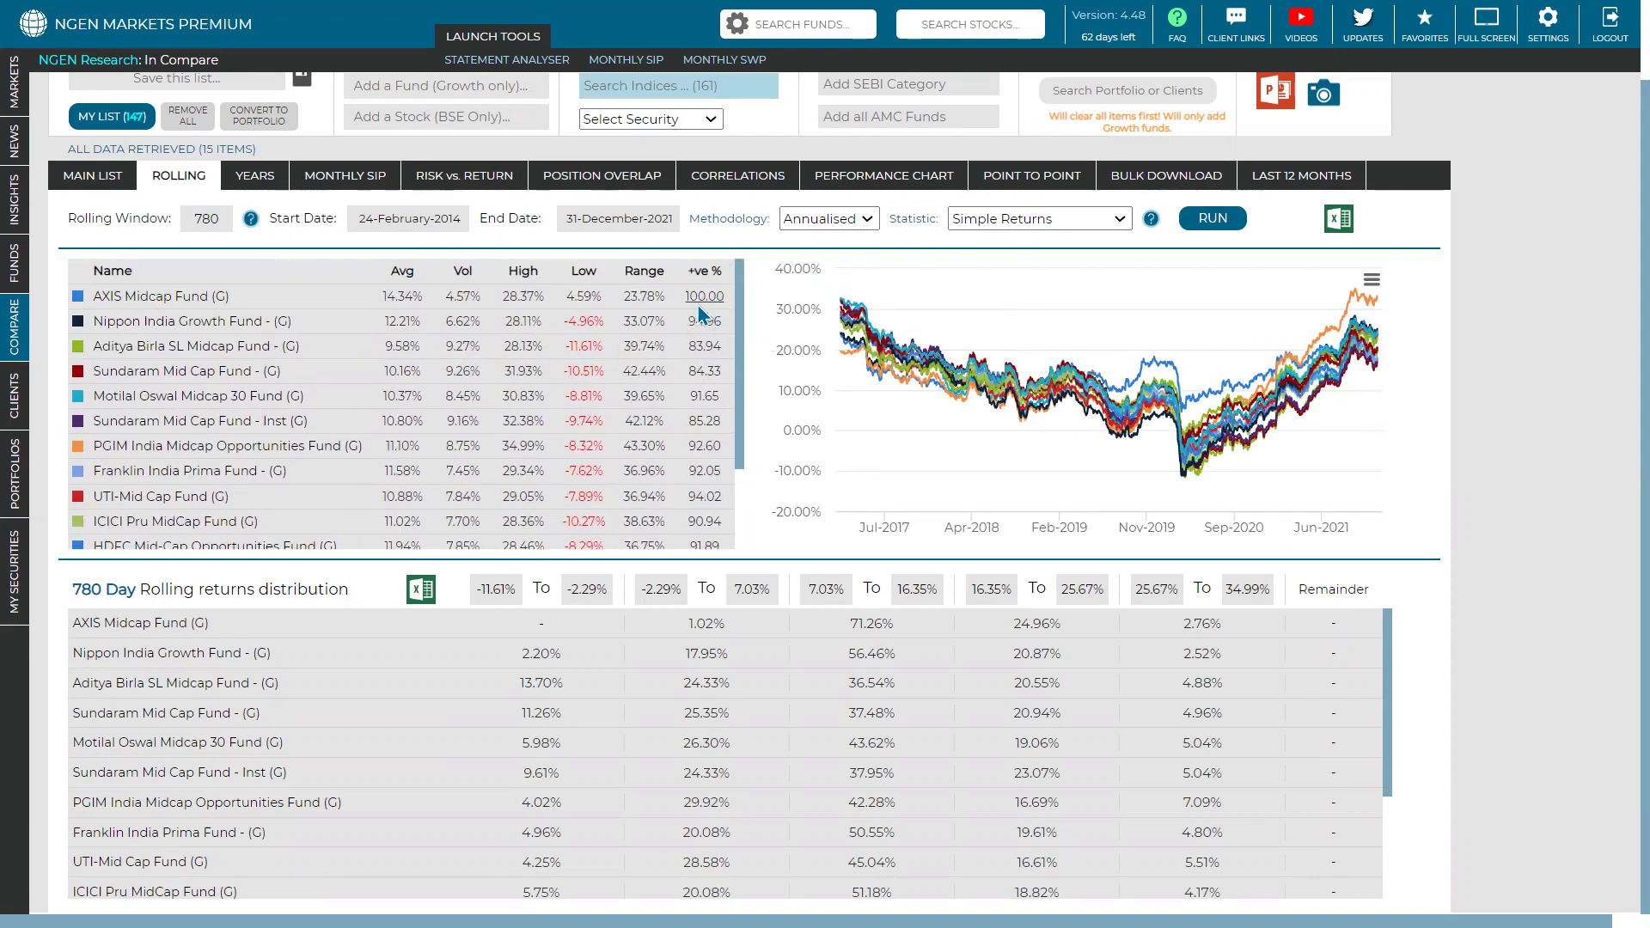
Sort funds by +ve % then by Low, highest lows first.
left_click(704, 270)
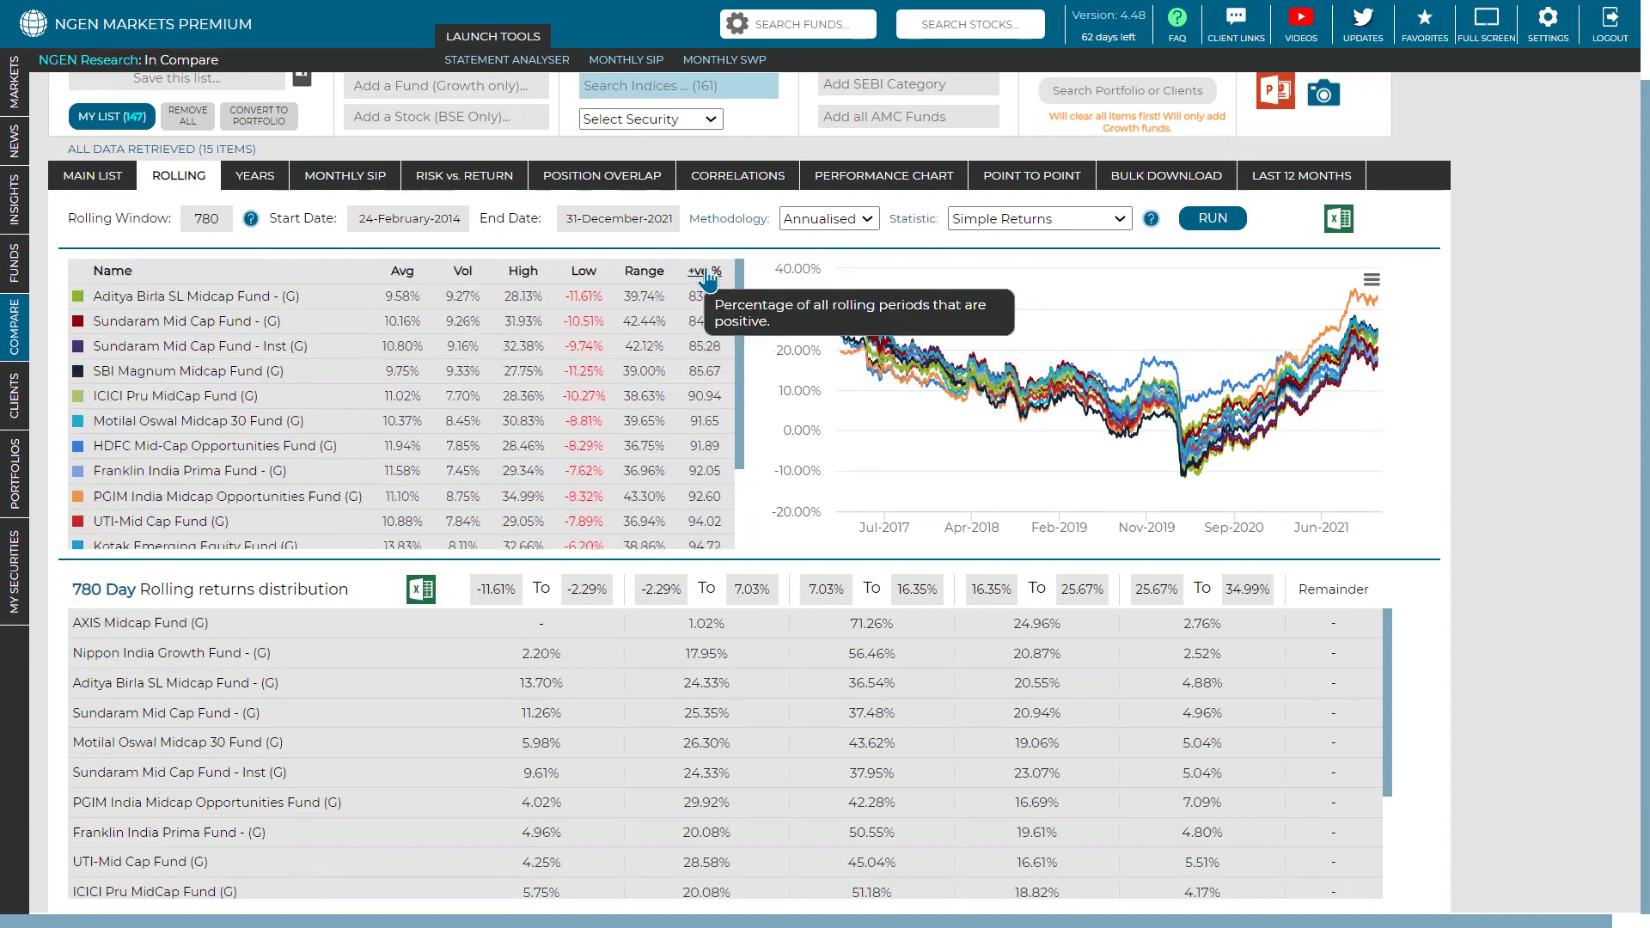
left_click(705, 271)
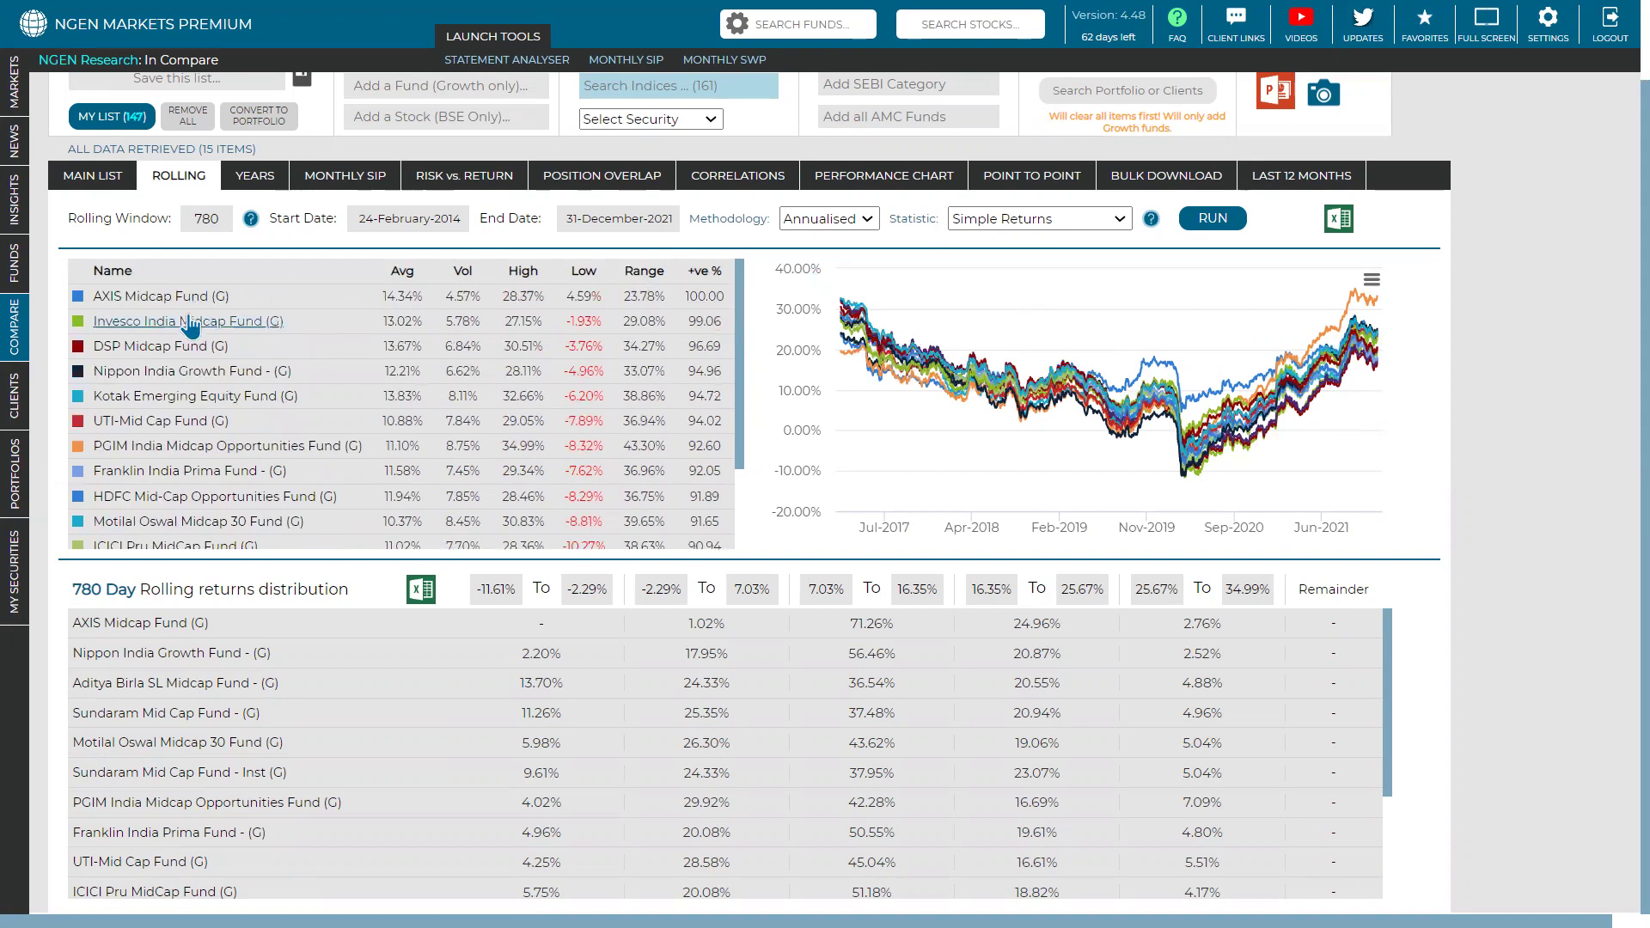
left_click(585, 274)
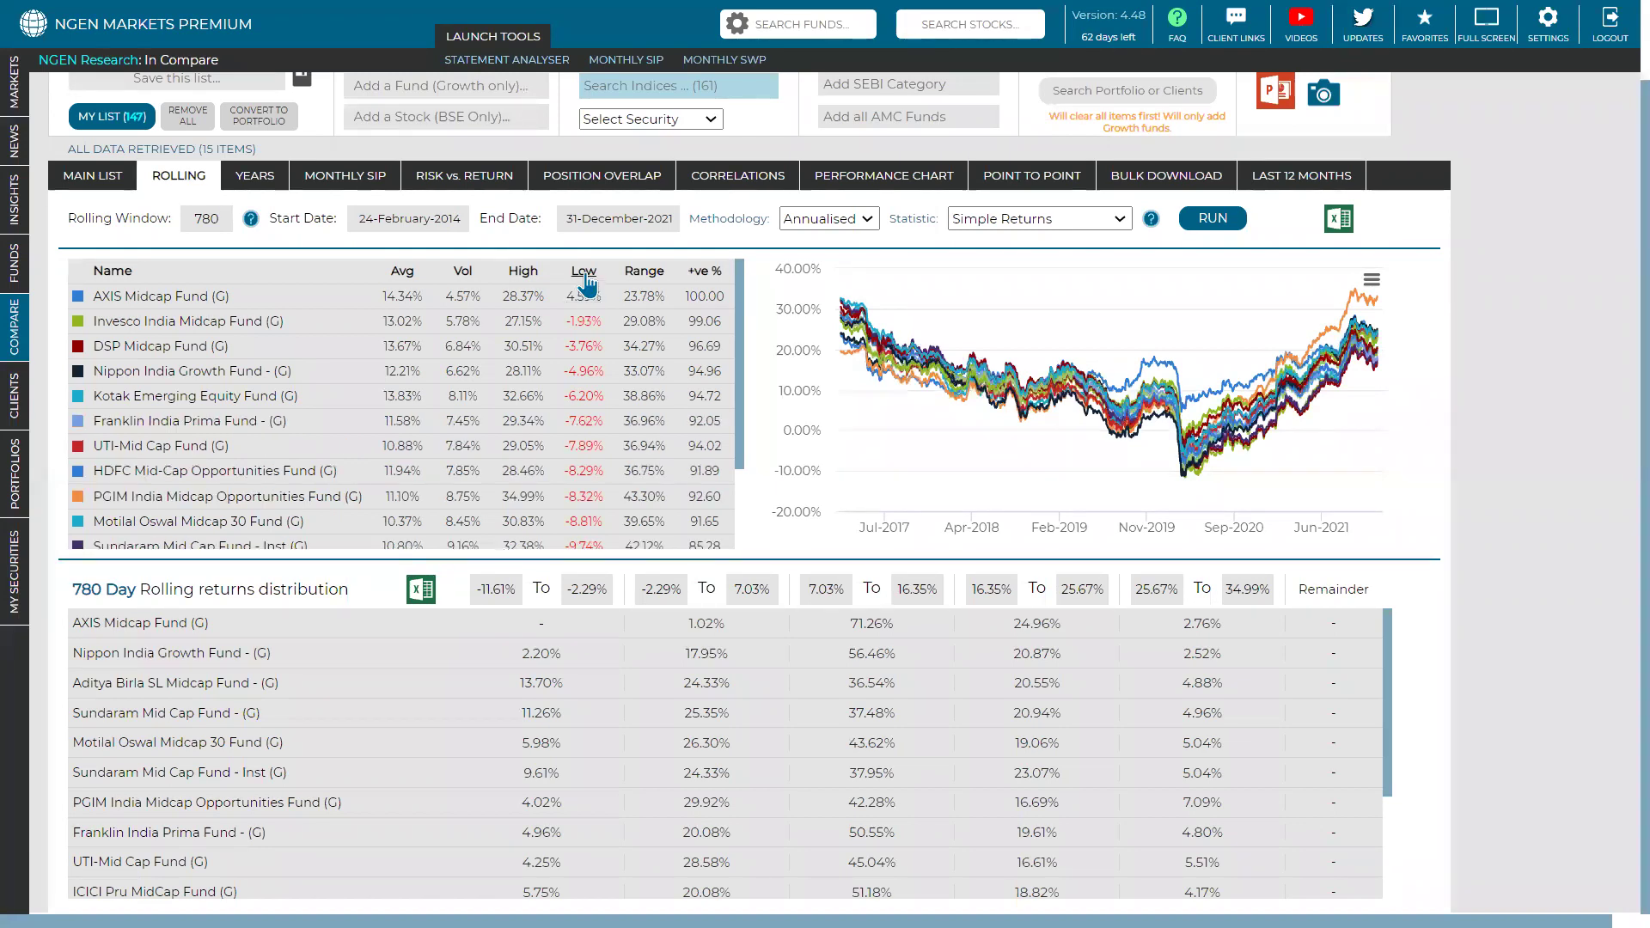
left_click(584, 274)
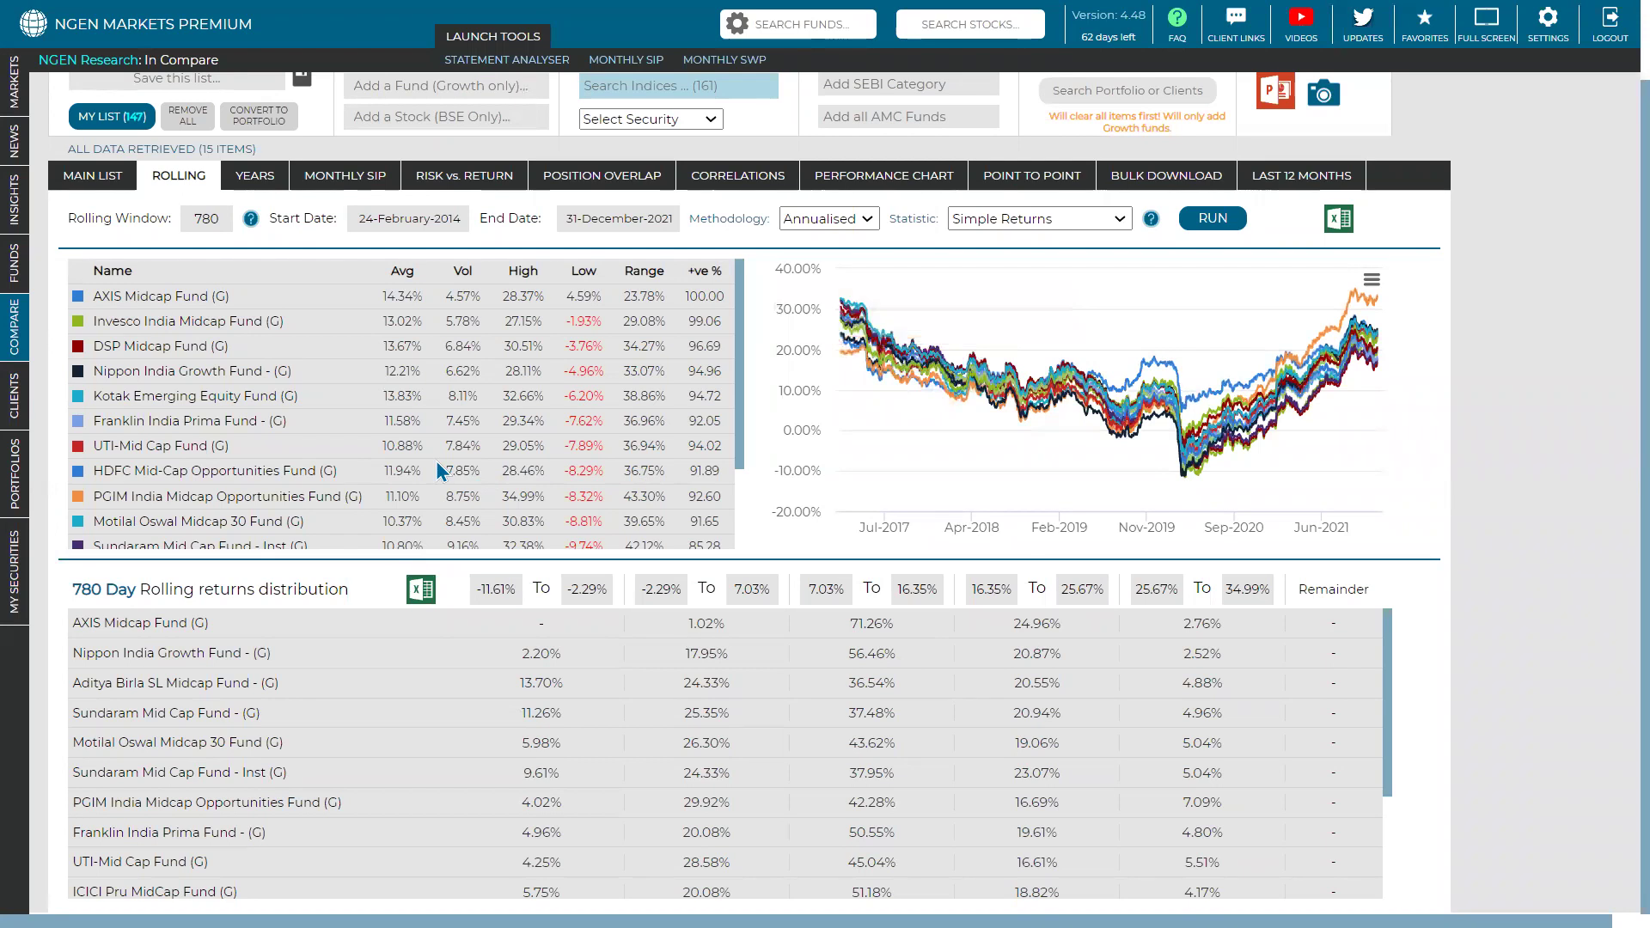
scroll(436, 461, "up", 1)
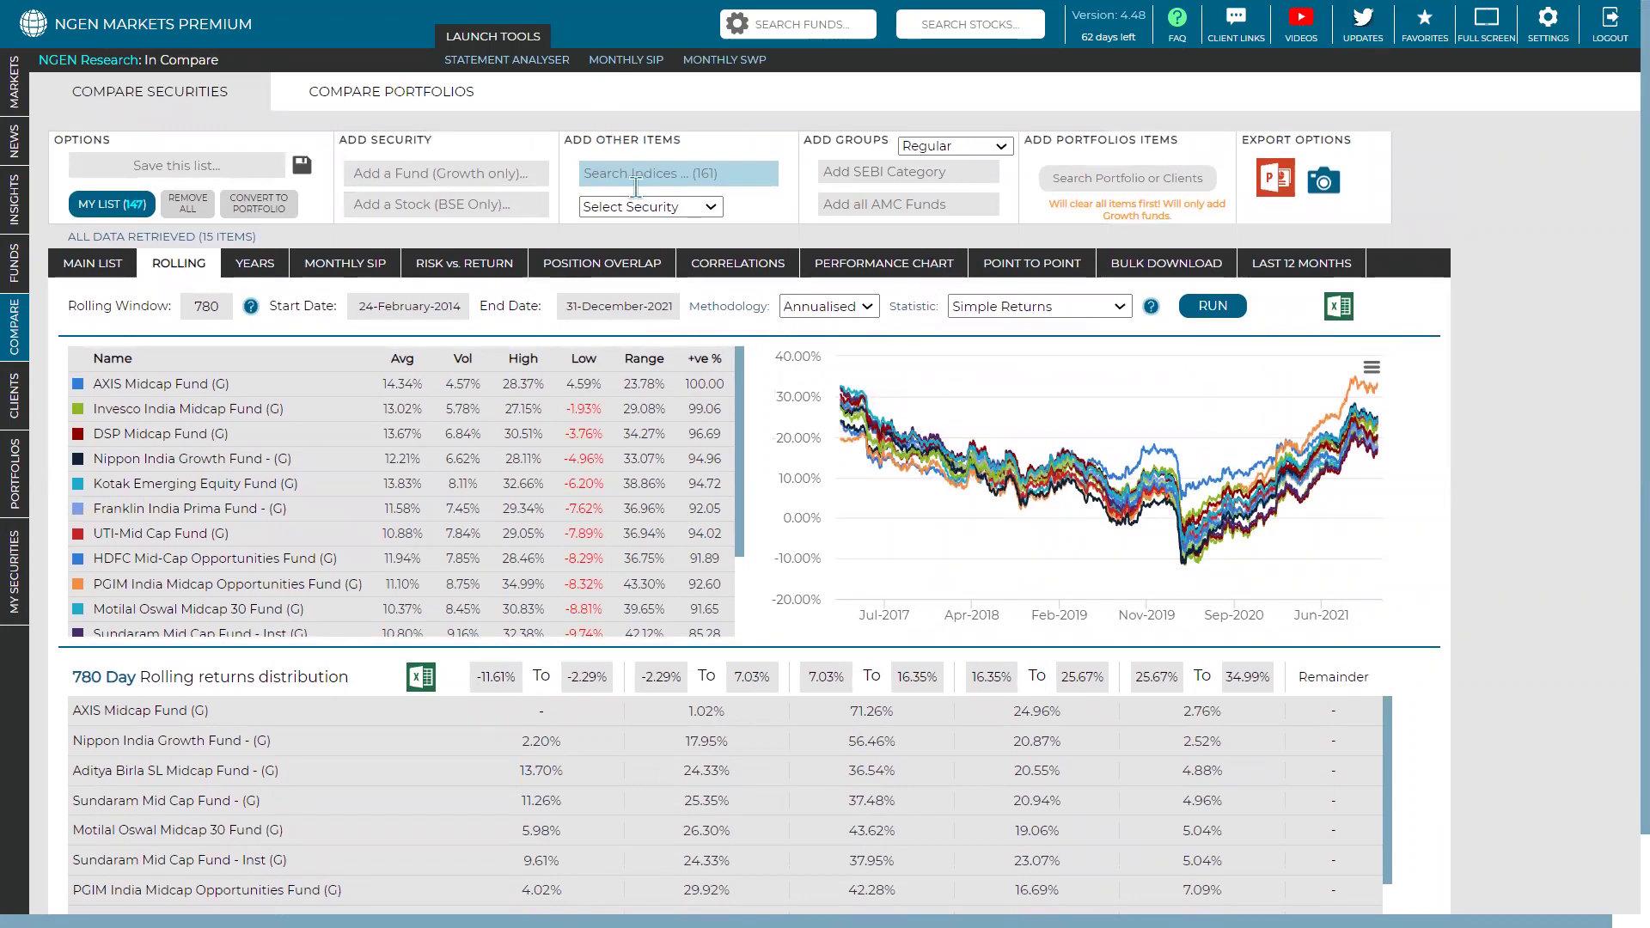
Search 'nifty mid' and add Nifty Midcap 100 to the comparison.
left_click(636, 174)
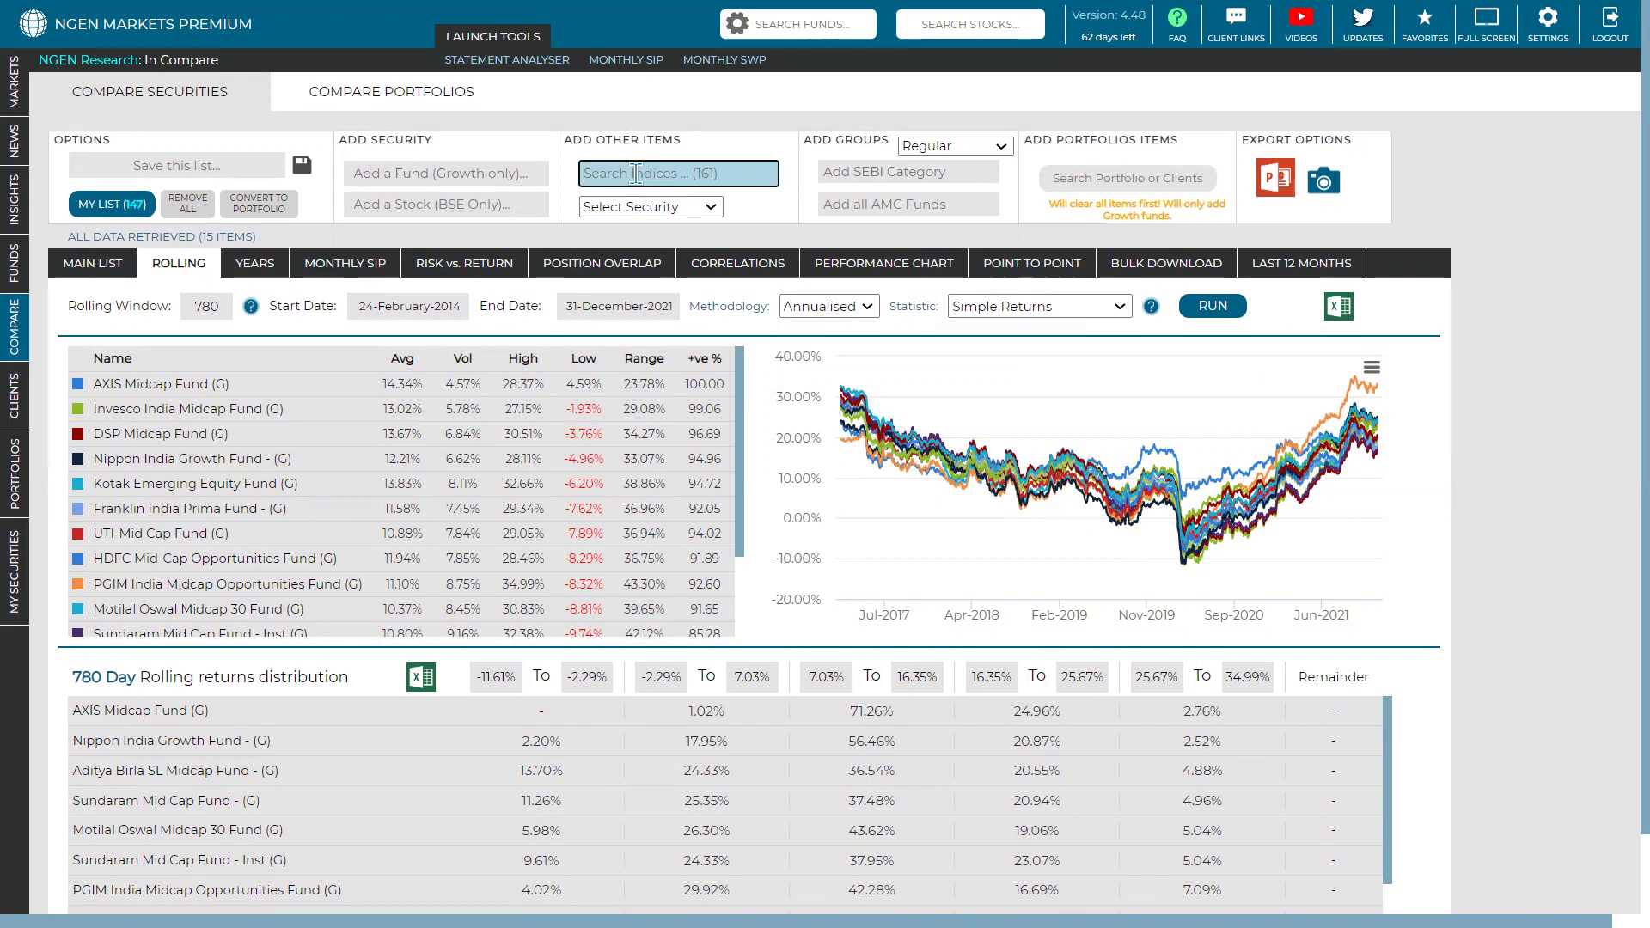
type("nif")
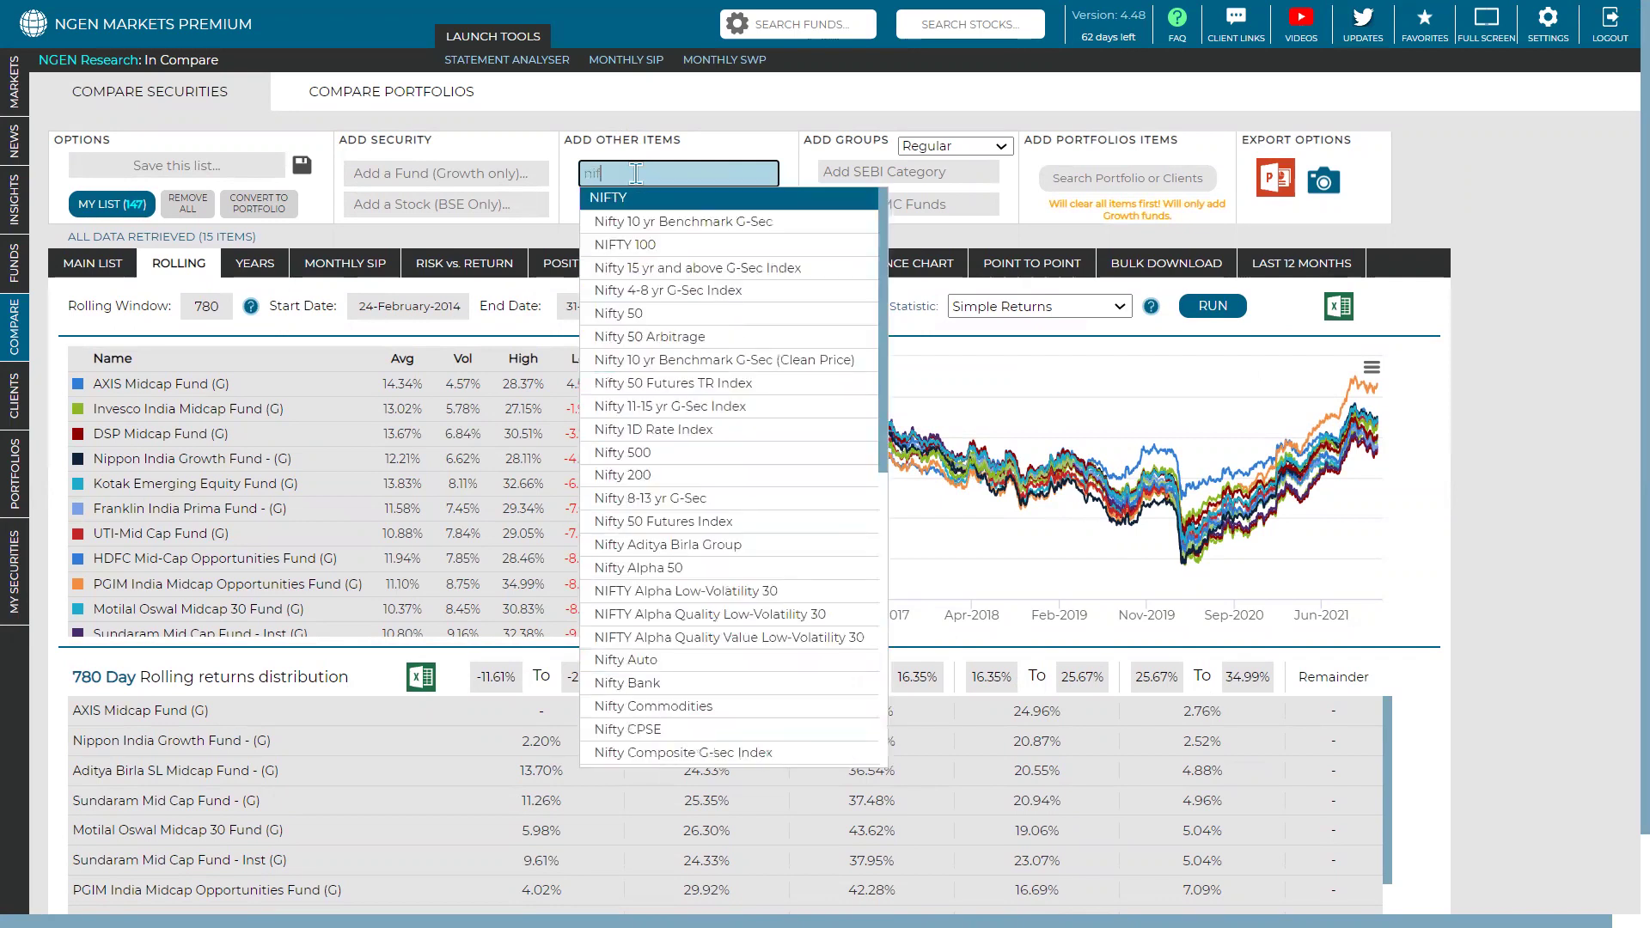
type("ty mid")
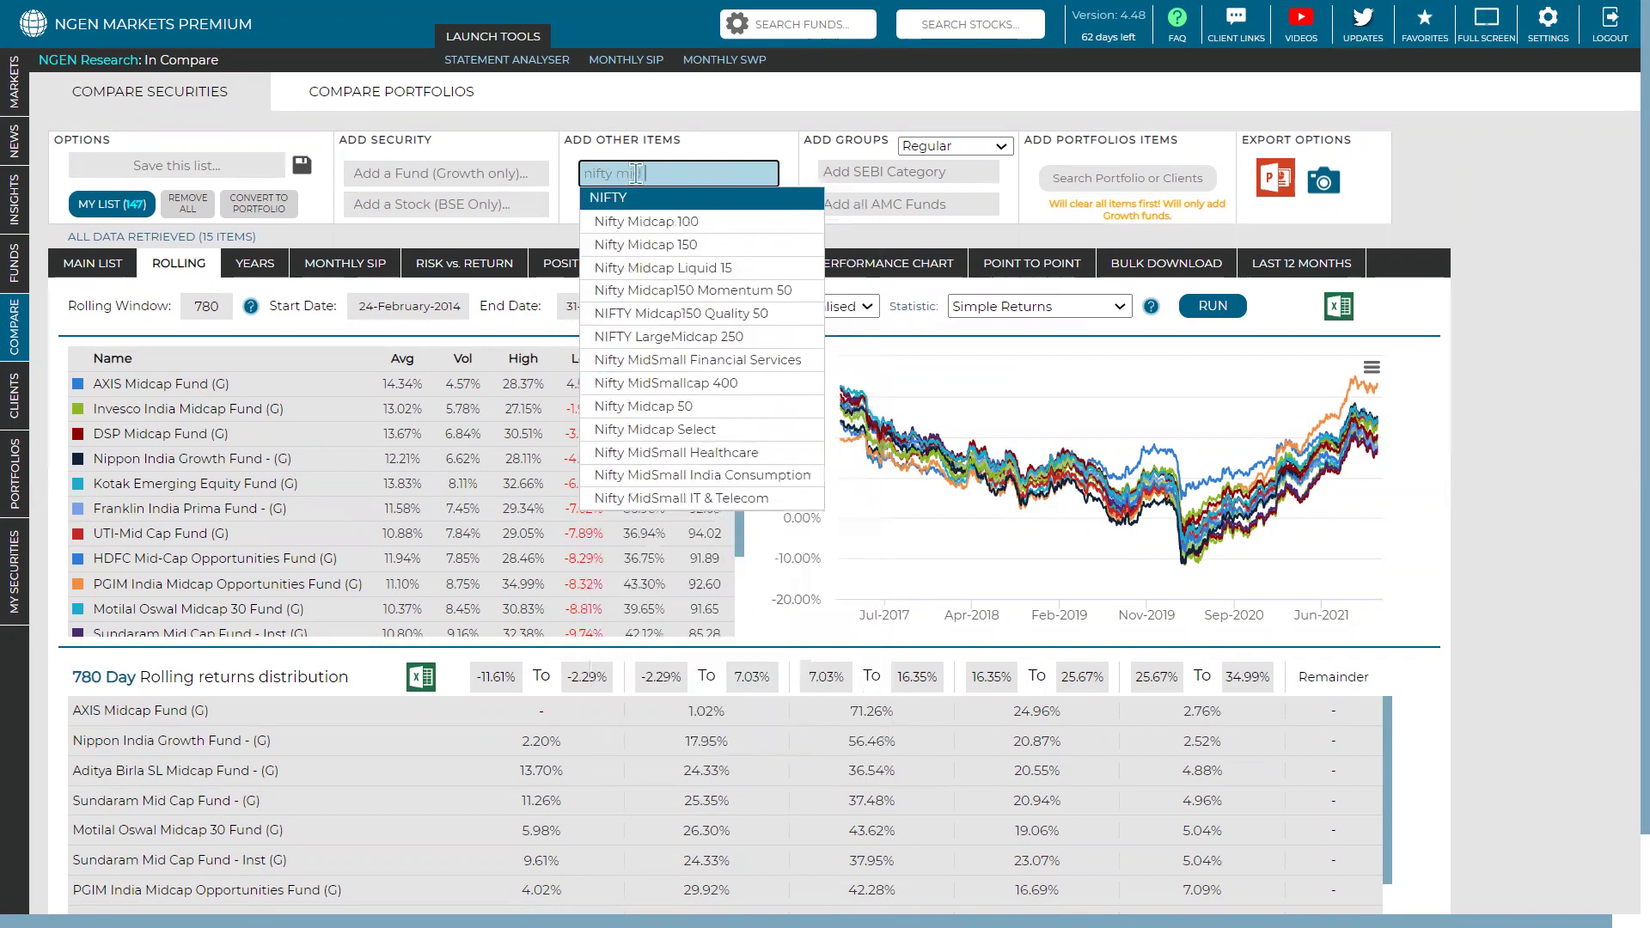
key("Down")
left_click(699, 220)
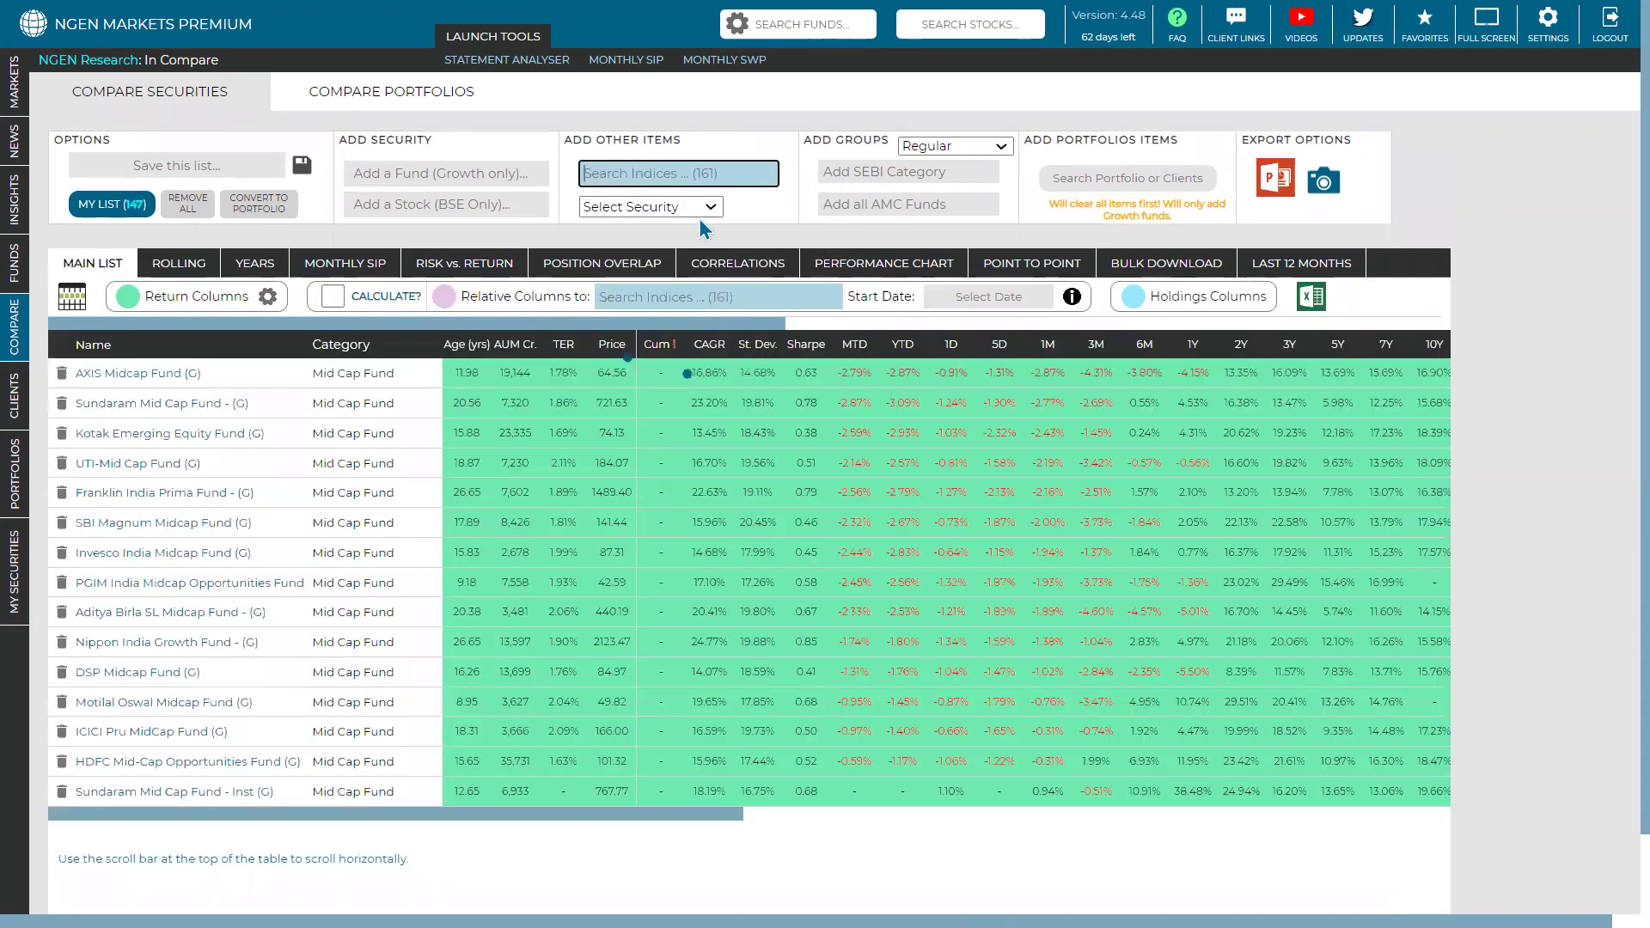
Back on the Rolling view, sort the 780-day table by Avg, then by Low.
left_click(177, 269)
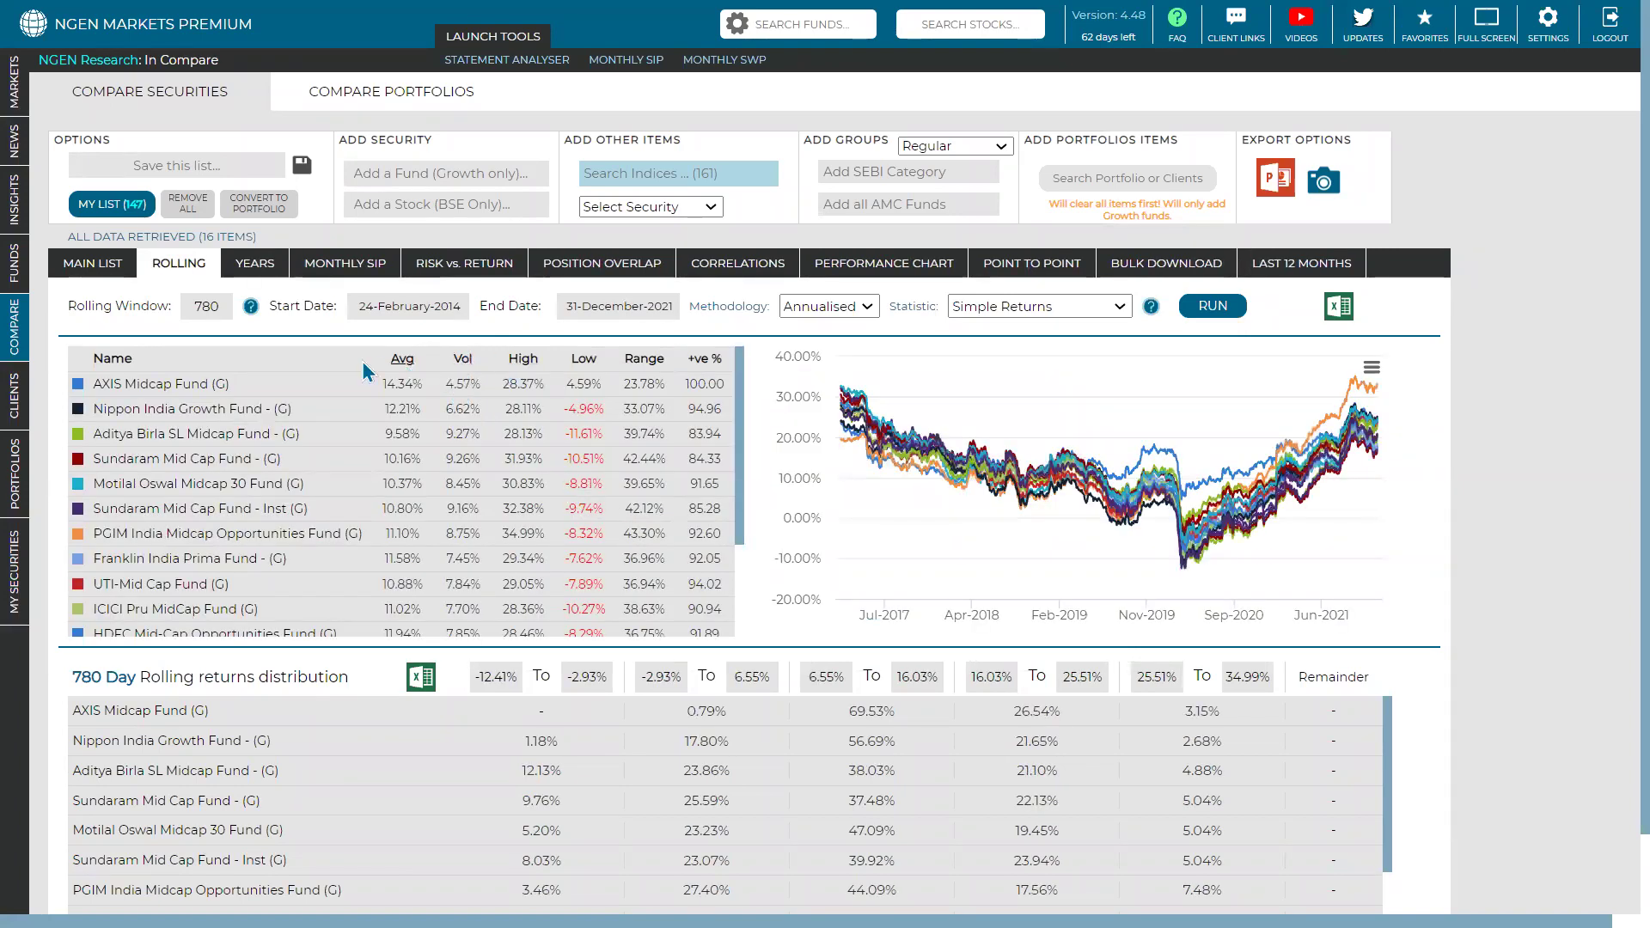
left_click(402, 360)
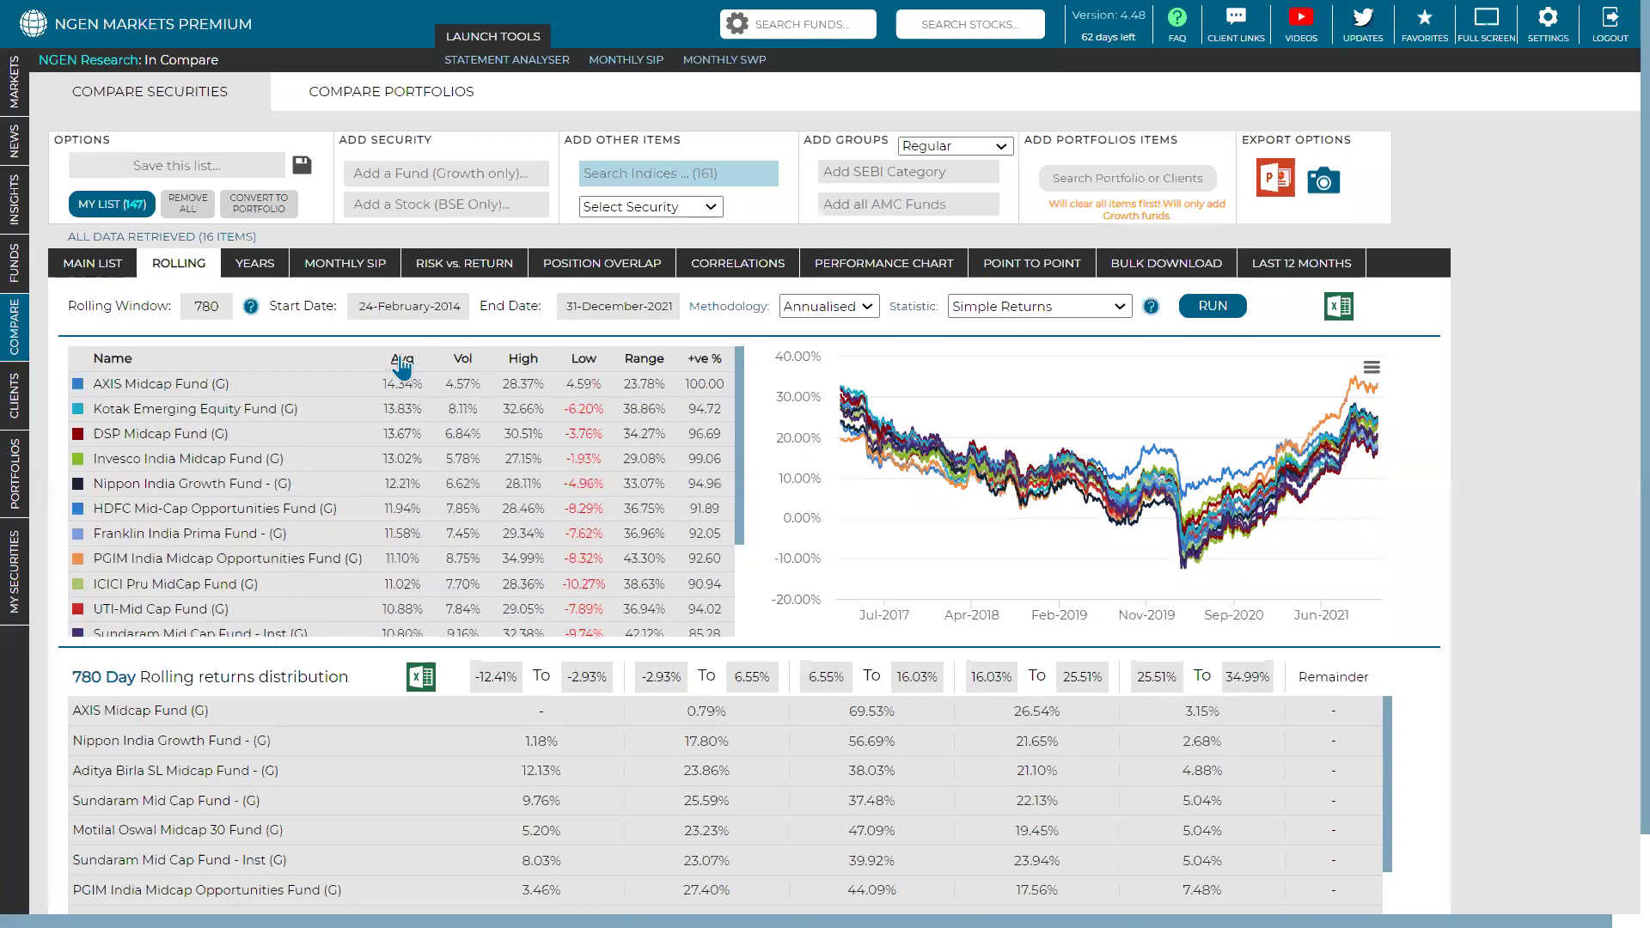
scroll(434, 454, "down", 2)
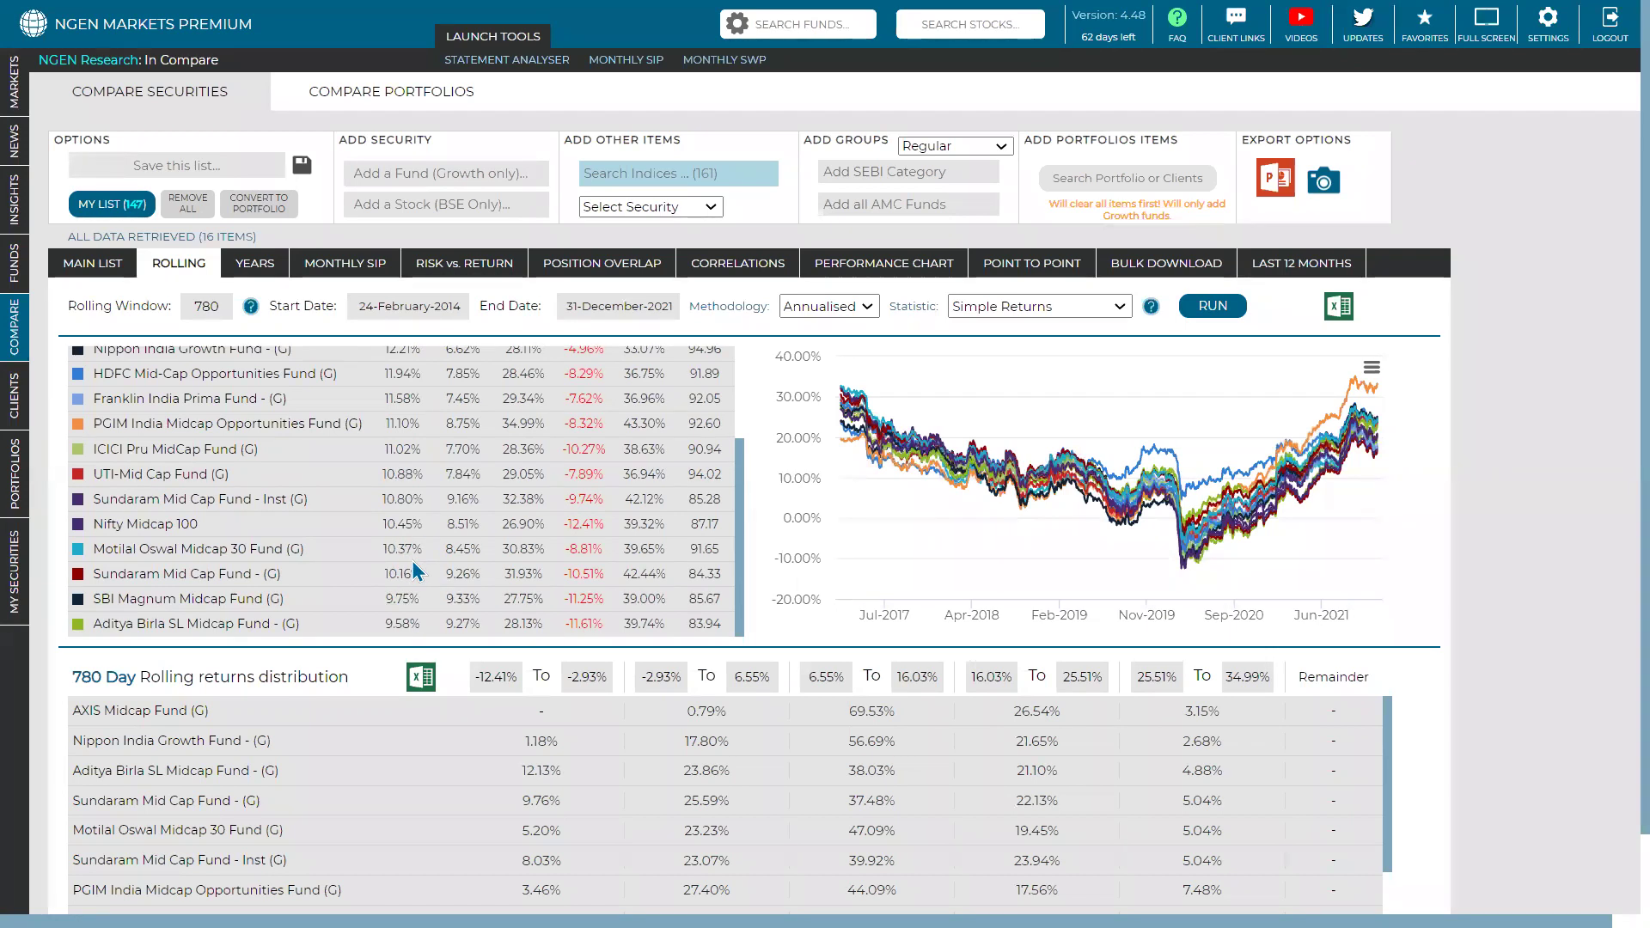
scroll(640, 524, "up", 3)
left_click(580, 367)
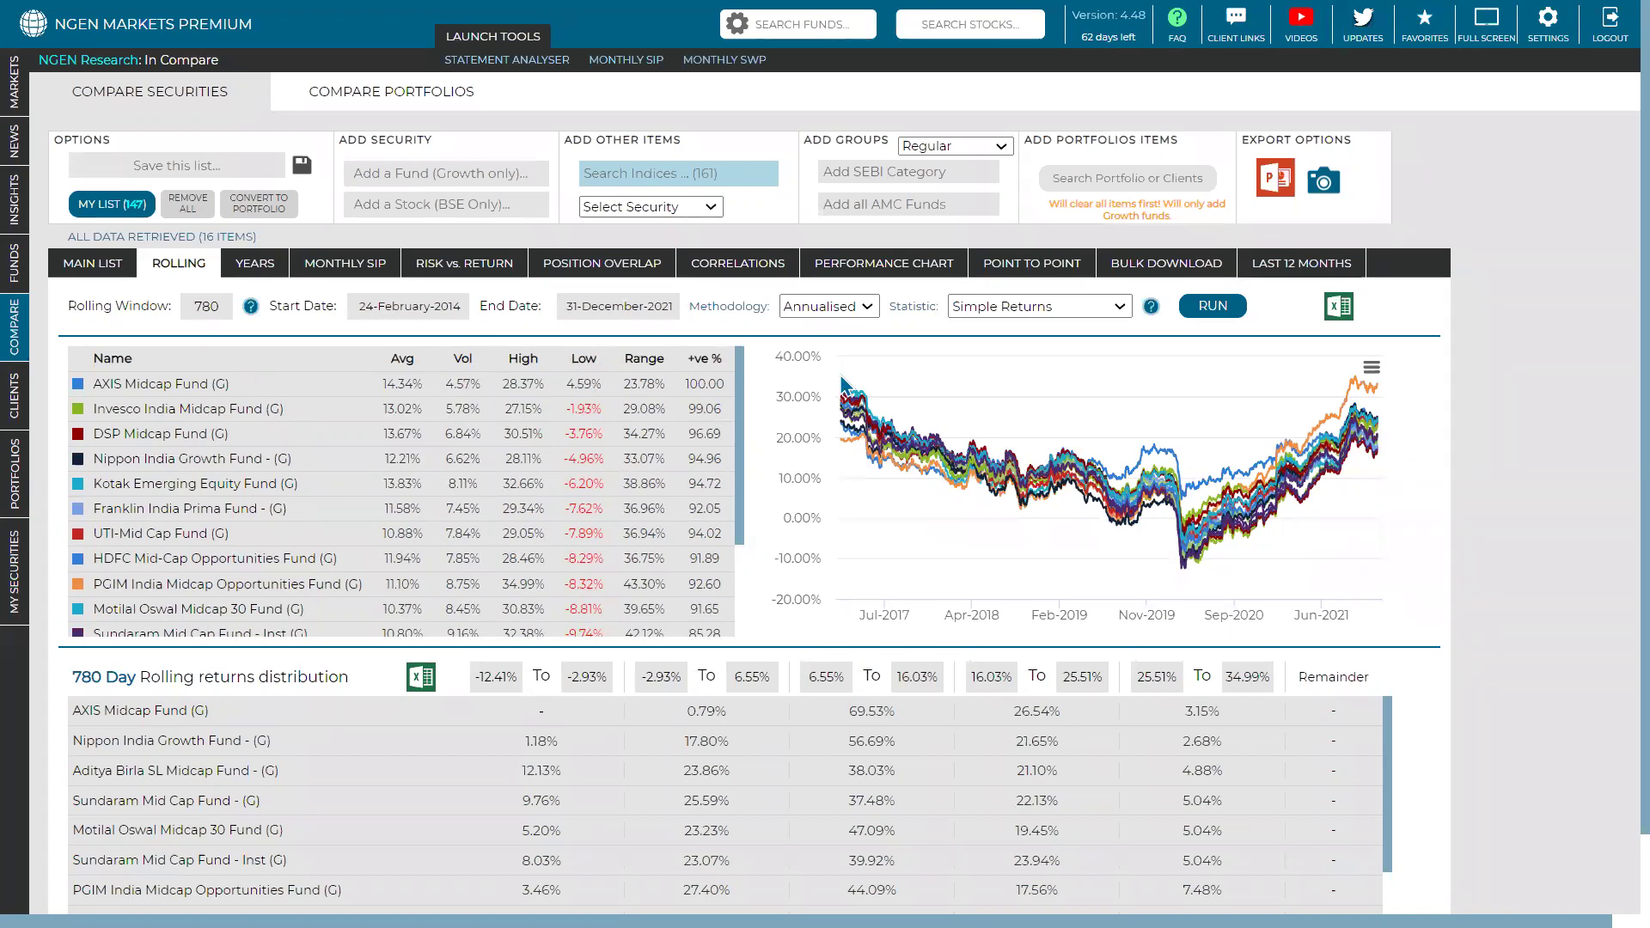
Switch the rolling statistic from Simple Returns to Volatility and rerun the 780-day analysis.
left_click(1027, 316)
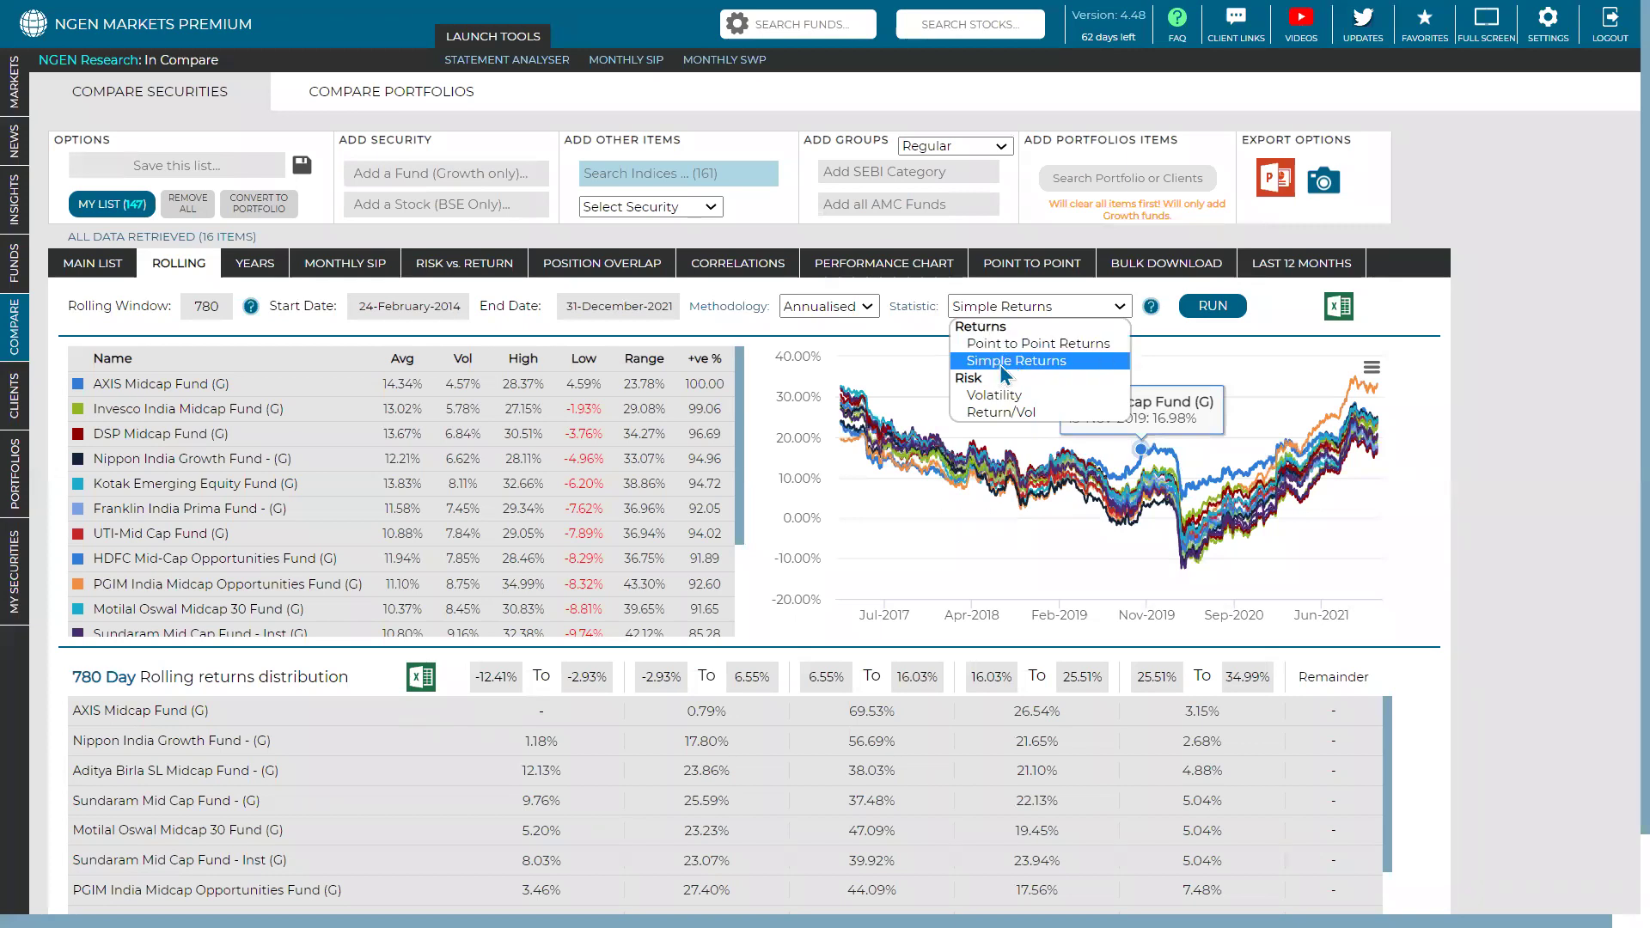
left_click(1538, 414)
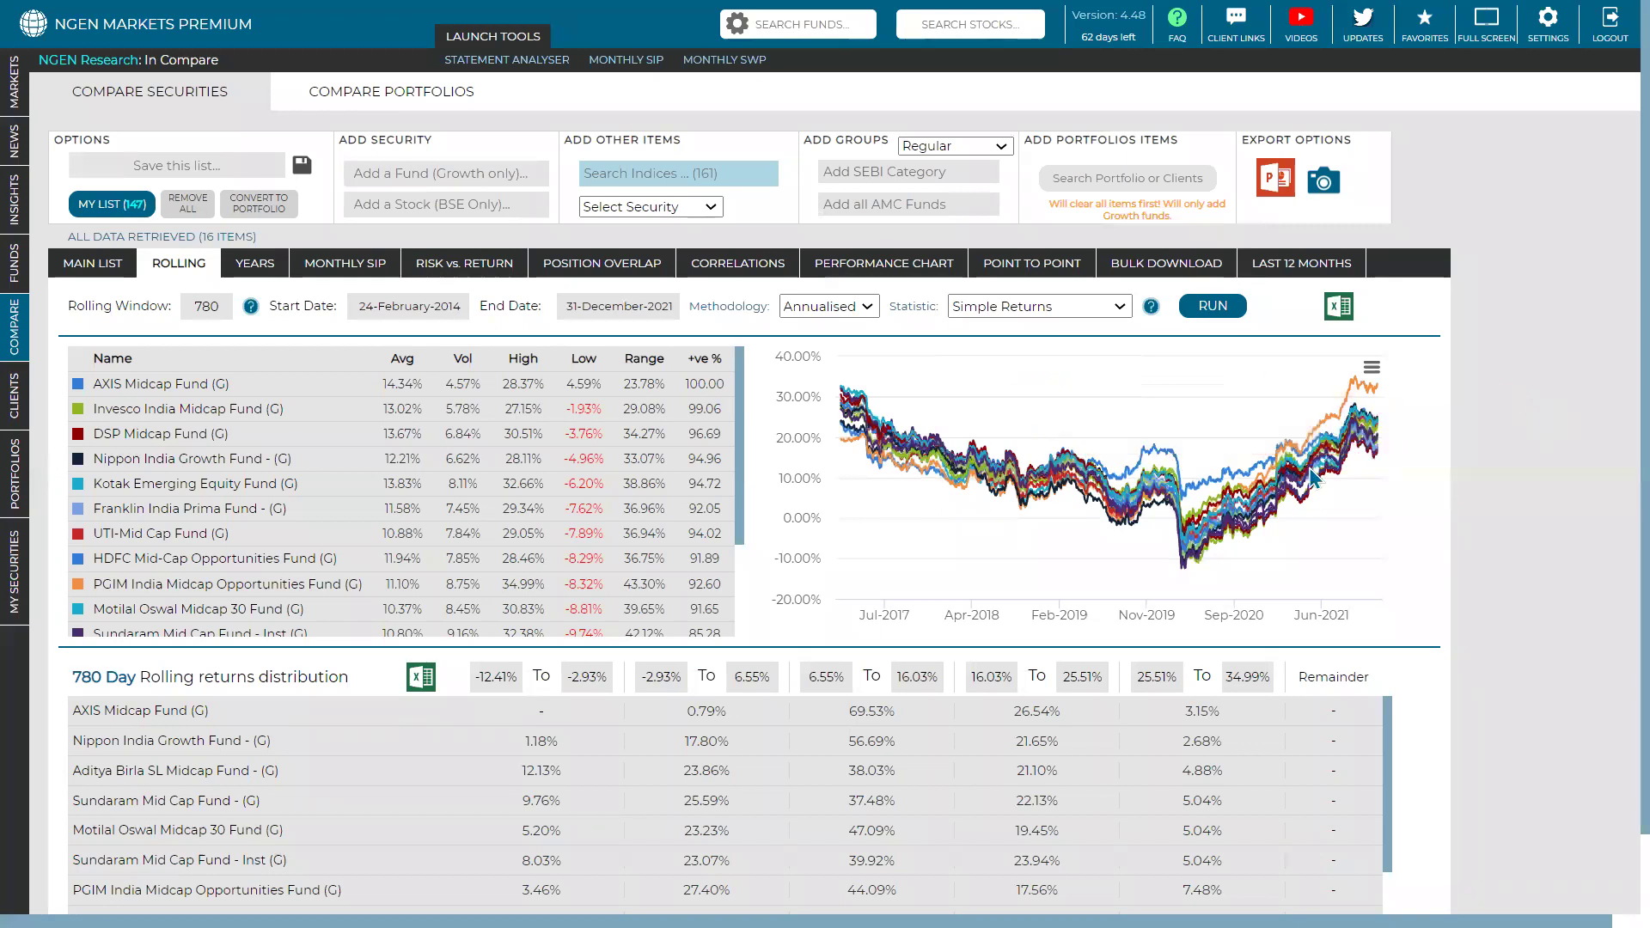
mouse_move(1211, 487)
left_click(1022, 307)
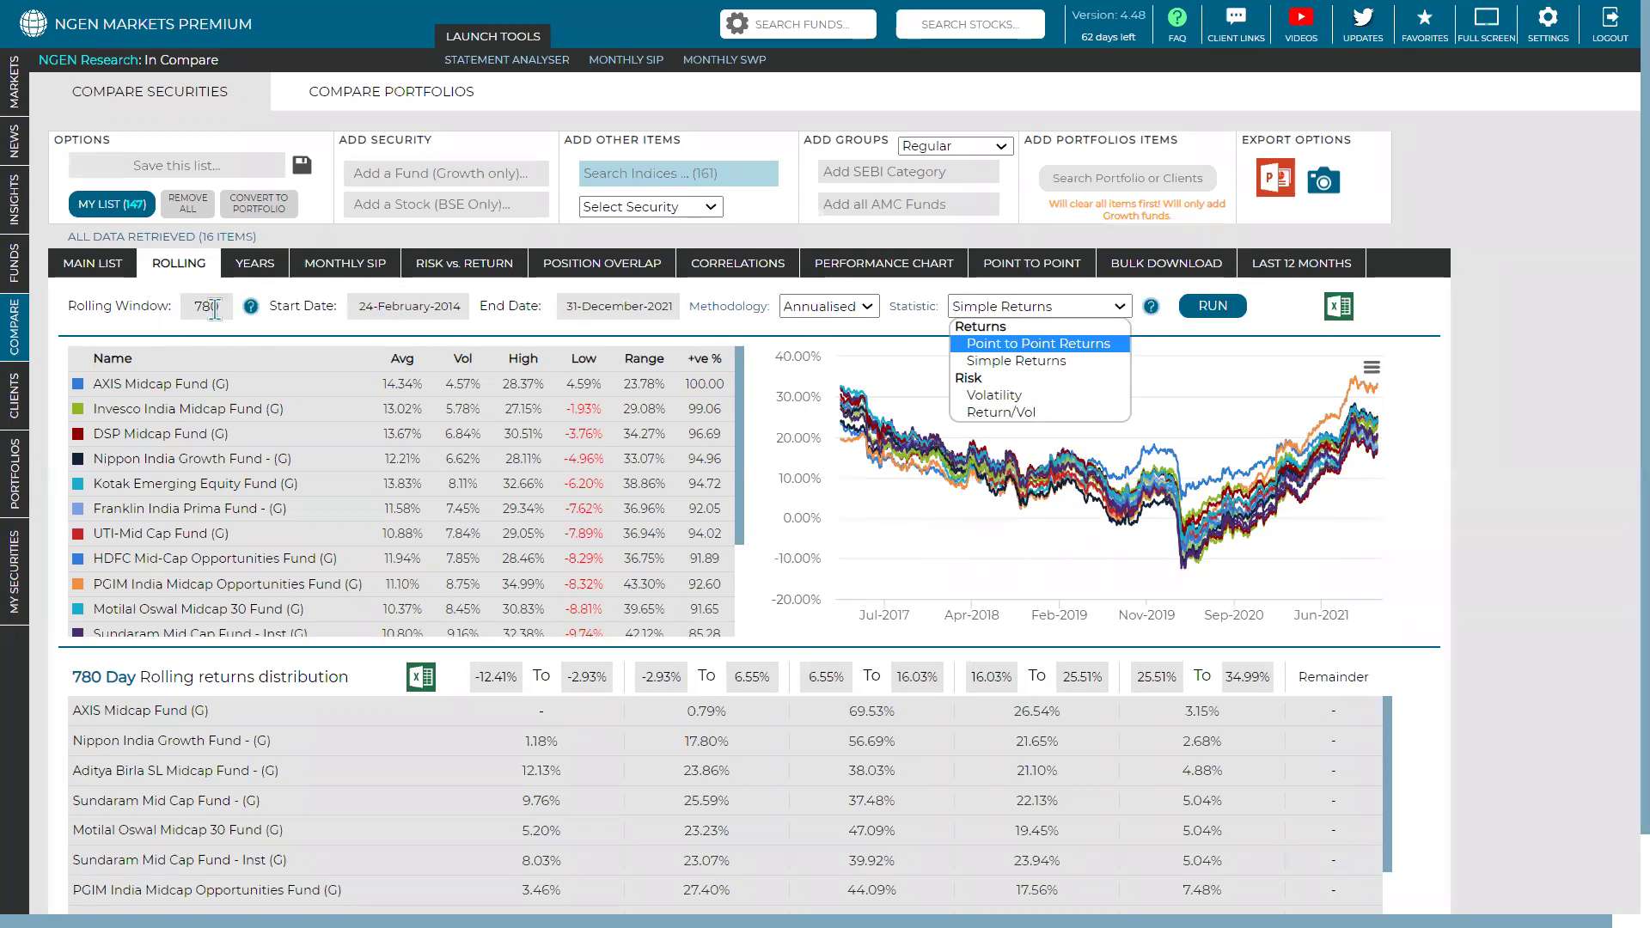
left_click(1120, 307)
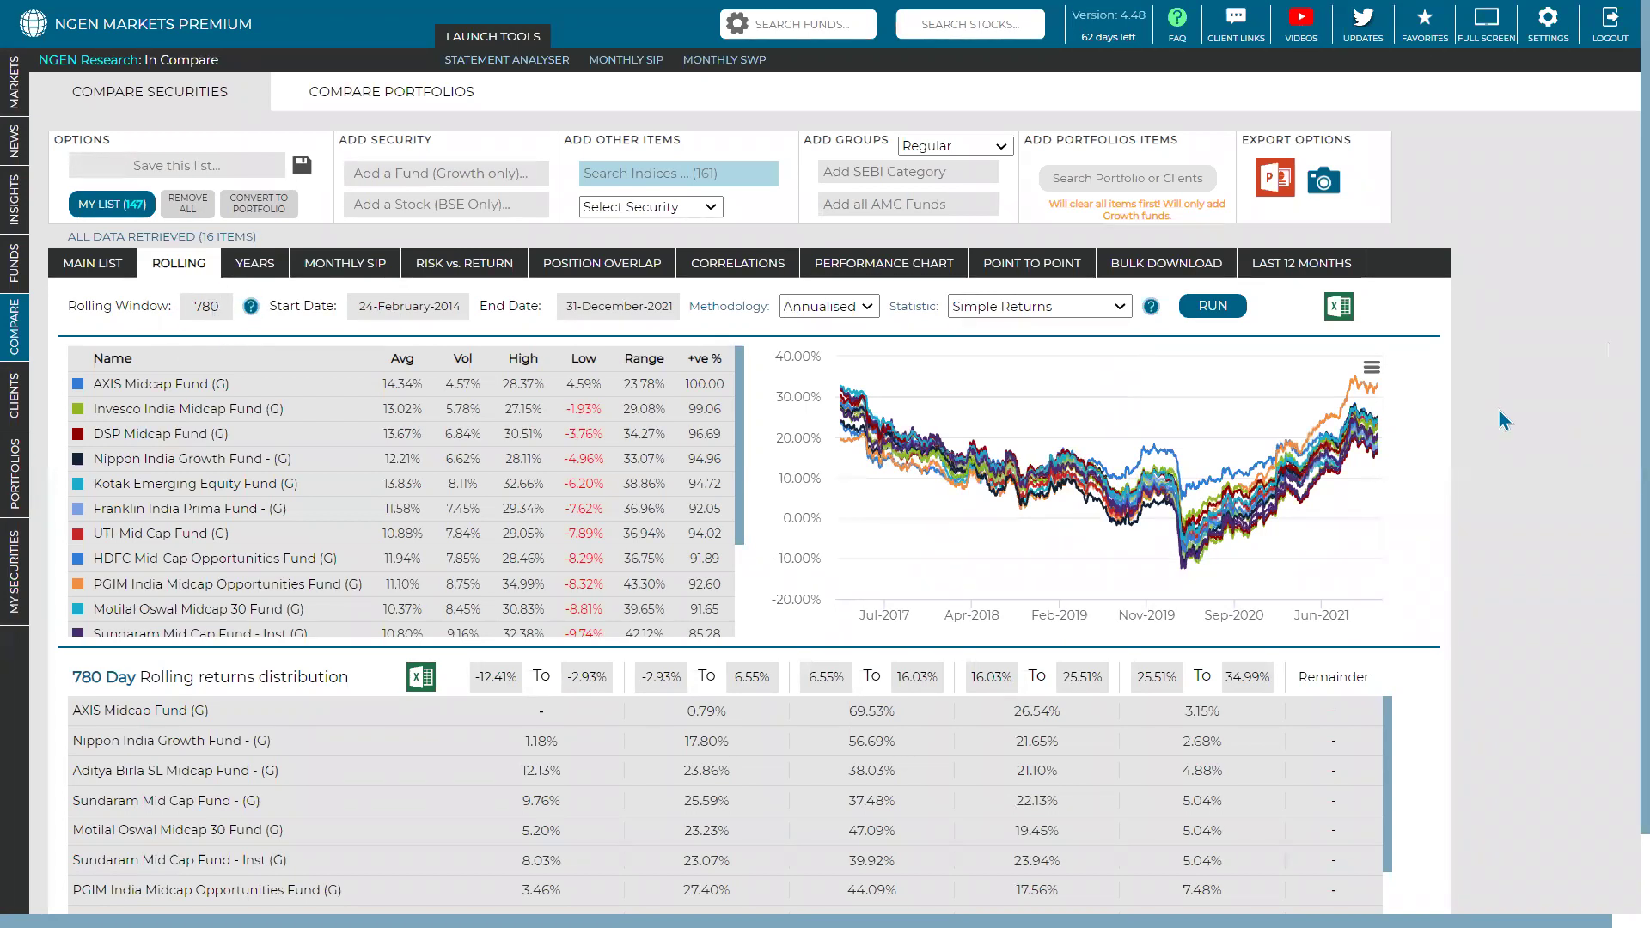
left_click(1118, 309)
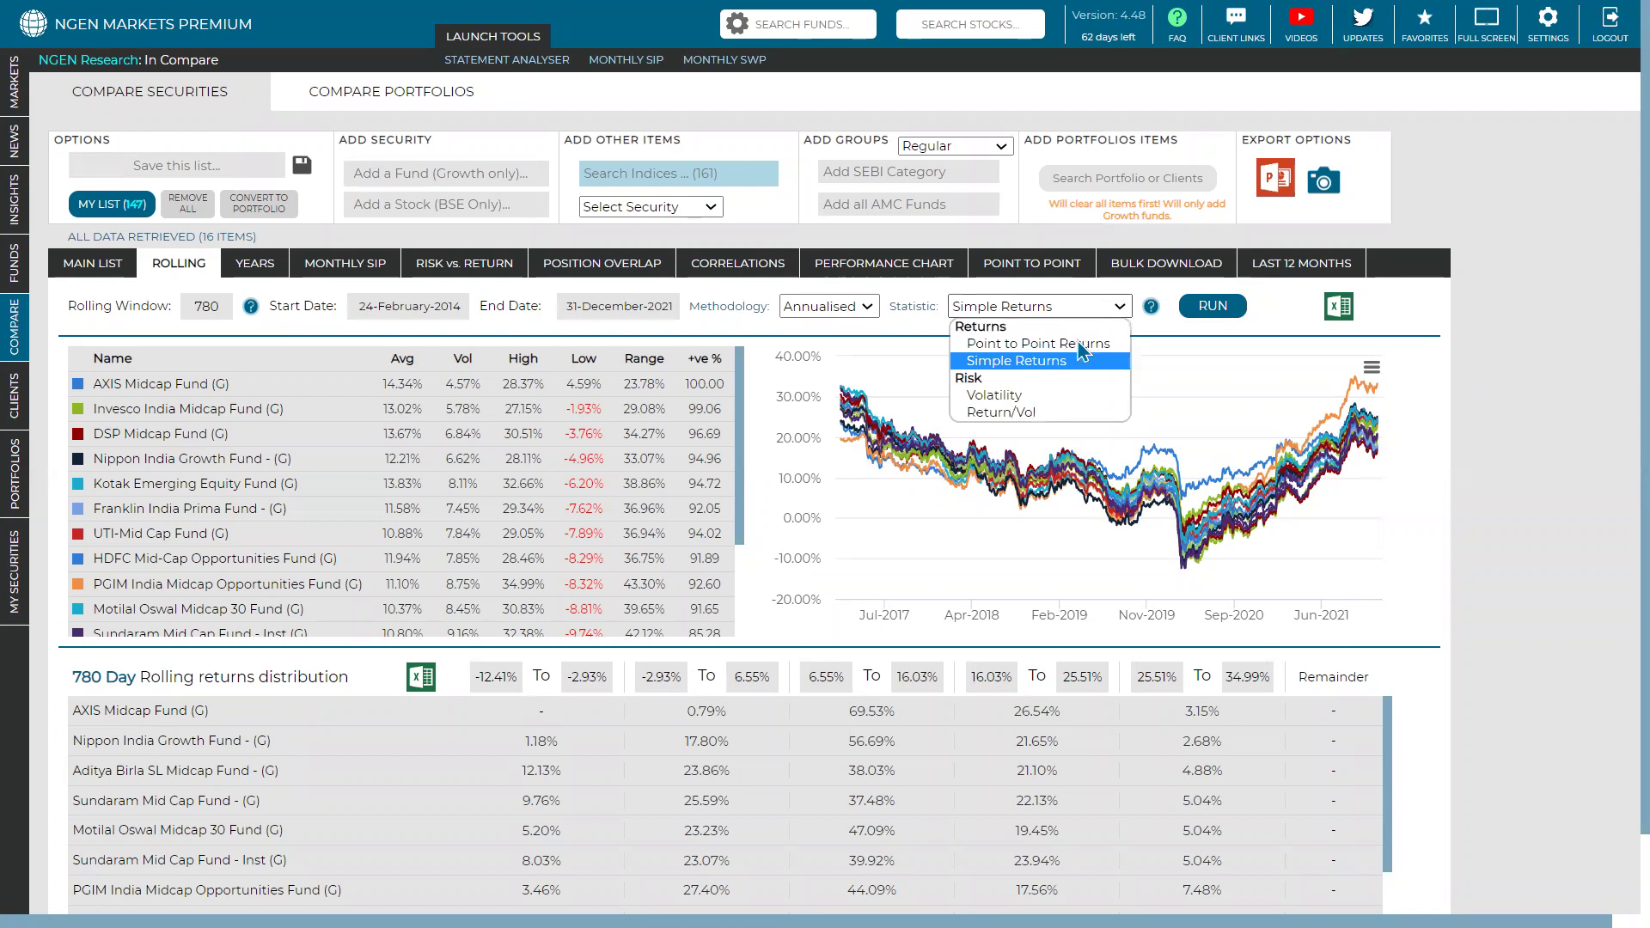
left_click(1045, 397)
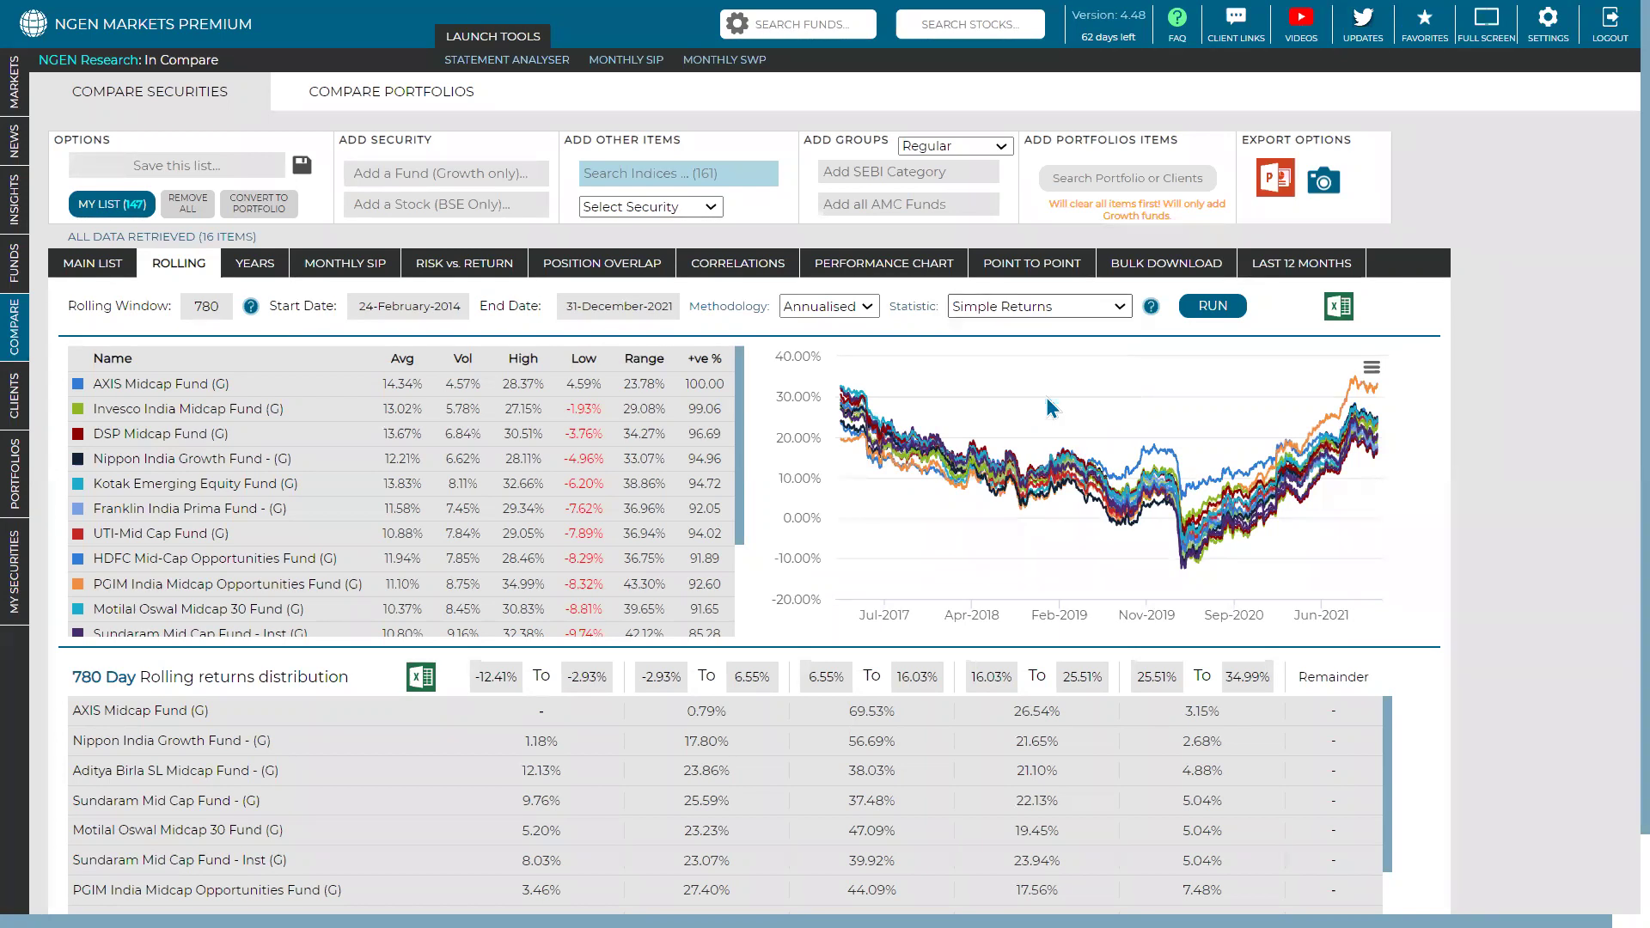
left_click(1234, 312)
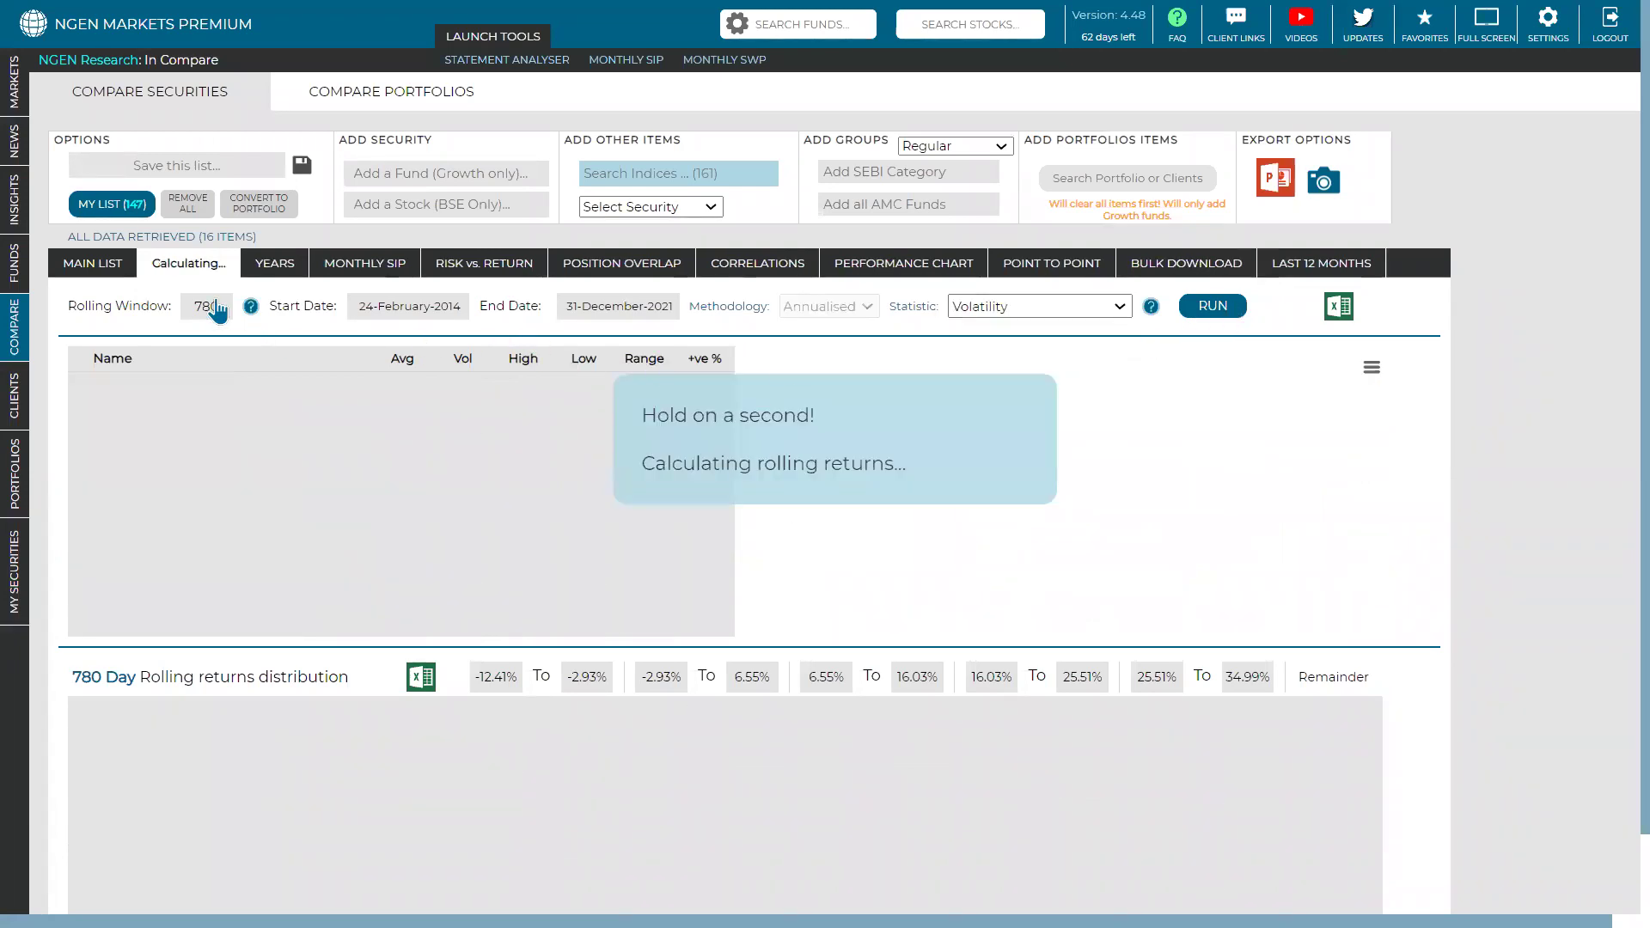
Replace the 780-day rolling window with 260 and rerun the volatility analysis.
left_click(171, 306)
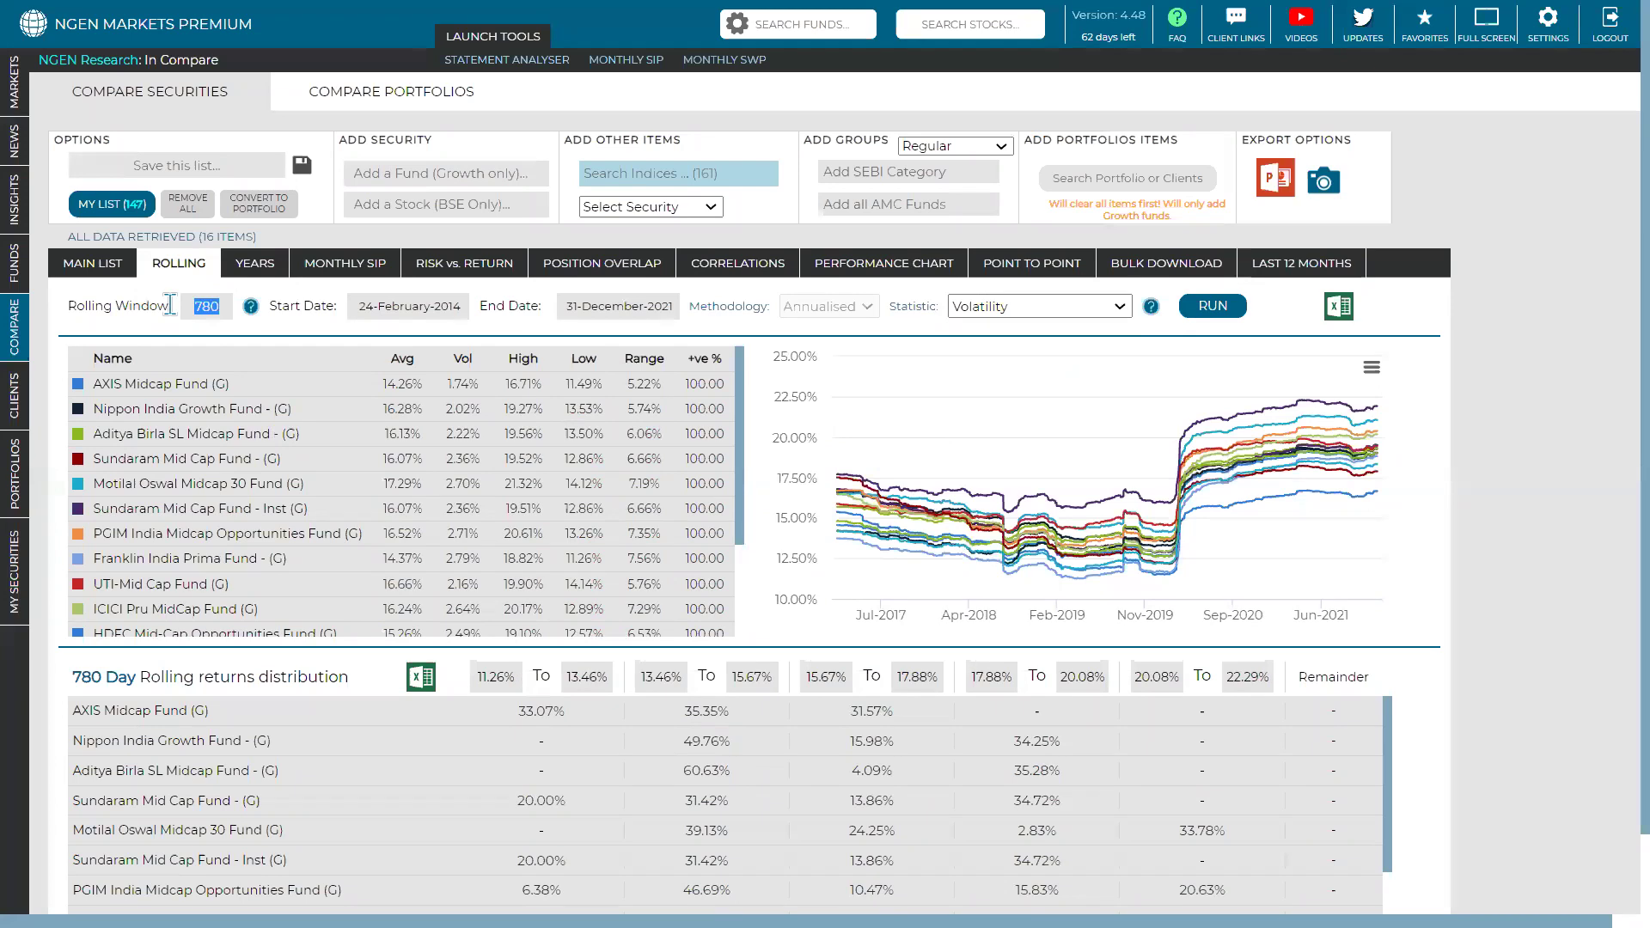
type("260")
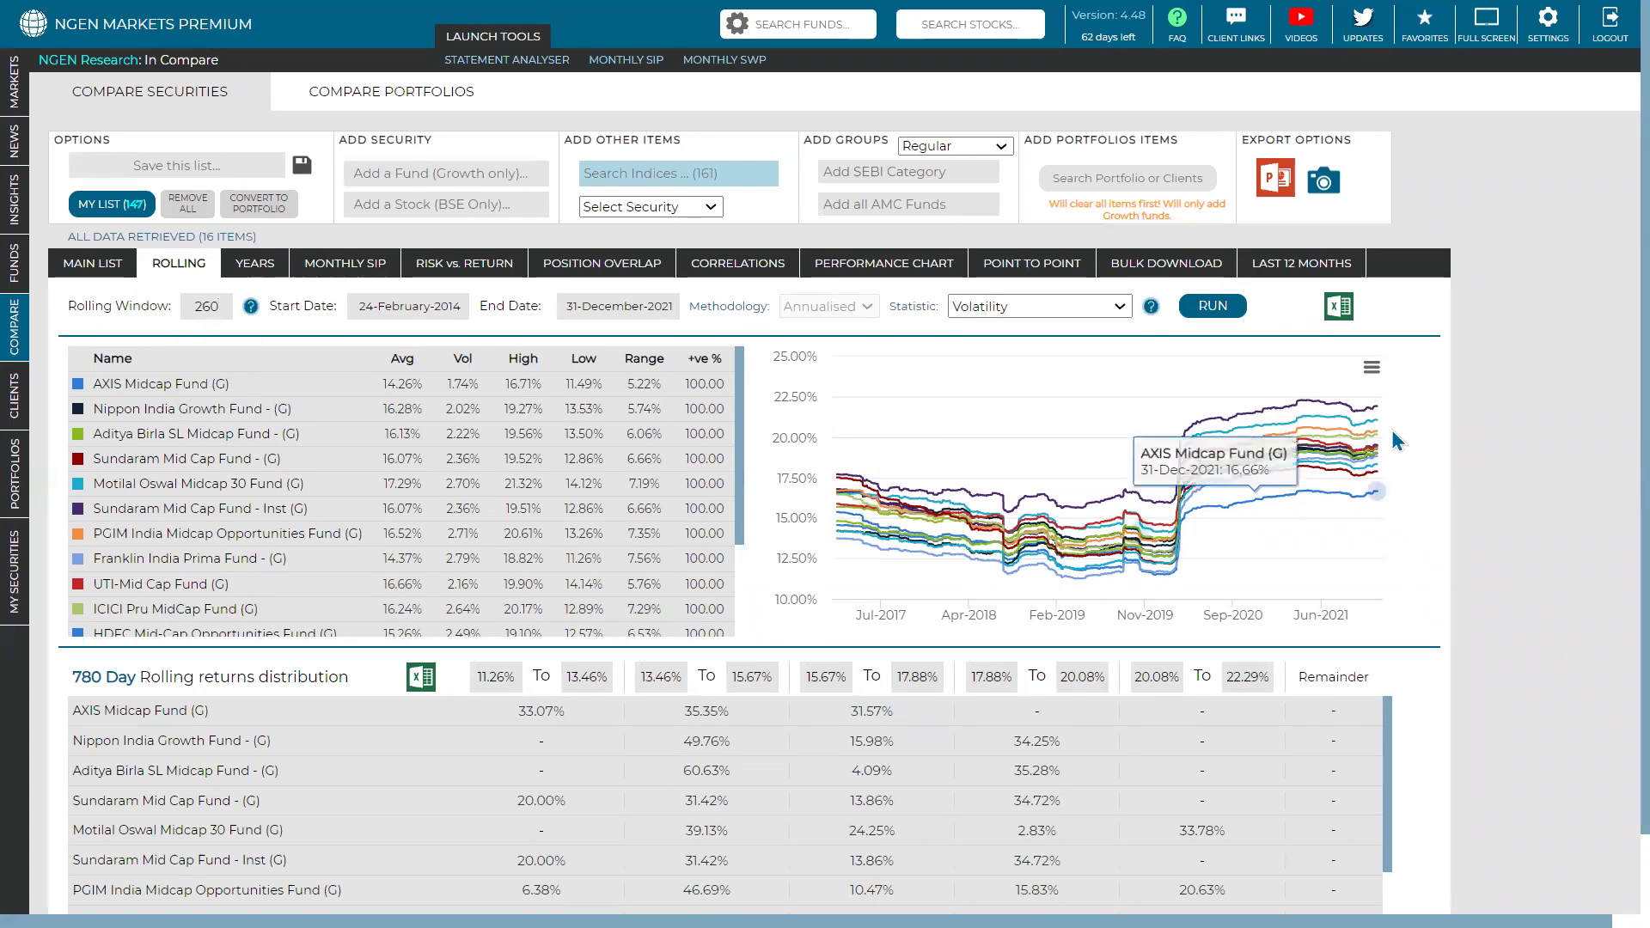
left_click(1213, 306)
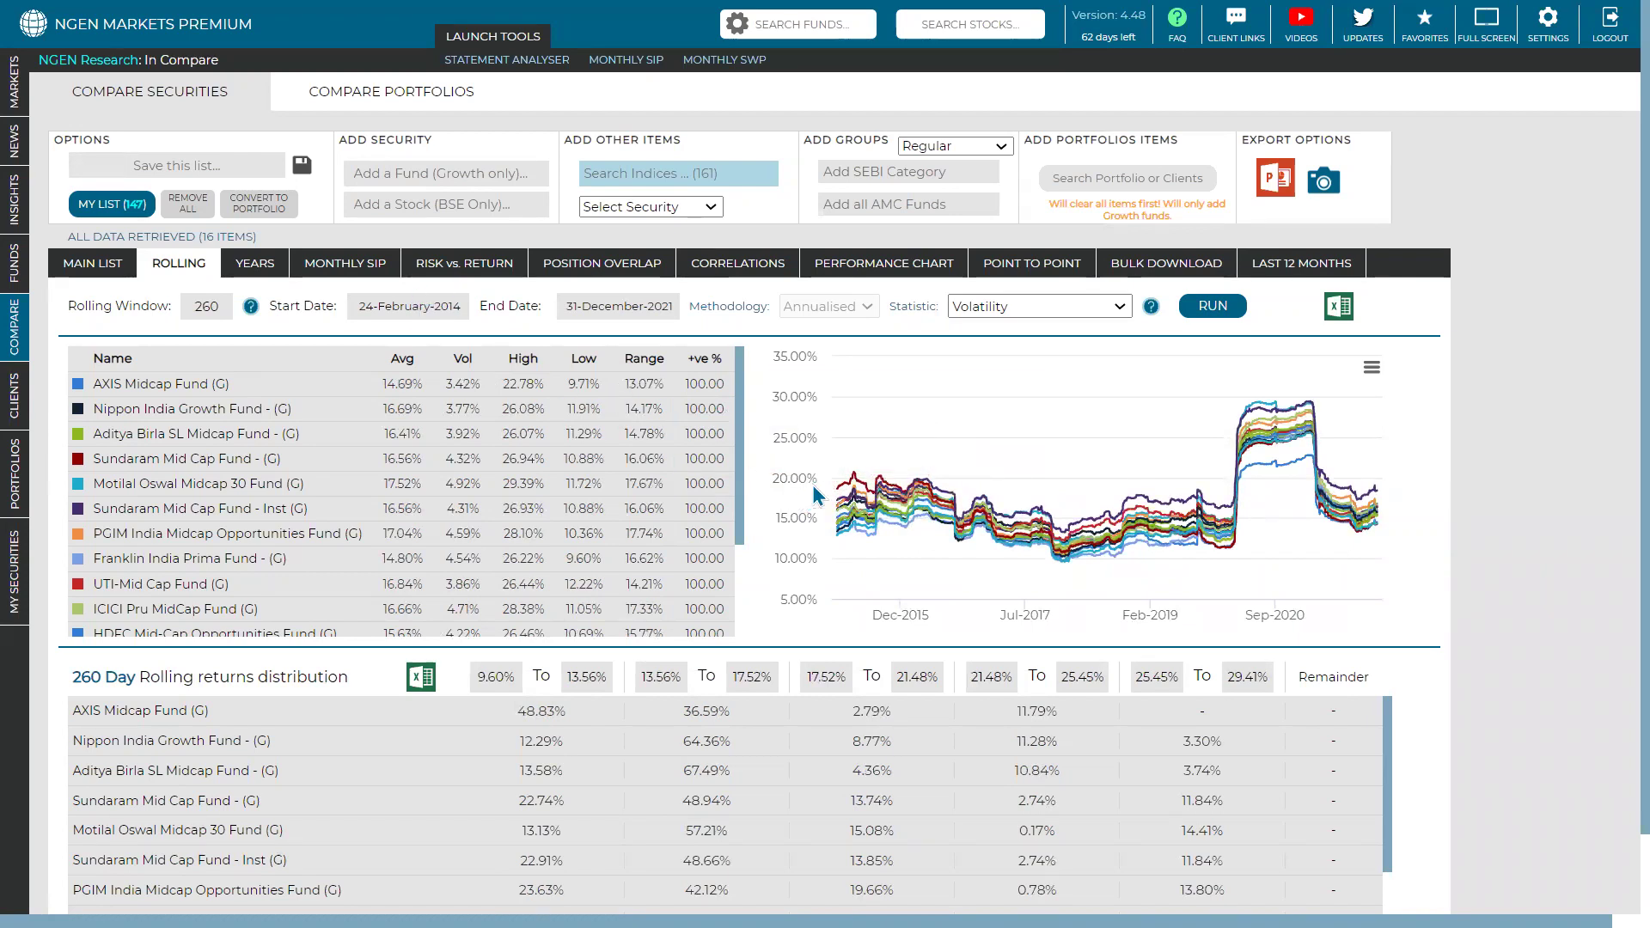
mouse_move(840, 490)
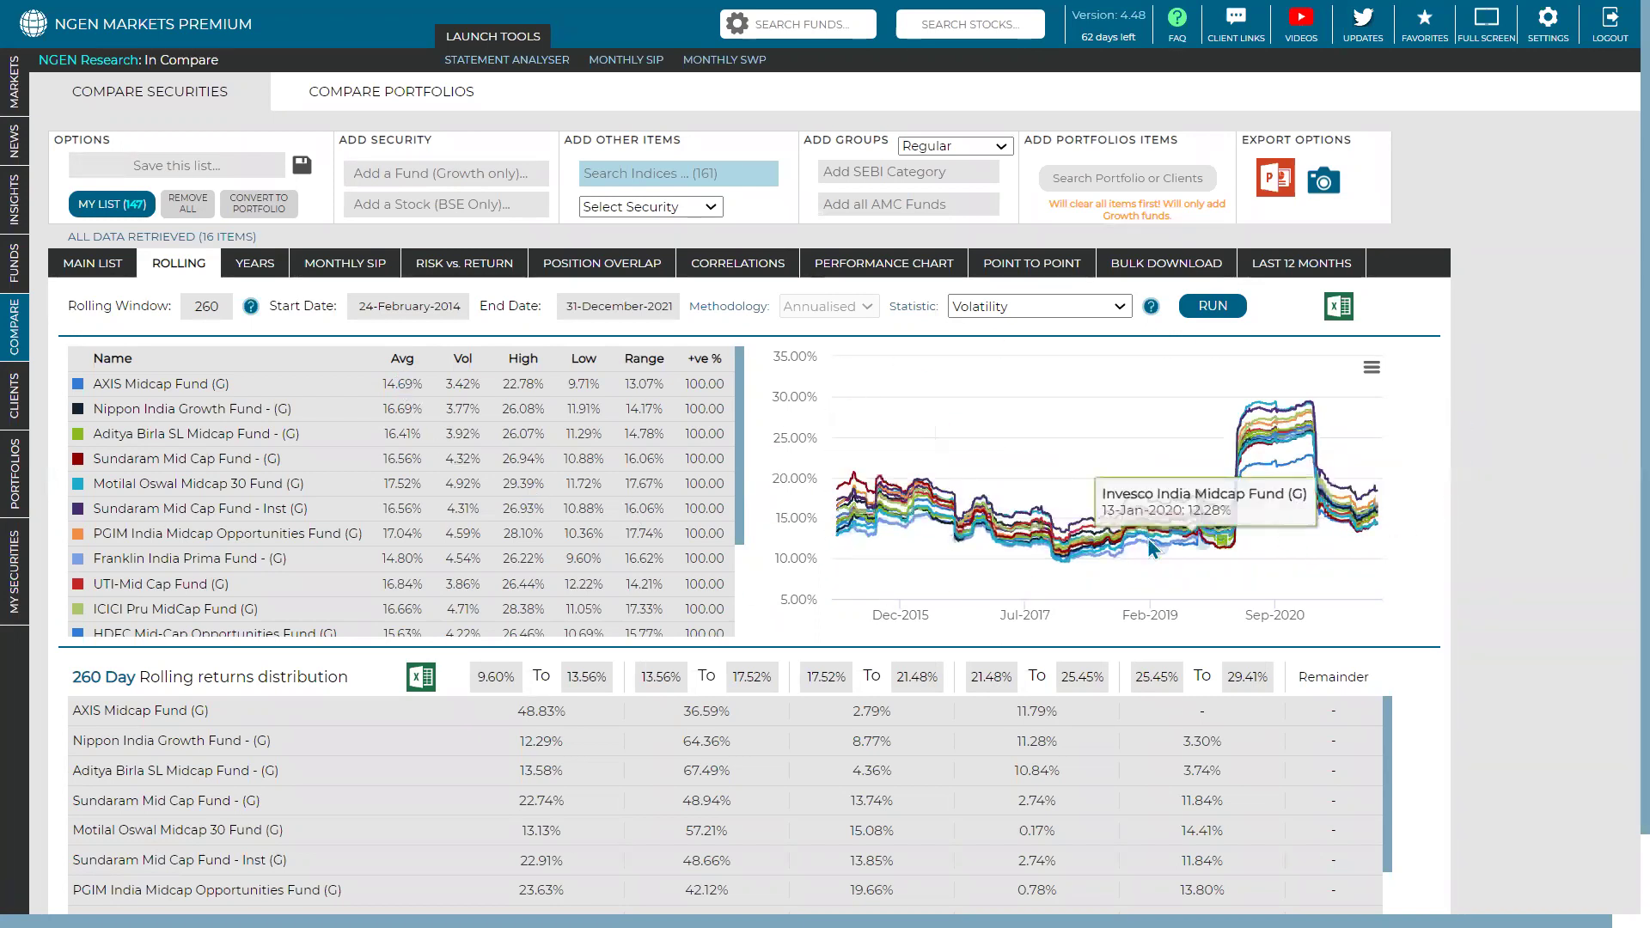
Sort the 260-day volatility fund table by Avg, then by Vol, trying both orders.
left_click(409, 364)
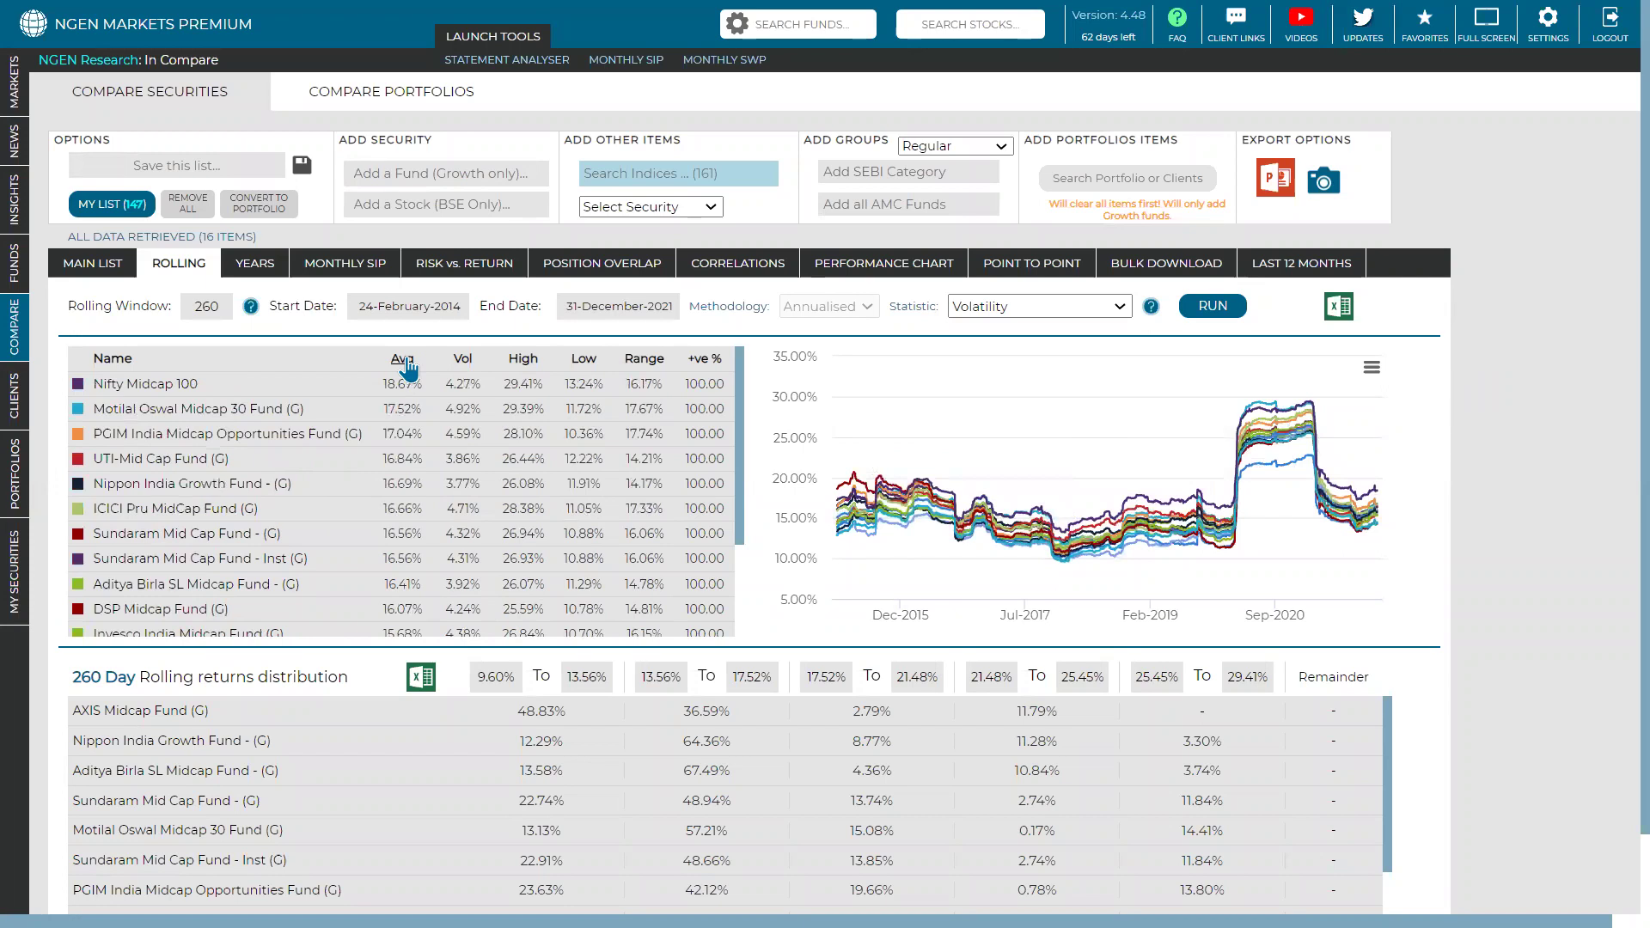
left_click(409, 364)
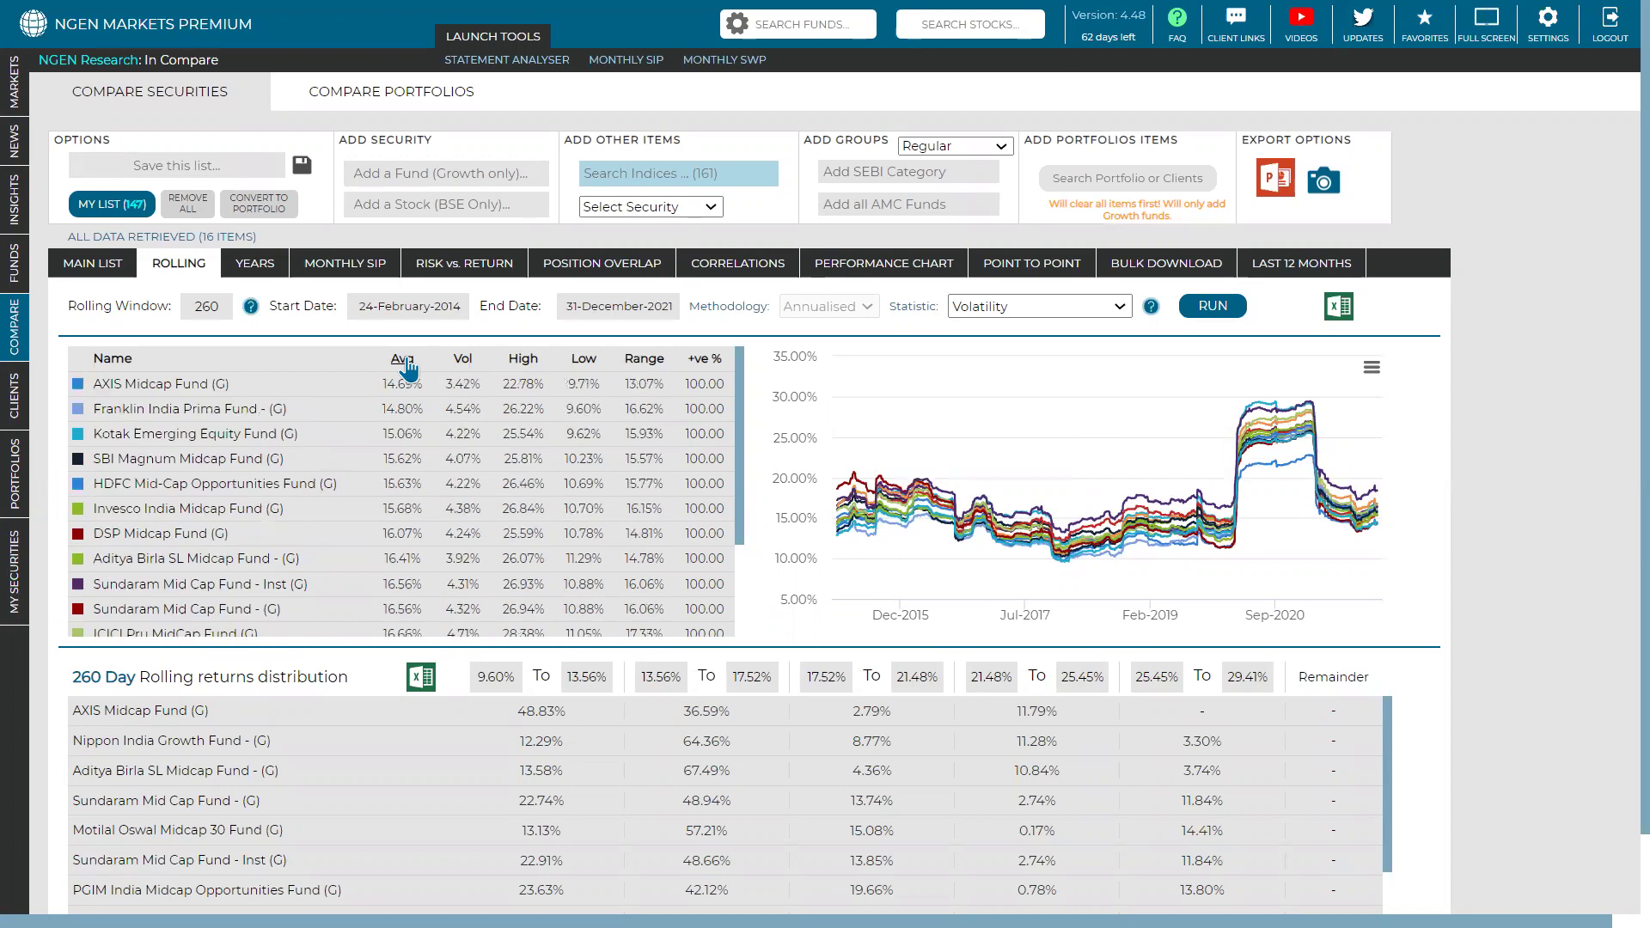
left_click(409, 364)
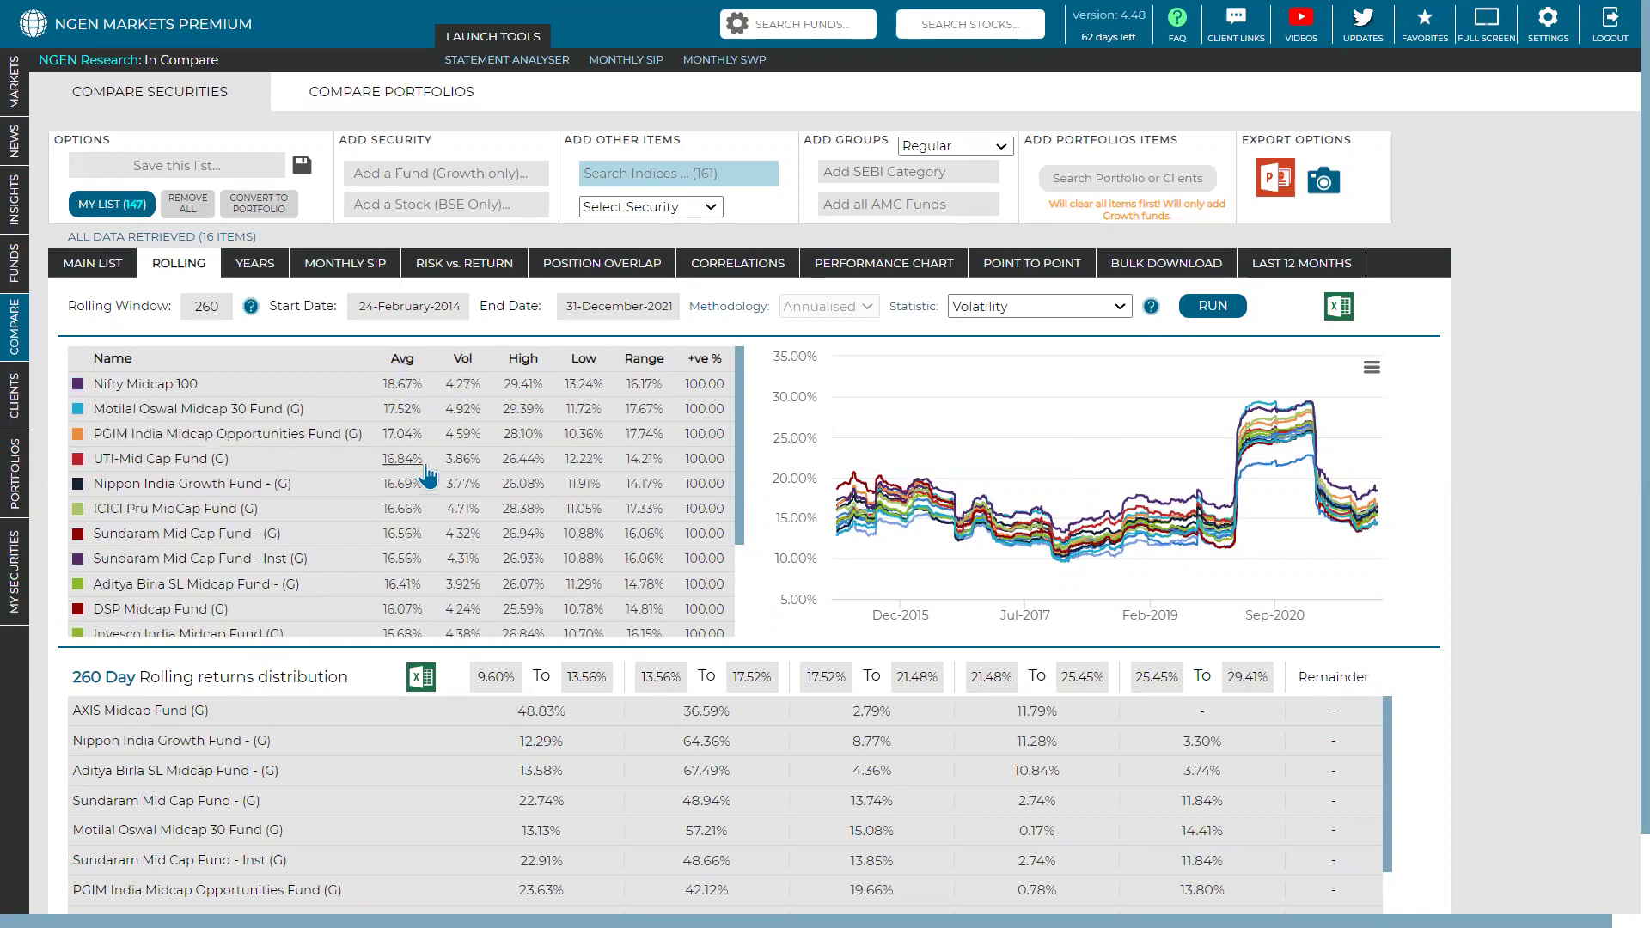
left_click(404, 364)
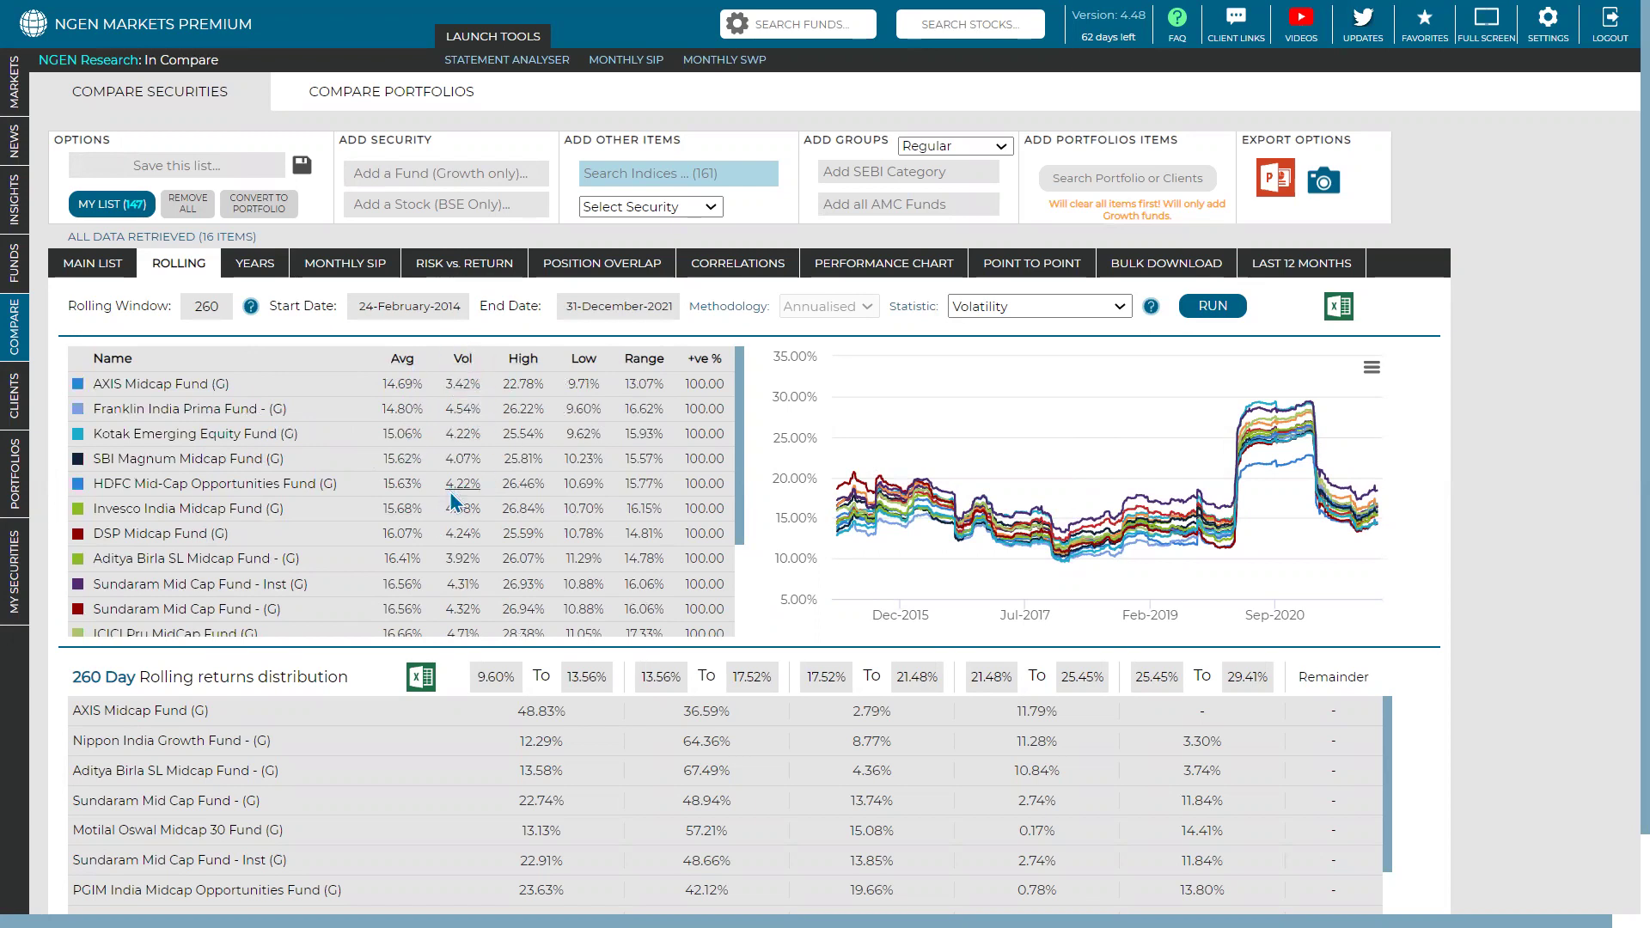
left_click(464, 360)
left_click(464, 360)
left_click(464, 360)
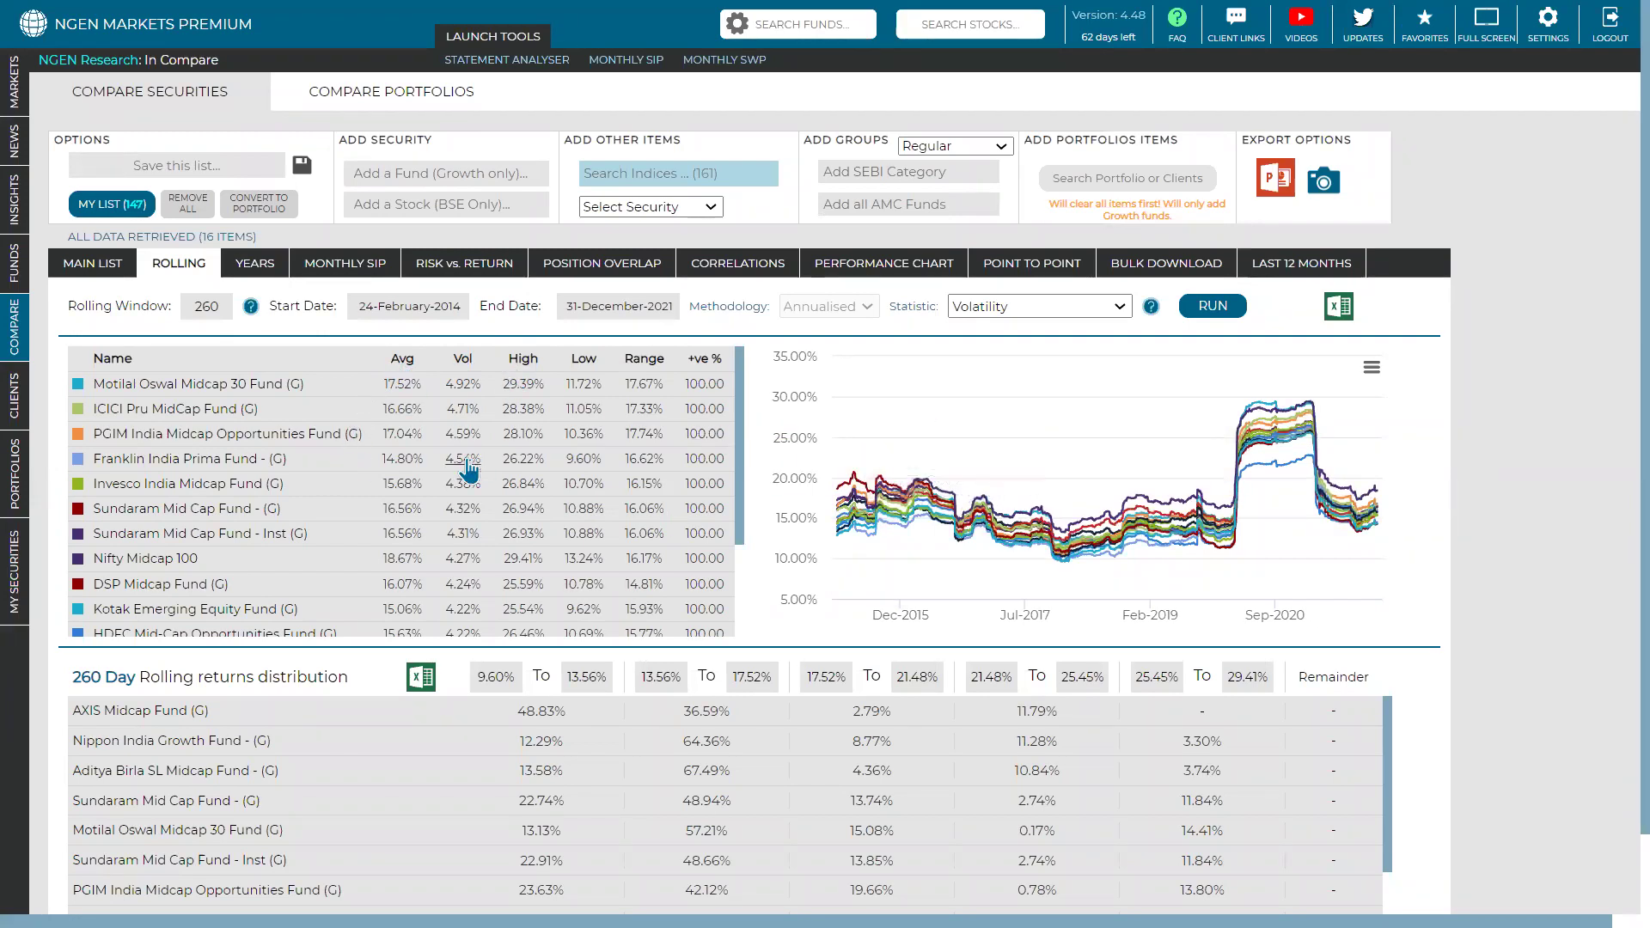
left_click(463, 367)
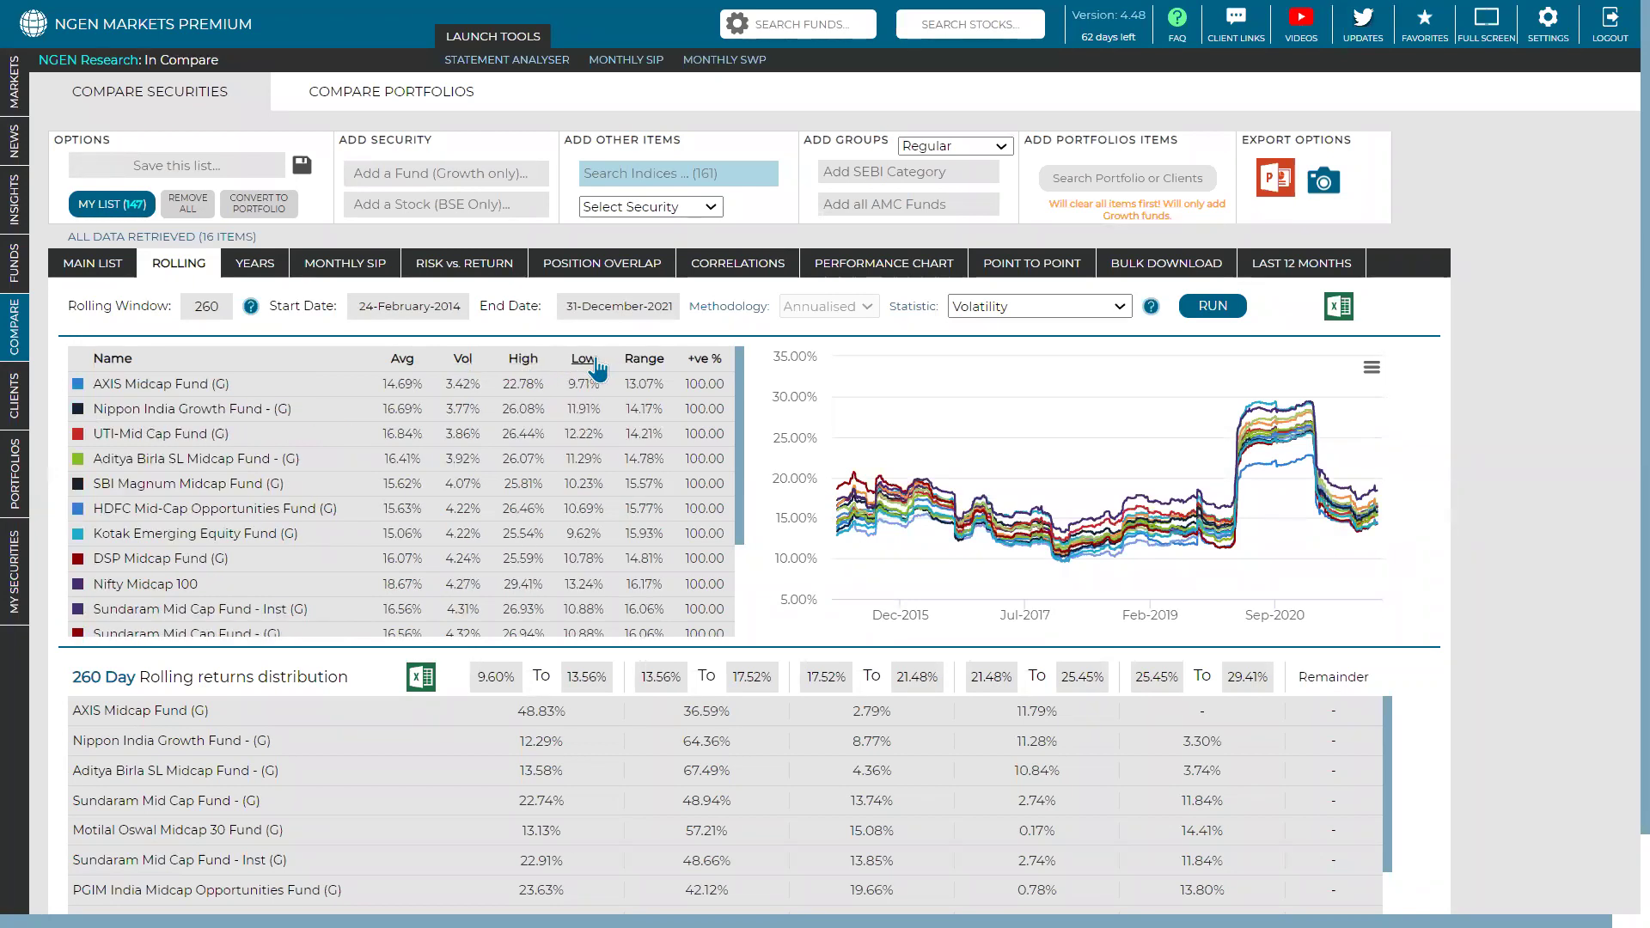
Sort by High descending, then by Low ascending, so Franklin India Prima Fund leads at 9.60%.
mouse_move(620, 368)
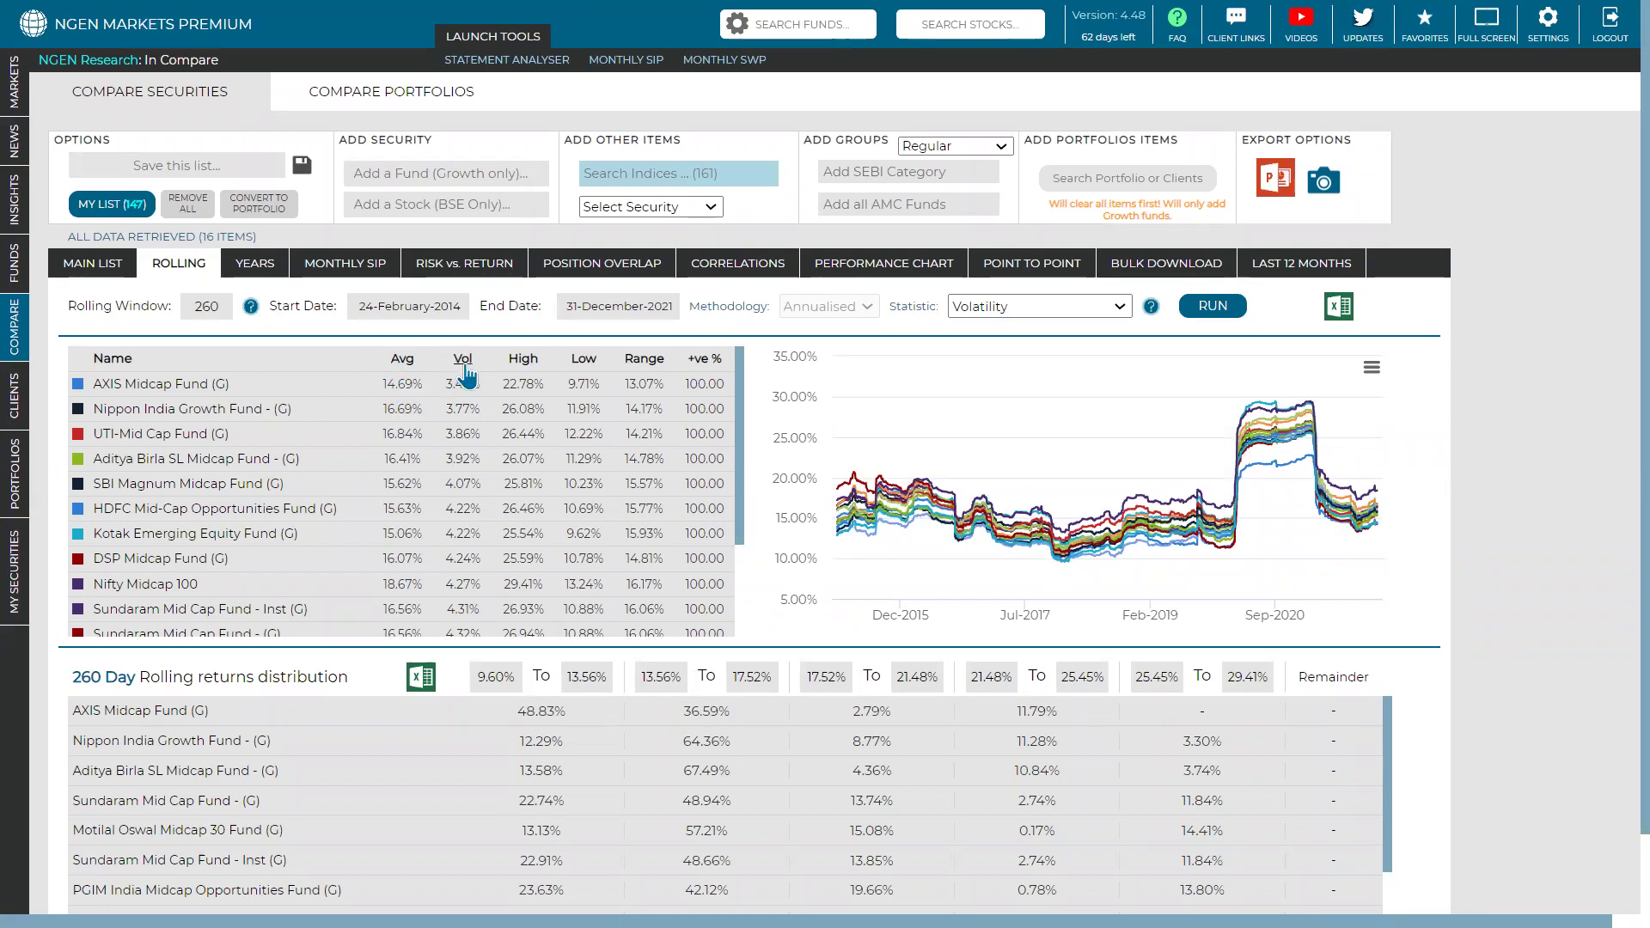
left_click(526, 360)
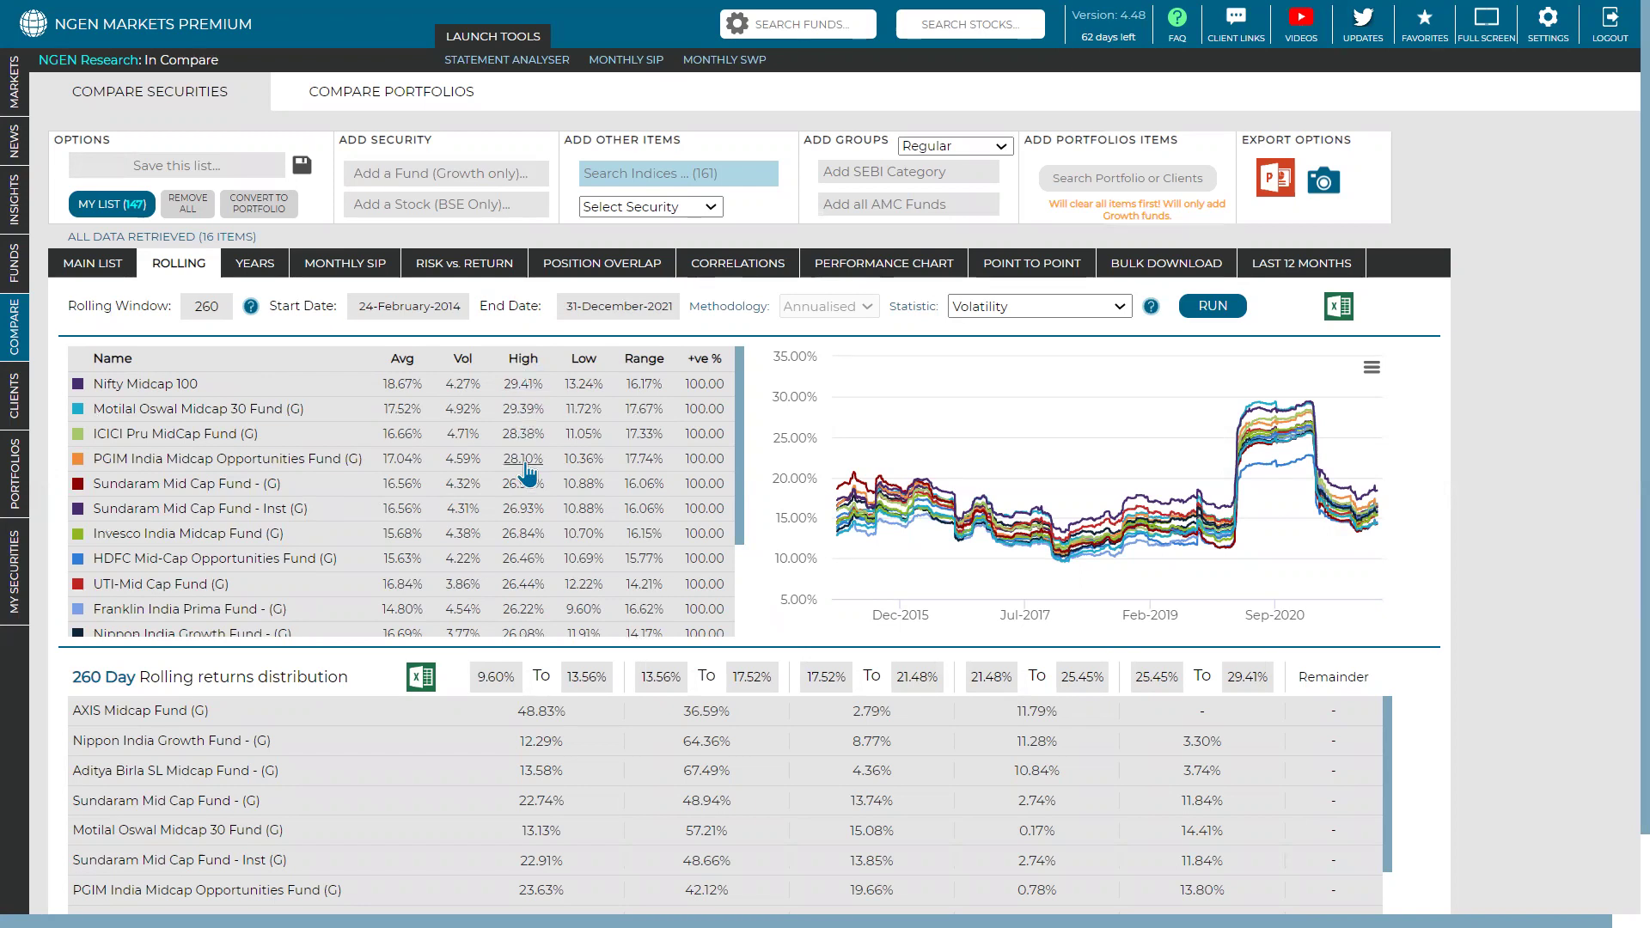
left_click(583, 361)
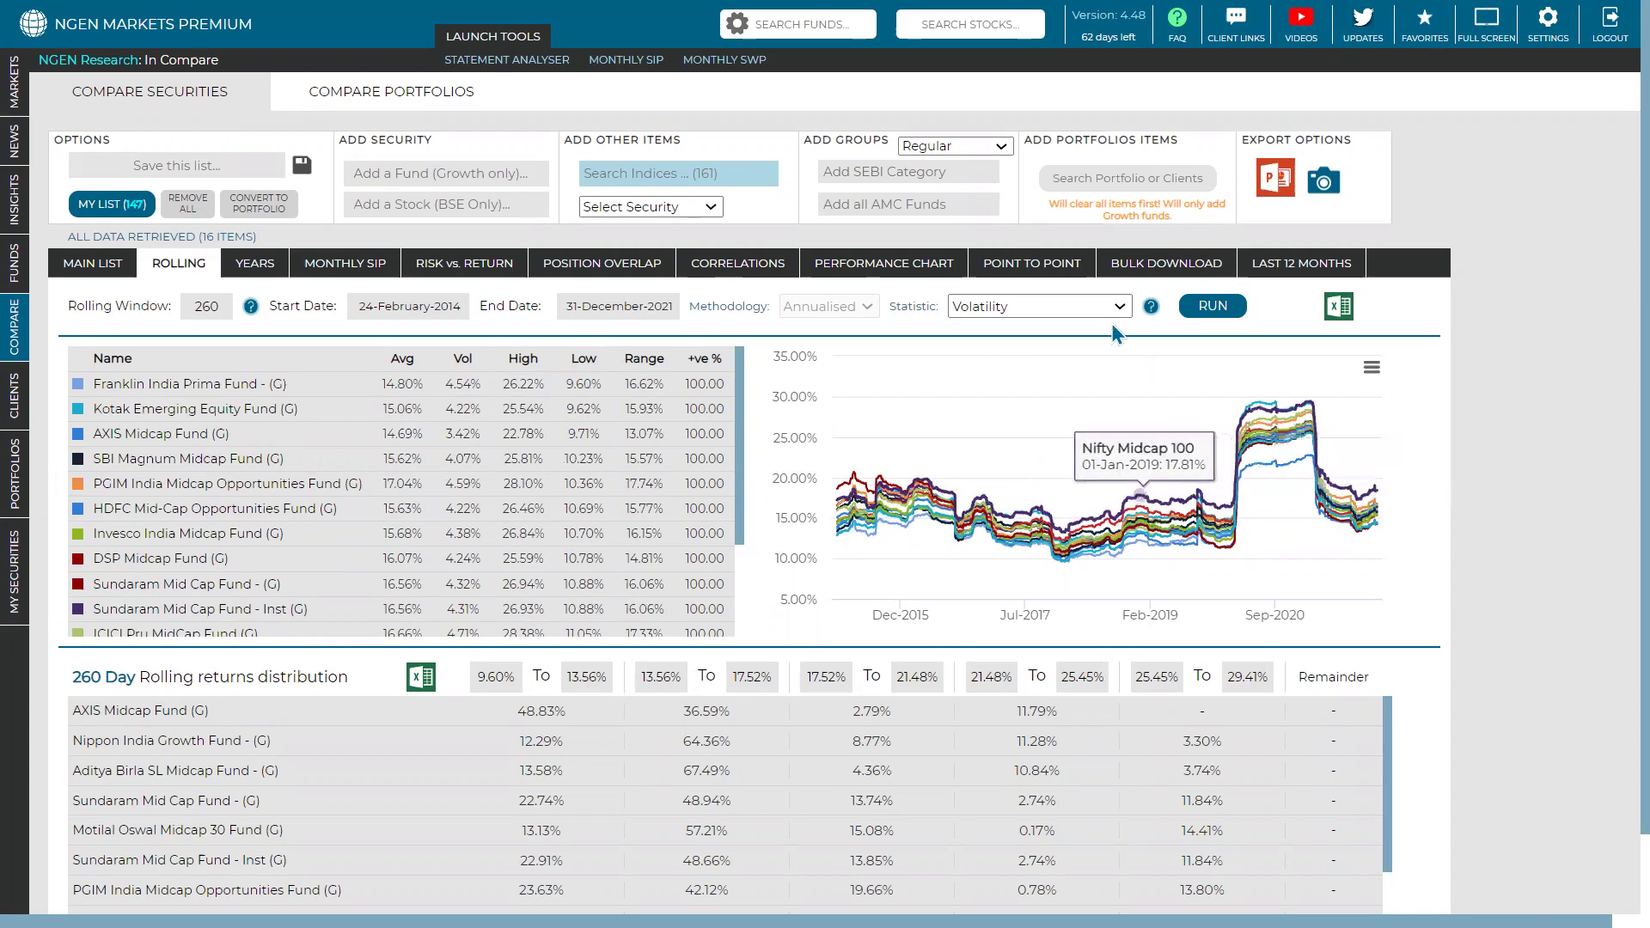
left_click(1071, 304)
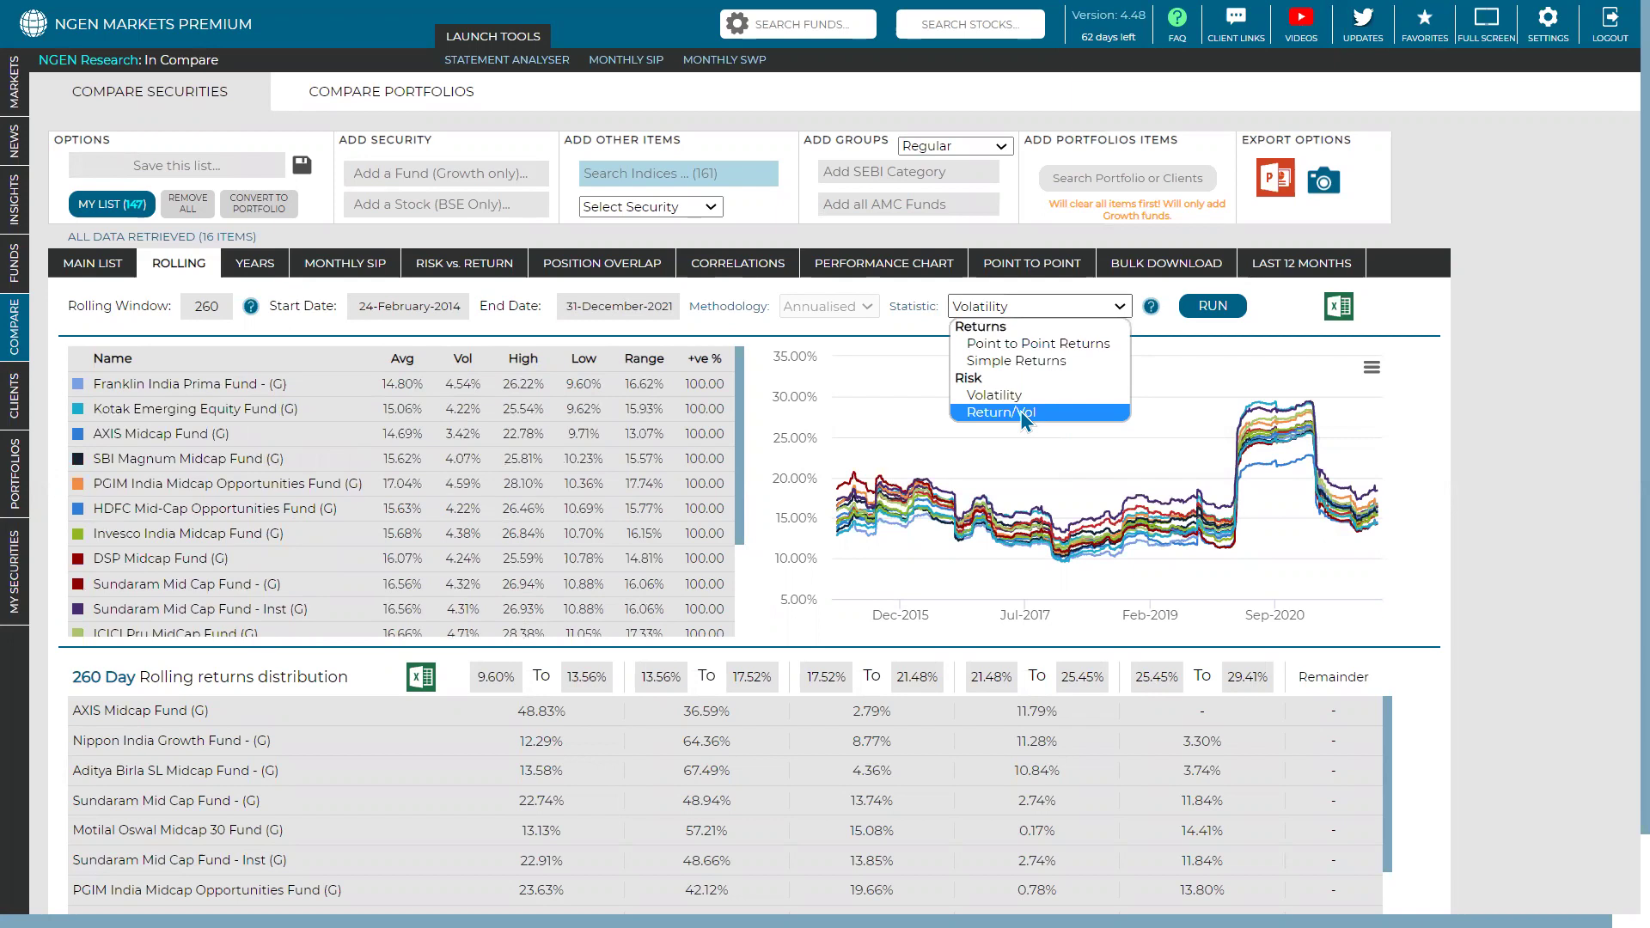
Switch the rolling statistic to Return/Vol and rerun the 260-day calculation.
key("Escape")
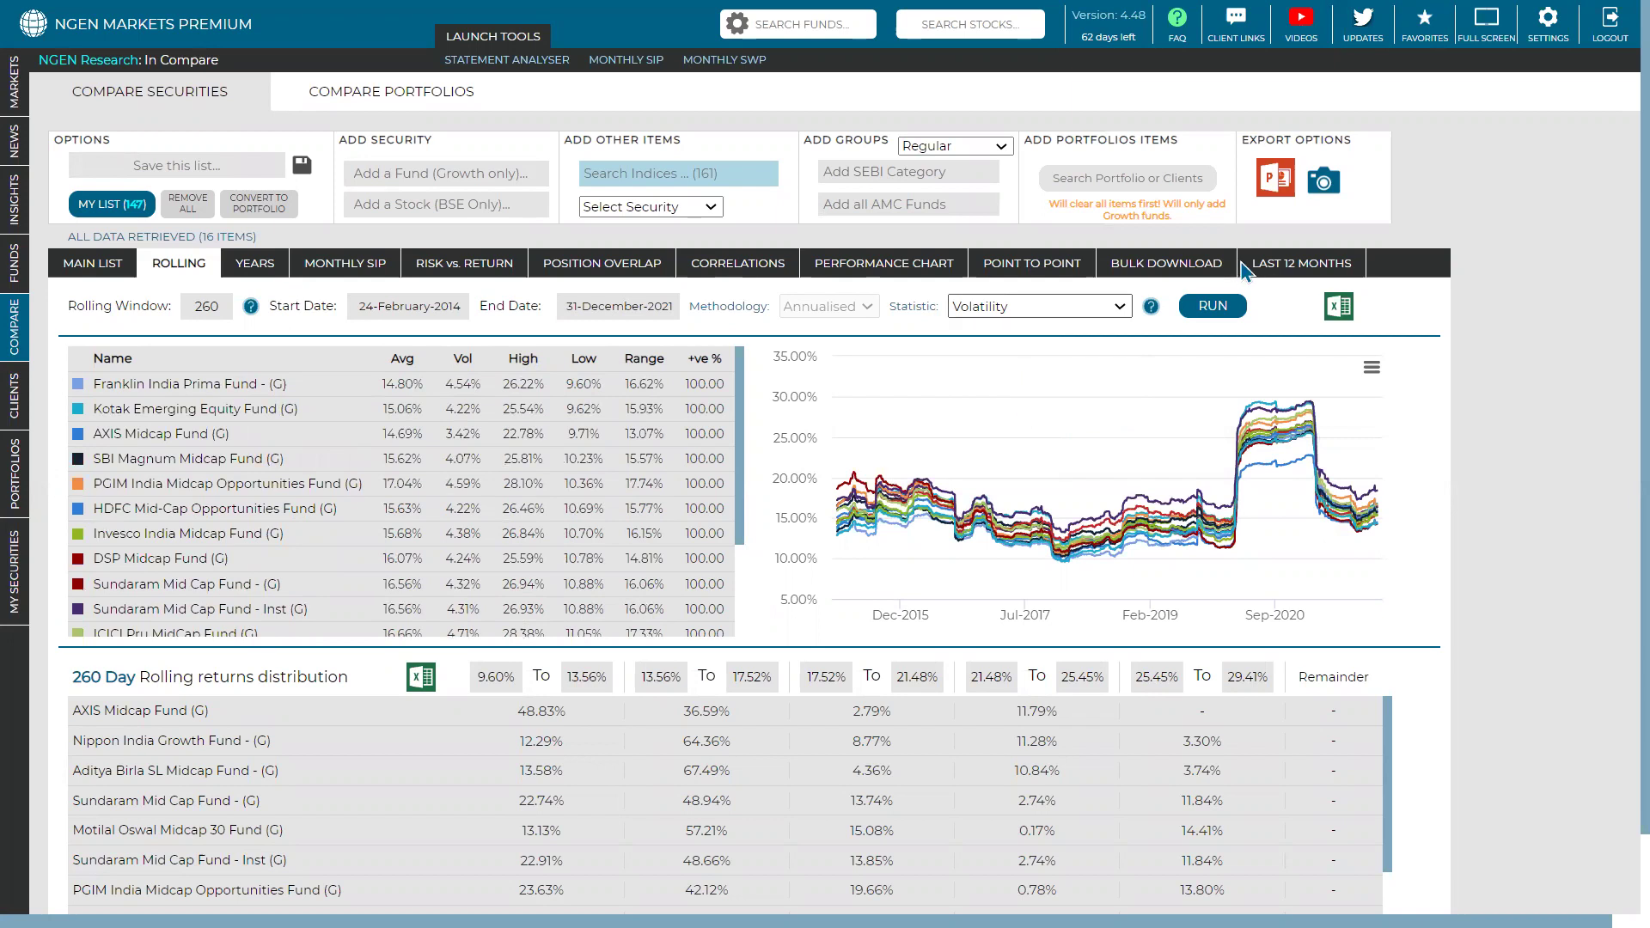
left_click(1205, 313)
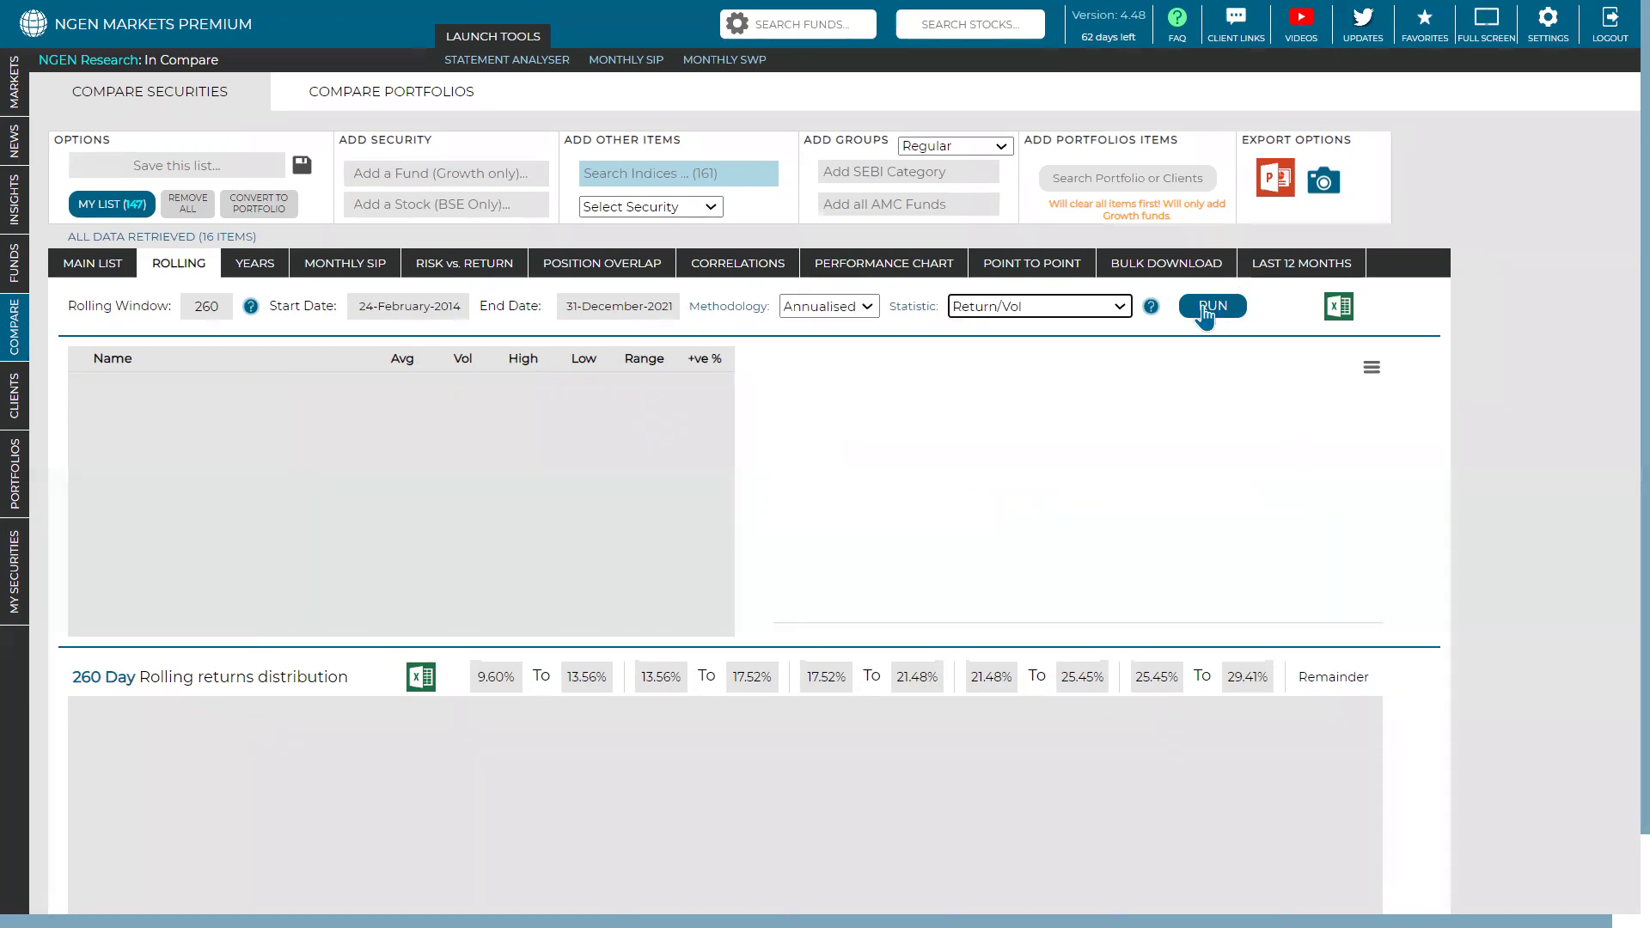
left_click(1205, 313)
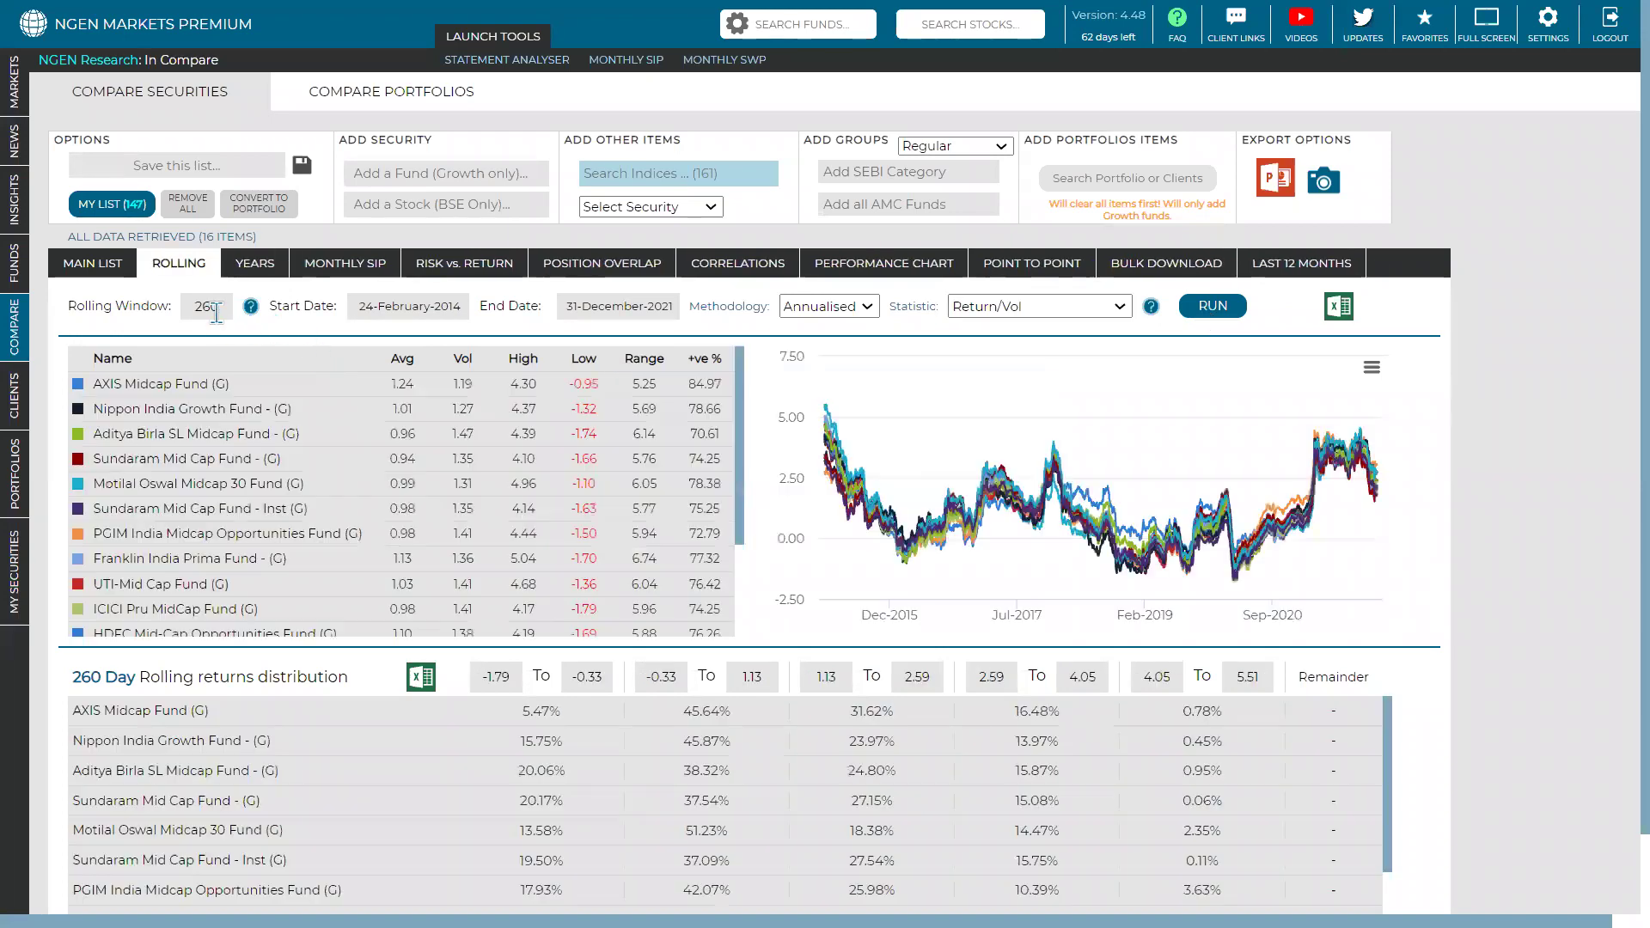
Sort the Return/Vol table by Avg, High and Low, ending on Avg descending with Kotak Emerging Equity Fund first.
left_click(399, 362)
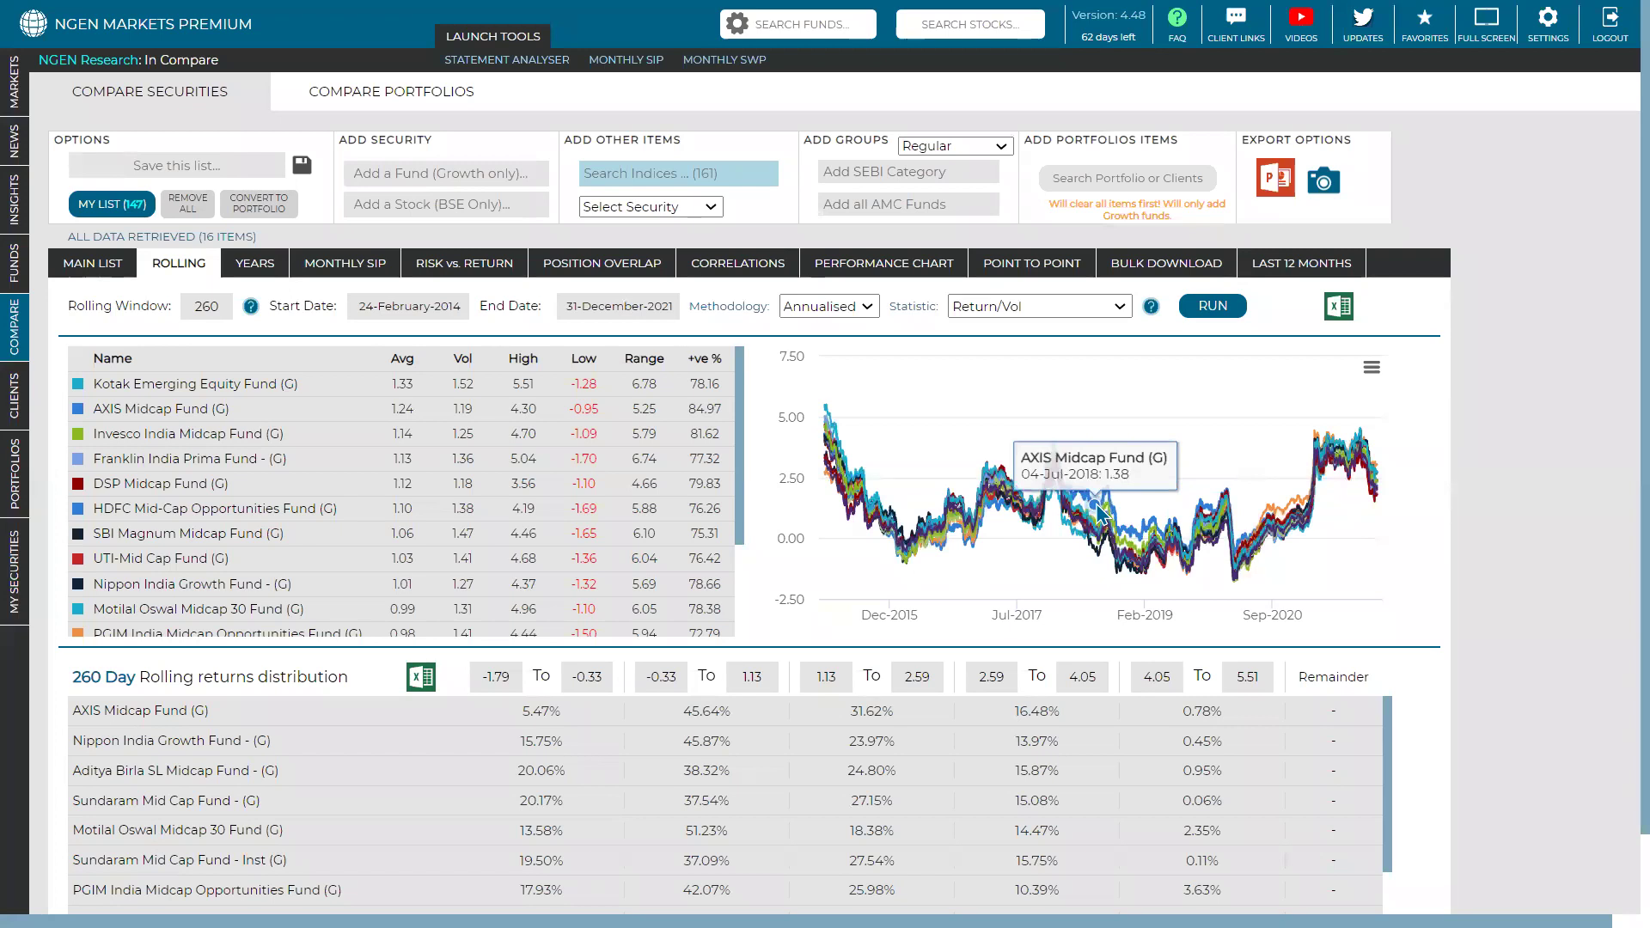
left_click(402, 359)
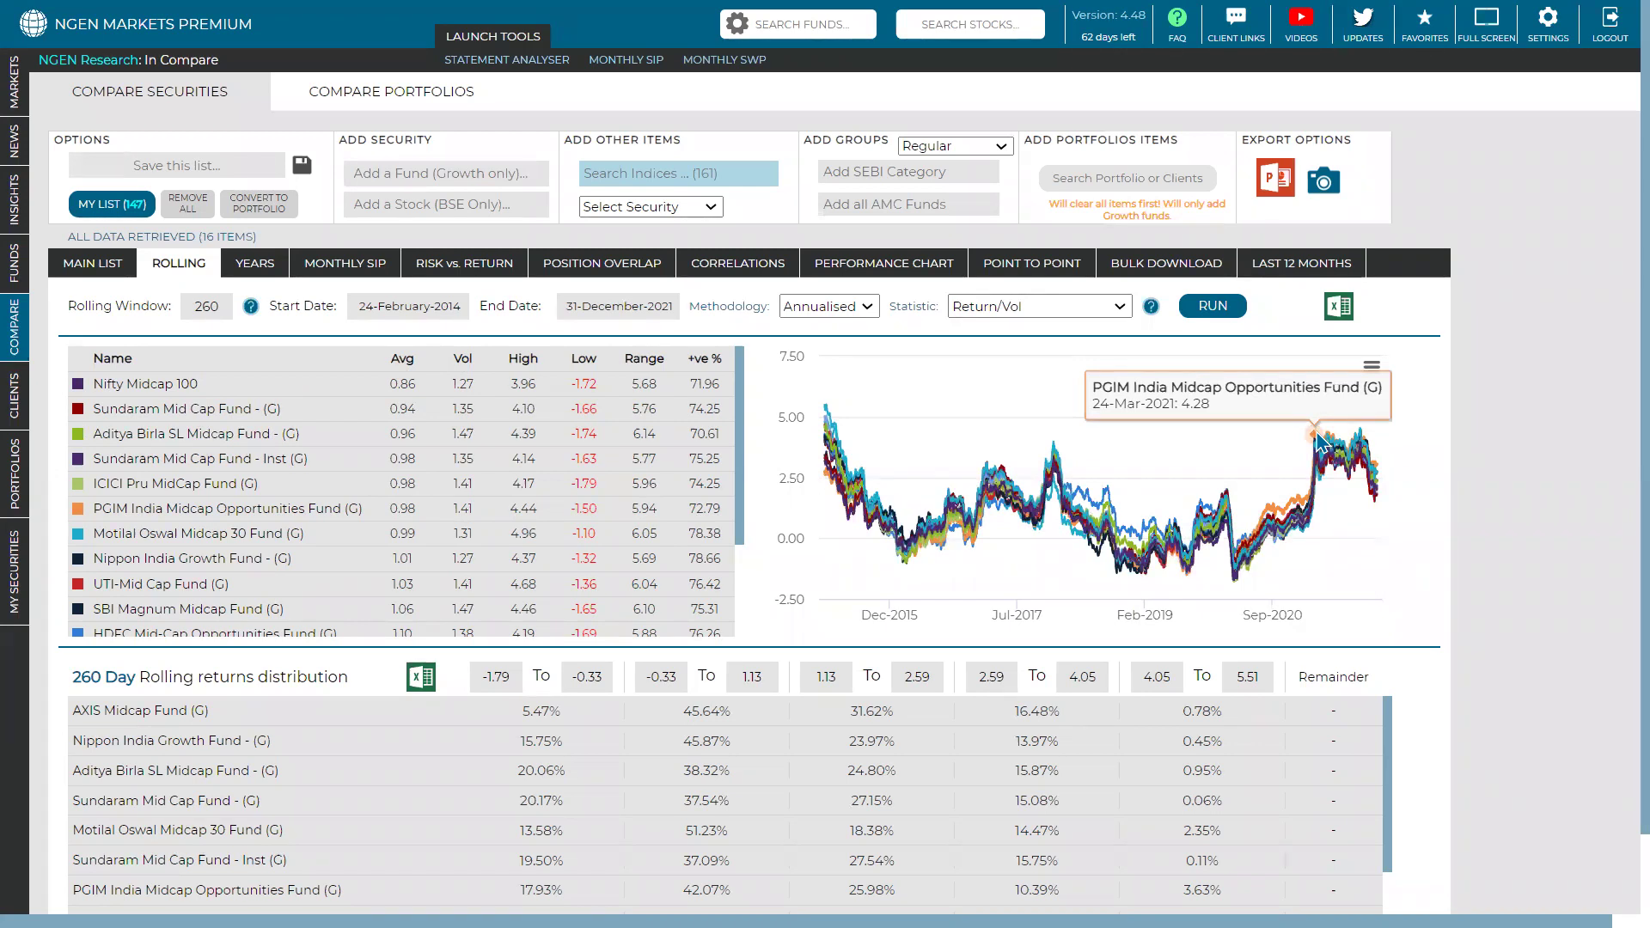
left_click(395, 360)
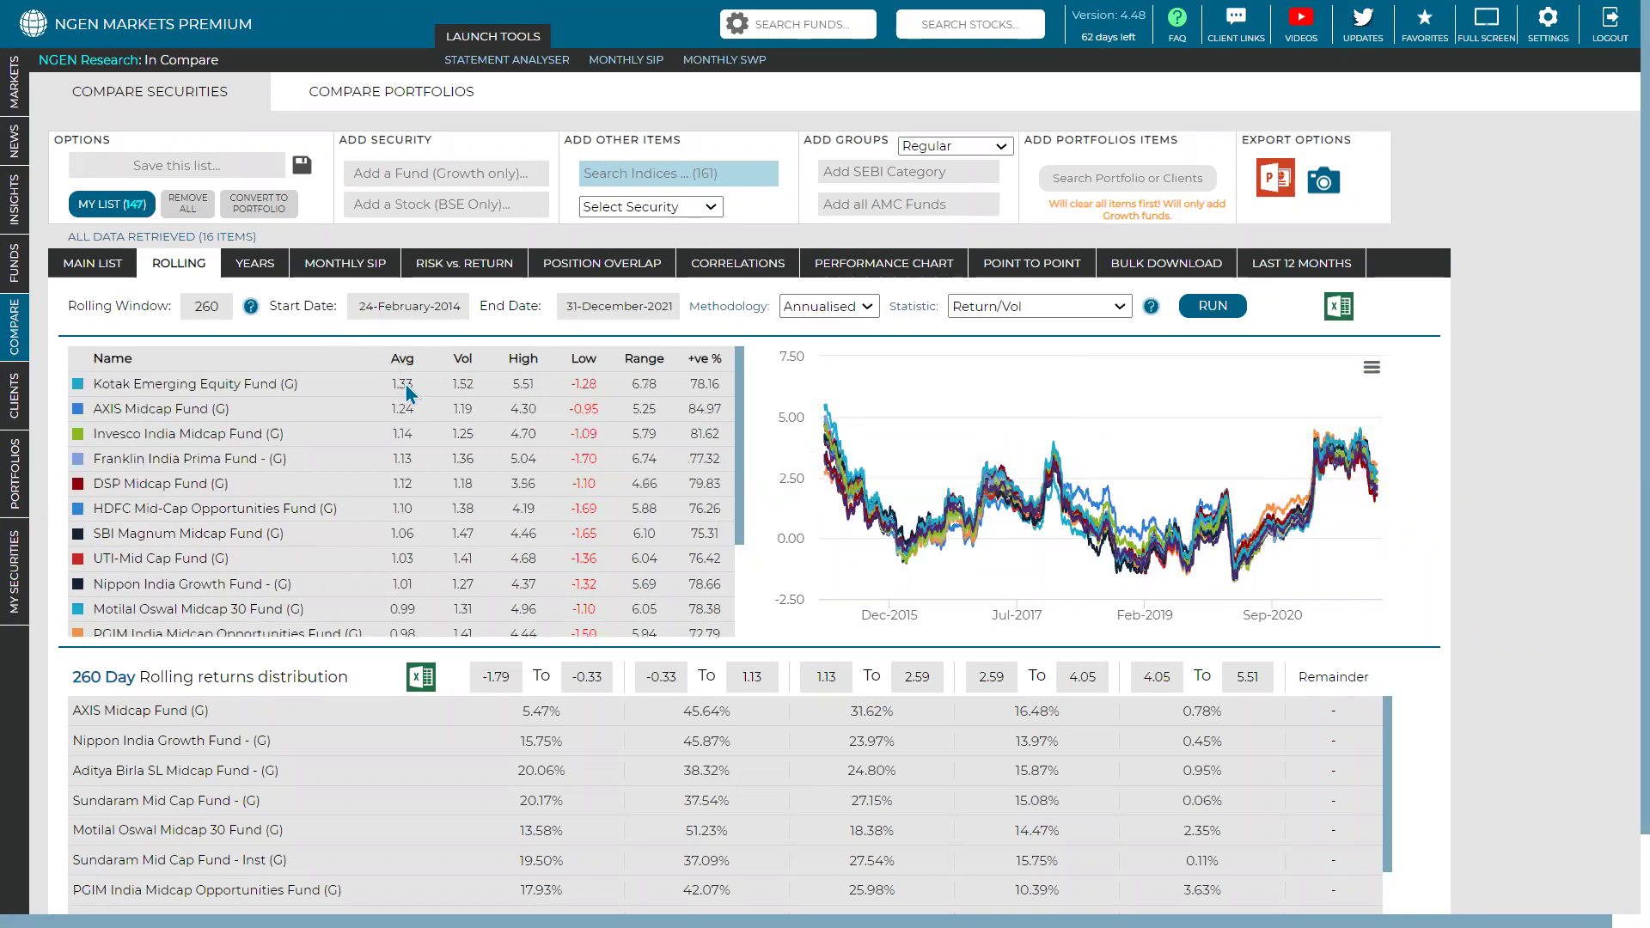
scroll(404, 425, "down", 2)
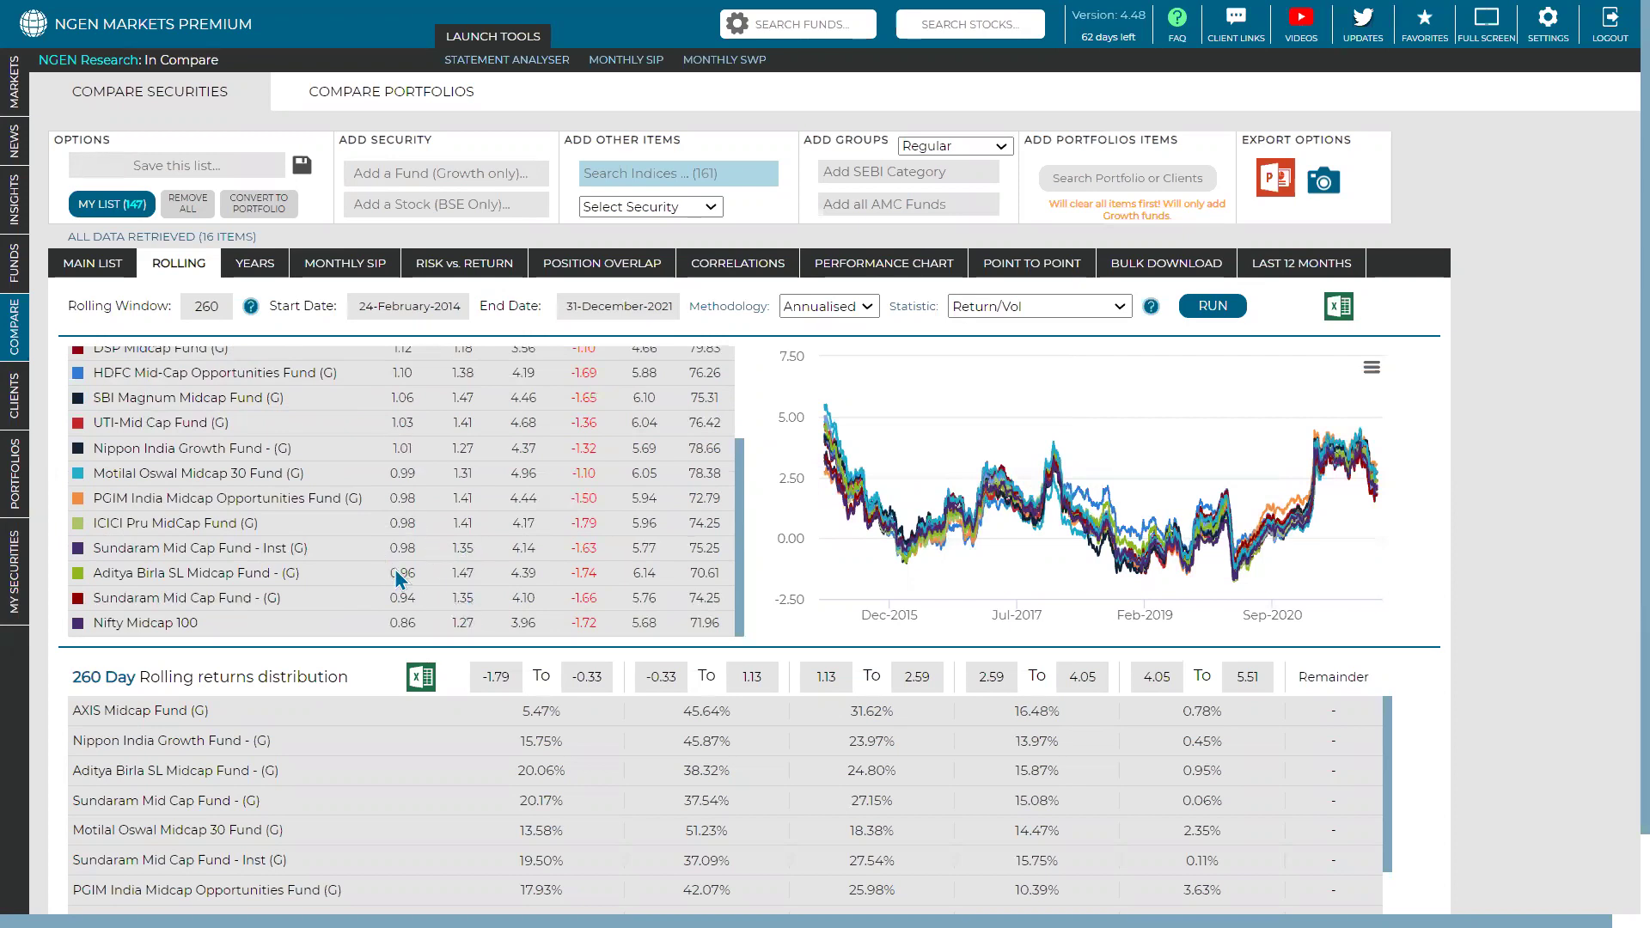
scroll(397, 577, "up", 2)
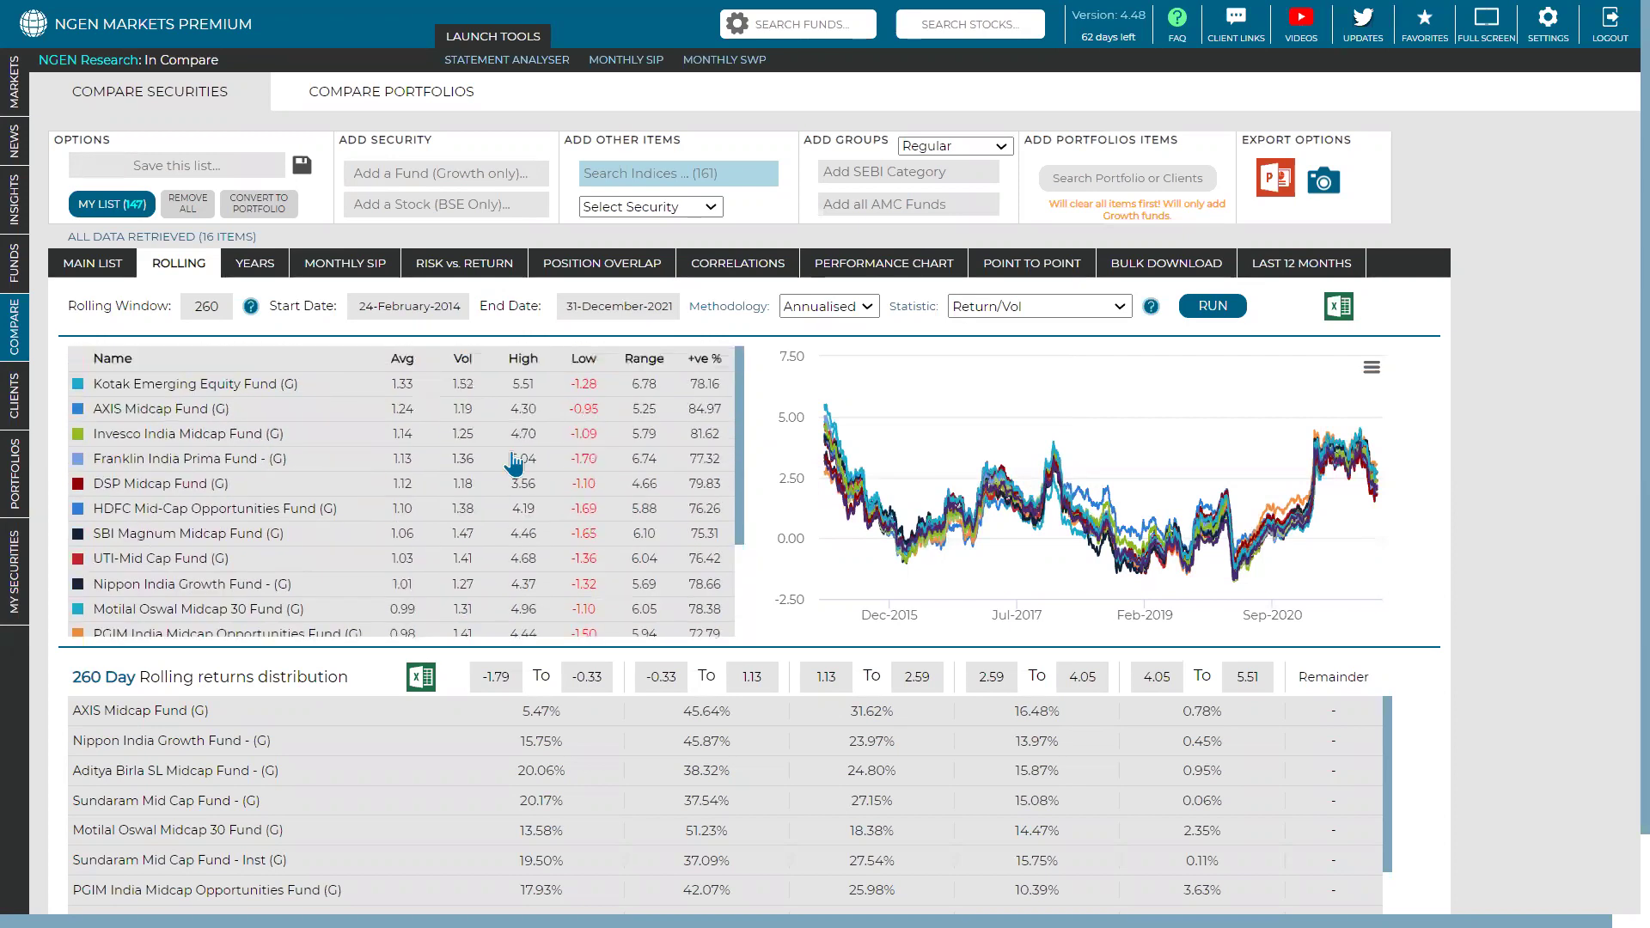
left_click(532, 368)
left_click(532, 368)
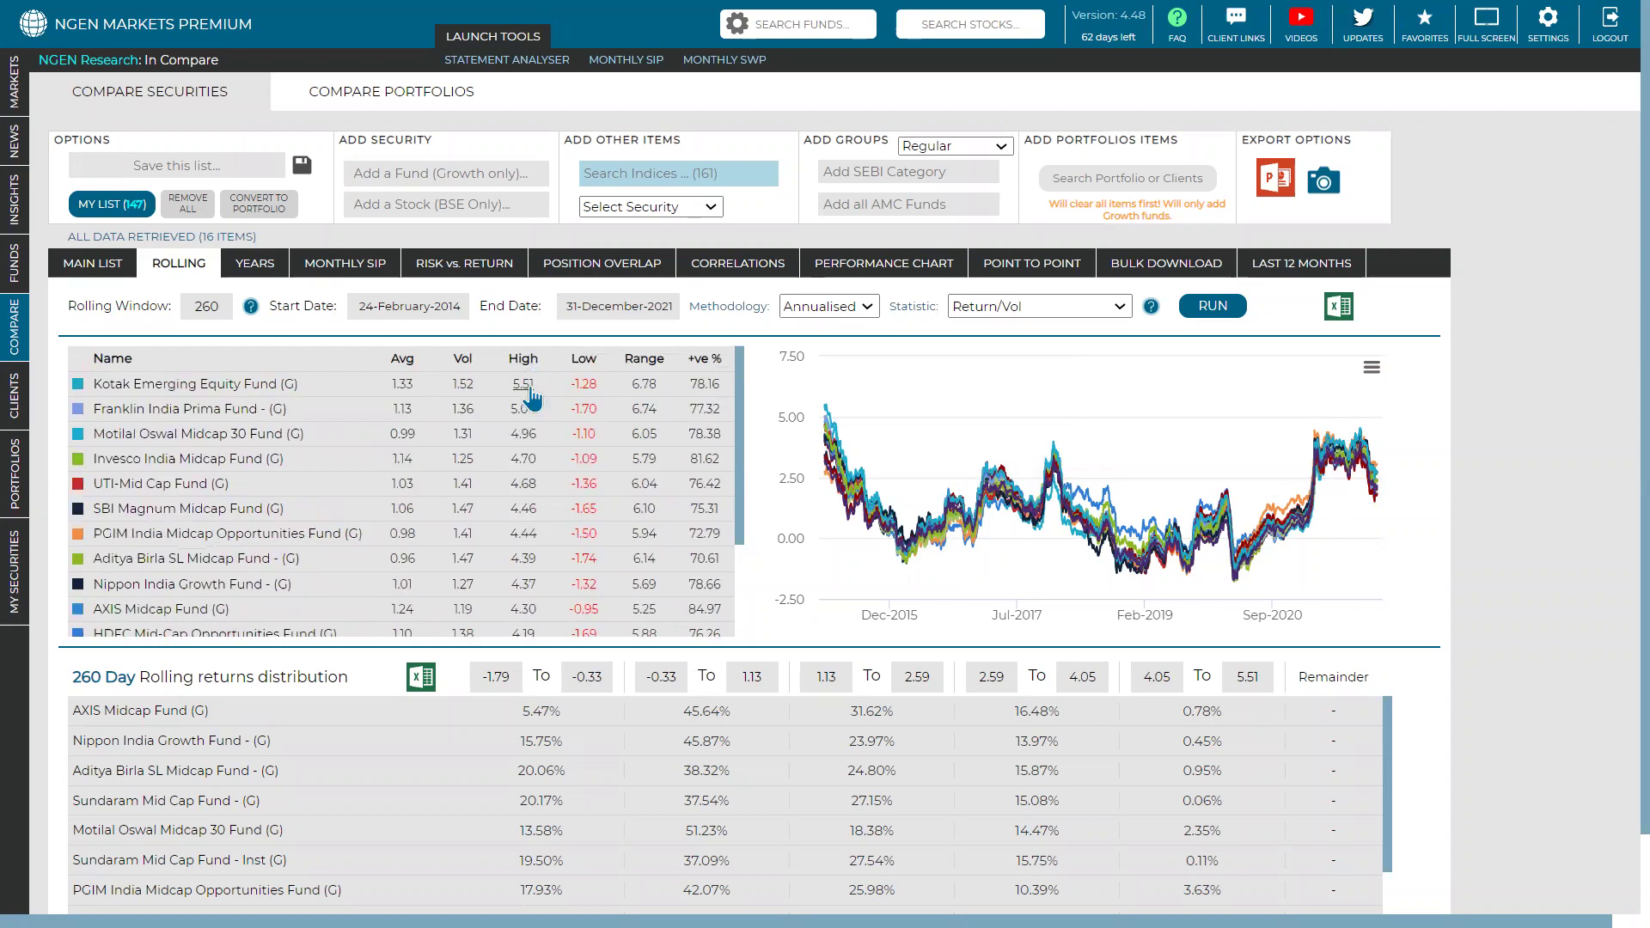
left_click(577, 366)
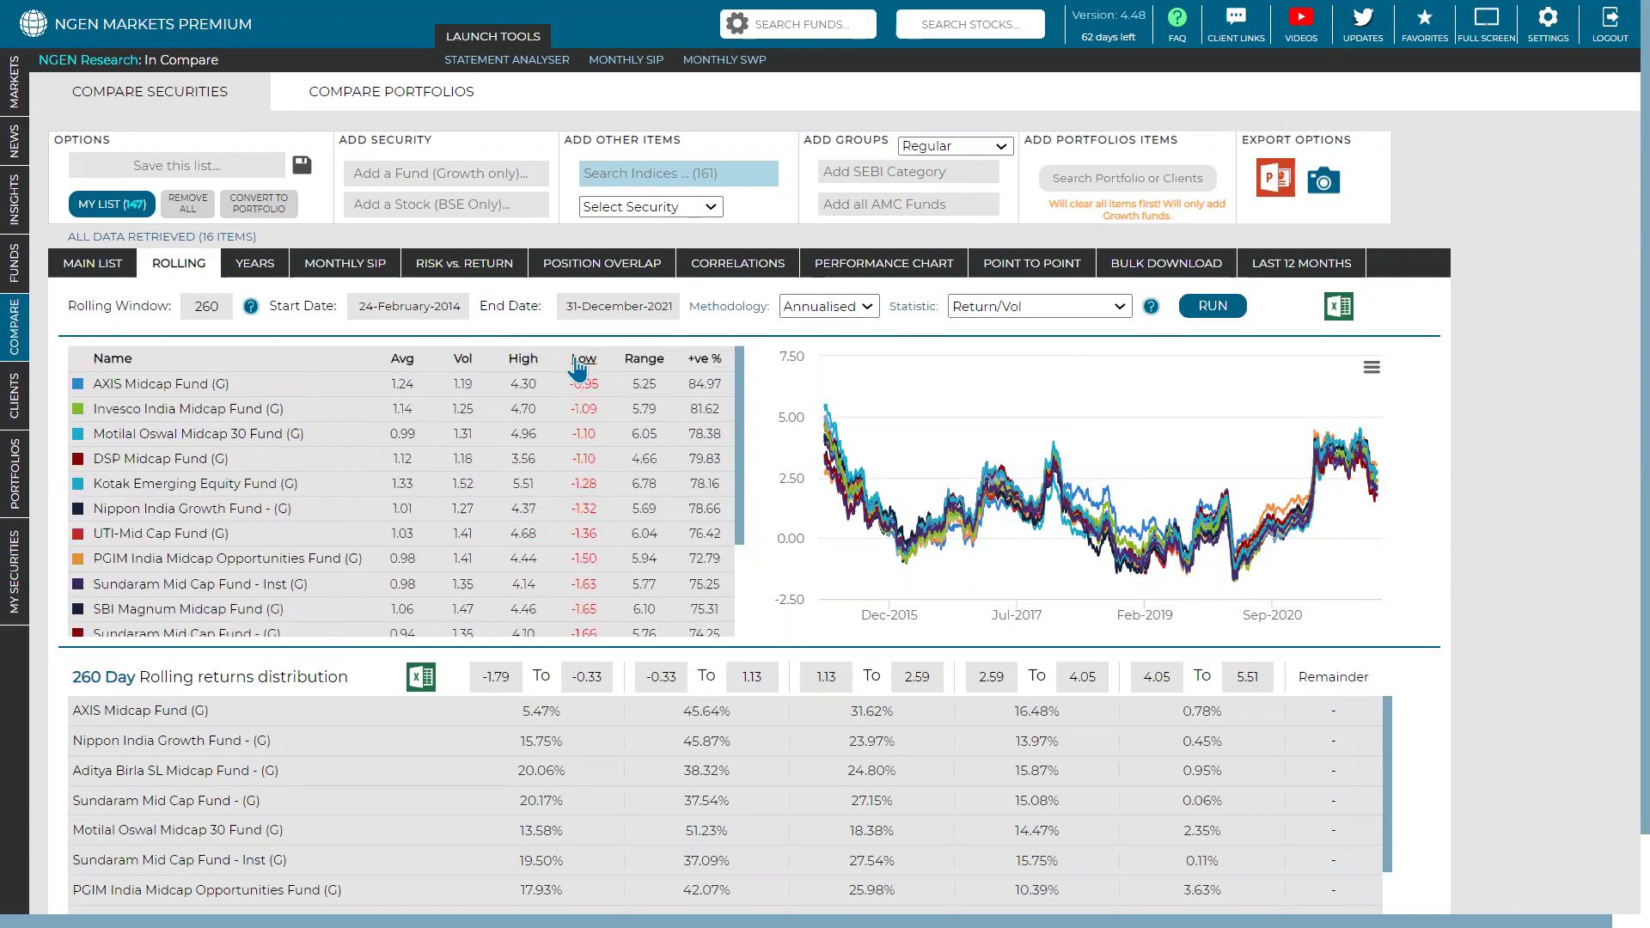
left_click(577, 366)
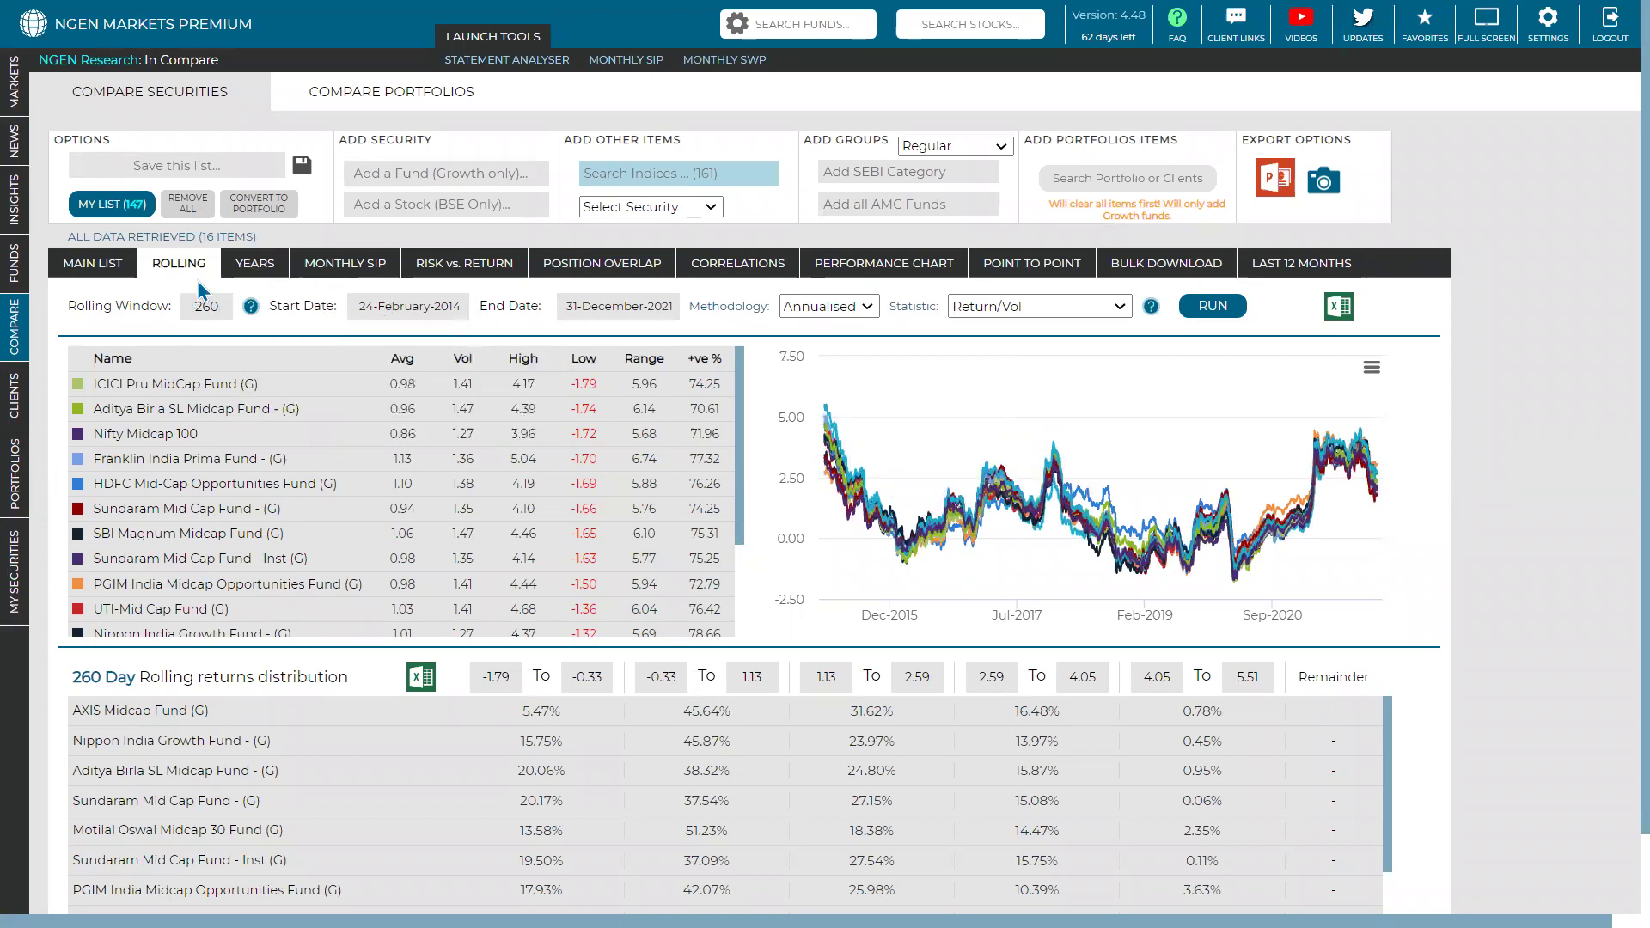
left_click(404, 359)
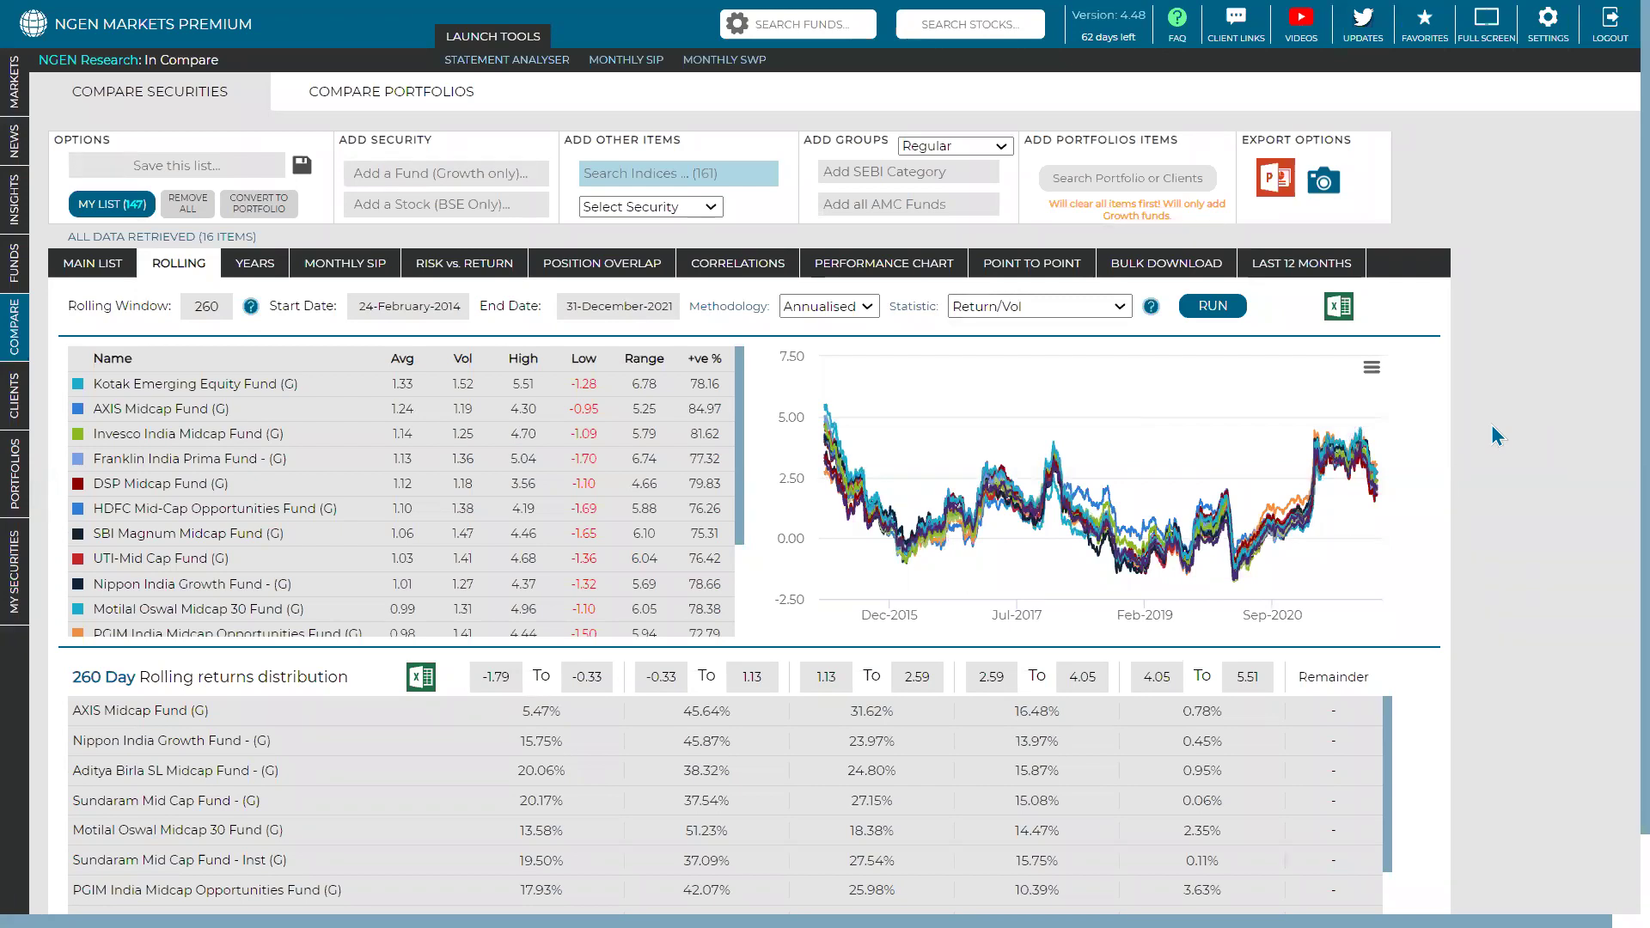
left_click(1064, 307)
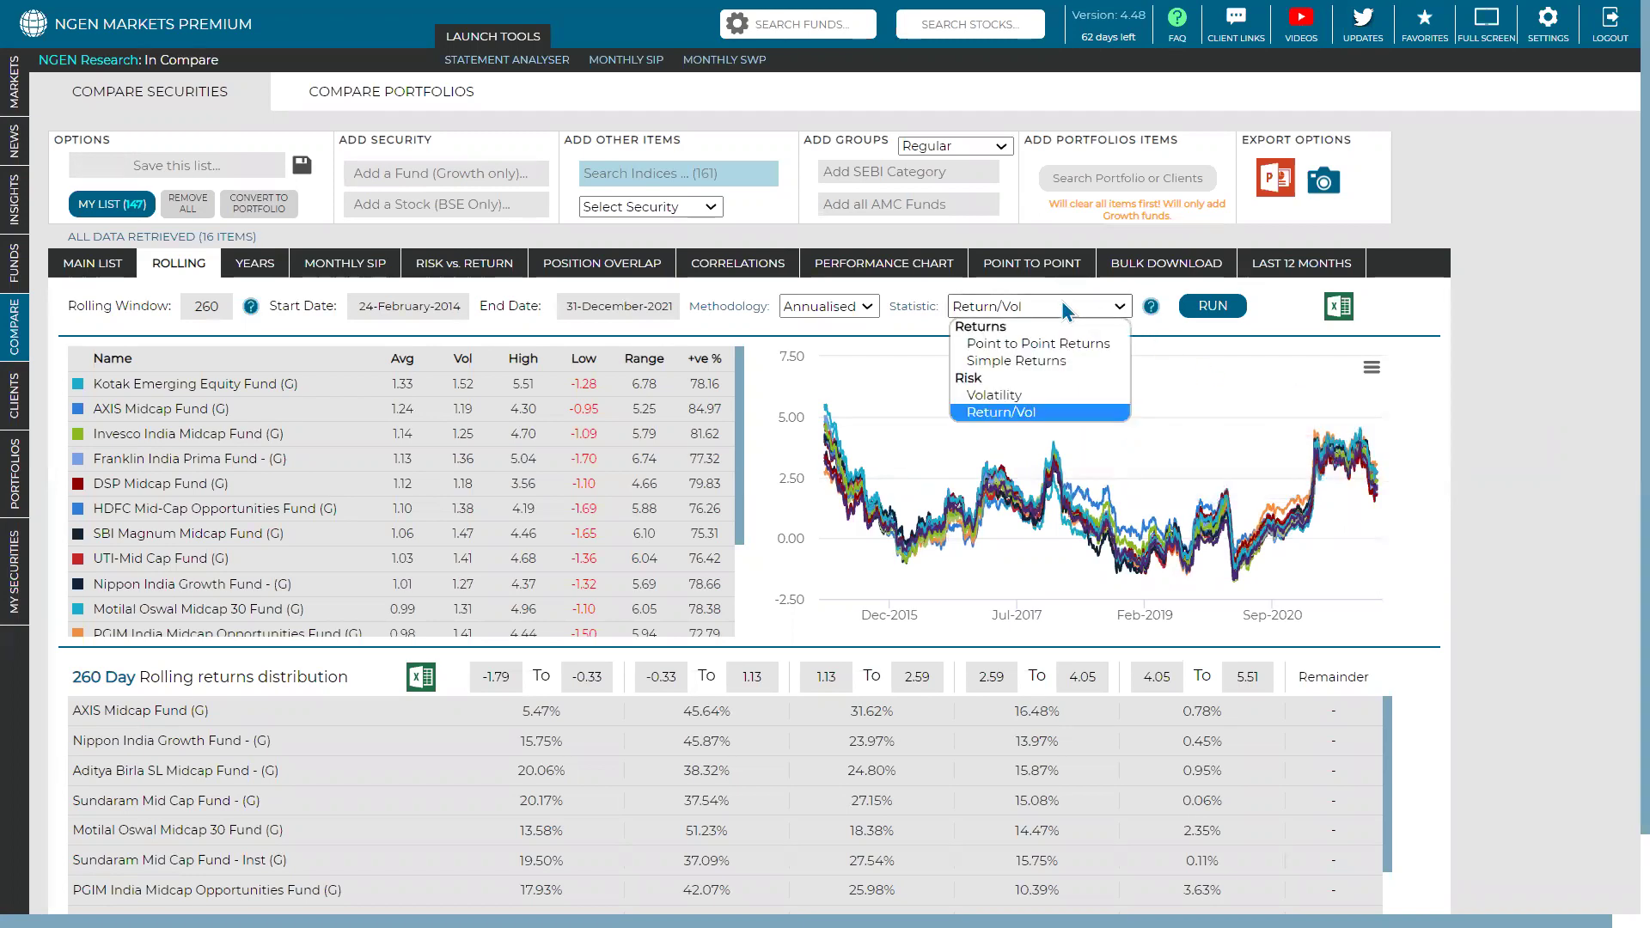
Export the rolling table to Excel, keeping Annualised methodology and the Return/Vol statistic.
left_click(1338, 318)
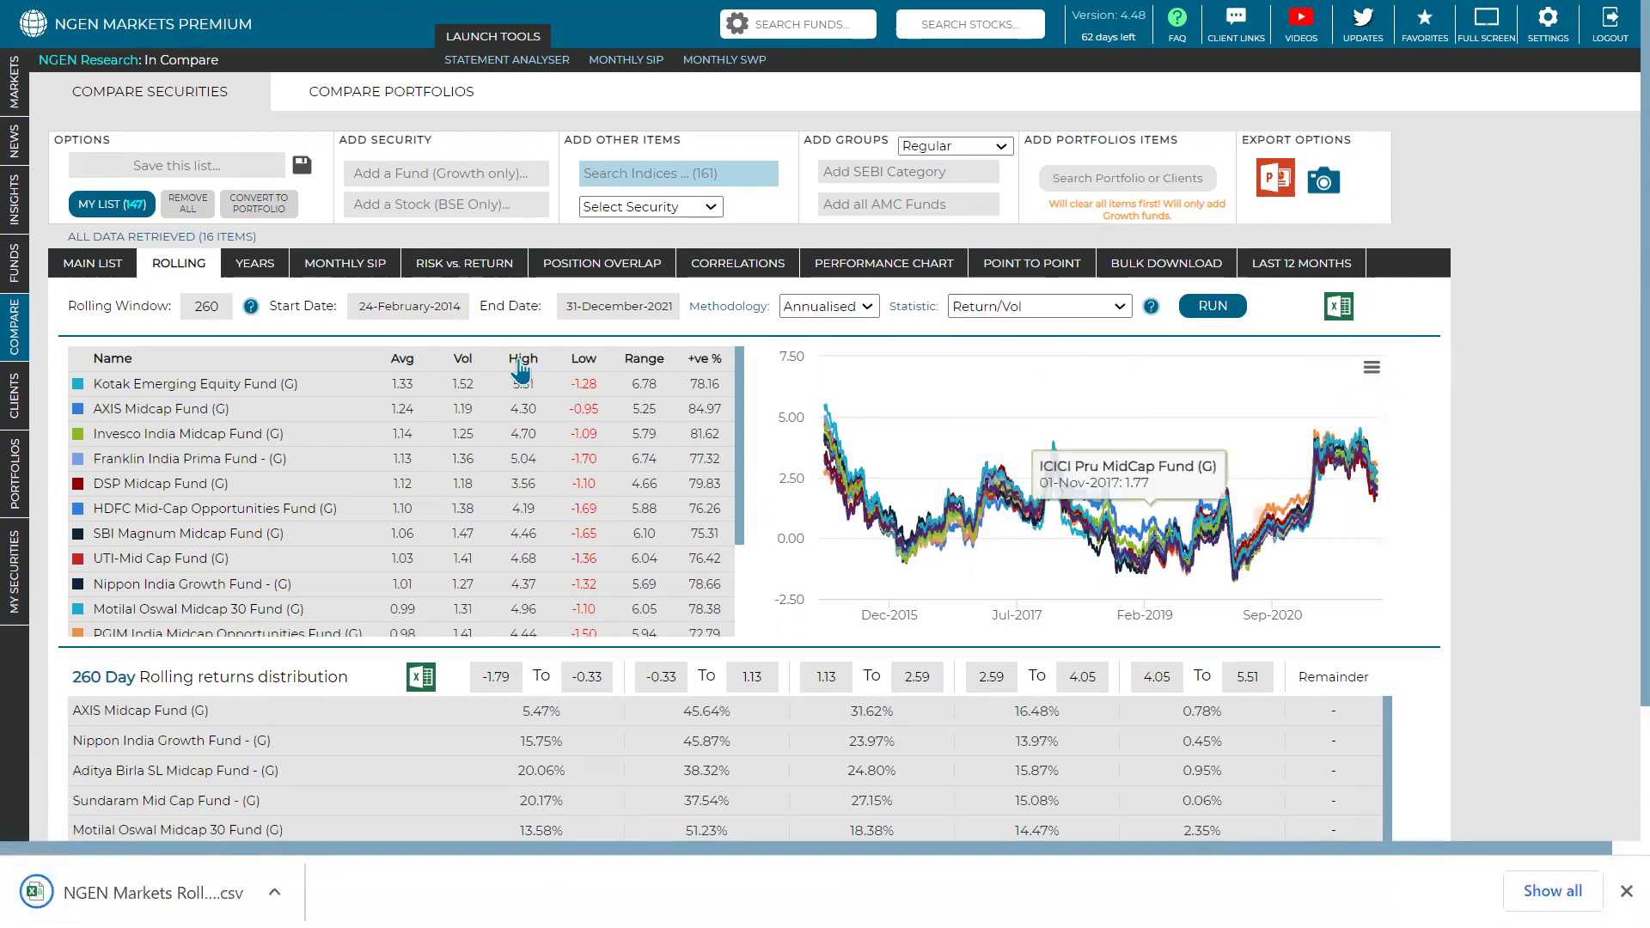
left_click(838, 312)
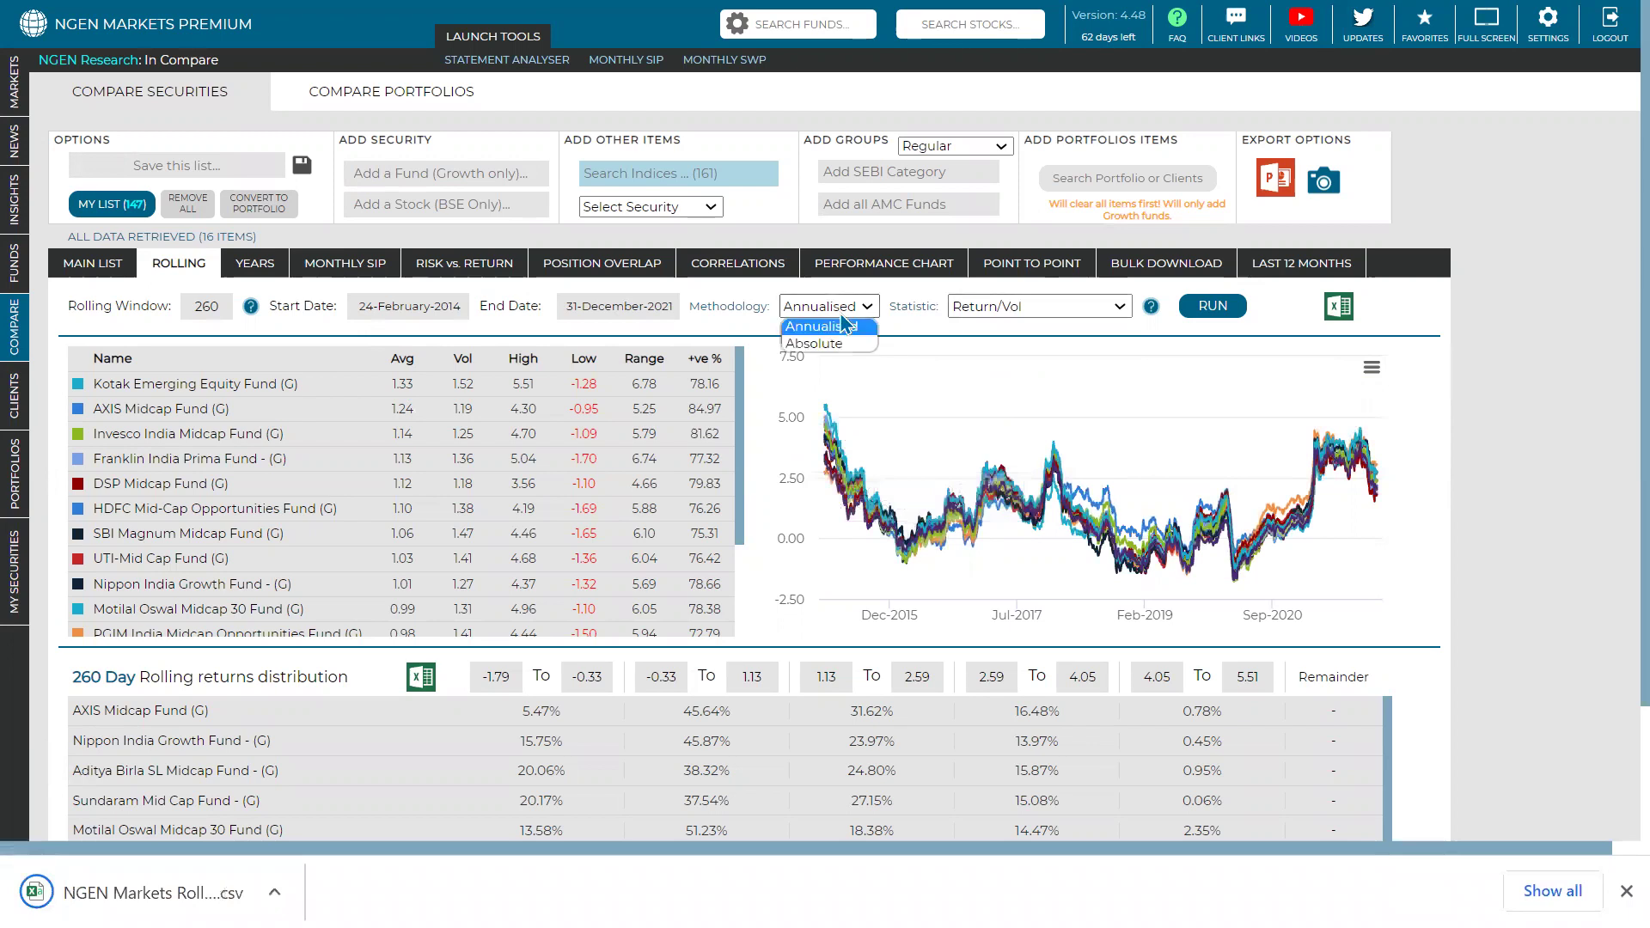
left_click(844, 326)
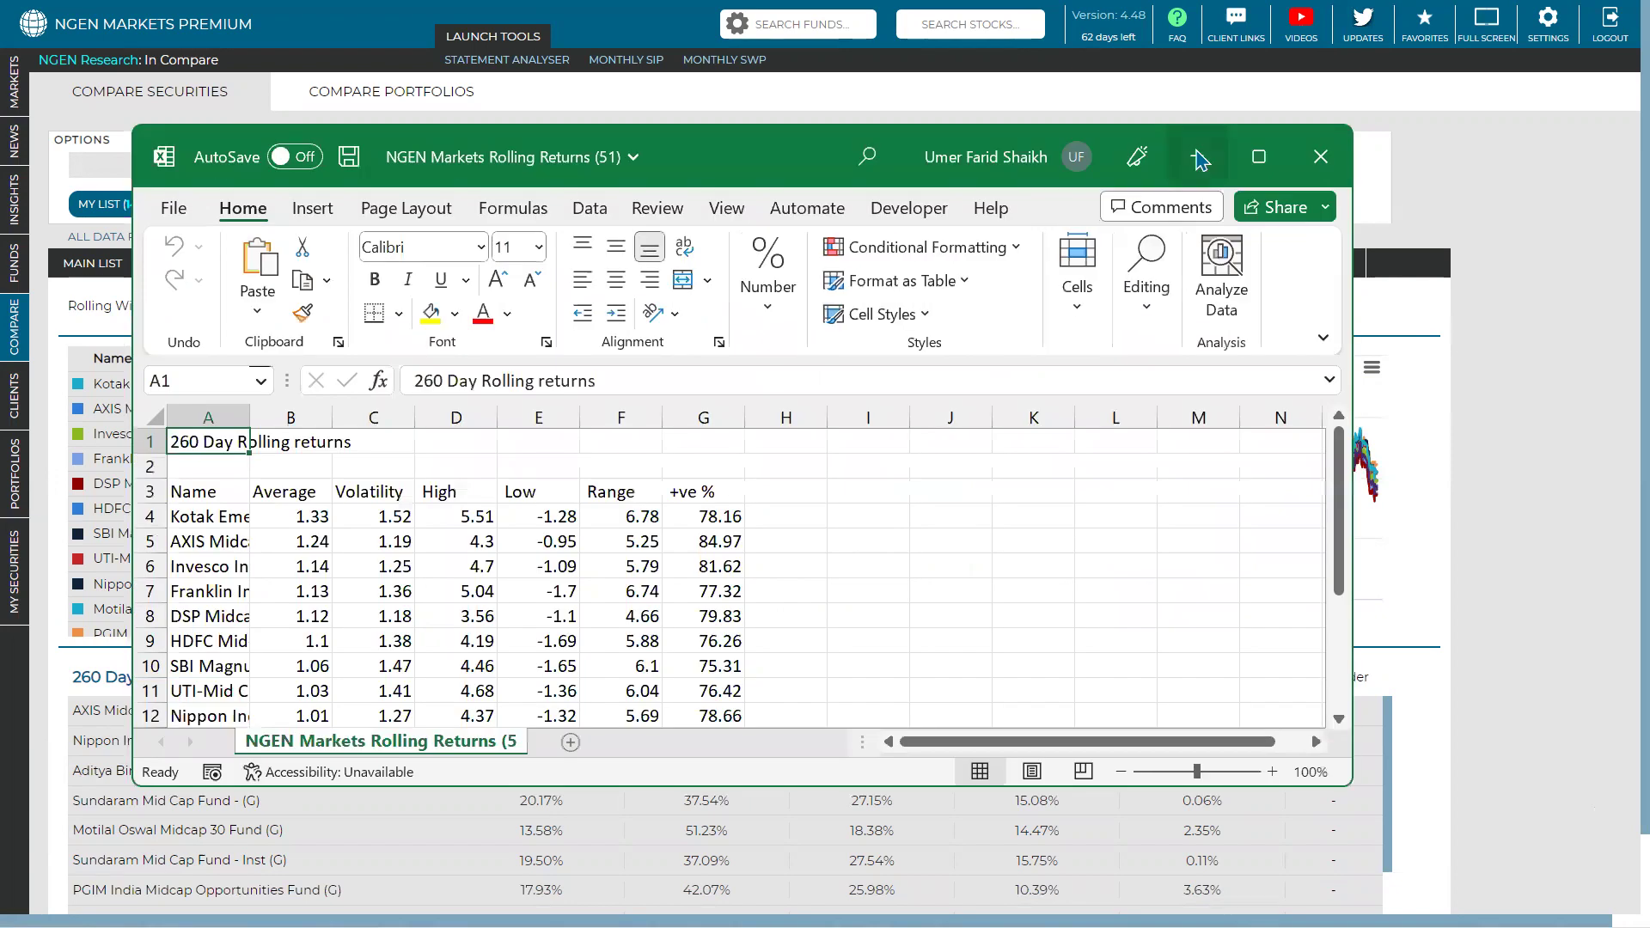
left_click(1201, 156)
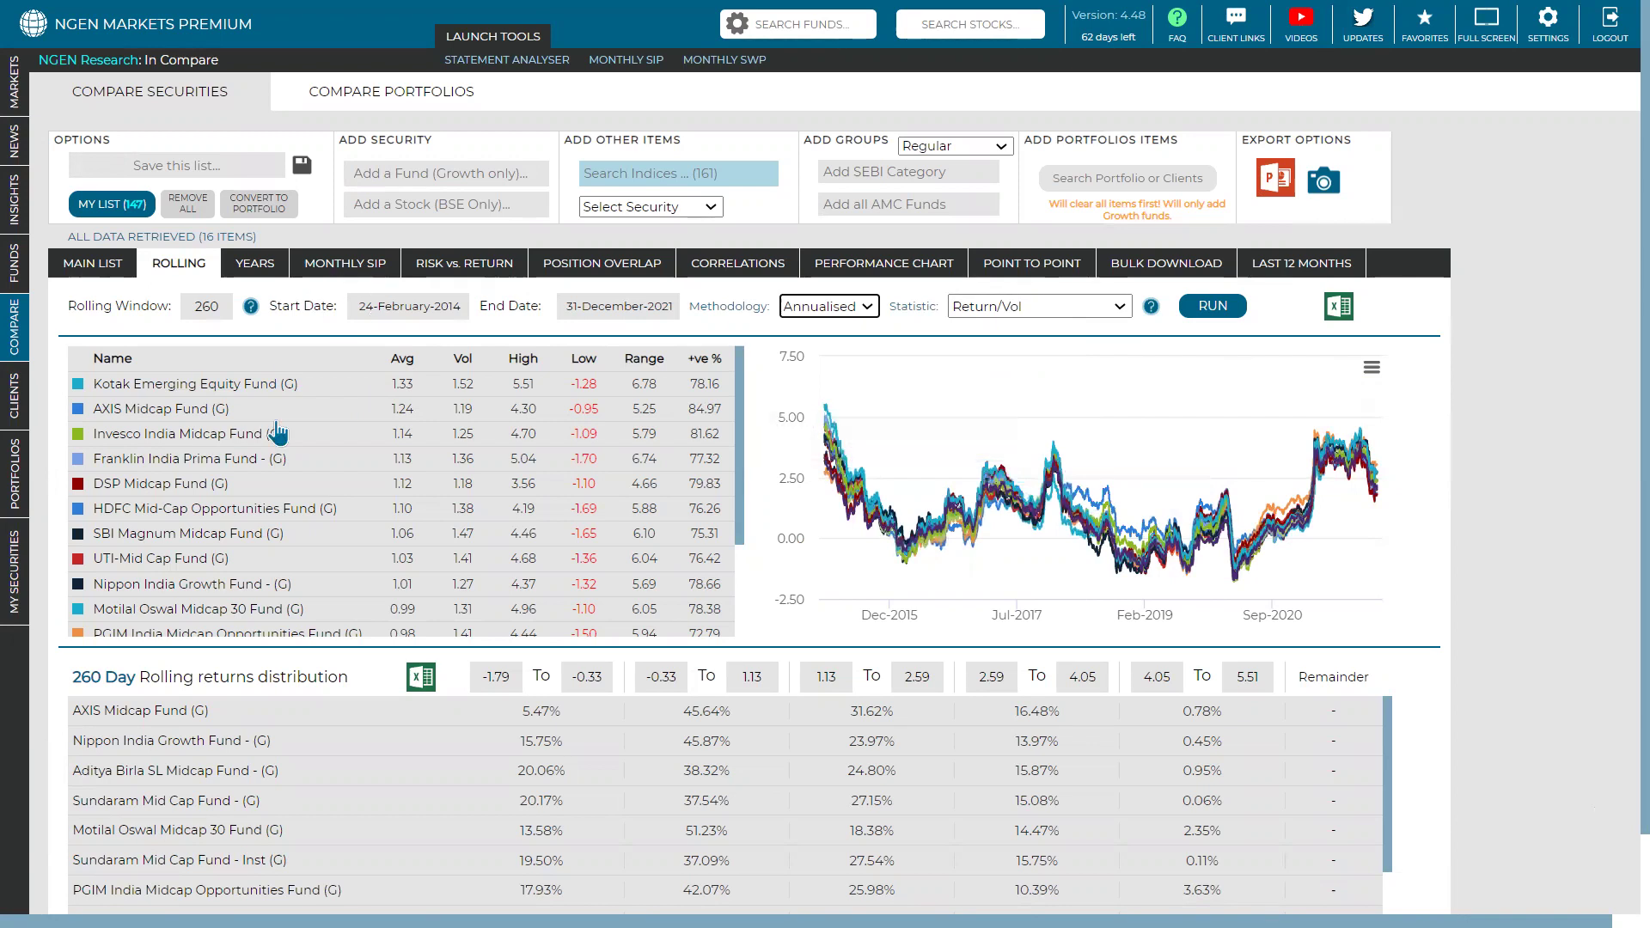
left_click(993, 308)
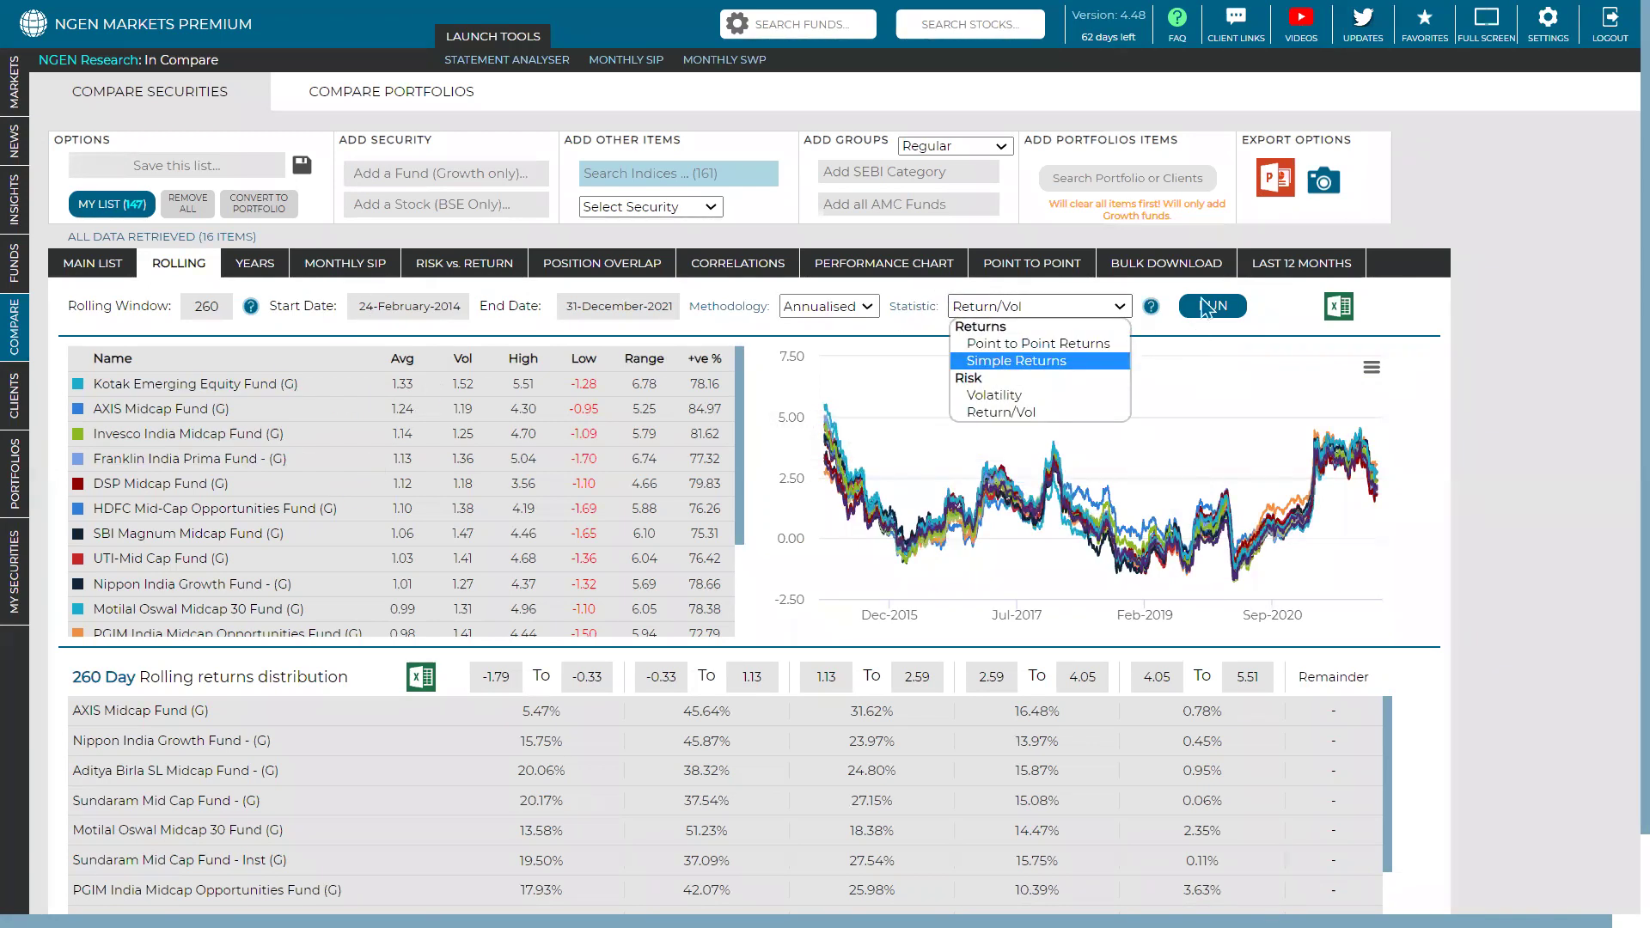
left_click(1001, 411)
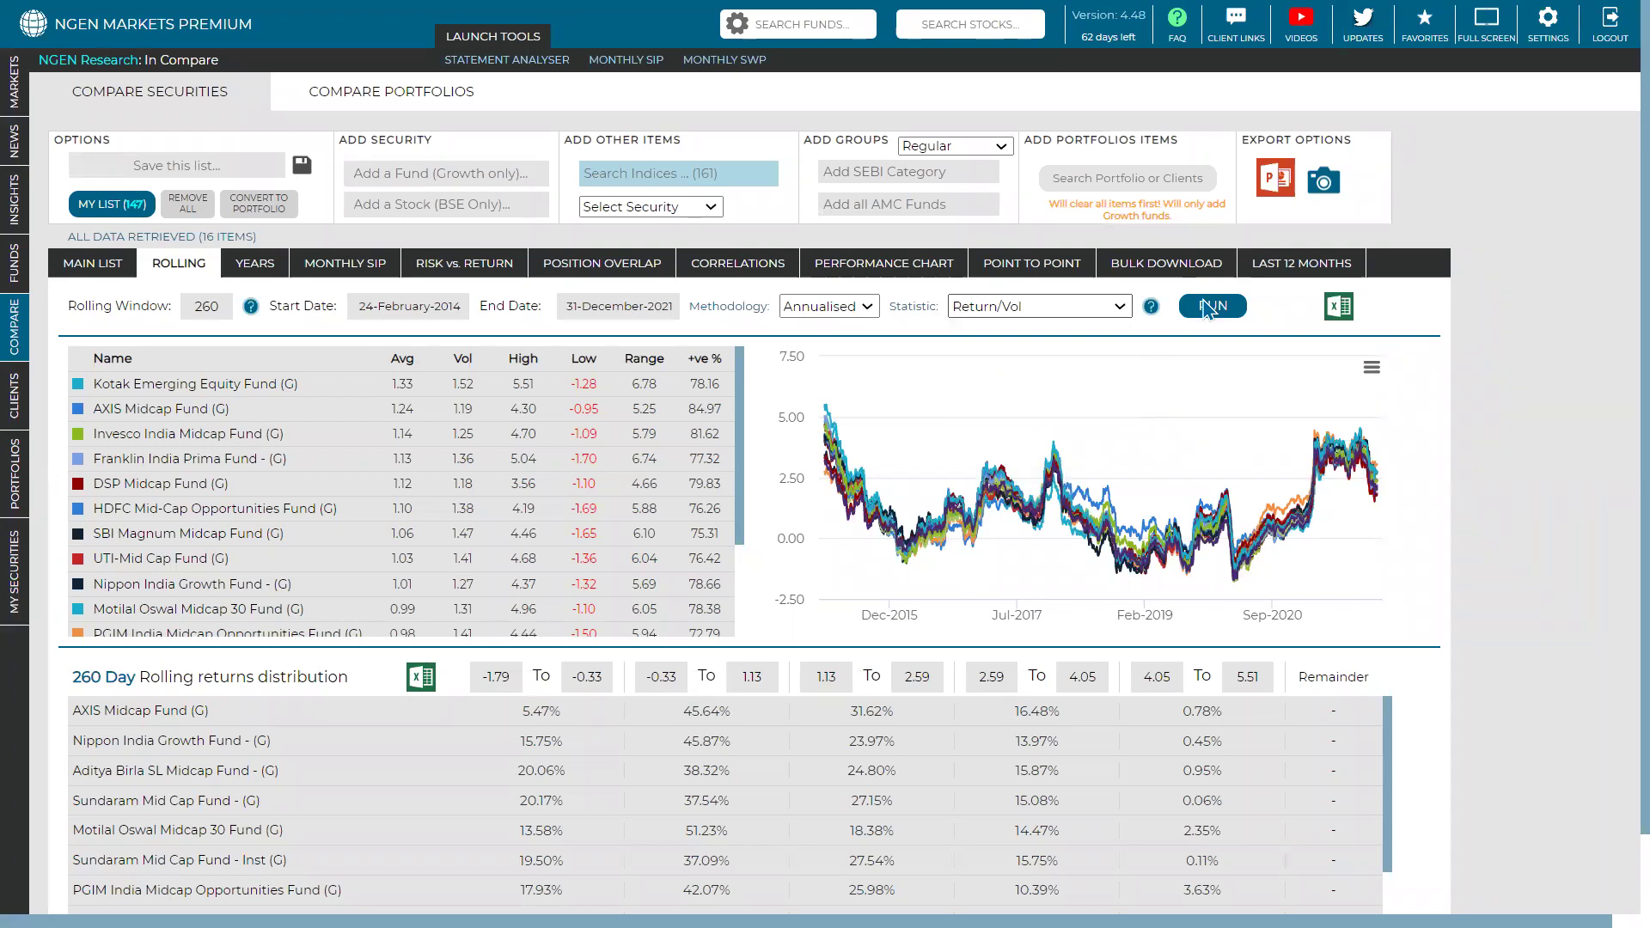
Rerun the 260-day volatility calculation, export the PowerPoint Comparison Report and open it.
left_click(1210, 307)
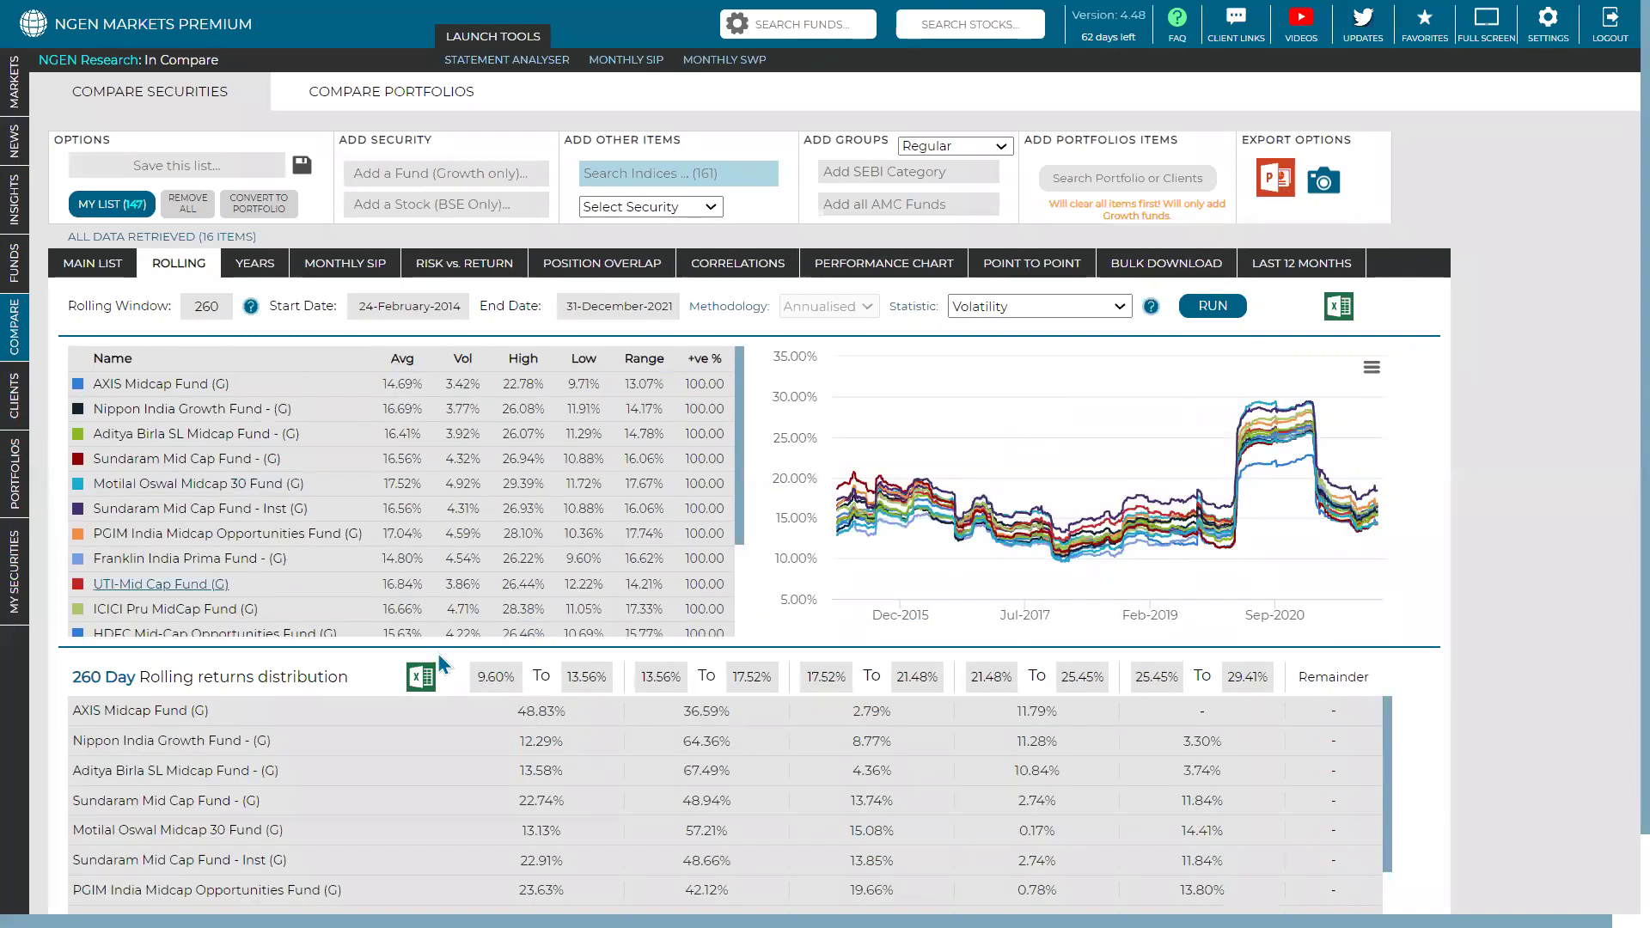
left_click(1266, 183)
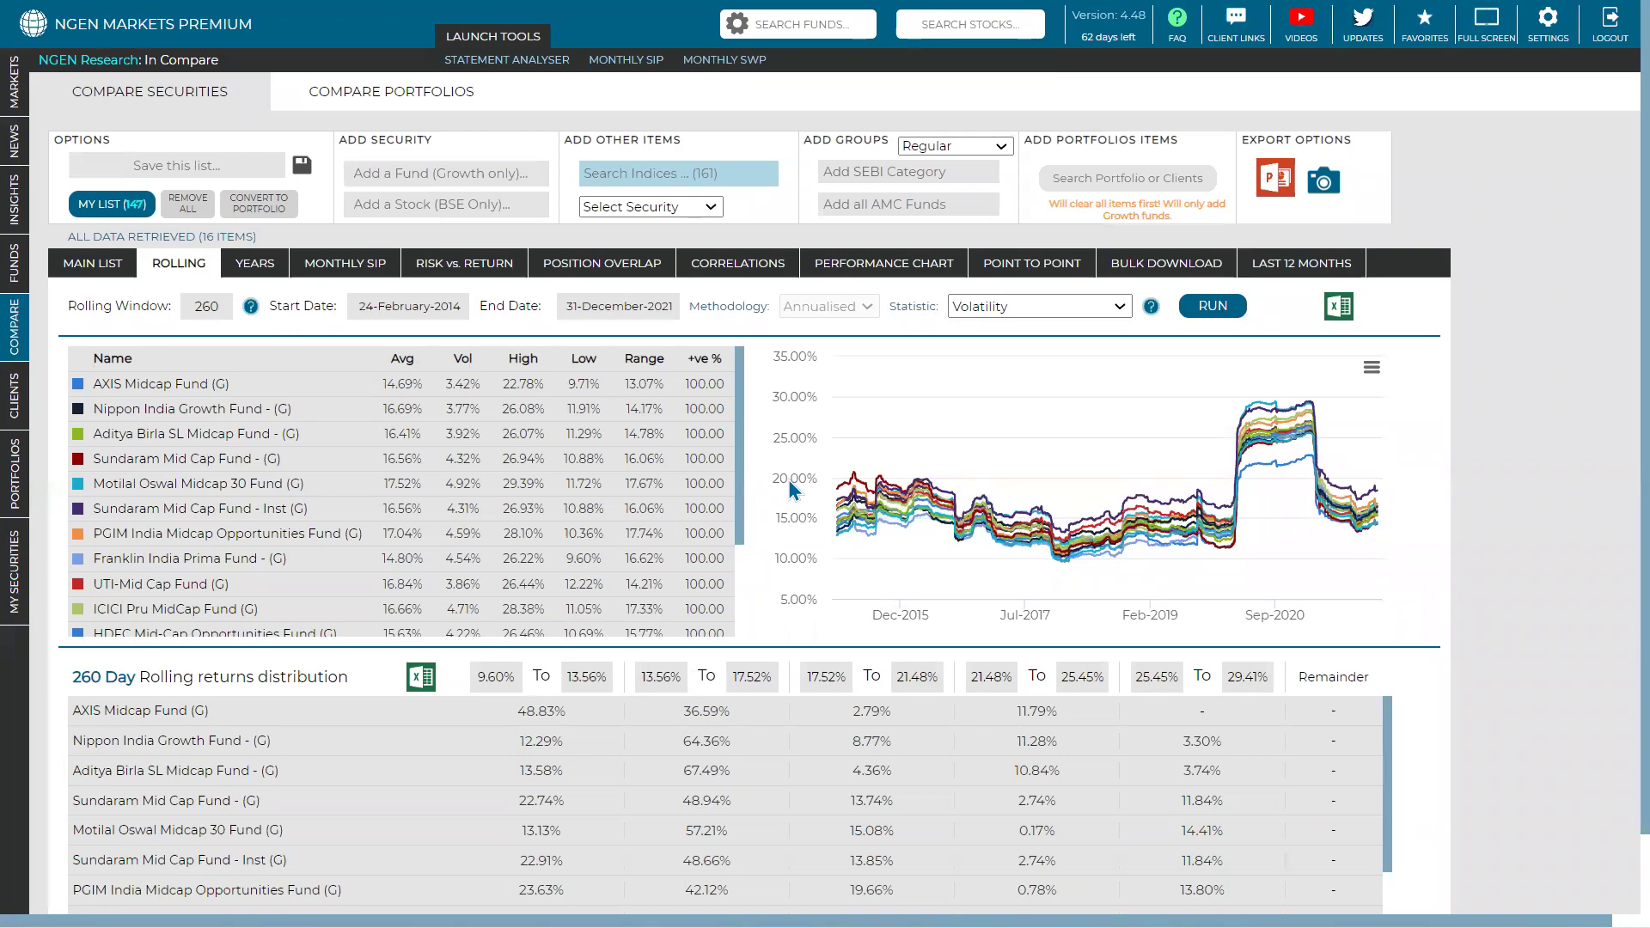
left_click(1032, 898)
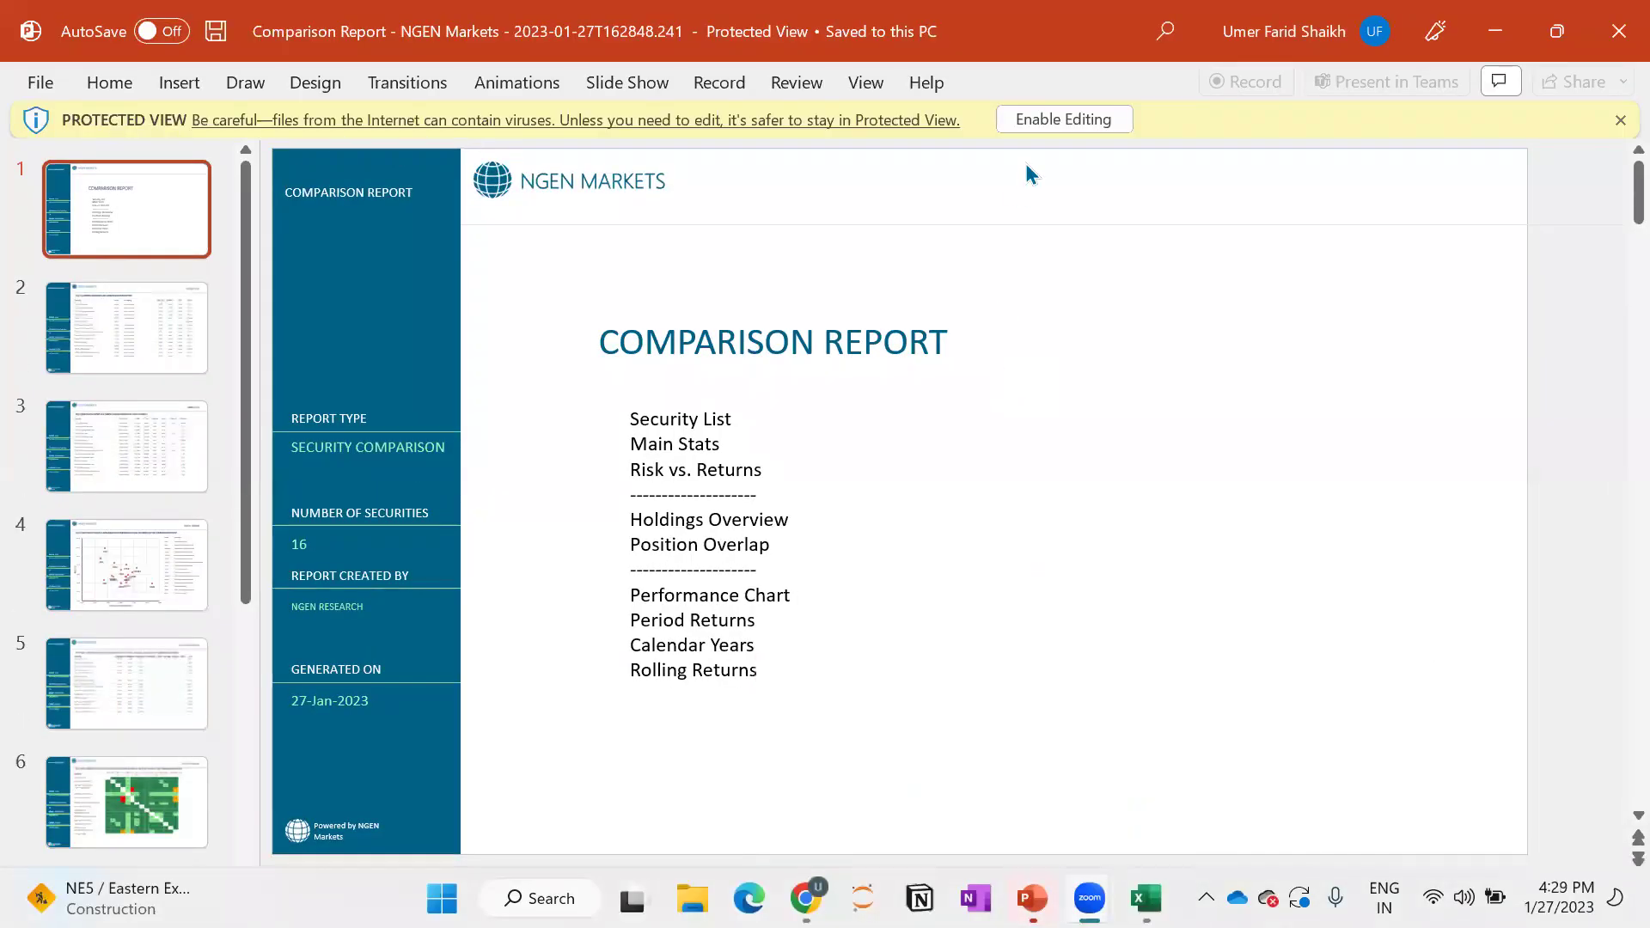
Enable editing in the report and view the Rolling Returns slide.
left_click(1064, 119)
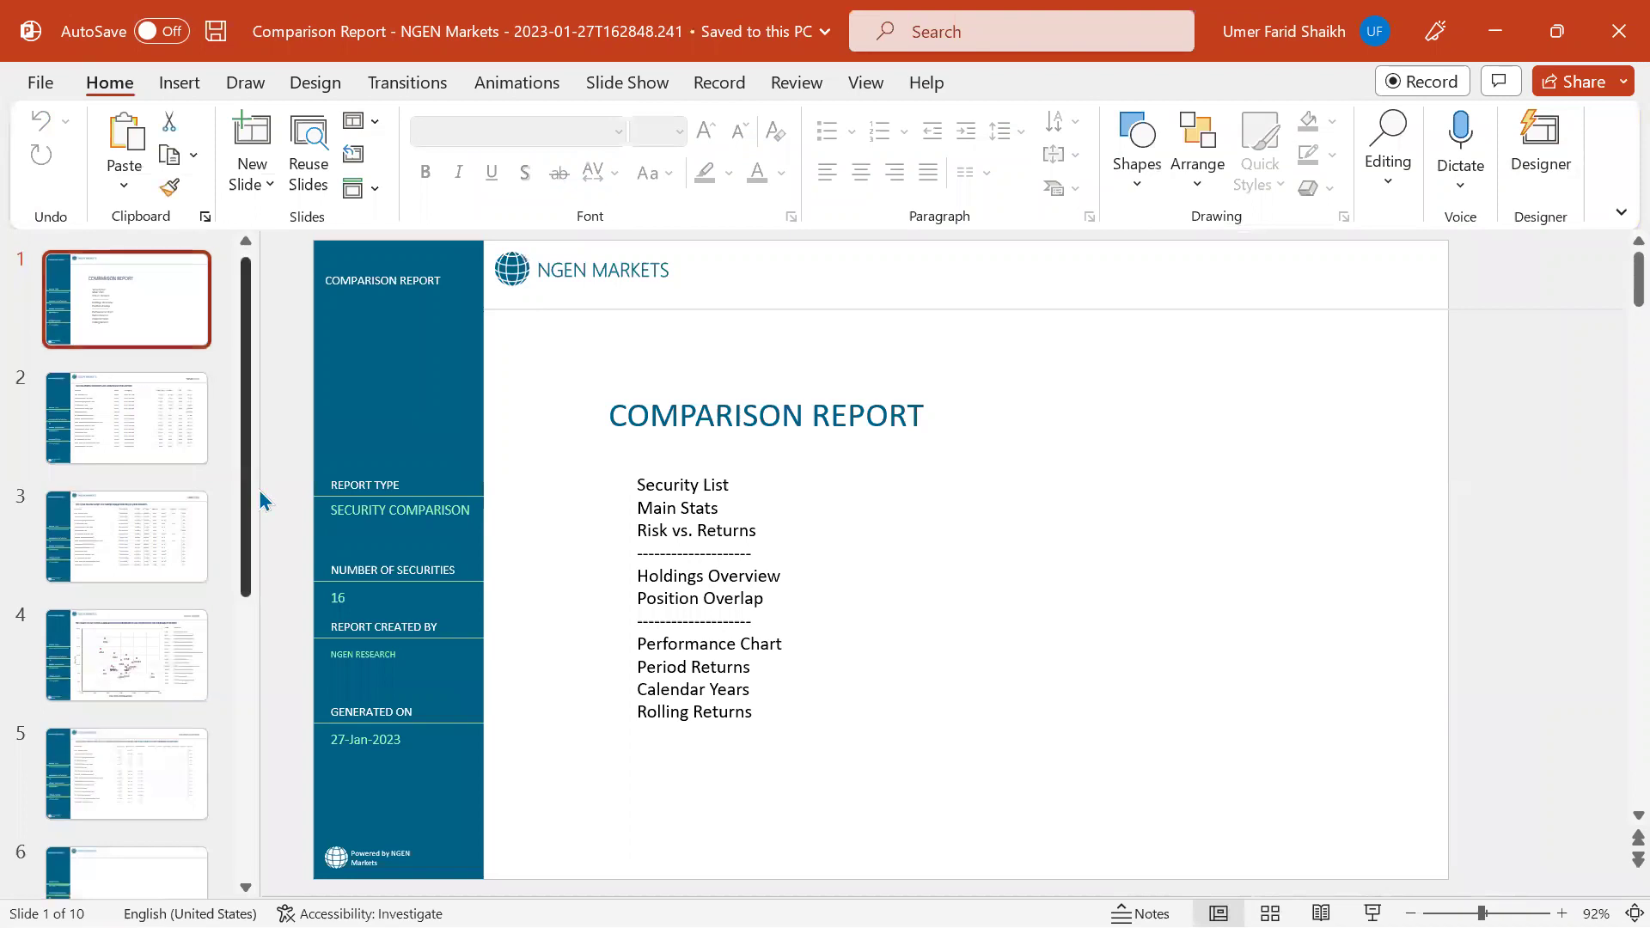
scroll(257, 495, "down", 5)
left_click(112, 824)
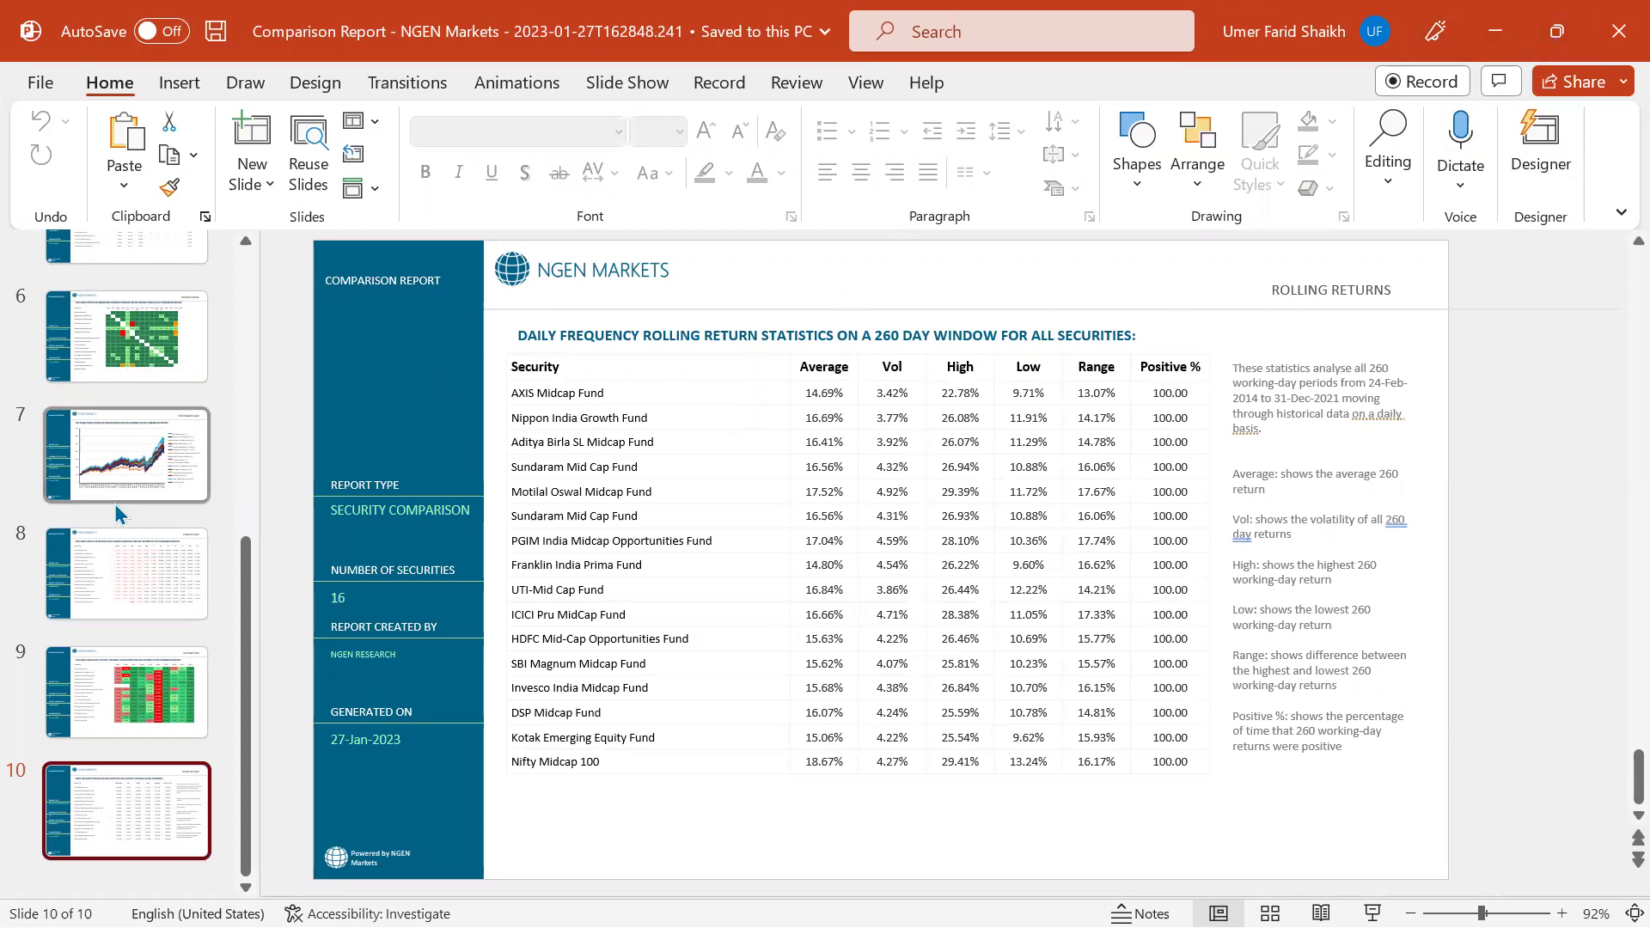
Review the performance chart and period returns slides, then return to NGEN Markets Premium.
left_click(115, 502)
left_click(115, 543)
left_click(125, 470)
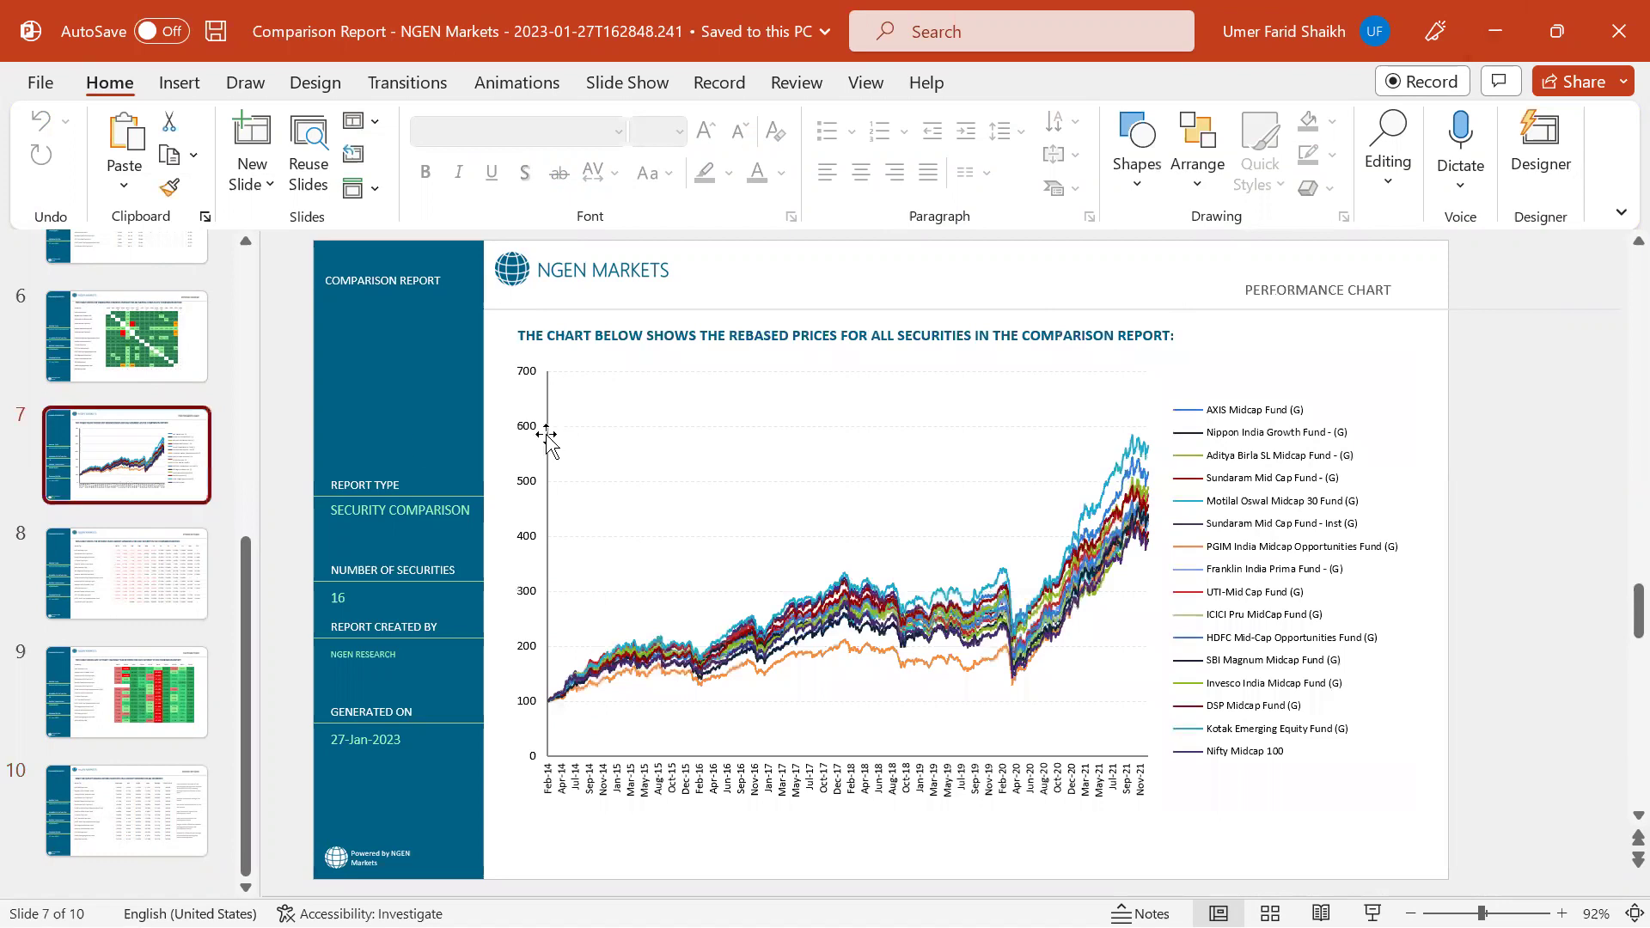
left_click(994, 584)
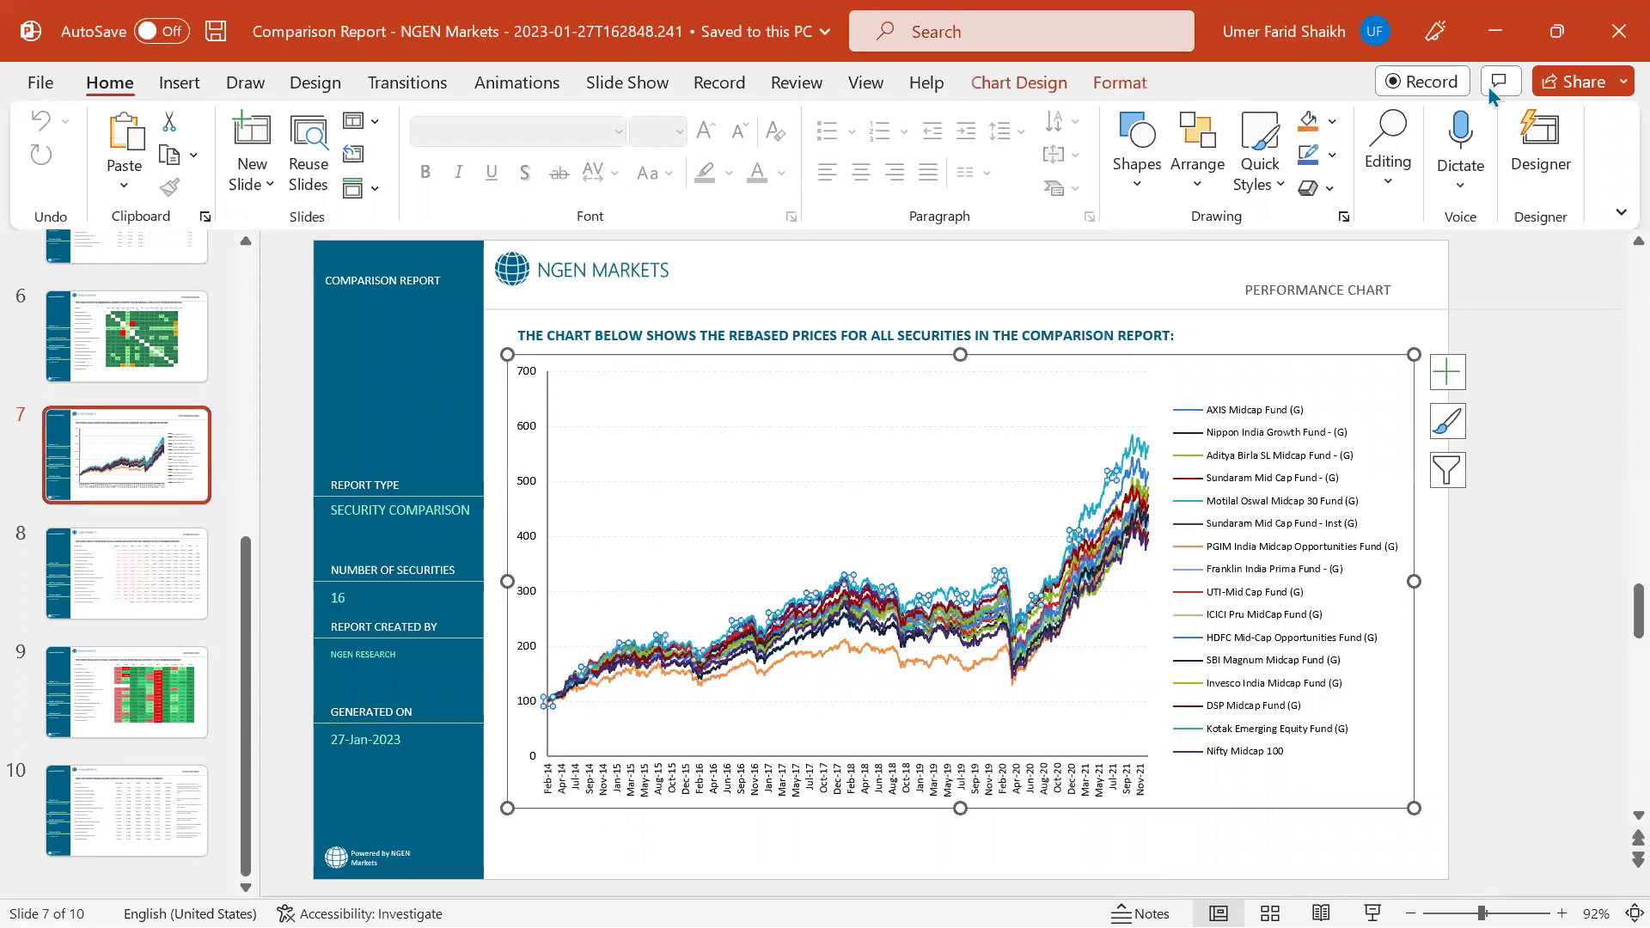
key("alt+Tab")
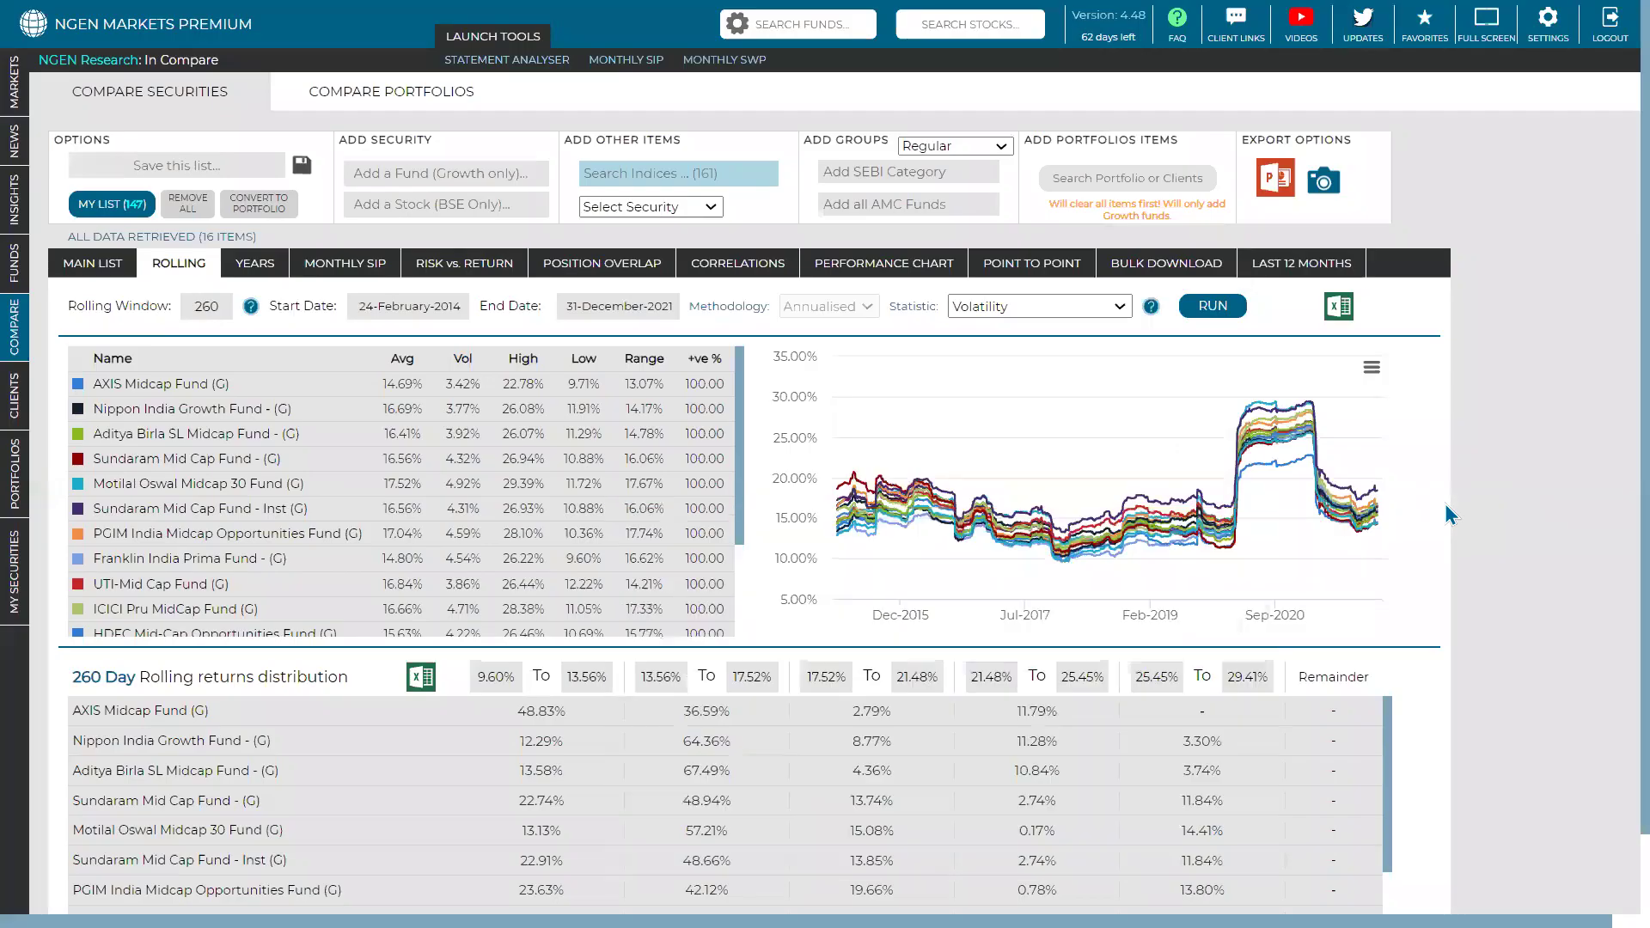
Create a 10-fund New Portfolio from a saved statement analysis and run its asset allocation analytics.
mouse_move(27, 499)
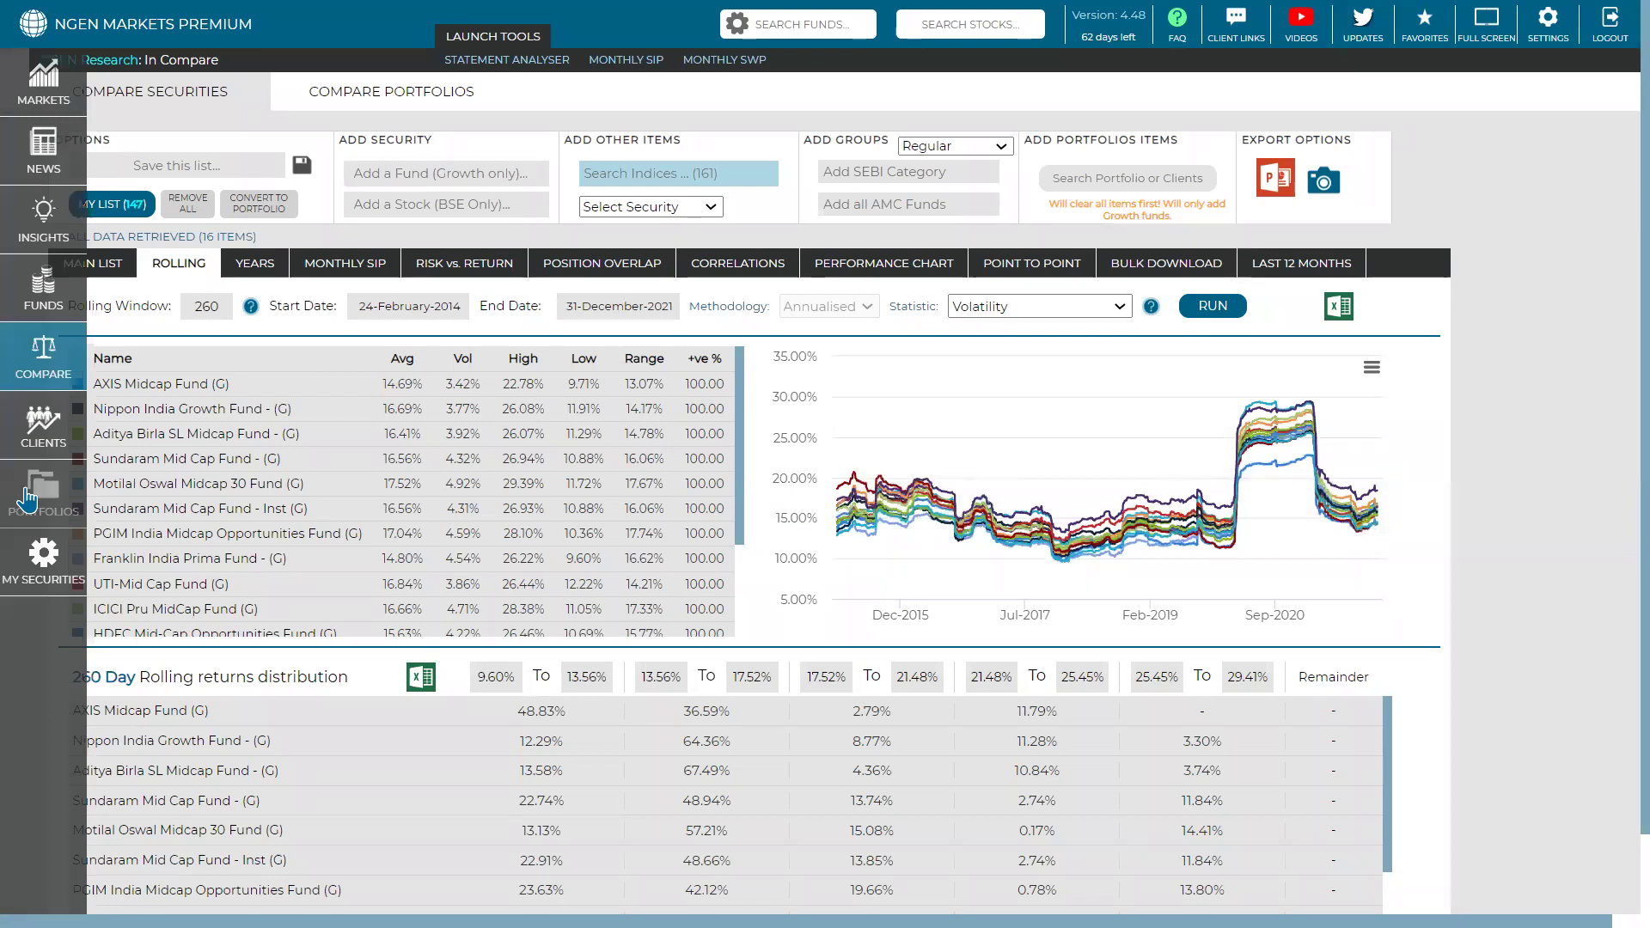
left_click(27, 498)
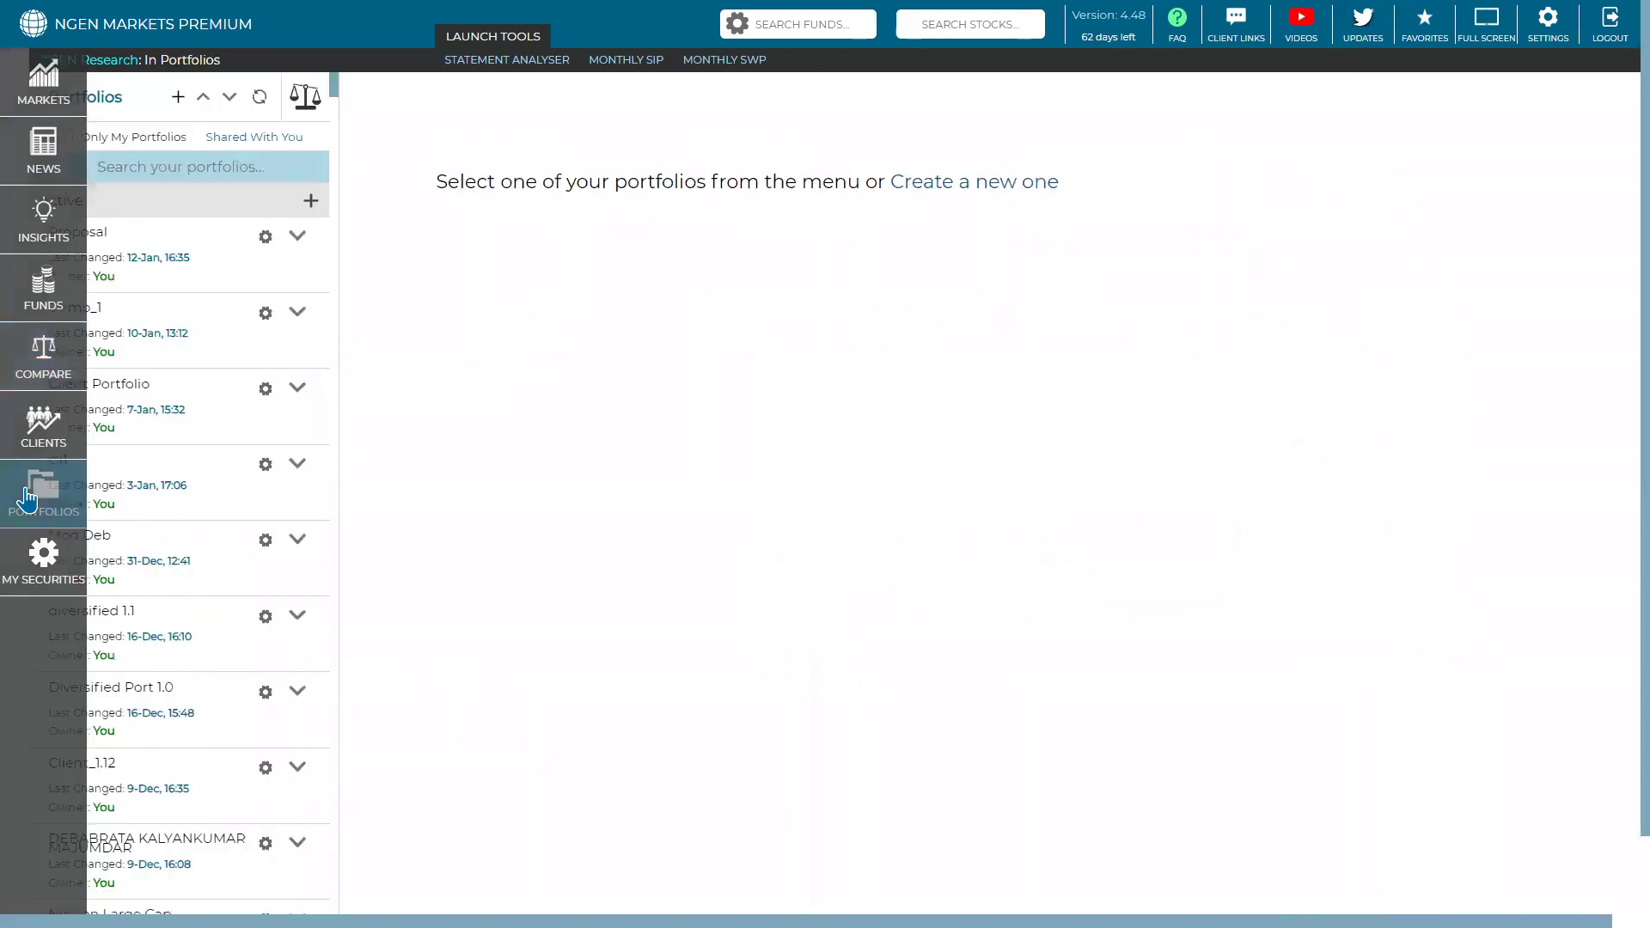
left_click(179, 96)
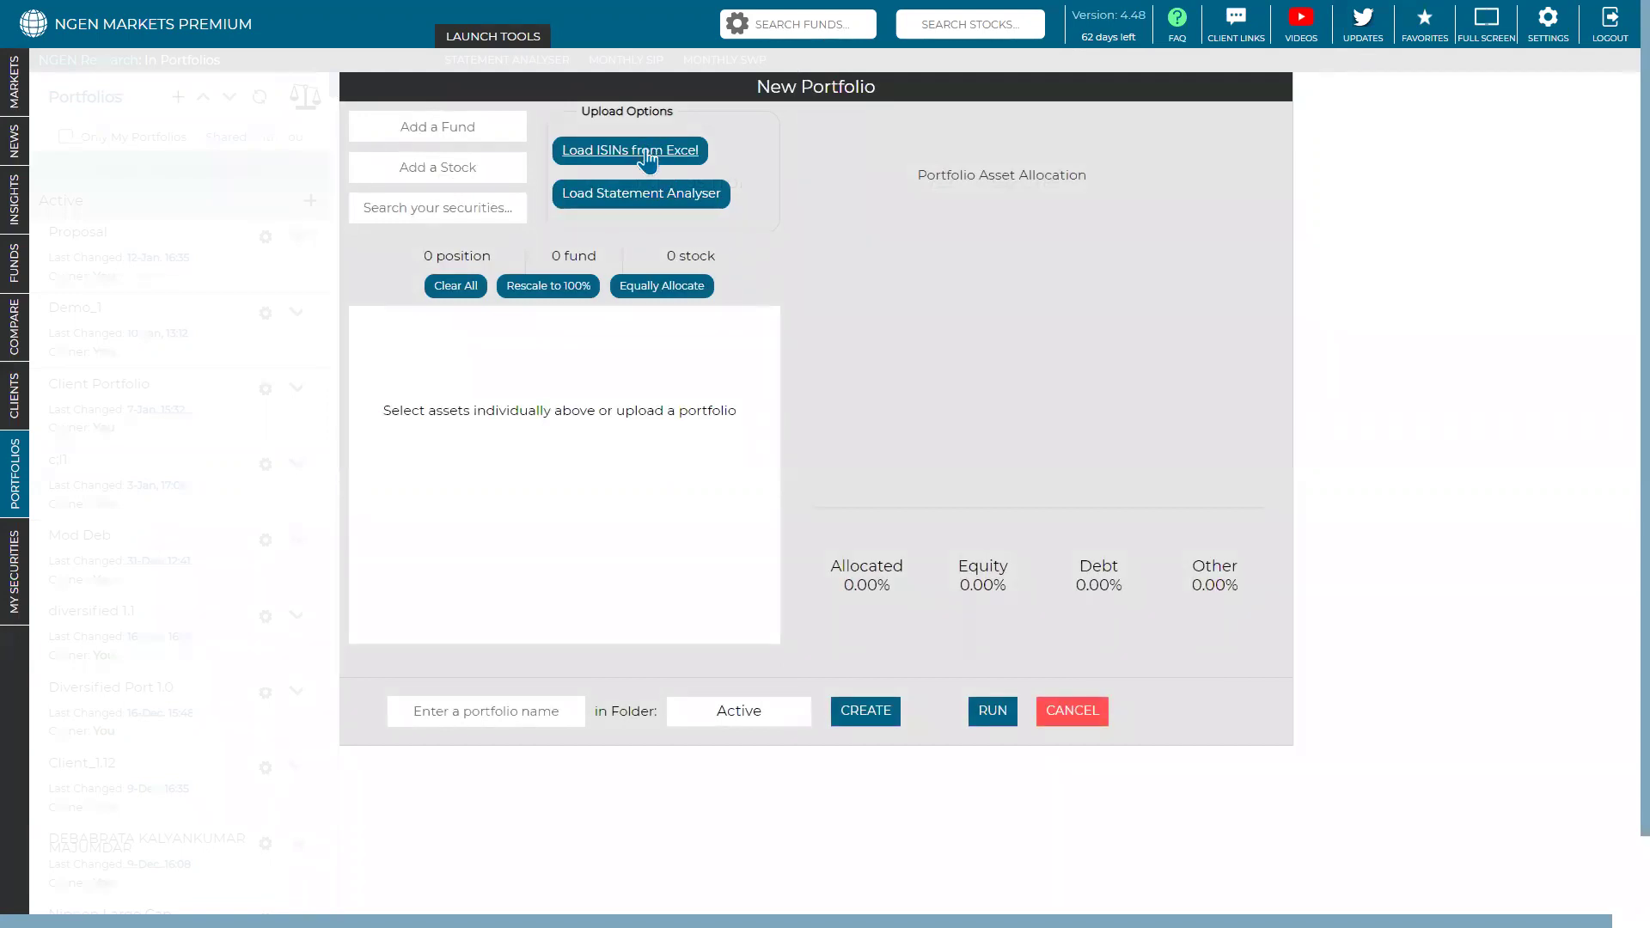
left_click(650, 213)
left_click(596, 295)
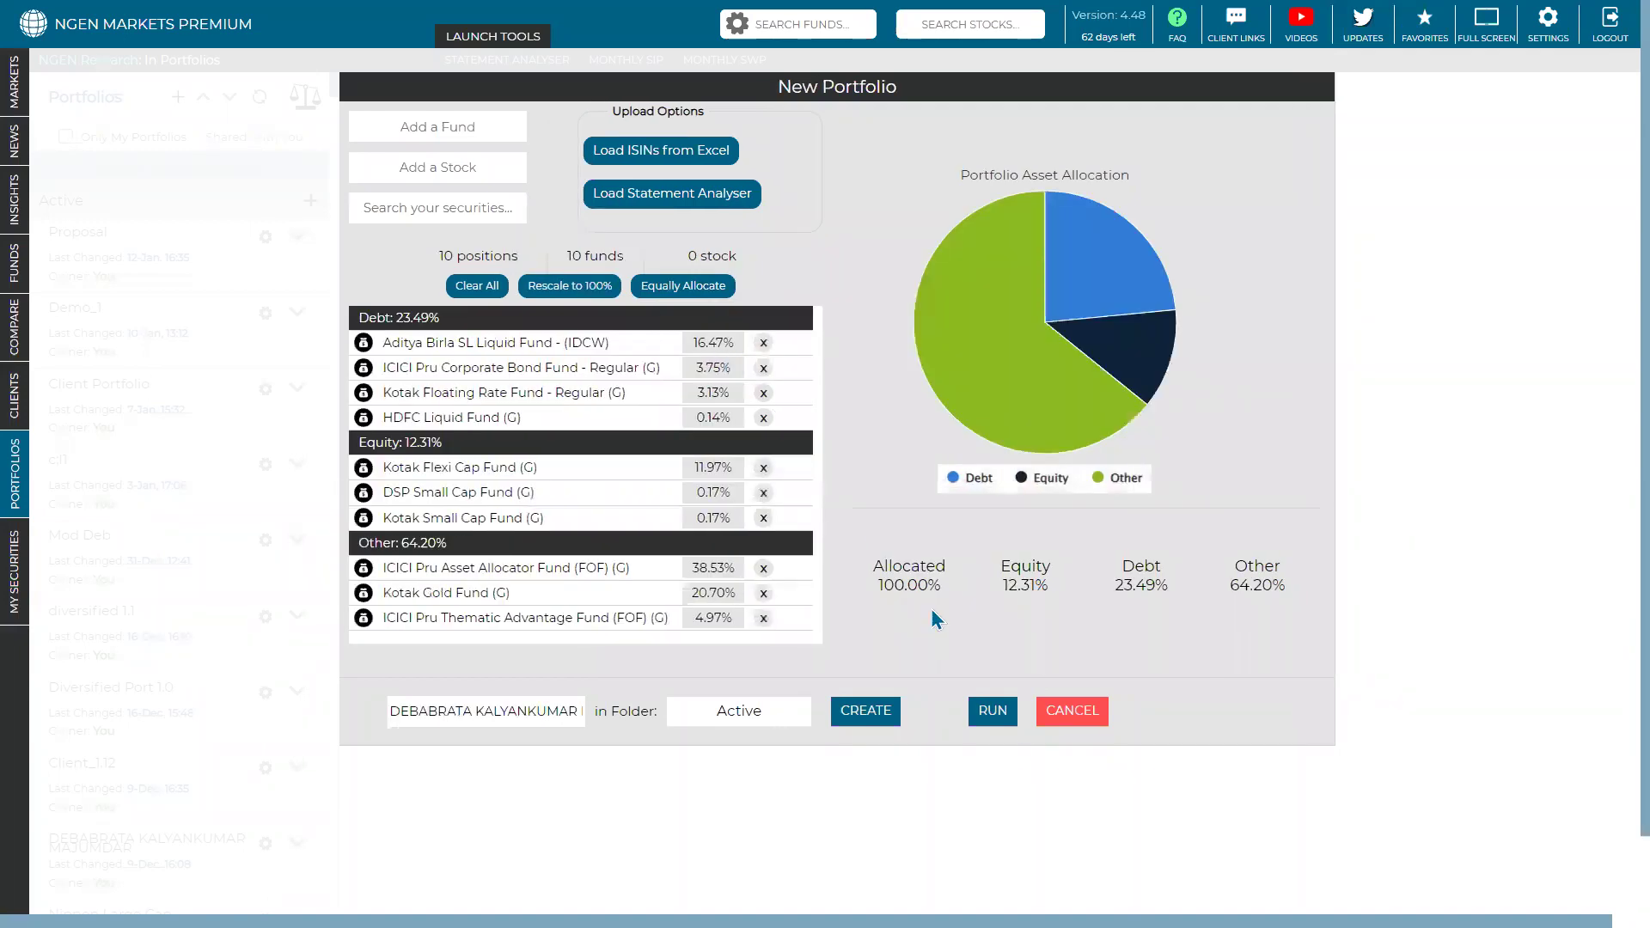
left_click(995, 713)
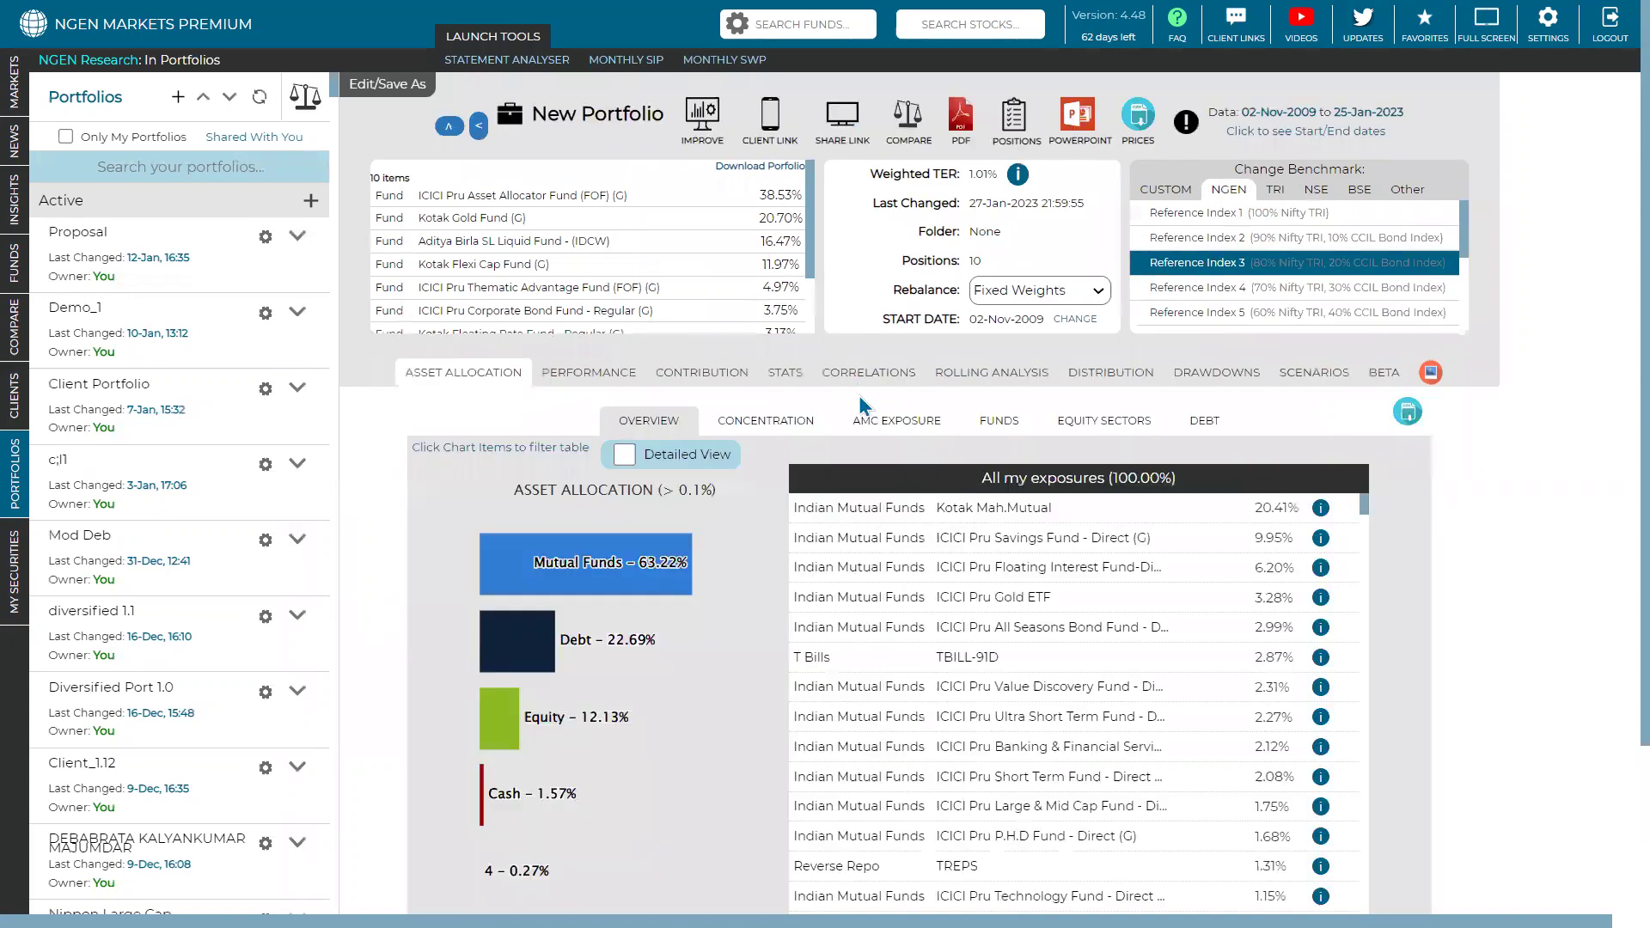
Open the portfolio's Rolling Analysis with 260, 520 and 780-day windows and switch returns to Annualised.
left_click(986, 388)
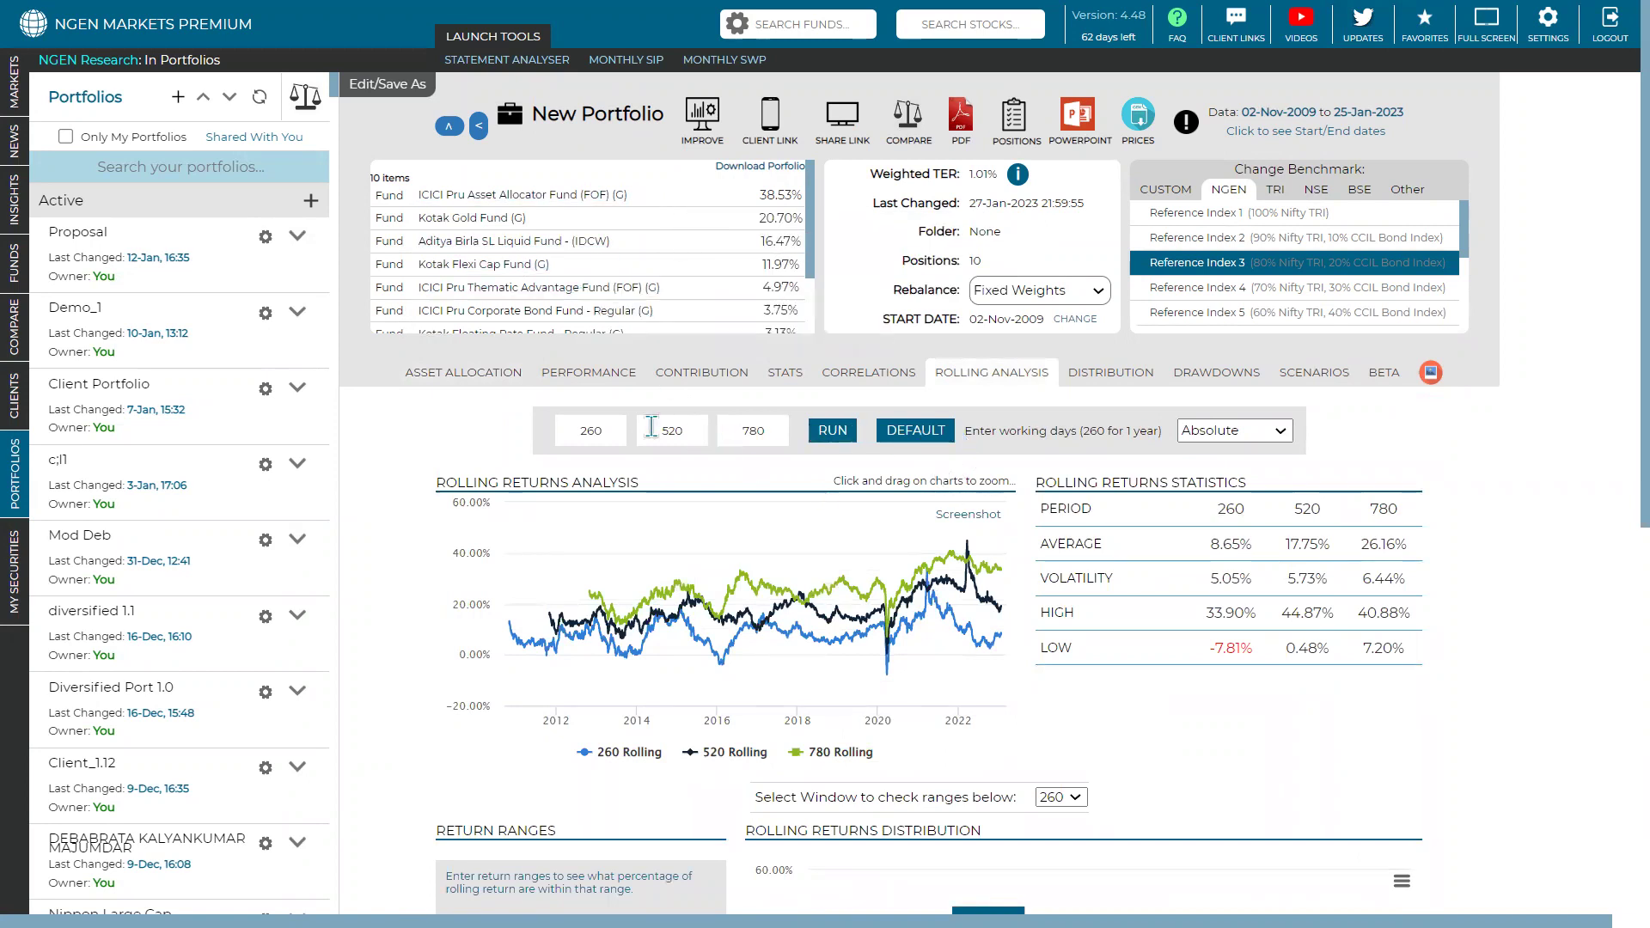
left_click(736, 441)
double_click(571, 431)
double_click(660, 434)
double_click(733, 434)
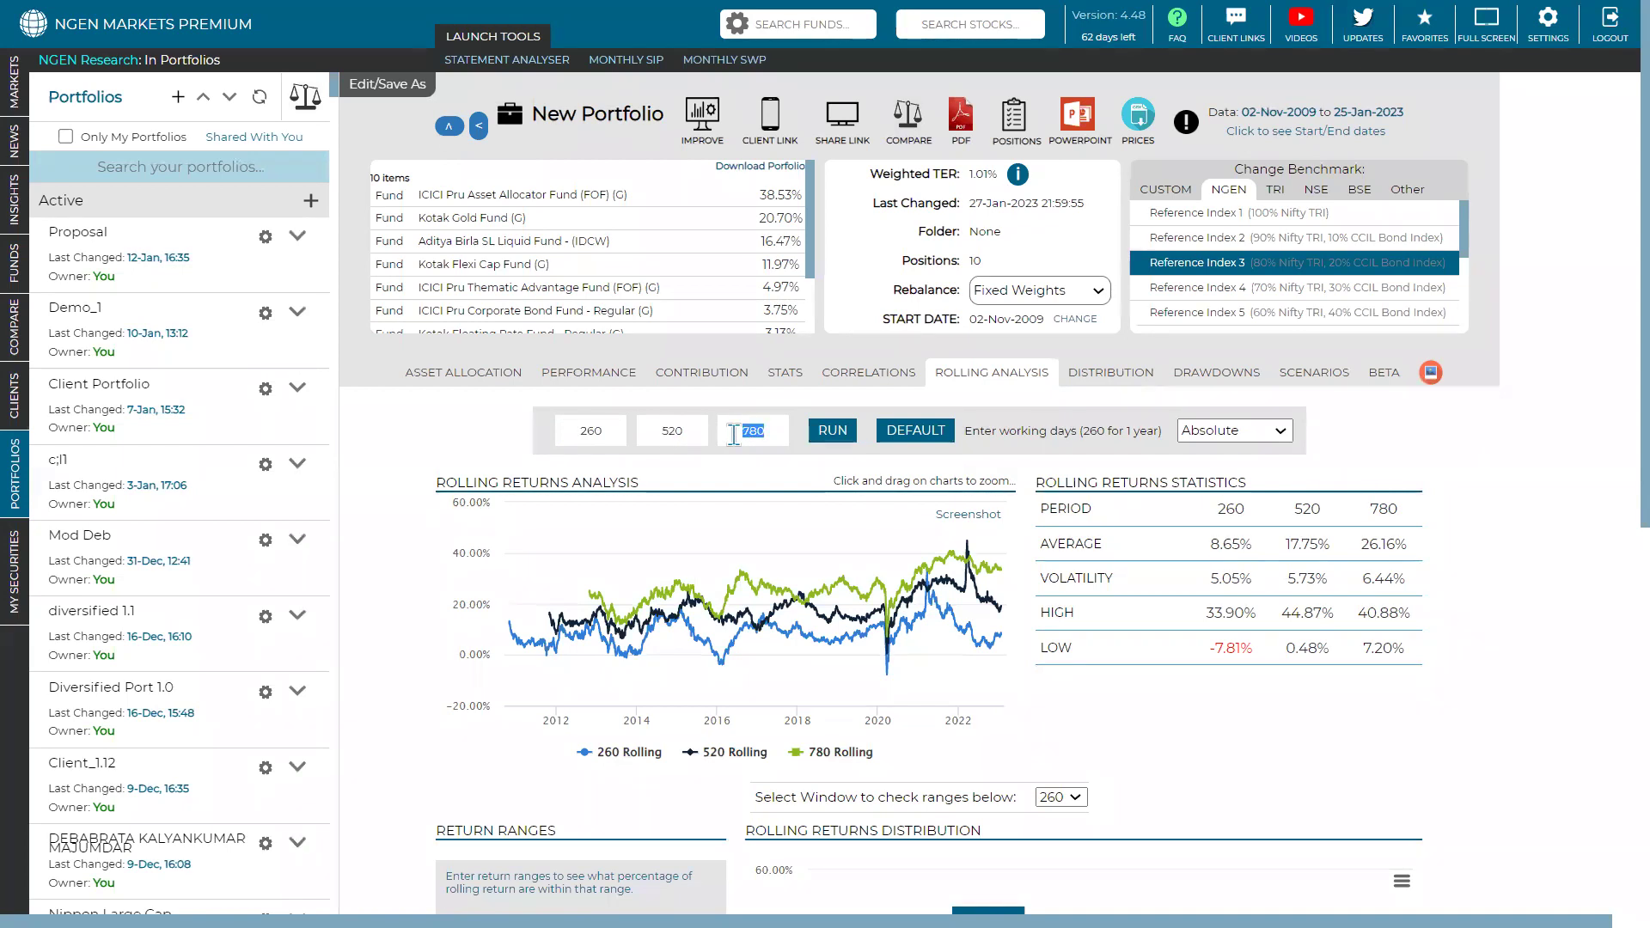
left_click(1207, 433)
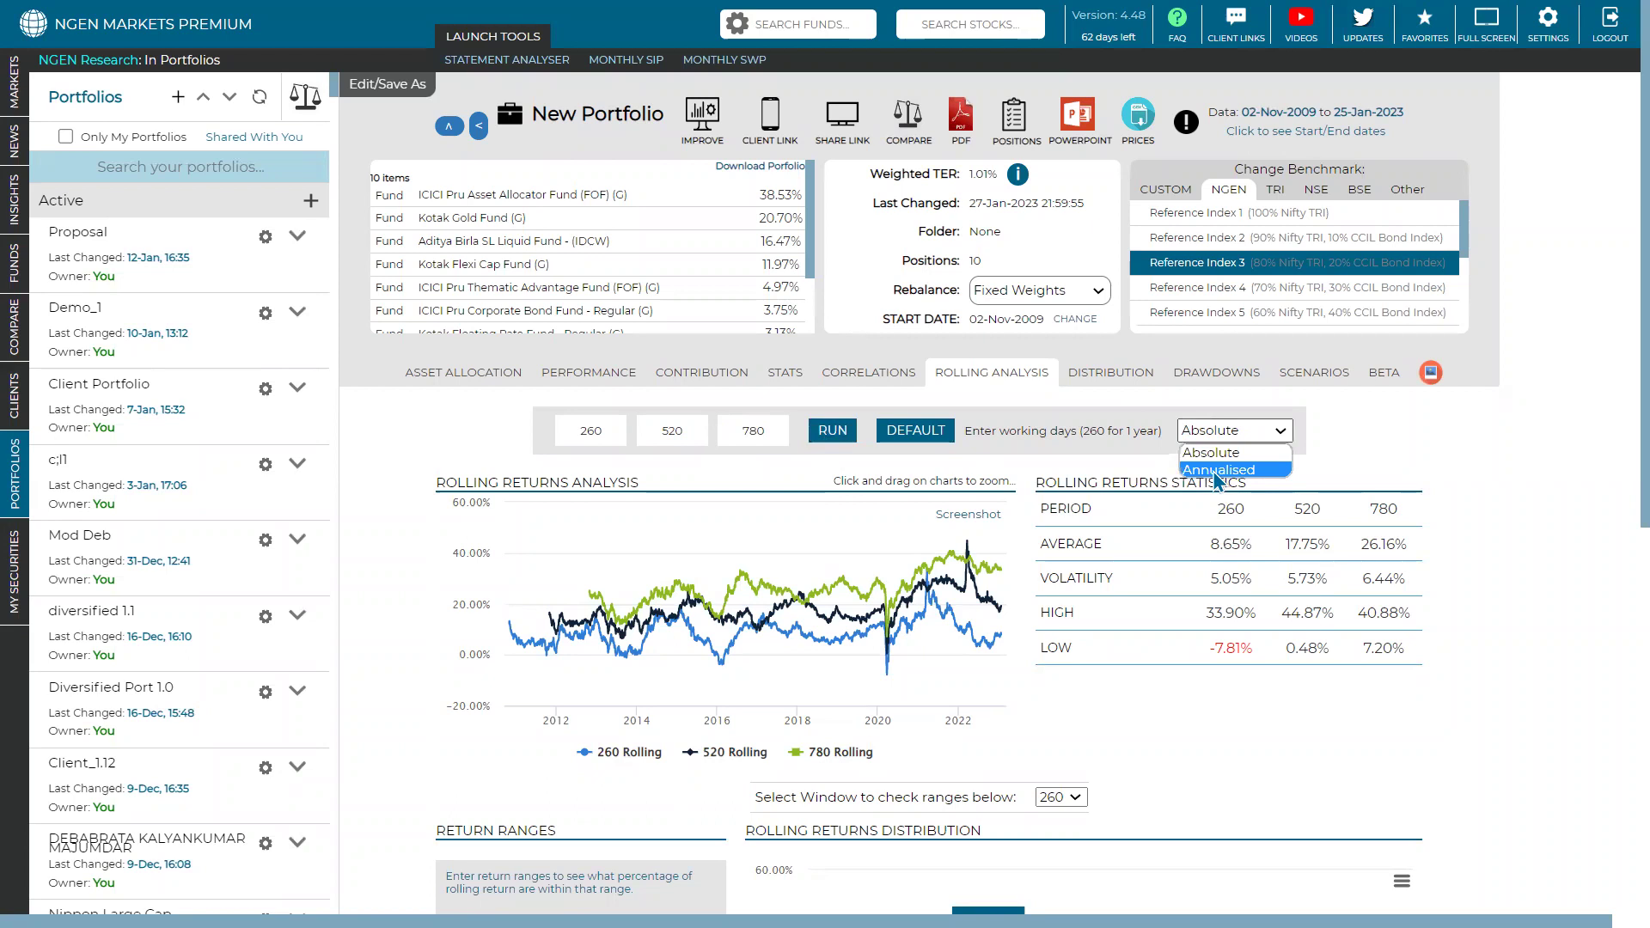
left_click(1214, 470)
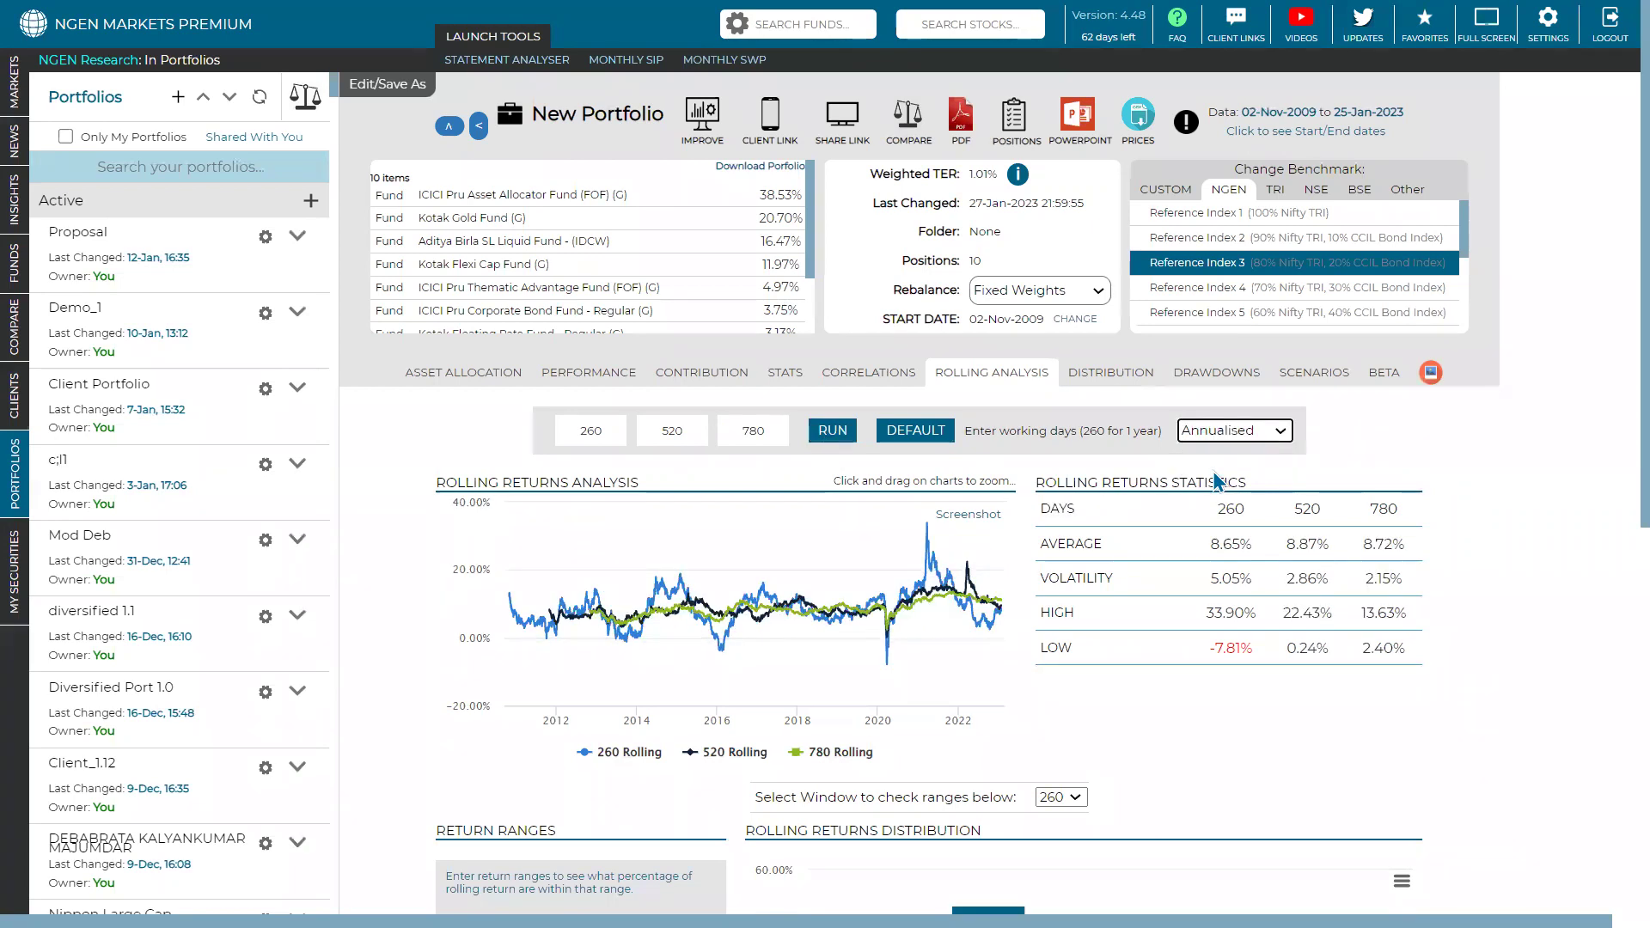
Highlight the average returns 8.65%, 8.87% and 8.72%, and hide the 520 Rolling line.
double_click(1217, 544)
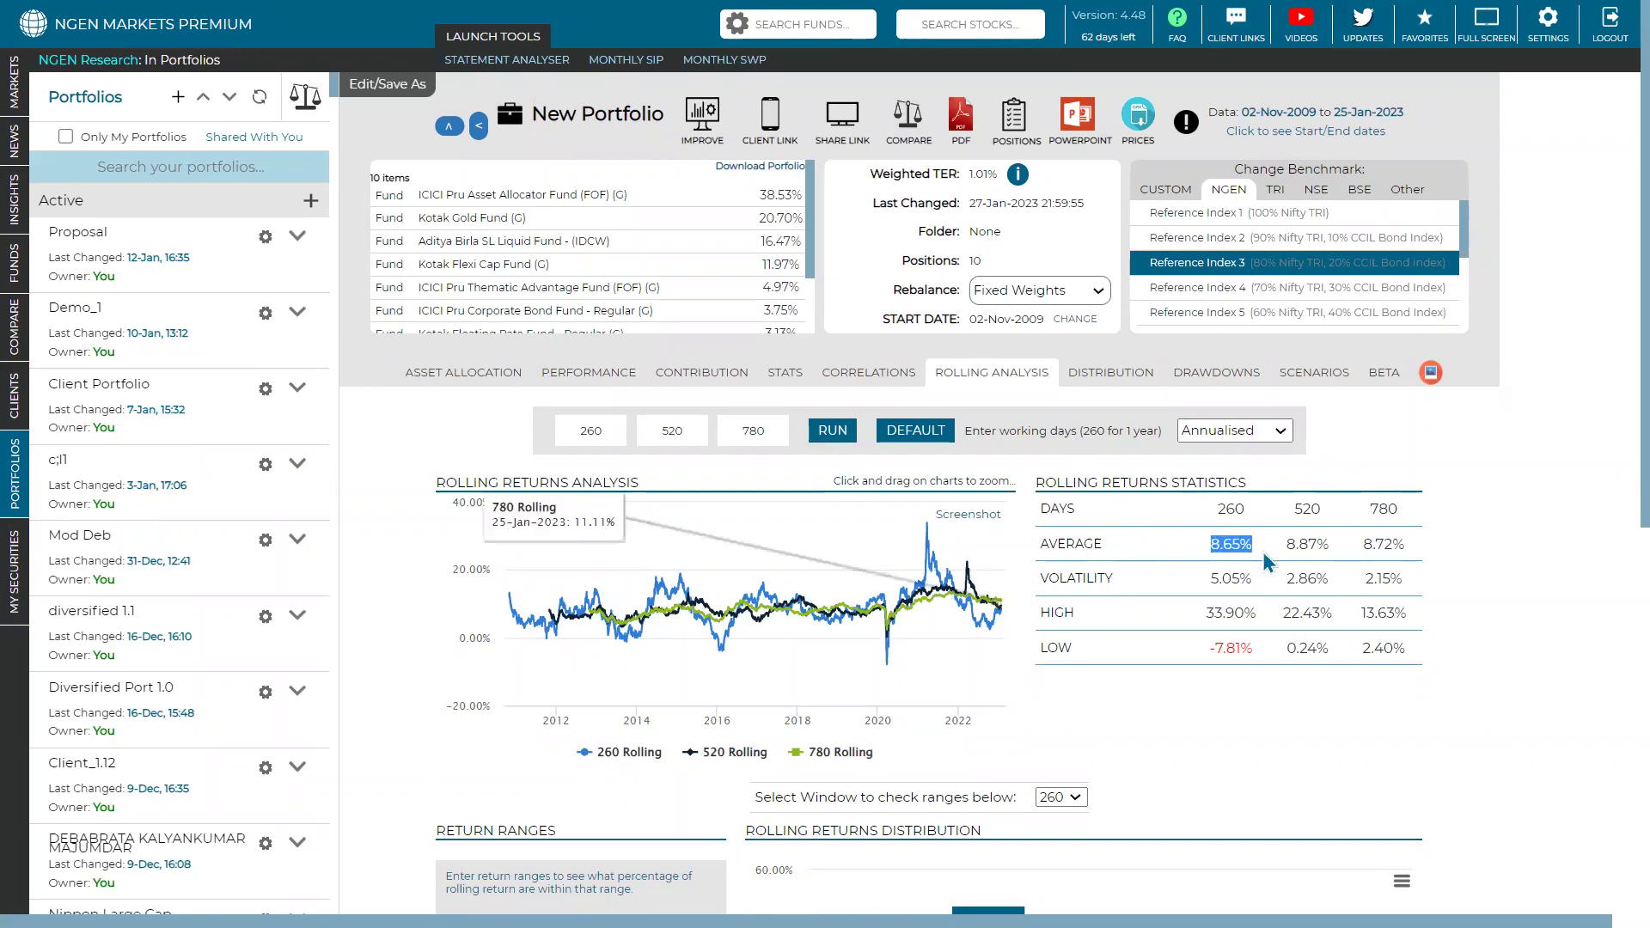
double_click(1308, 544)
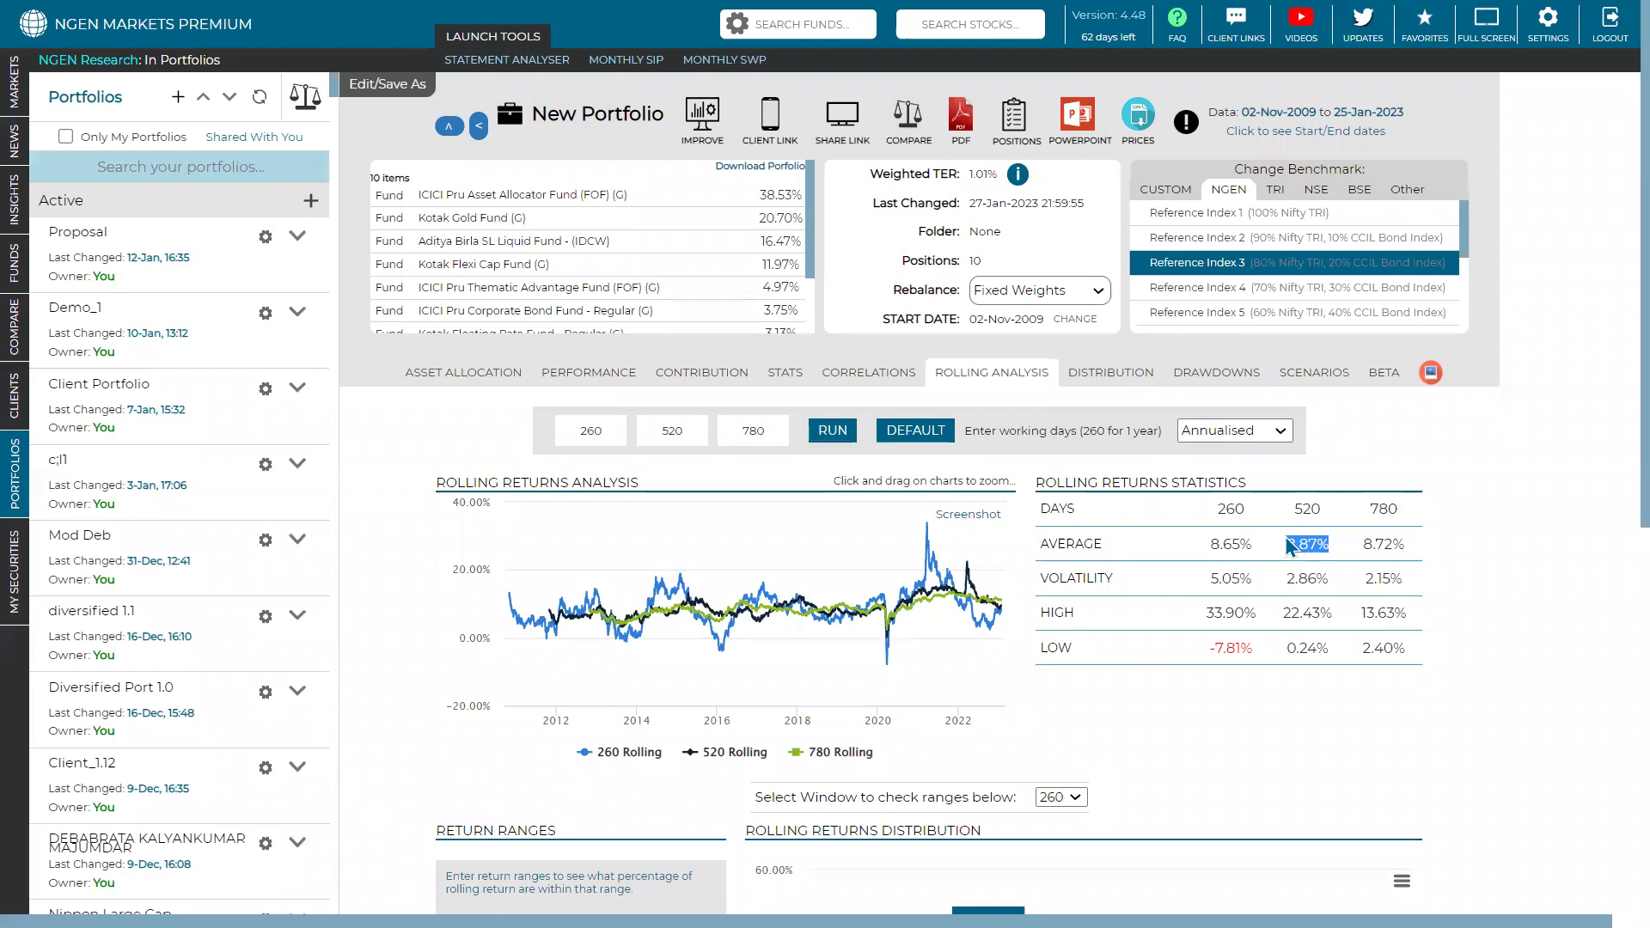
left_click_drag(1405, 544, 1362, 544)
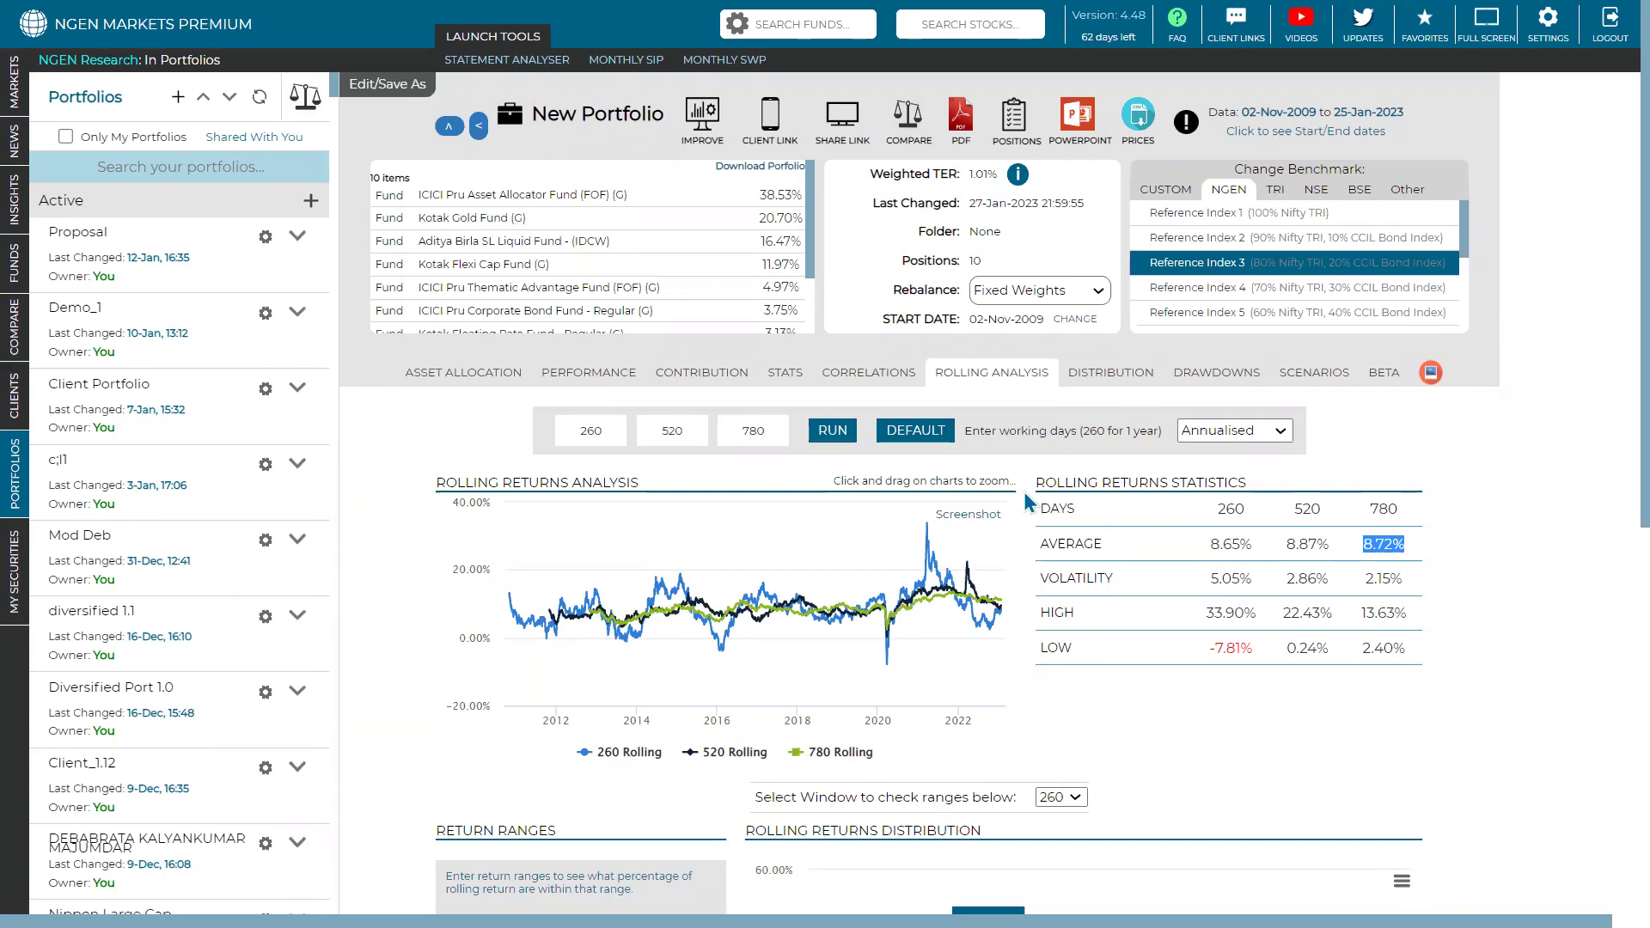
left_click(726, 752)
scroll(726, 752, "down", 2)
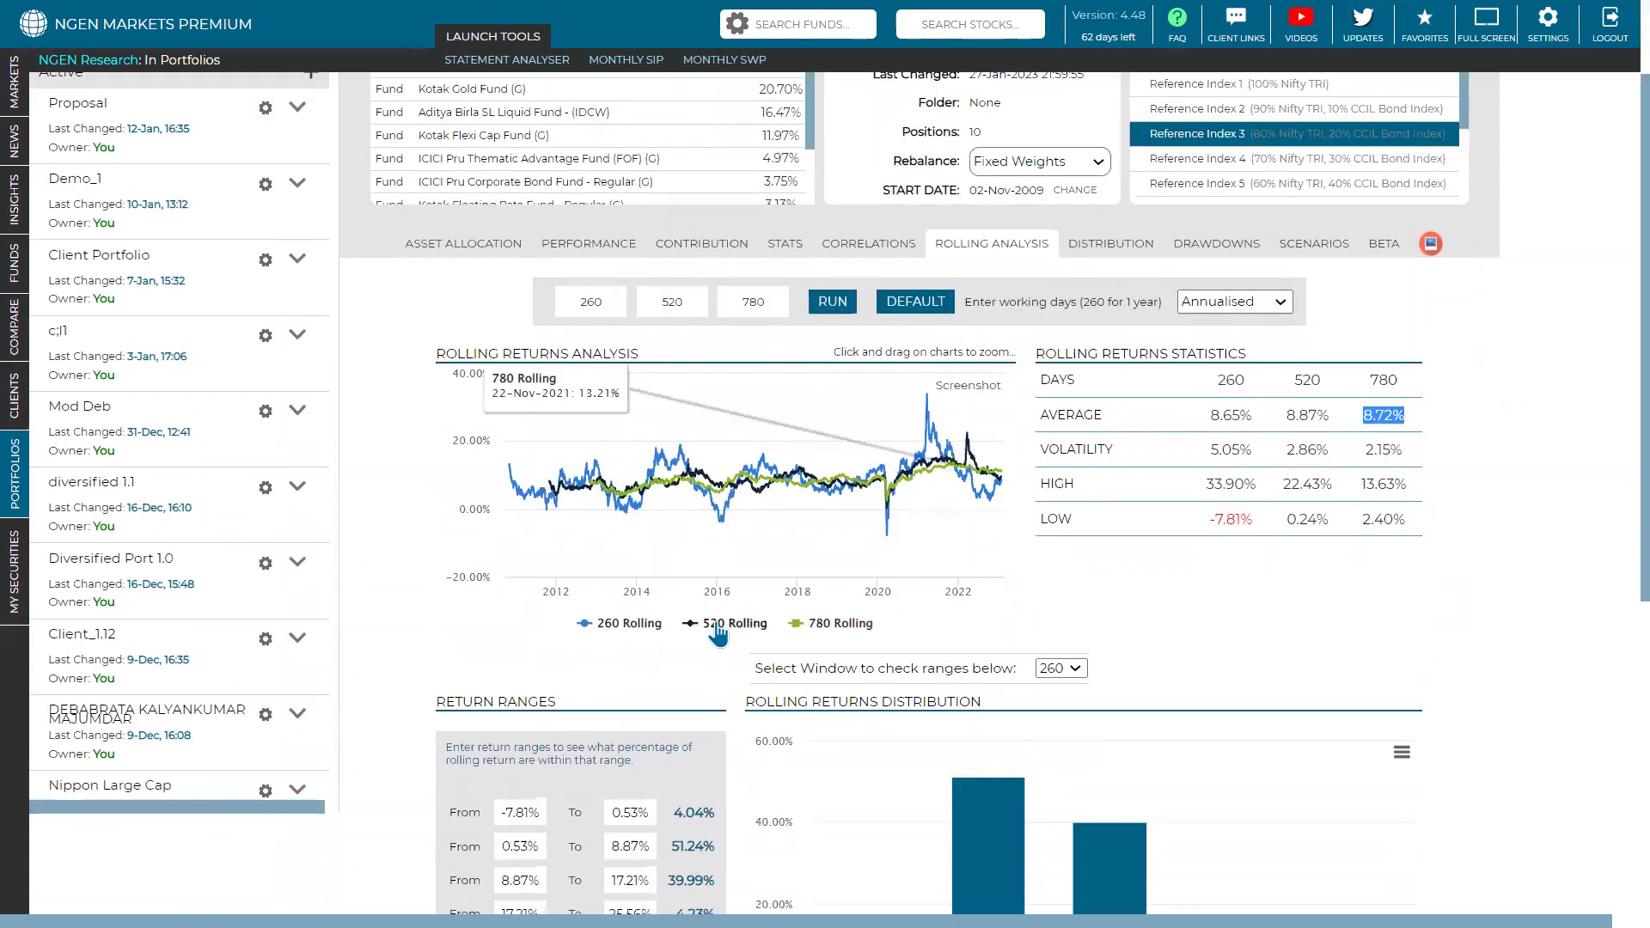
left_click(634, 624)
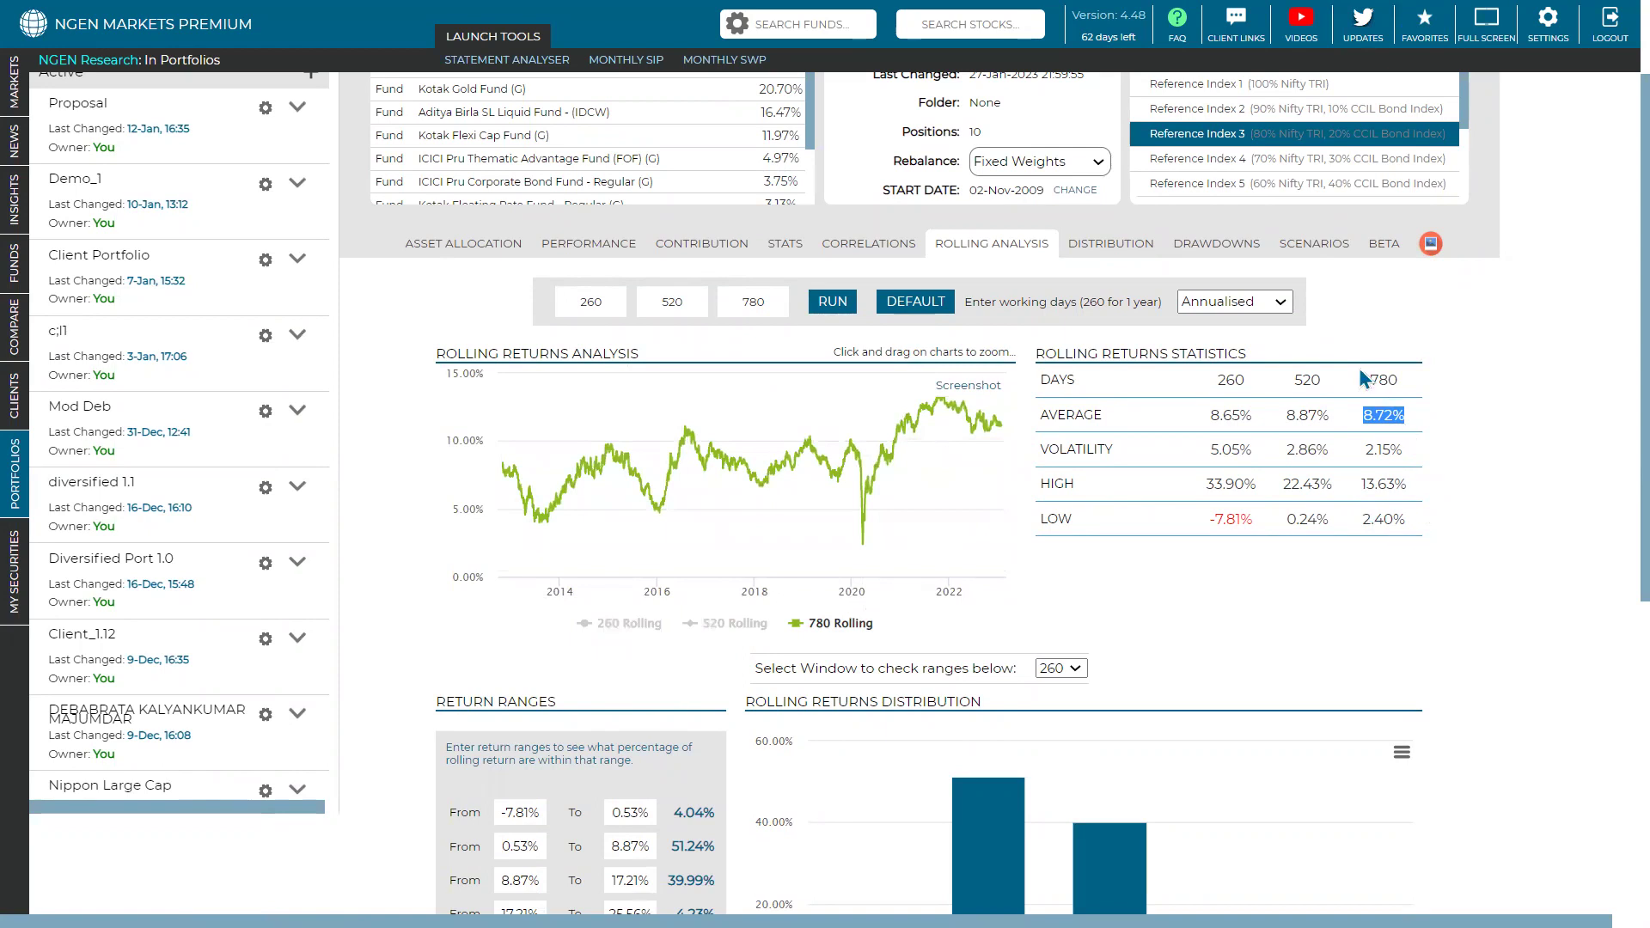
mouse_move(793, 474)
mouse_move(785, 435)
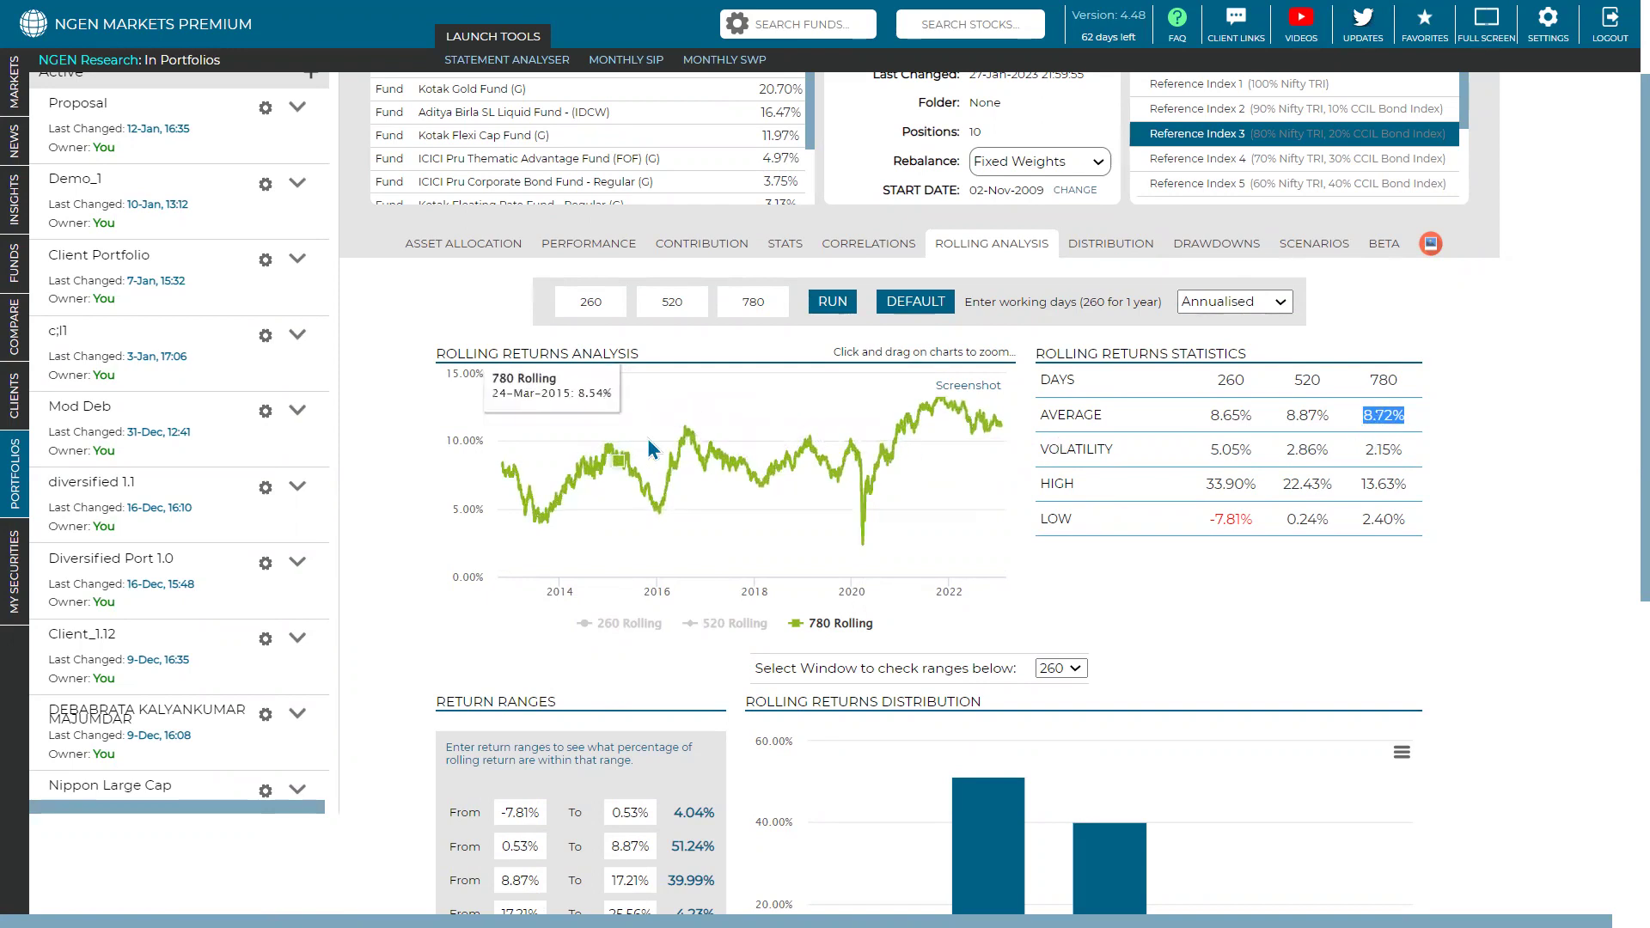
double_click(1392, 449)
double_click(1229, 447)
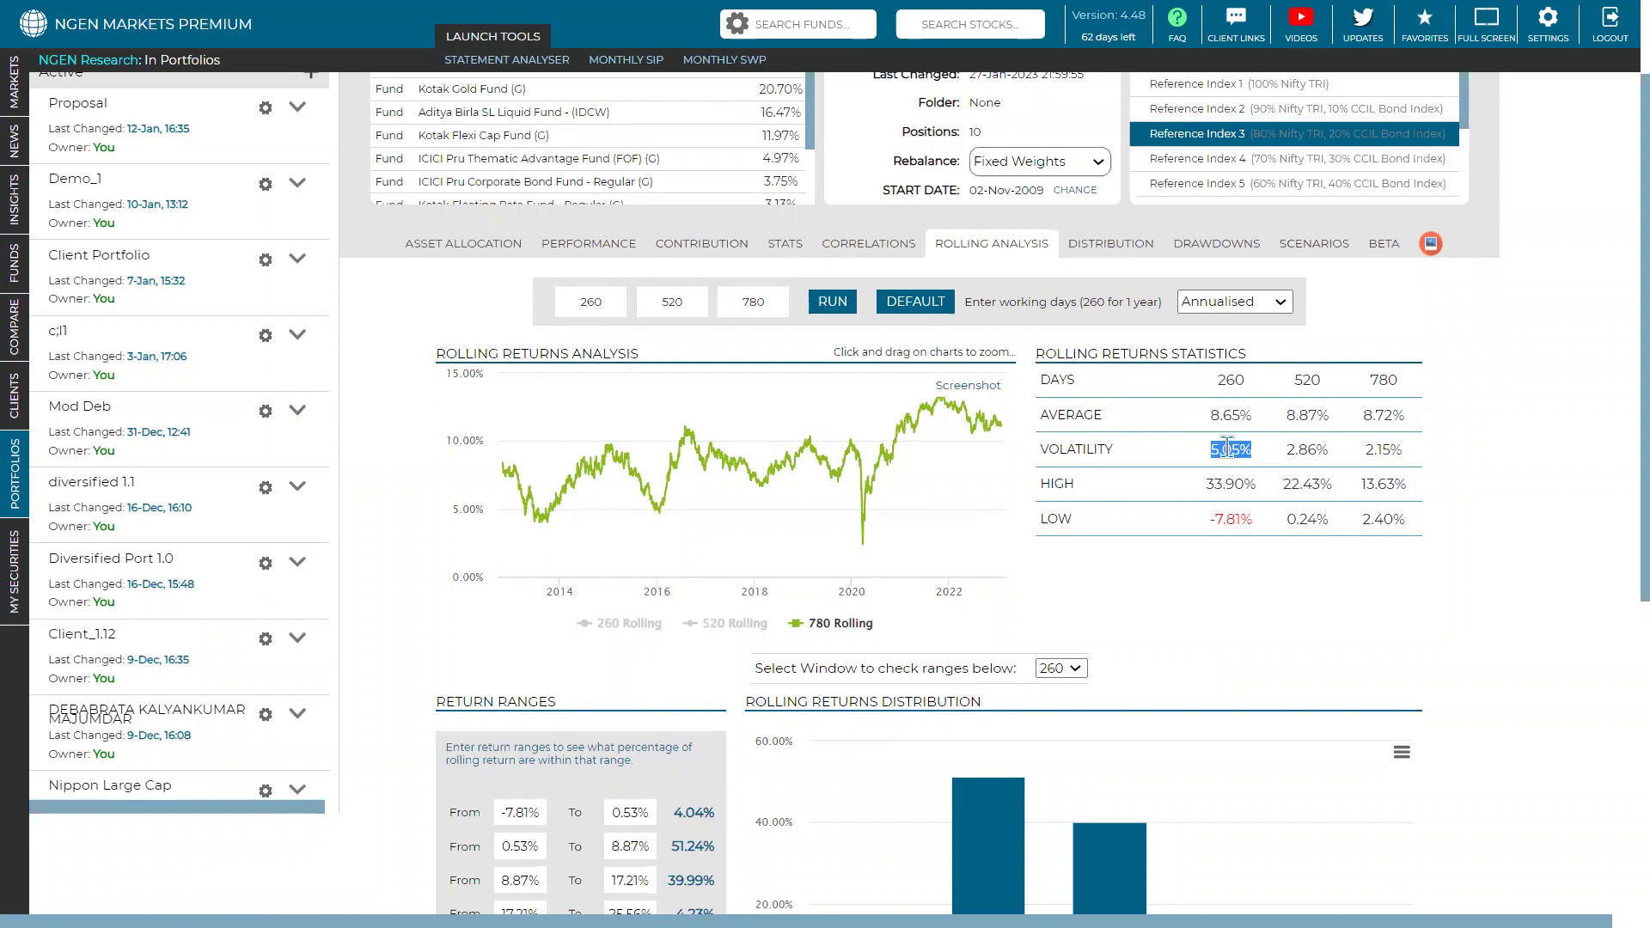
double_click(1233, 519)
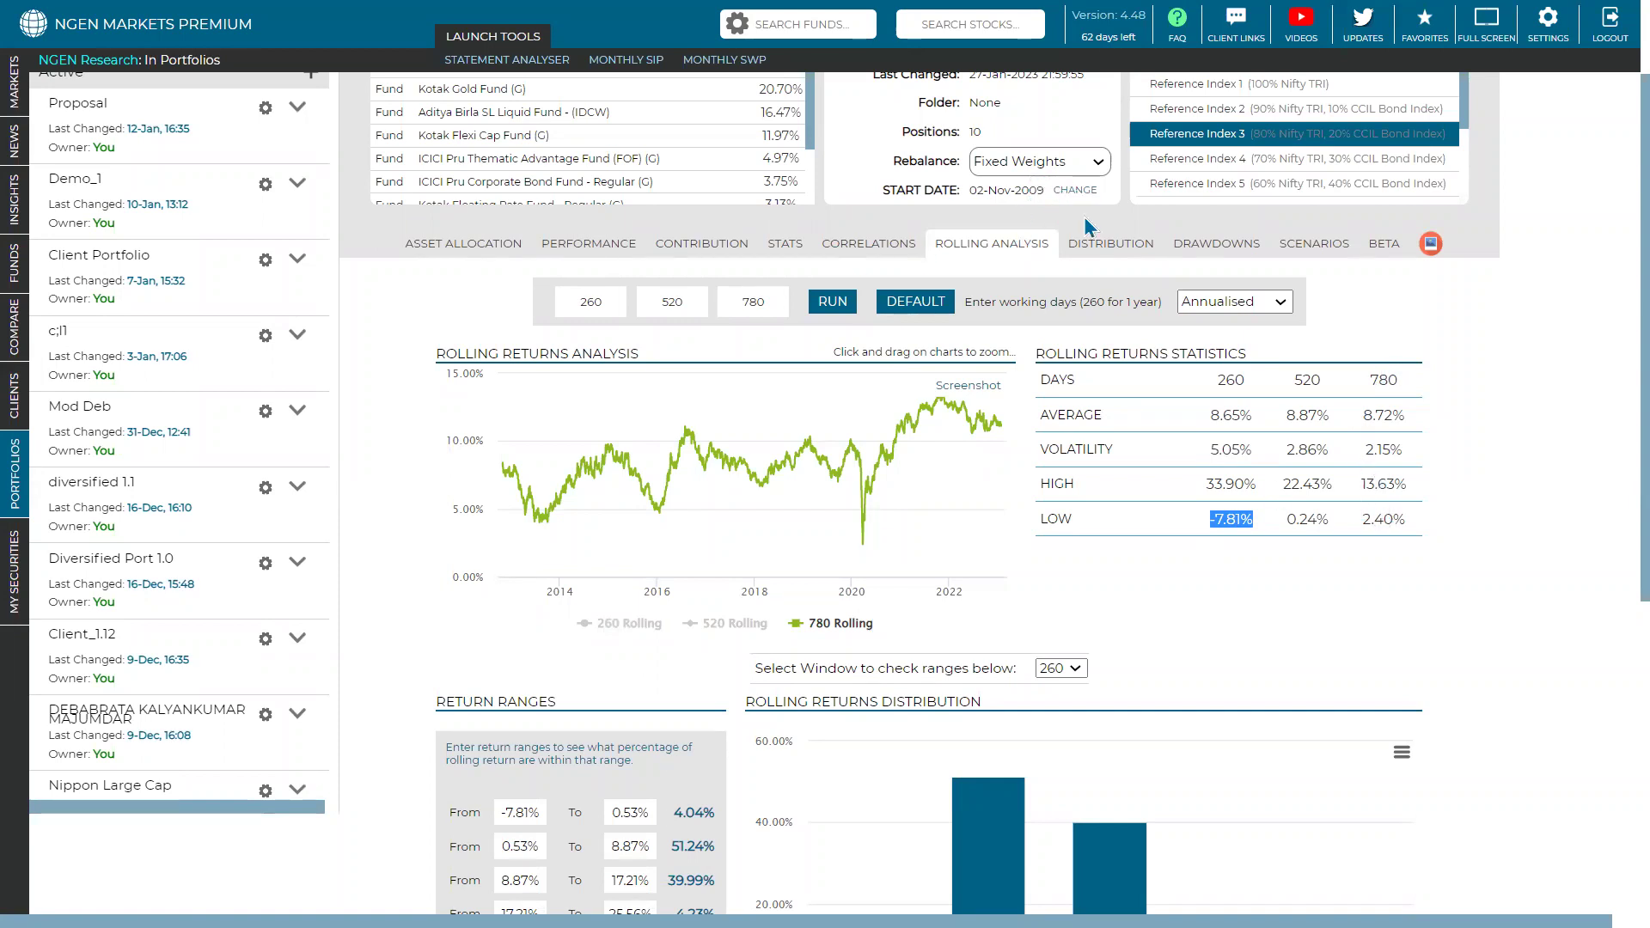
triple_click(1384, 518)
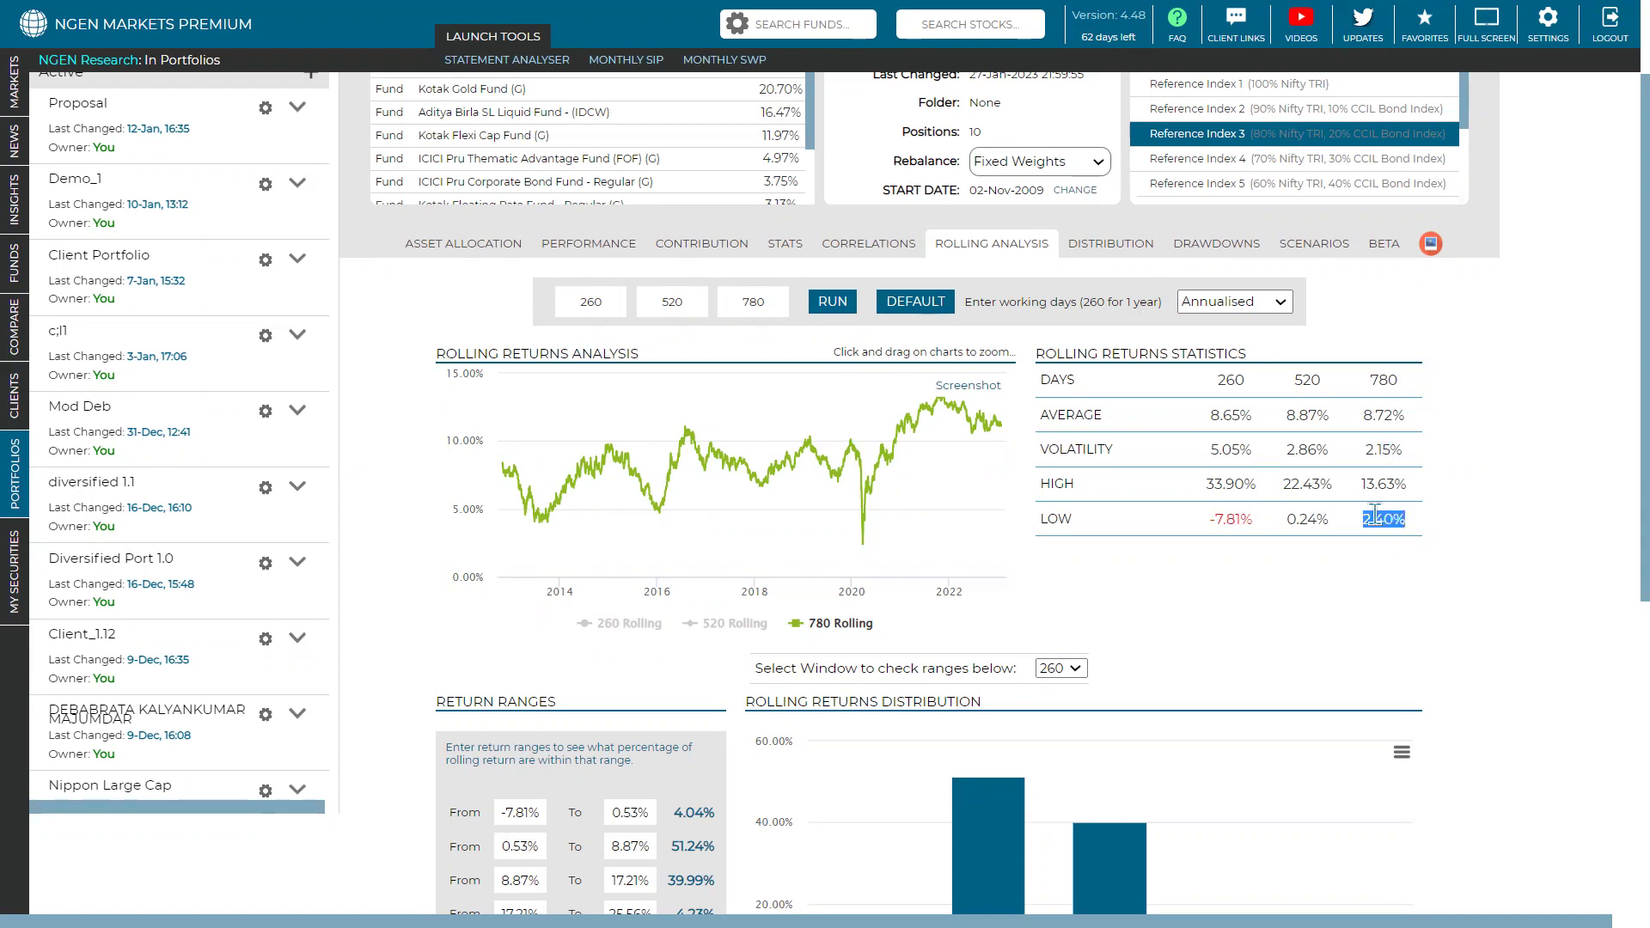
triple_click(1307, 519)
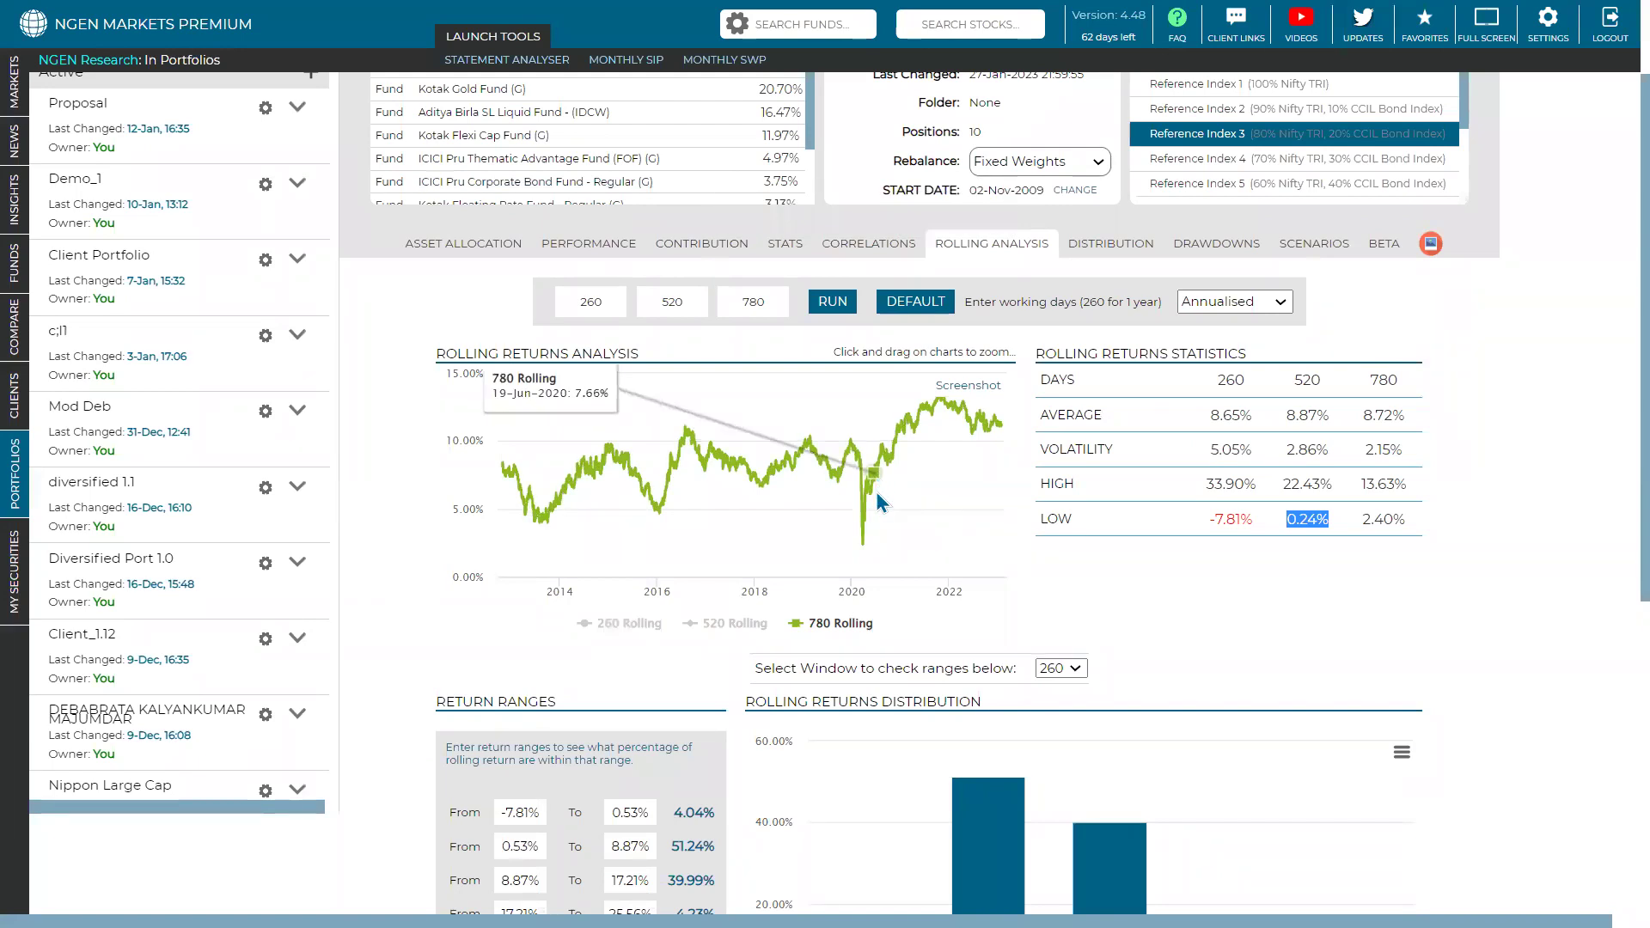
scroll(875, 492, "down", 3)
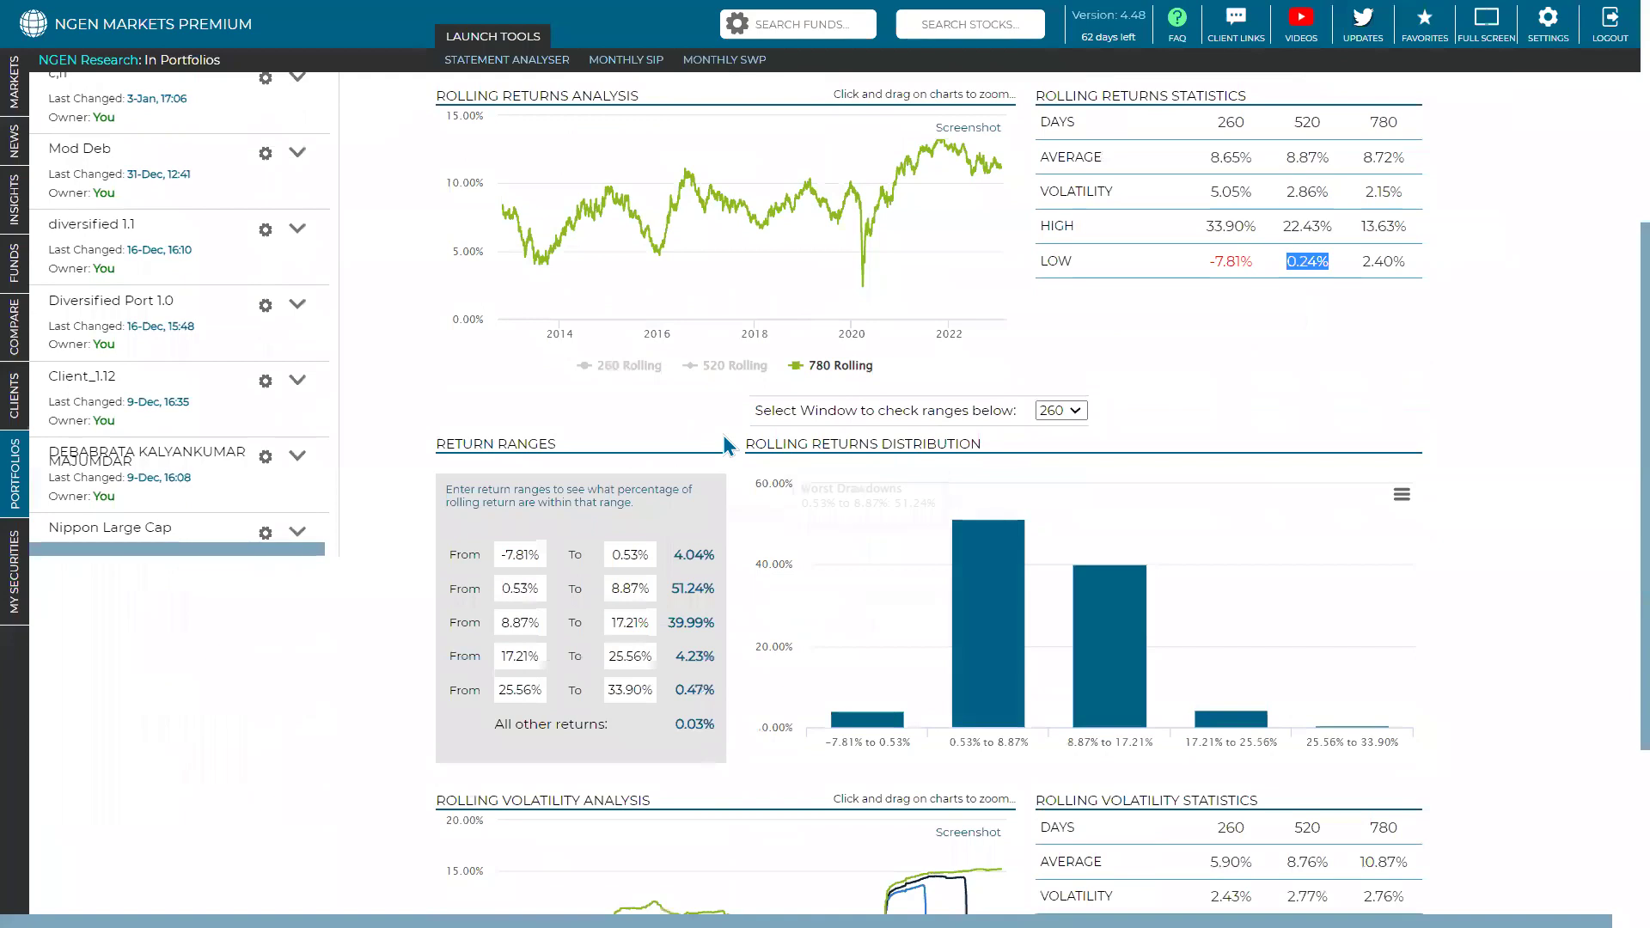
Base return ranges on the 780-day window with a first range of 10%–25%, covering 24.06%.
left_click(1076, 414)
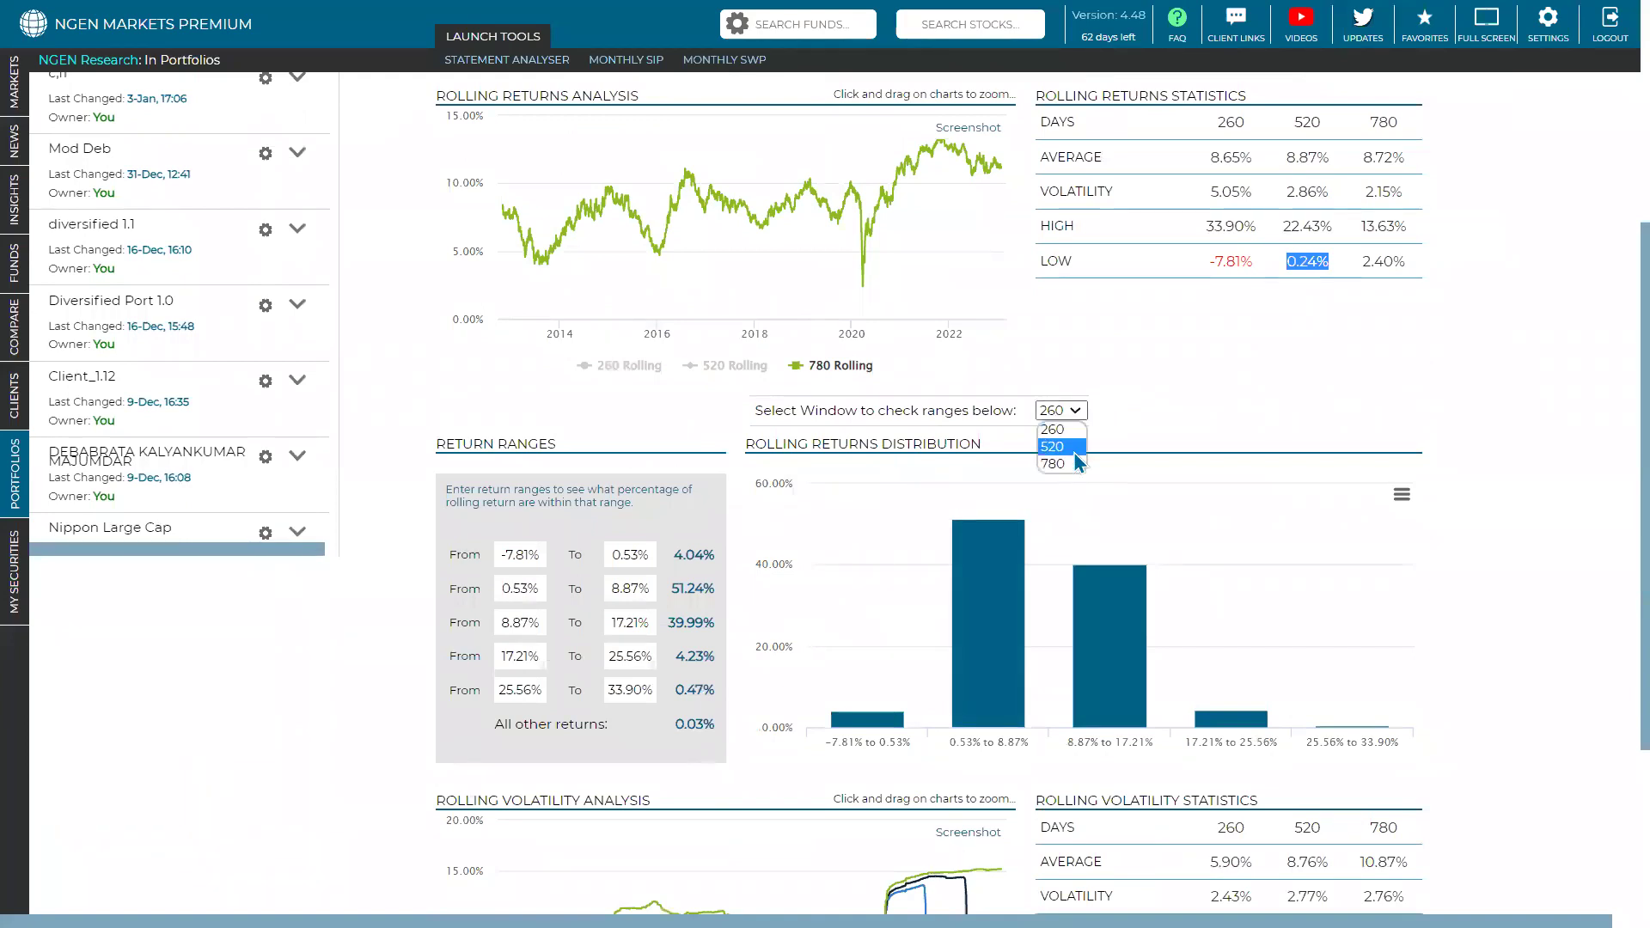
left_click(1065, 462)
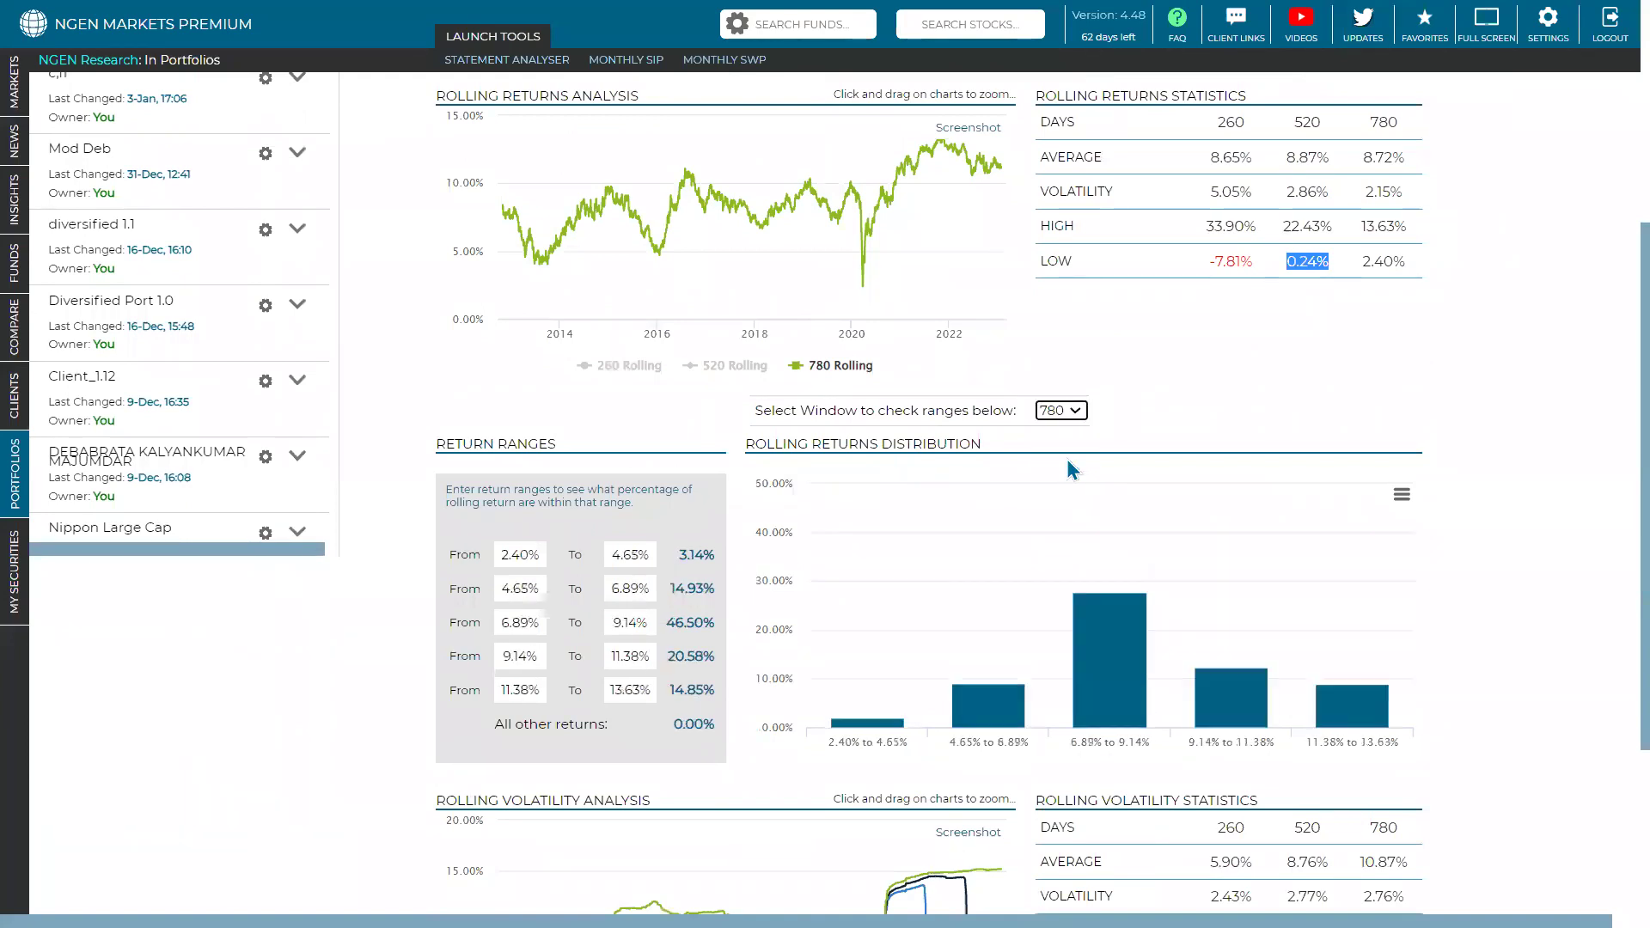
left_click(525, 552)
type("2")
key("BackSpace")
type("10")
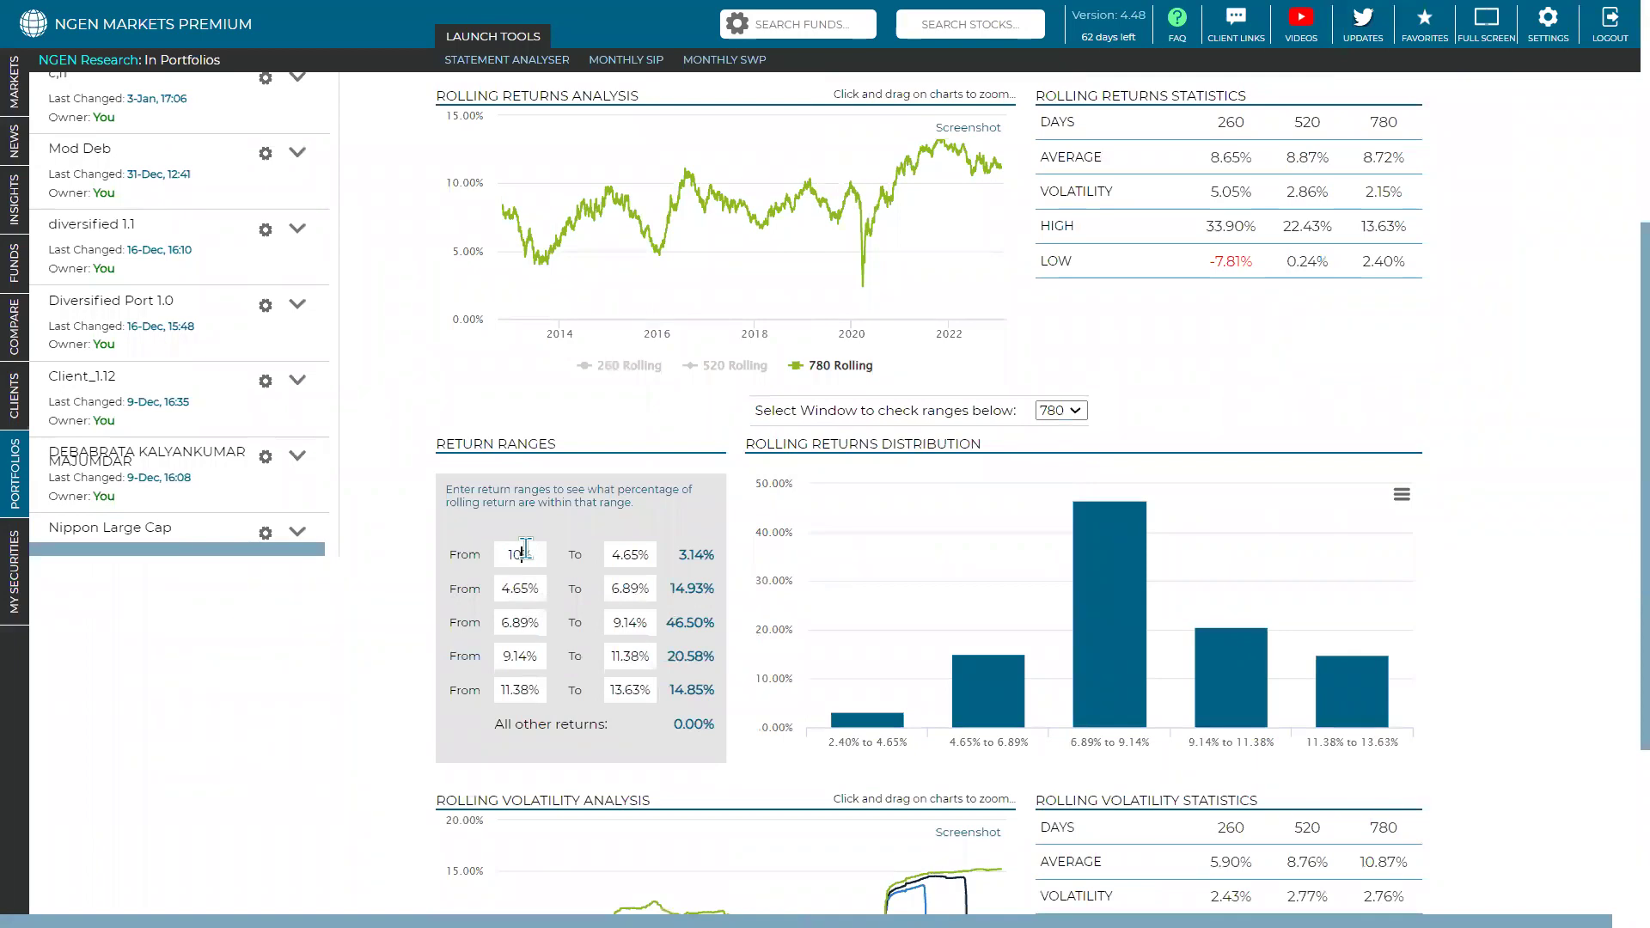
left_click(639, 557)
key("ctrl+a")
type("25")
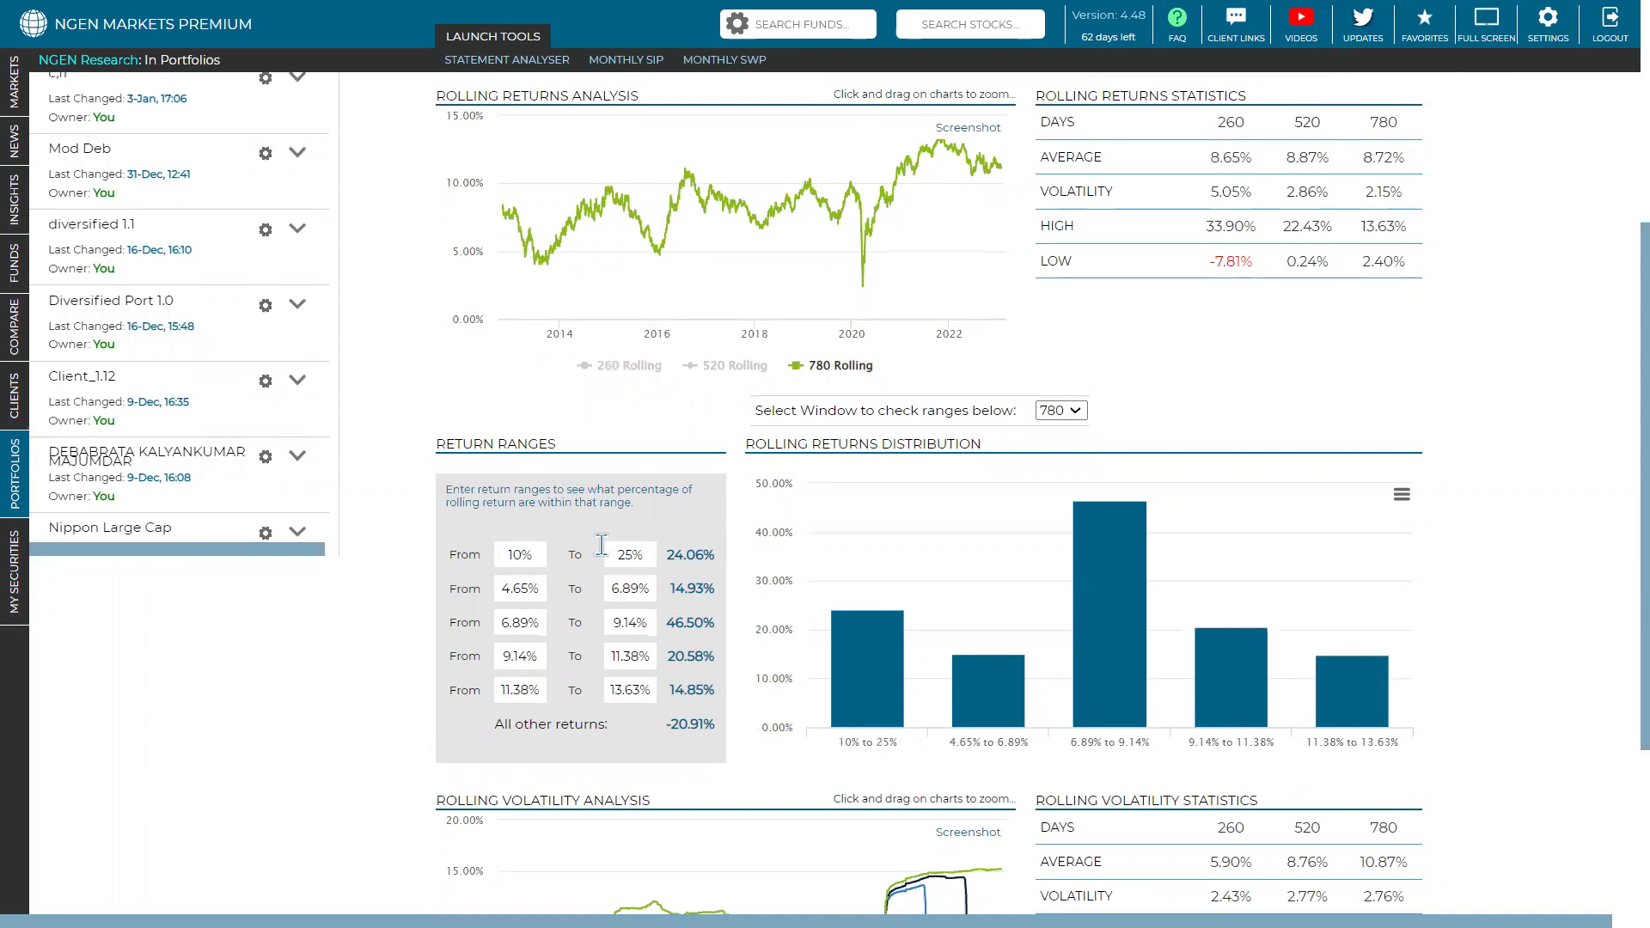
triple_click(665, 550)
Check the chart export options, keep the 780 window, and change the third rolling window to 1300.
left_click(1404, 493)
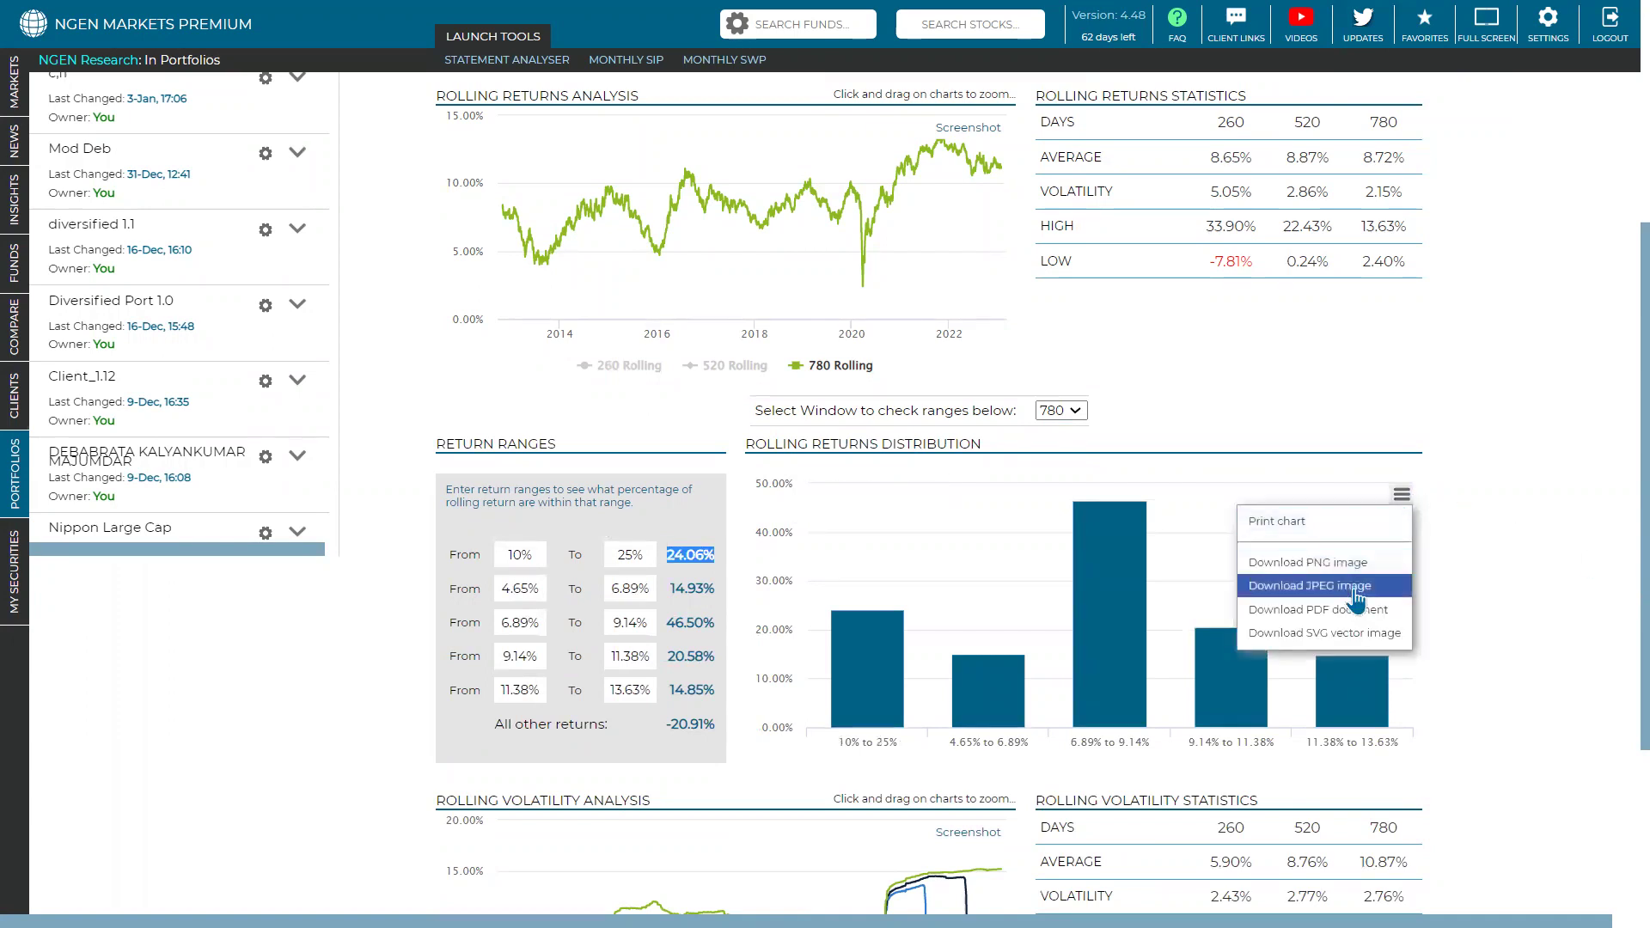
left_click(1451, 627)
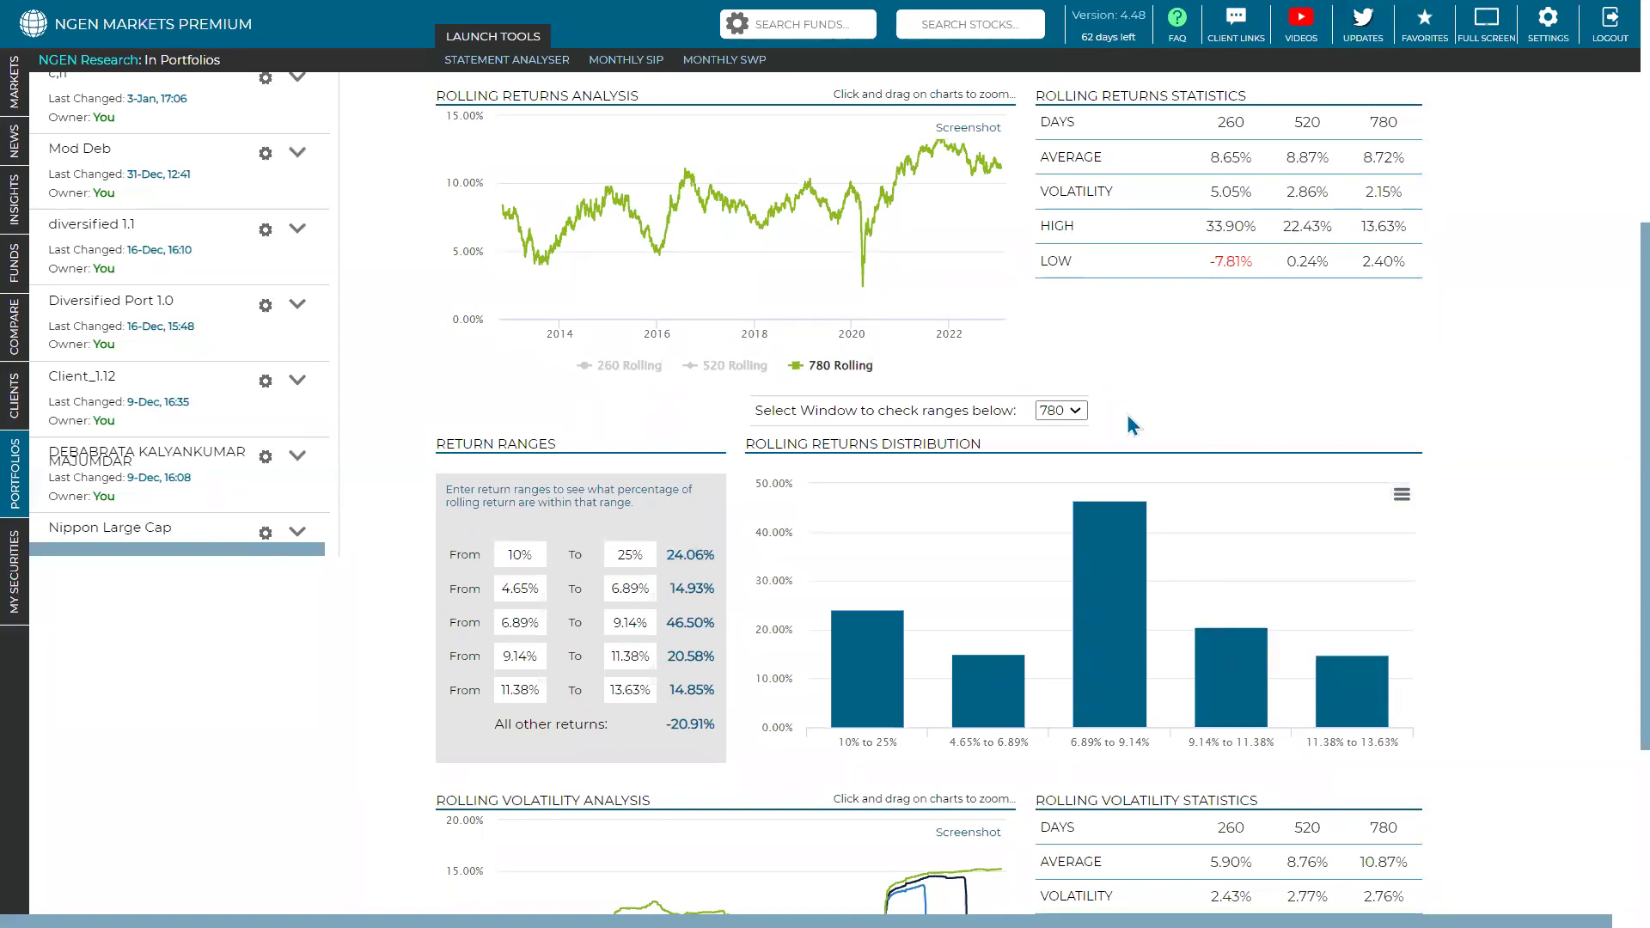
left_click(1066, 411)
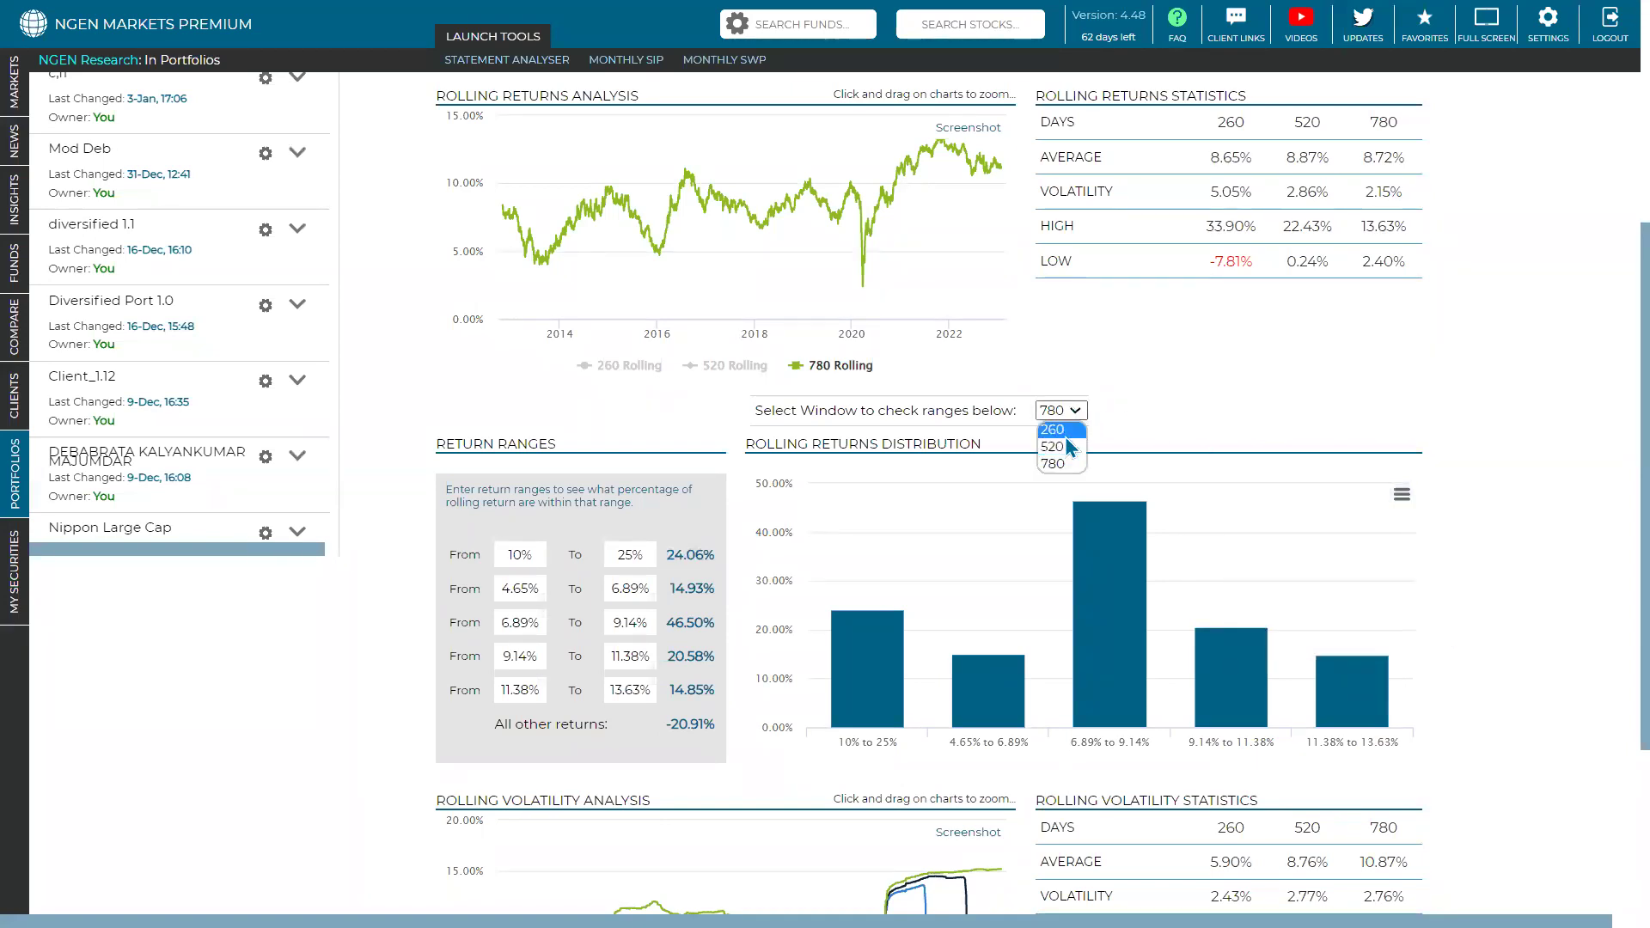
left_click(1419, 429)
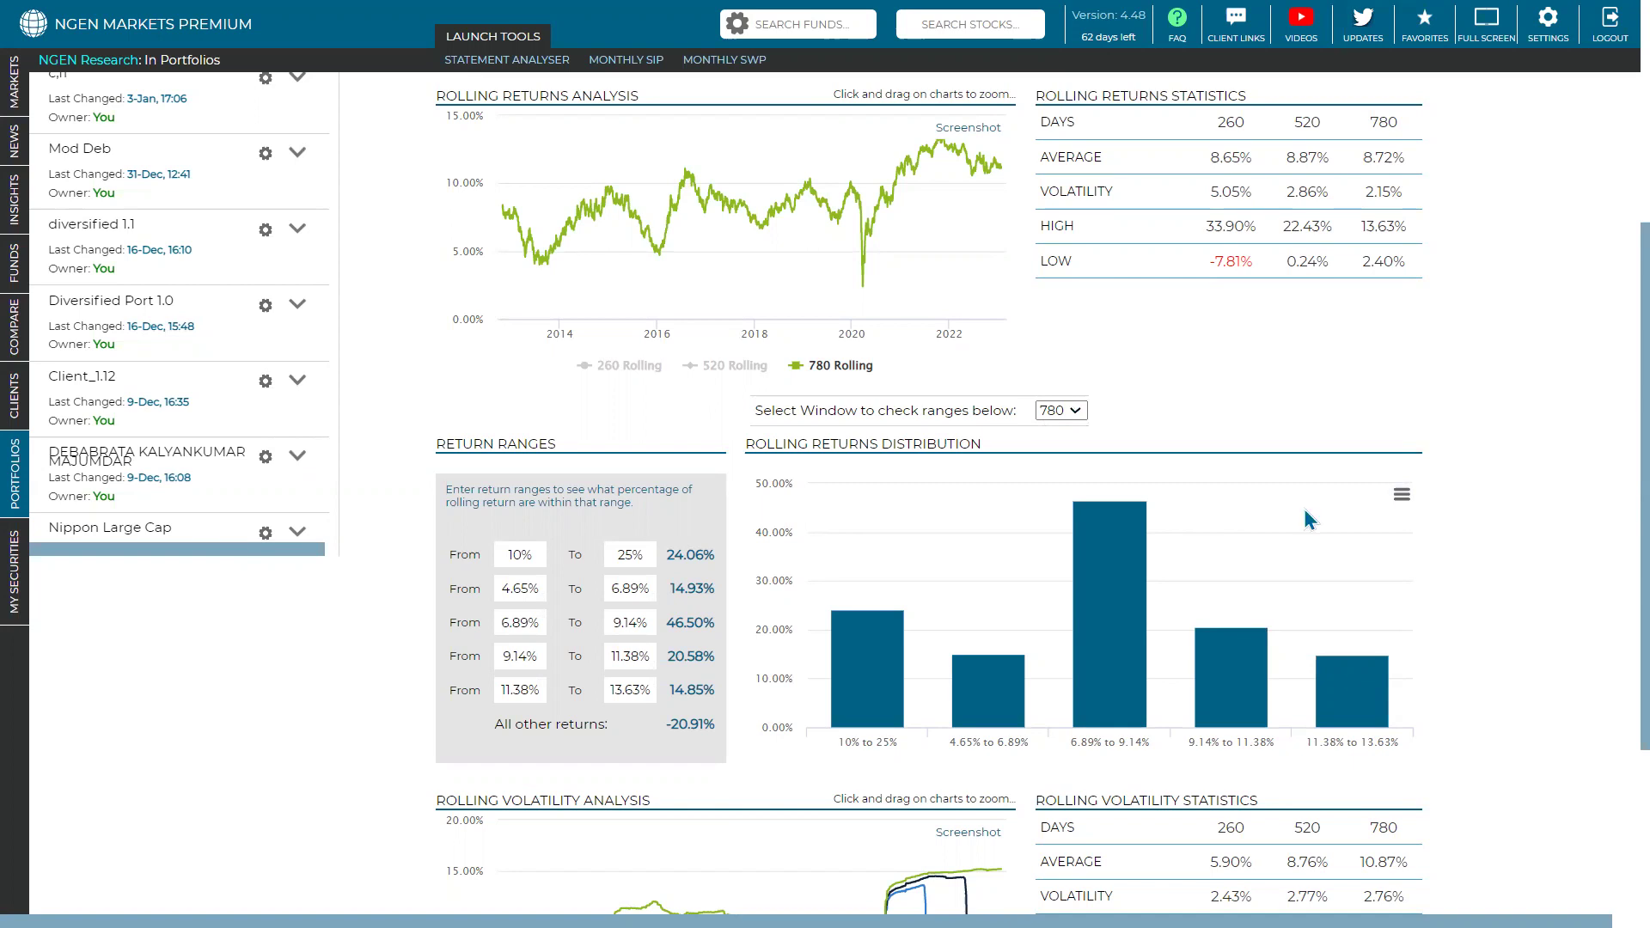
scroll(1303, 509, "up", 5)
left_click(739, 431)
double_click(739, 431)
type("1300")
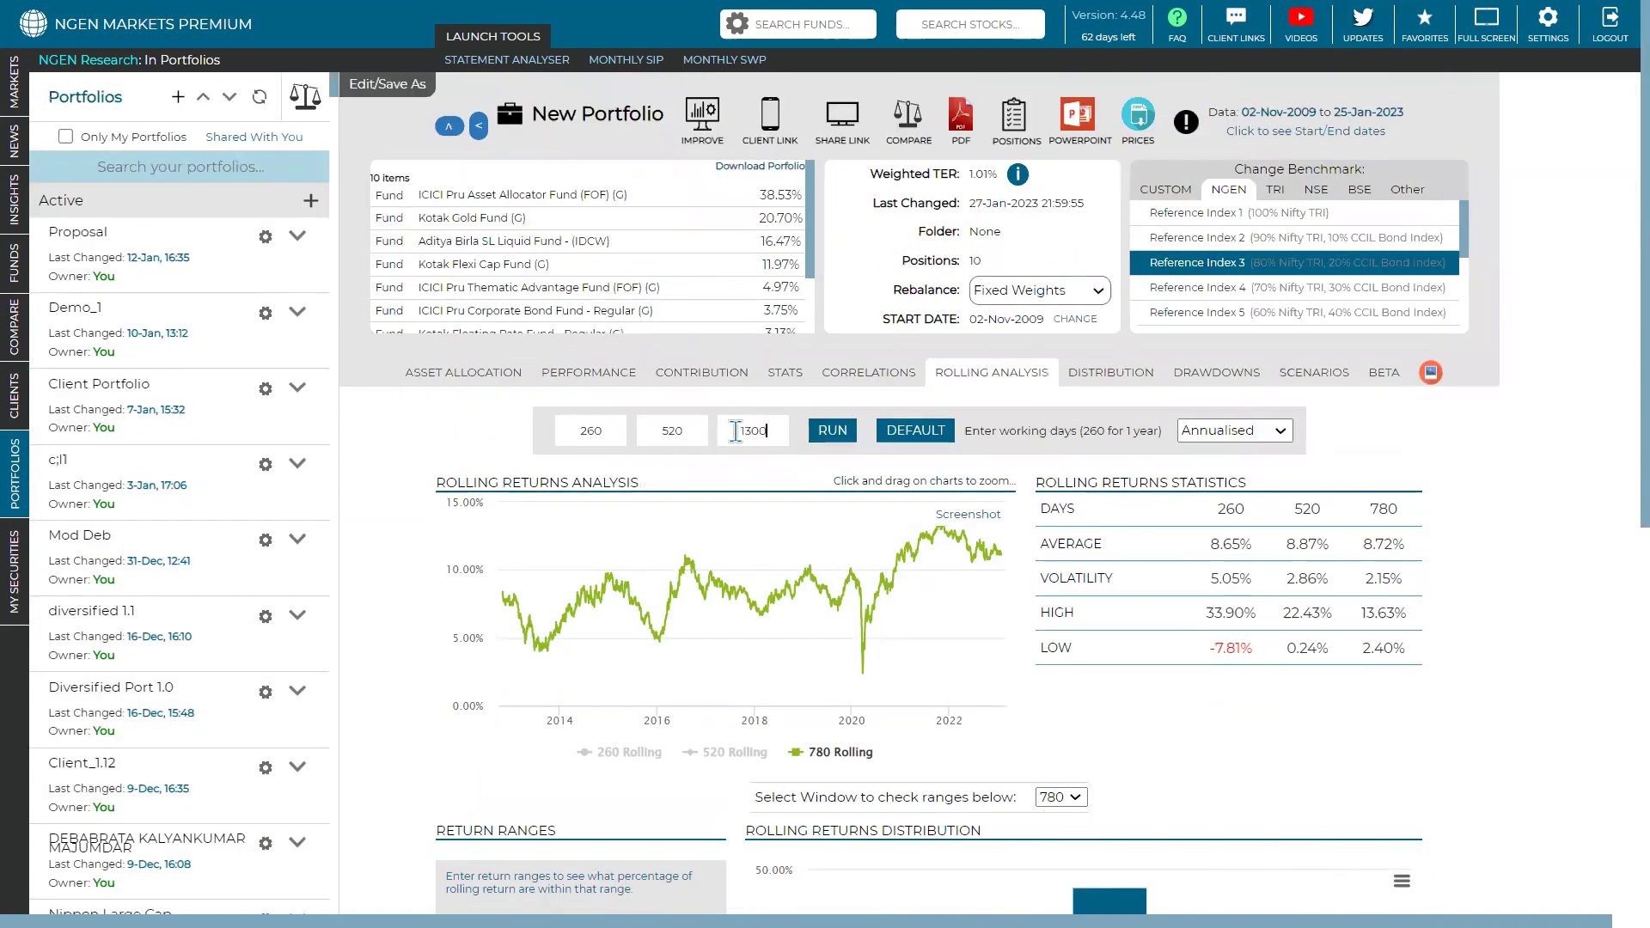
Recalculate for 260, 520 and 1300 days and base return ranges on the 1300-day window.
left_click(832, 431)
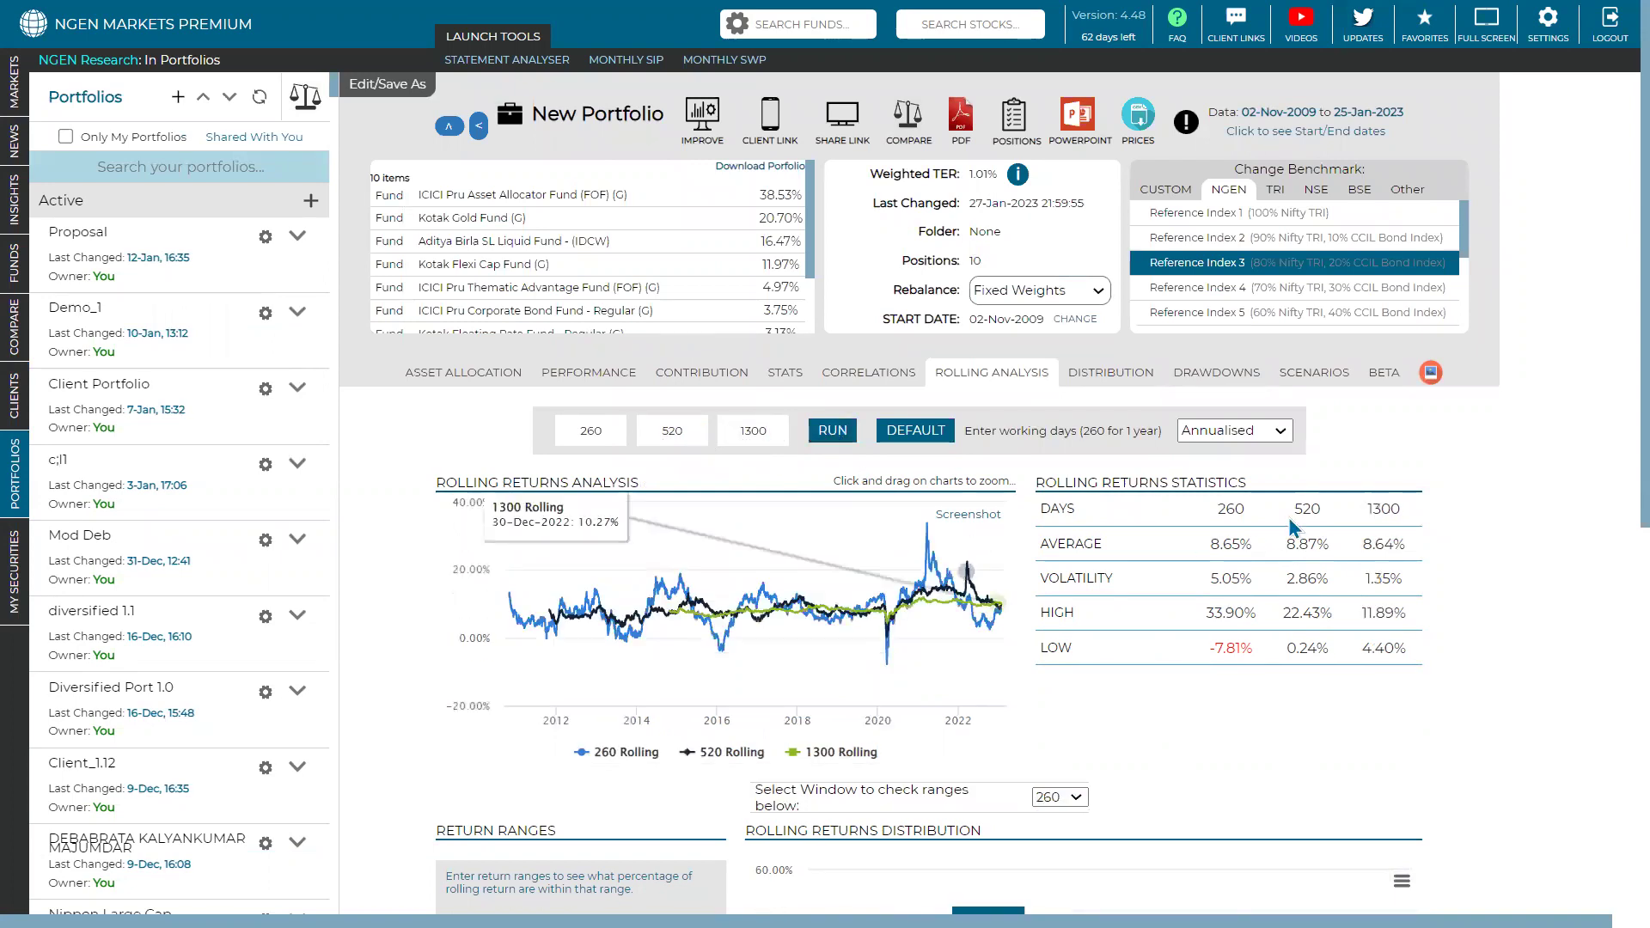
left_click_drag(1400, 509, 1364, 509)
scroll(1032, 631, "down", 4)
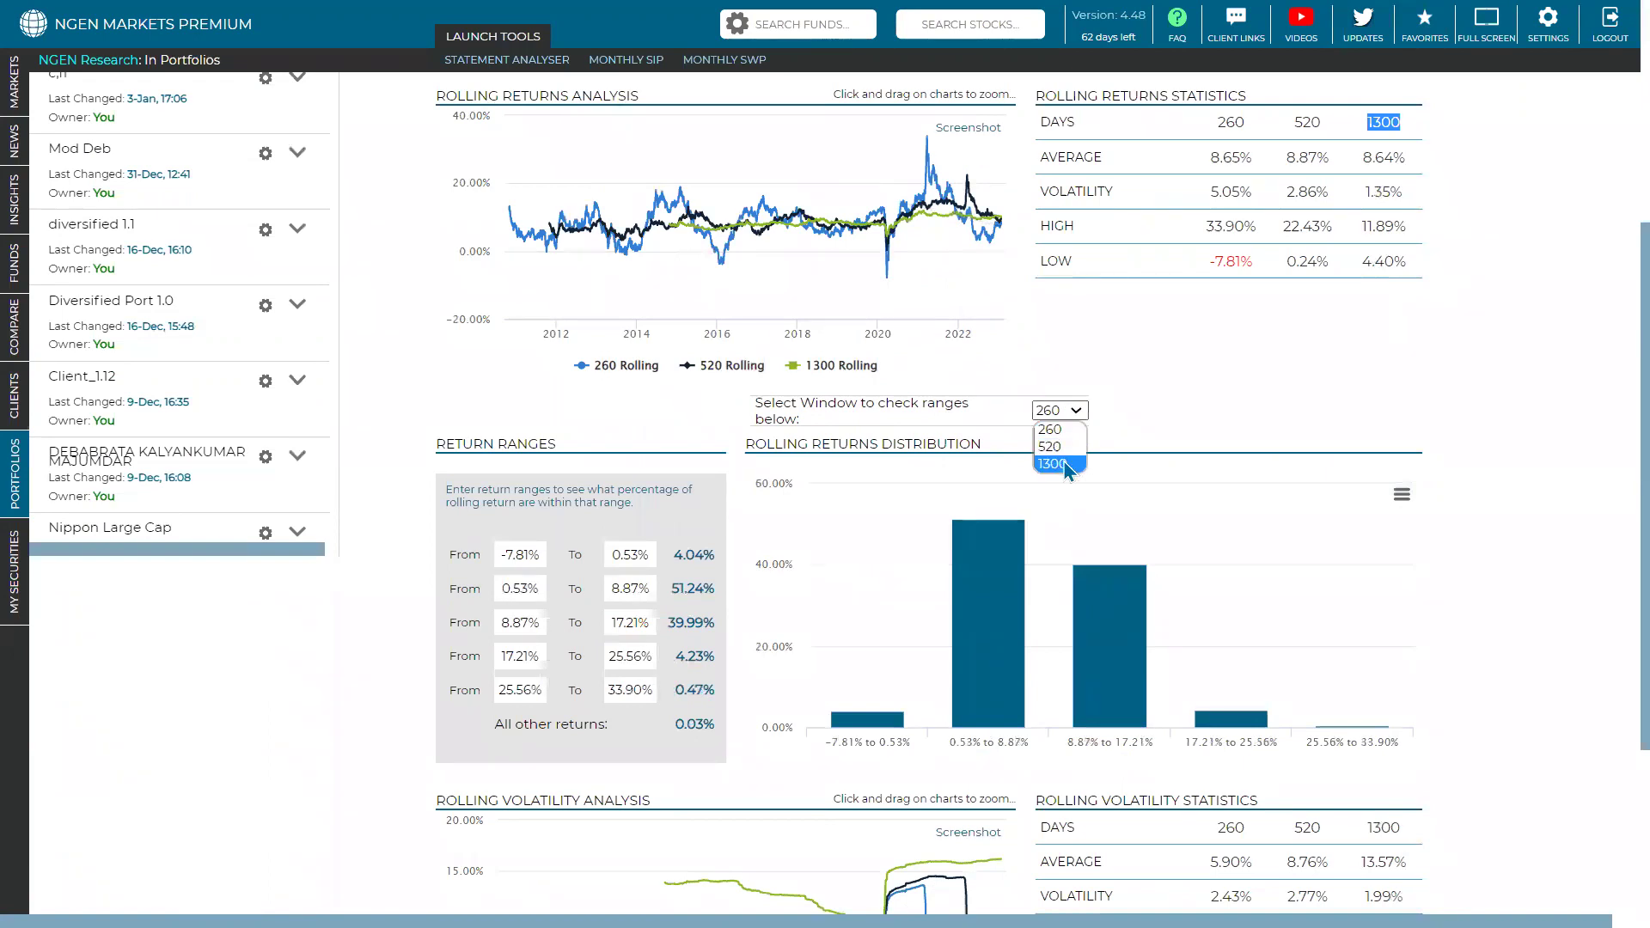
left_click(1055, 464)
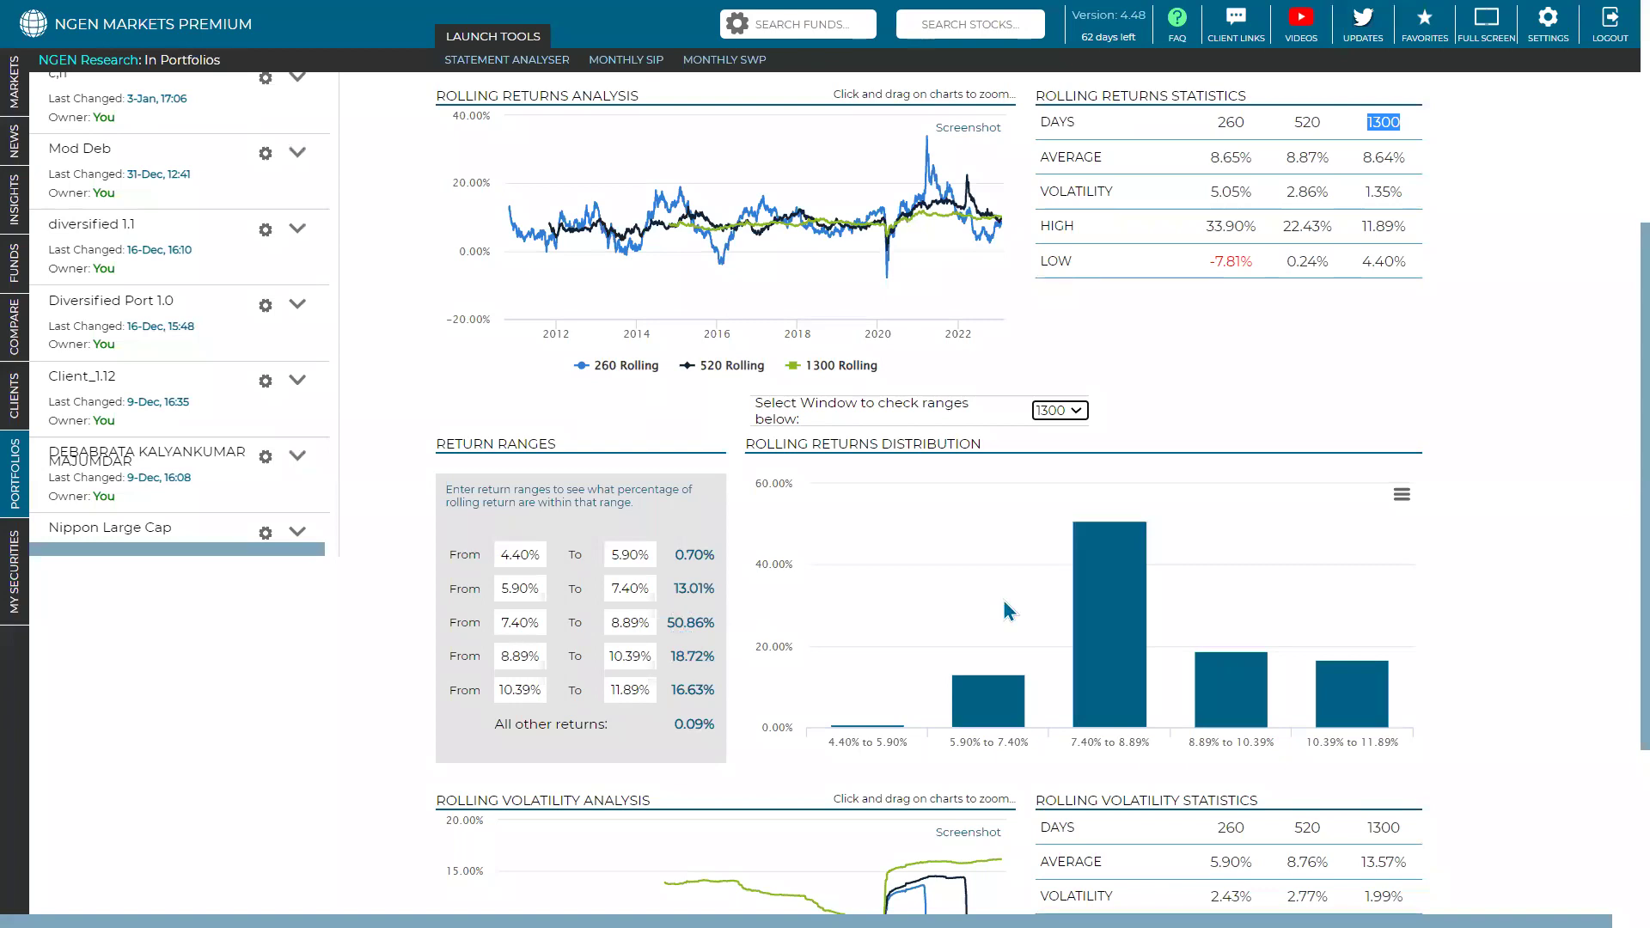
mouse_move(1117, 621)
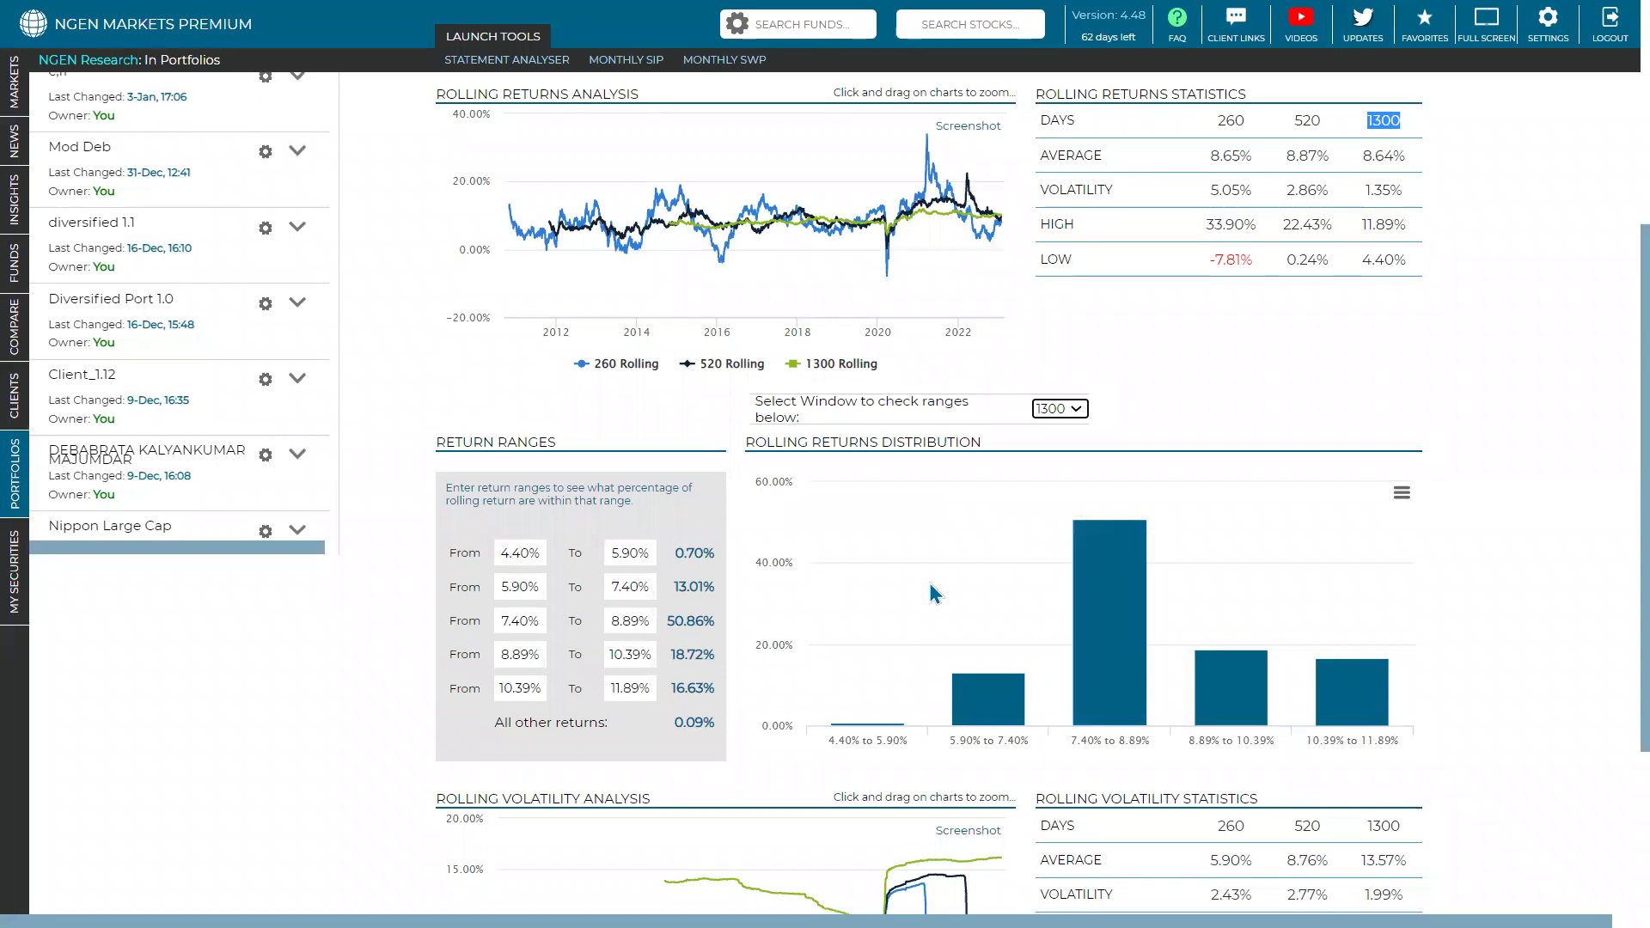
scroll(929, 583, "down", 2)
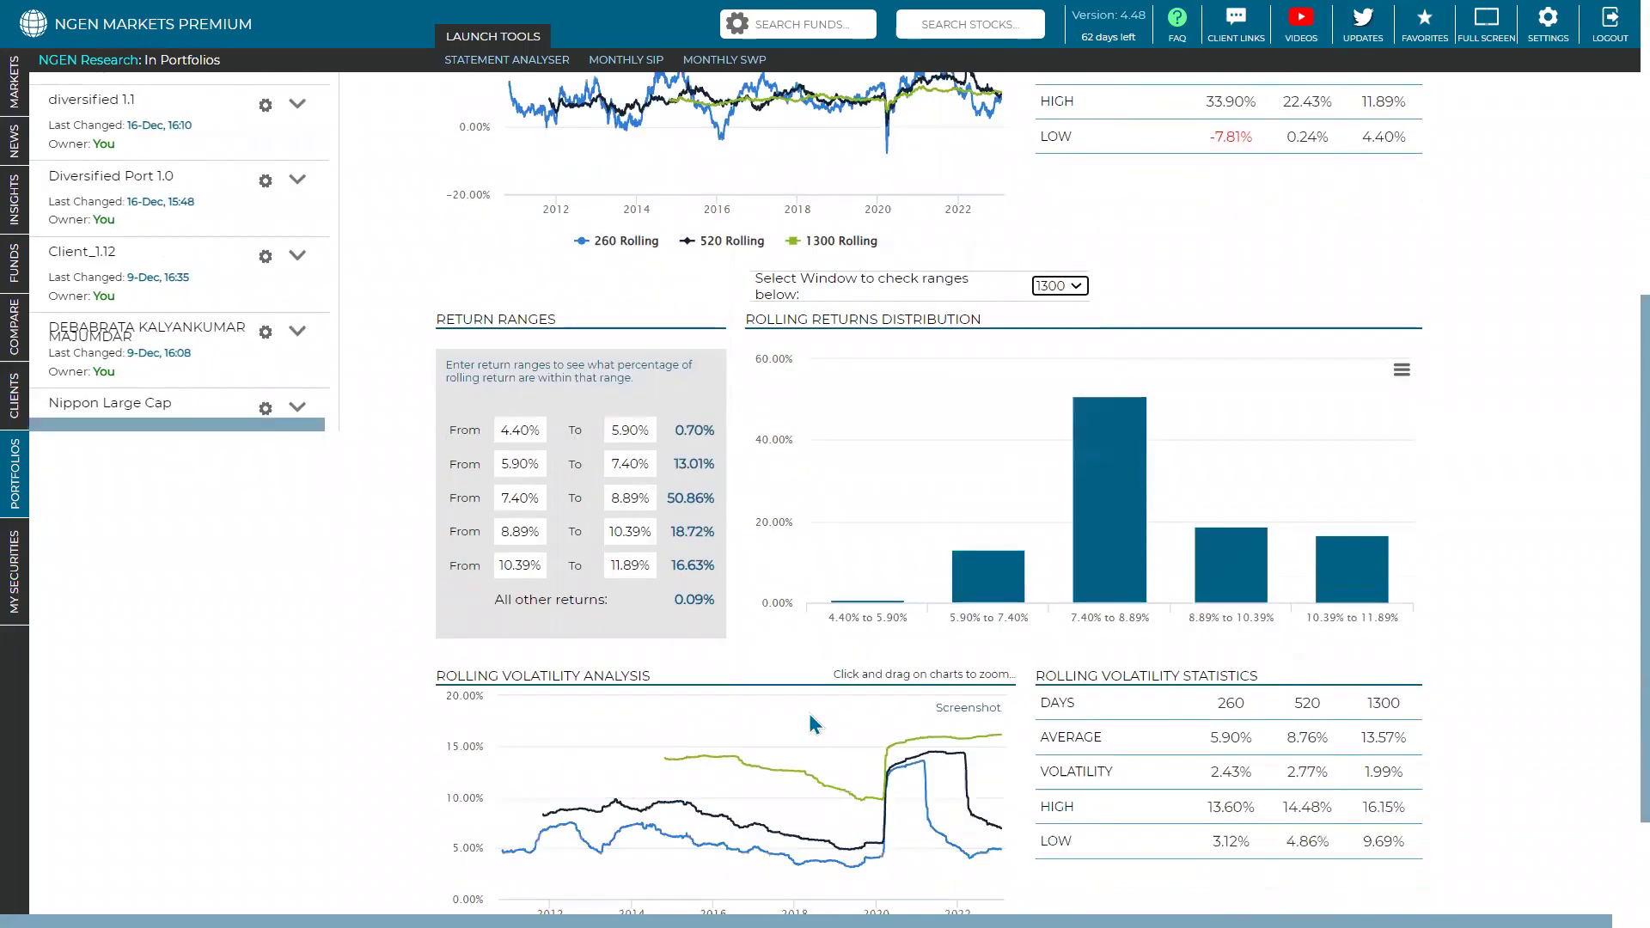
scroll(807, 713, "down", 2)
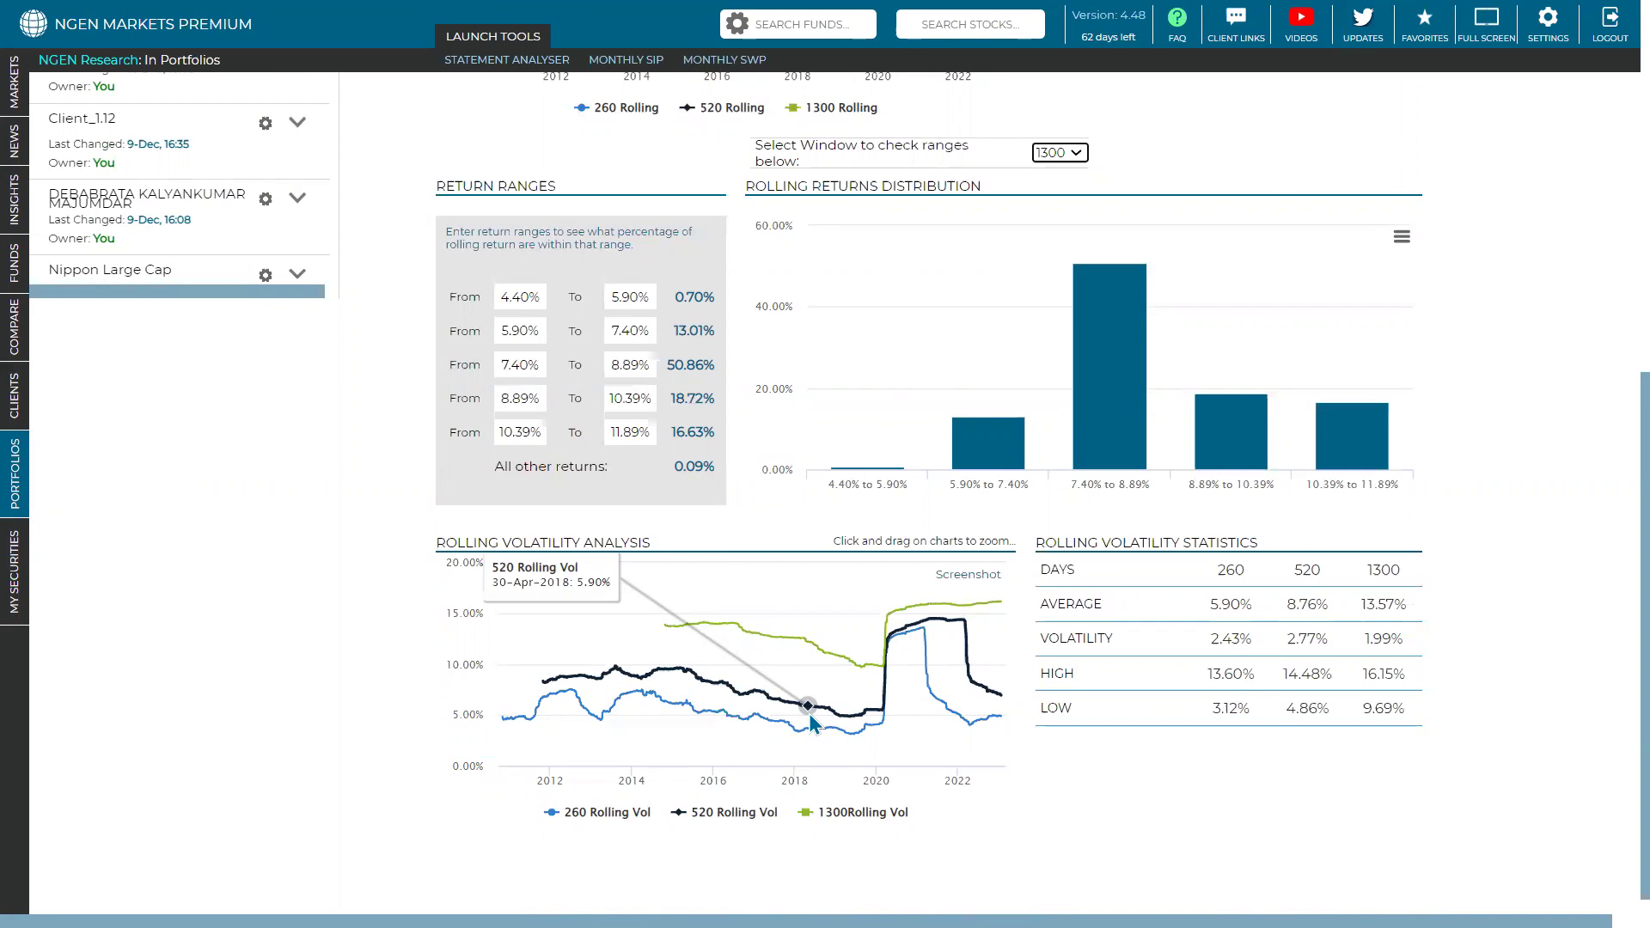
scroll(679, 181, "up", 8)
scroll(677, 181, "up", 2)
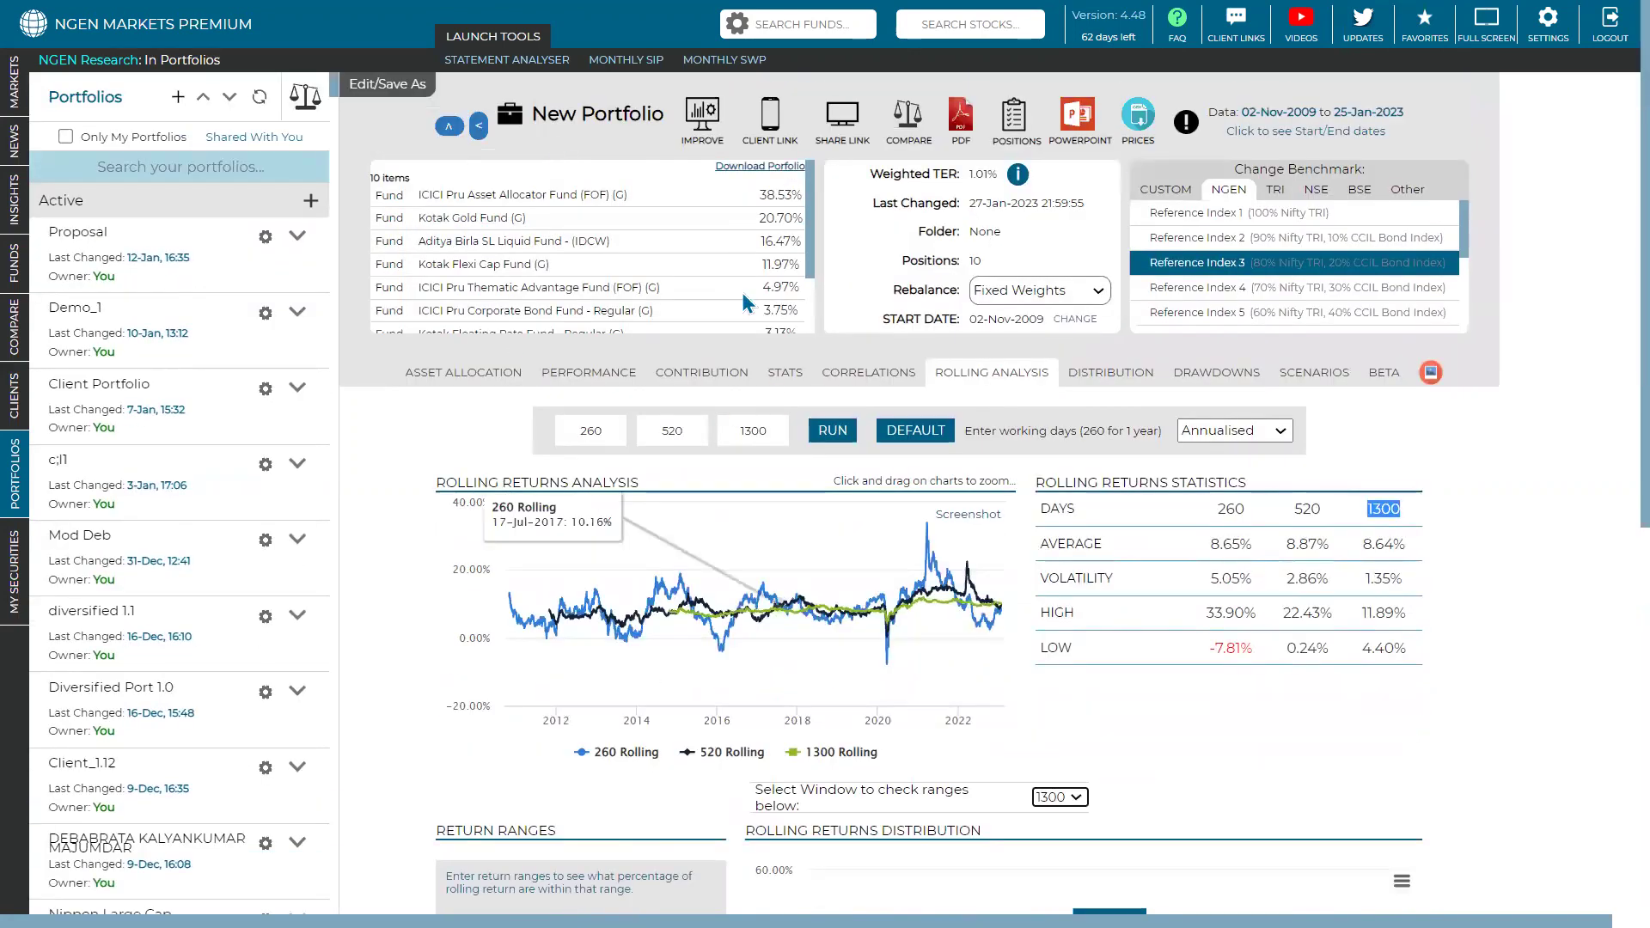
scroll(704, 444, "down", 10)
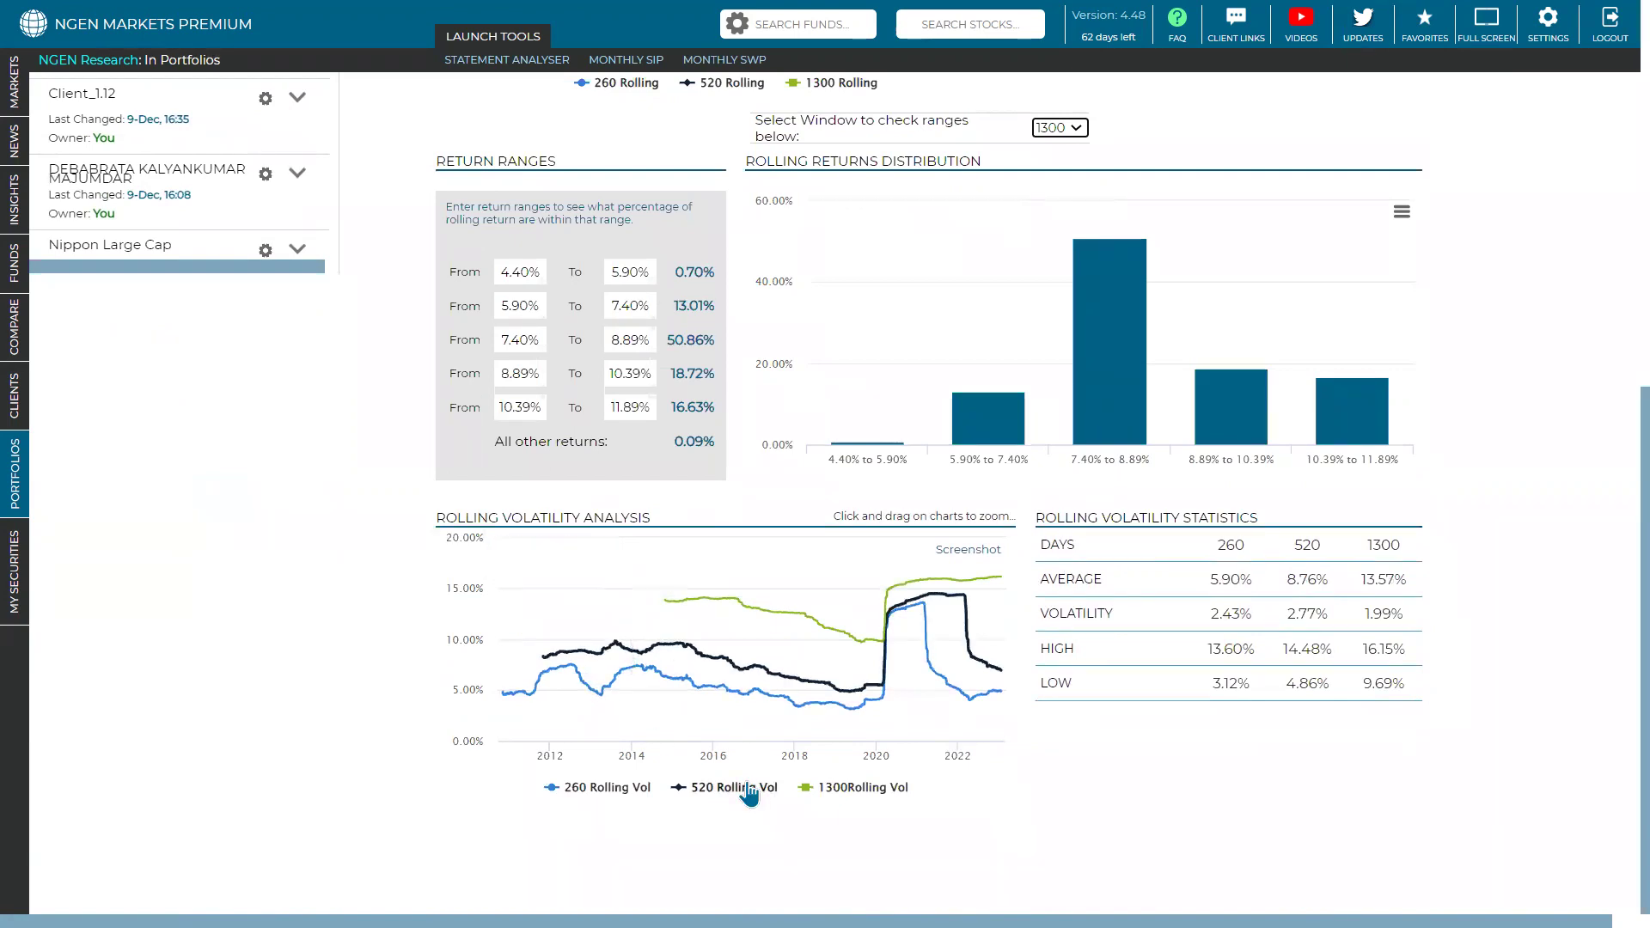
Hide the 1300 and 520 volatility lines and highlight the 260-day figures 2.43% and 3.12%.
left_click(859, 788)
left_click(737, 788)
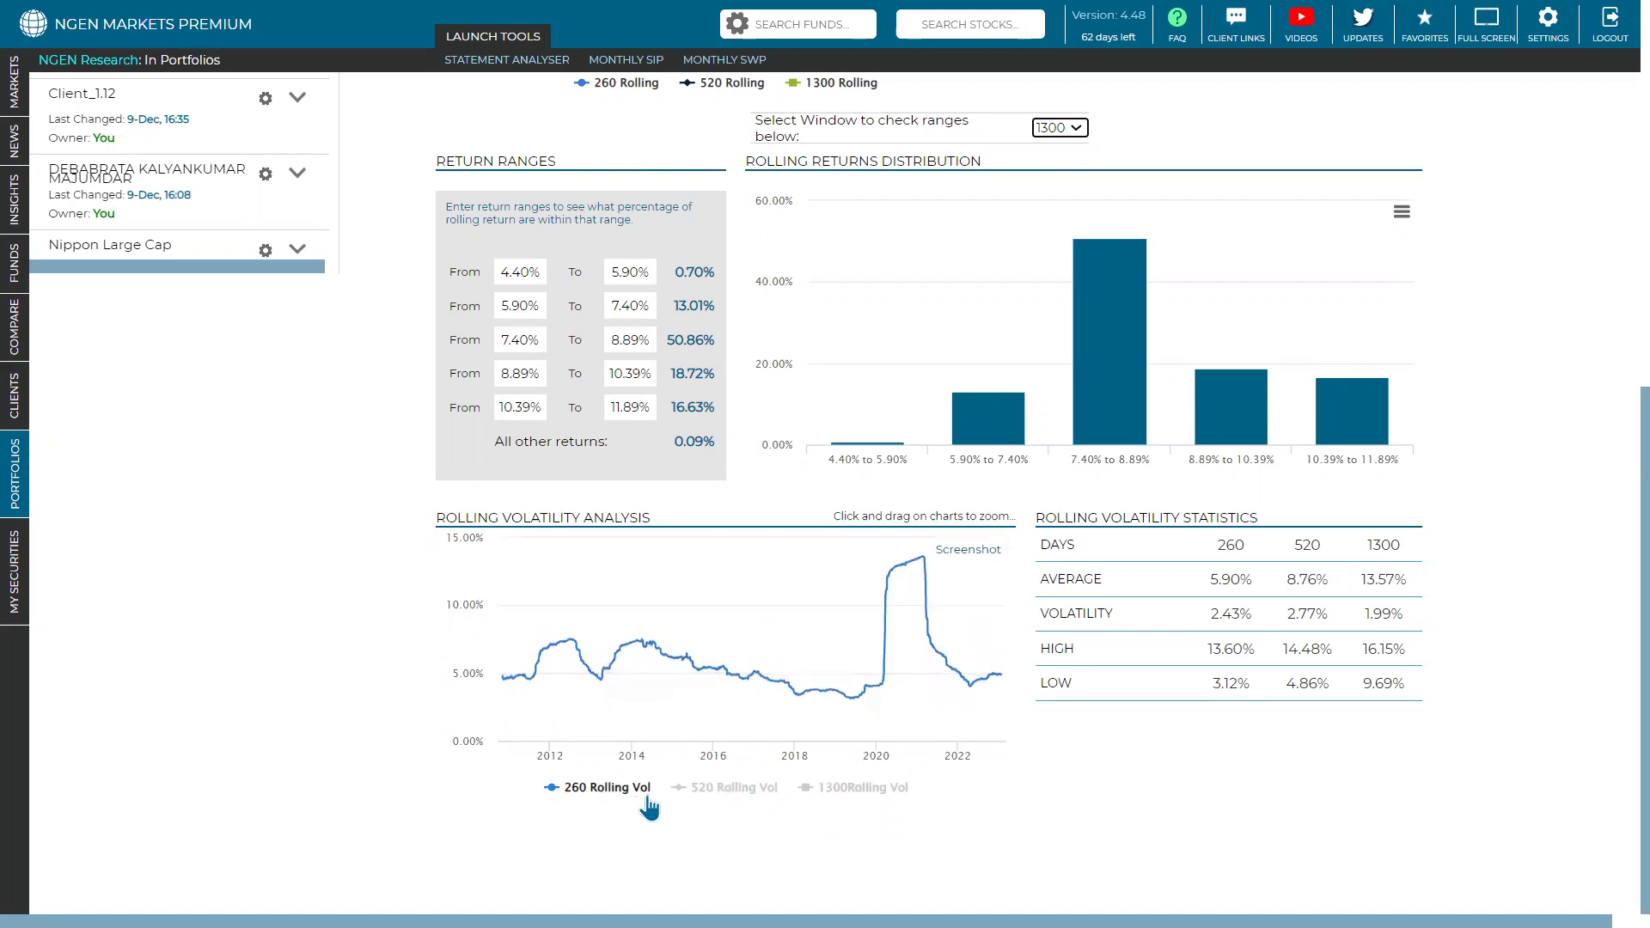
mouse_move(587, 722)
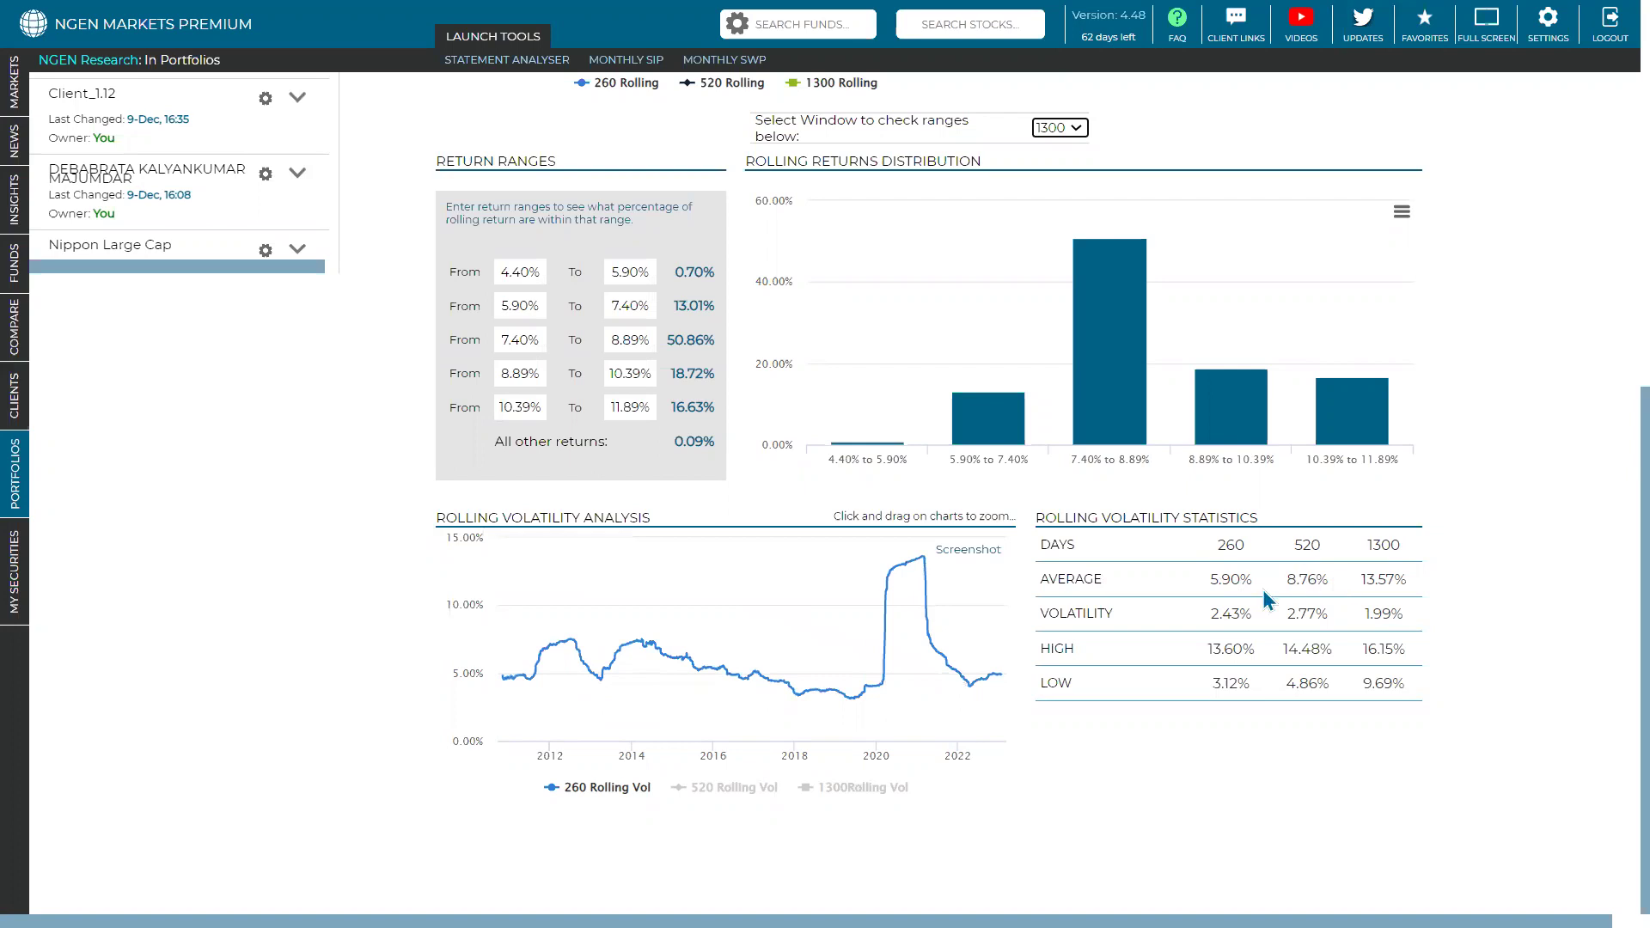
left_click_drag(1251, 613, 1236, 614)
left_click_drag(1252, 683, 1238, 683)
scroll(1229, 580, "up", 8)
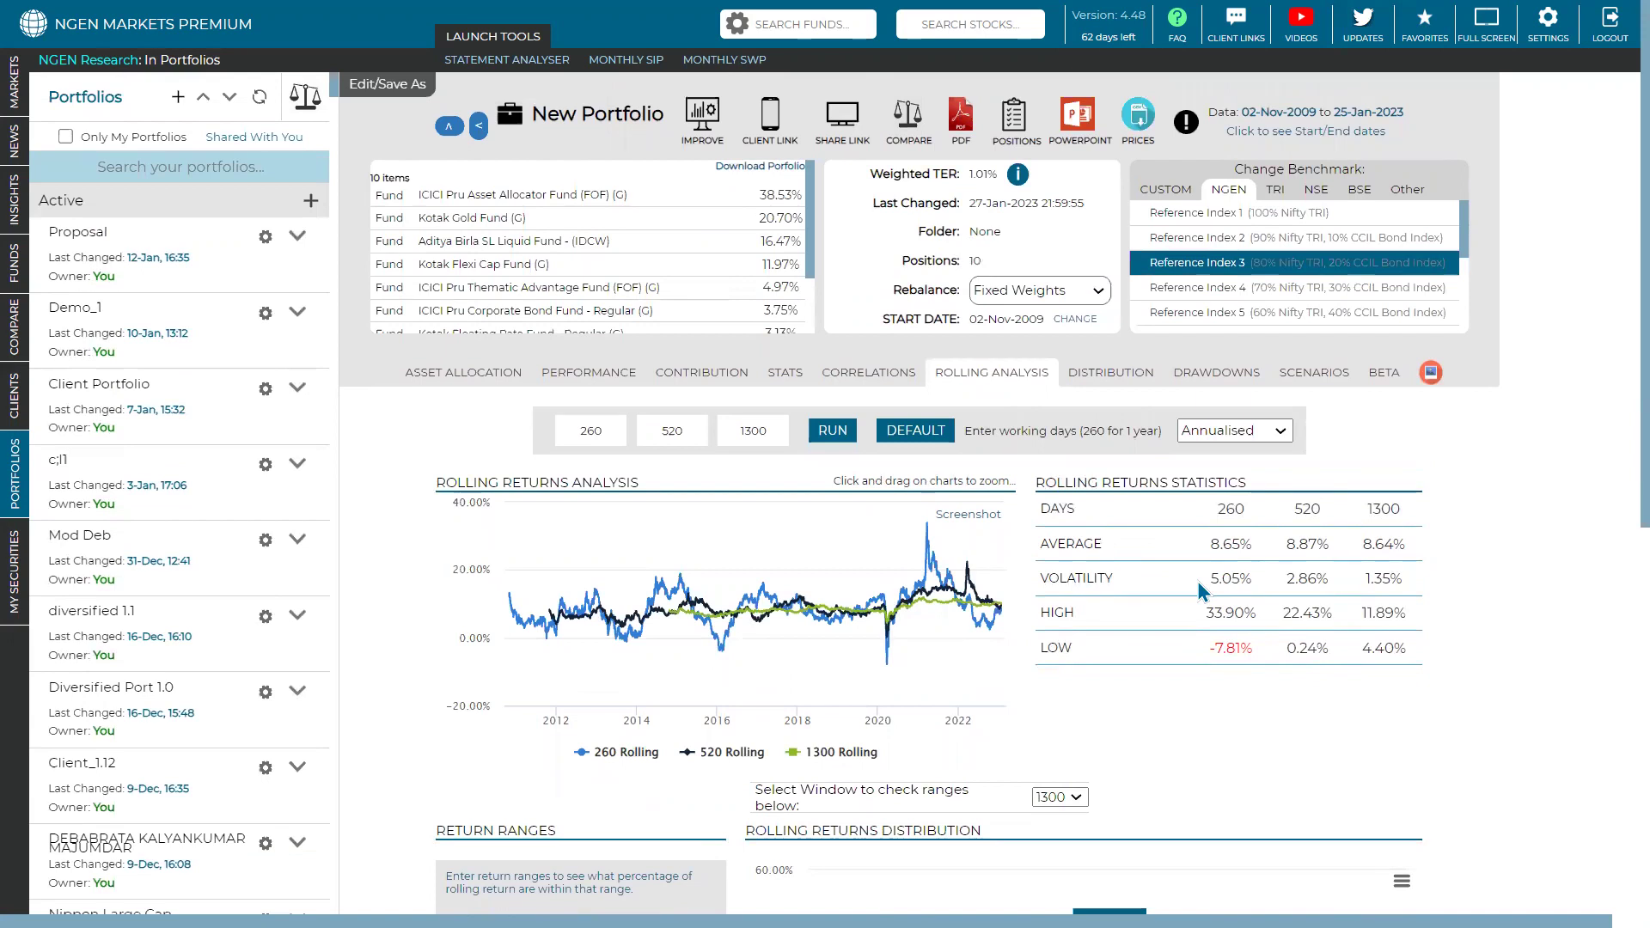
In the overall performance view, highlight the portfolio's 6.28% annual volatility figure.
left_click(628, 373)
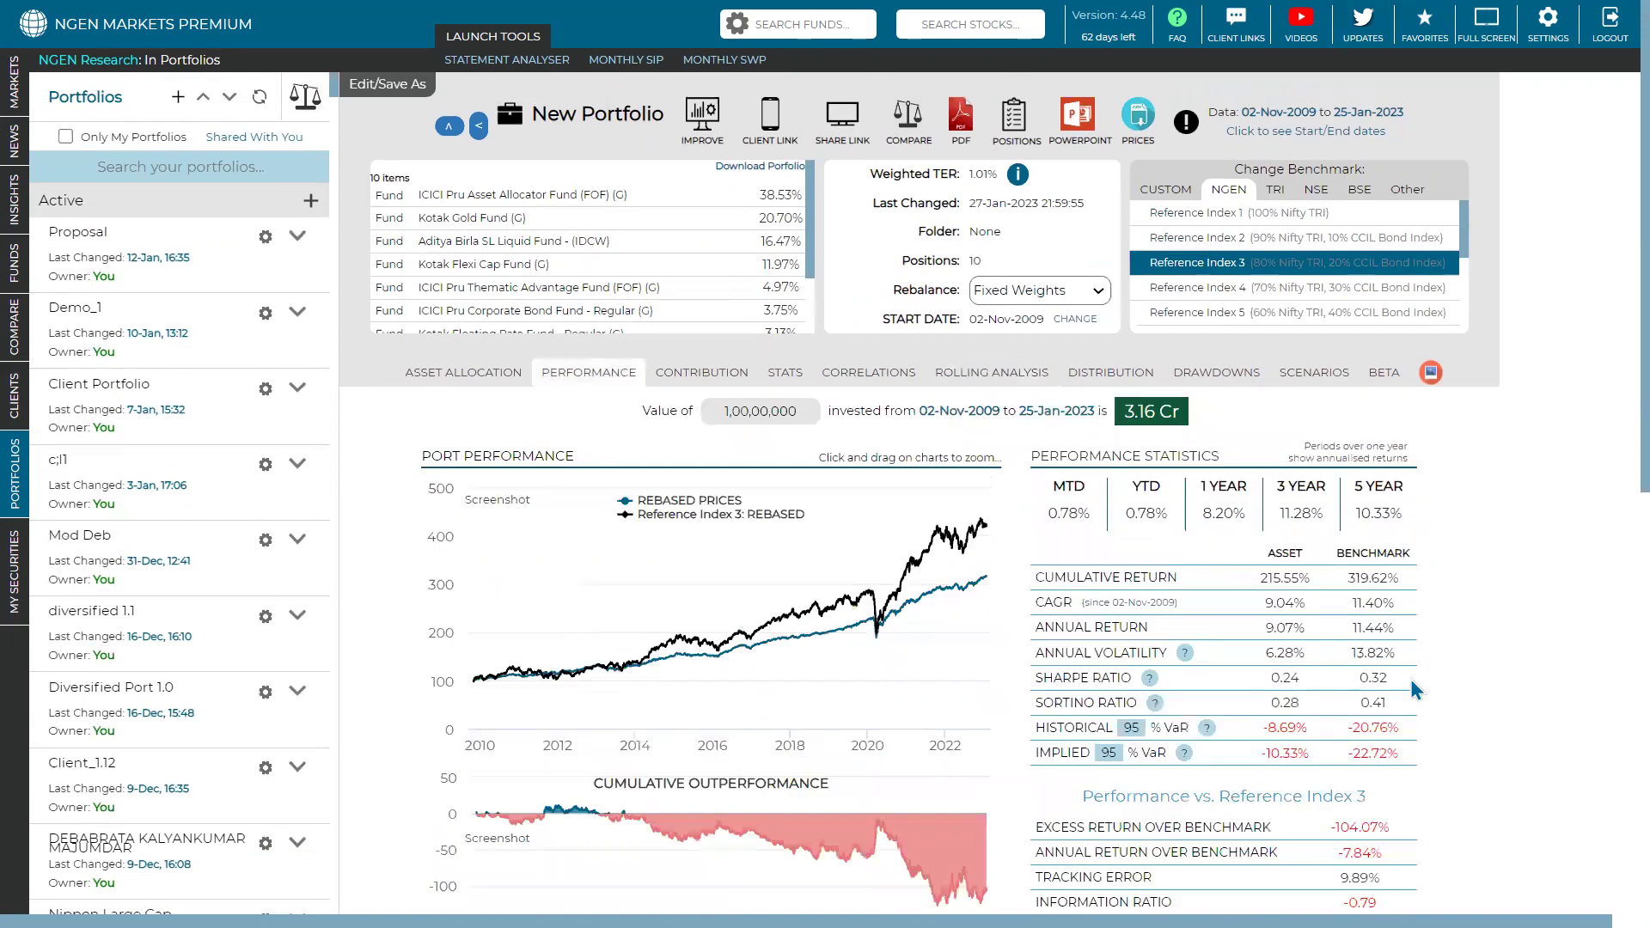
double_click(1294, 653)
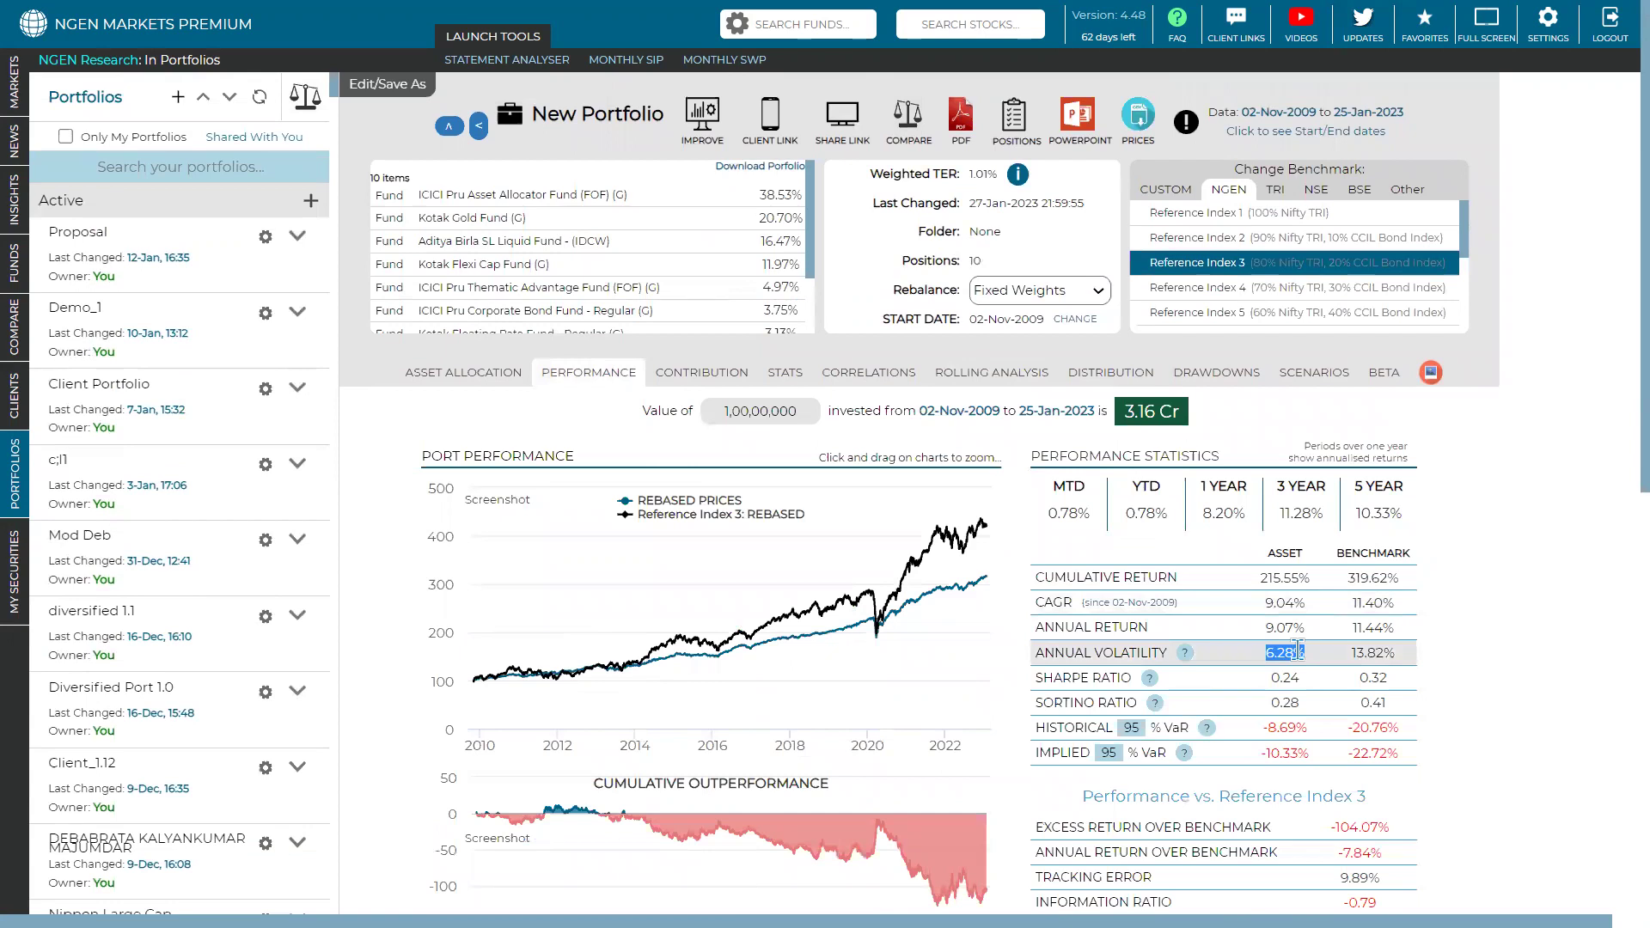
left_click_drag(1297, 651, 1308, 653)
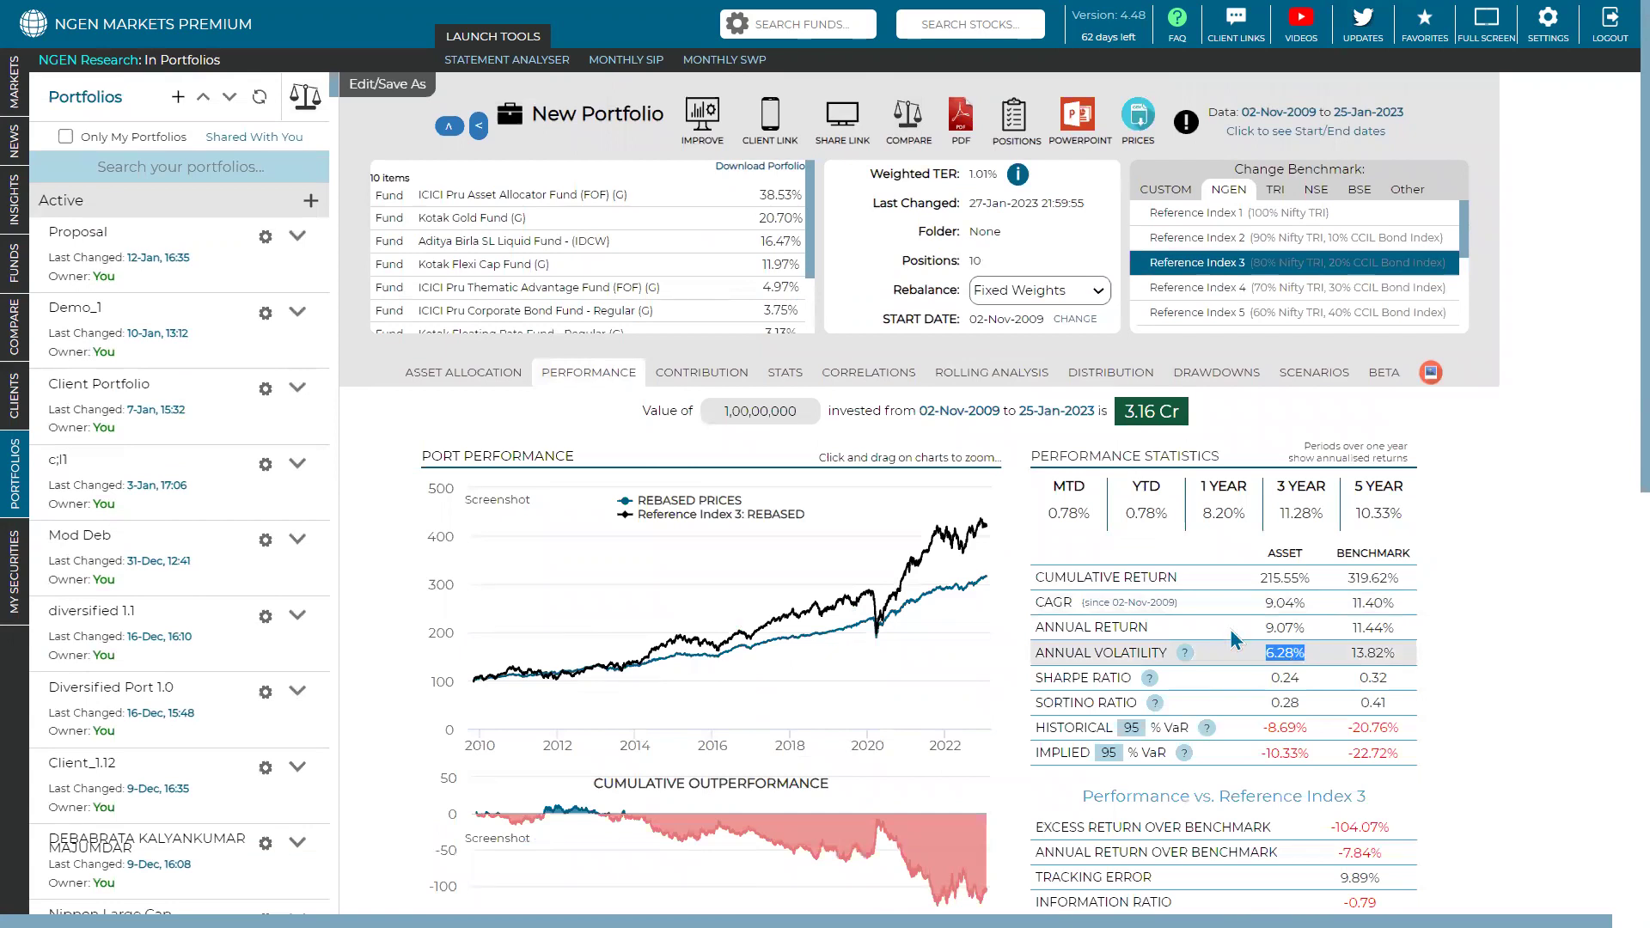
Back in the rolling analysis, select the 260-day statistics value, then clear it and return to the top.
left_click(971, 386)
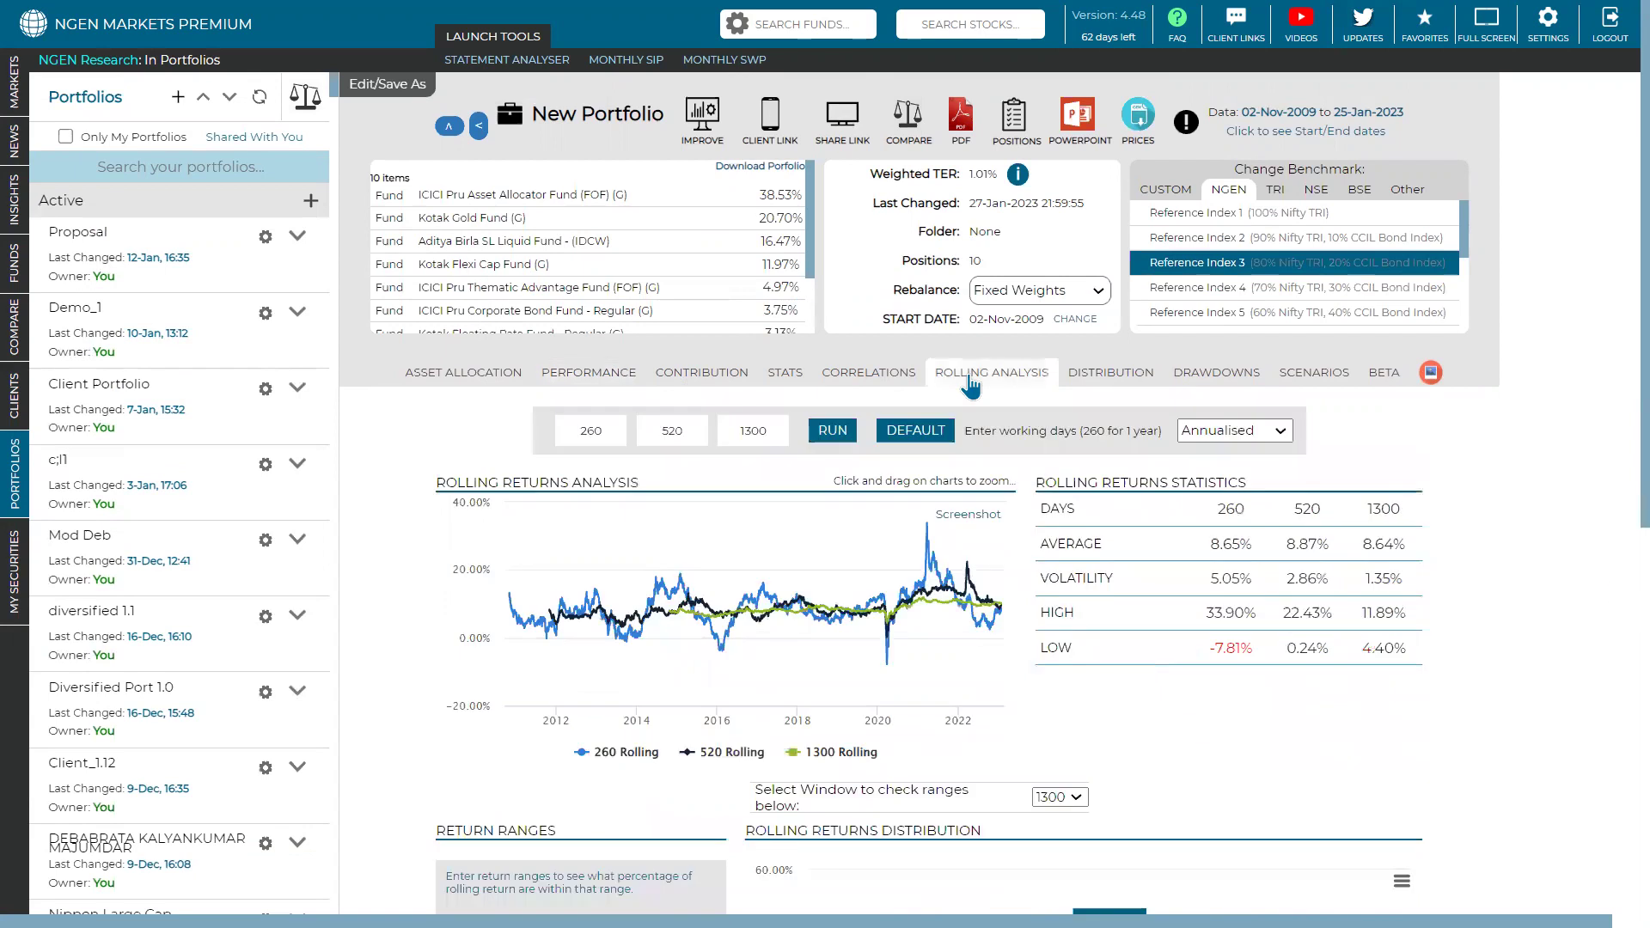
scroll(1573, 585, "down", 7)
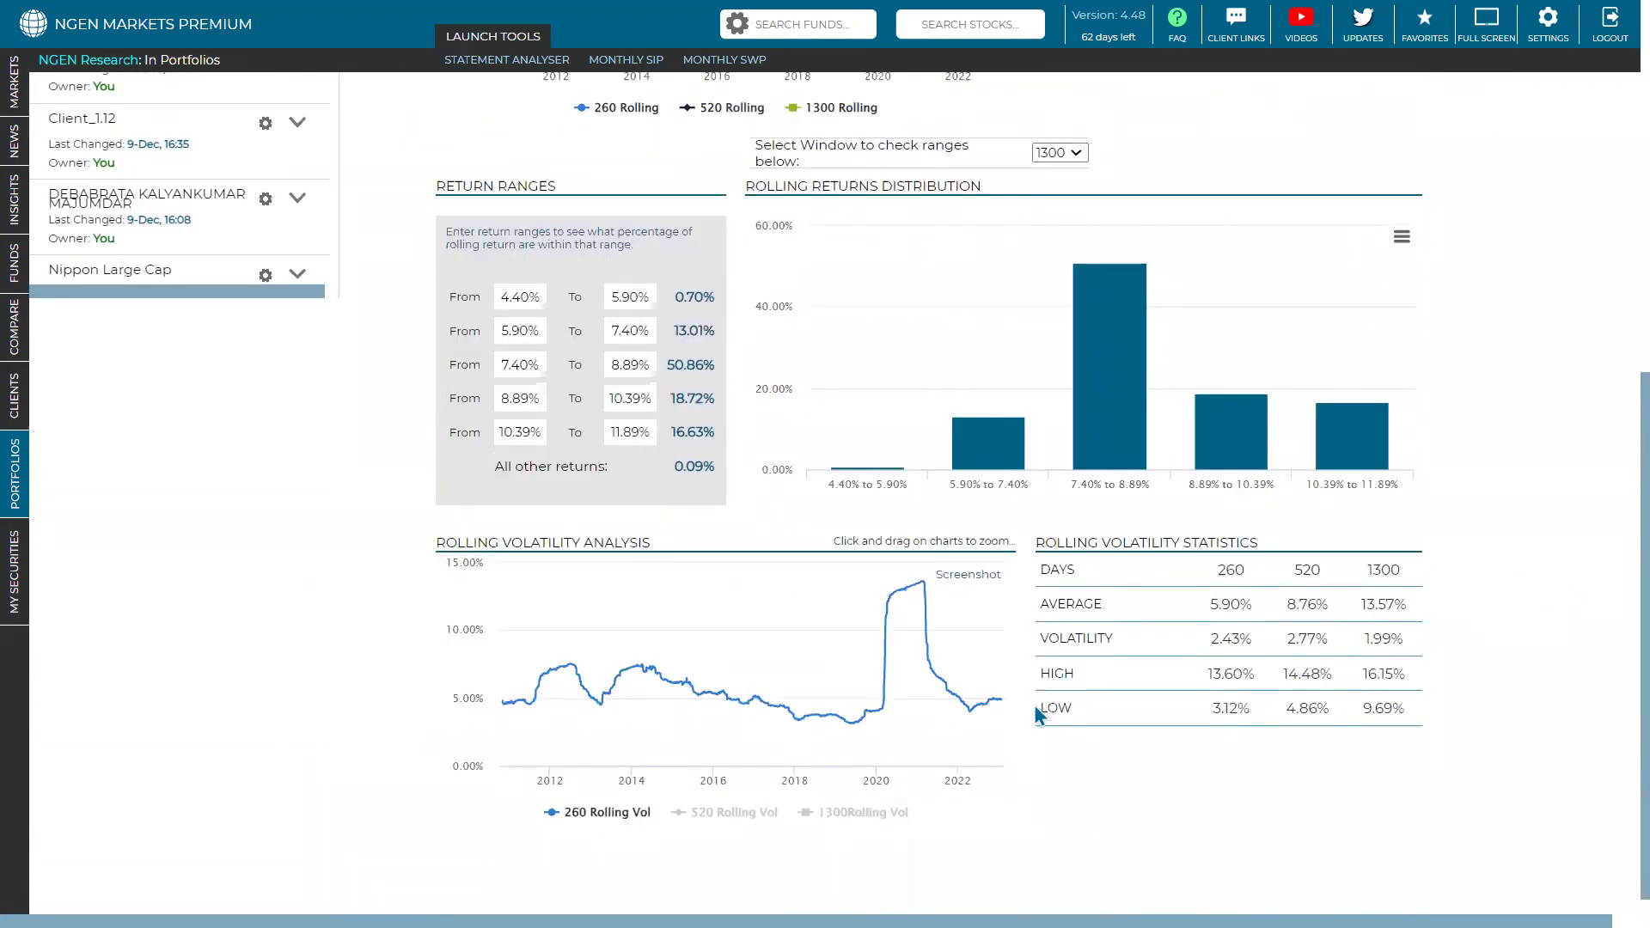
mouse_move(986, 729)
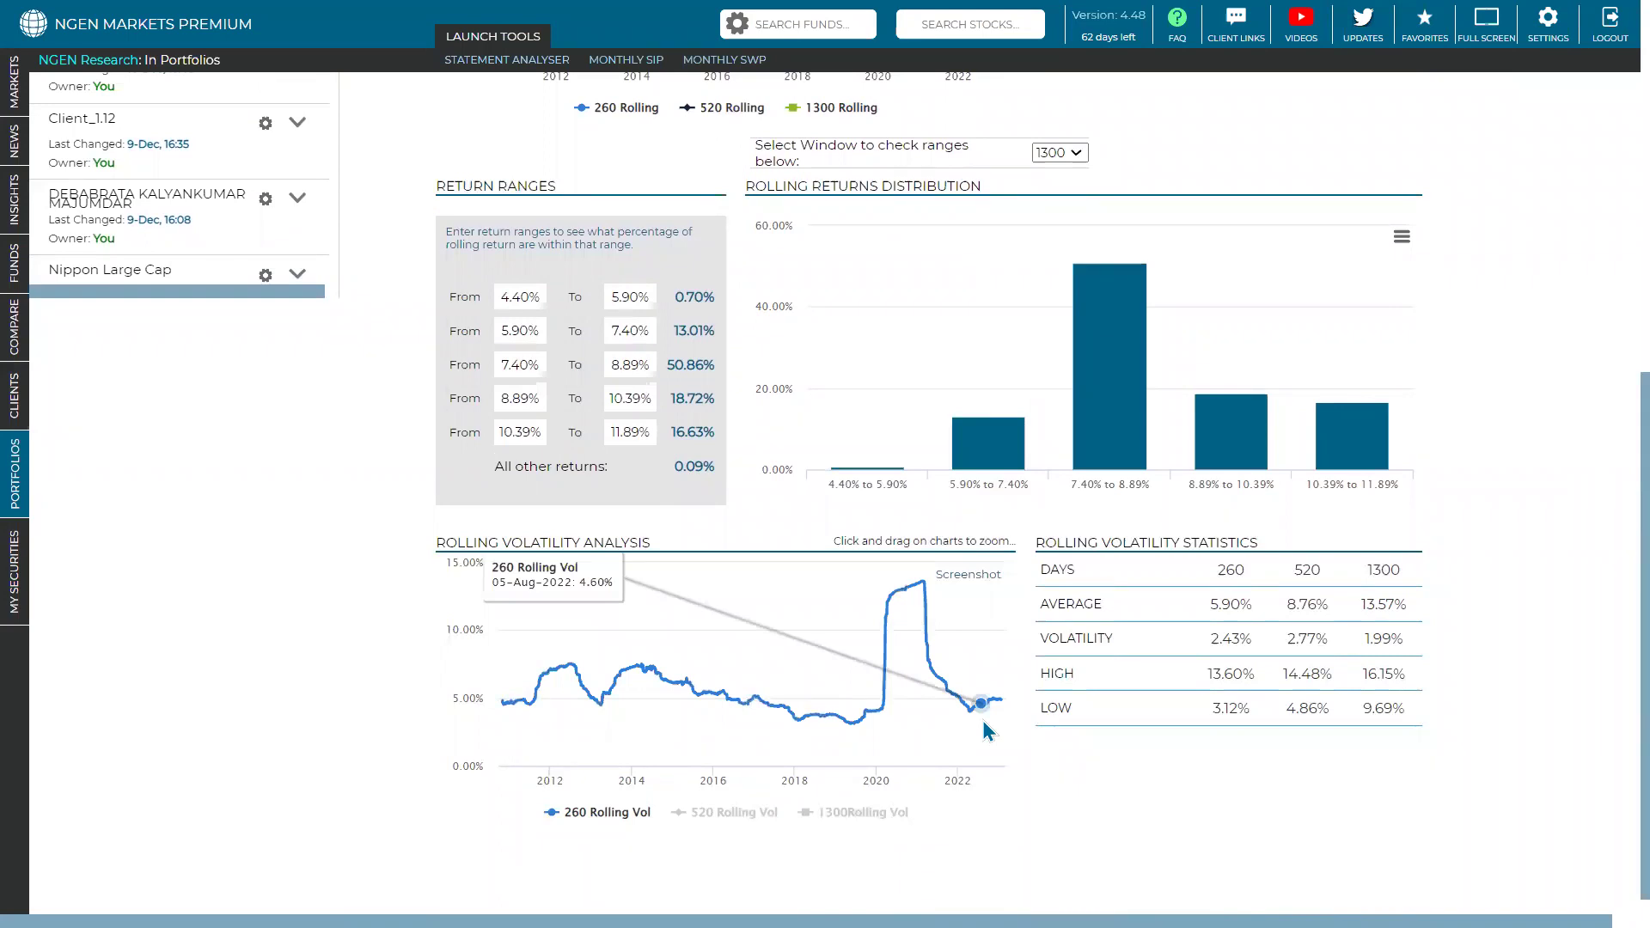
double_click(1229, 569)
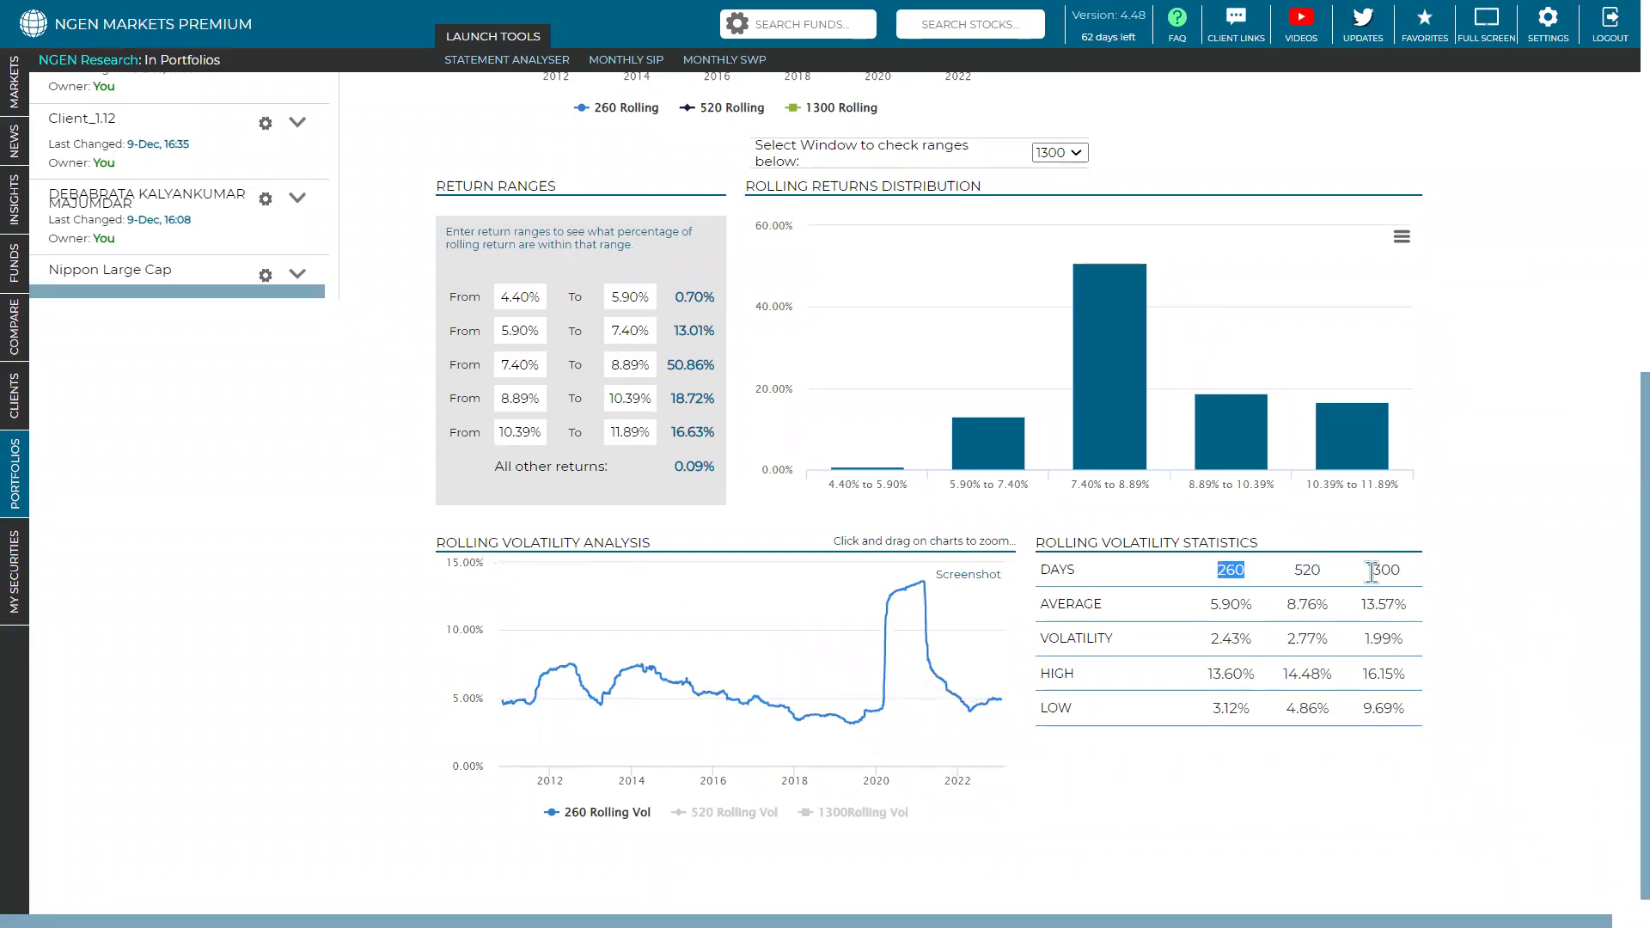
left_click(1521, 599)
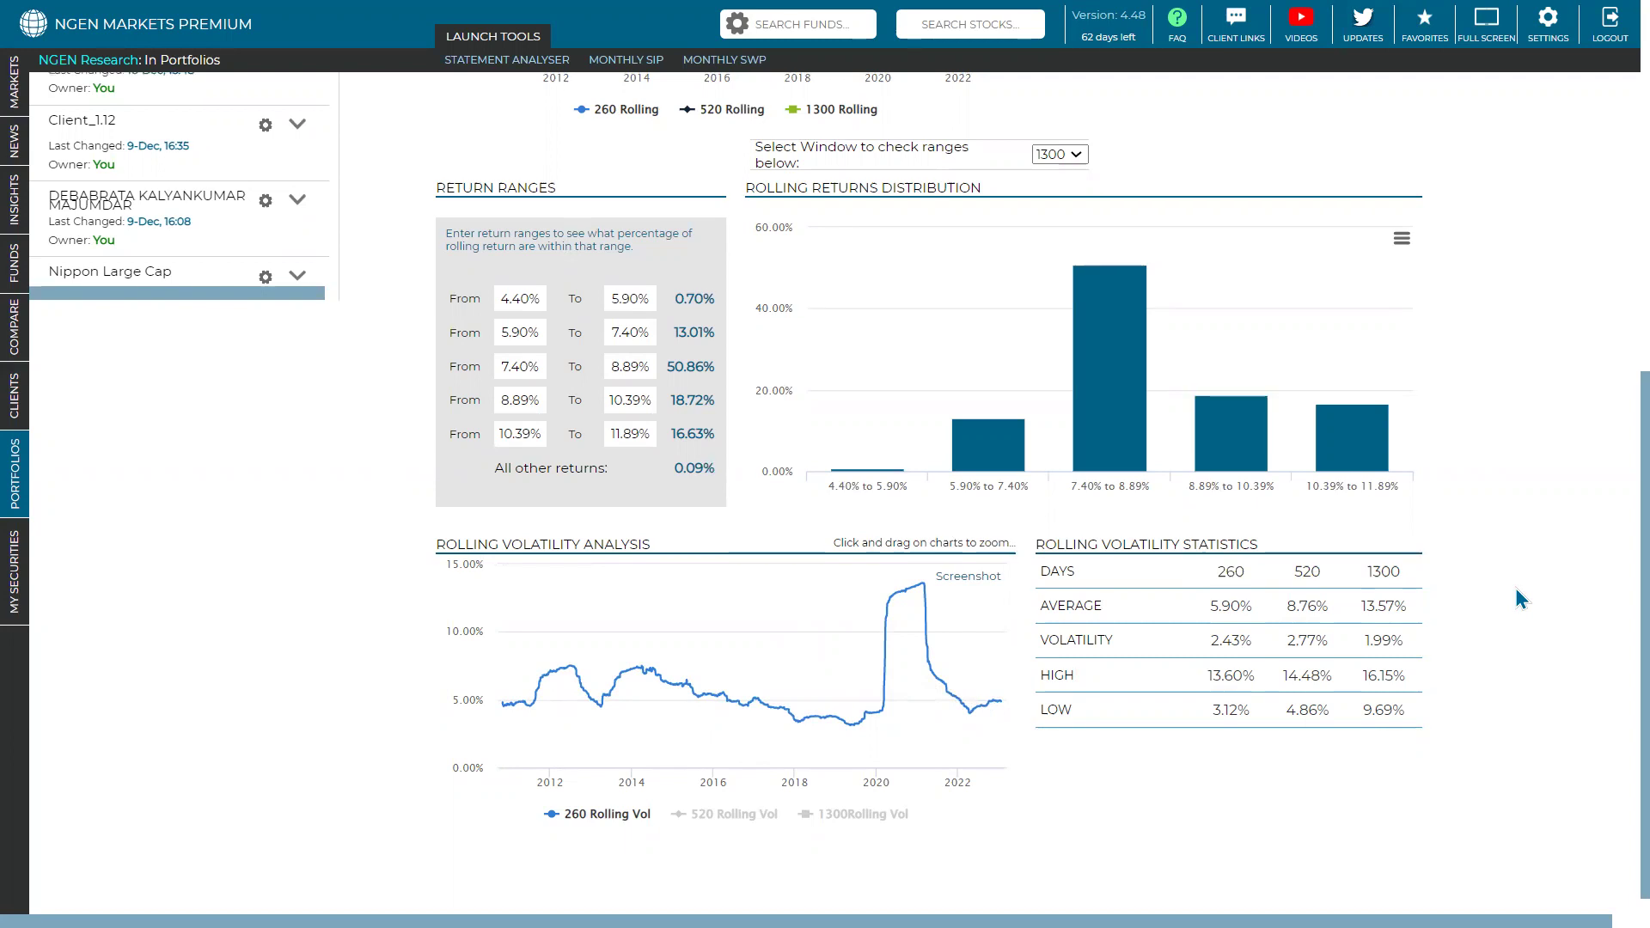
scroll(1517, 591, "up", 8)
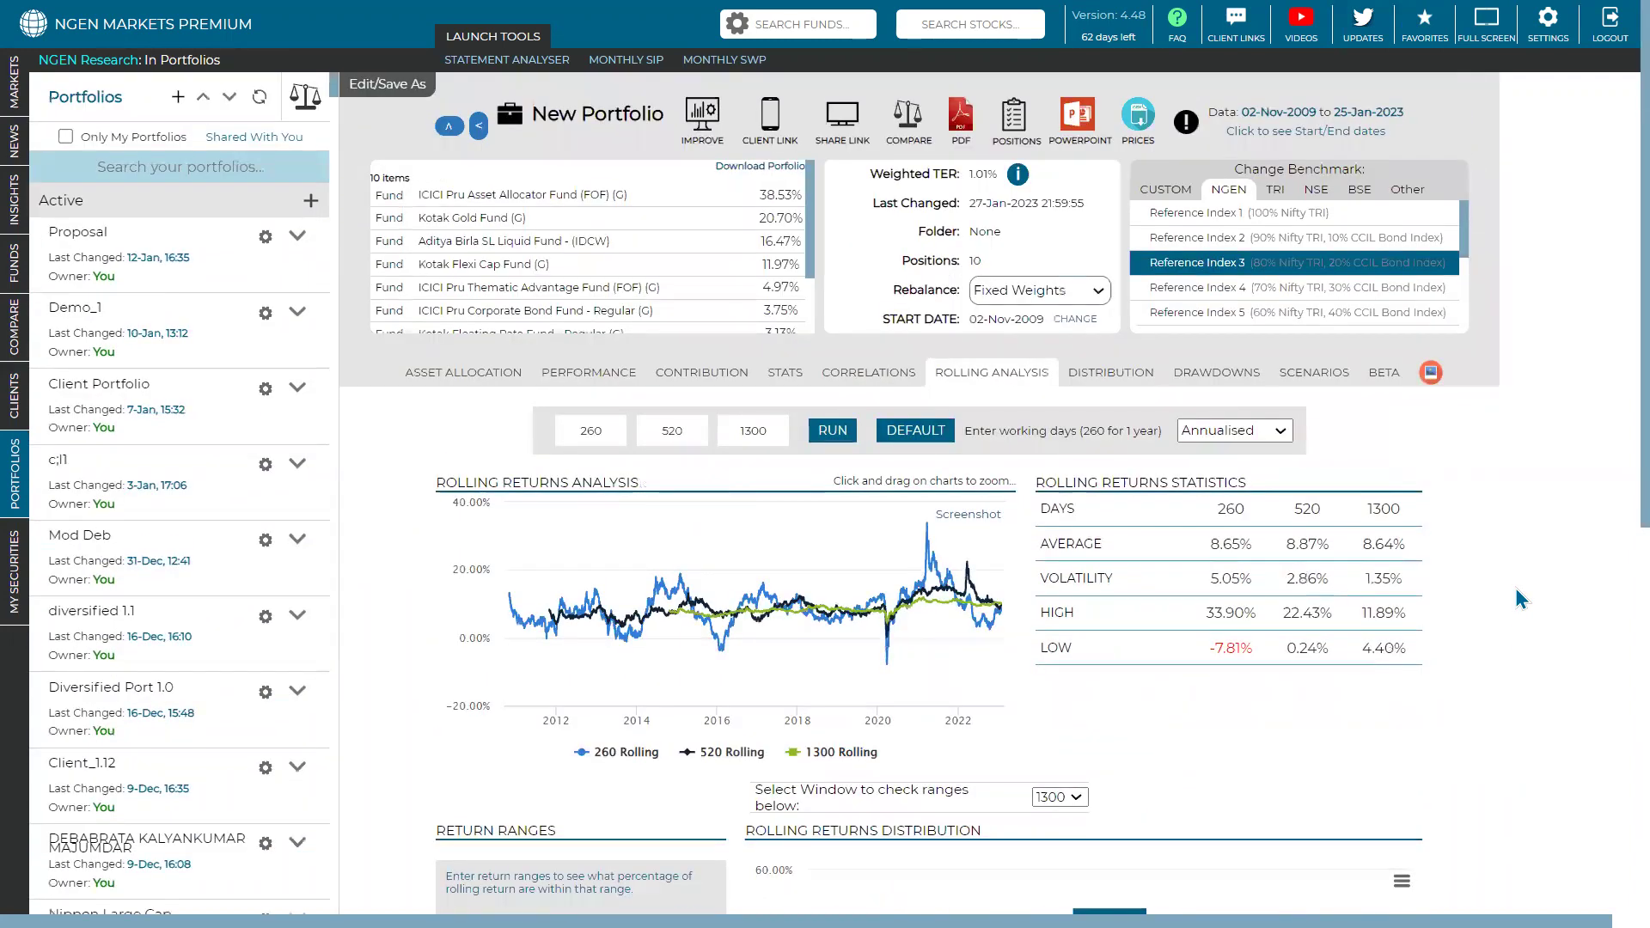
mouse_move(591, 640)
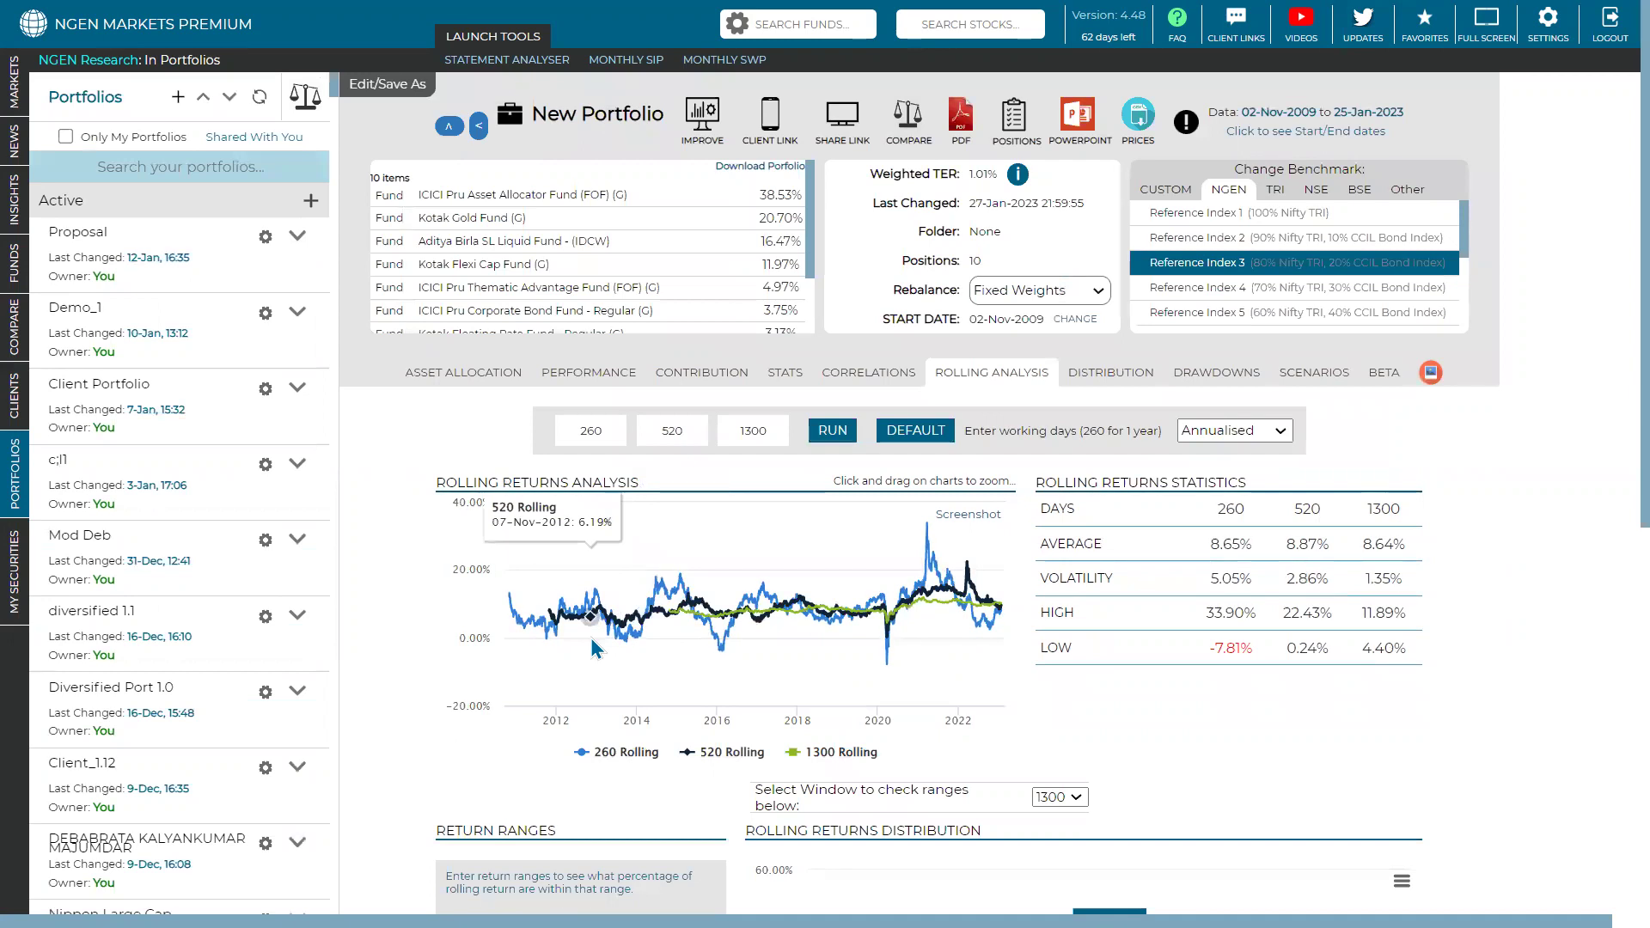
Create the percentage-based PowerPoint report and open the downloaded presentation when it finishes.
left_click(1076, 128)
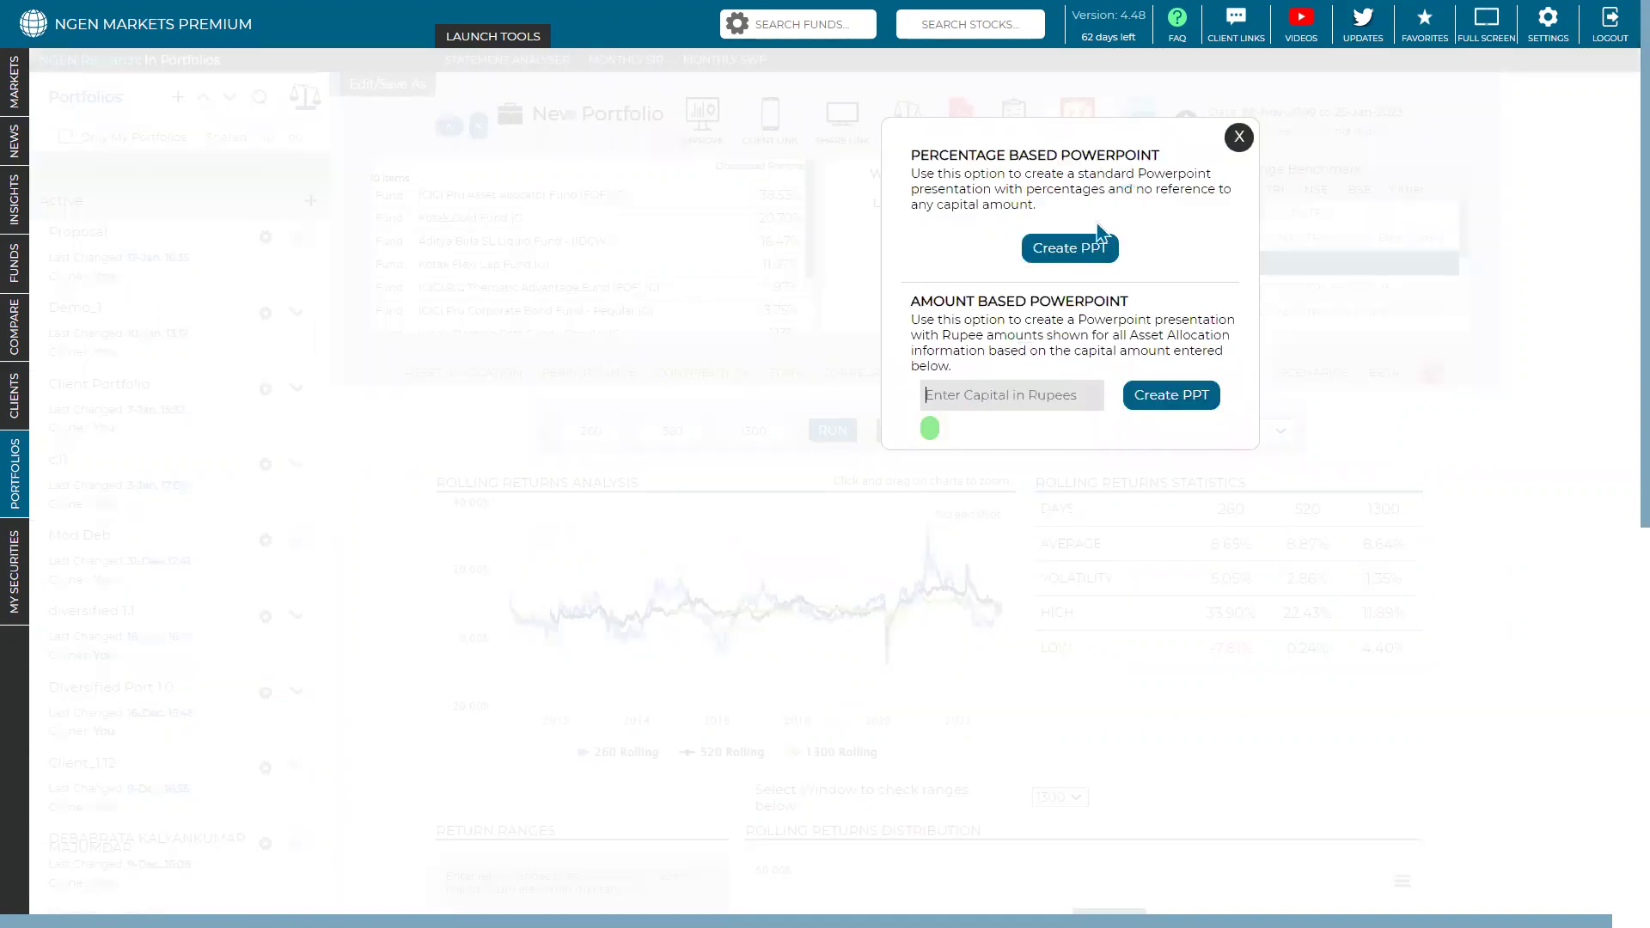
left_click(1072, 255)
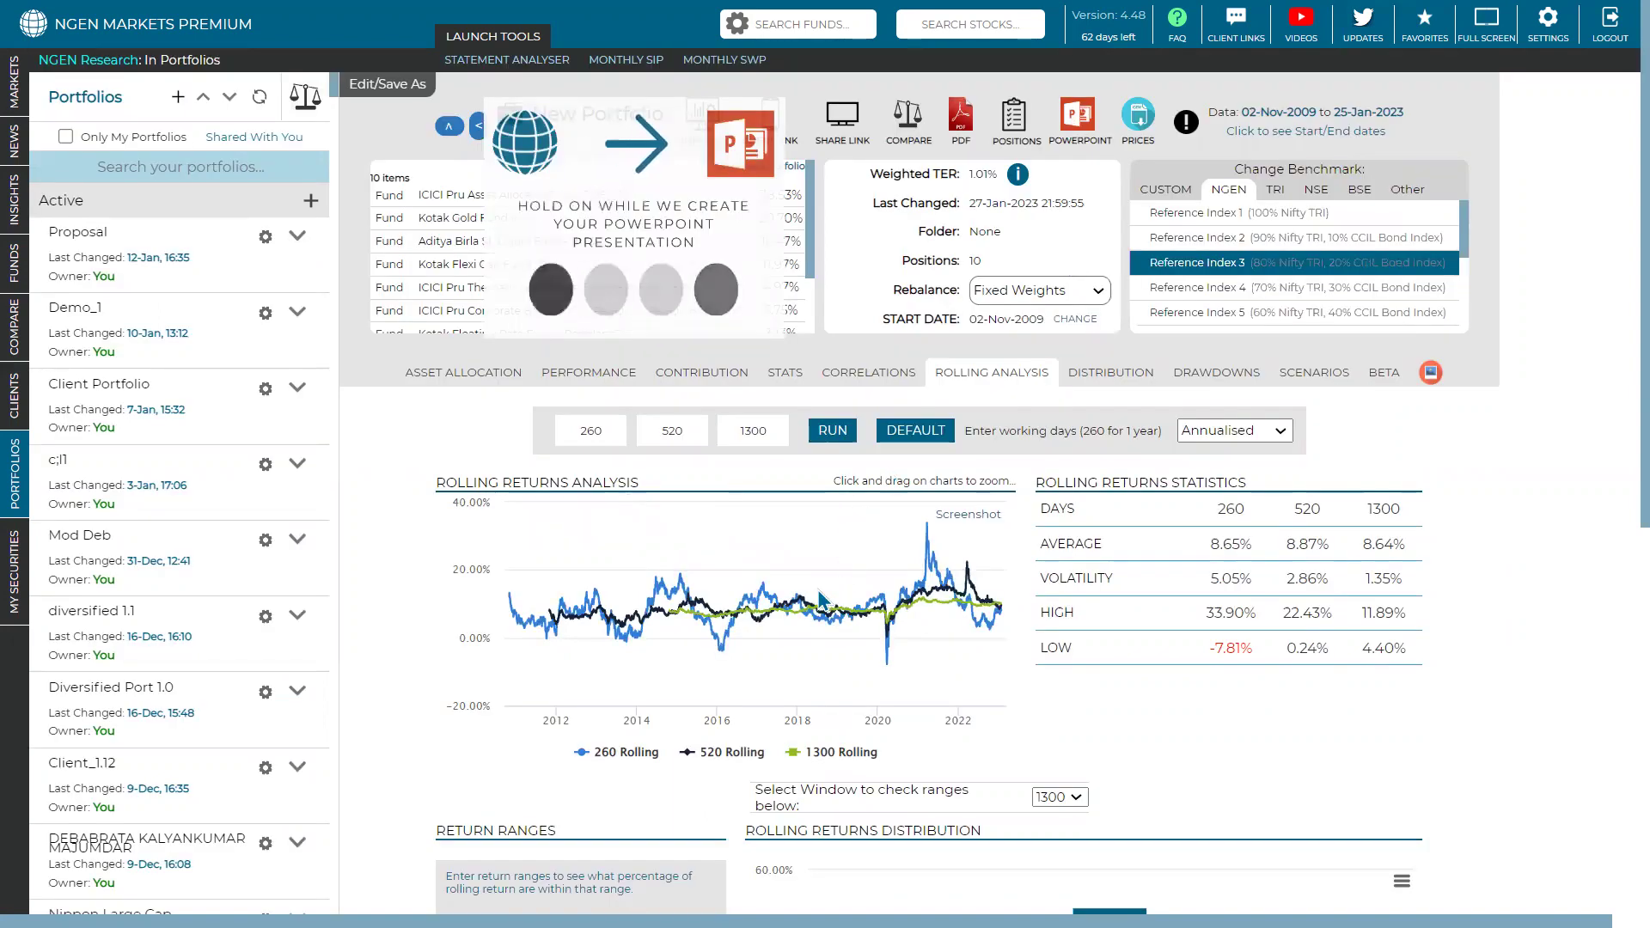
mouse_move(820, 599)
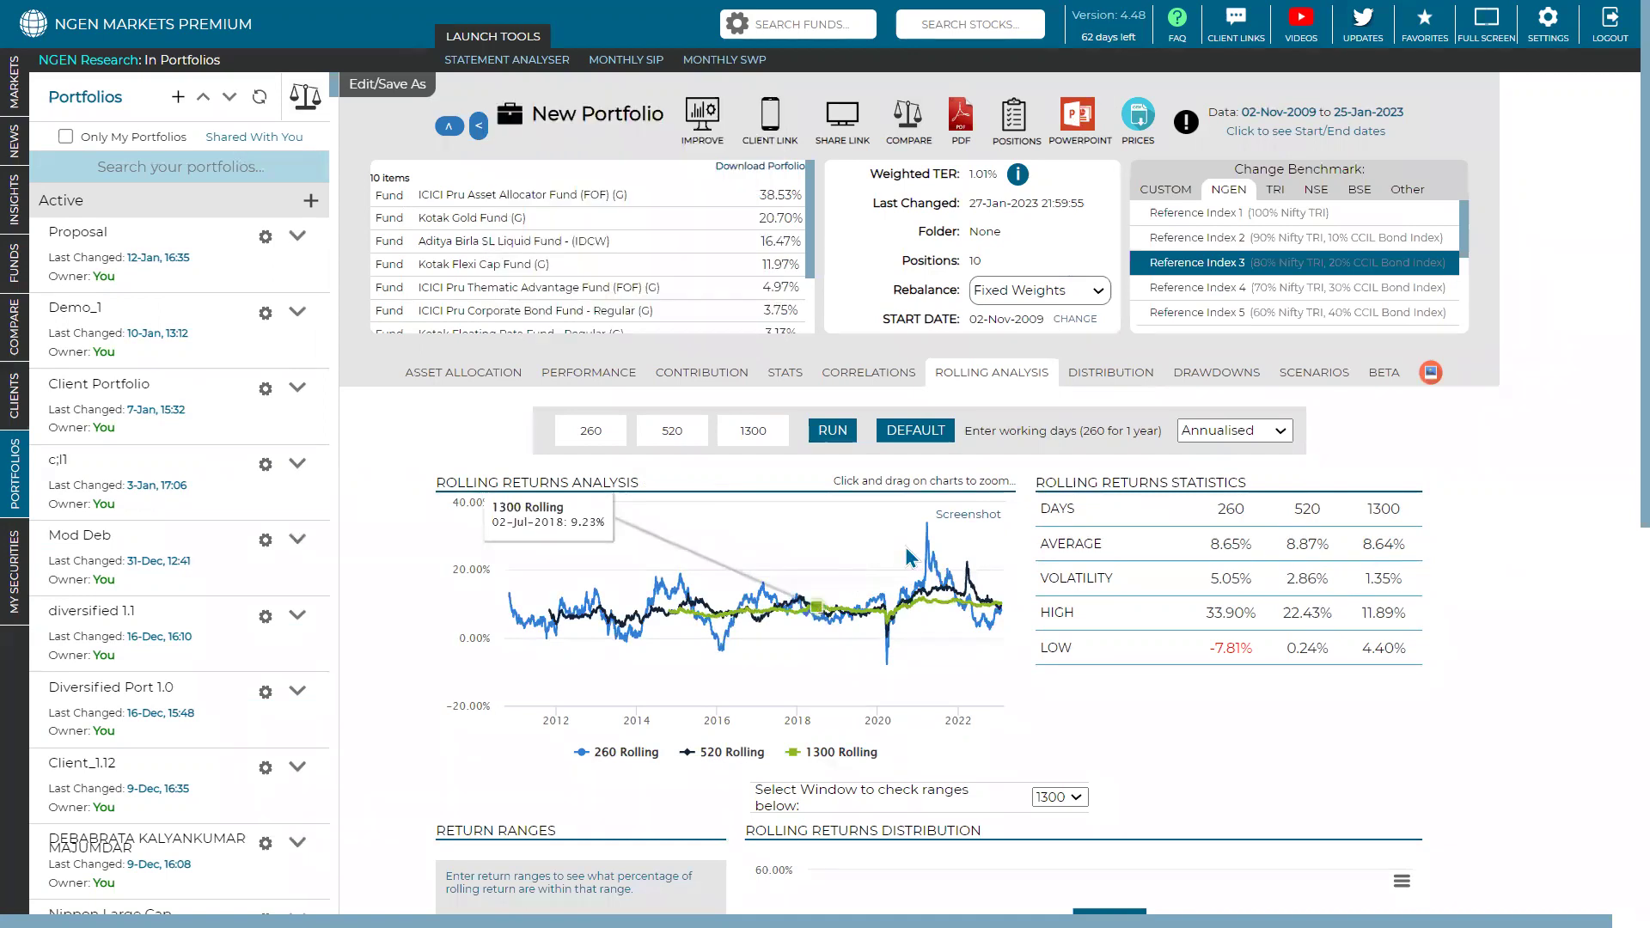
left_click(275, 892)
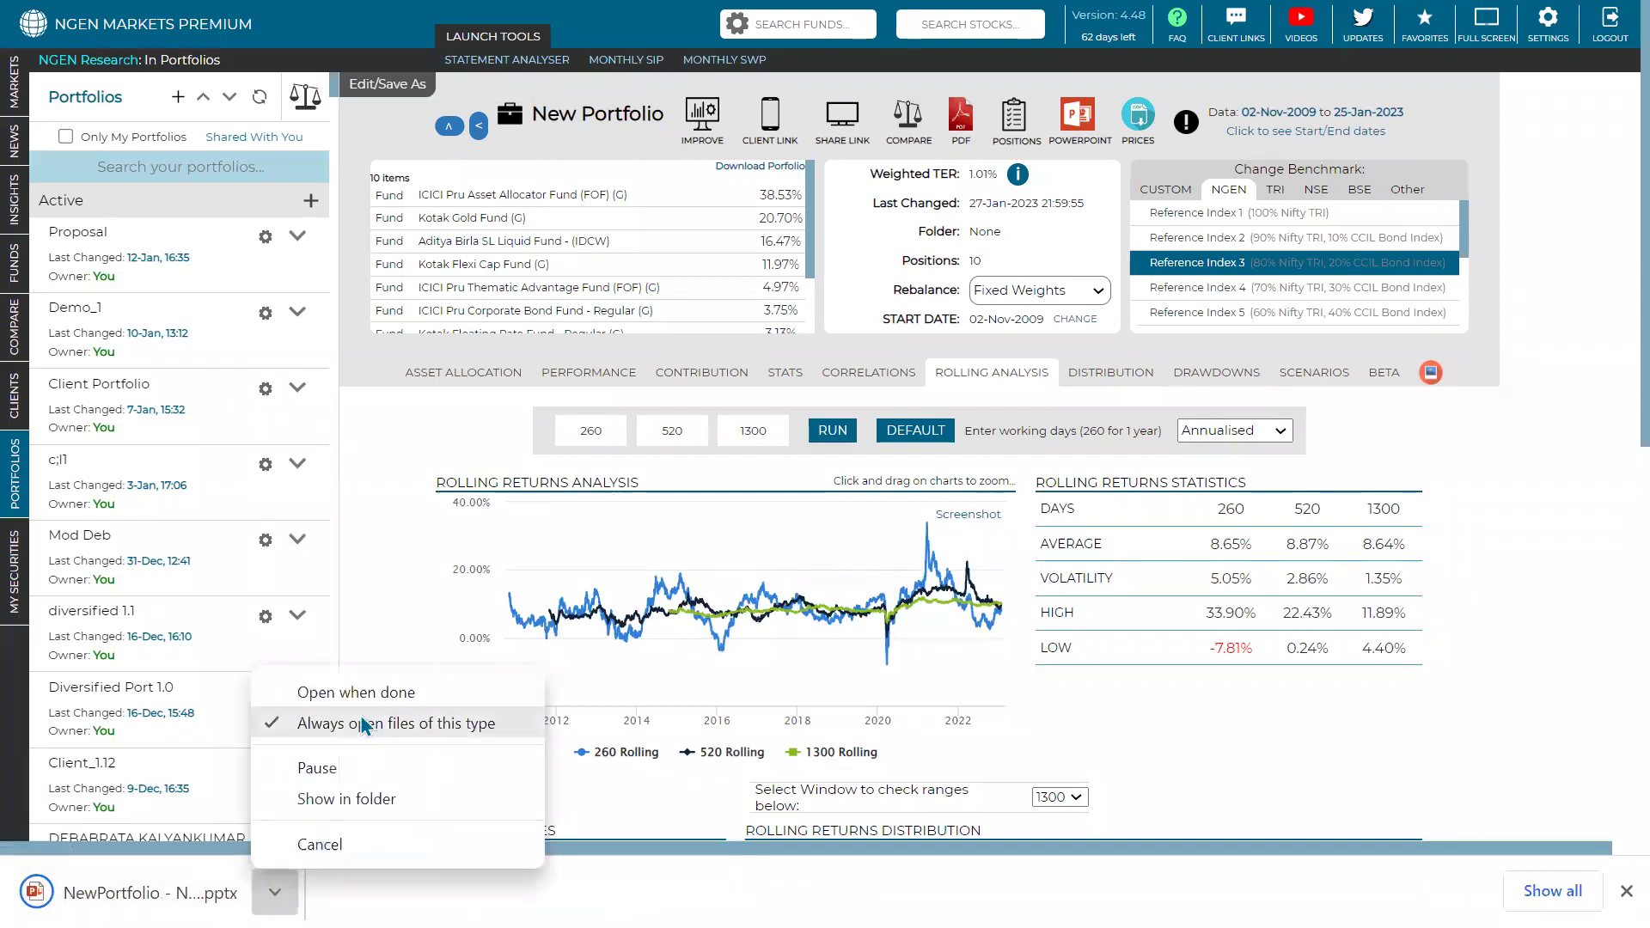
left_click(359, 693)
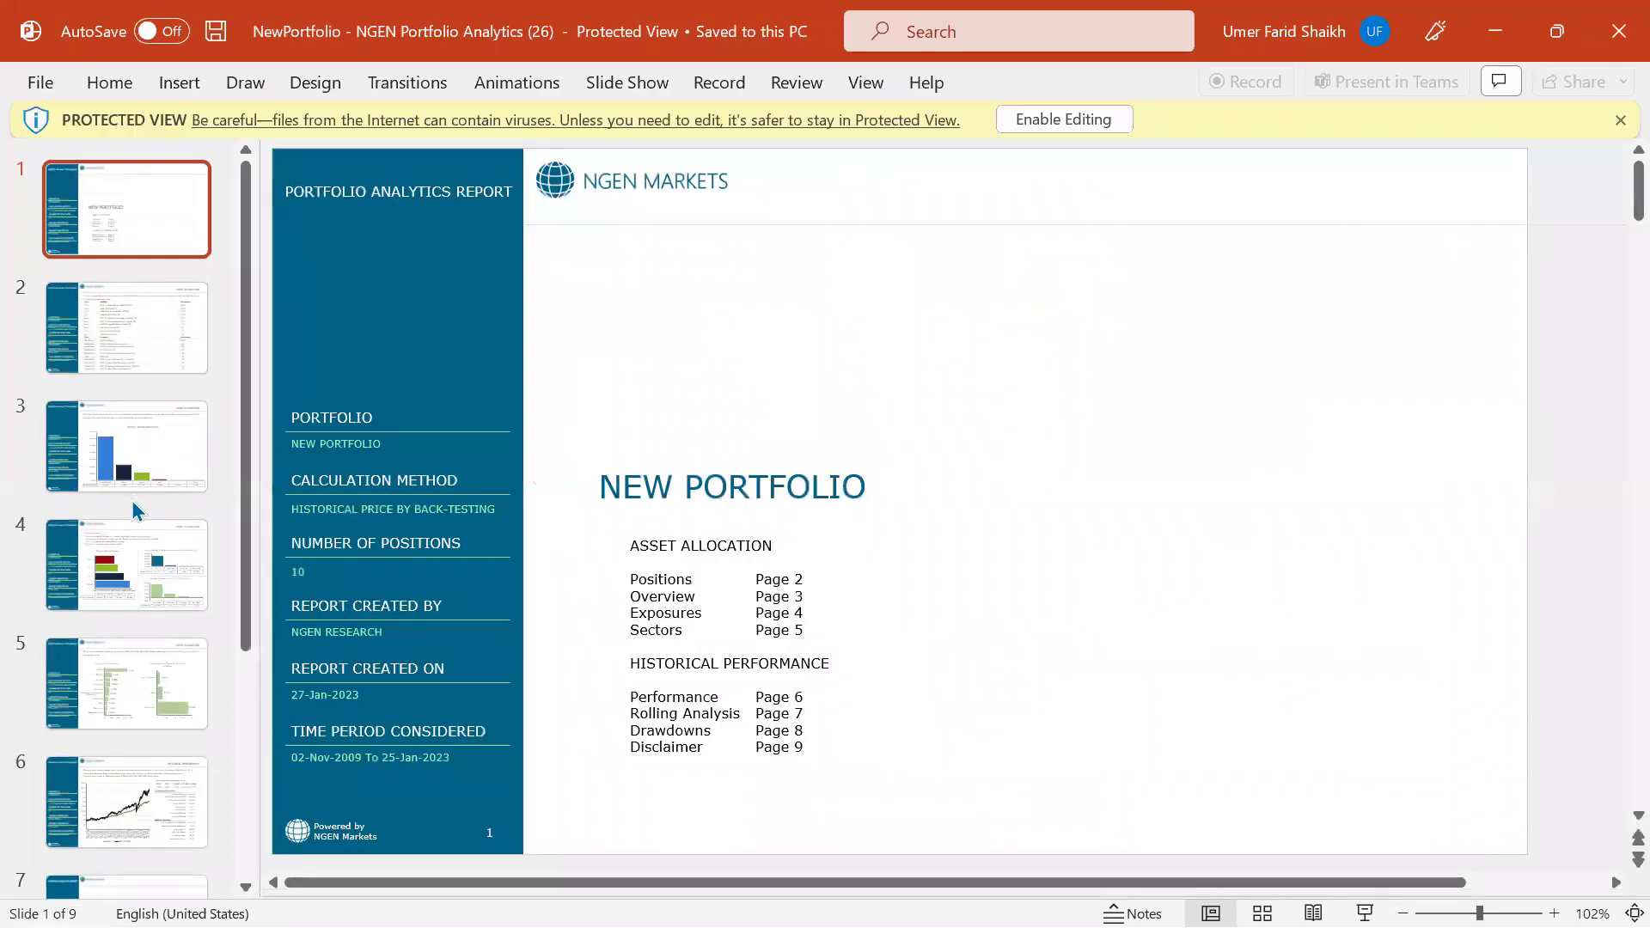
Enable editing, view the Asset Allocation slide, and start the slide show from the beginning.
left_click(1101, 122)
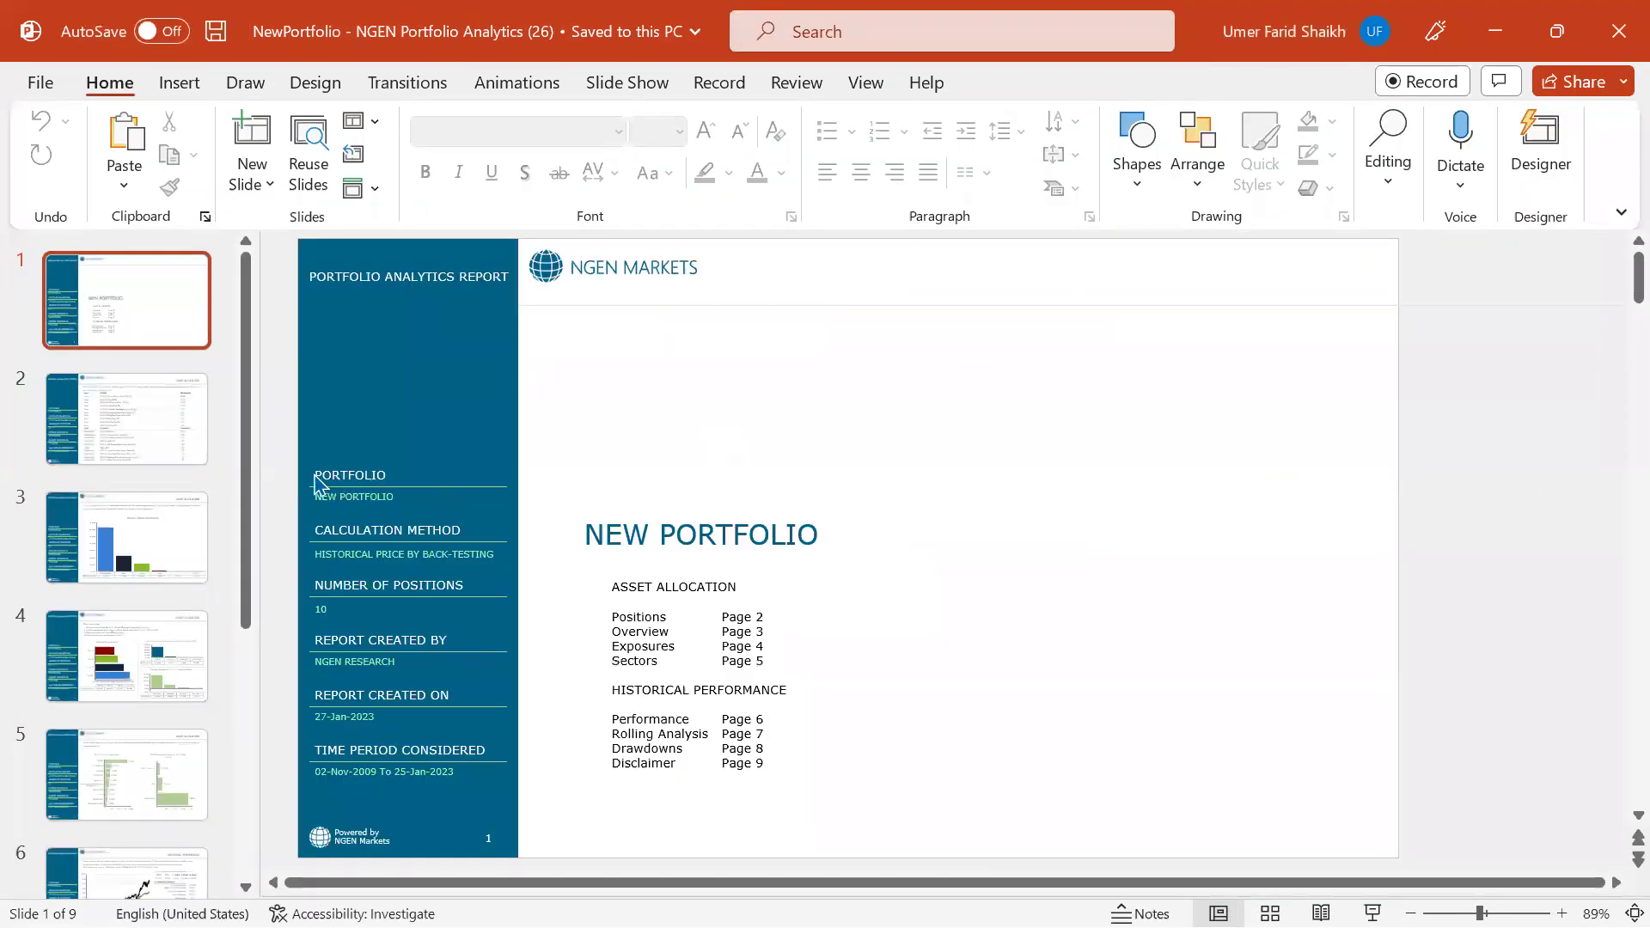
left_click(171, 436)
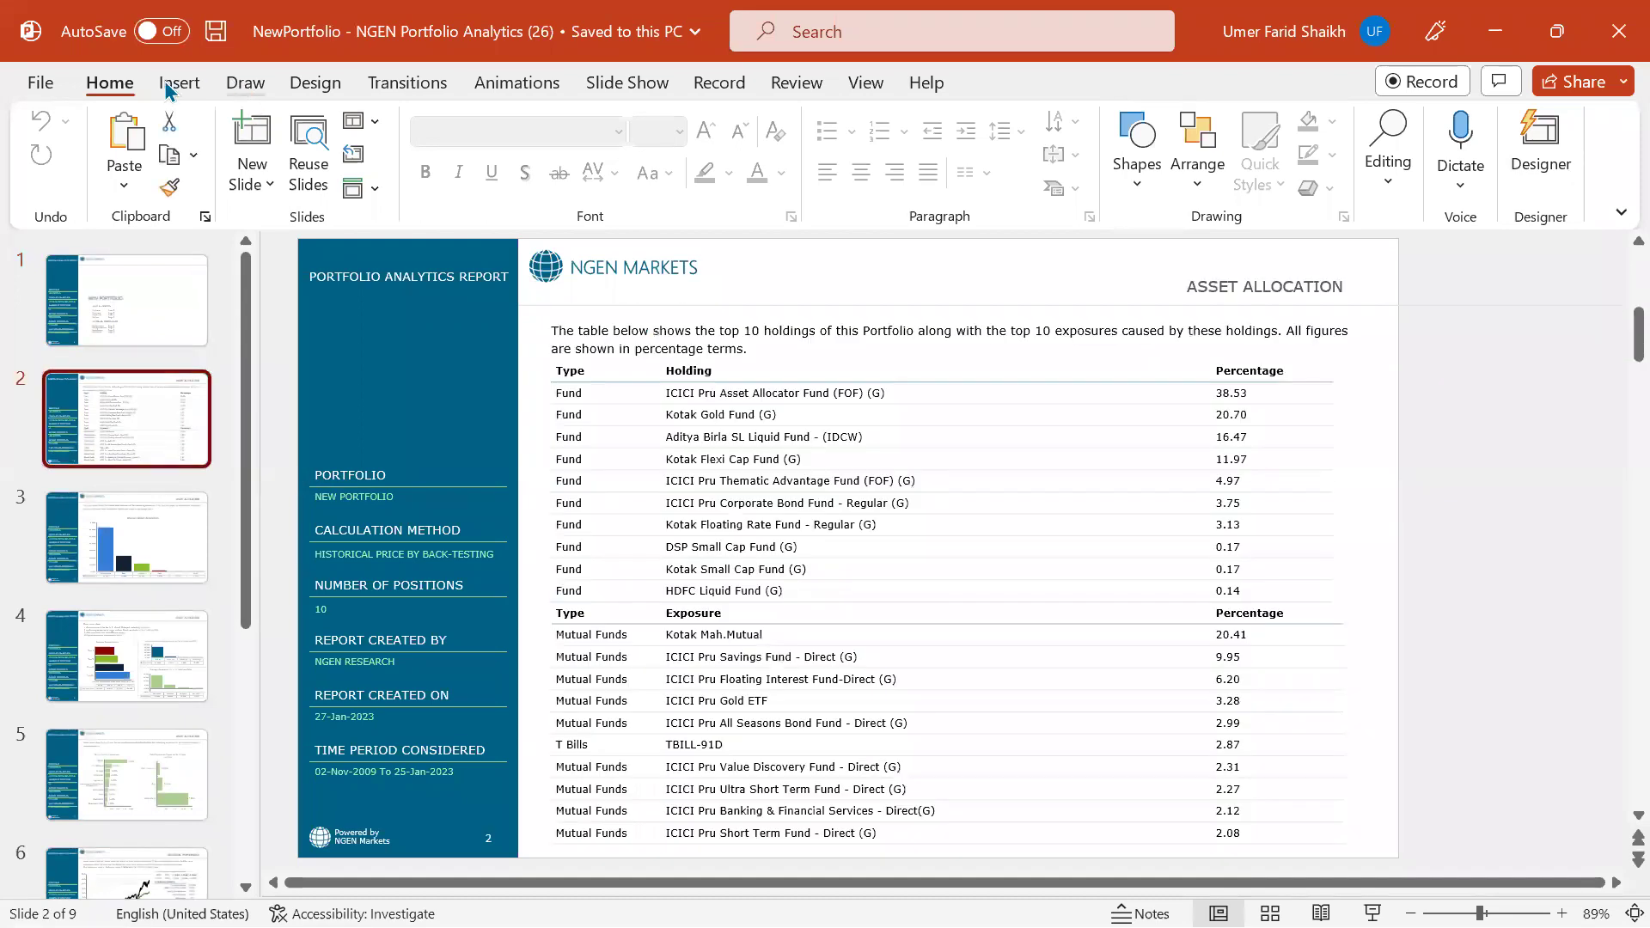
left_click(624, 83)
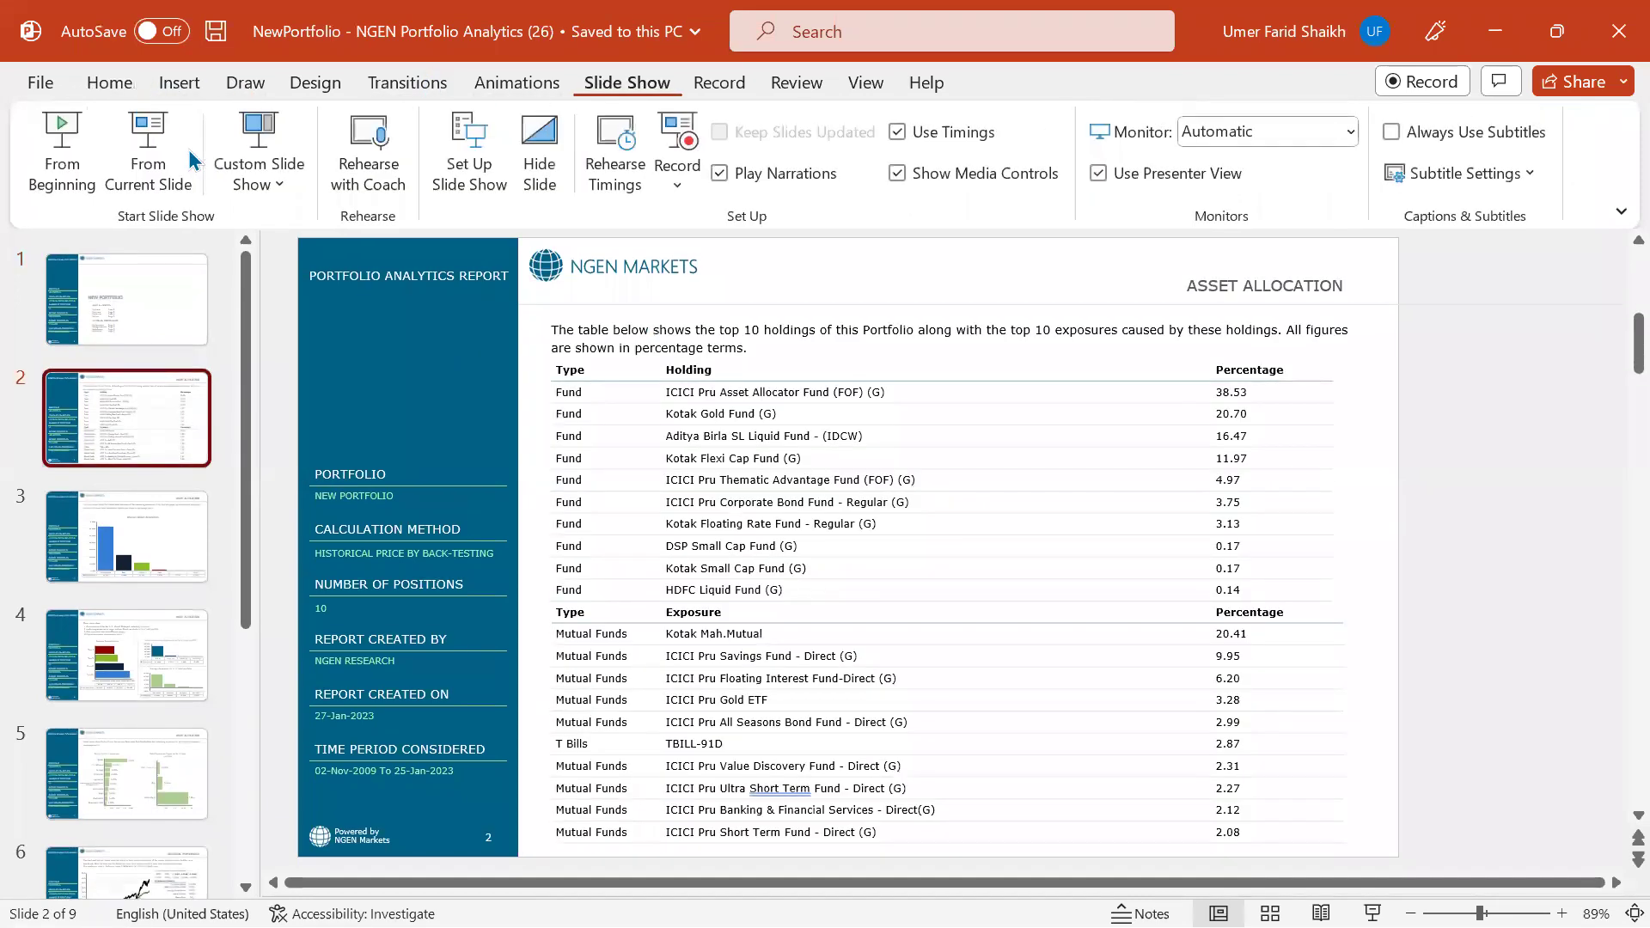
left_click(55, 155)
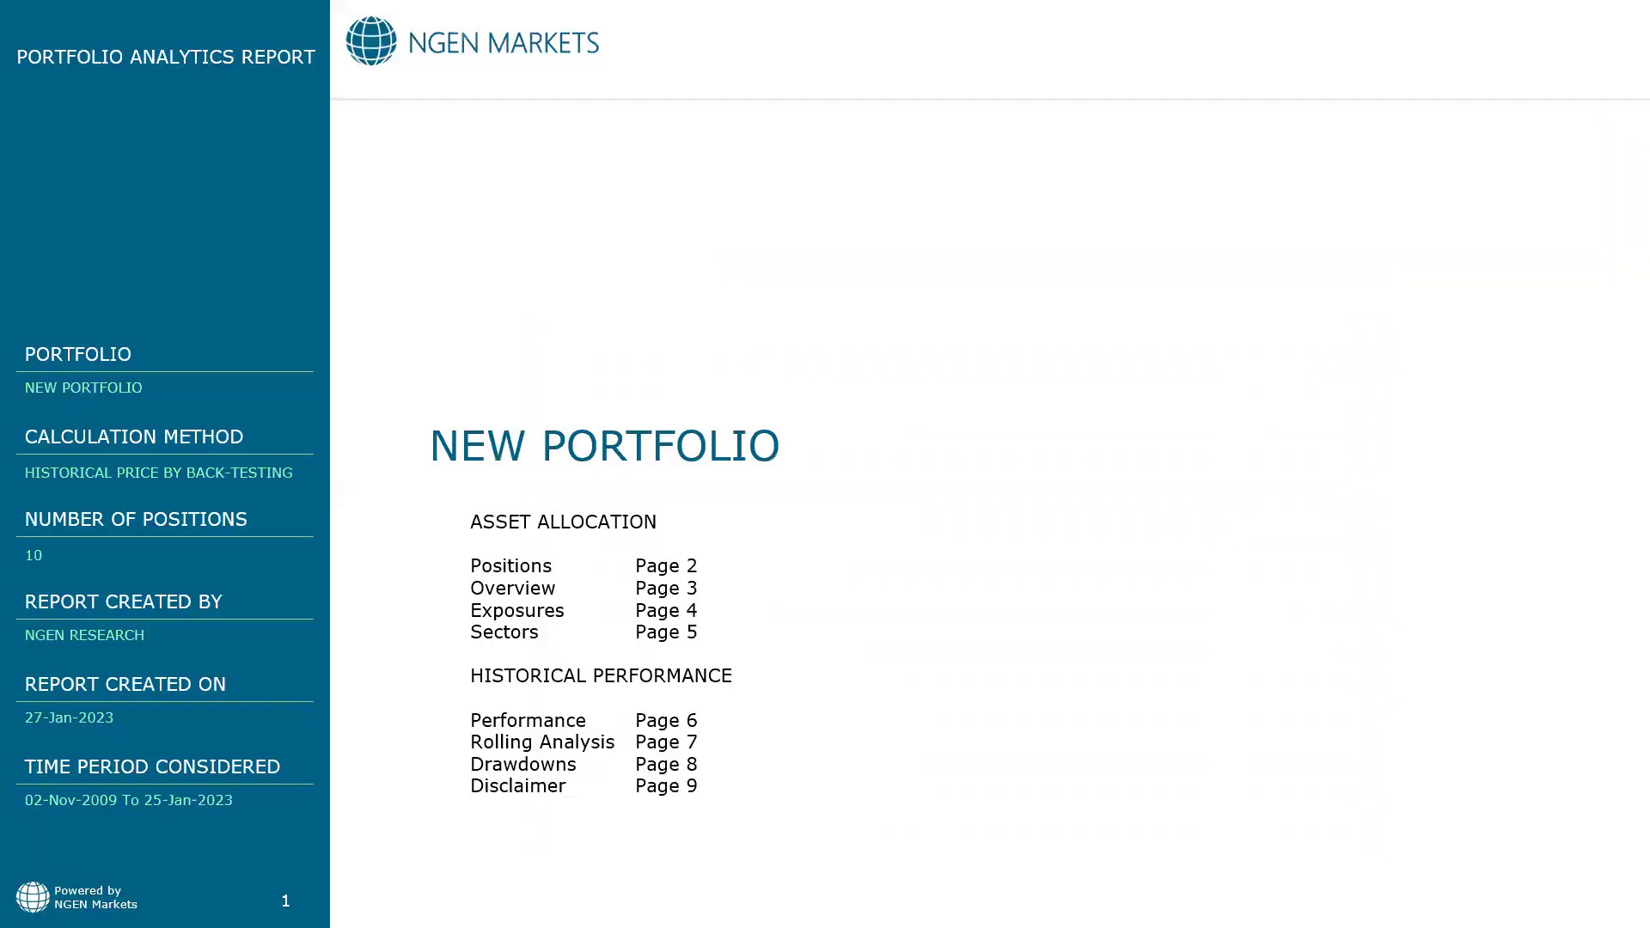
Advance through the slides to Rolling Analysis, end the show, and return to NGEN Markets.
key("Right")
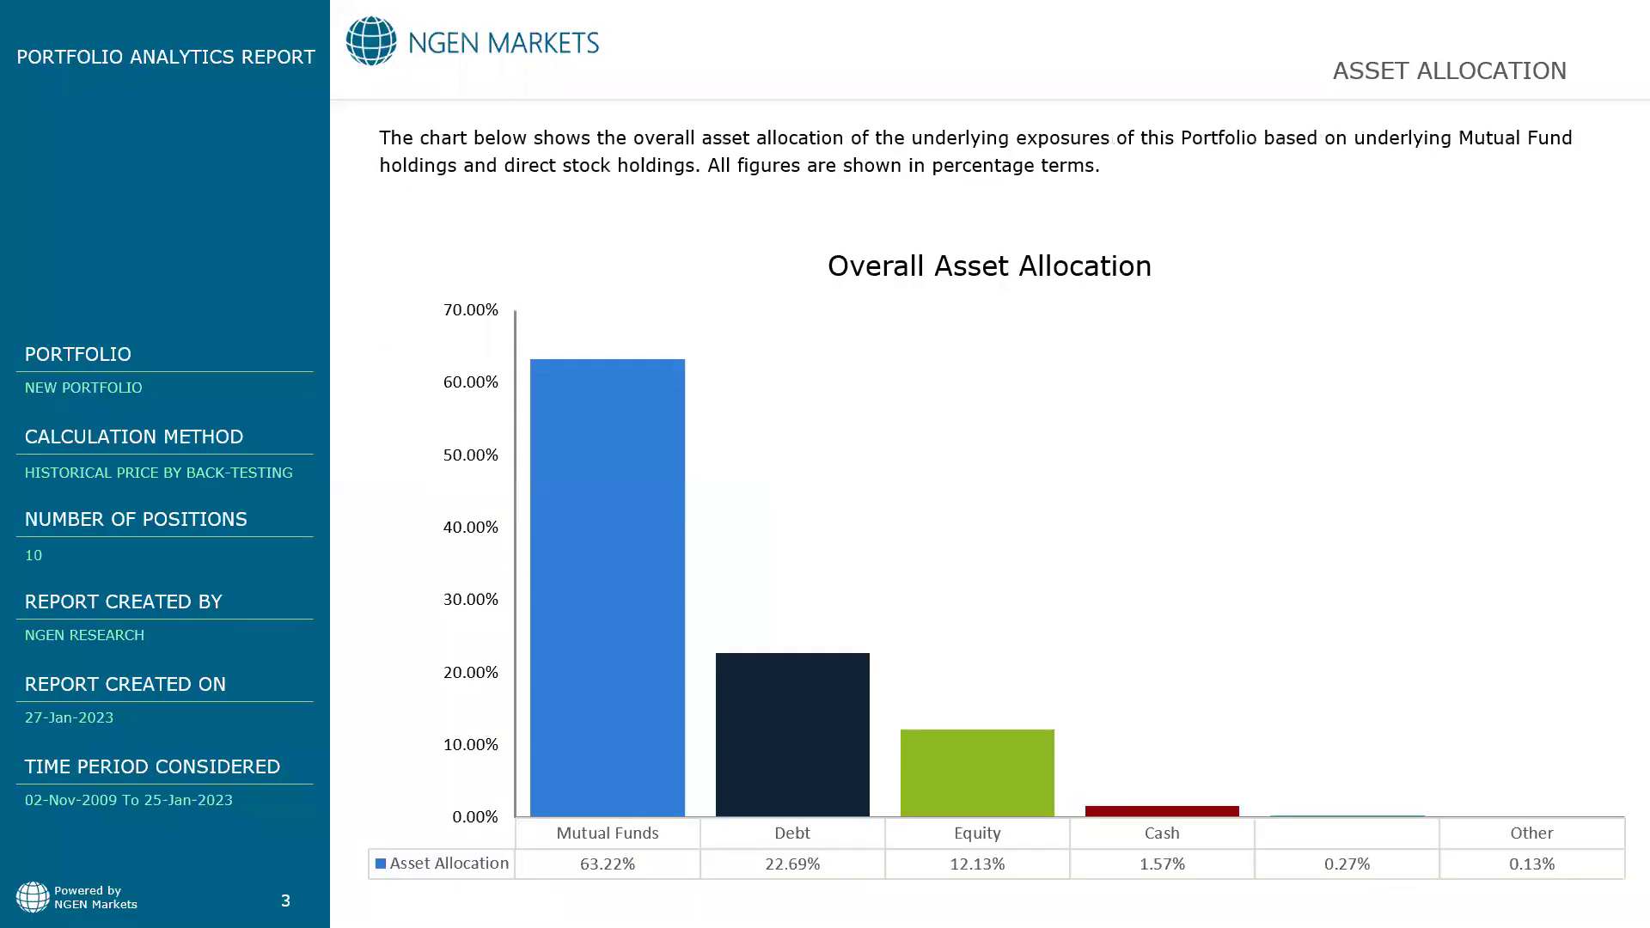
key("Right")
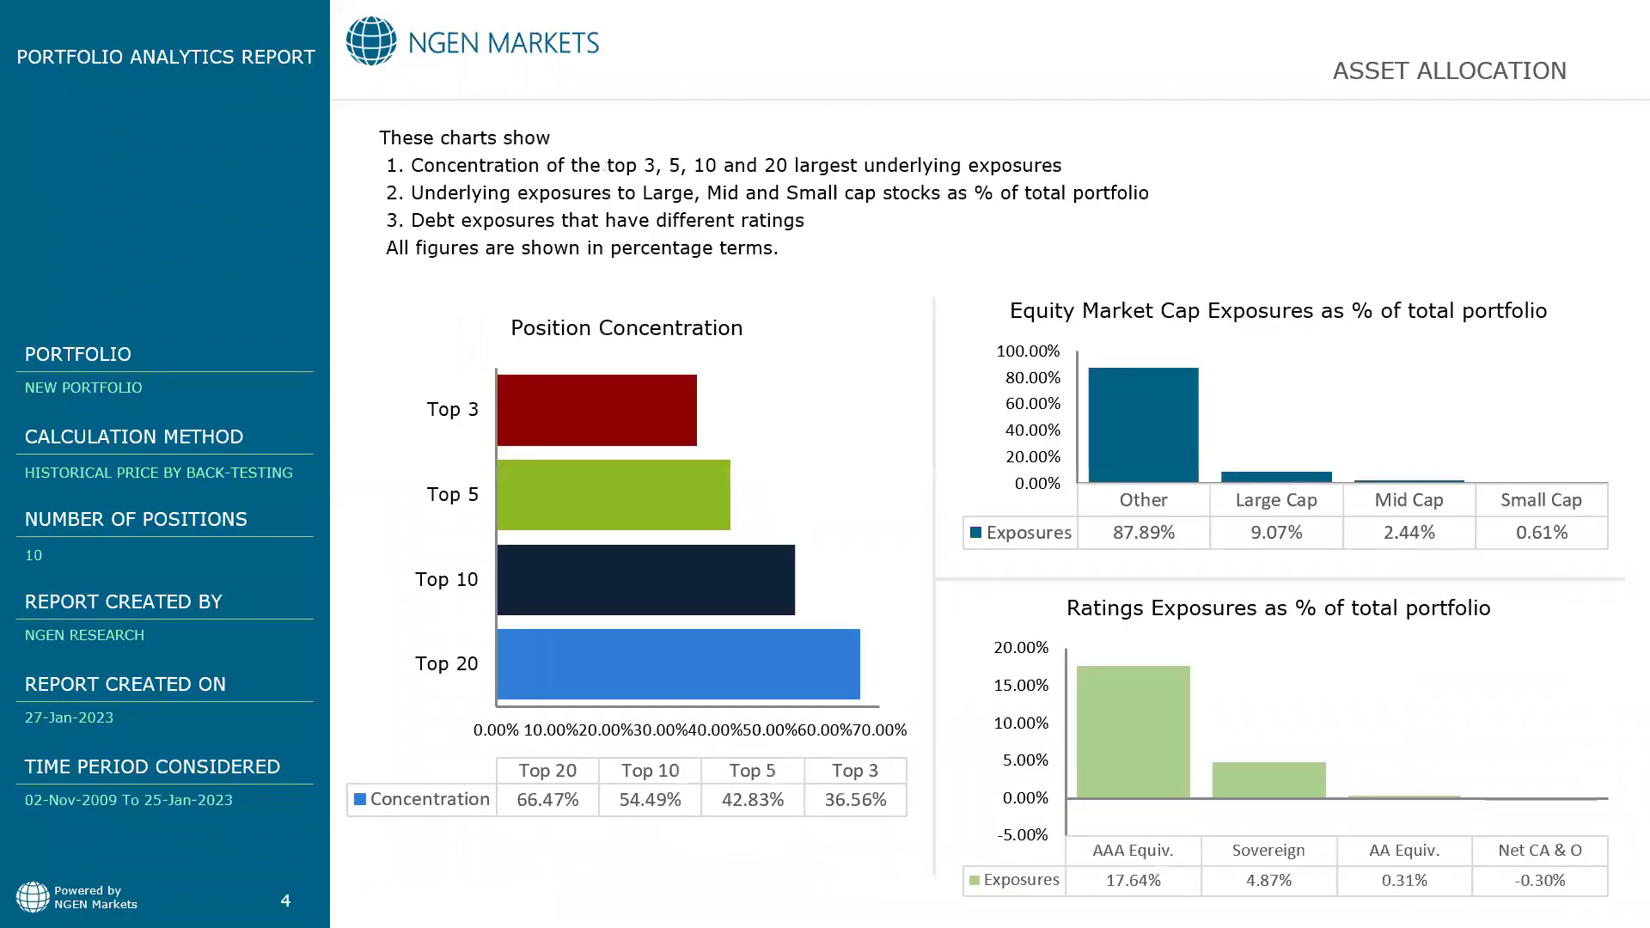
key("Right")
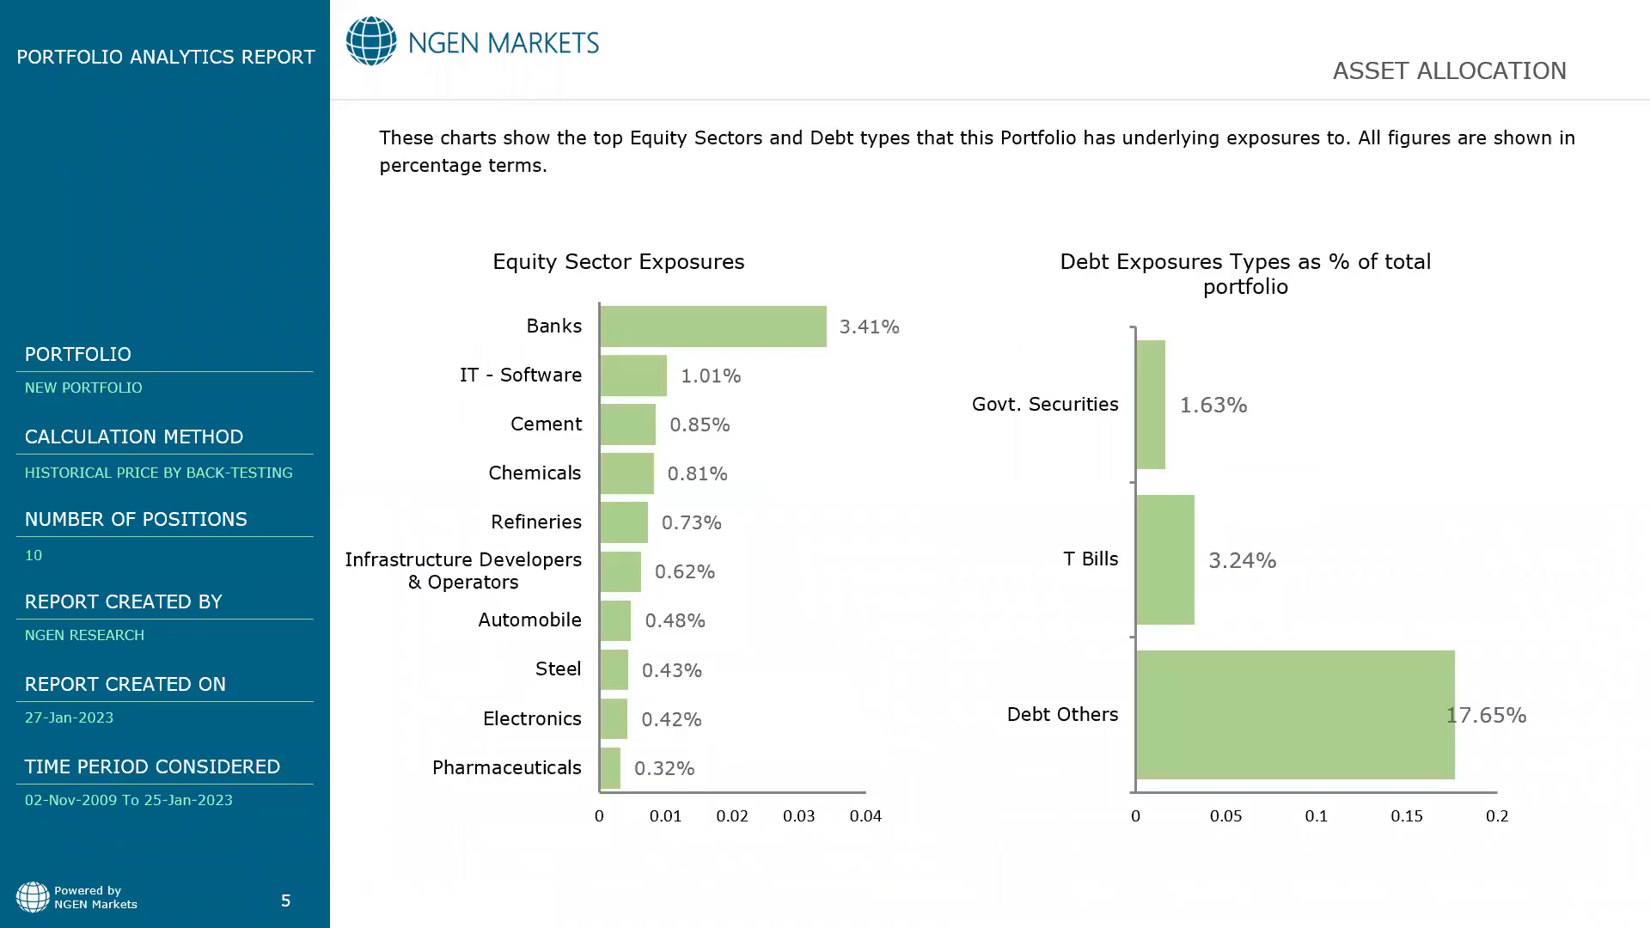
key("Right")
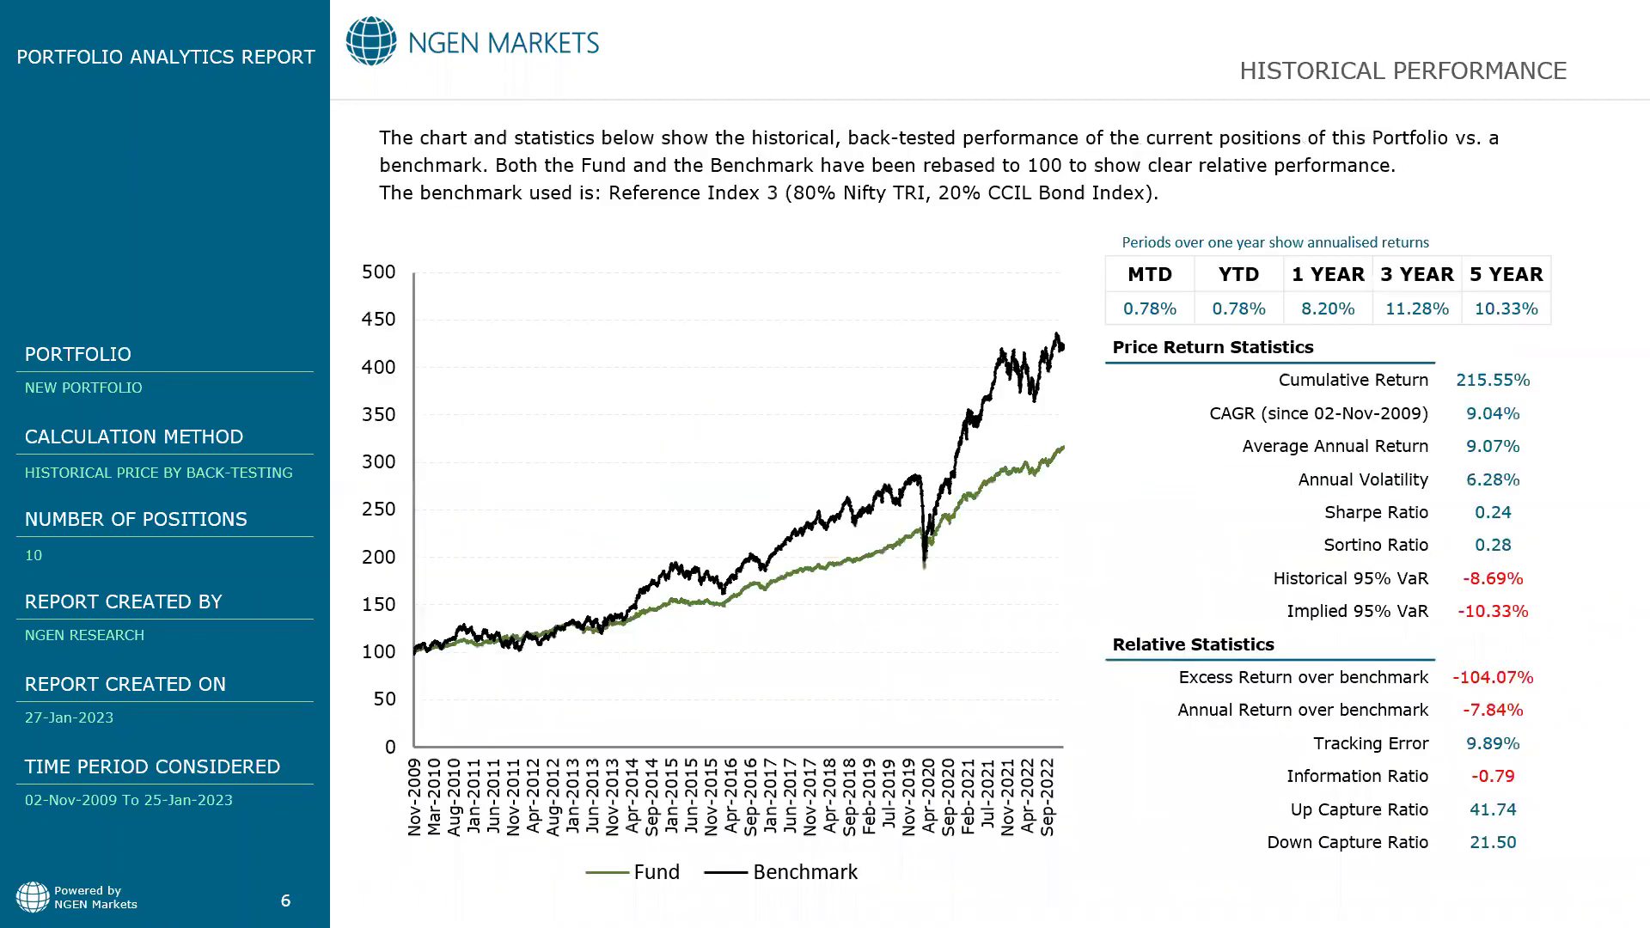
key("Right")
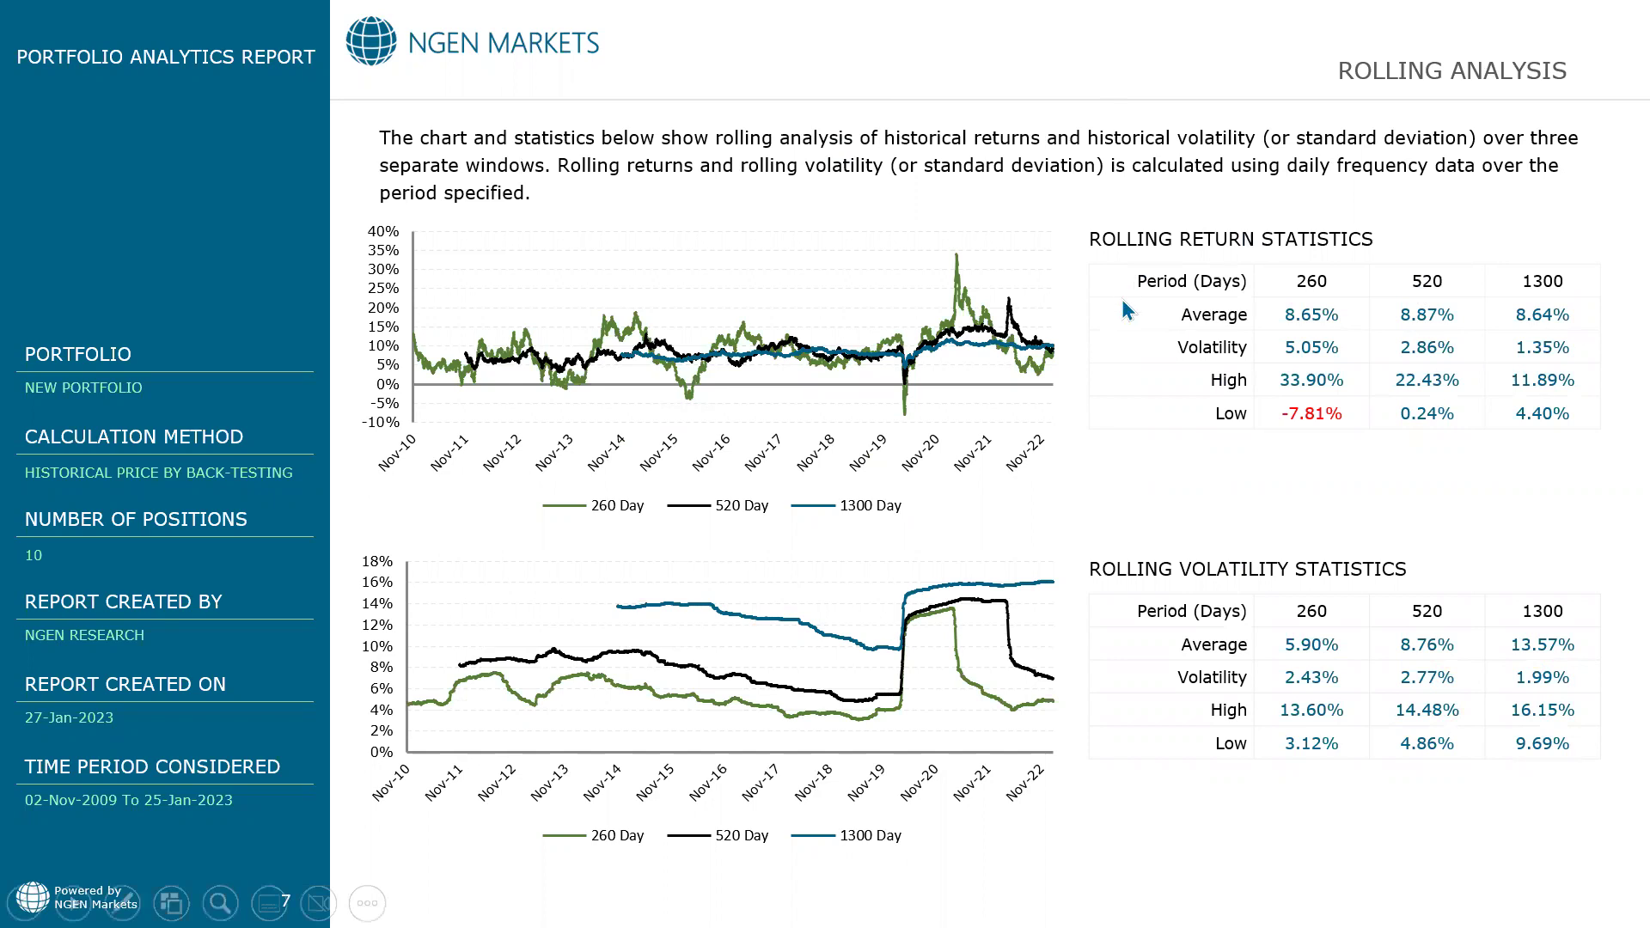
key("Escape")
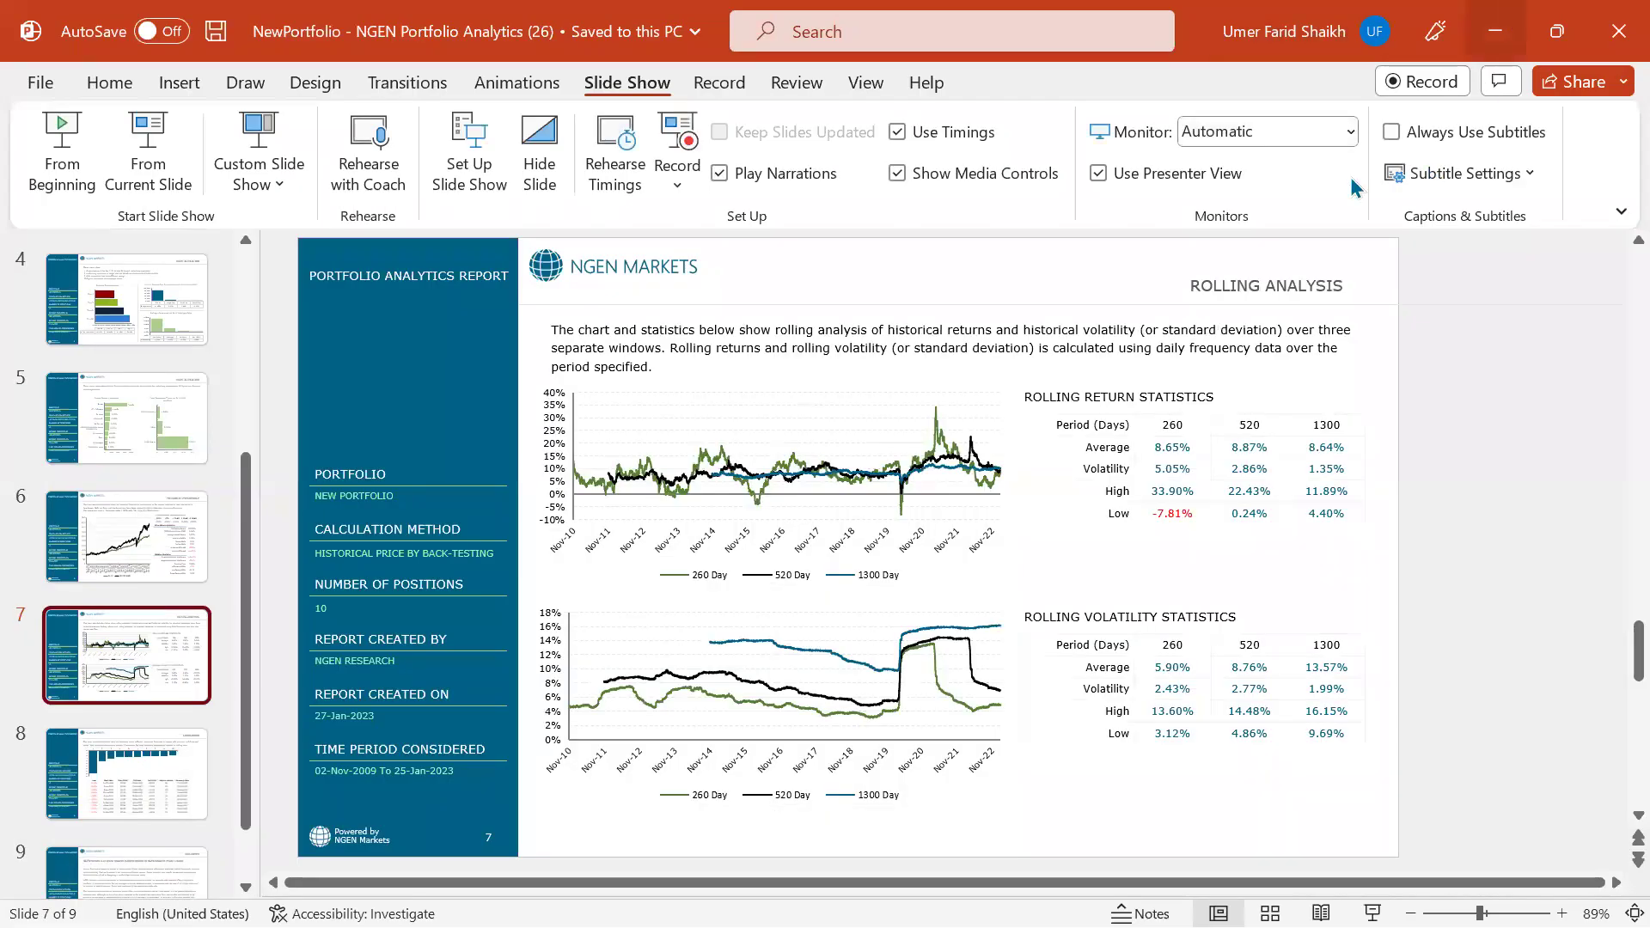
key("alt+Tab")
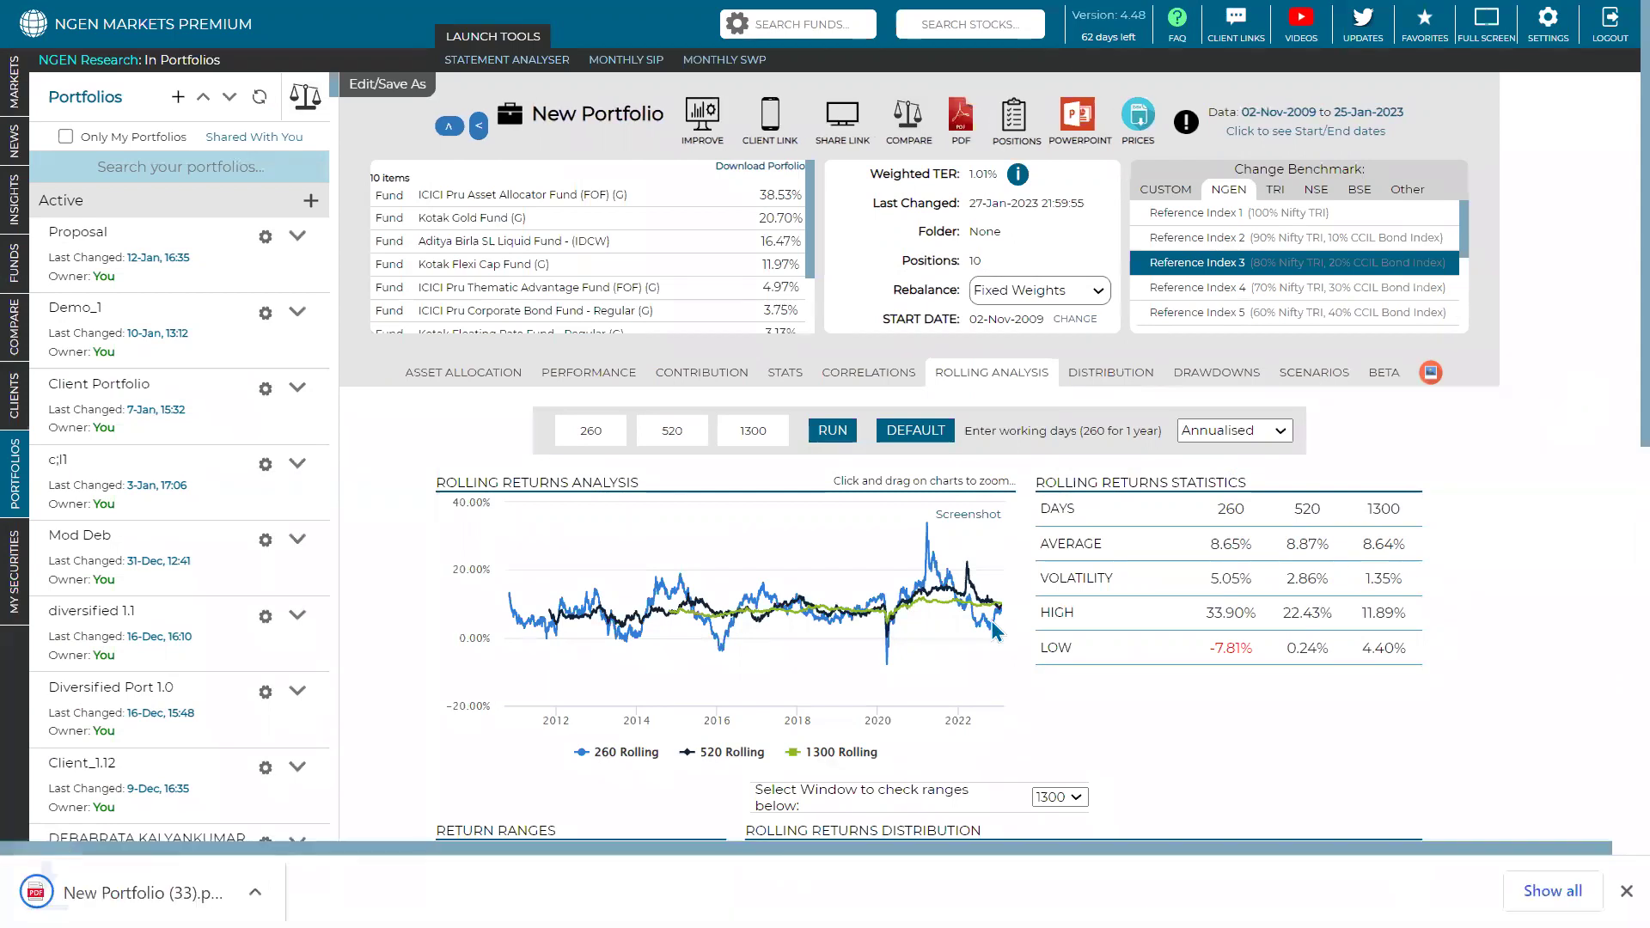
Open New Portfolio (33).pdf, present and page through it, then return to NGEN Markets.
left_click(274, 892)
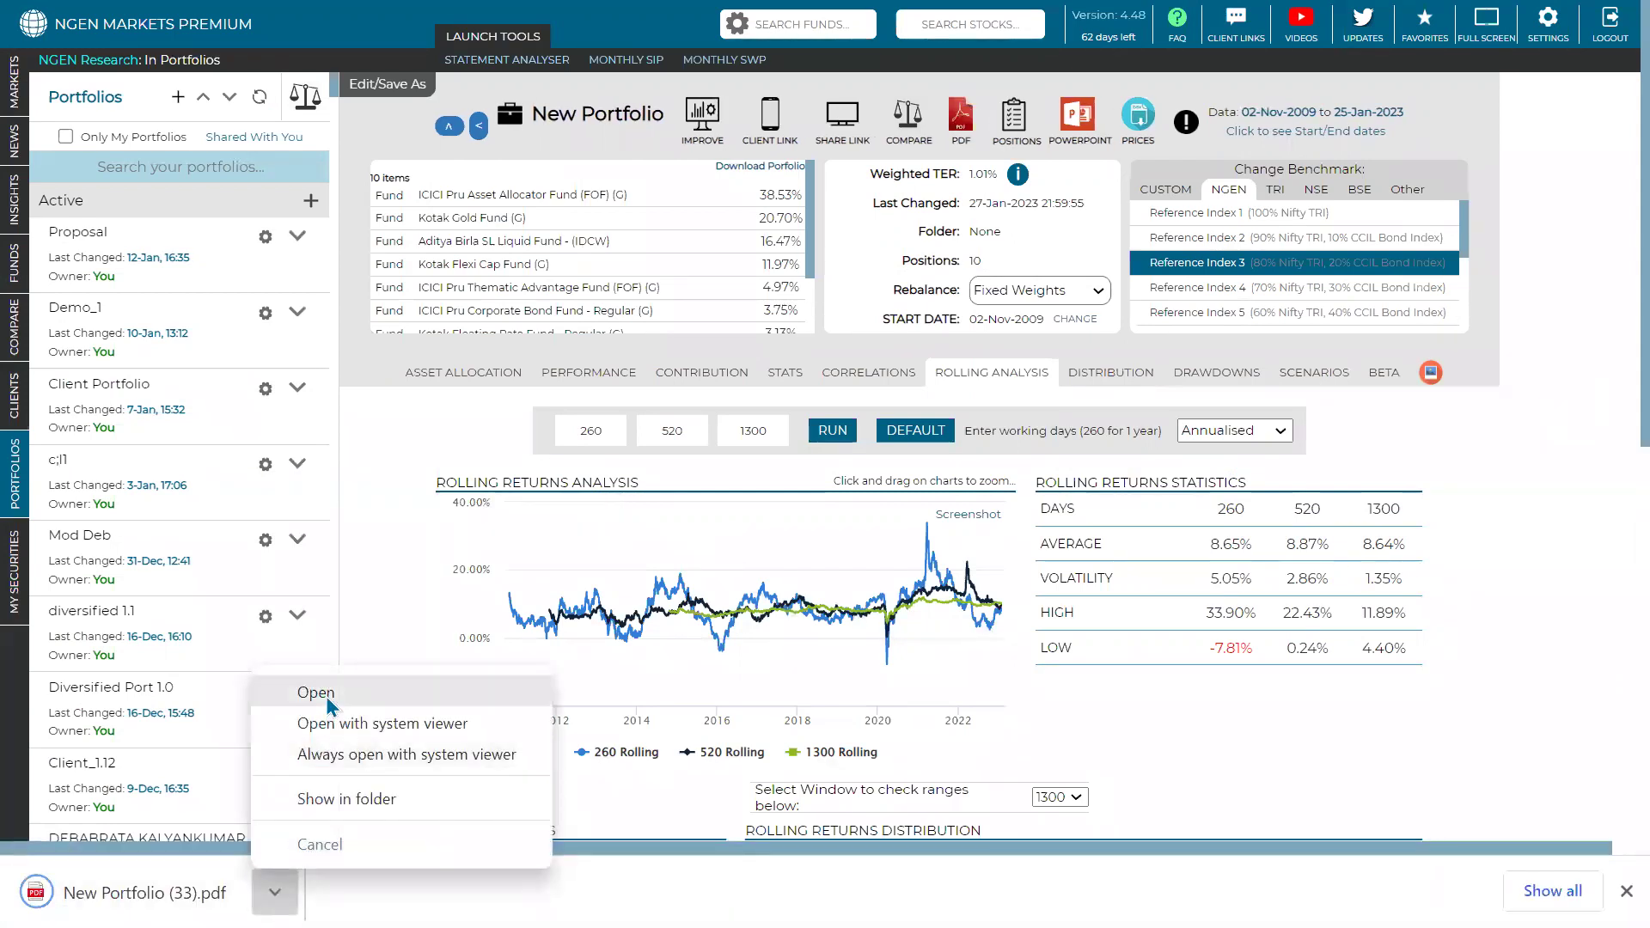
left_click(329, 702)
left_click(1606, 128)
left_click(1503, 280)
scroll(945, 400, "down", 1)
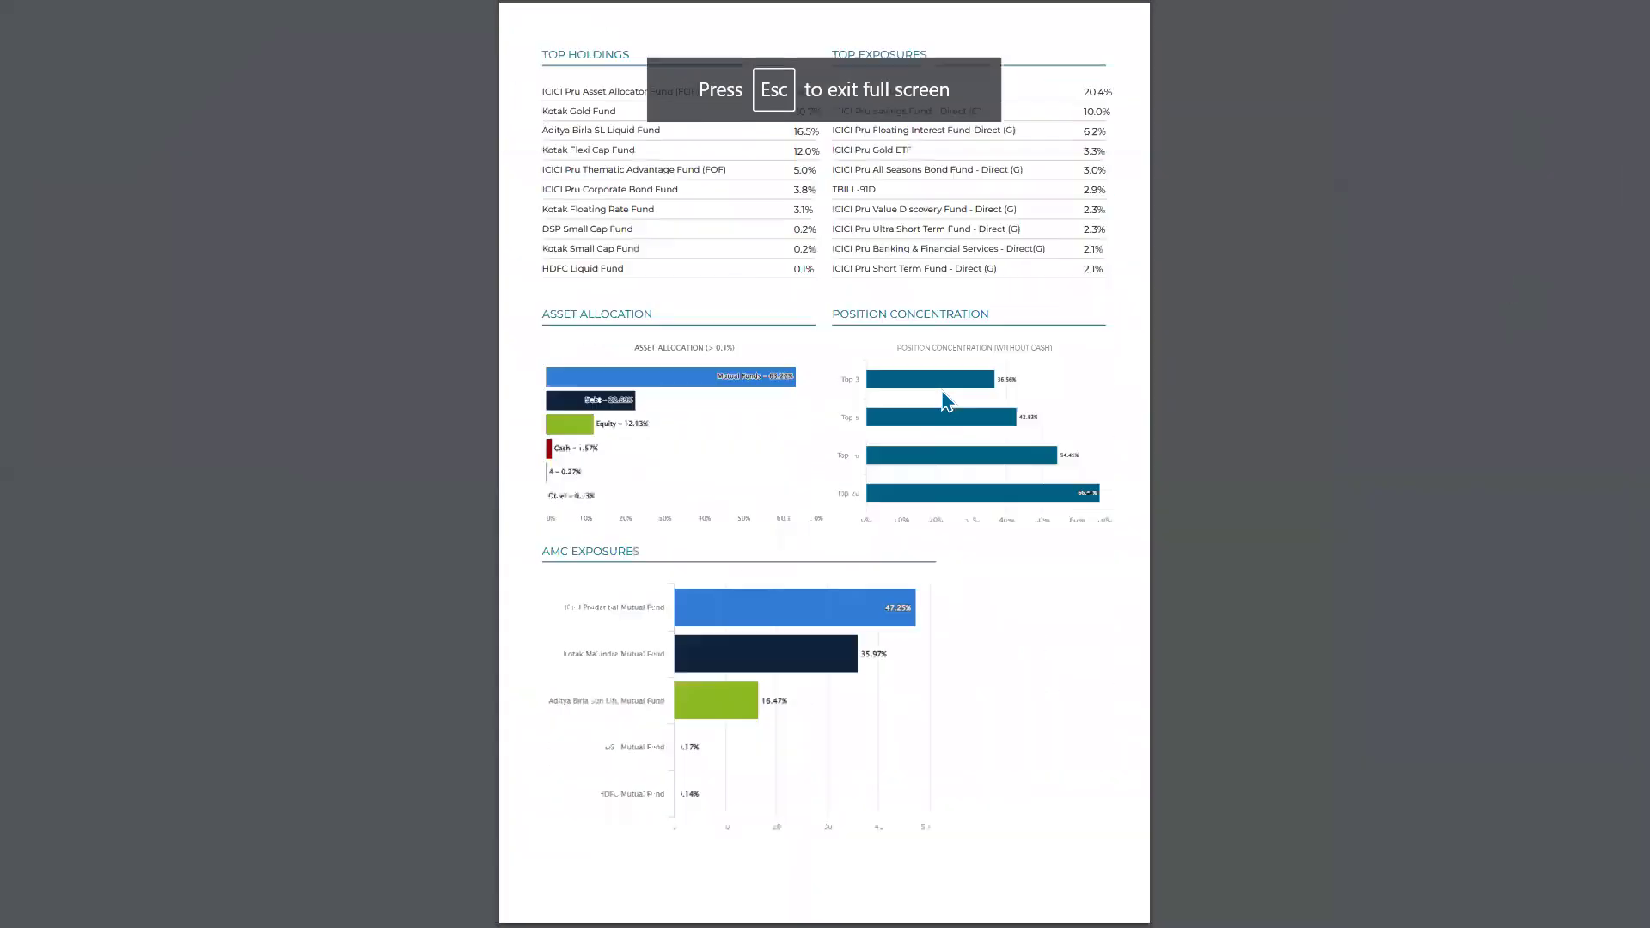
scroll(945, 400, "down", 2)
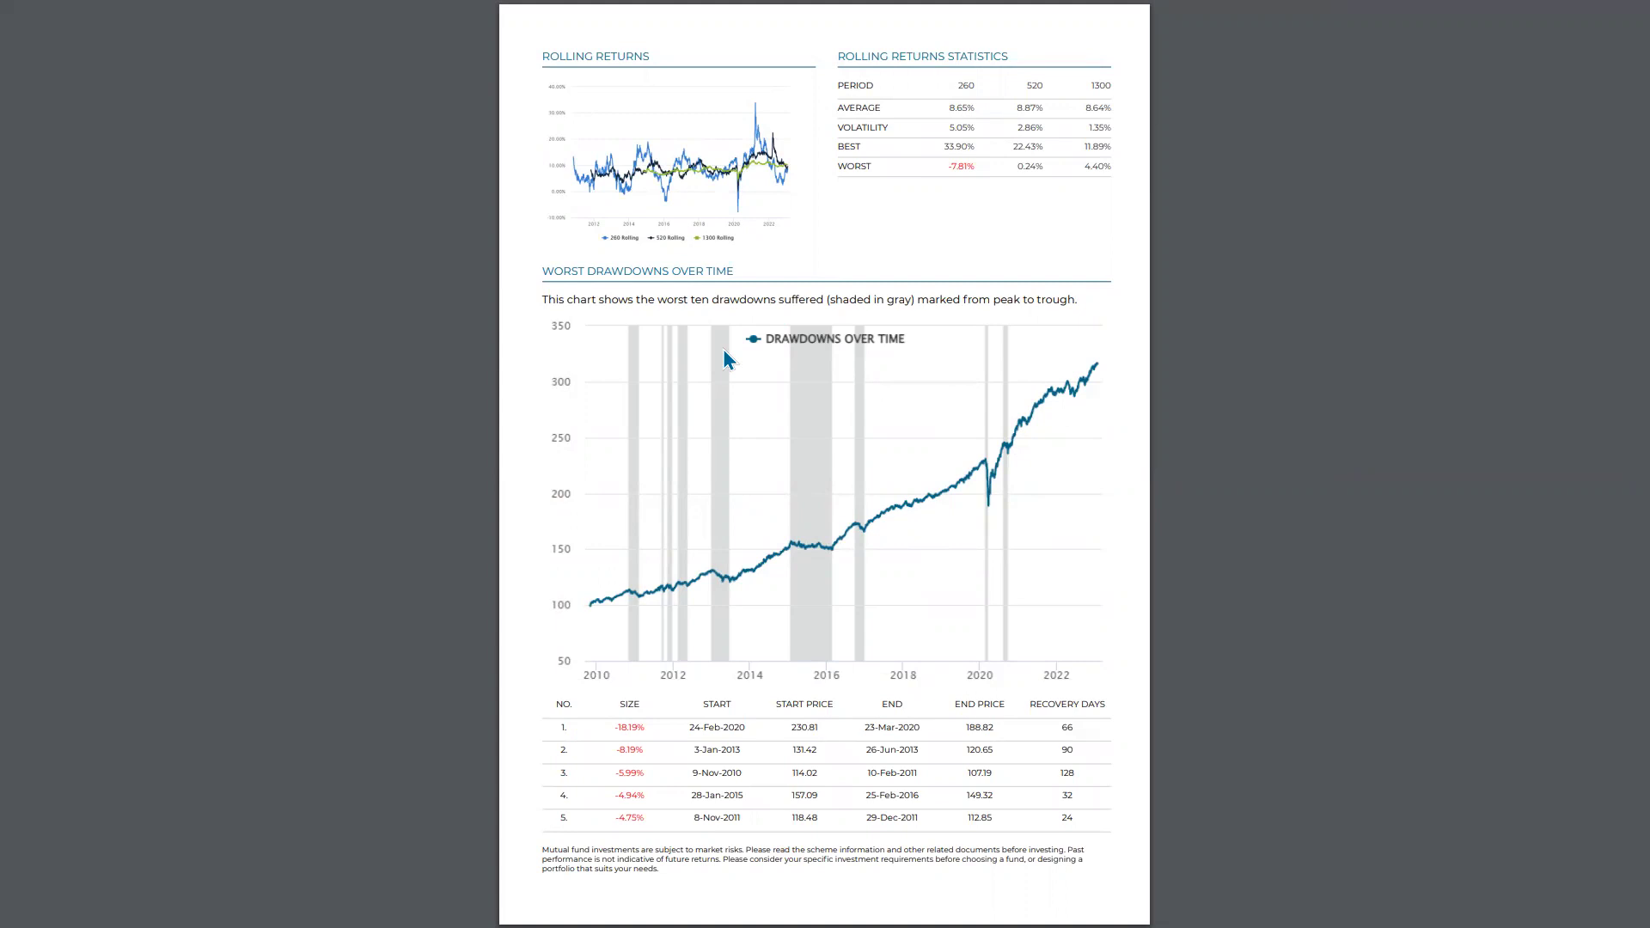
left_click(112, 15)
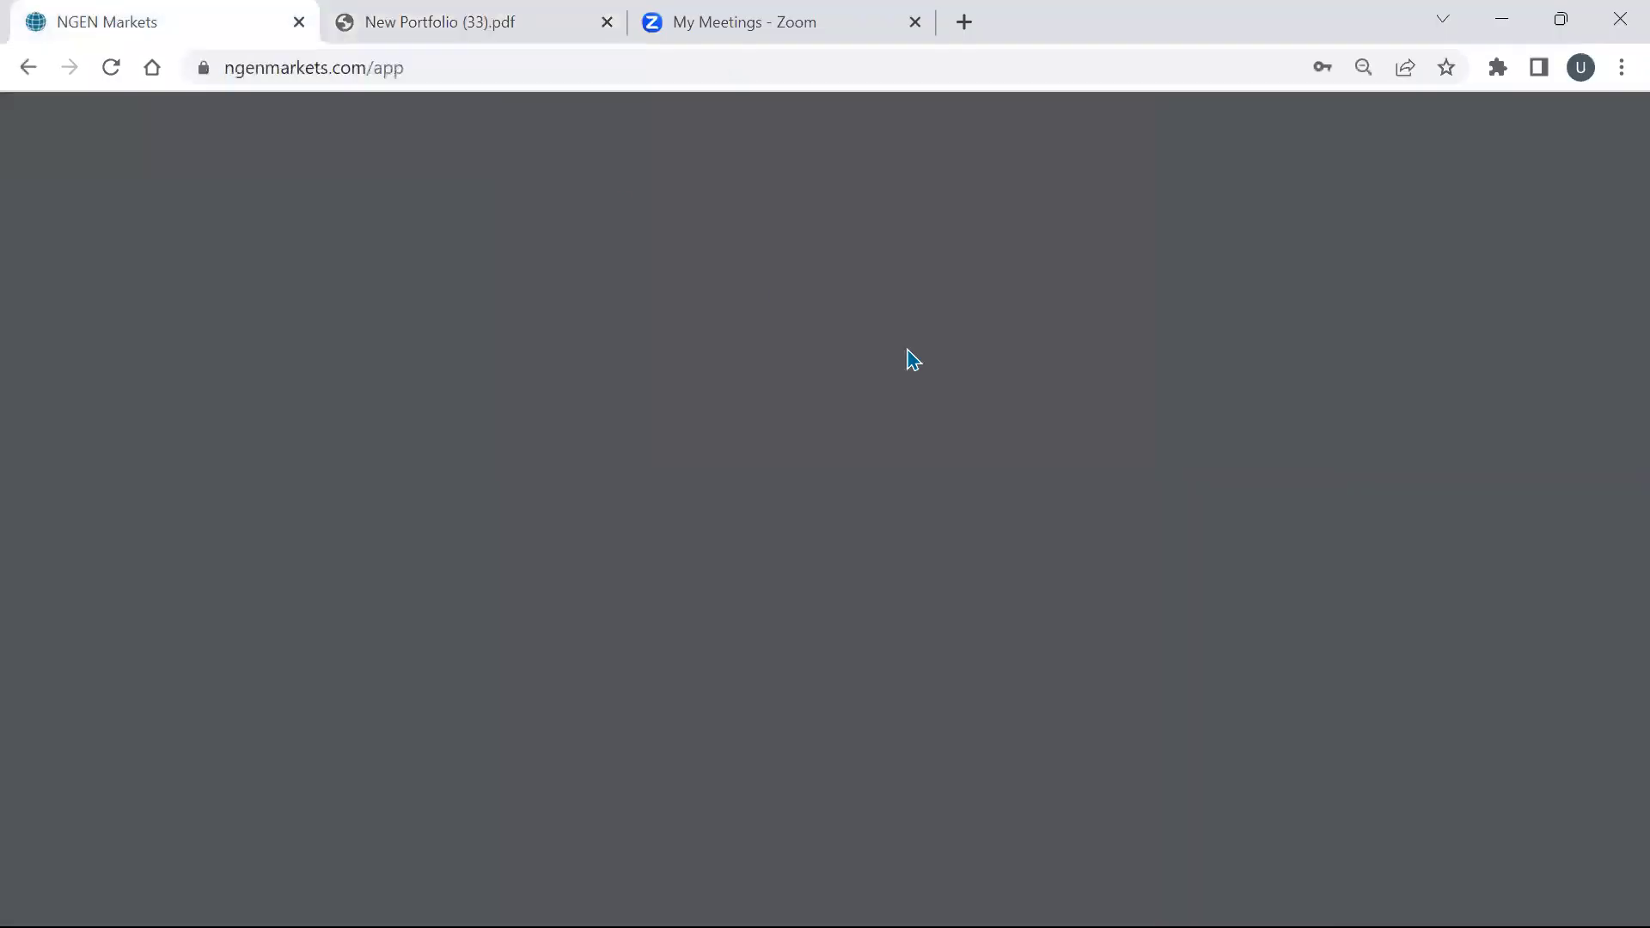
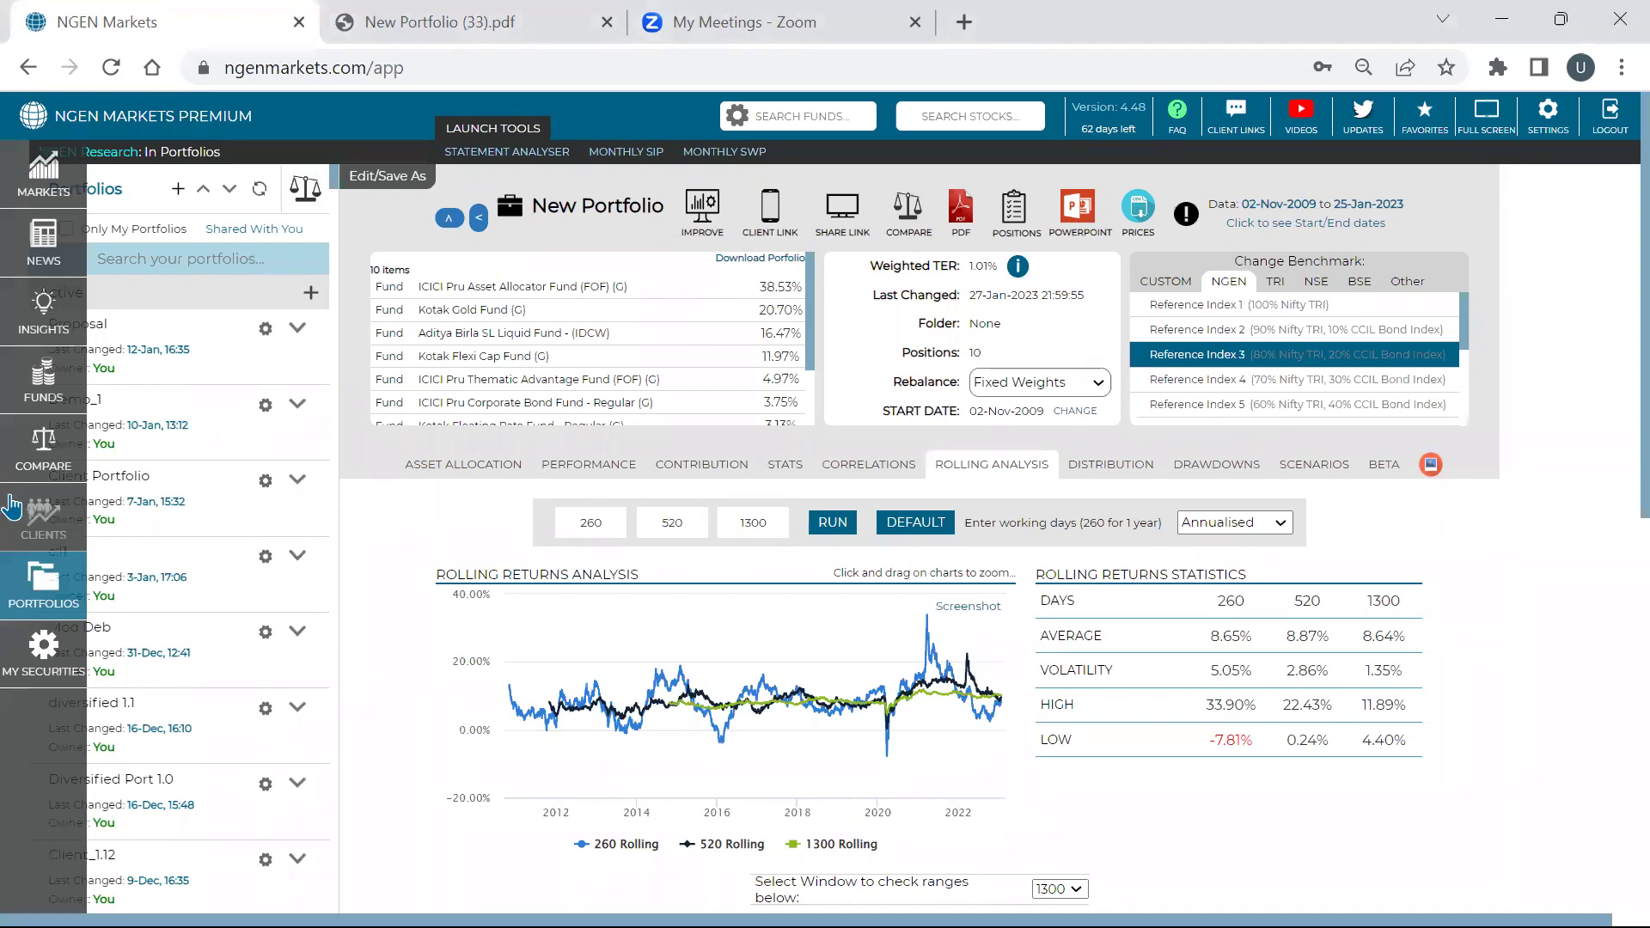
Open a single client from the Clients list and run analytics on their portfolio.
left_click(12, 507)
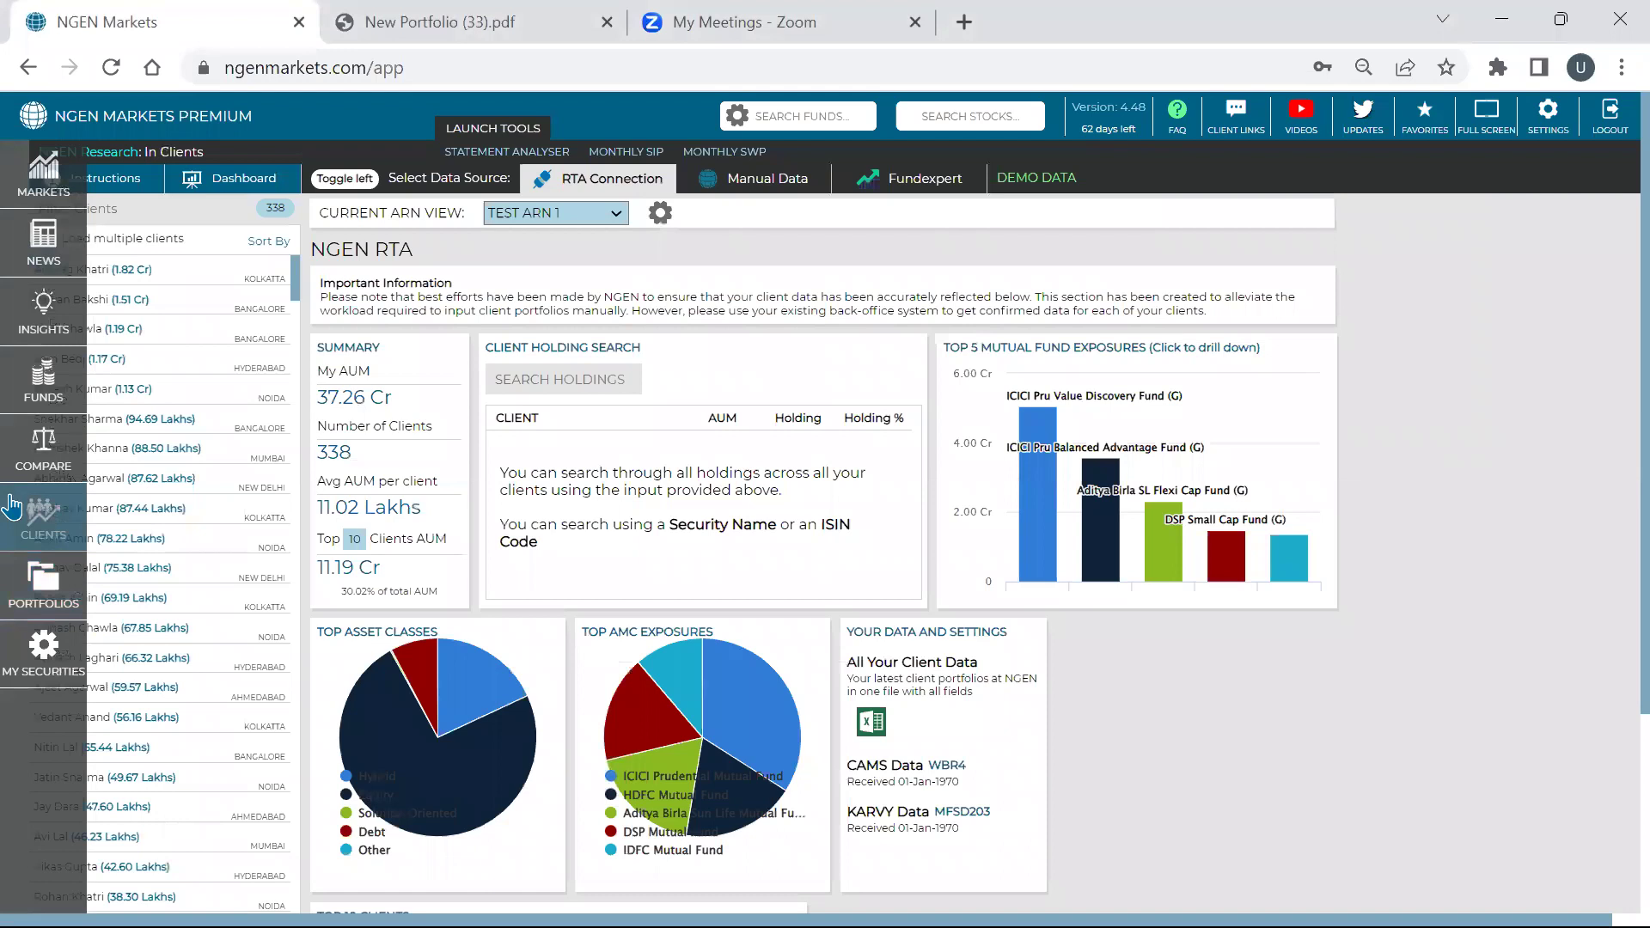
left_click(196, 329)
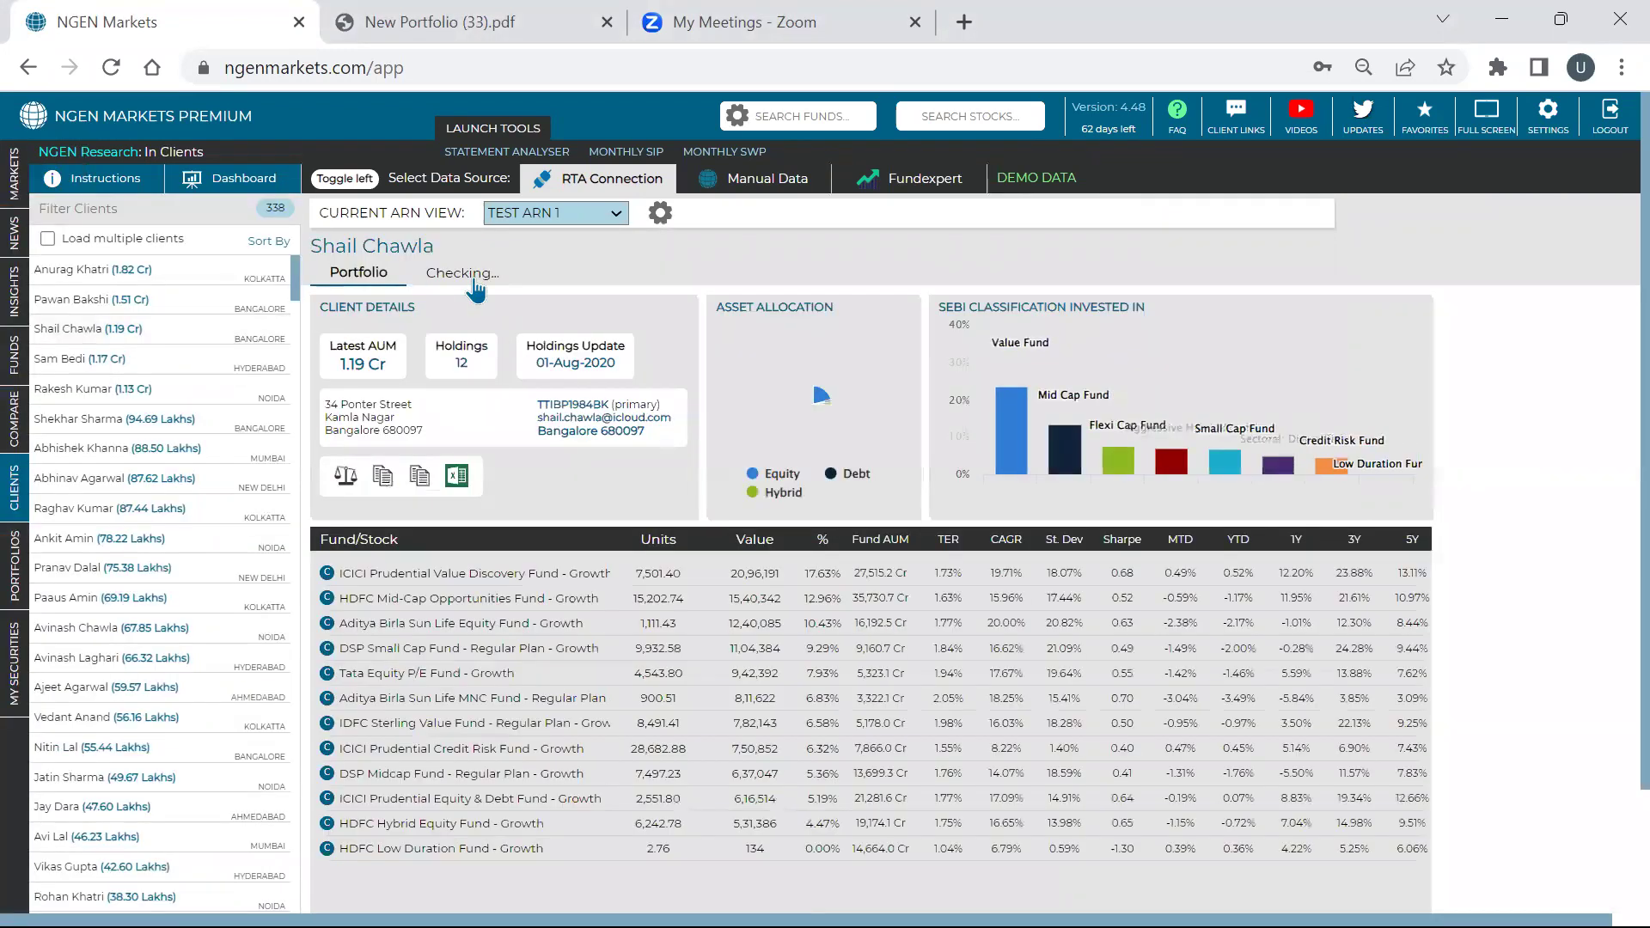
left_click(475, 275)
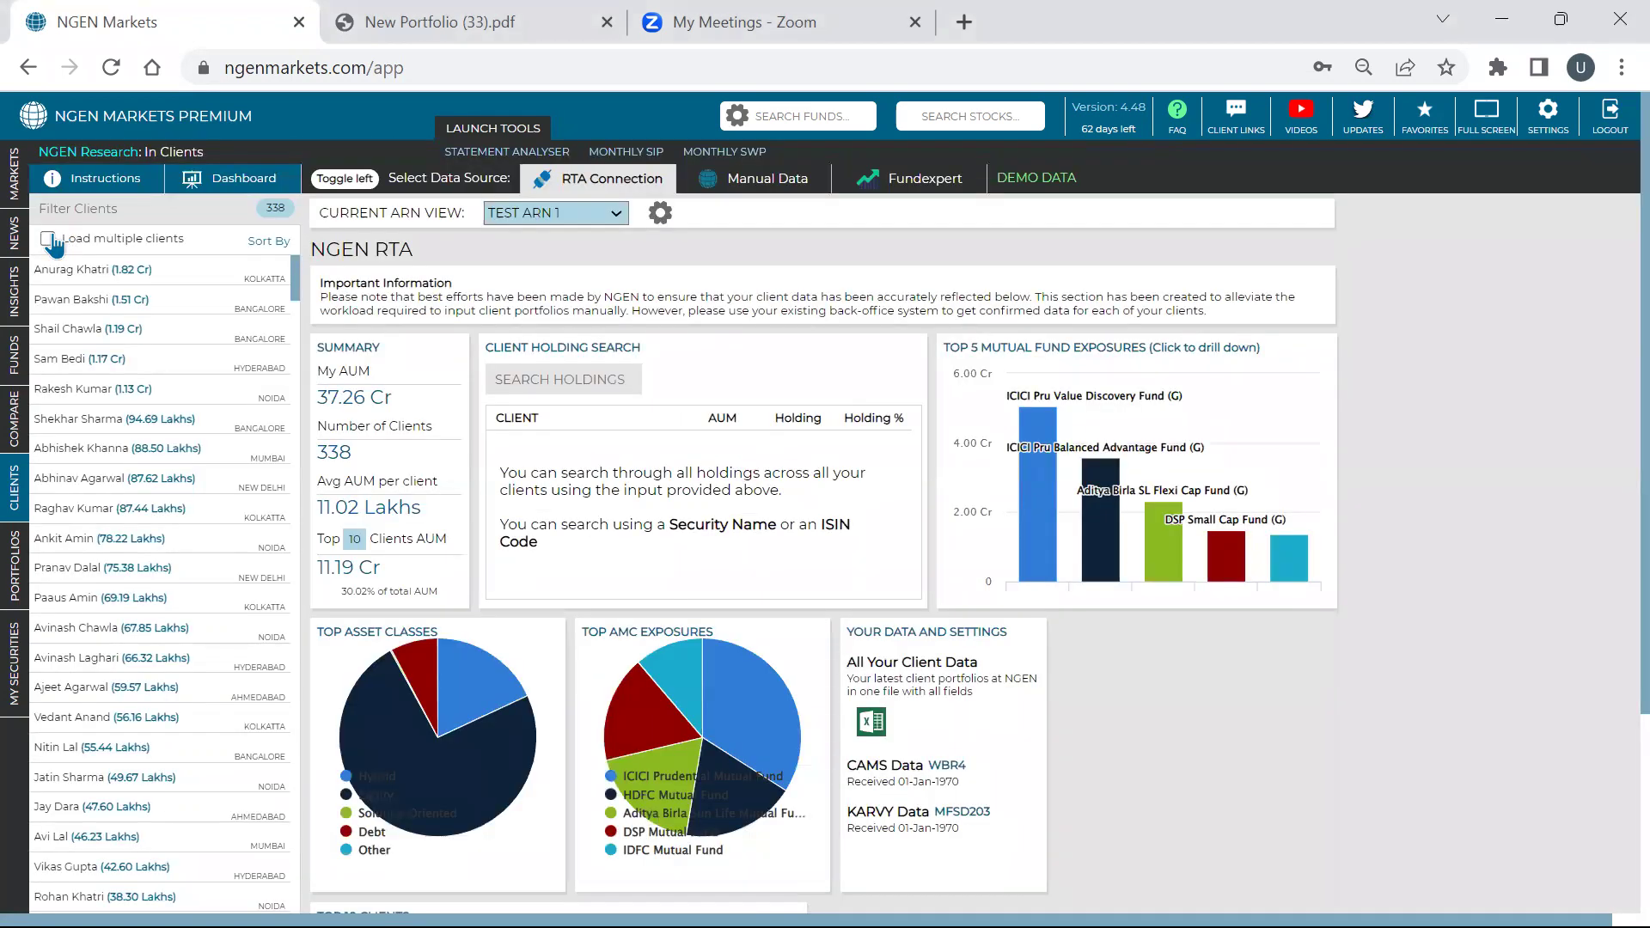
Enable loading multiple clients, filter by 'sharma', and tick five matching clients.
left_click(48, 240)
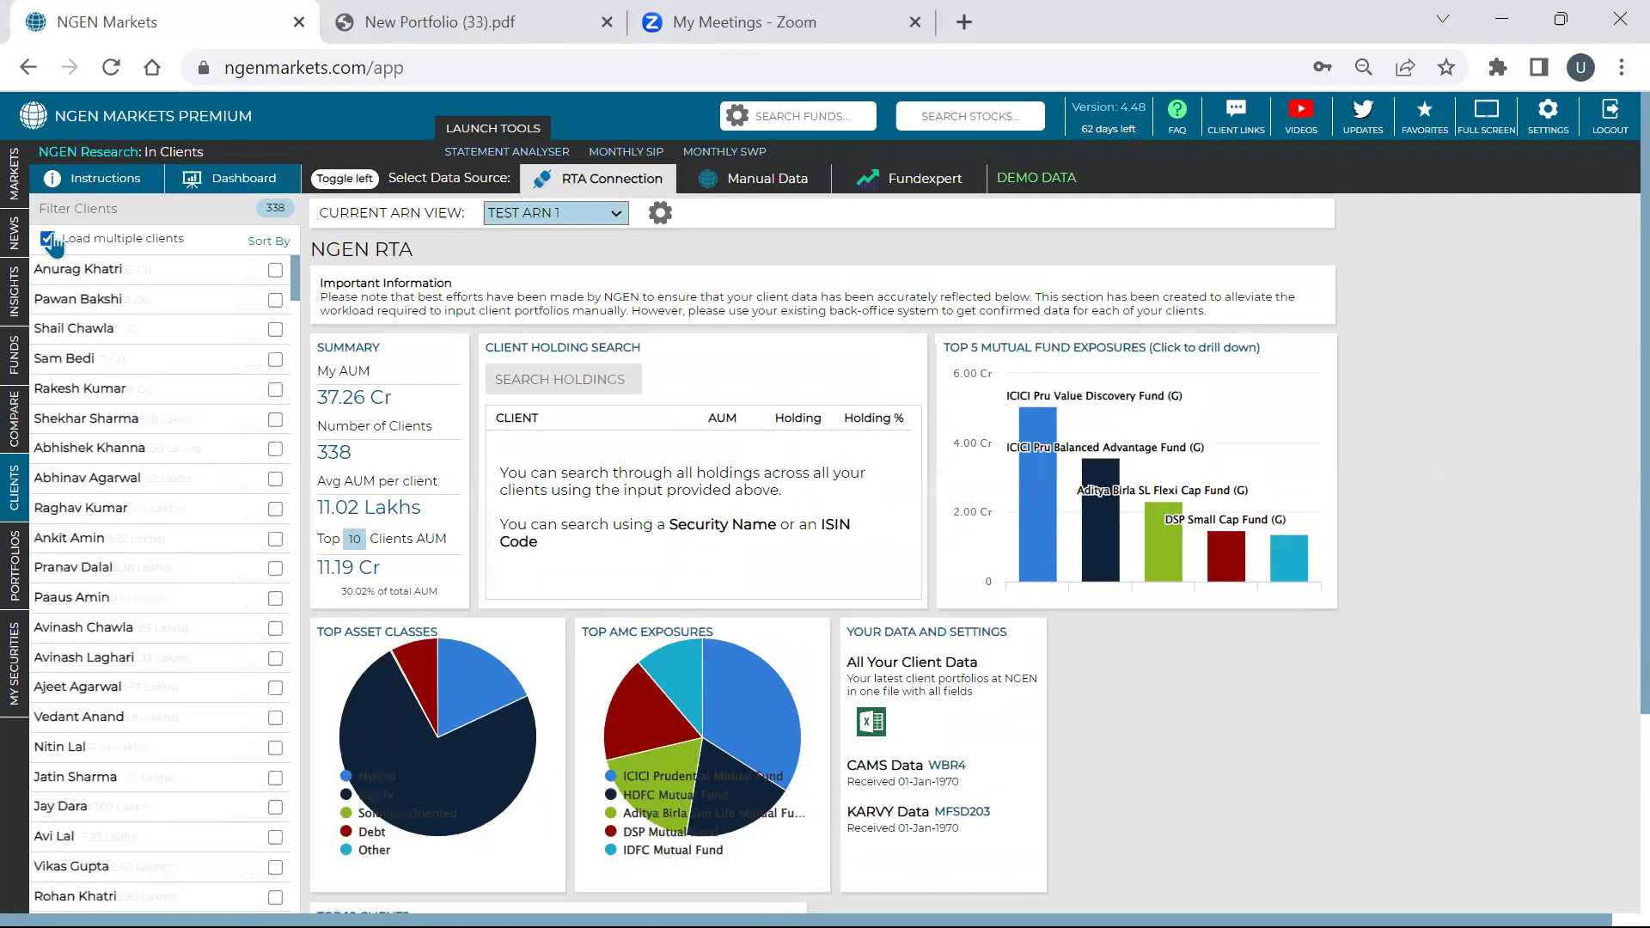
type("sharma")
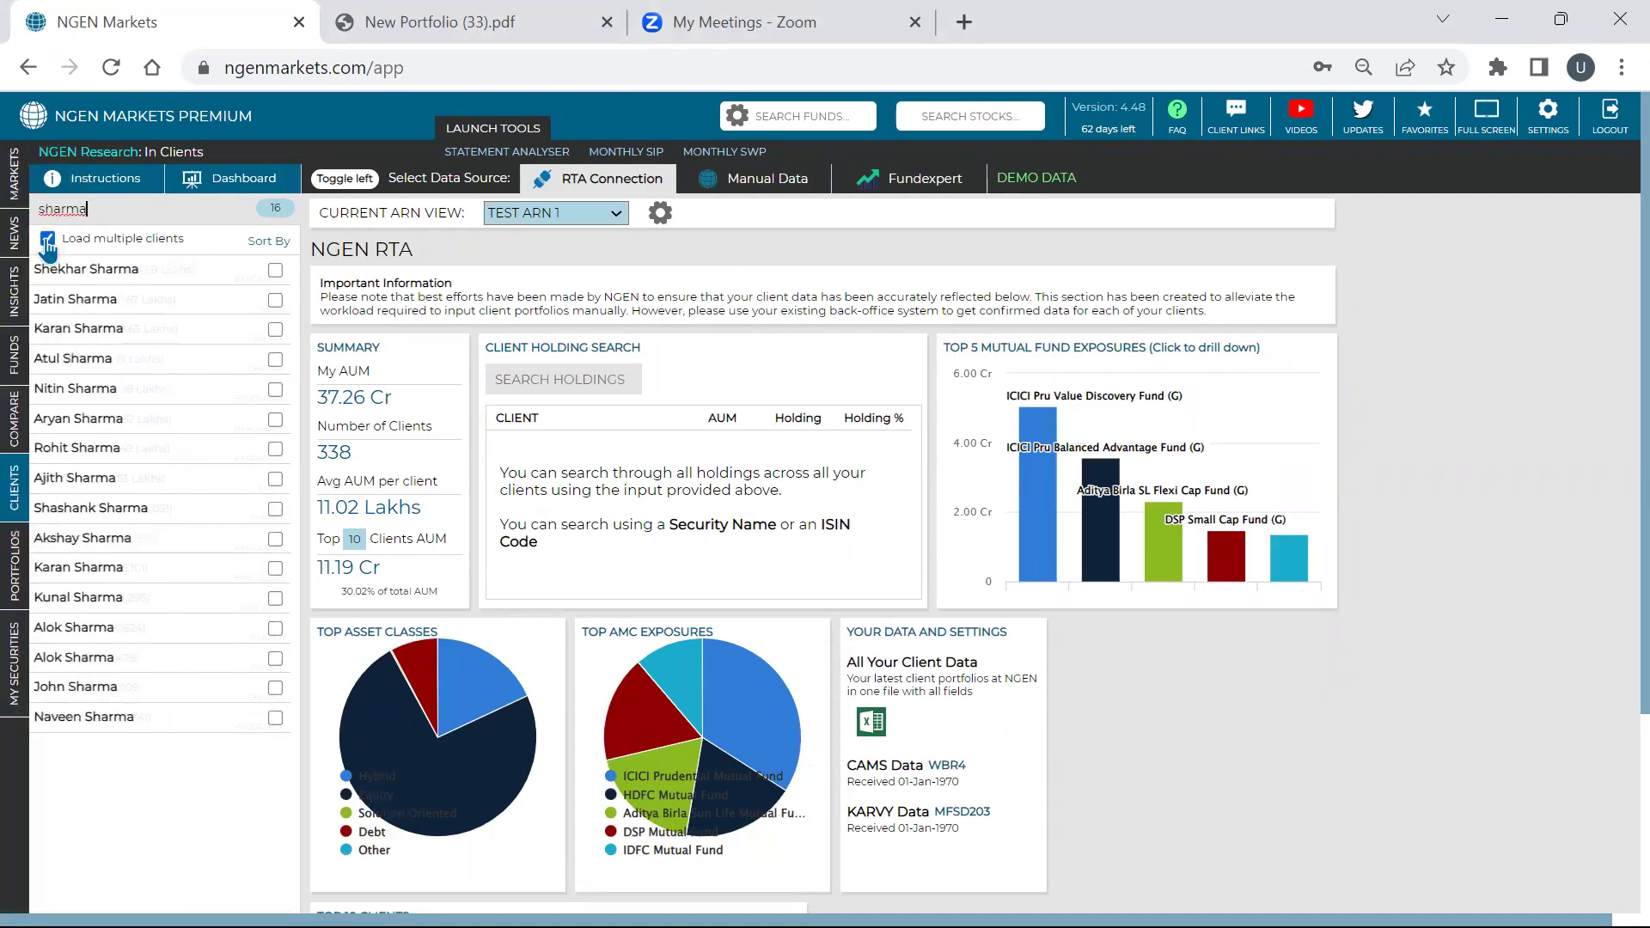
left_click(275, 273)
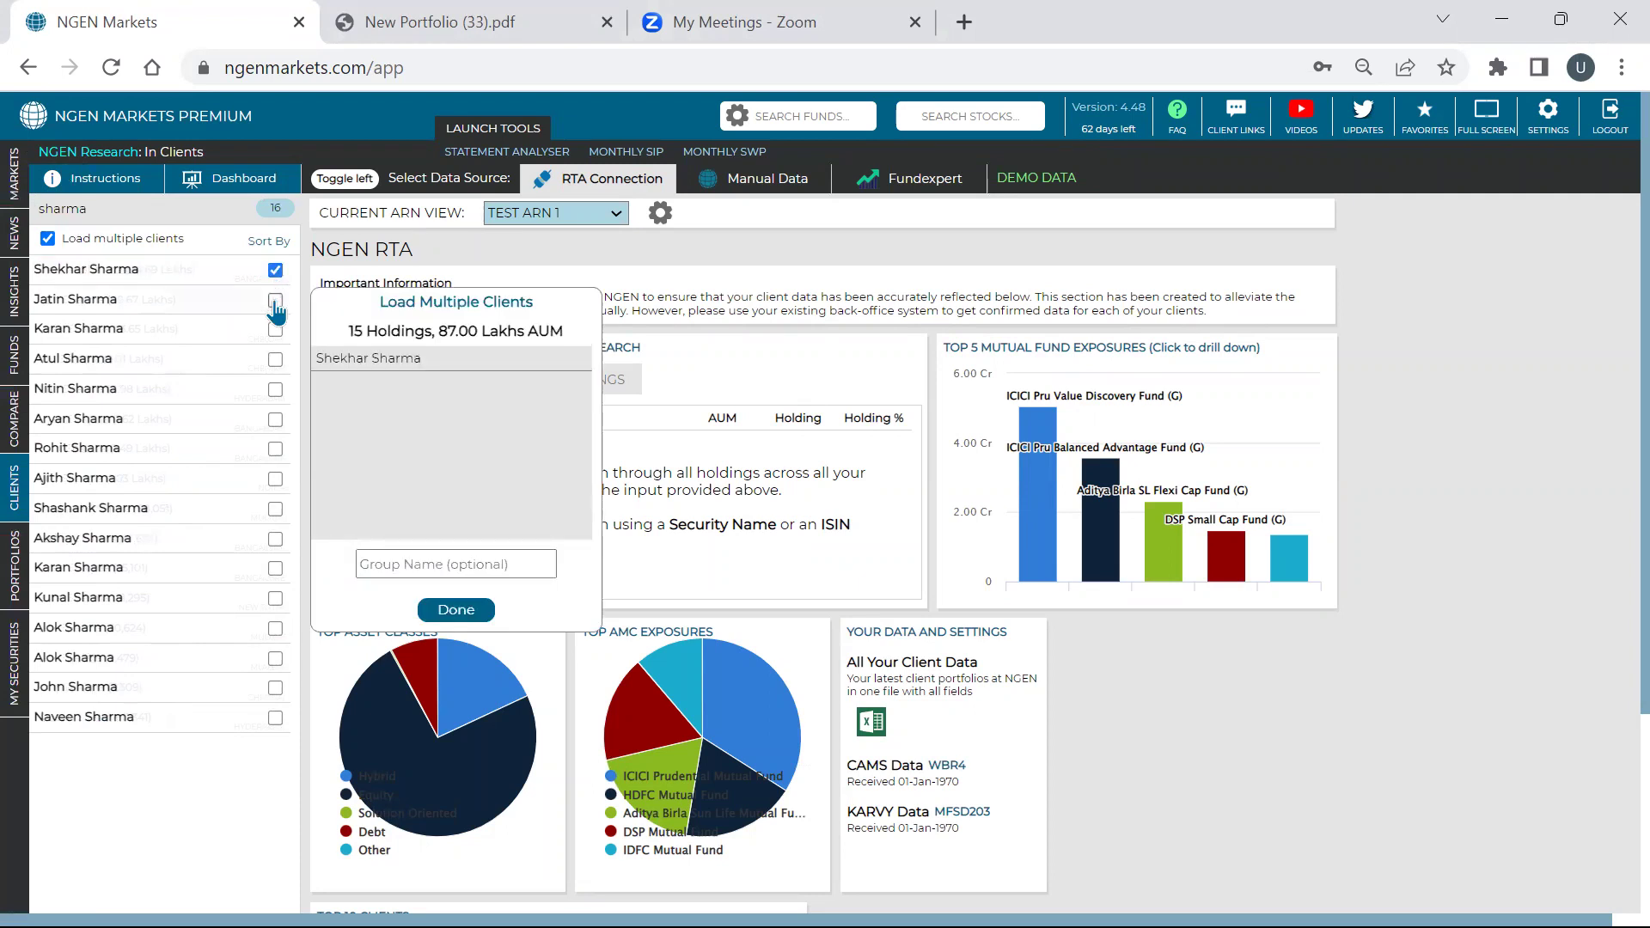
left_click(275, 302)
left_click(275, 330)
left_click(275, 361)
left_click(276, 390)
Name the group 'Sharma Family' and load the combined portfolio.
left_click(415, 564)
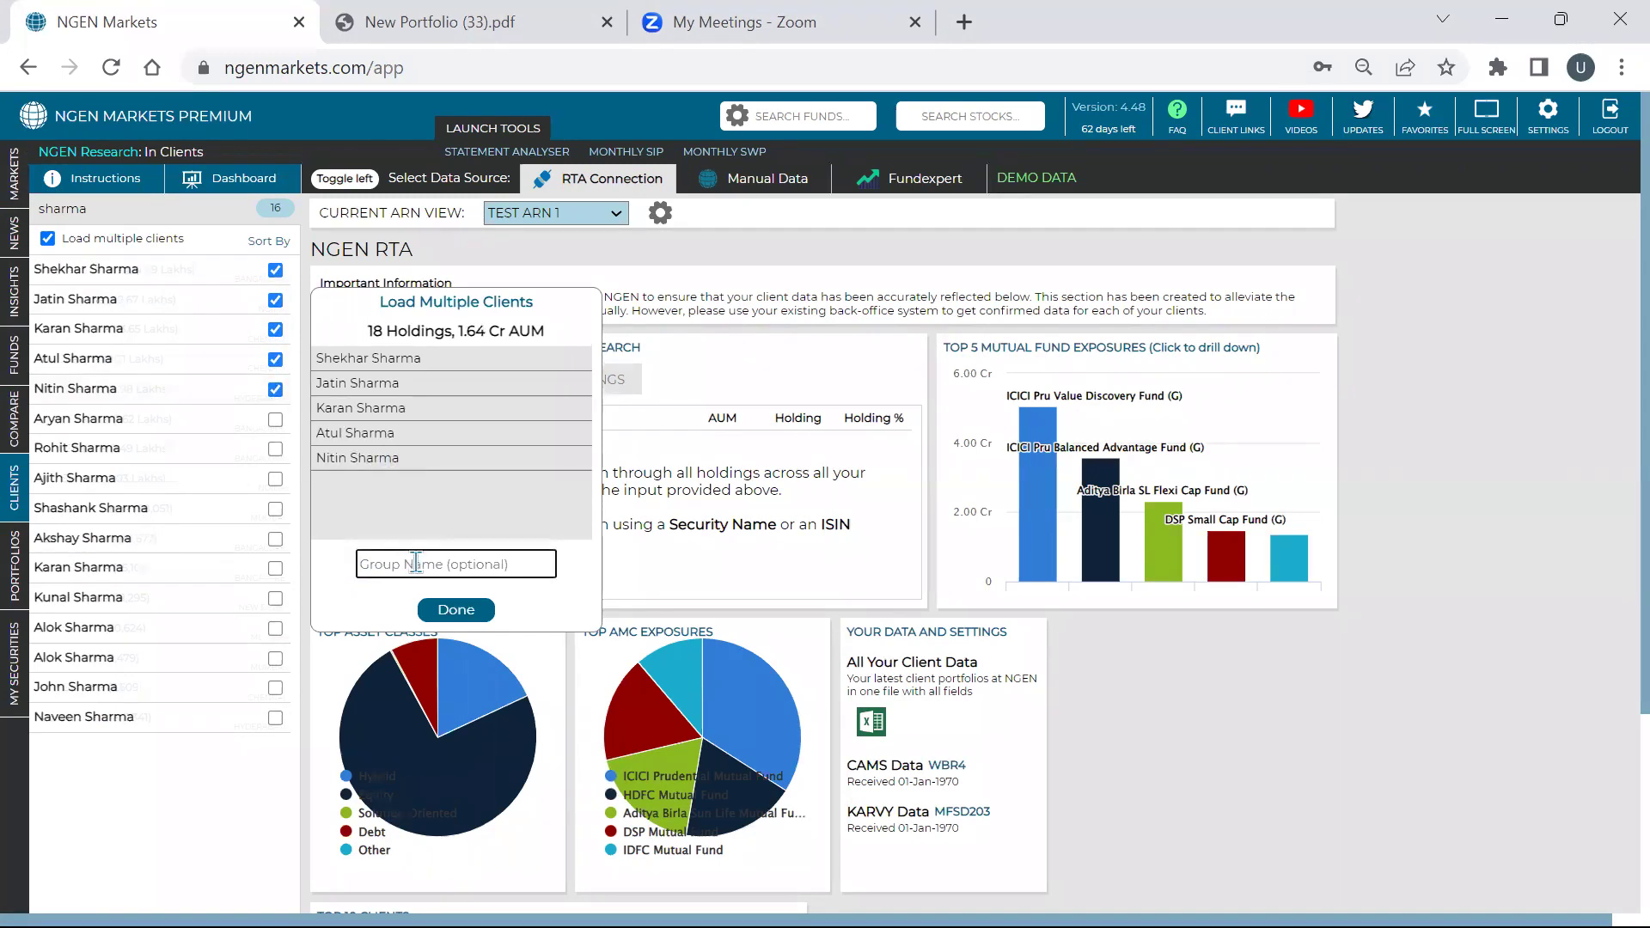
type("Sharma Family")
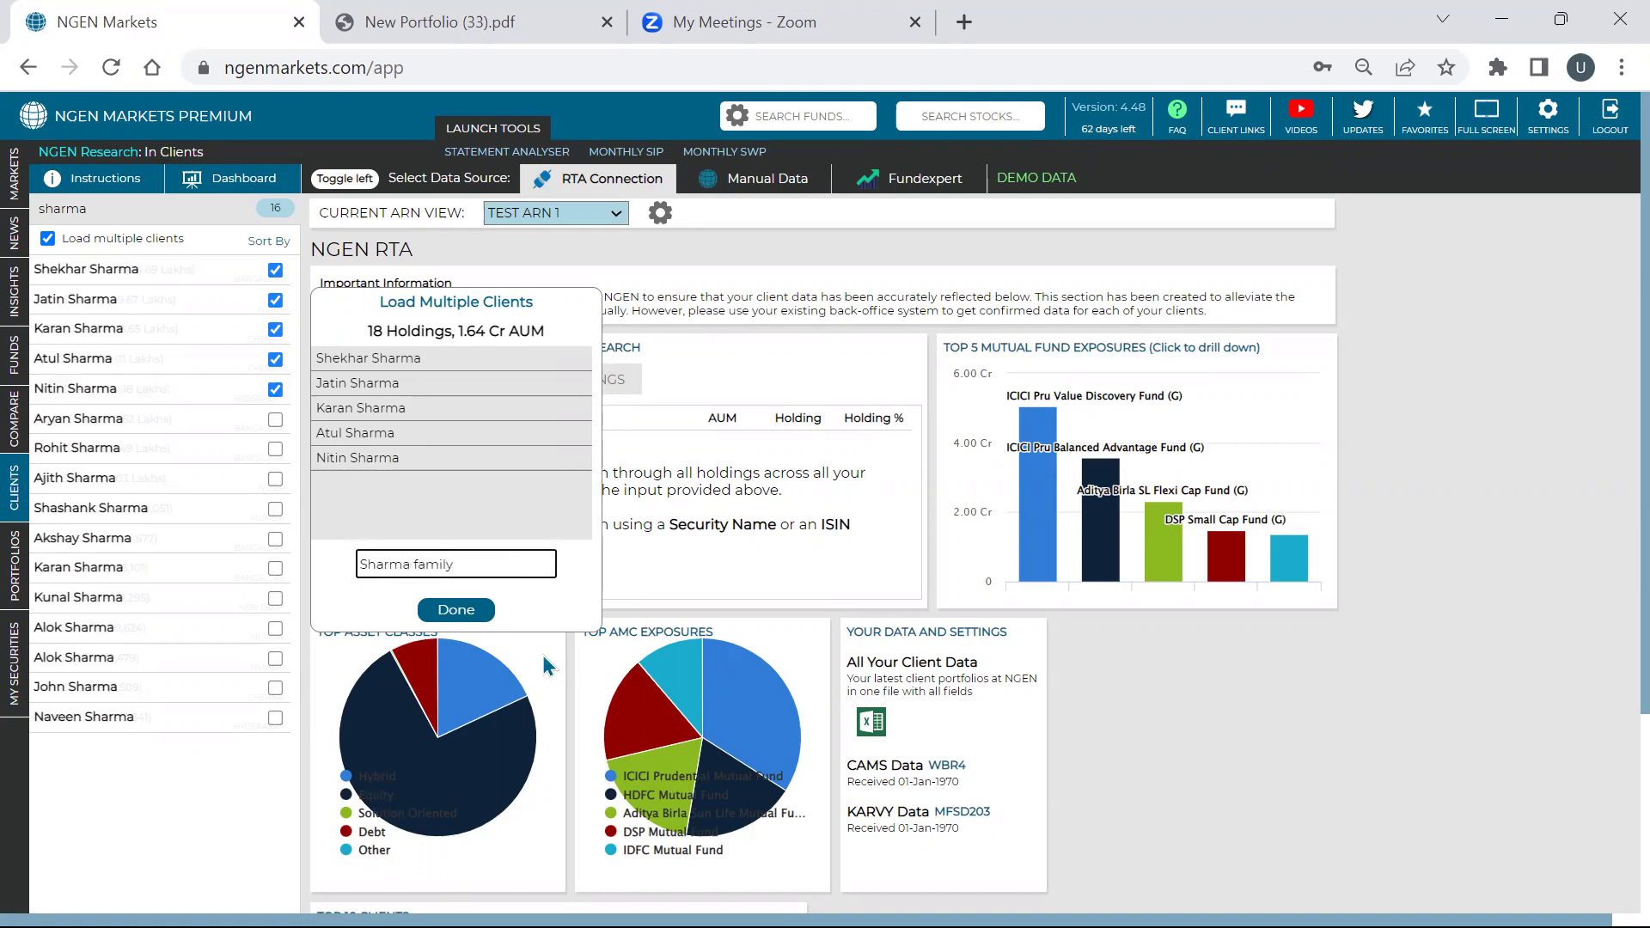
left_click(456, 610)
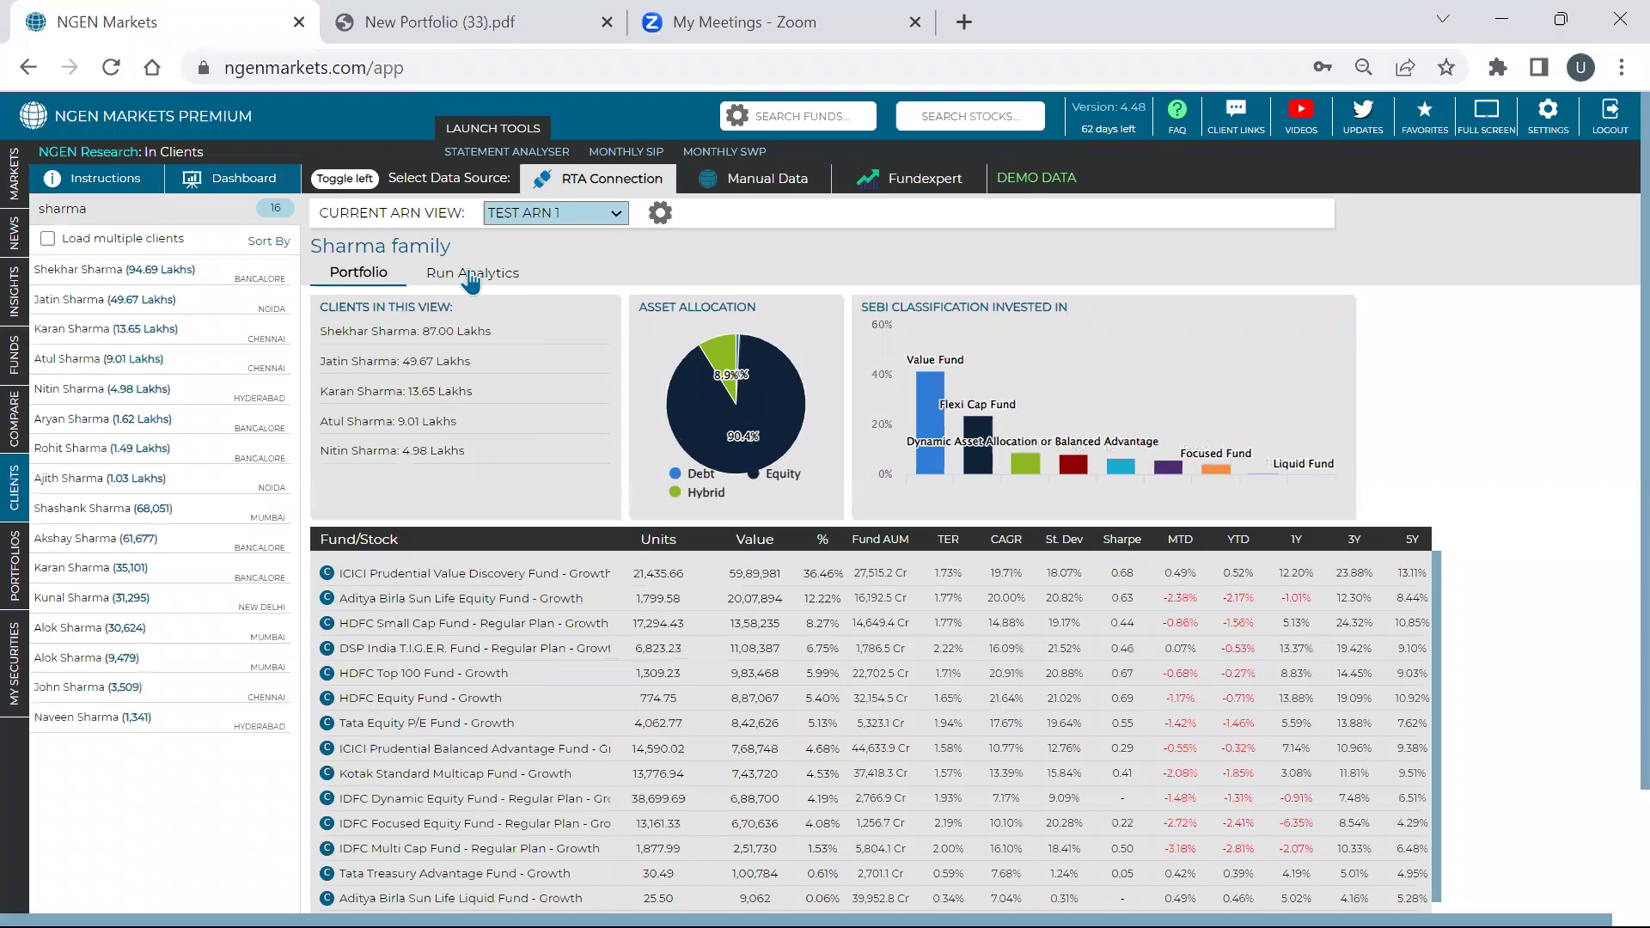
Show the Sharma Family performance: 1,00,00,000 since 02-Nov-2009 growing to 5.39 Cr.
left_click(470, 275)
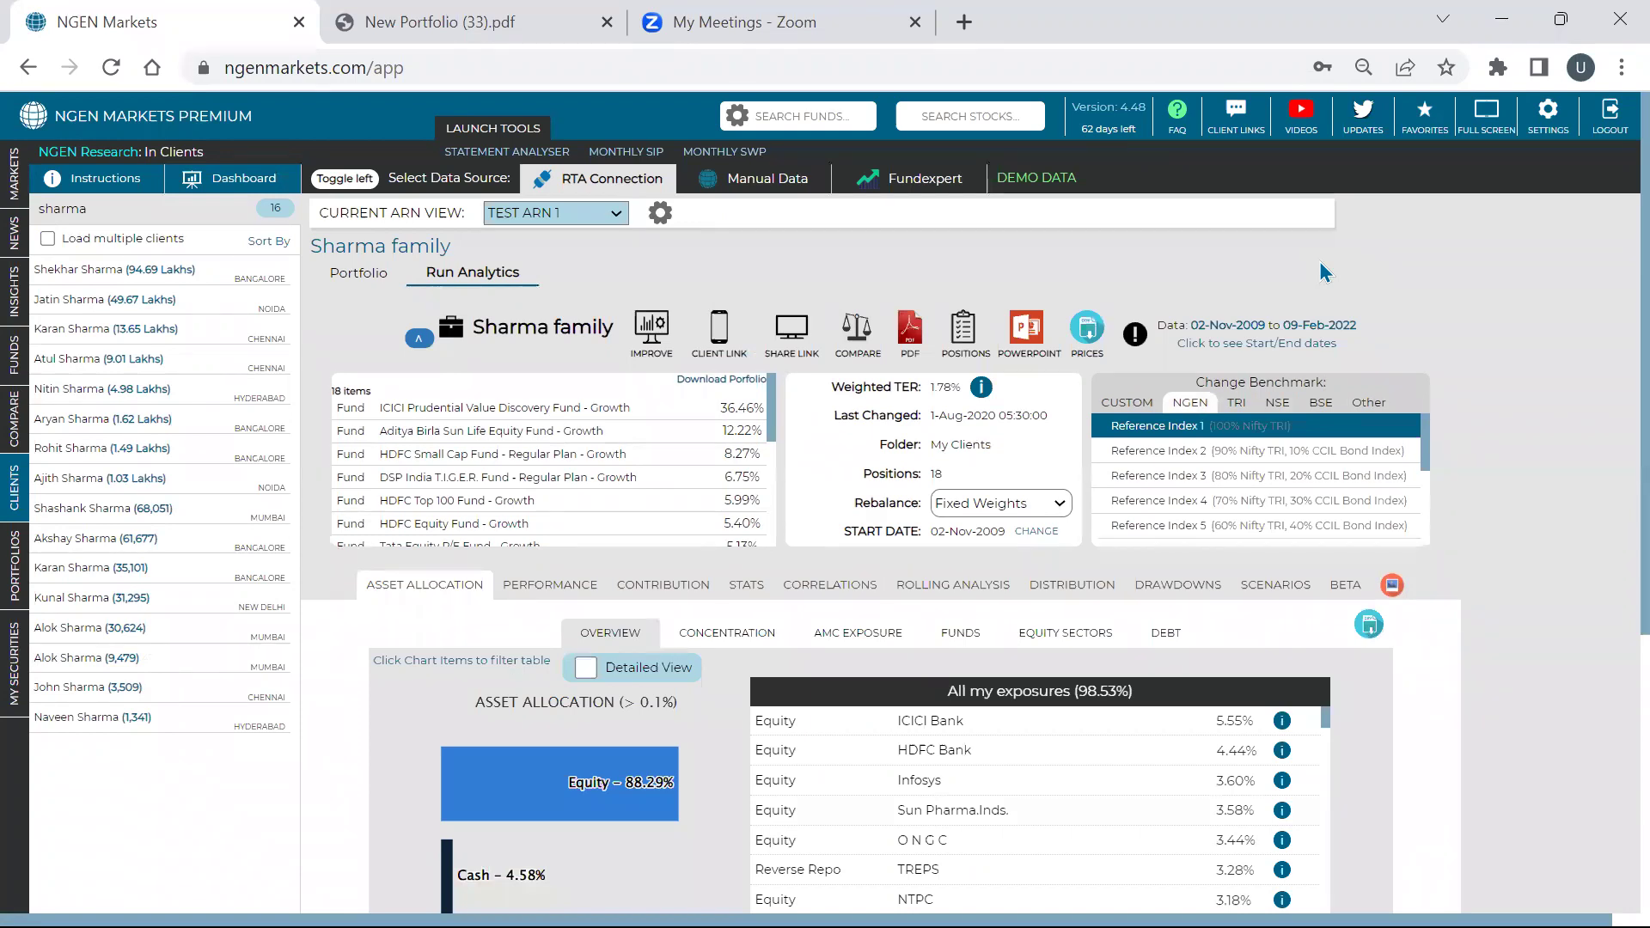
left_click(597, 587)
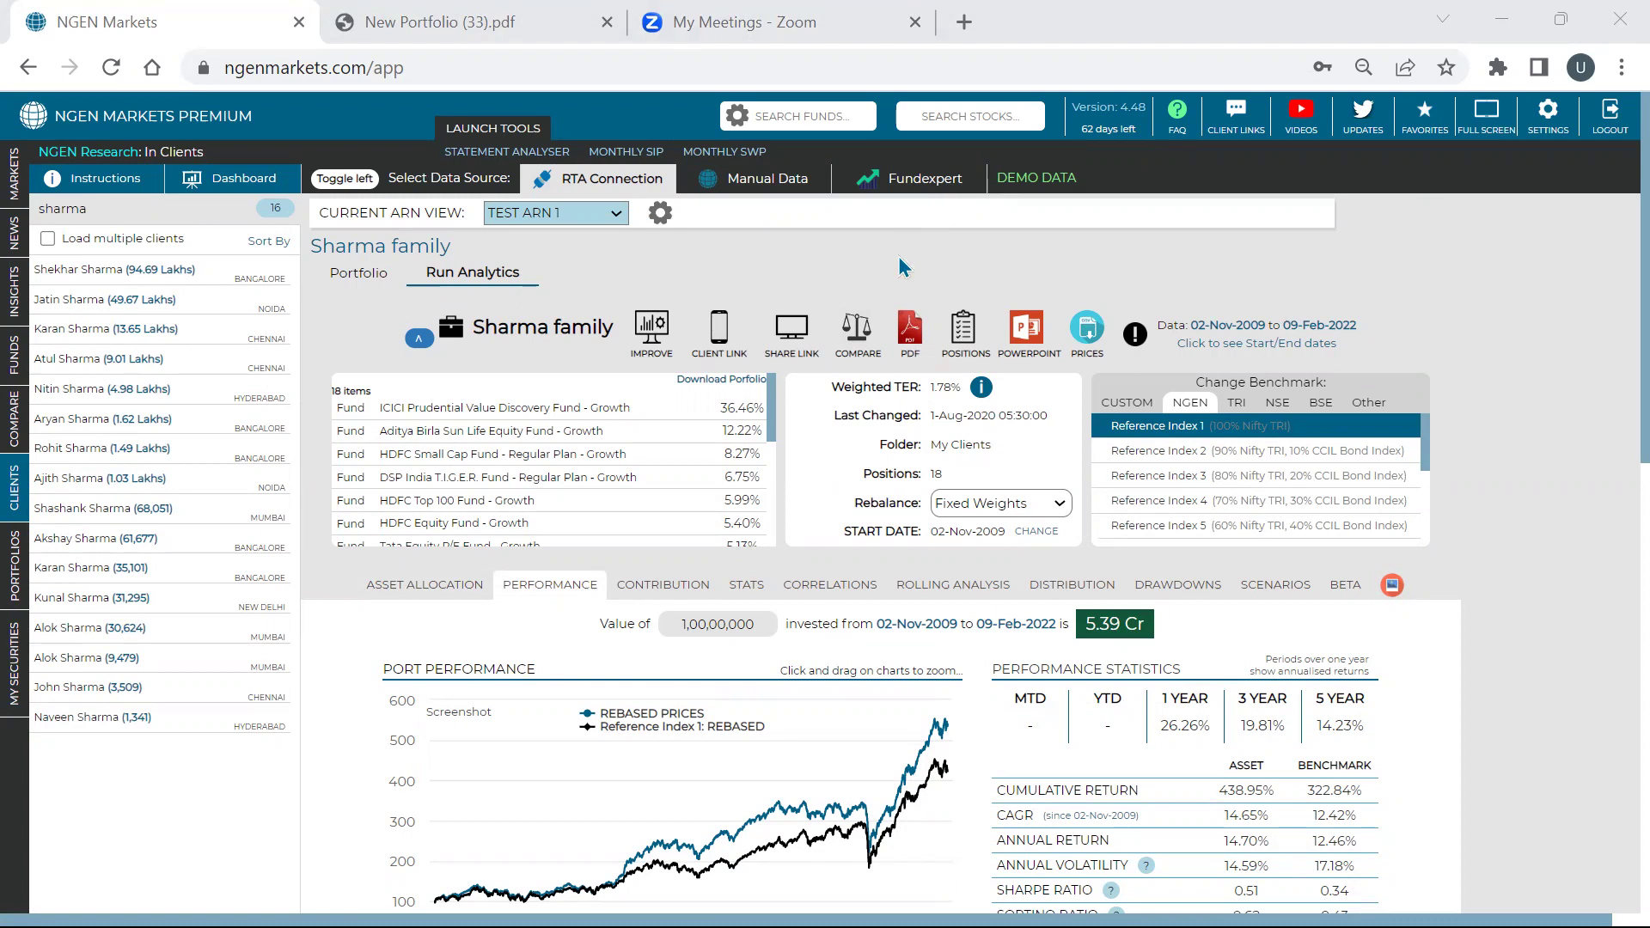
Enable loading multiple clients again and tick five clients for a new group.
left_click(47, 241)
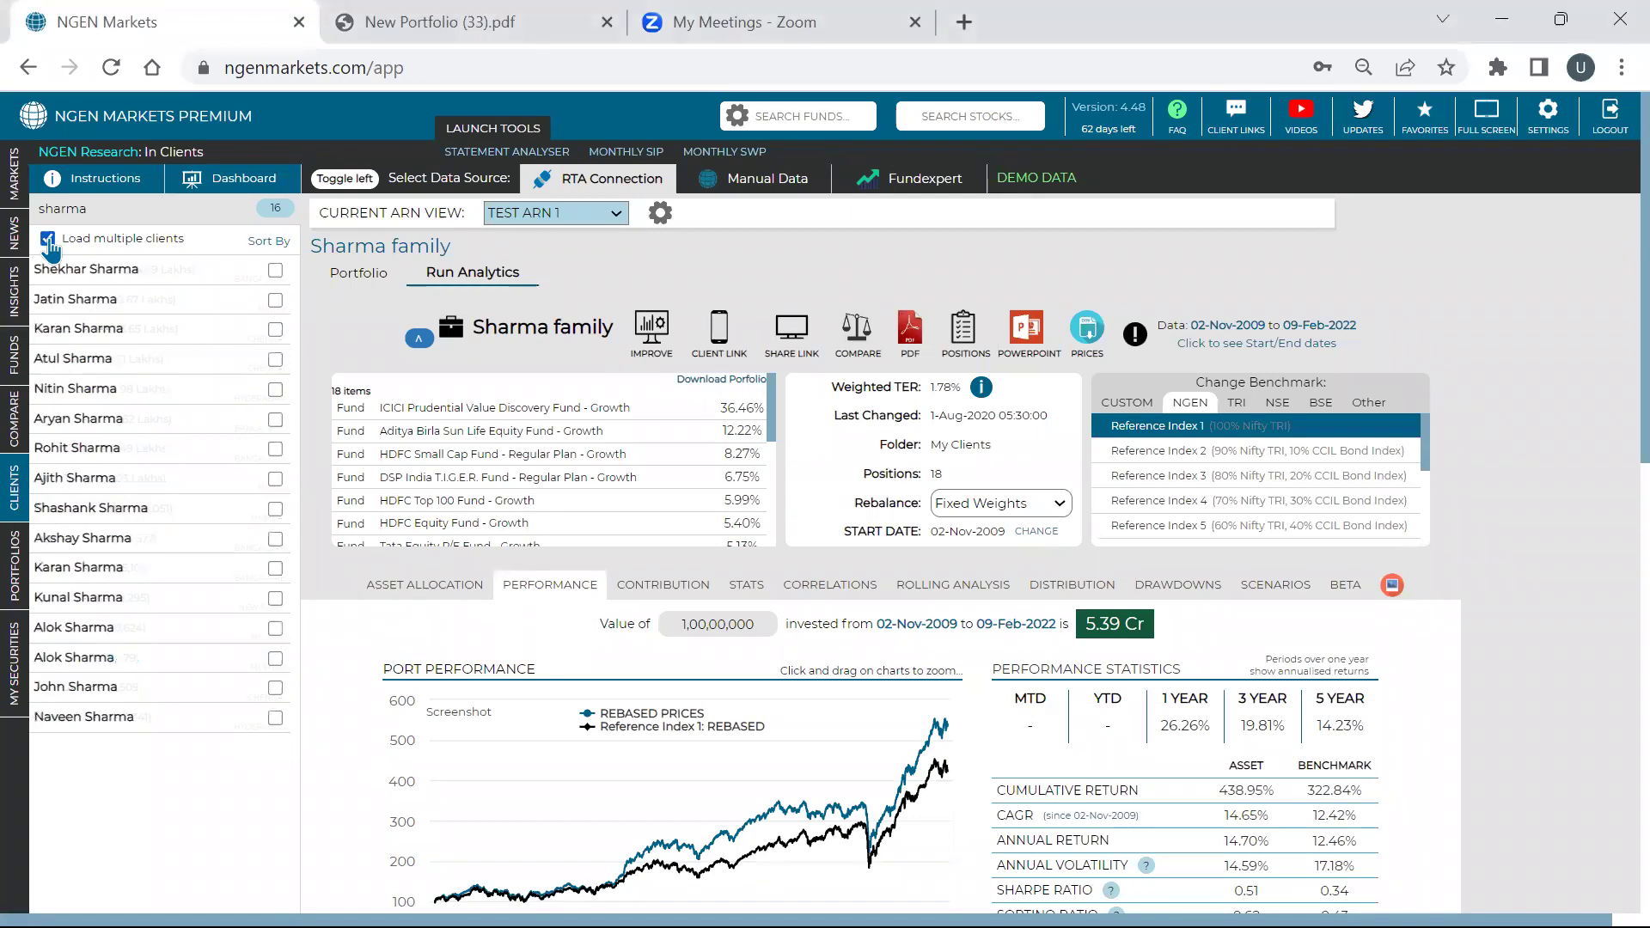
left_click(275, 270)
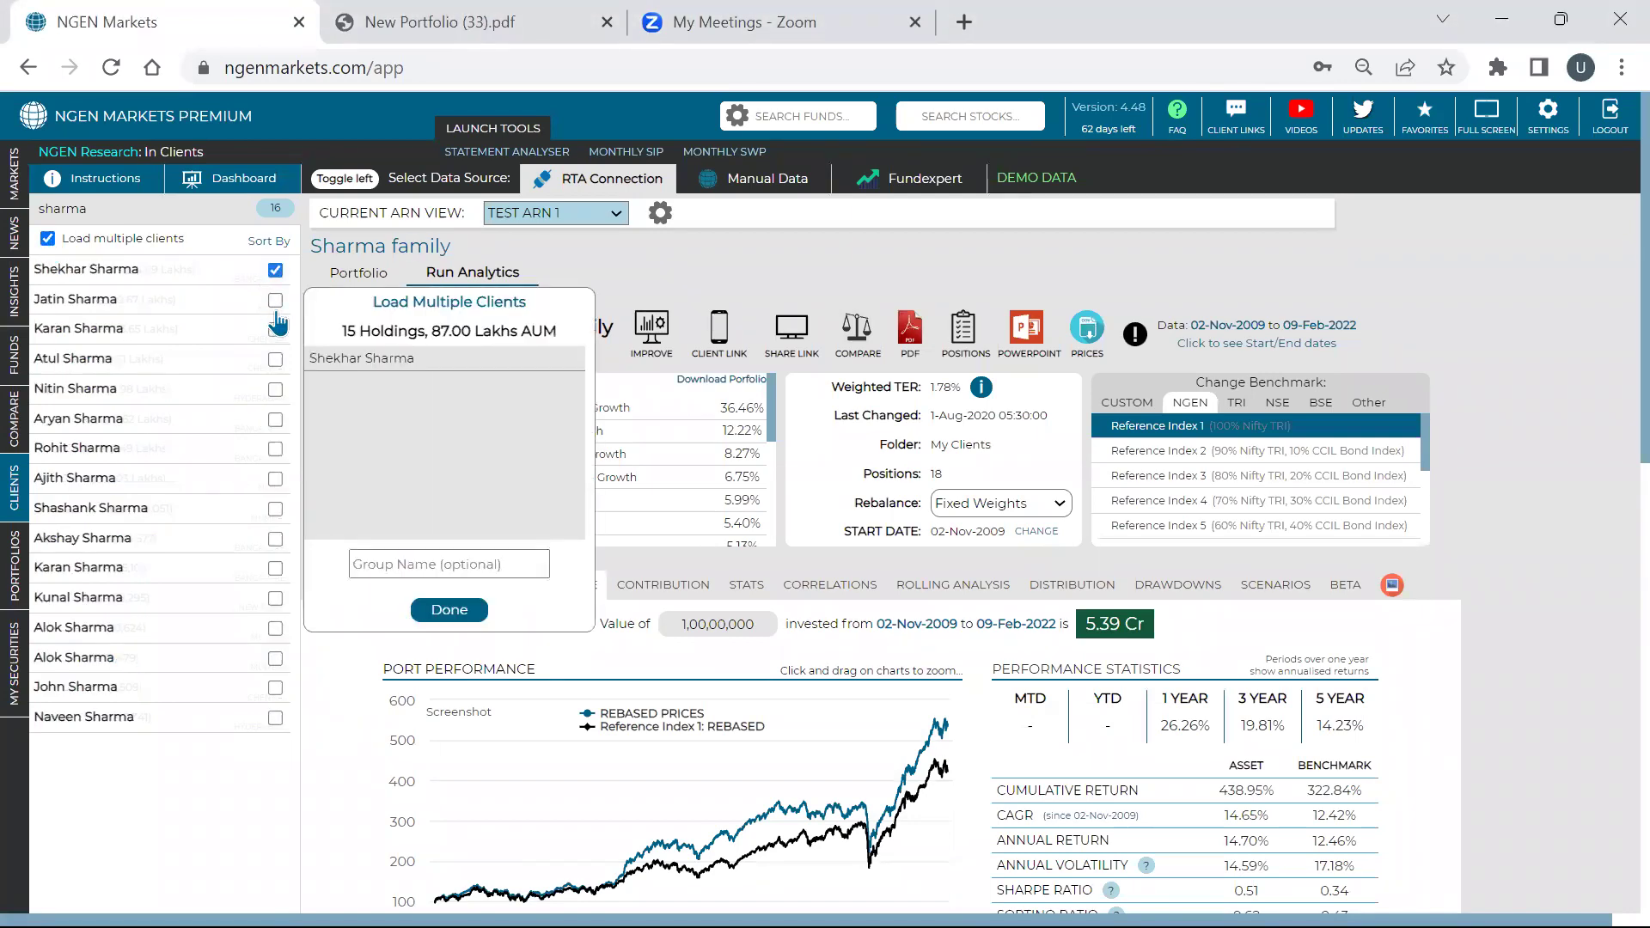
left_click(275, 300)
left_click(275, 389)
left_click(275, 508)
left_click(275, 568)
Change the client filter to 'bedi' and tick three more clients.
double_click(95, 208)
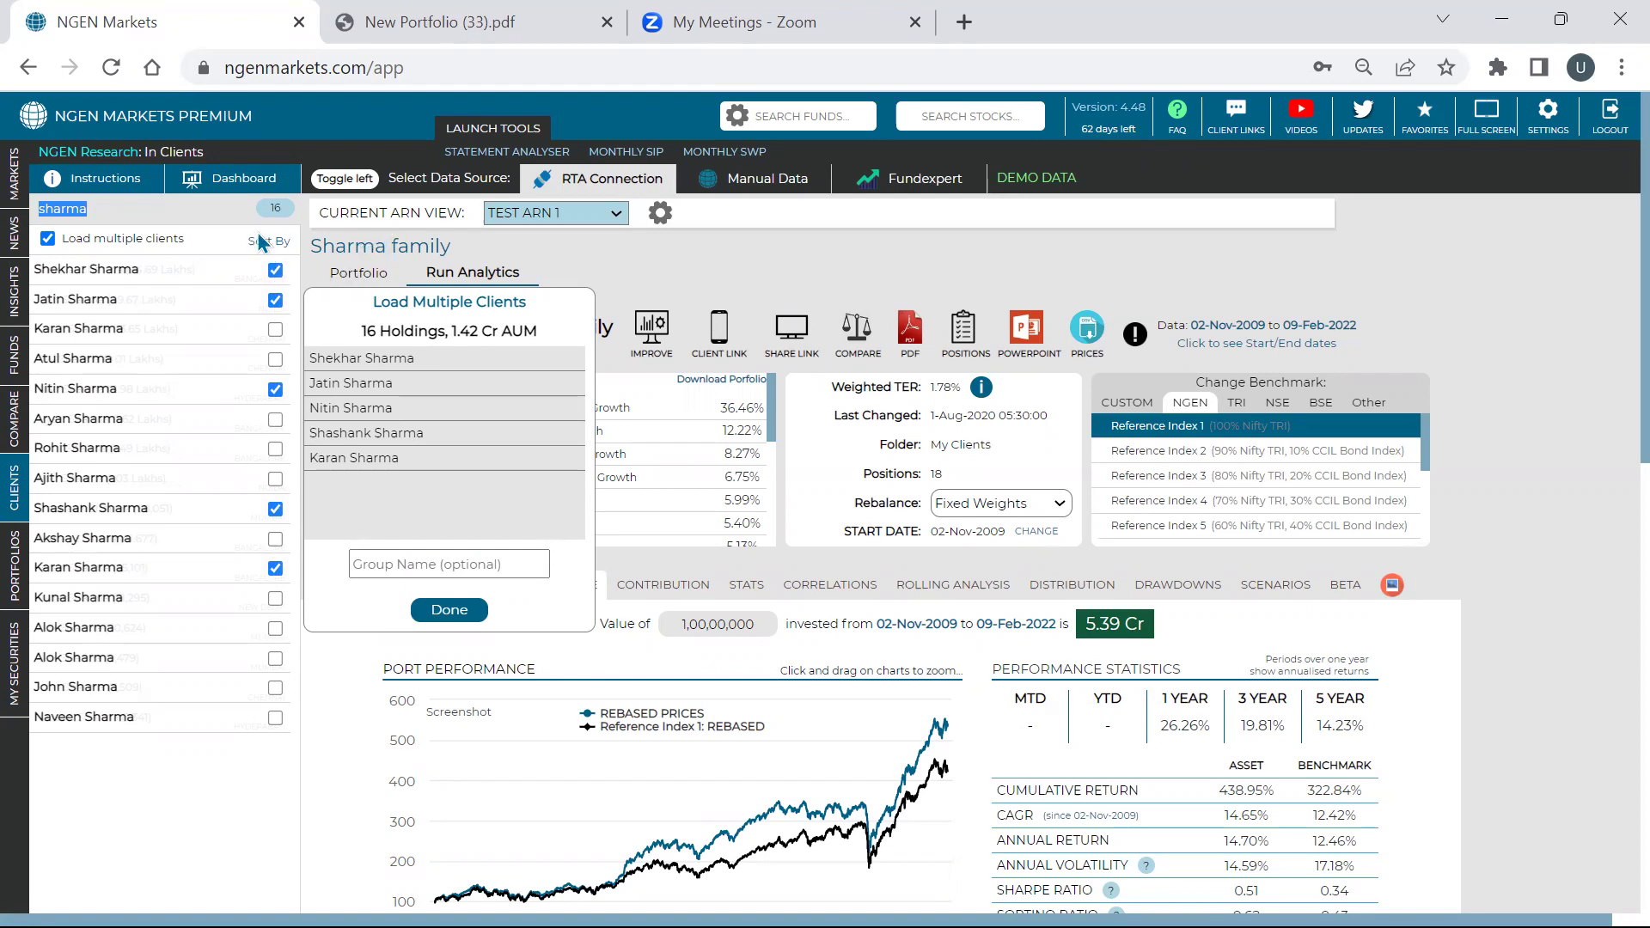
left_click(132, 209)
key("BackSpace")
key("BackSpace")
key("BackSpace")
key("BackSpace")
key("BackSpace")
key("BackSpace")
type("bedi")
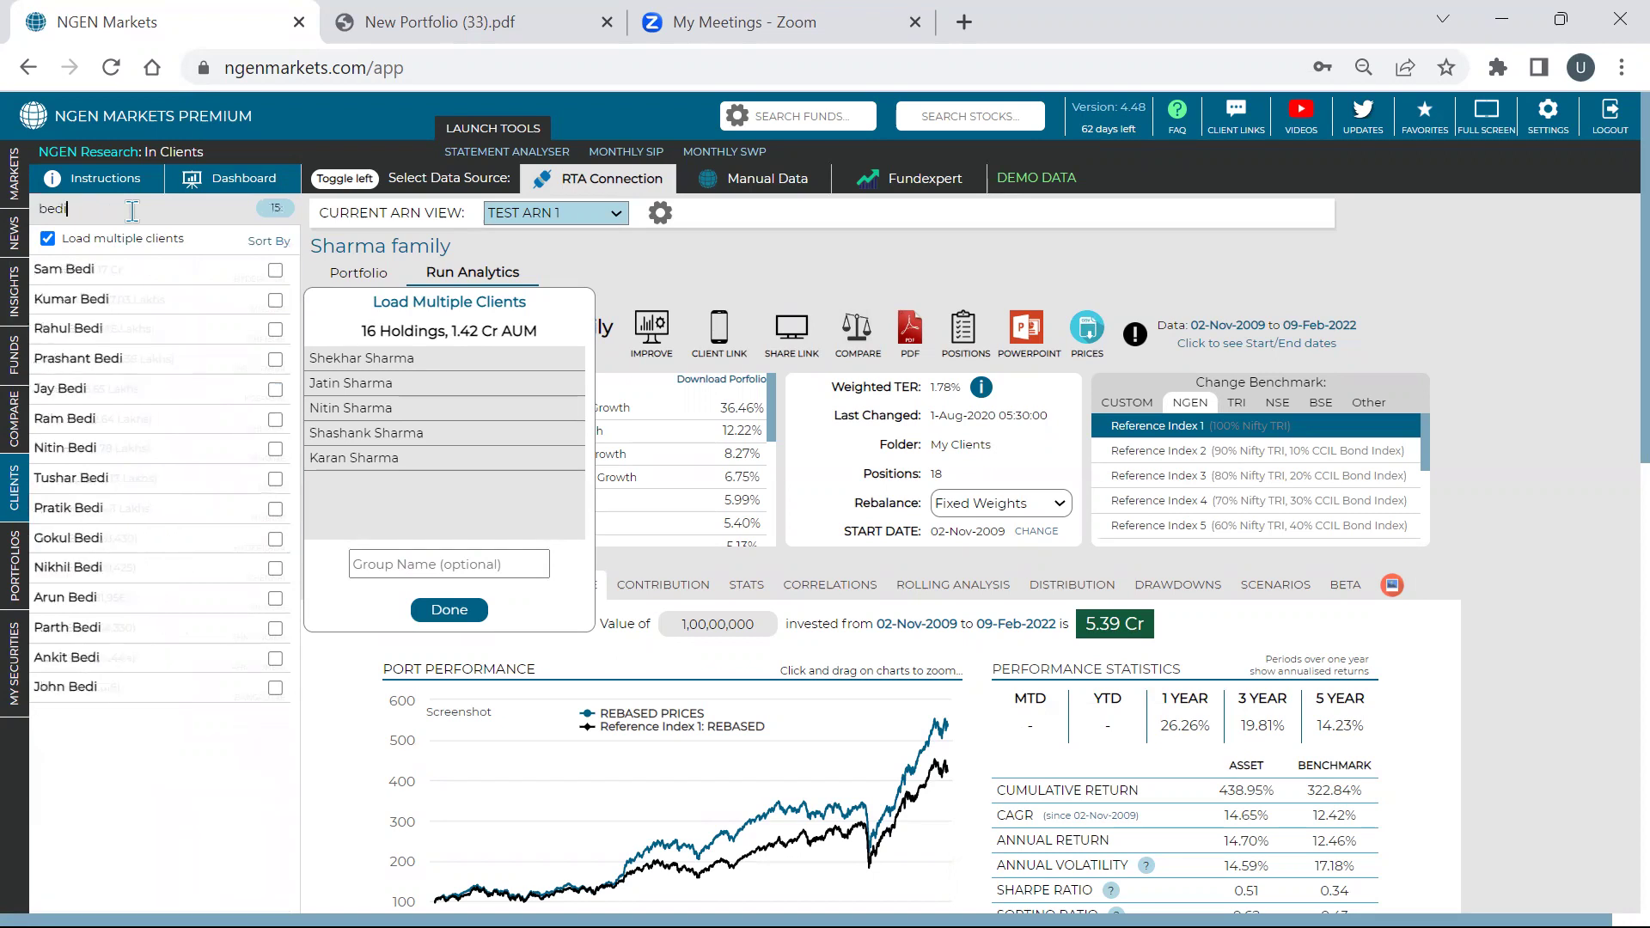
left_click(275, 329)
left_click(274, 388)
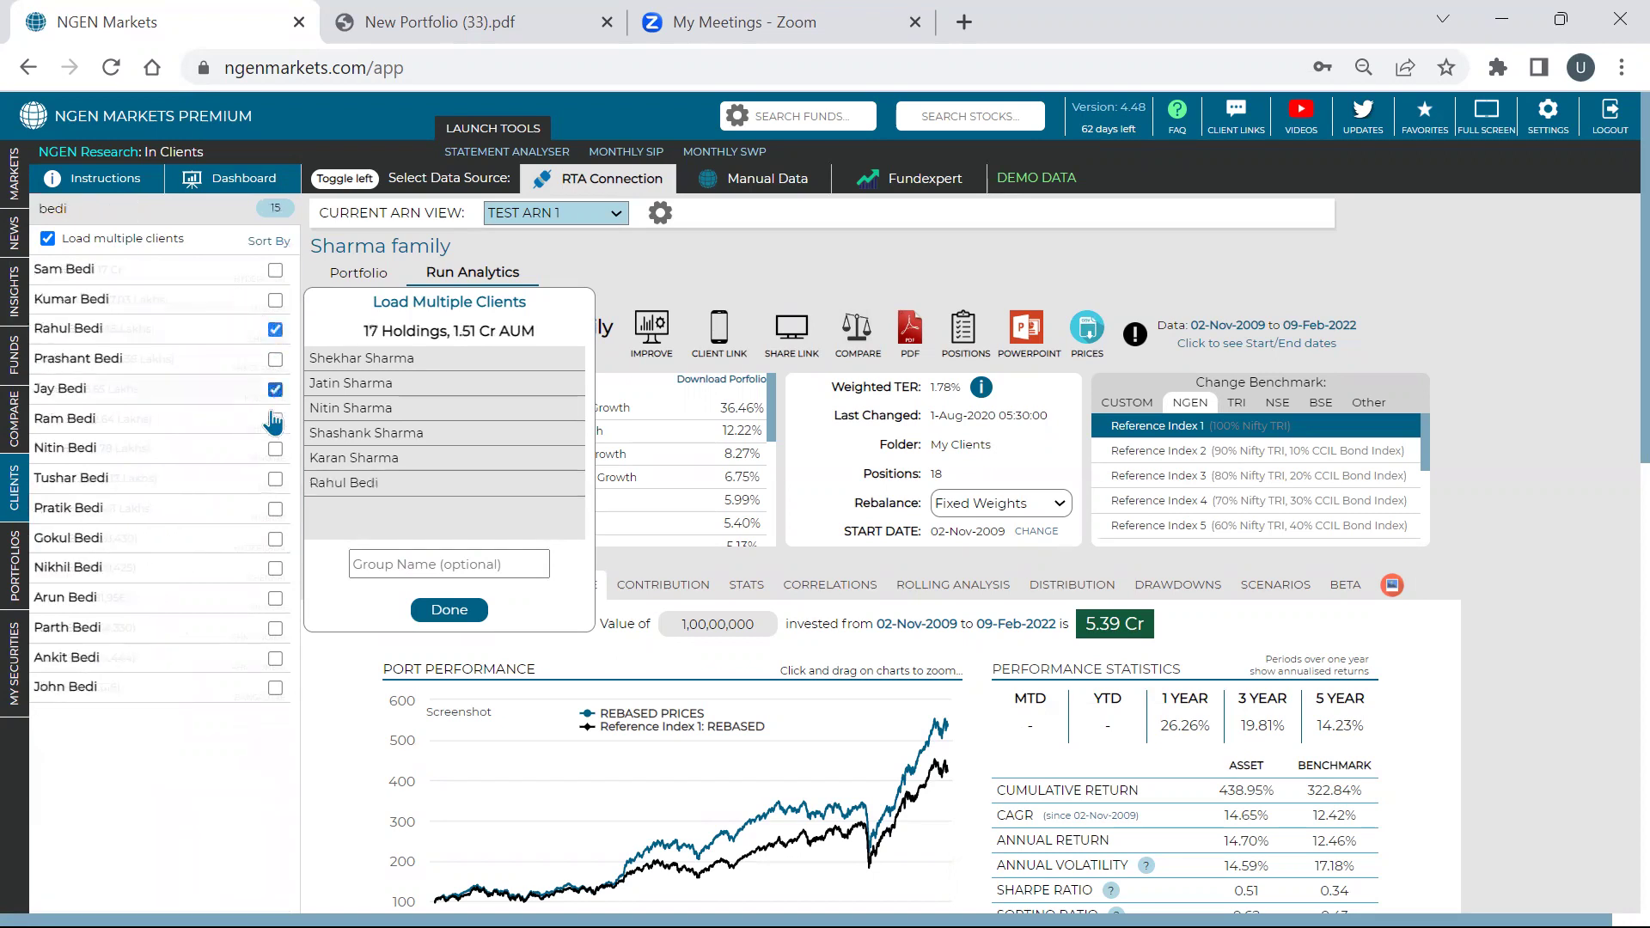
left_click(275, 479)
Name the group 'Family', load it, then return to the RTA dashboard.
left_click(393, 563)
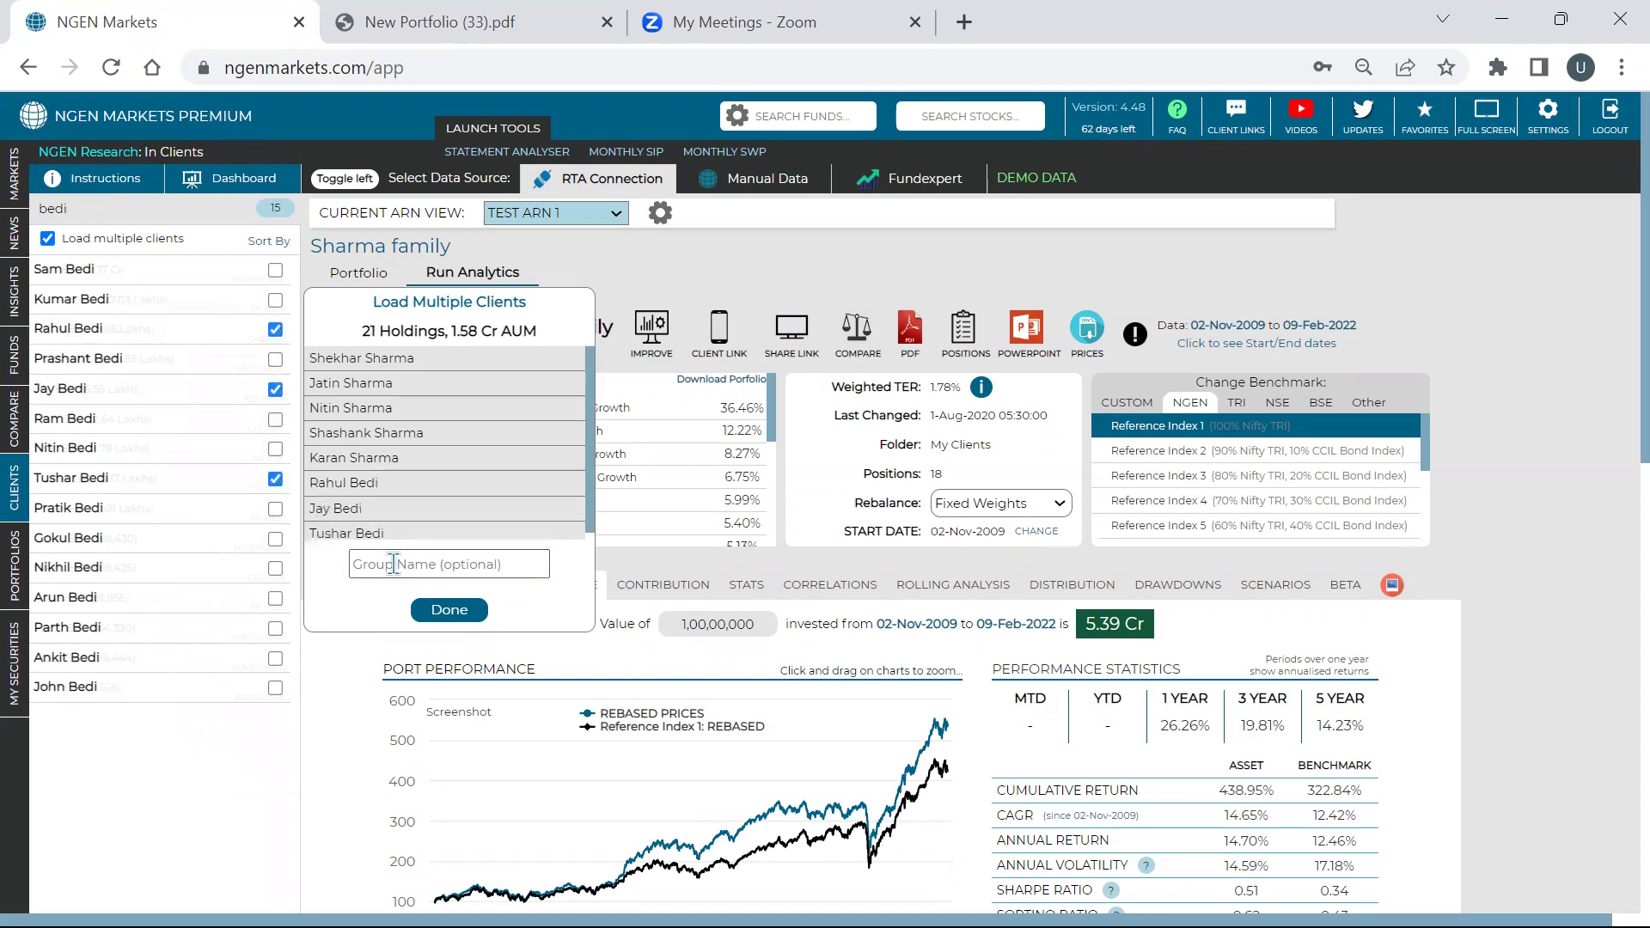
type("Famil")
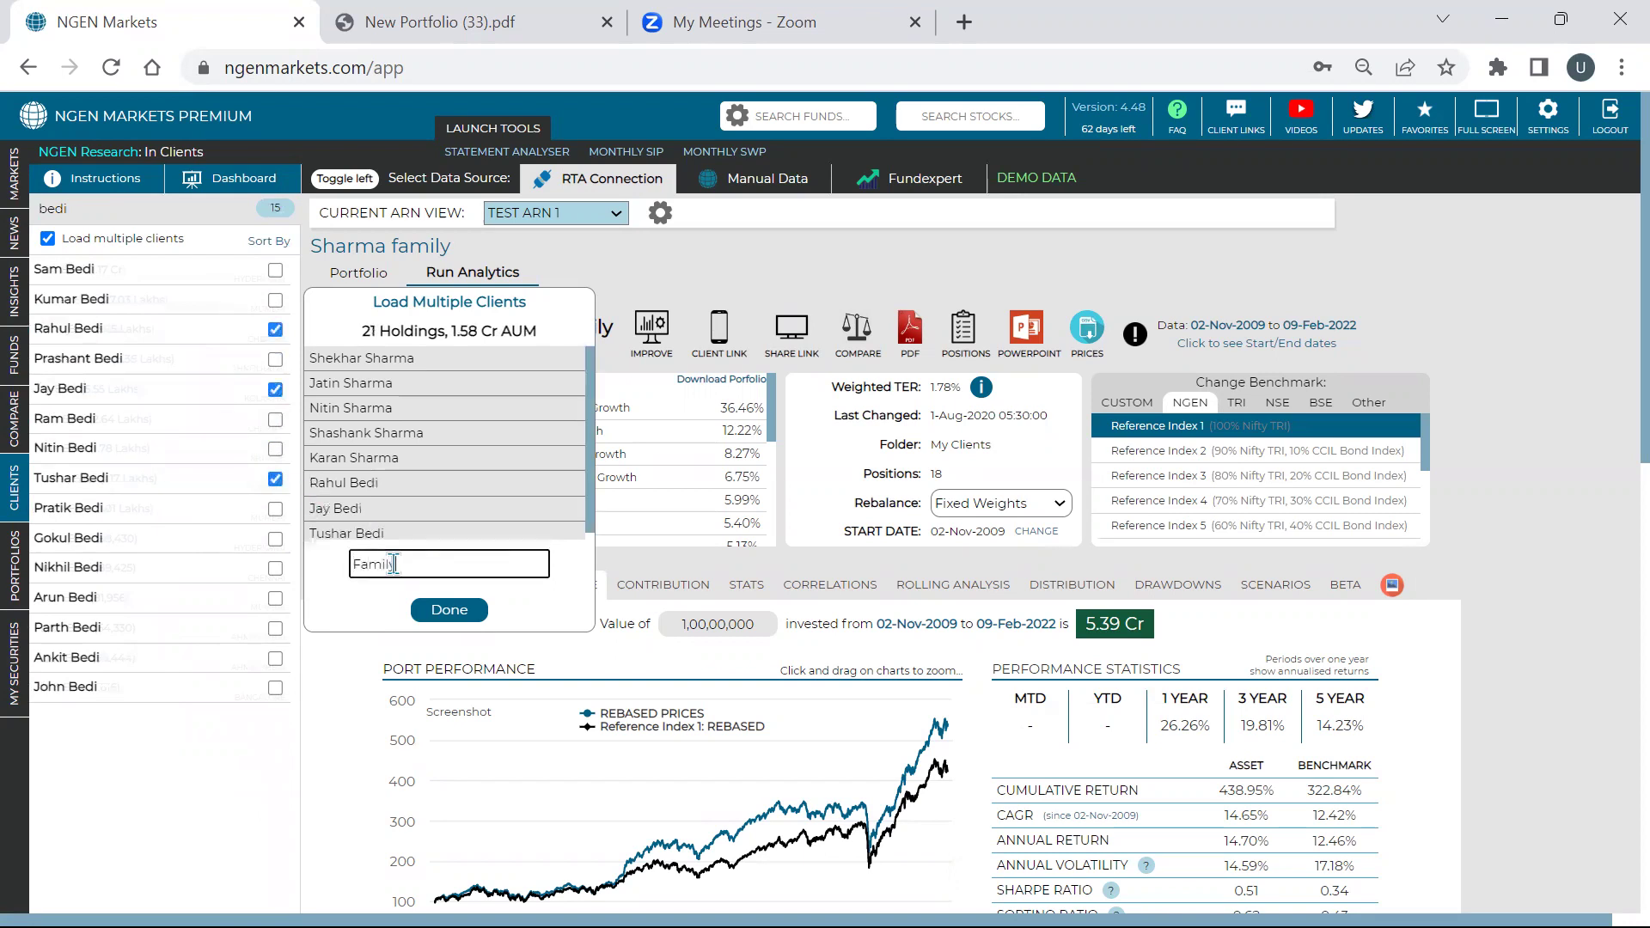
type("y")
left_click(448, 609)
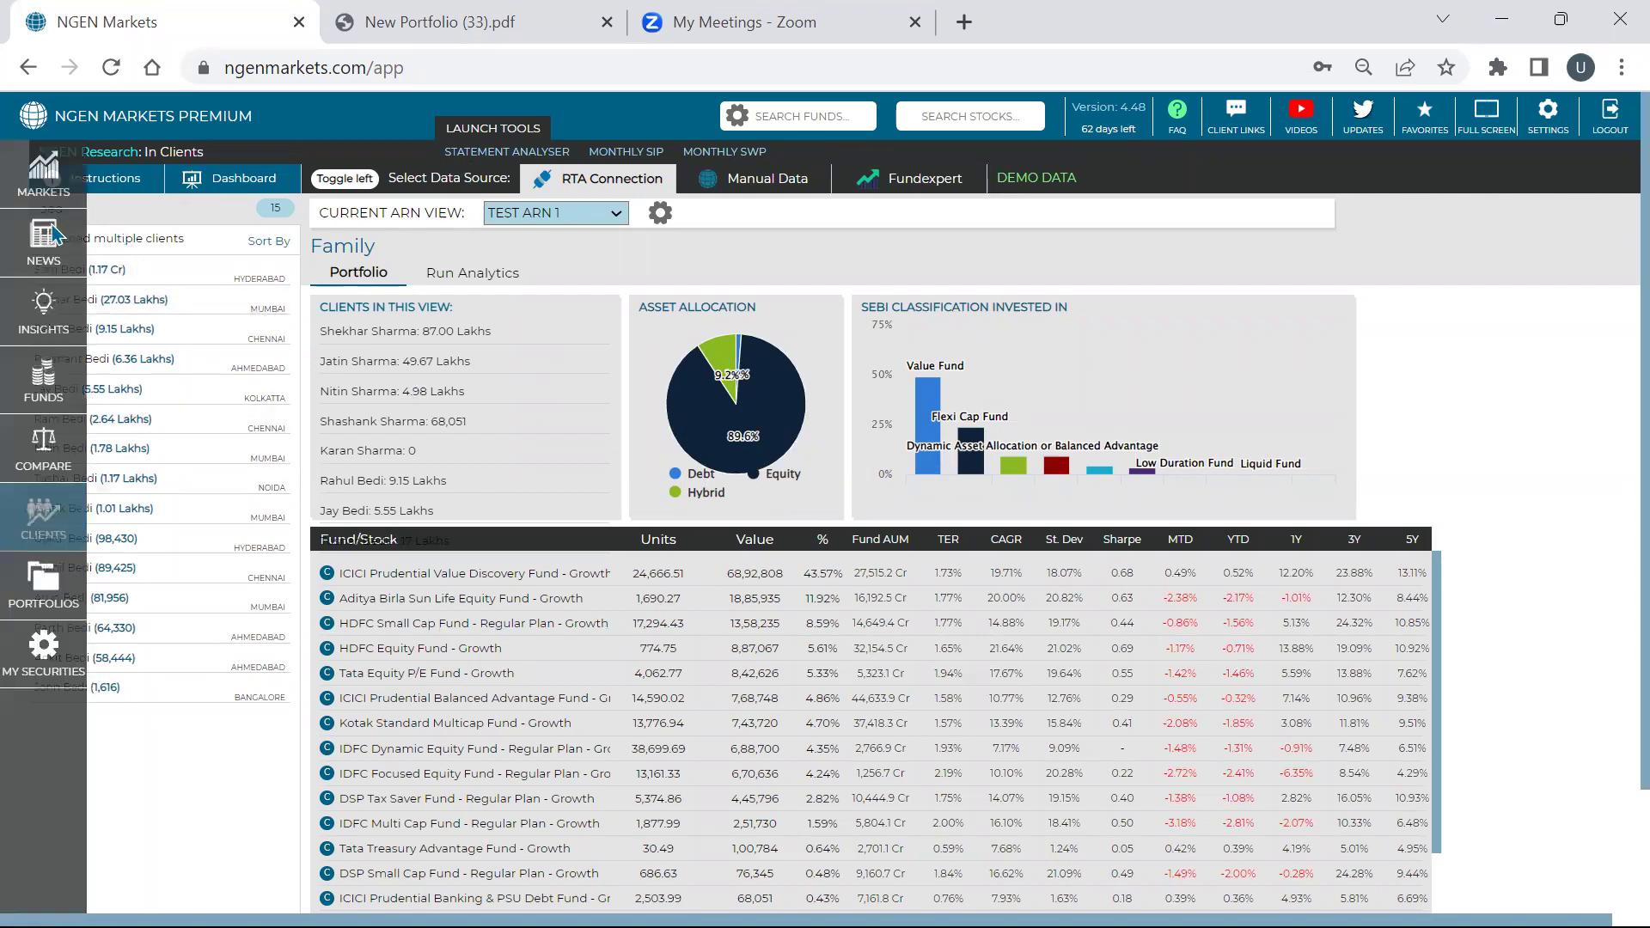
left_click(574, 176)
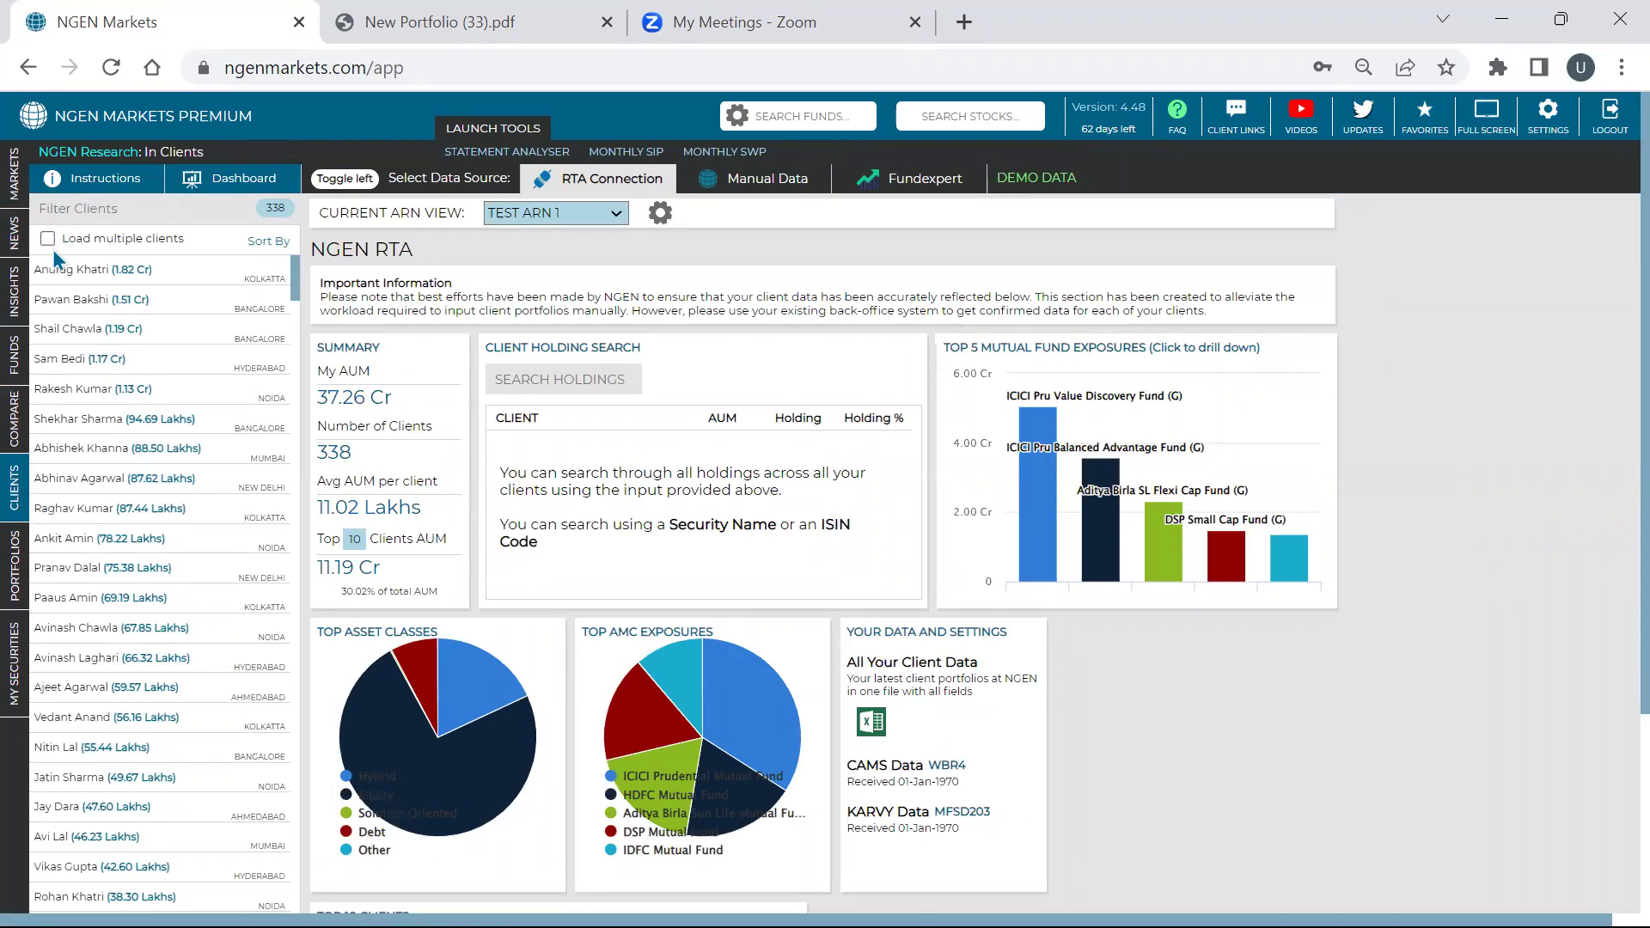
Enable multiple clients, filter by 'sharma', and tick five clients.
left_click(47, 241)
left_click(62, 215)
type("sharma")
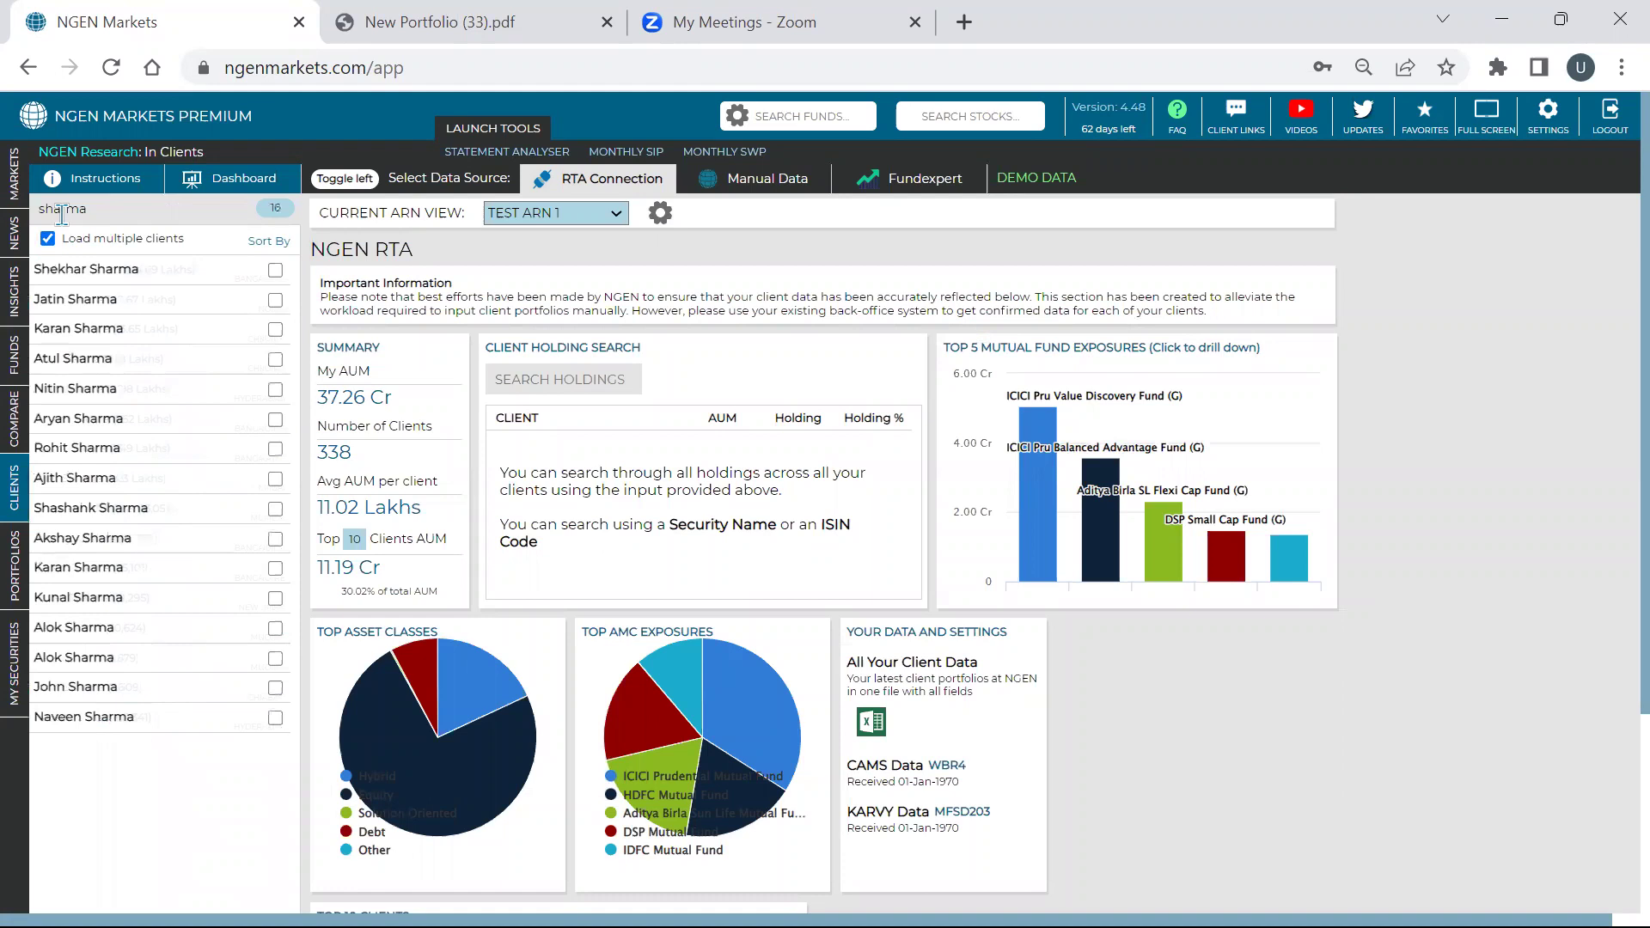
left_click(275, 269)
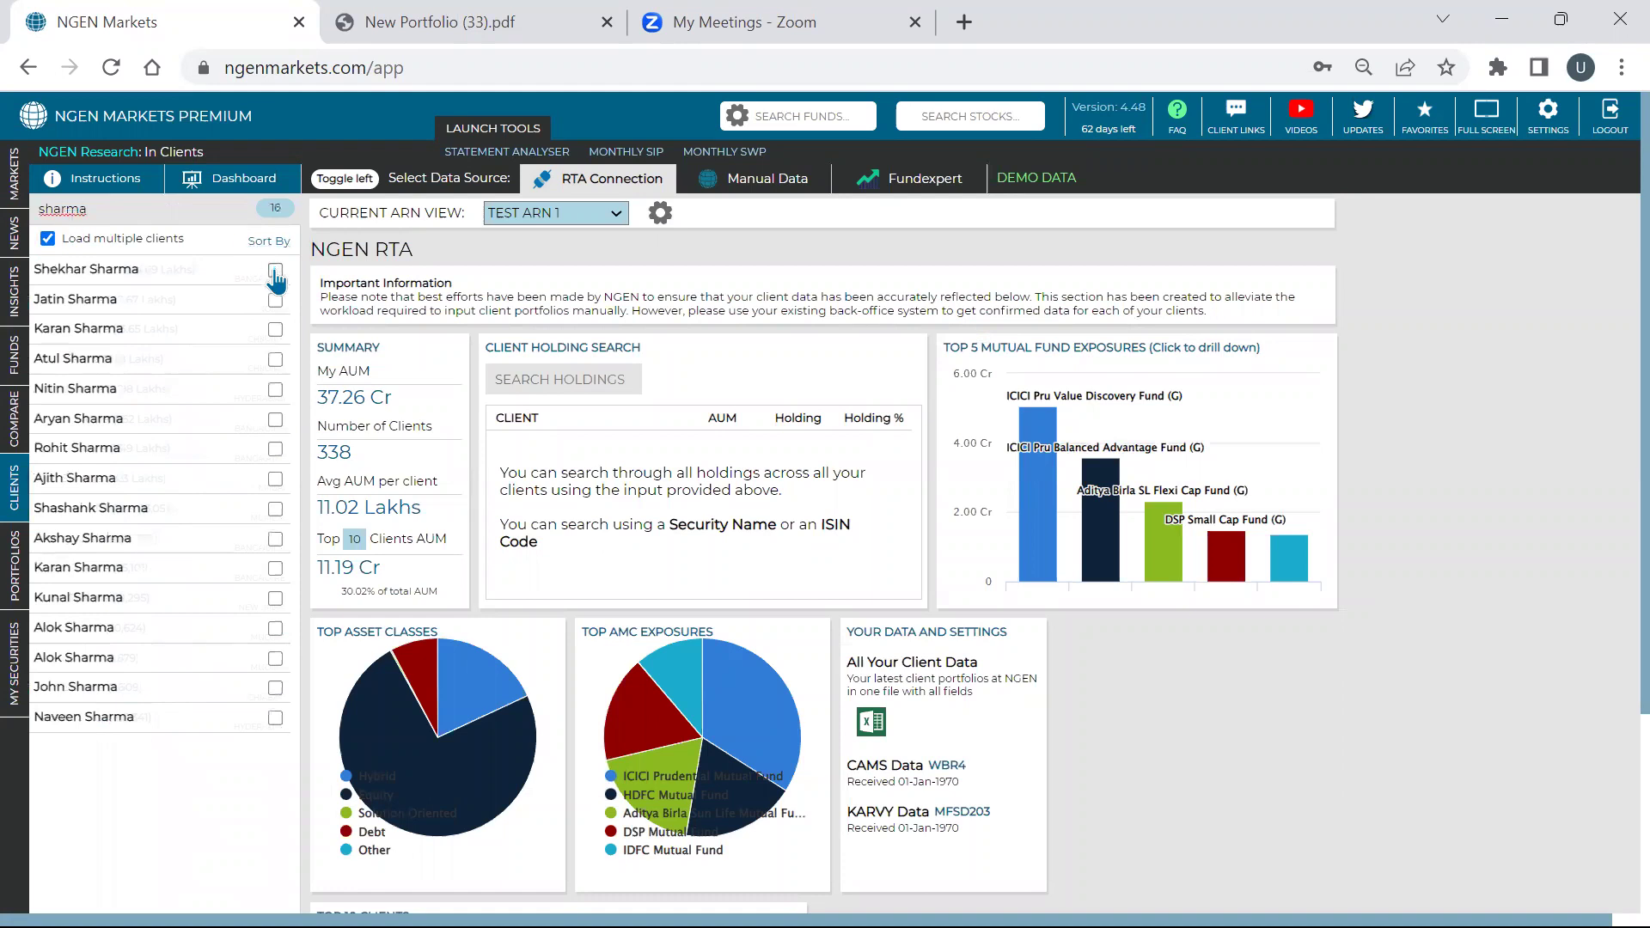
left_click(275, 359)
left_click(275, 419)
left_click(275, 539)
left_click(275, 658)
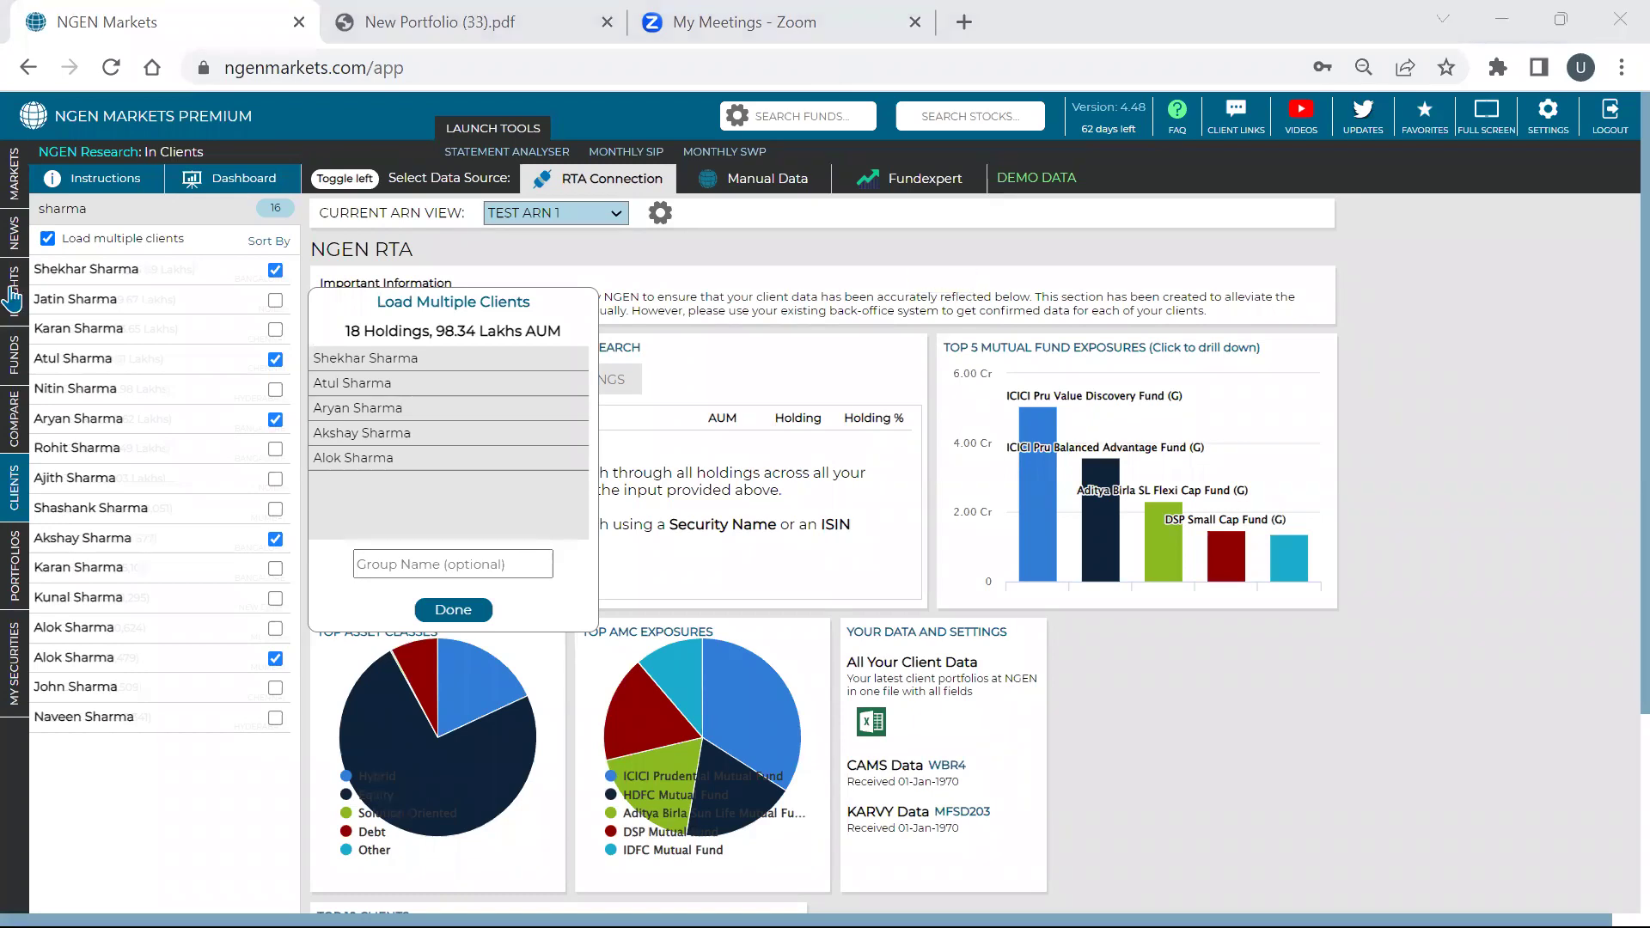
Open the Funds screener and reload the page.
mouse_move(33, 393)
left_click(15, 355)
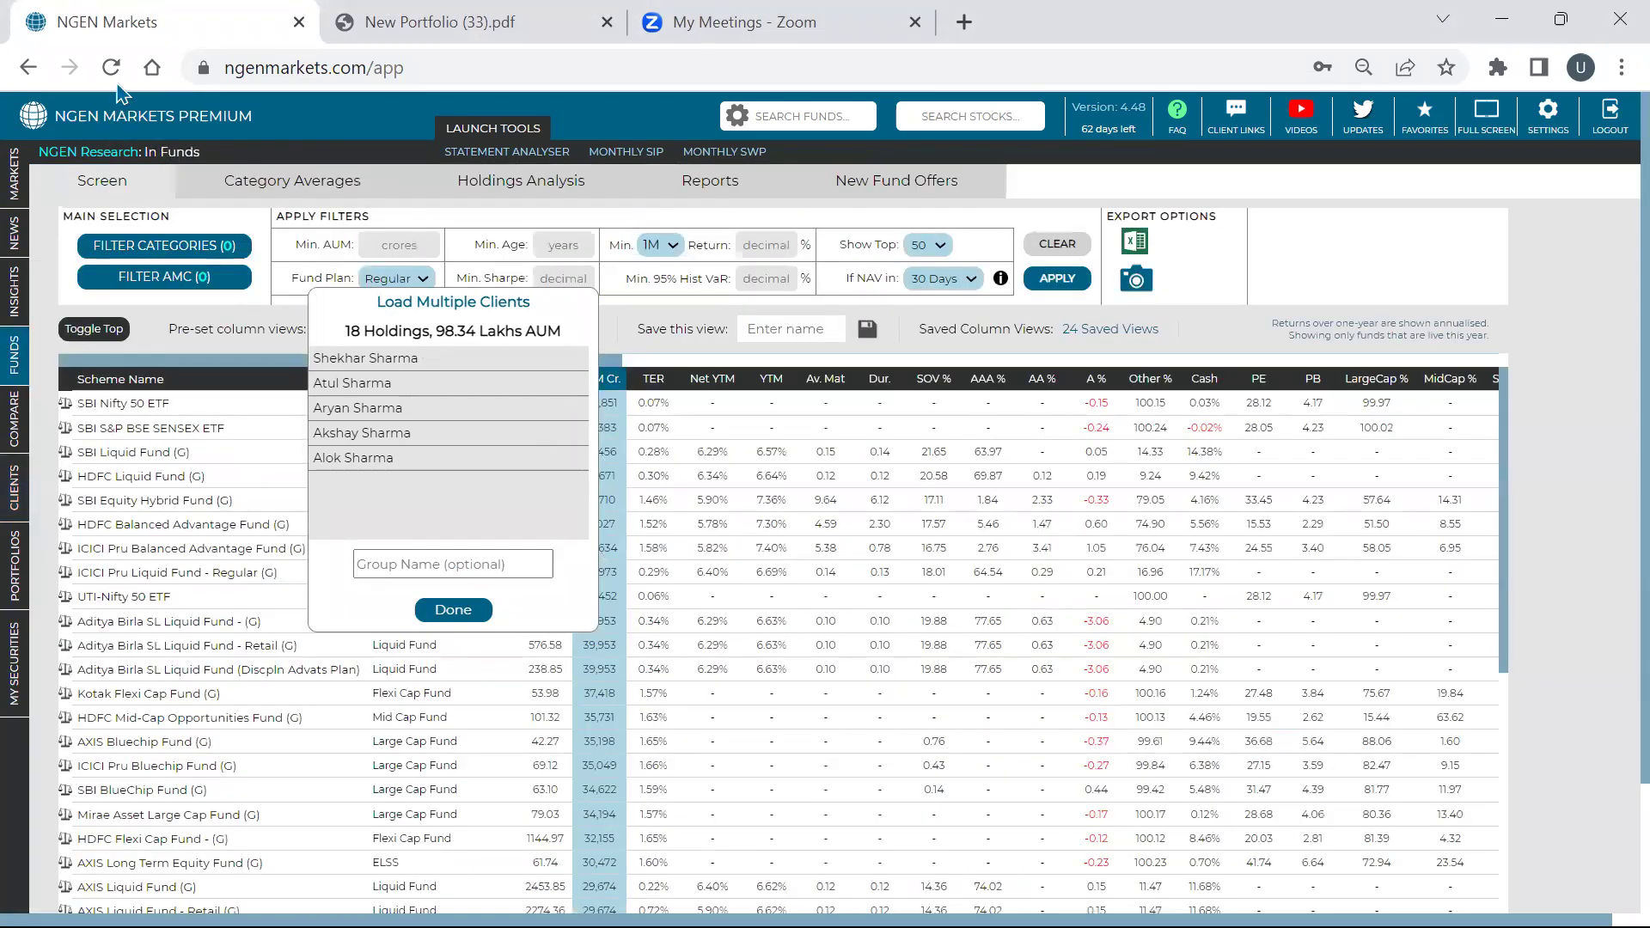
left_click(118, 84)
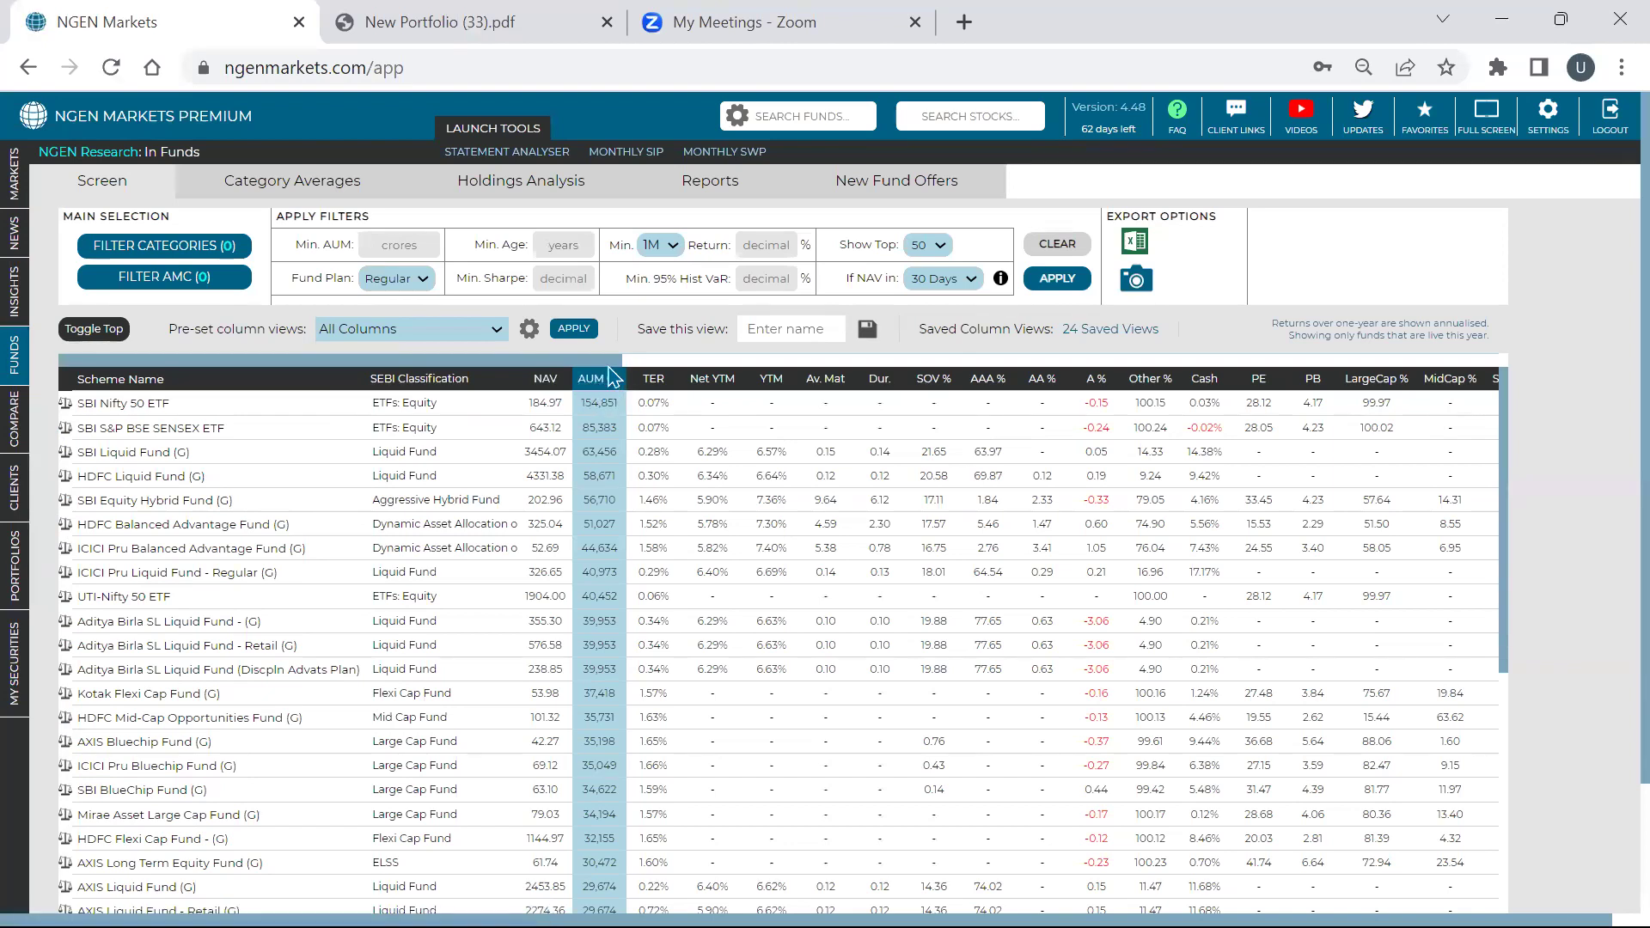
Scroll the AUM-ranked fund screener table right to see more columns.
scroll(636, 378, "right", 3)
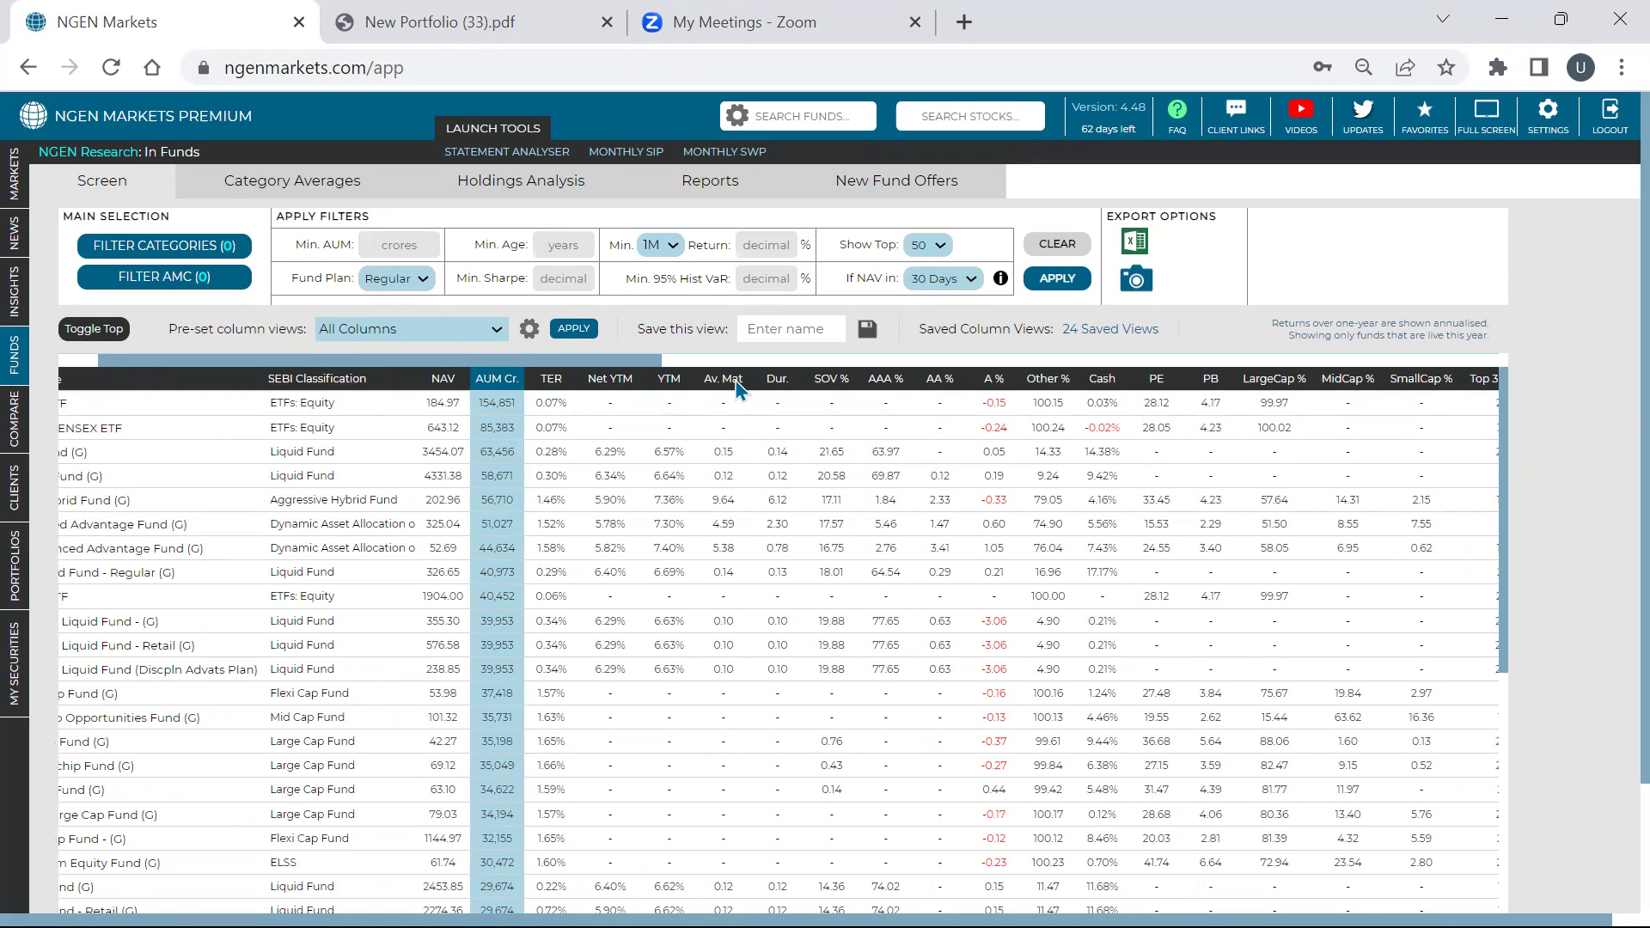
Reload the screener, keep waiting past the unresponsive warning, and select the URL.
left_click(111, 69)
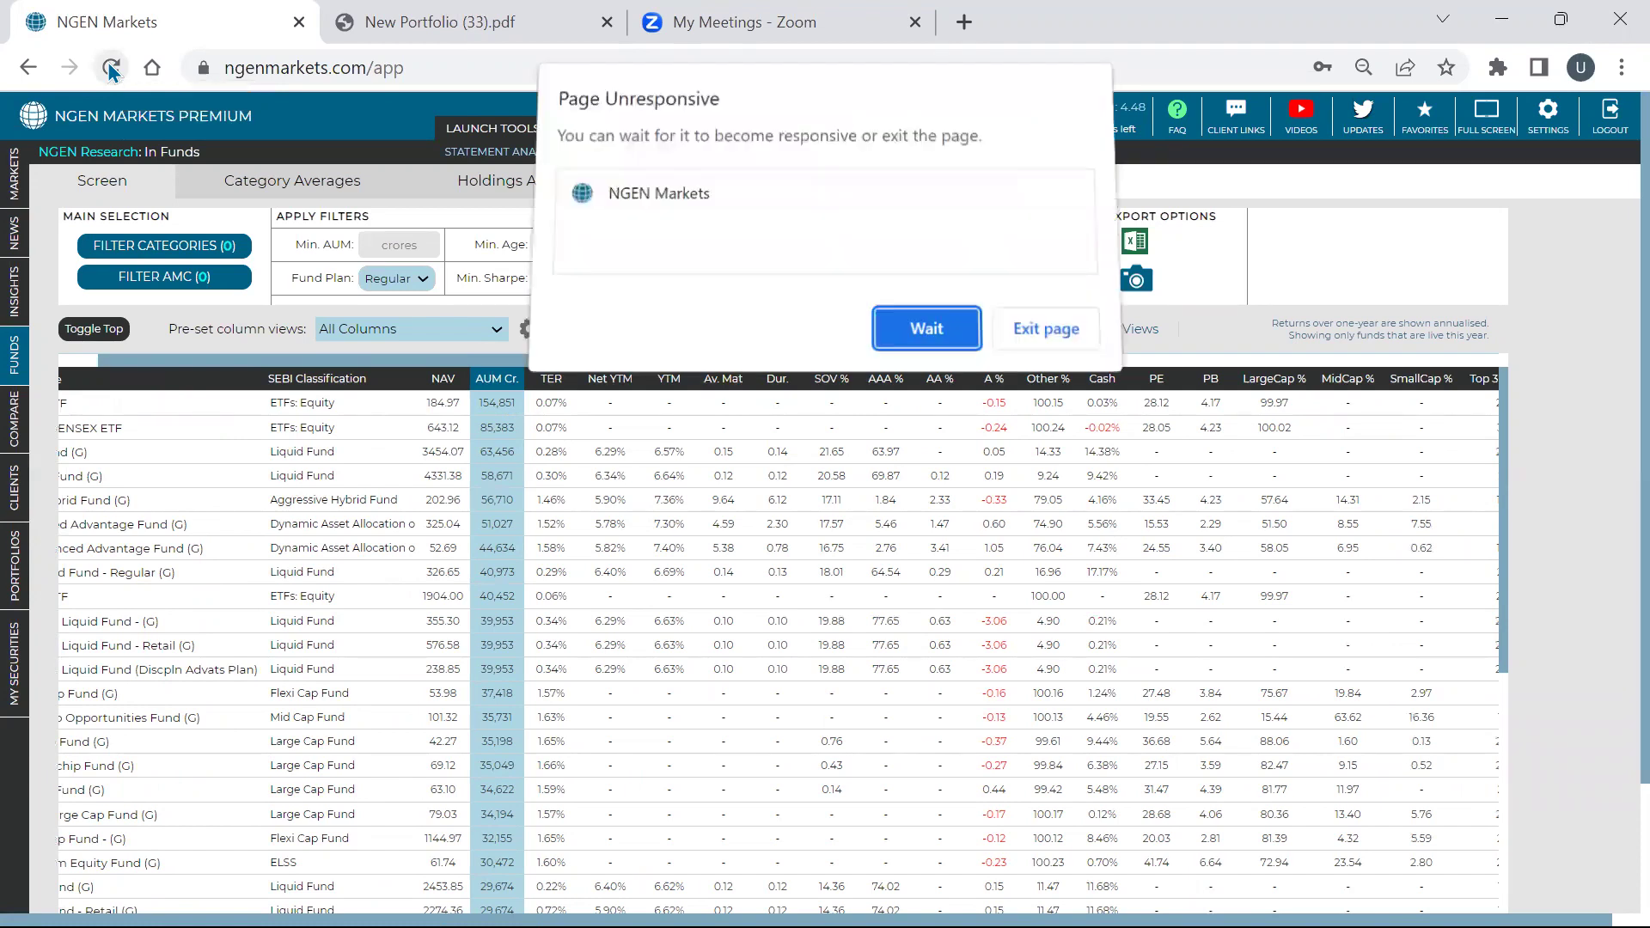
left_click(943, 345)
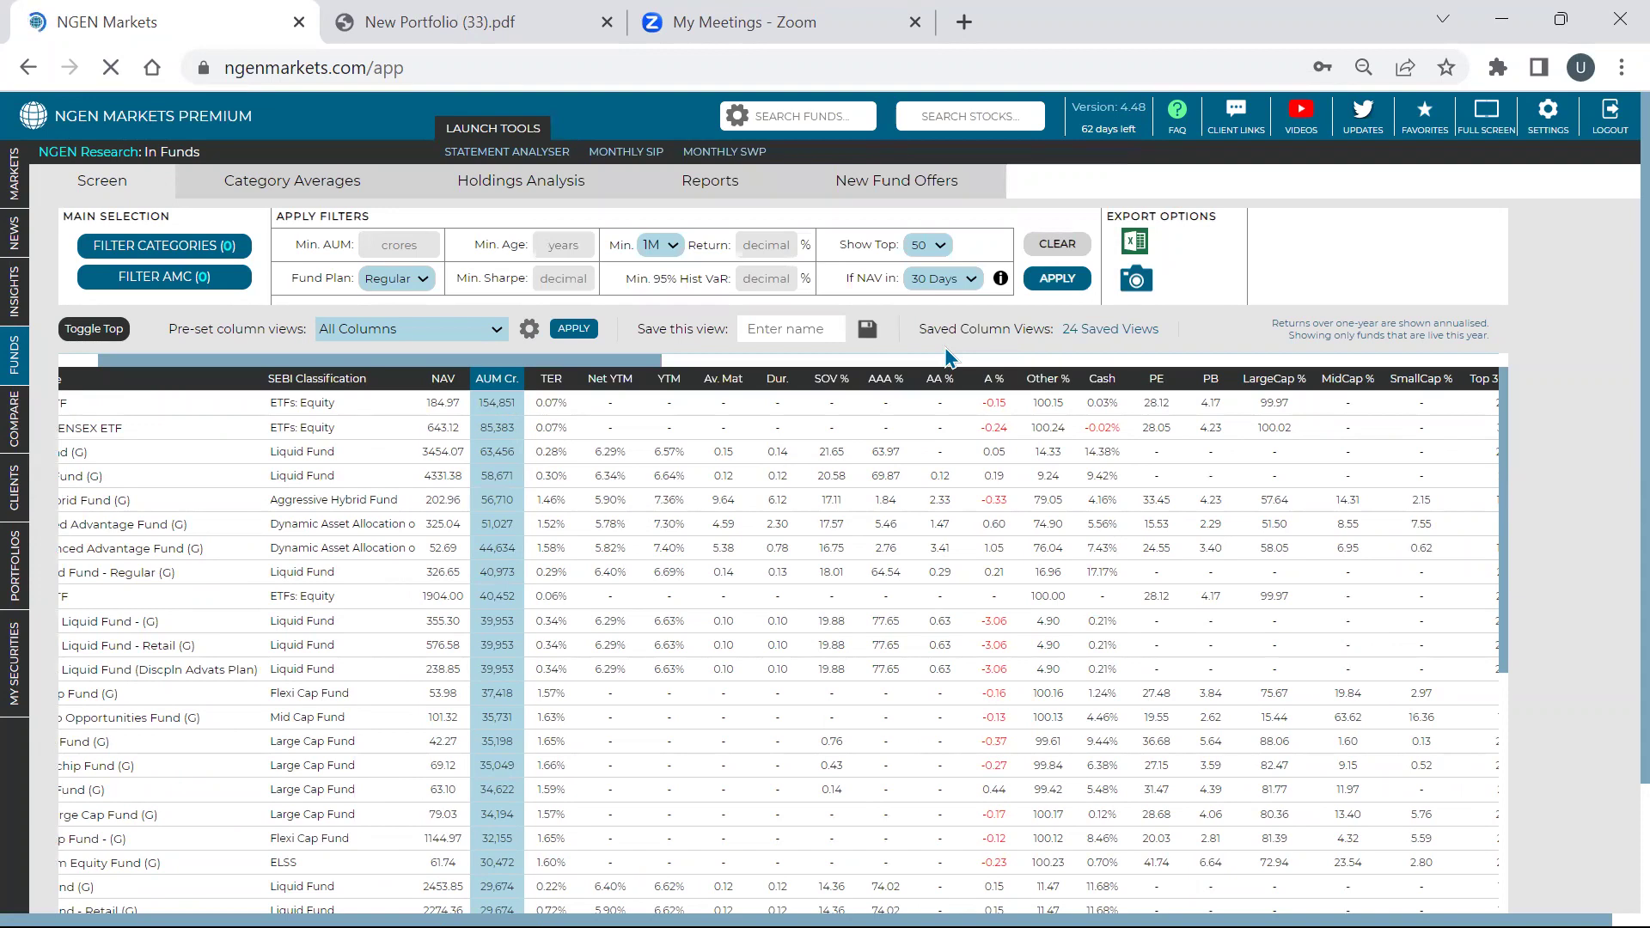
left_click(199, 86)
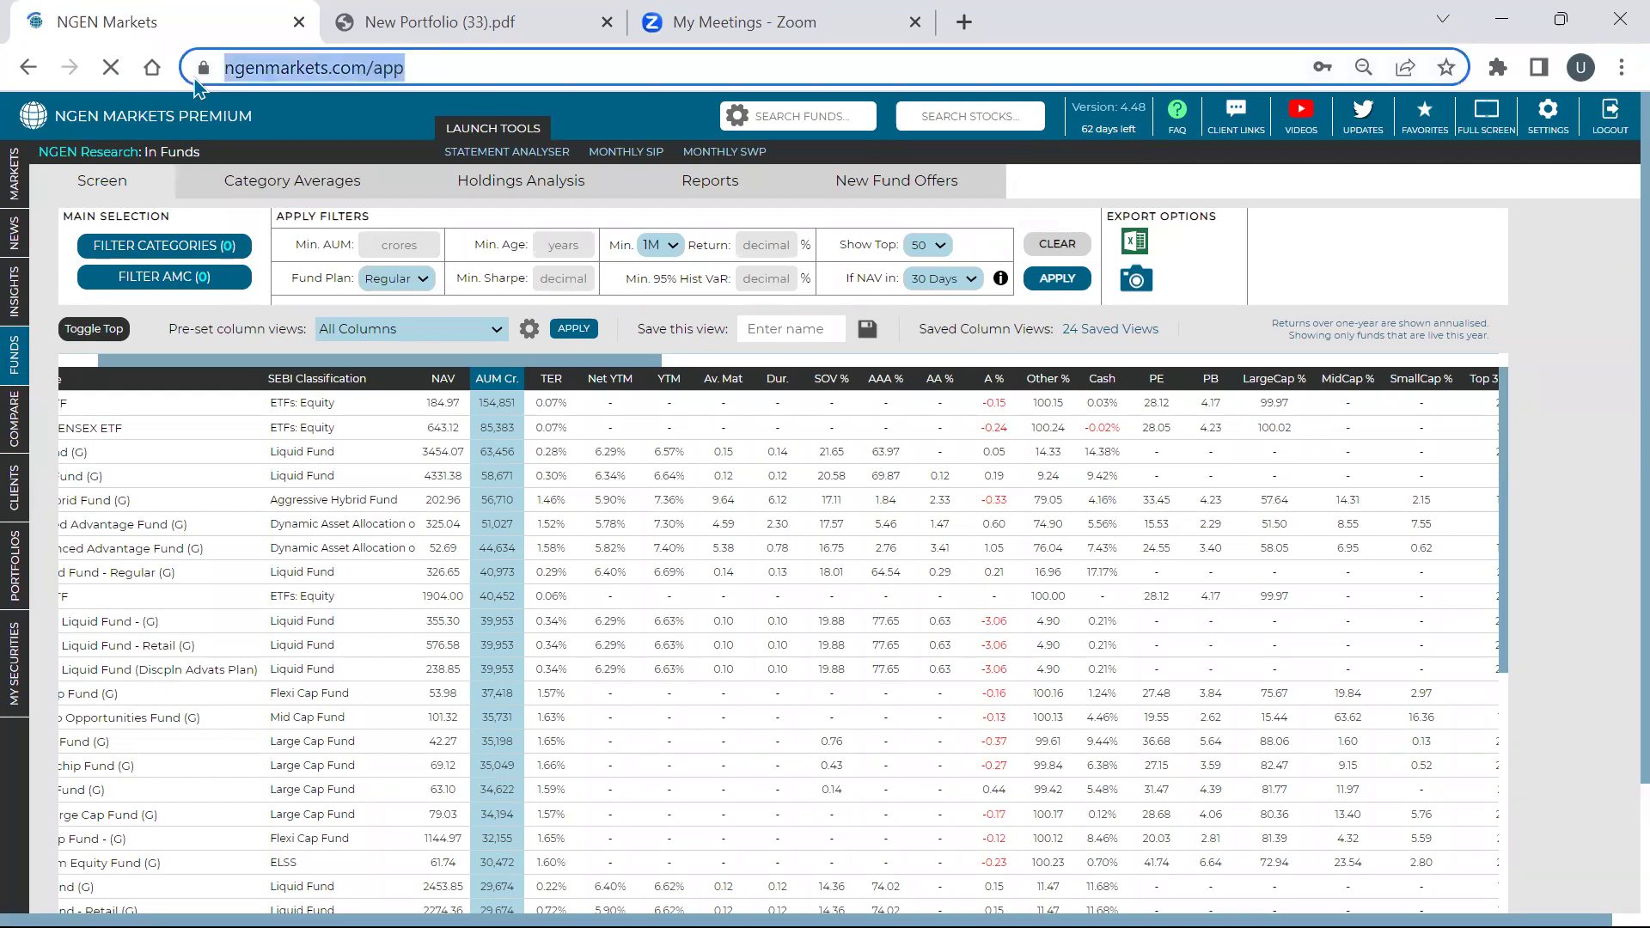
left_click(246, 74)
triple_click(247, 75)
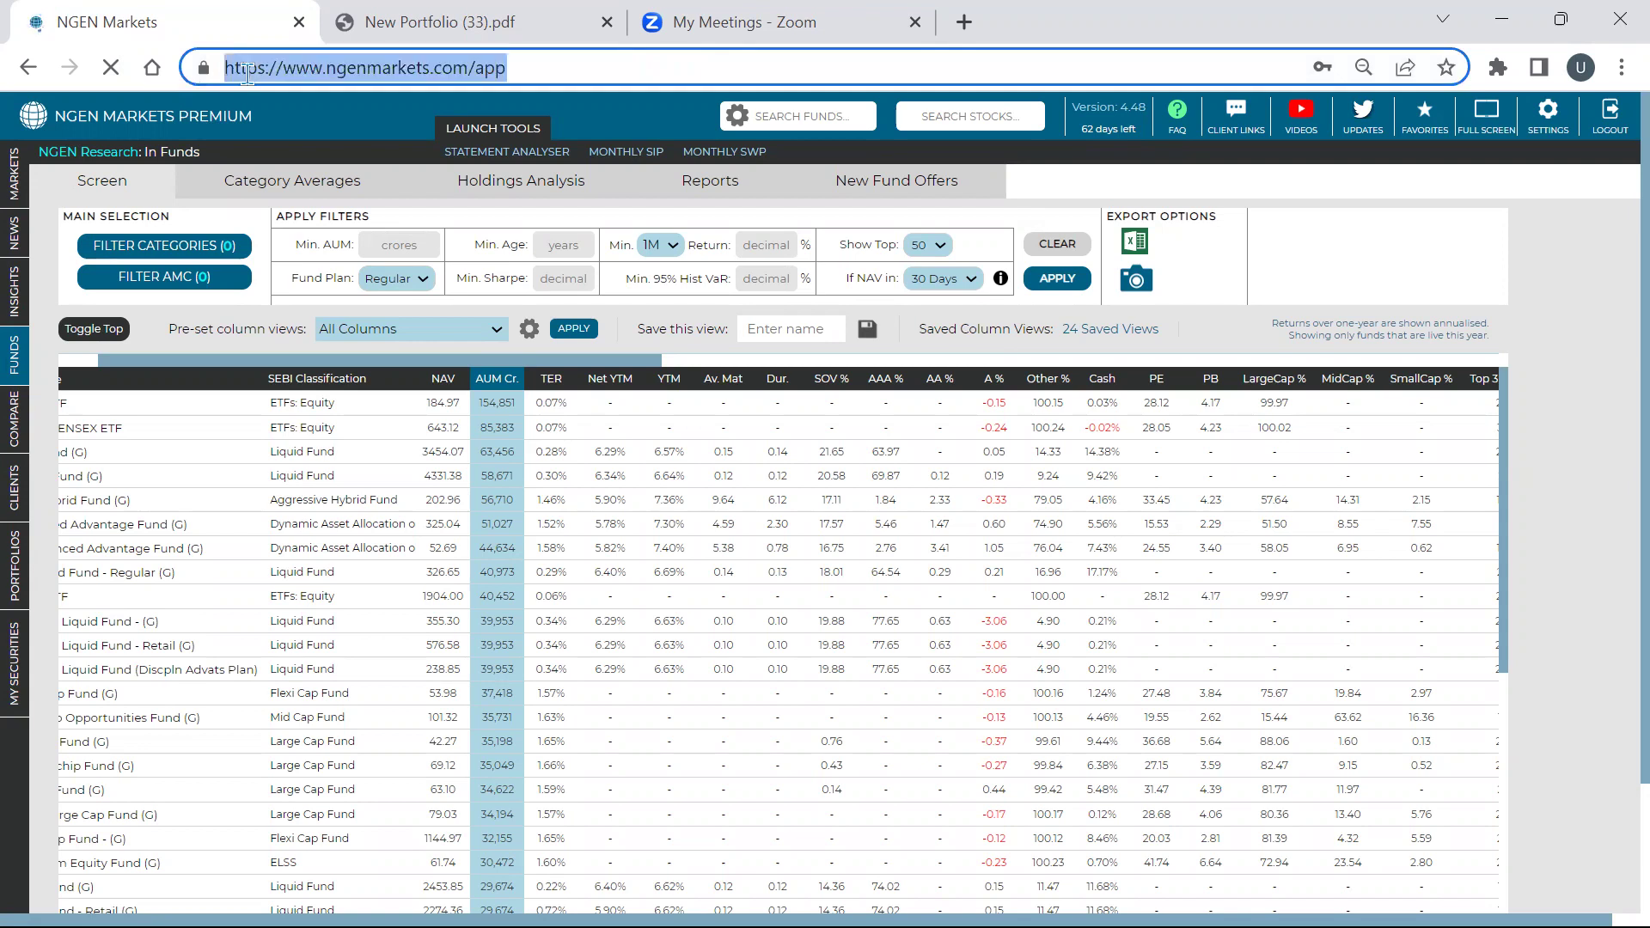
Enter the ngenmarkets.com/app address to reload the app.
type("ngn")
key("BackSpace")
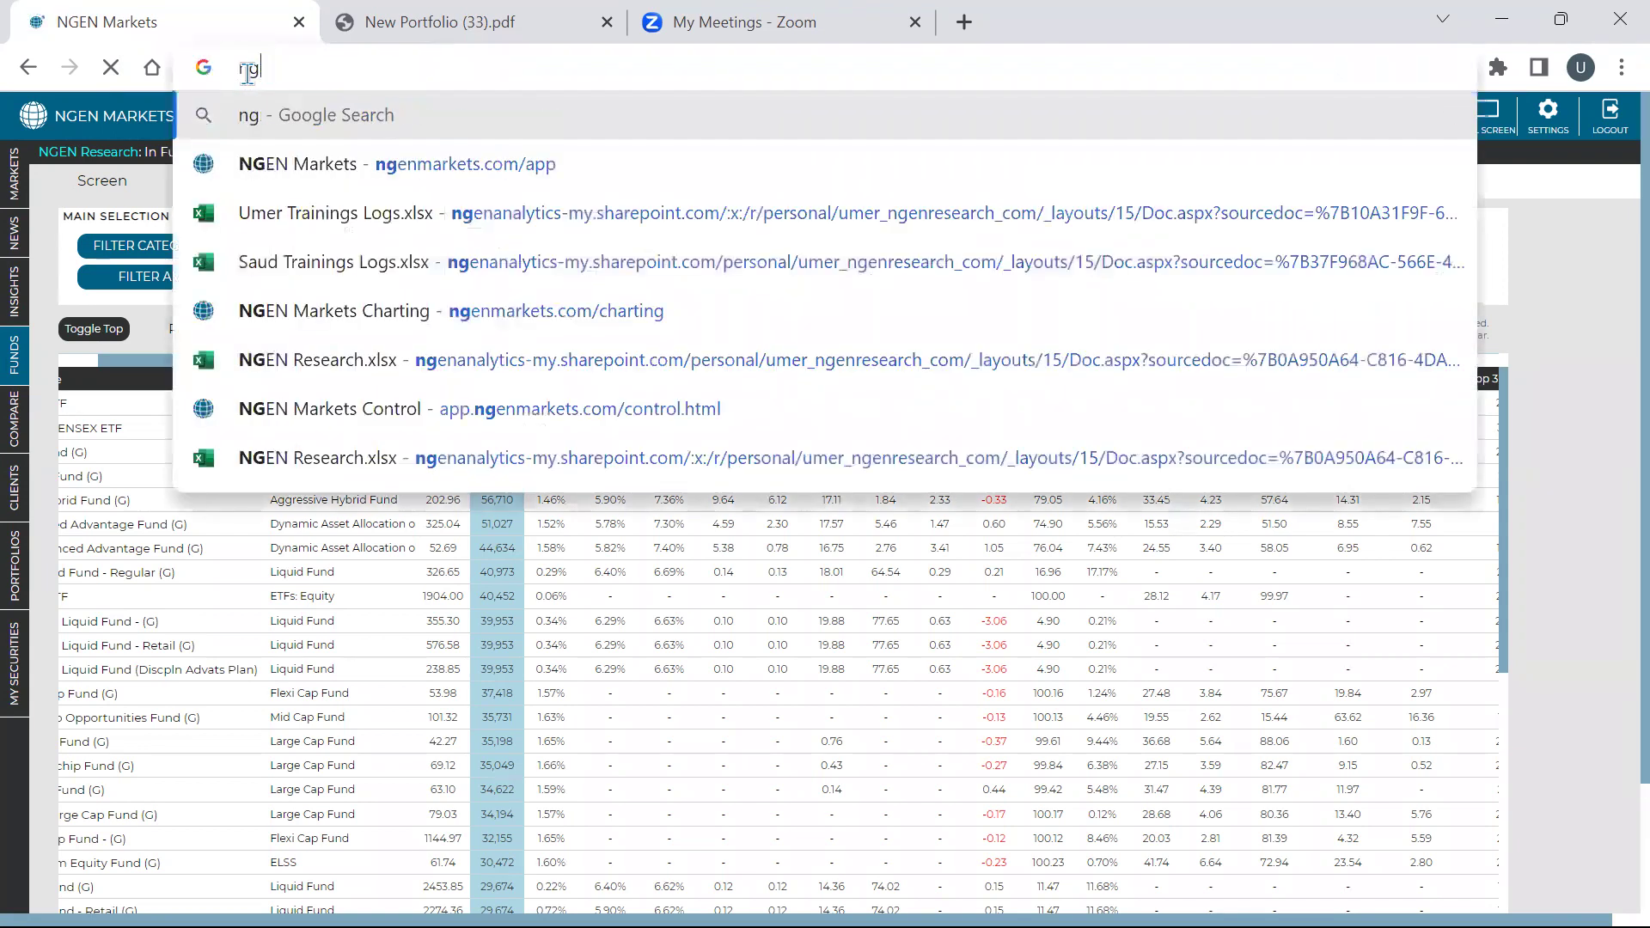
type("enmarkets.com/app")
key("Return")
Exit the unresponsive page and load ngenmarkets.com/app again.
left_click(1039, 347)
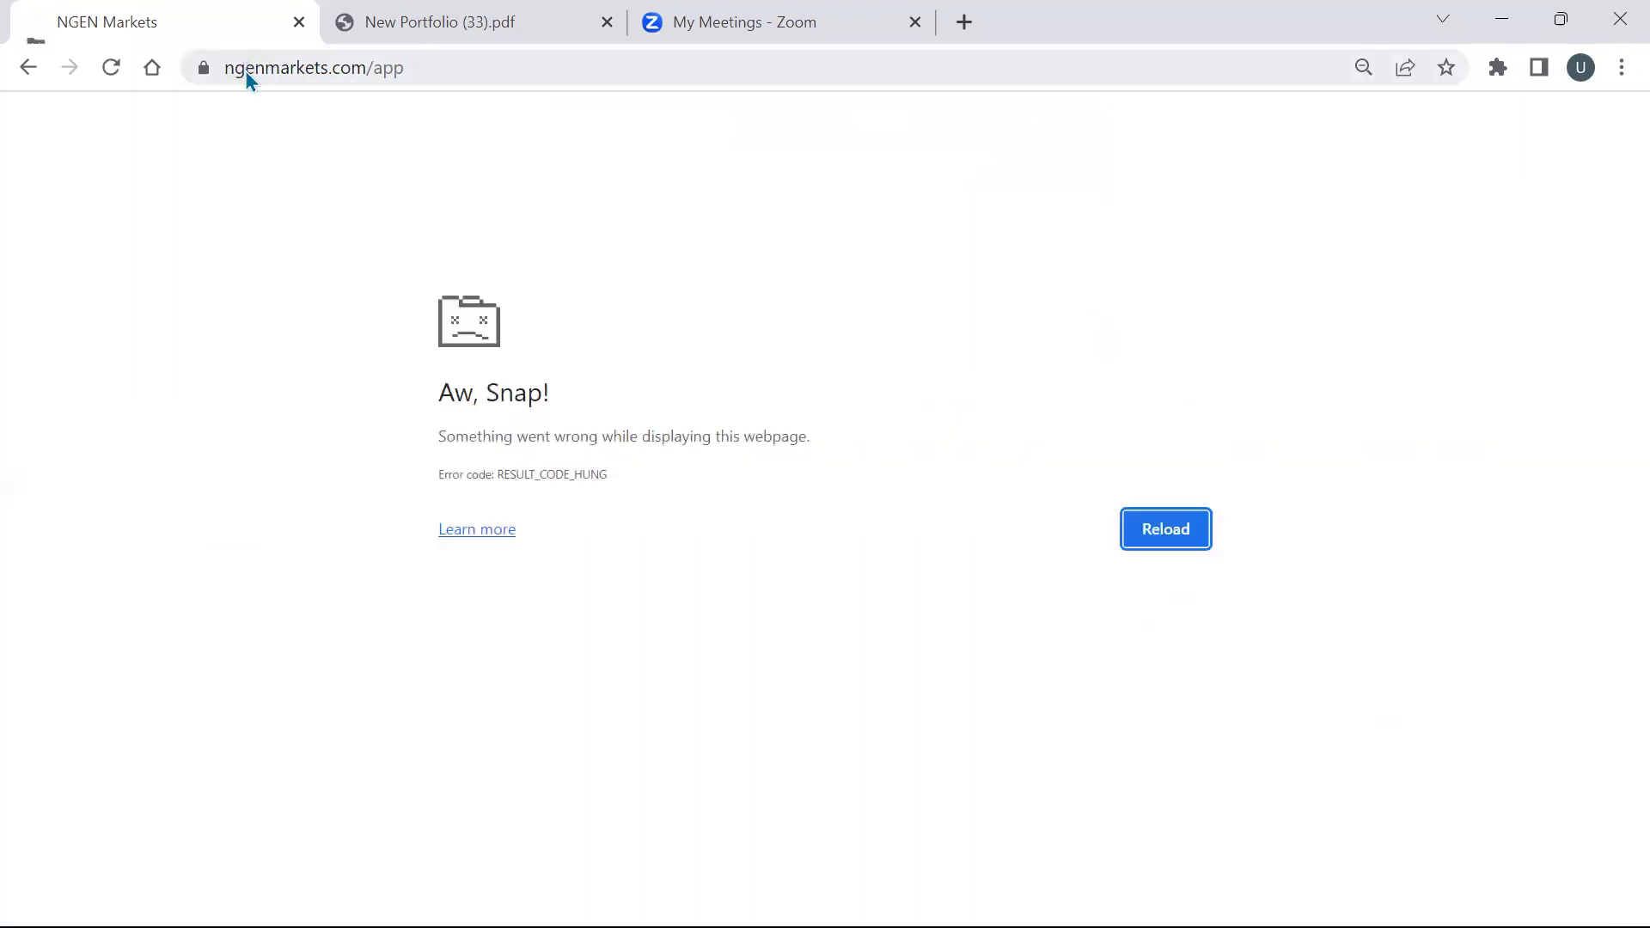
left_click(245, 71)
type("n")
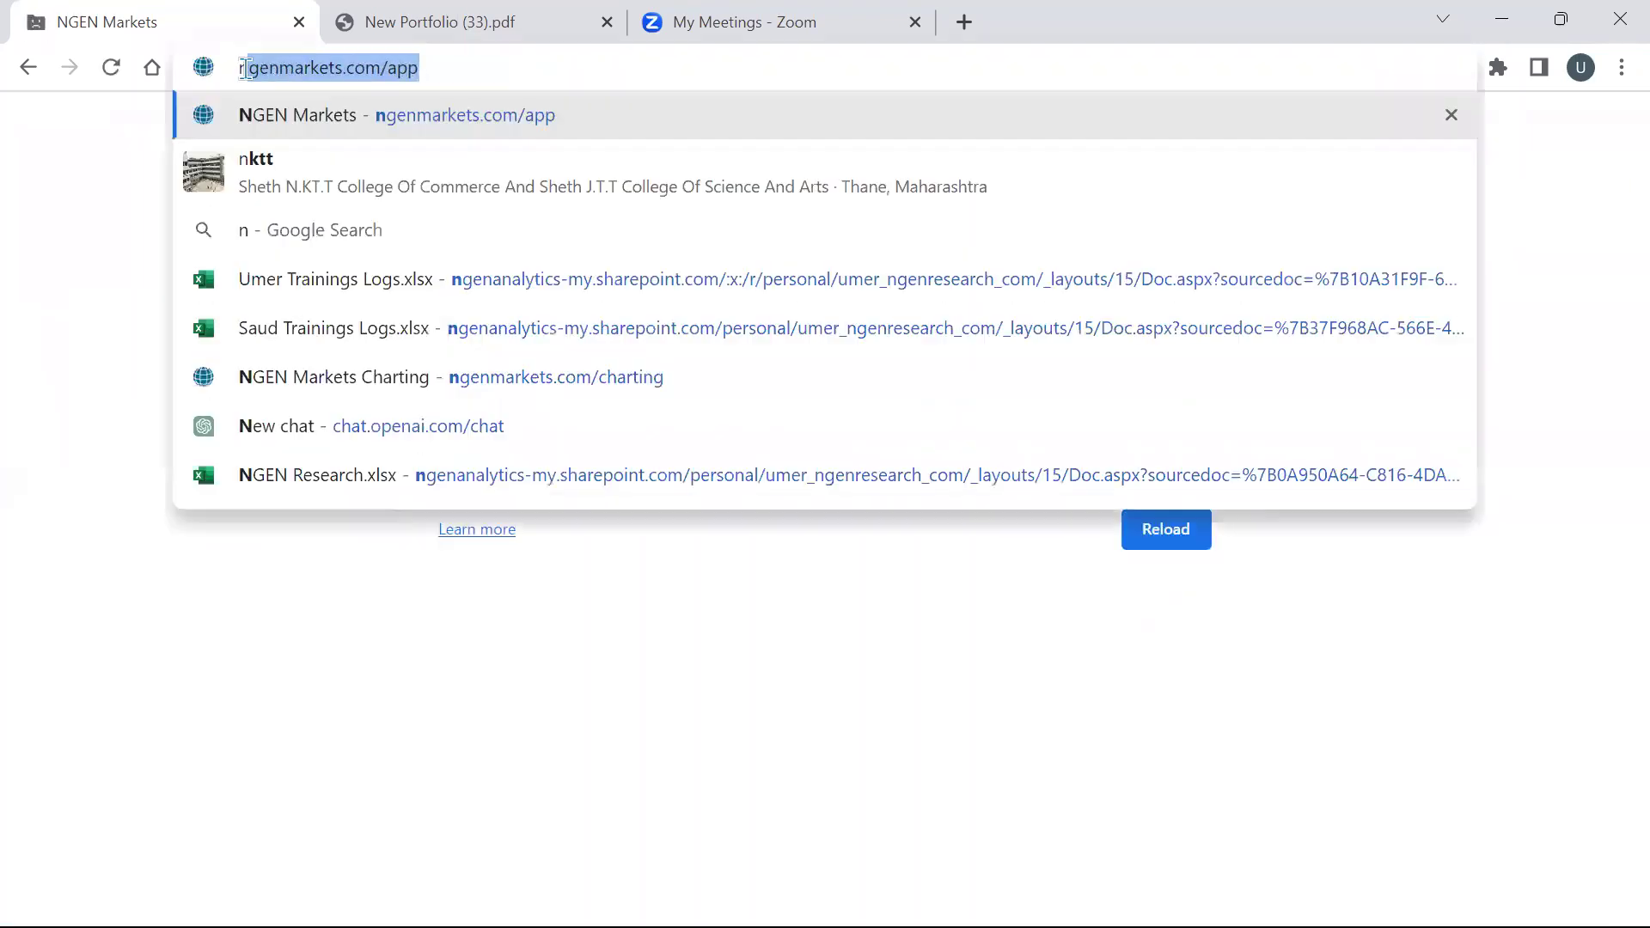
type("eg")
key("BackSpace")
key("BackSpace")
type("gen")
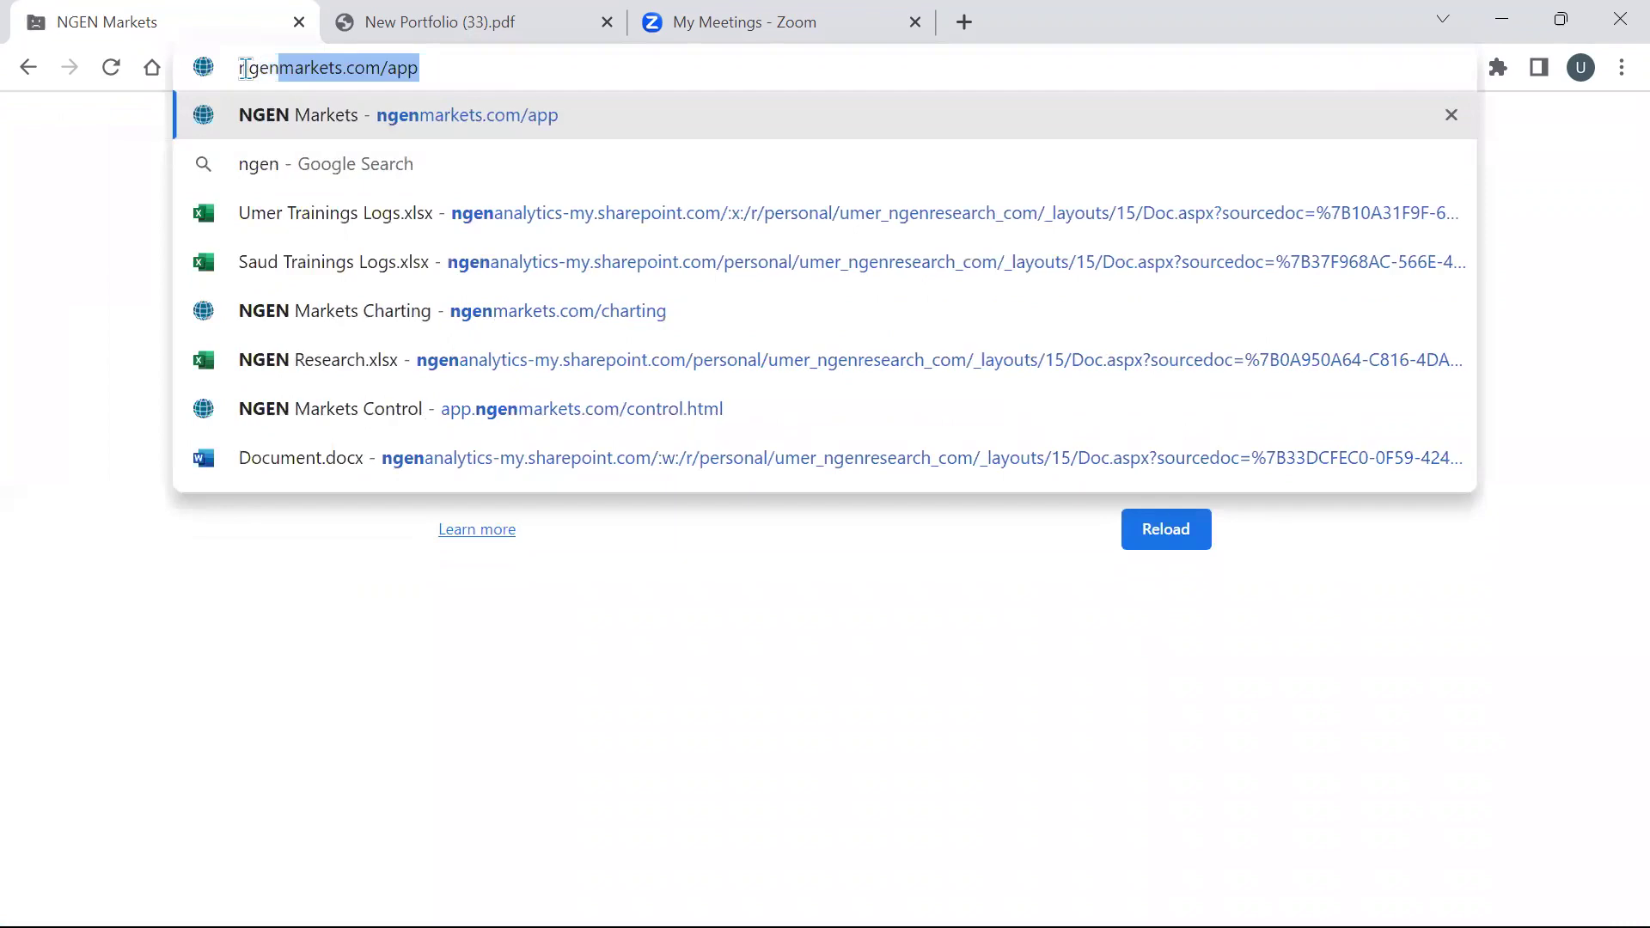
key("Return")
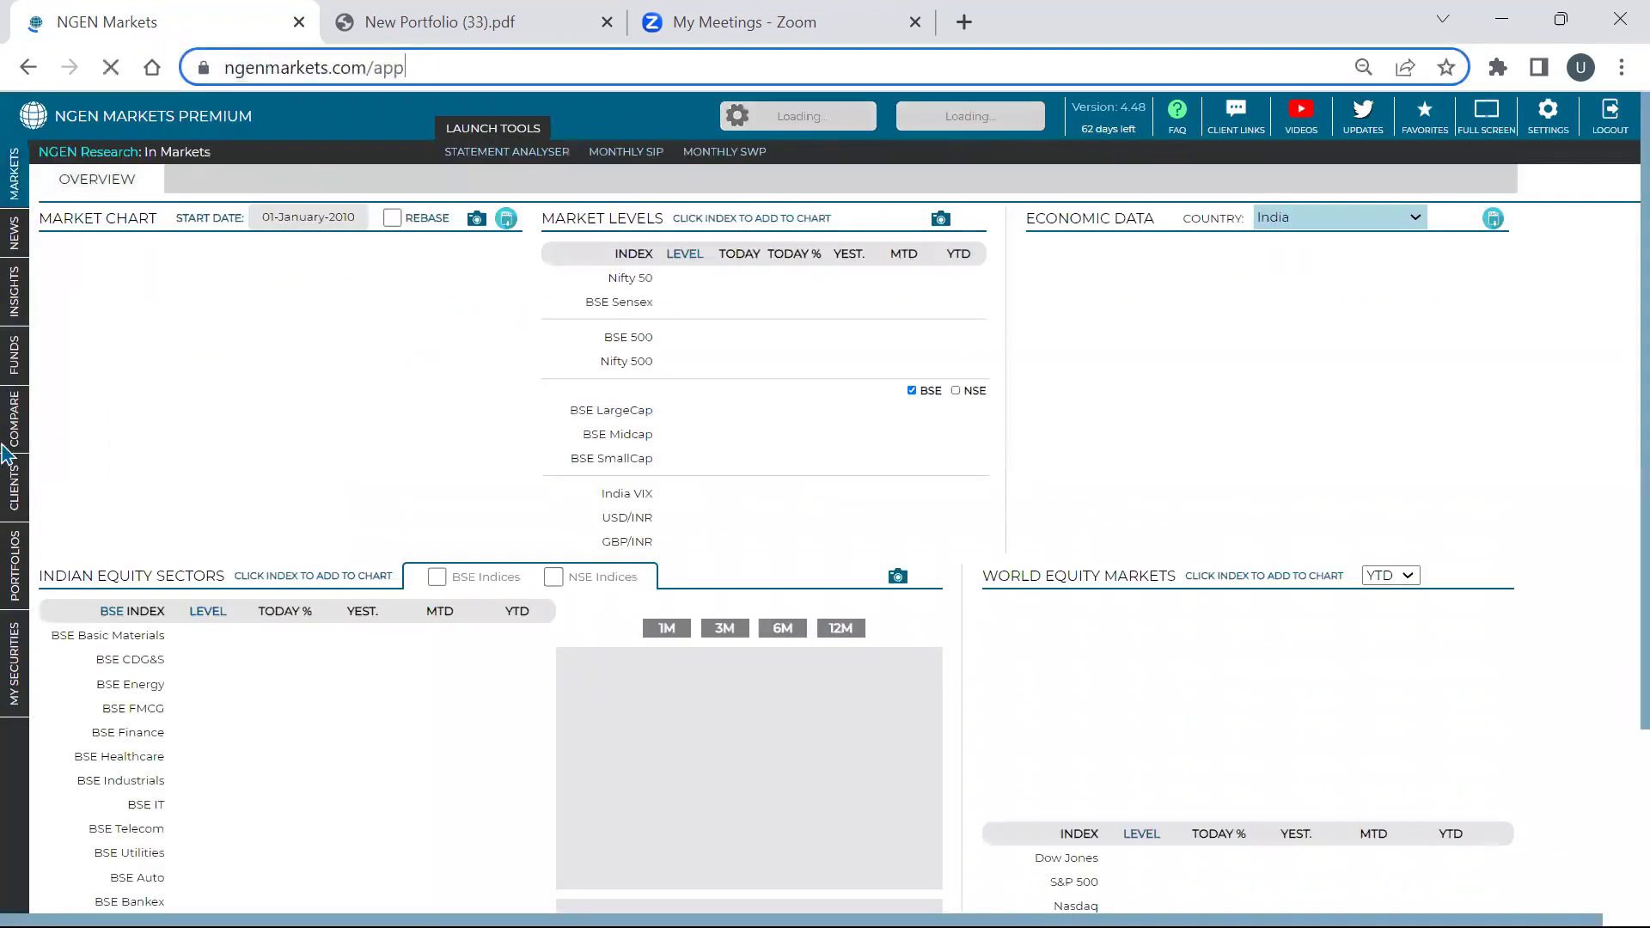
Open Clients and switch the data source to Fundexpert.
mouse_move(14, 582)
left_click(29, 531)
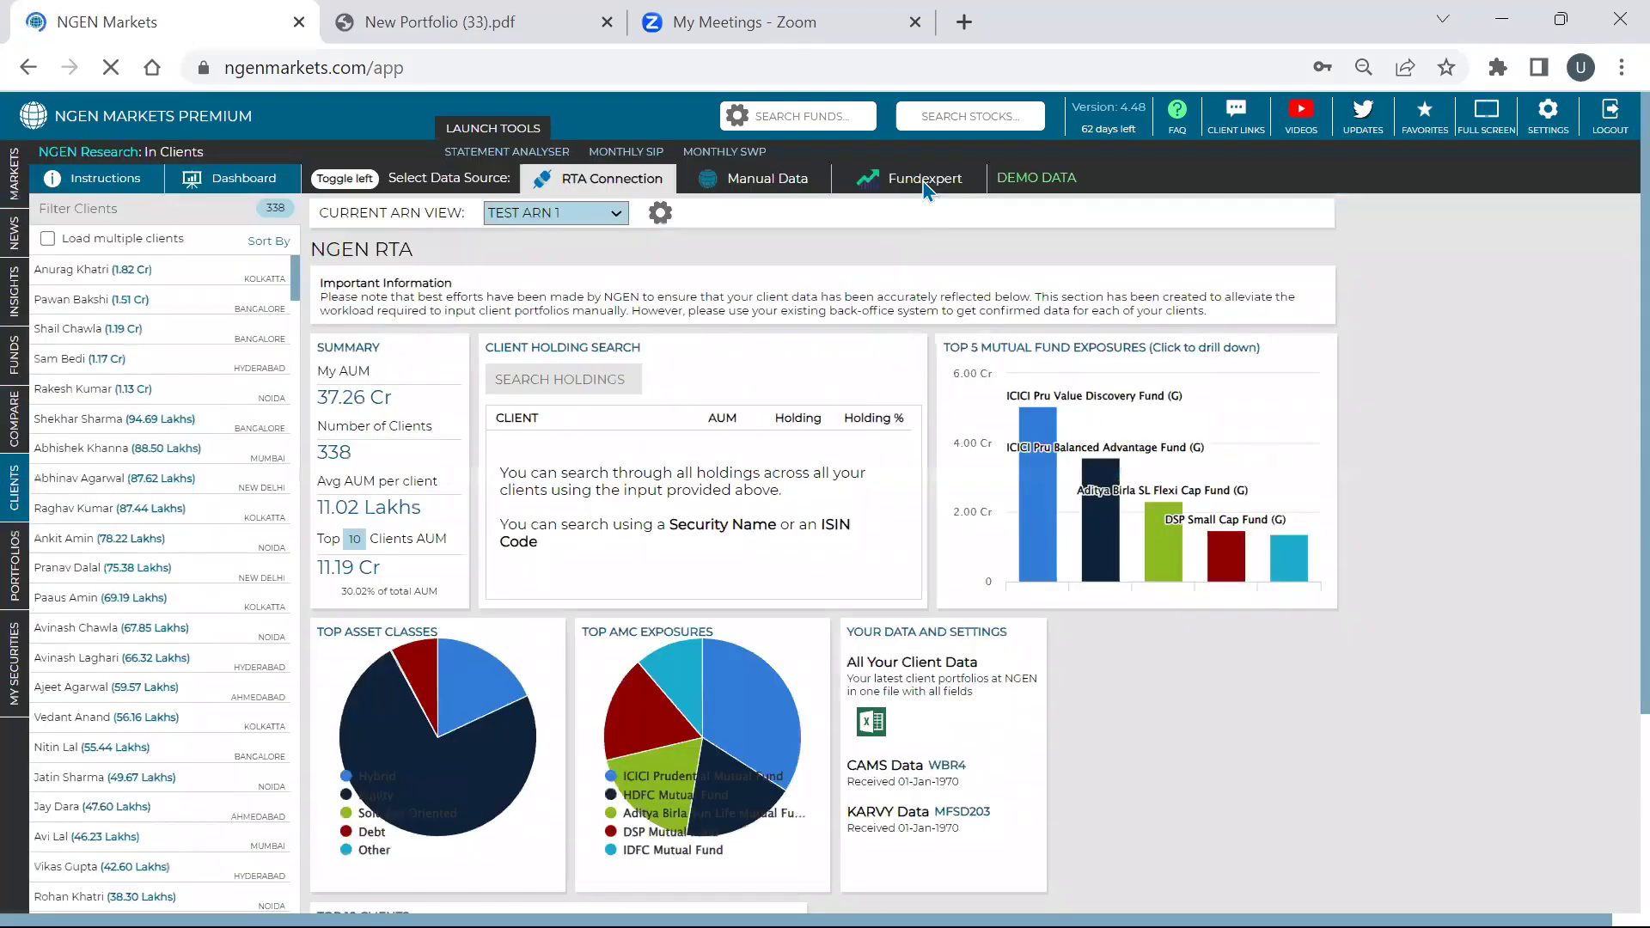
left_click(924, 180)
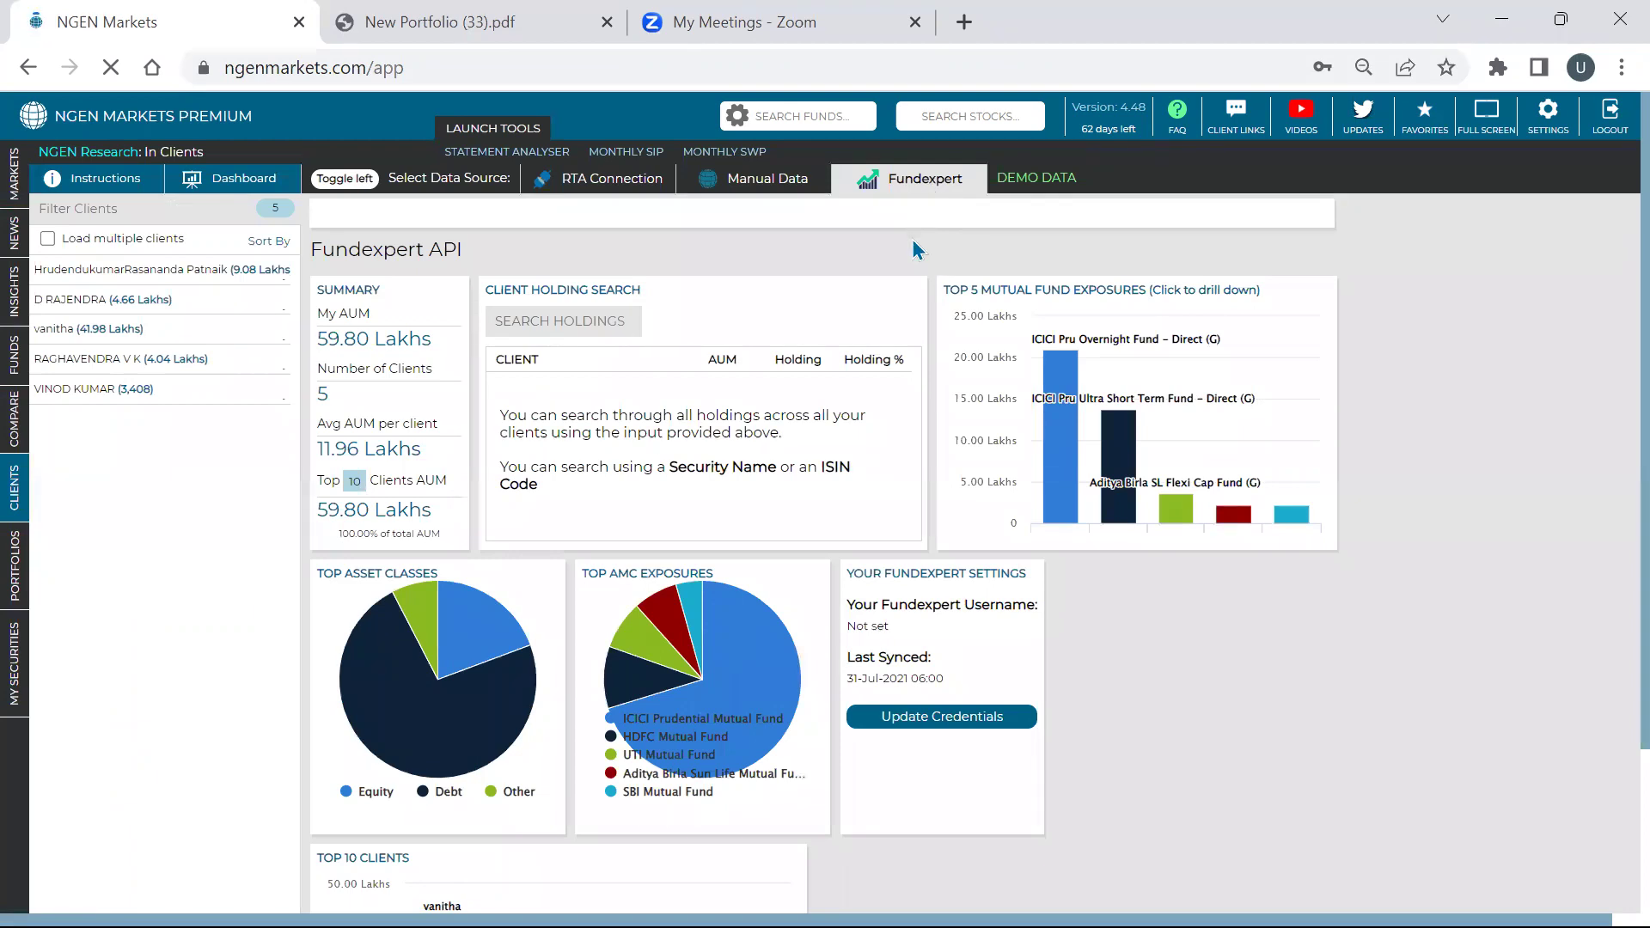
Inspect the Fundexpert asset-class, AMC and top-client chart slices (5 clients, 59.80 Lakhs AUM).
mouse_move(713, 700)
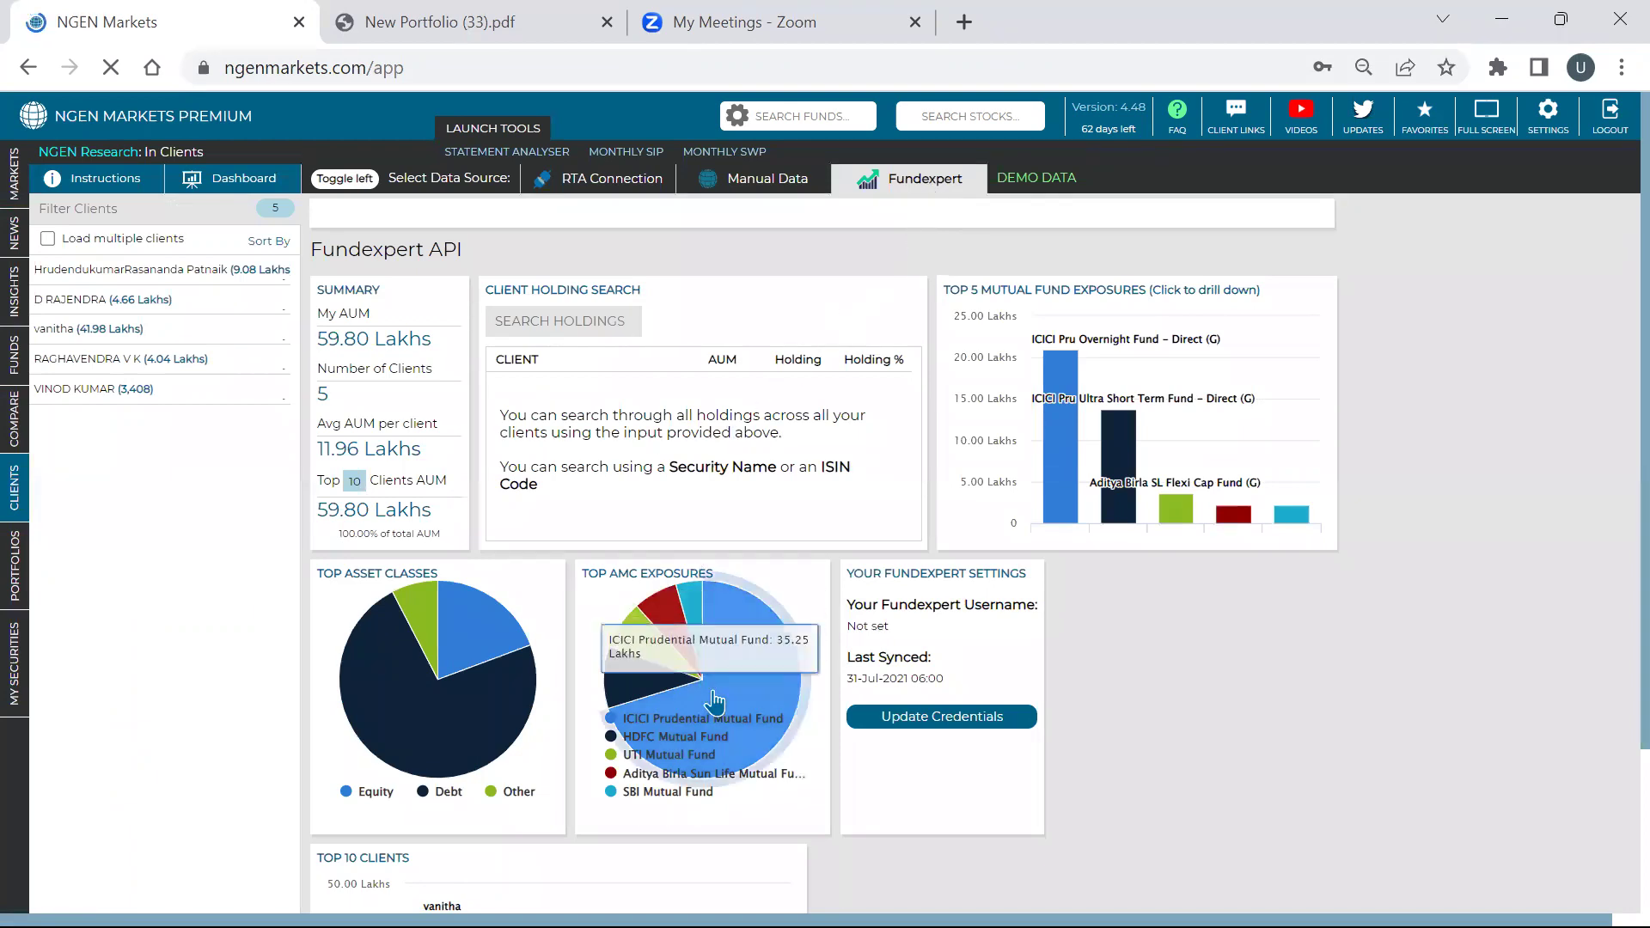
mouse_move(418, 640)
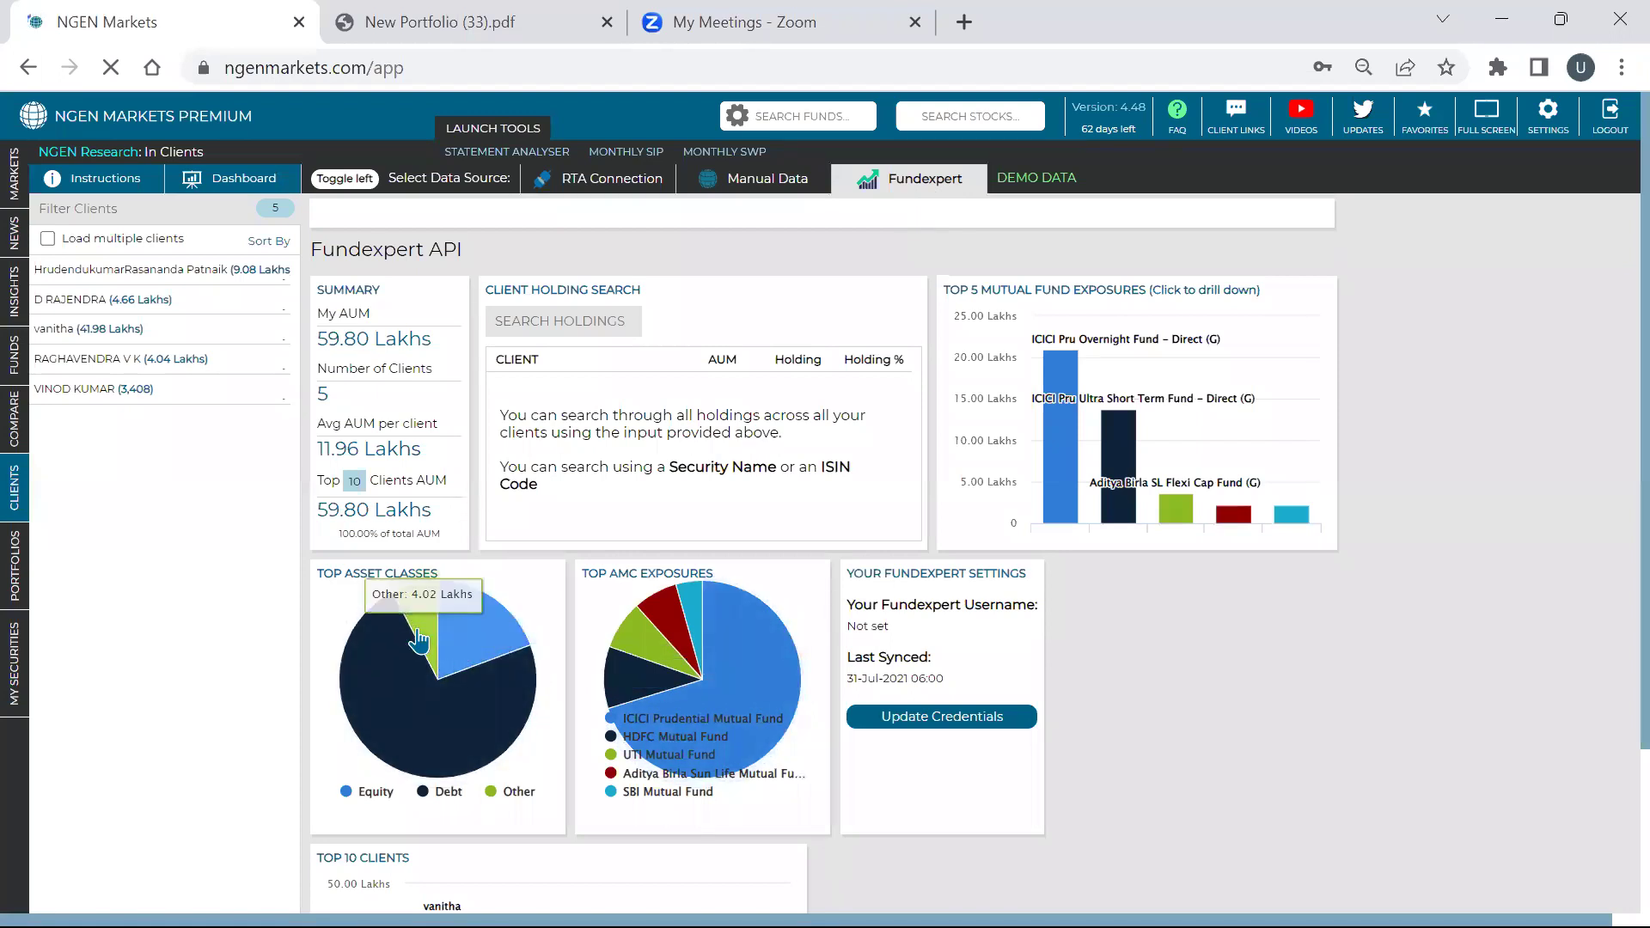
mouse_move(487, 664)
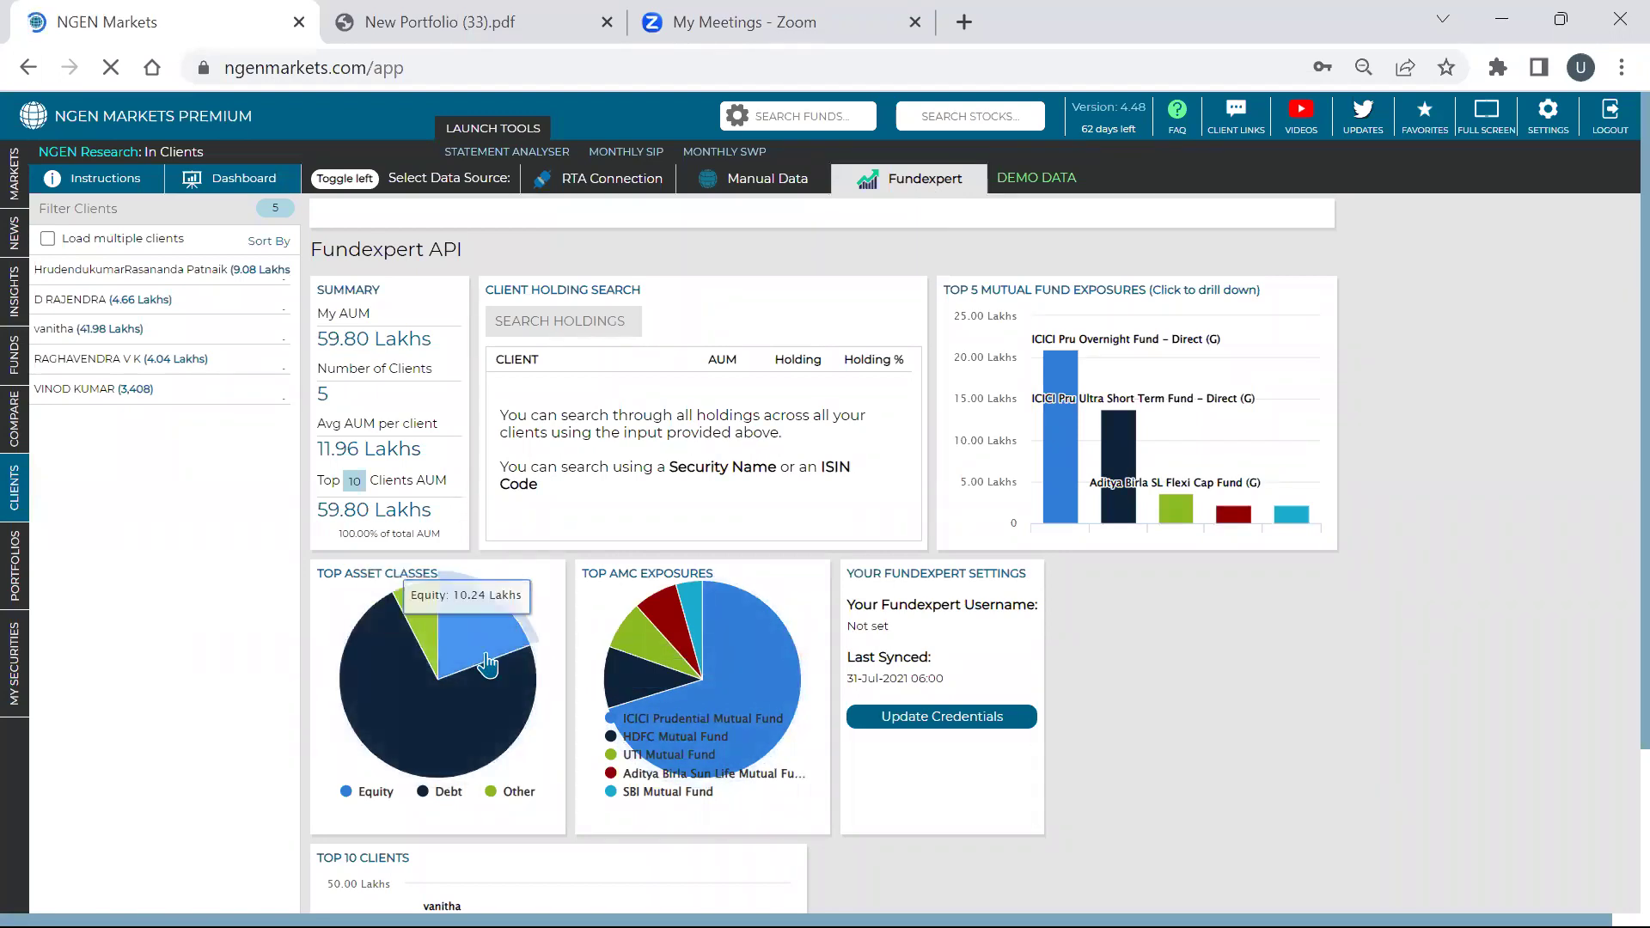
mouse_move(631, 674)
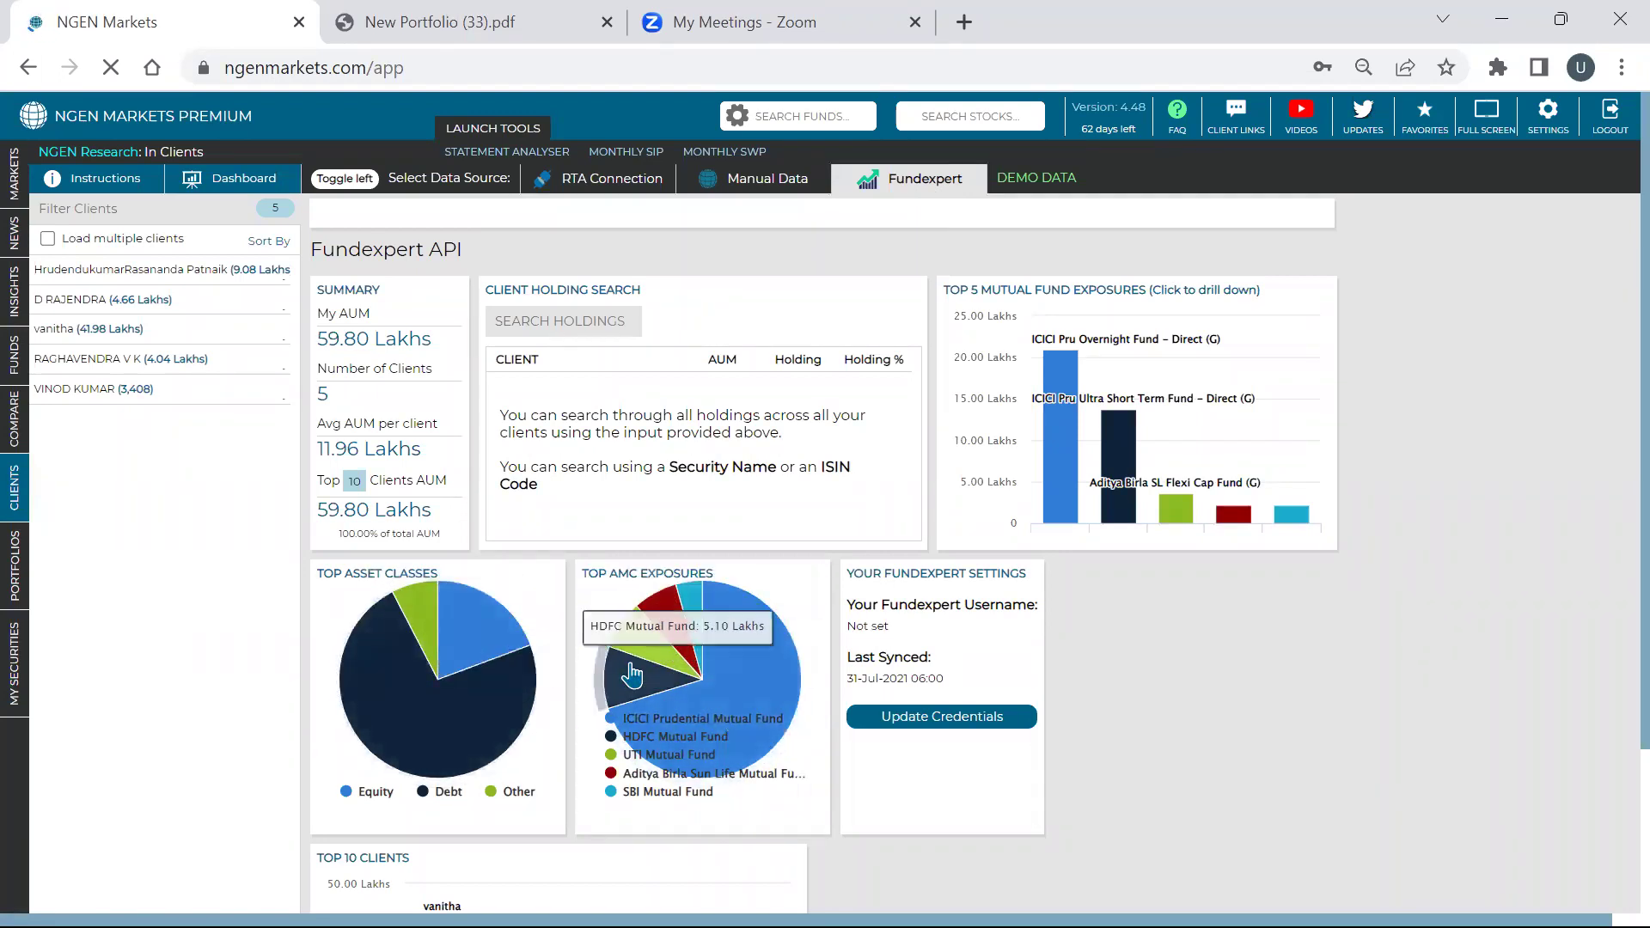
scroll(631, 675, "down", 1)
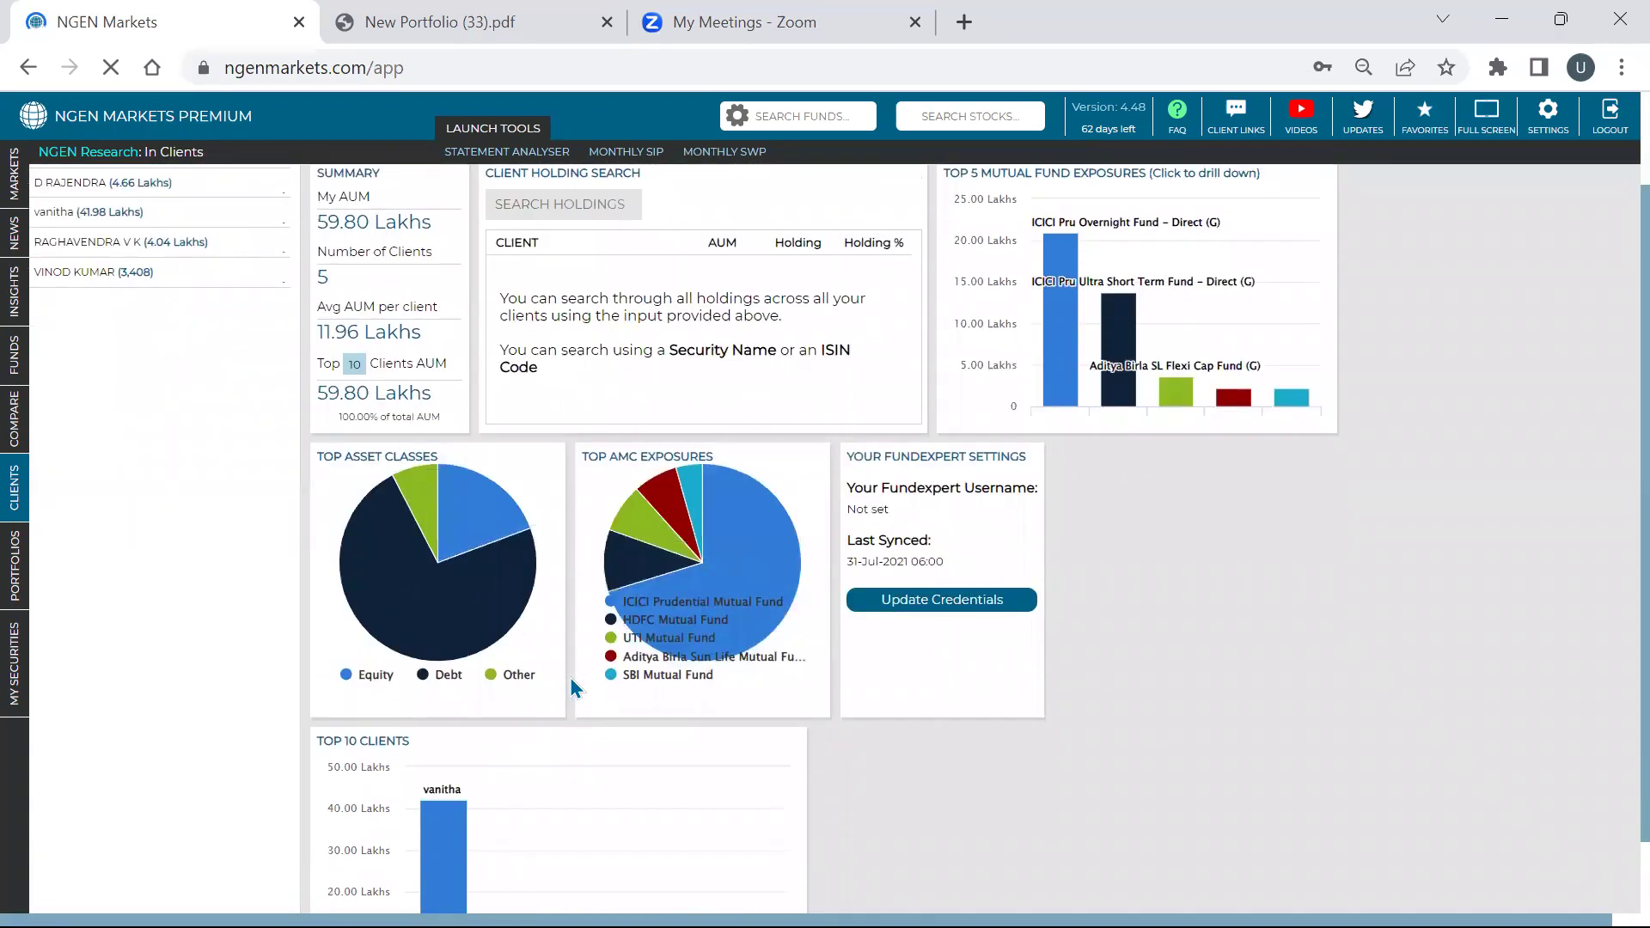
scroll(572, 679, "up", 1)
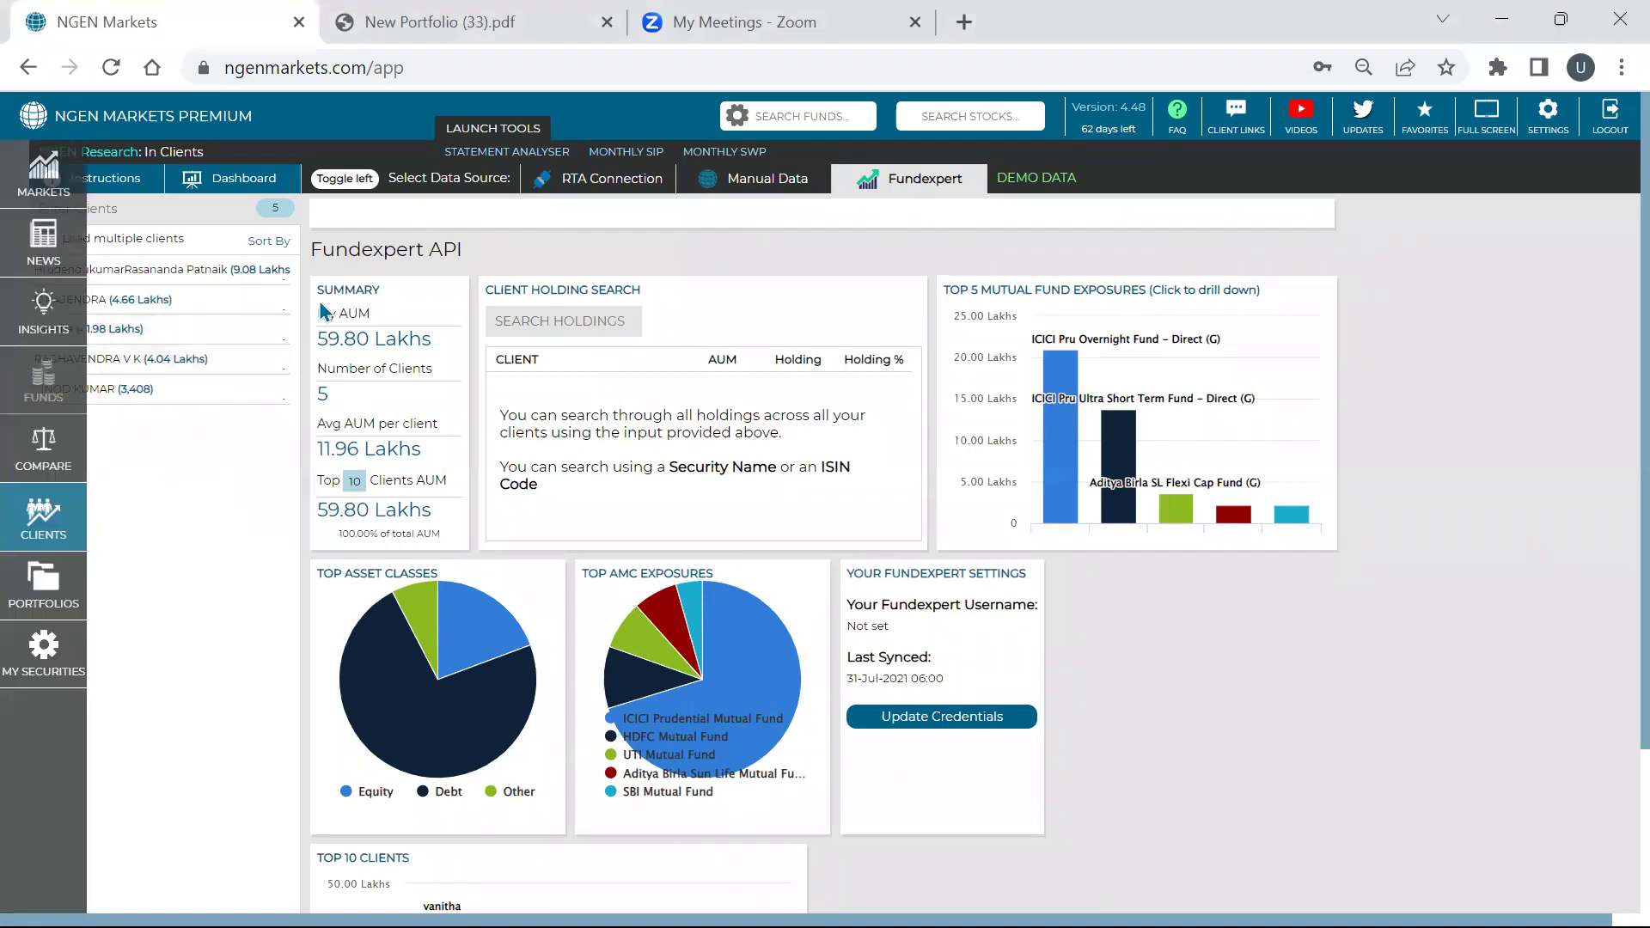
Filter the fund screener to HSBC Mutual Fund and browse its schemes, led by HSBC Liquid Fund.
left_click(173, 250)
left_click(168, 247)
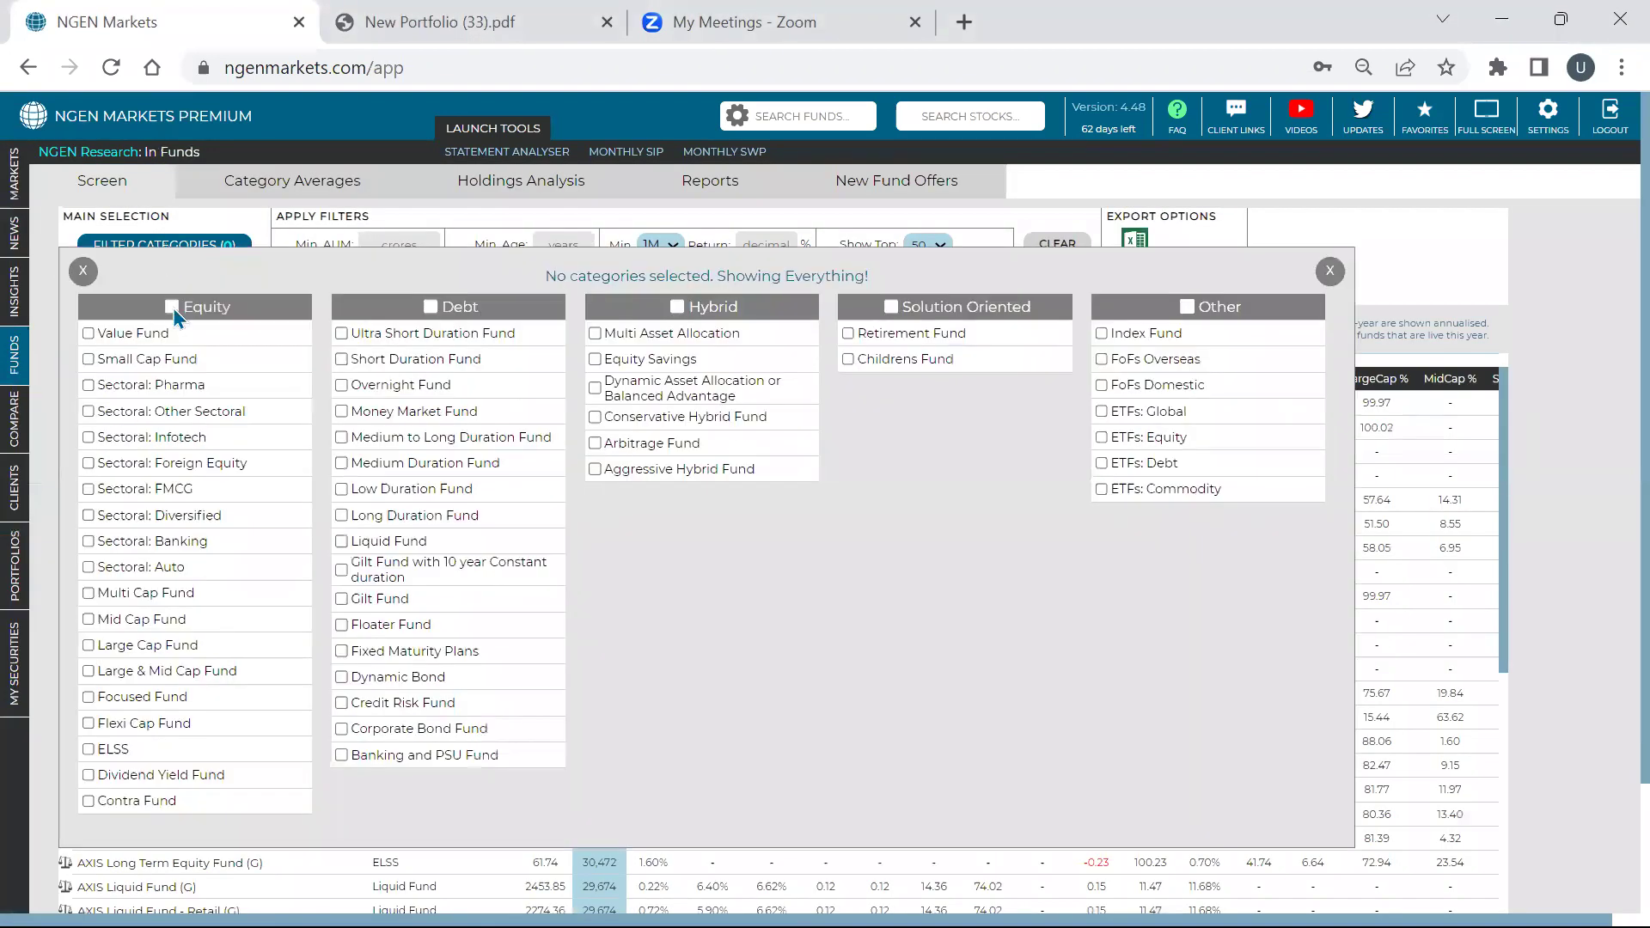
left_click(1330, 270)
left_click(114, 277)
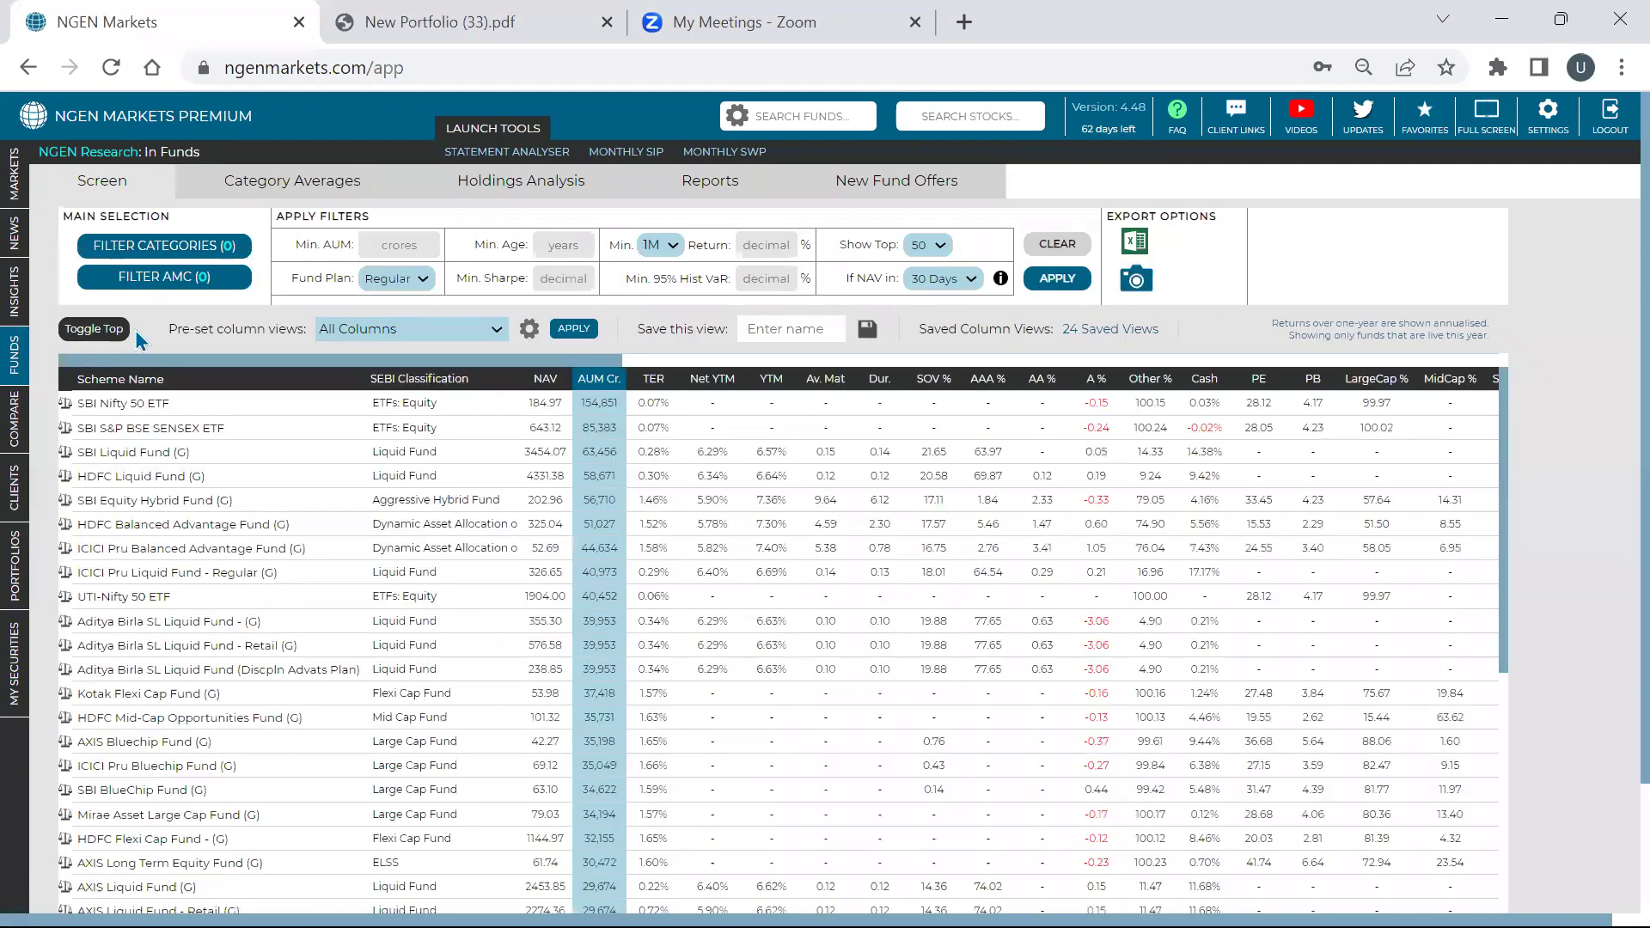
left_click(492, 452)
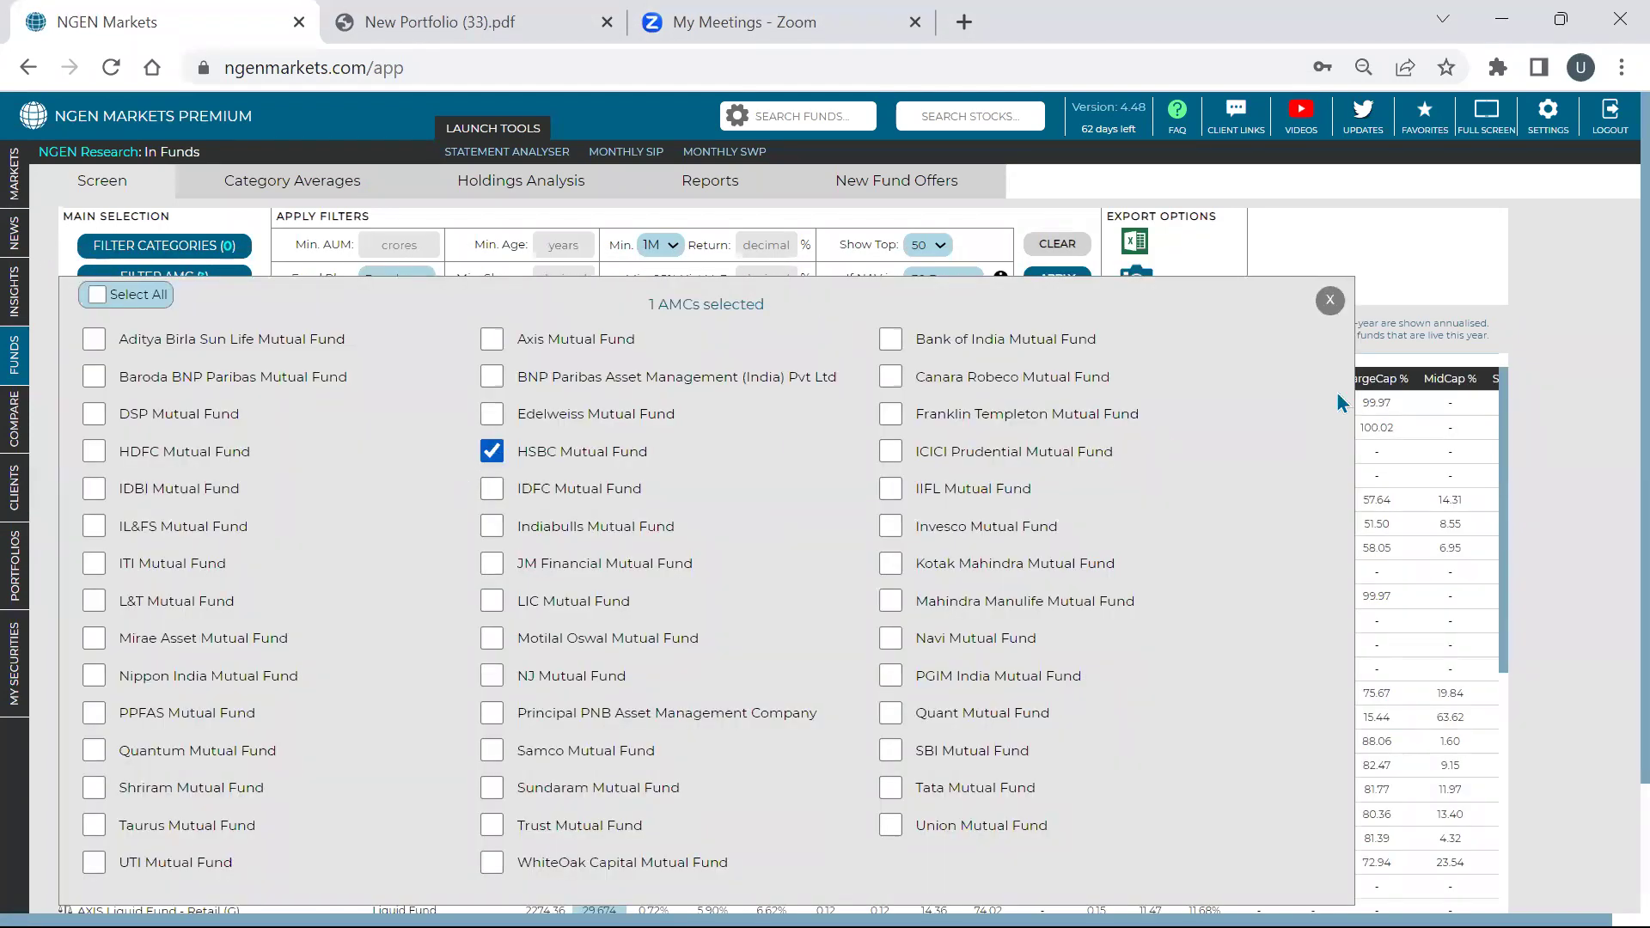
left_click(1329, 299)
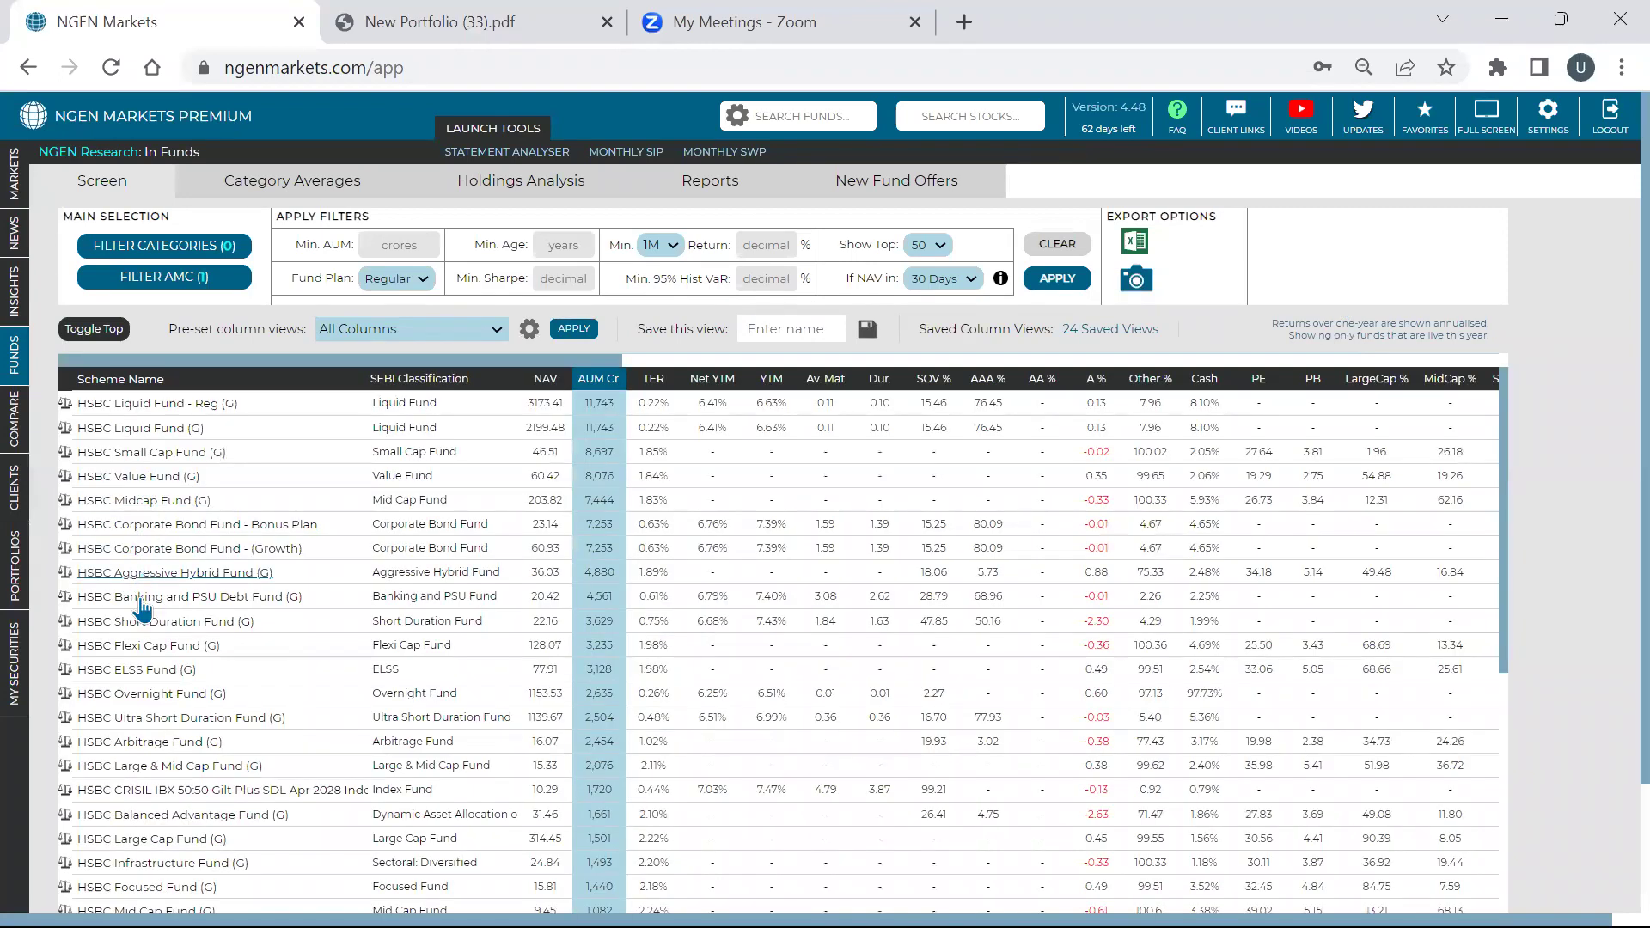
scroll(150, 585, "down", 1)
scroll(154, 518, "down", 1)
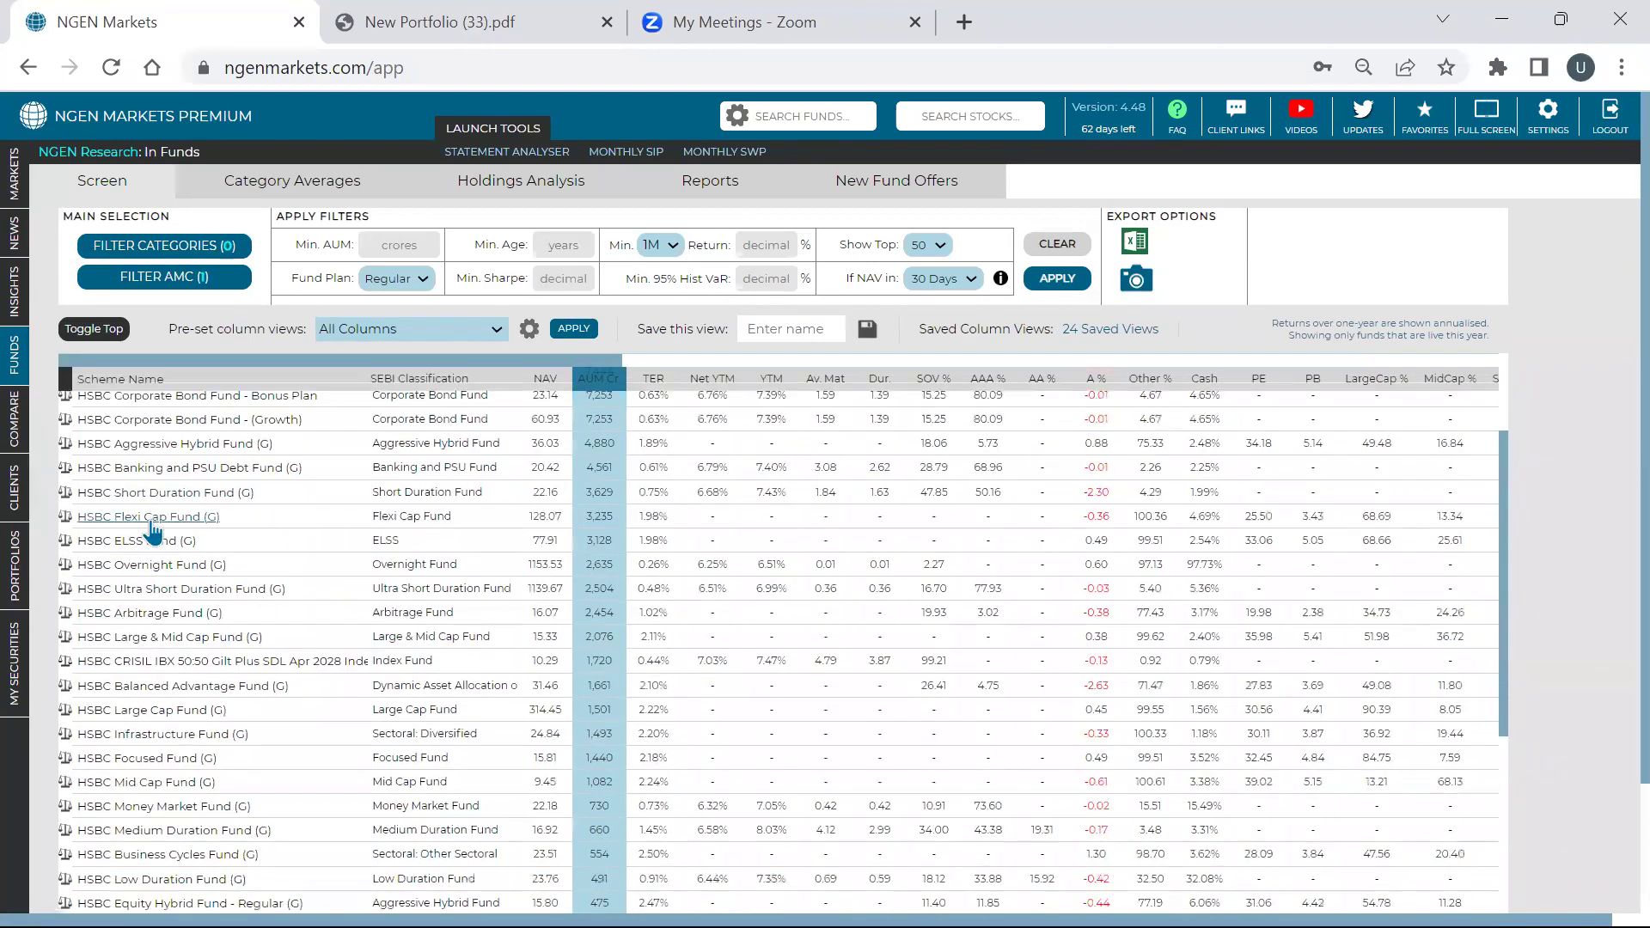
Review the HSBC Flexi Cap Fund (G) performance page, then return to the HSBC-filtered screener.
left_click(151, 518)
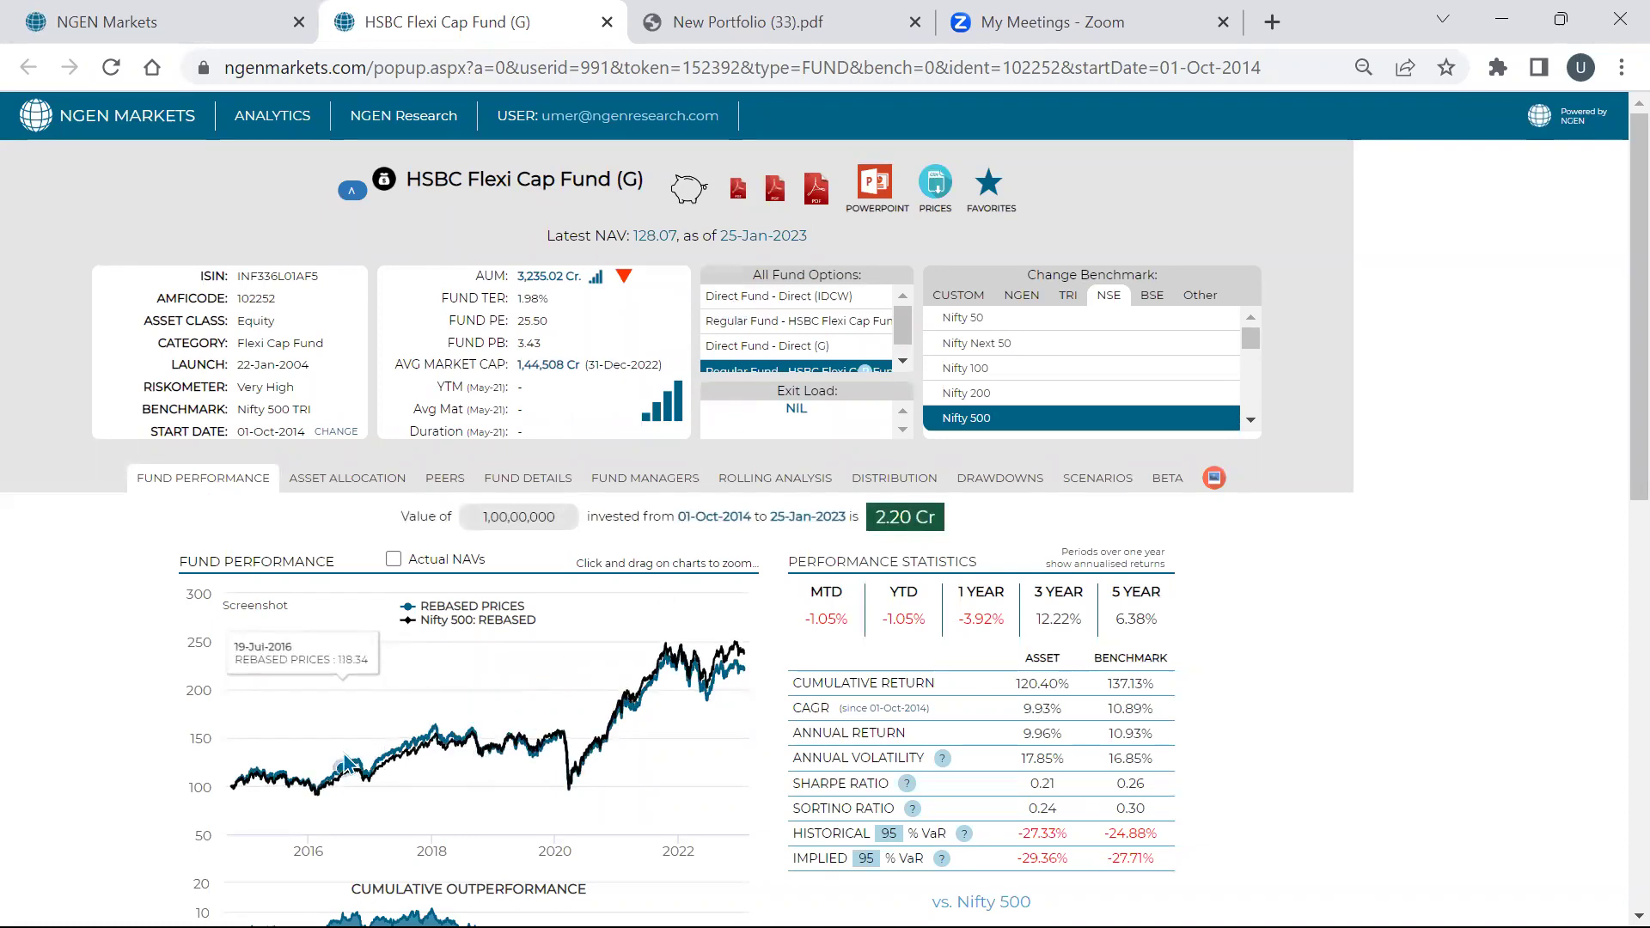
scroll(346, 761, "down", 1)
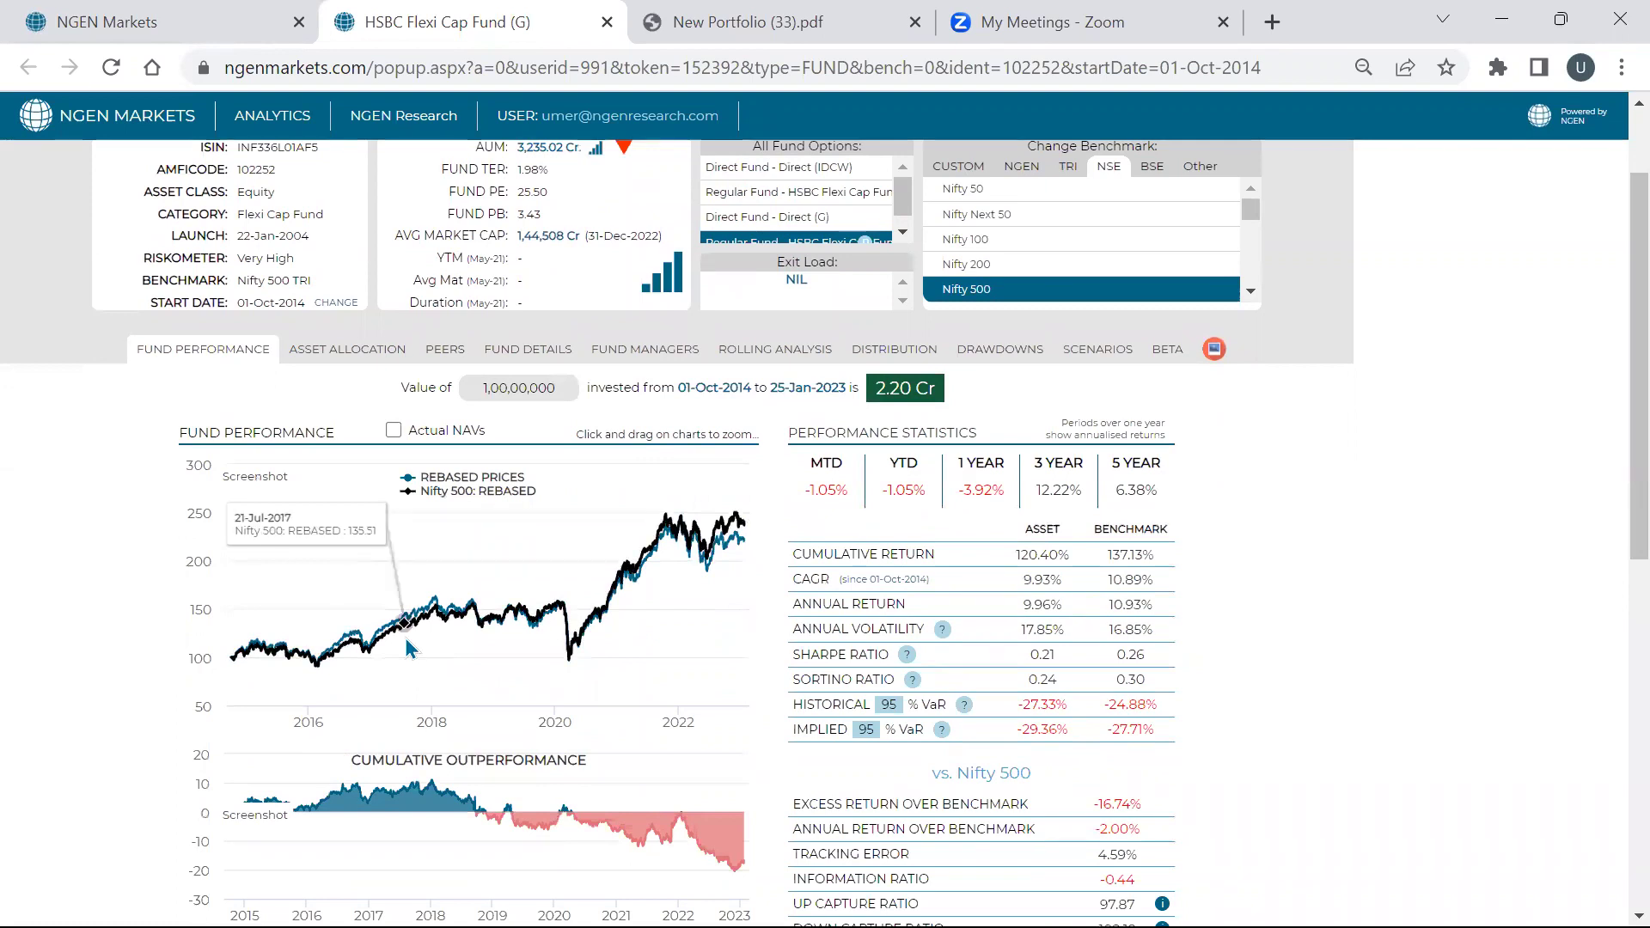
scroll(407, 644, "up", 1)
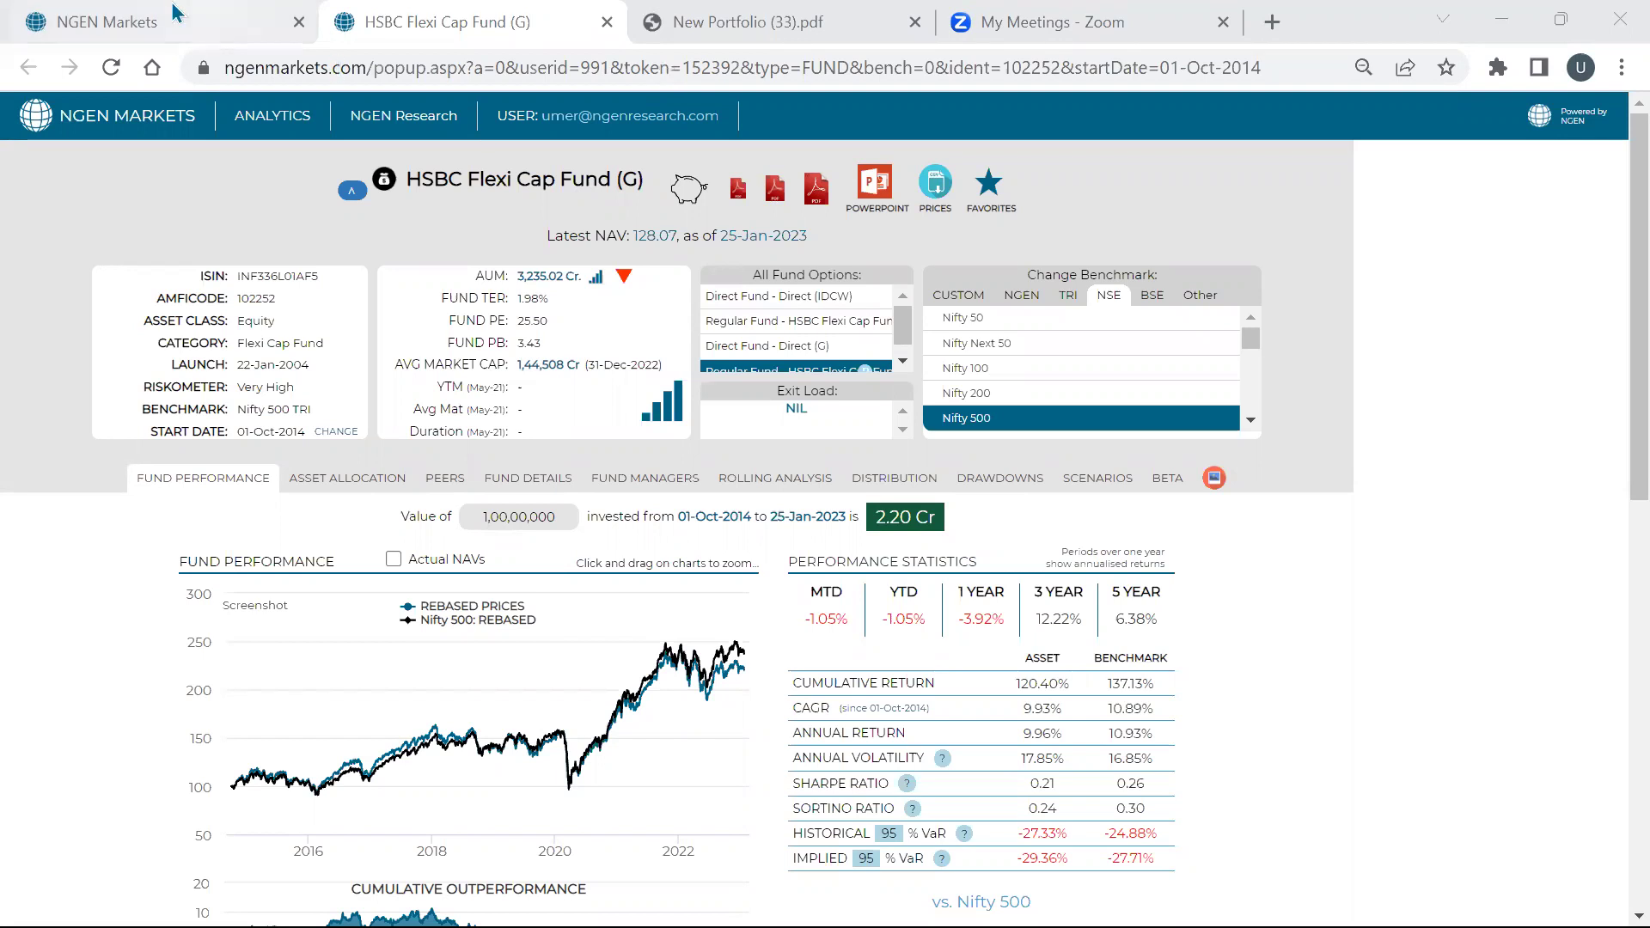
key("ctrl+shift+Tab")
Launch the Statement Analyser from Launch Tools, view its upload form, then return to the screener.
left_click(513, 152)
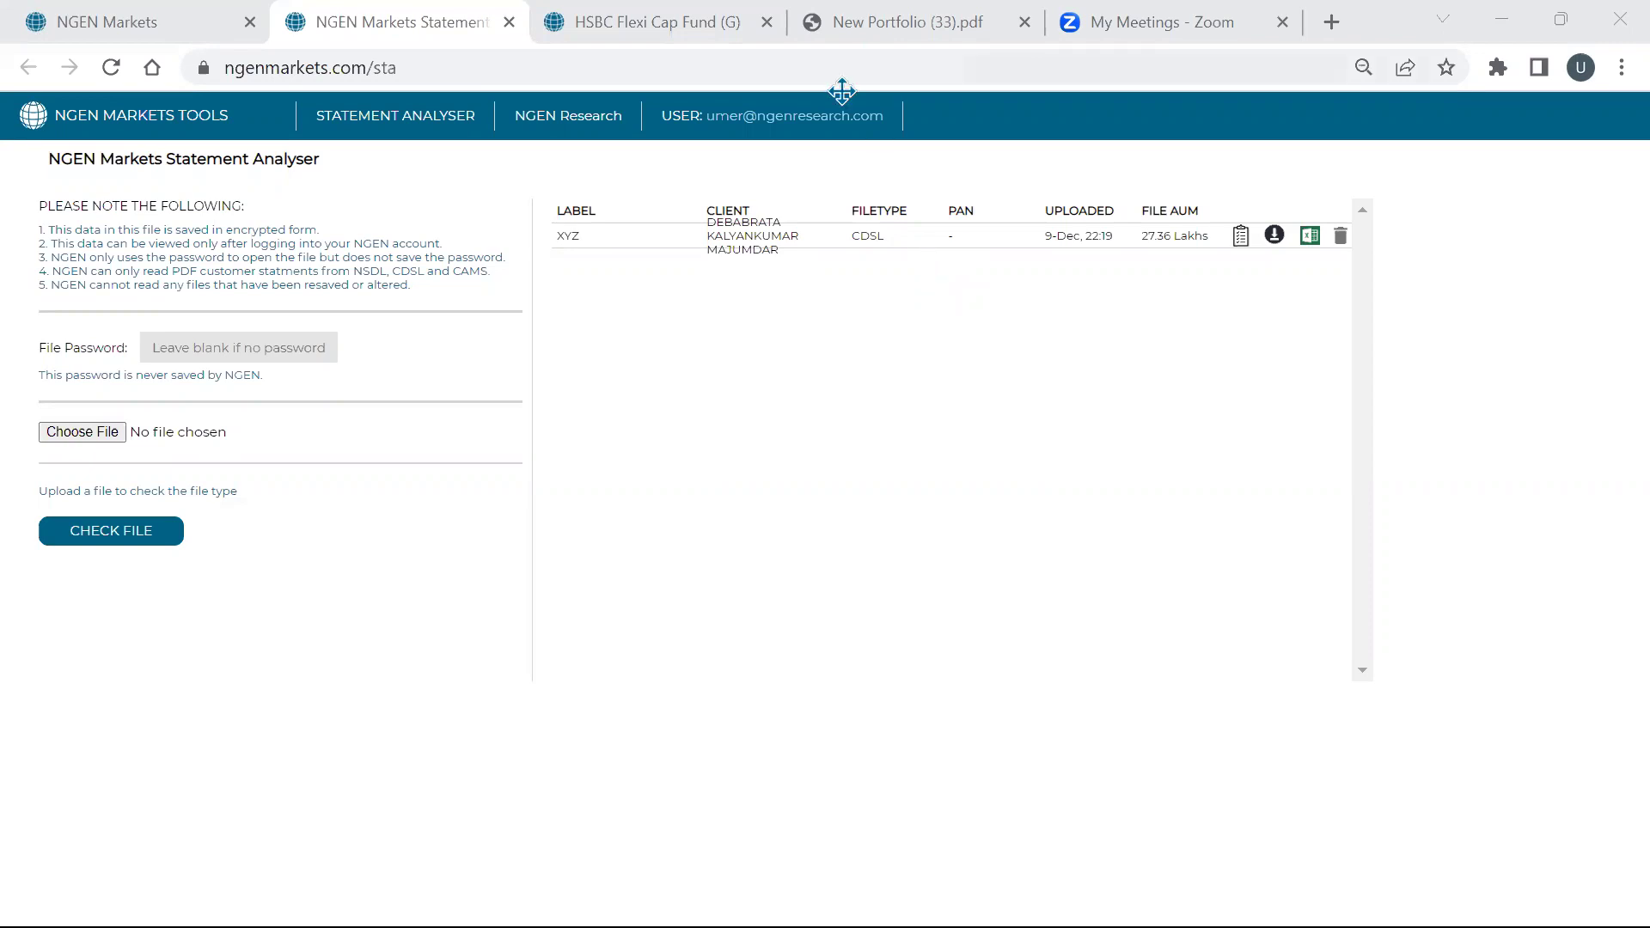
left_click(86, 12)
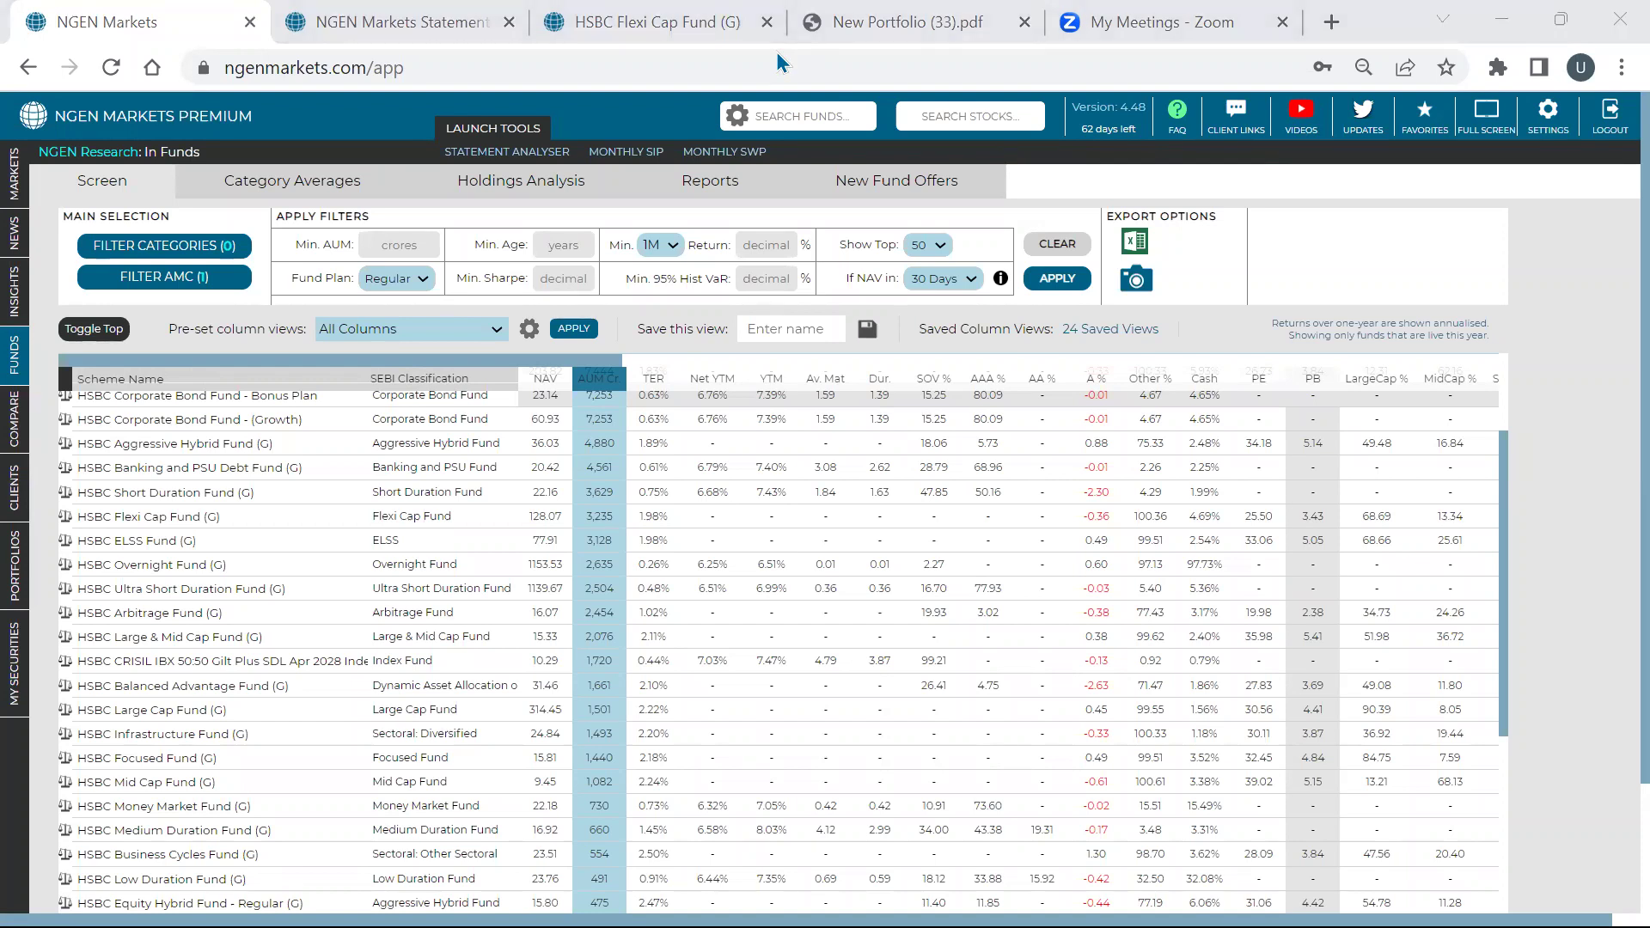
Browse the NGEN MARKETS YouTube channel's webinars and shorts, then return to the screener.
left_click(1302, 116)
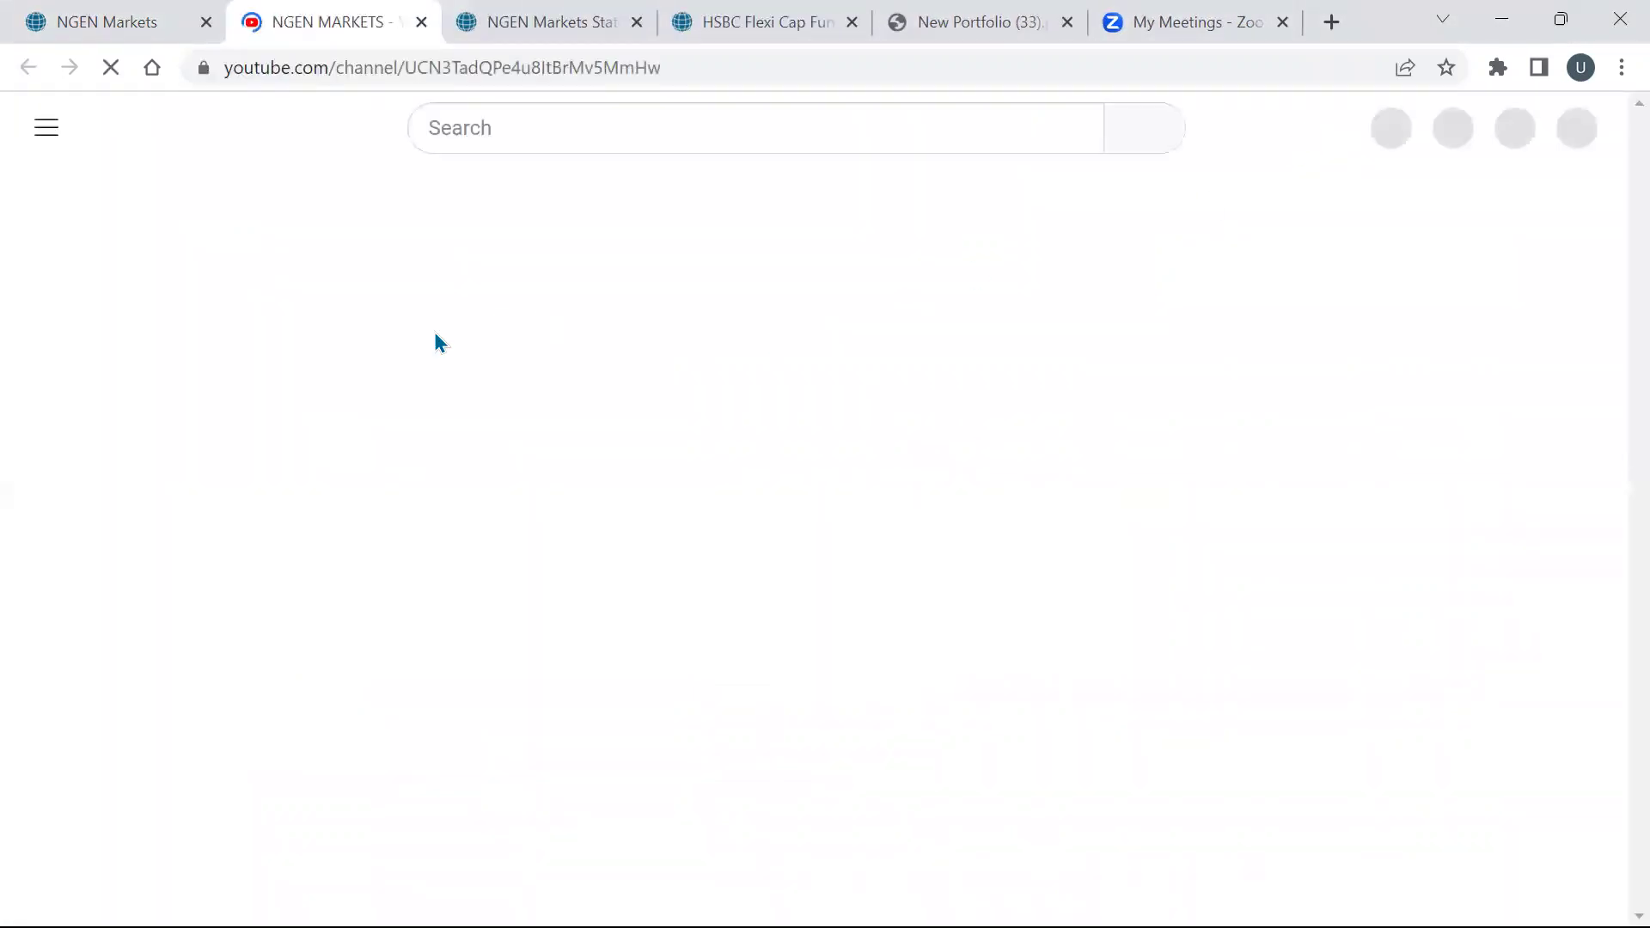
scroll(311, 600, "down", 3)
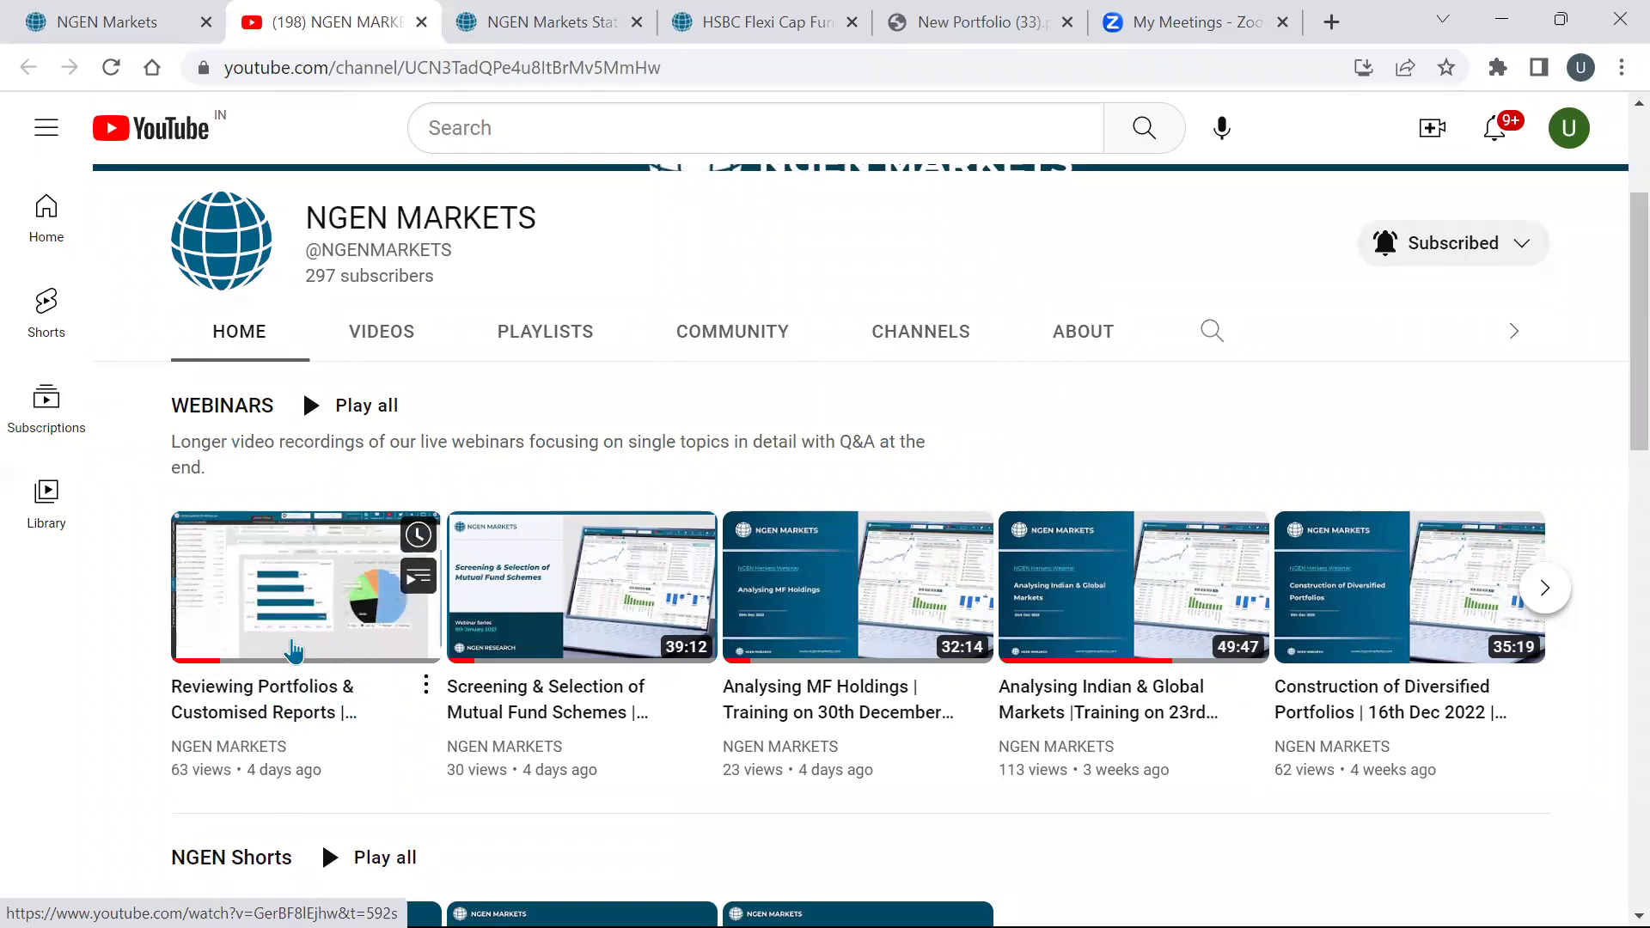
scroll(446, 611, "down", 1)
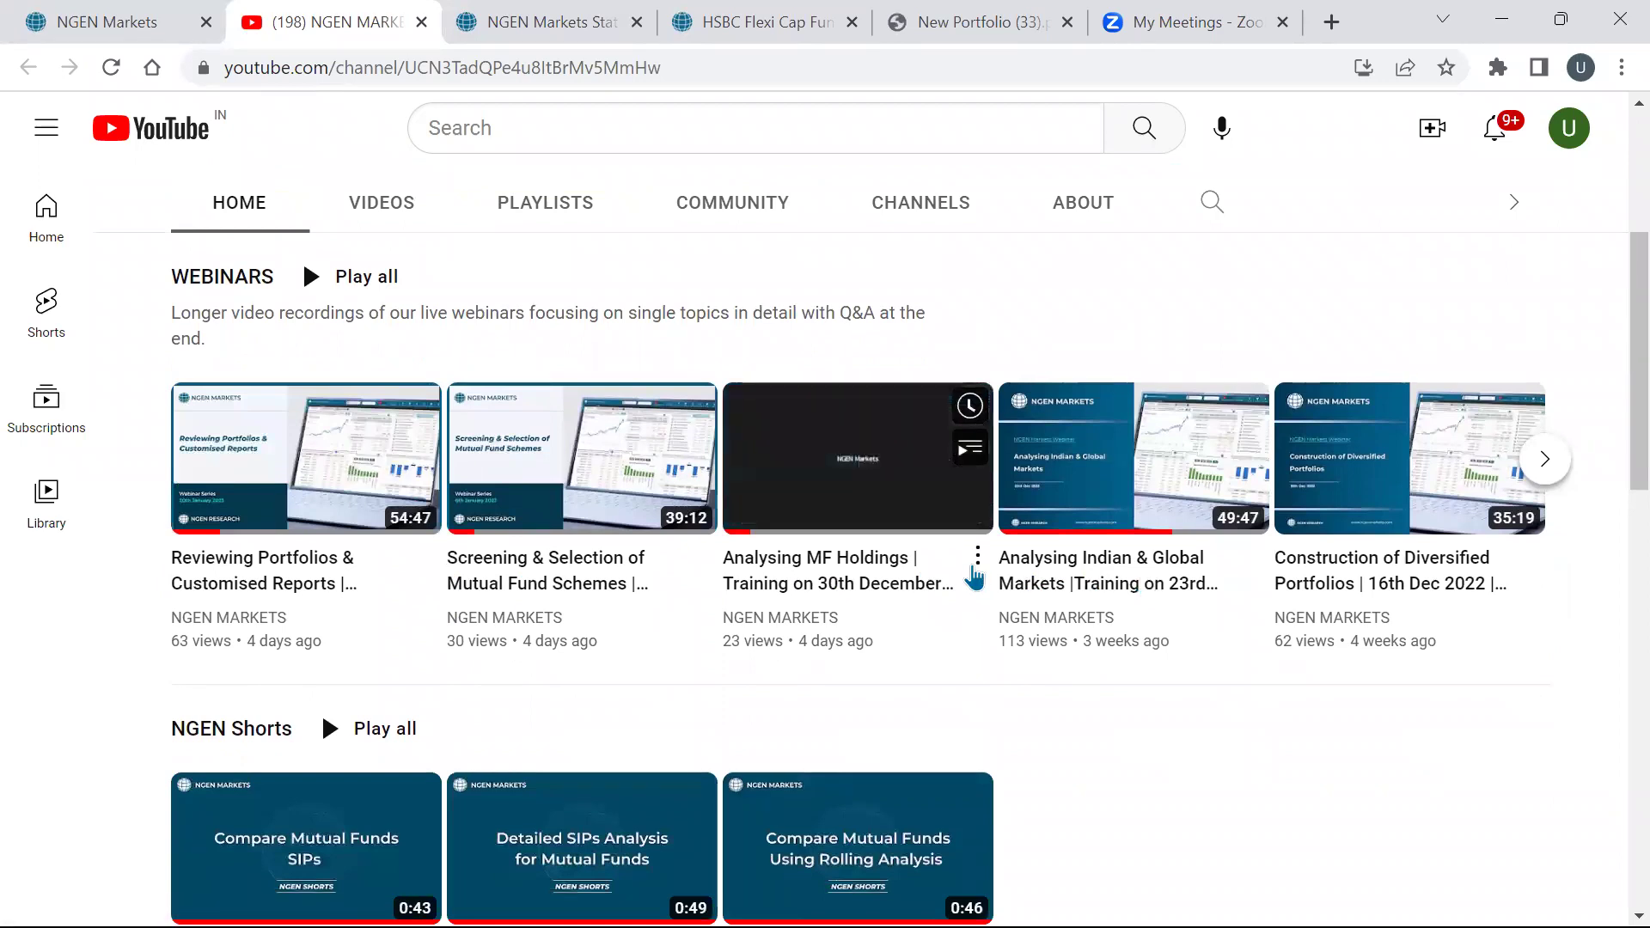
left_click(135, 21)
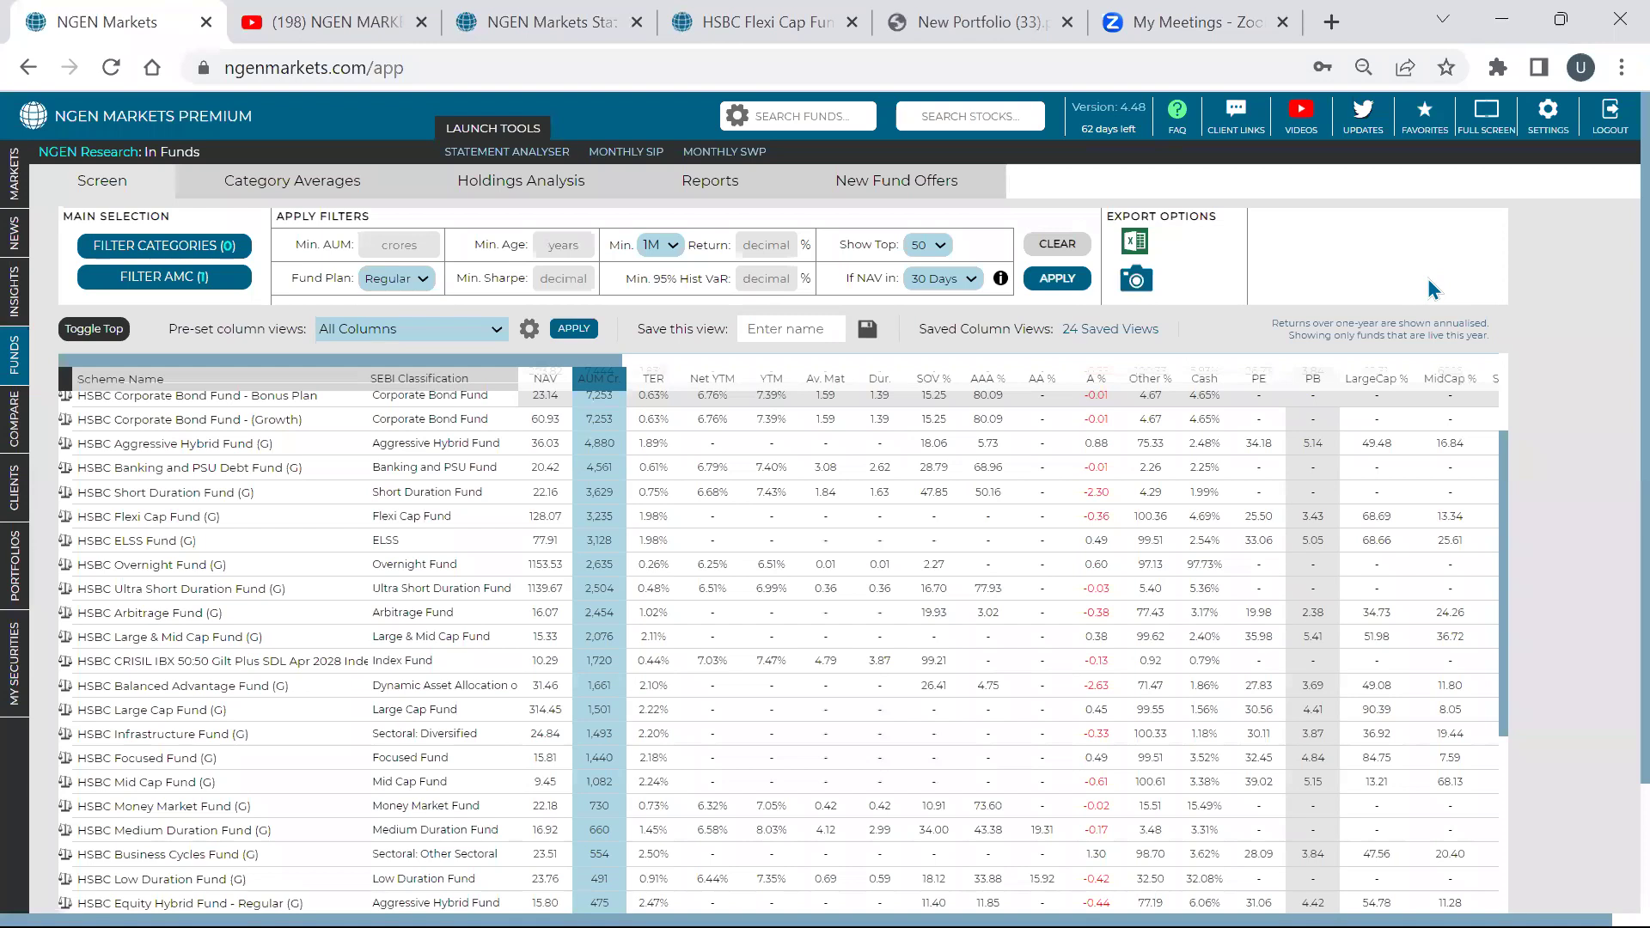
In Settings, view Your Details, then the Colours tab's base and chart colour themes.
left_click(1547, 120)
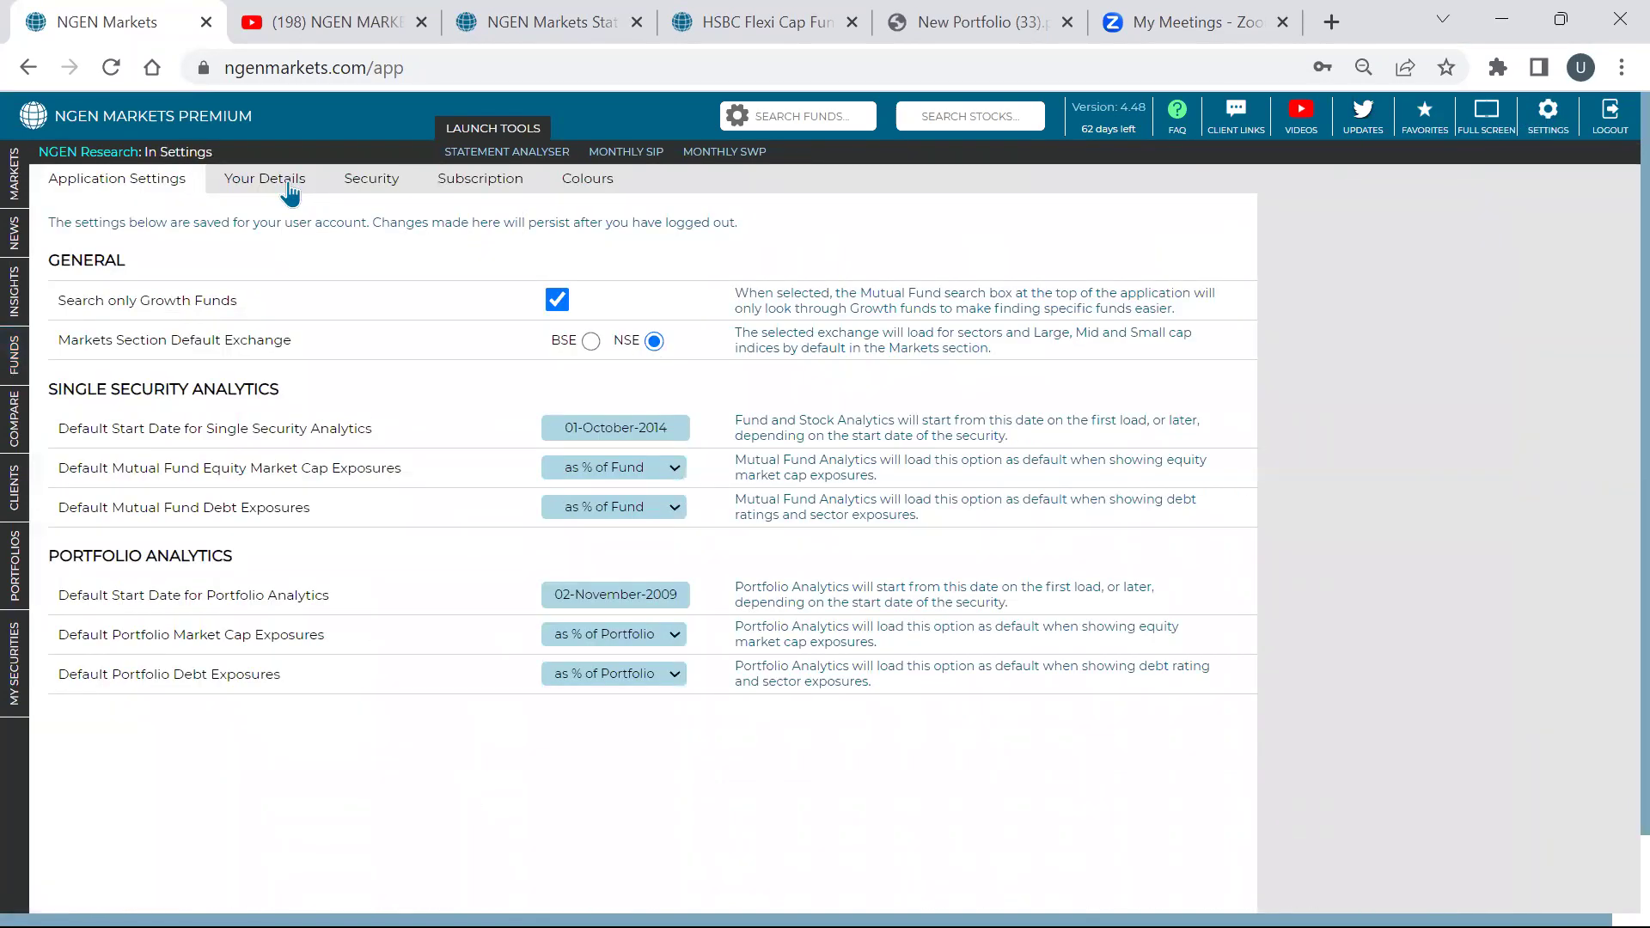
left_click(290, 190)
left_click(587, 180)
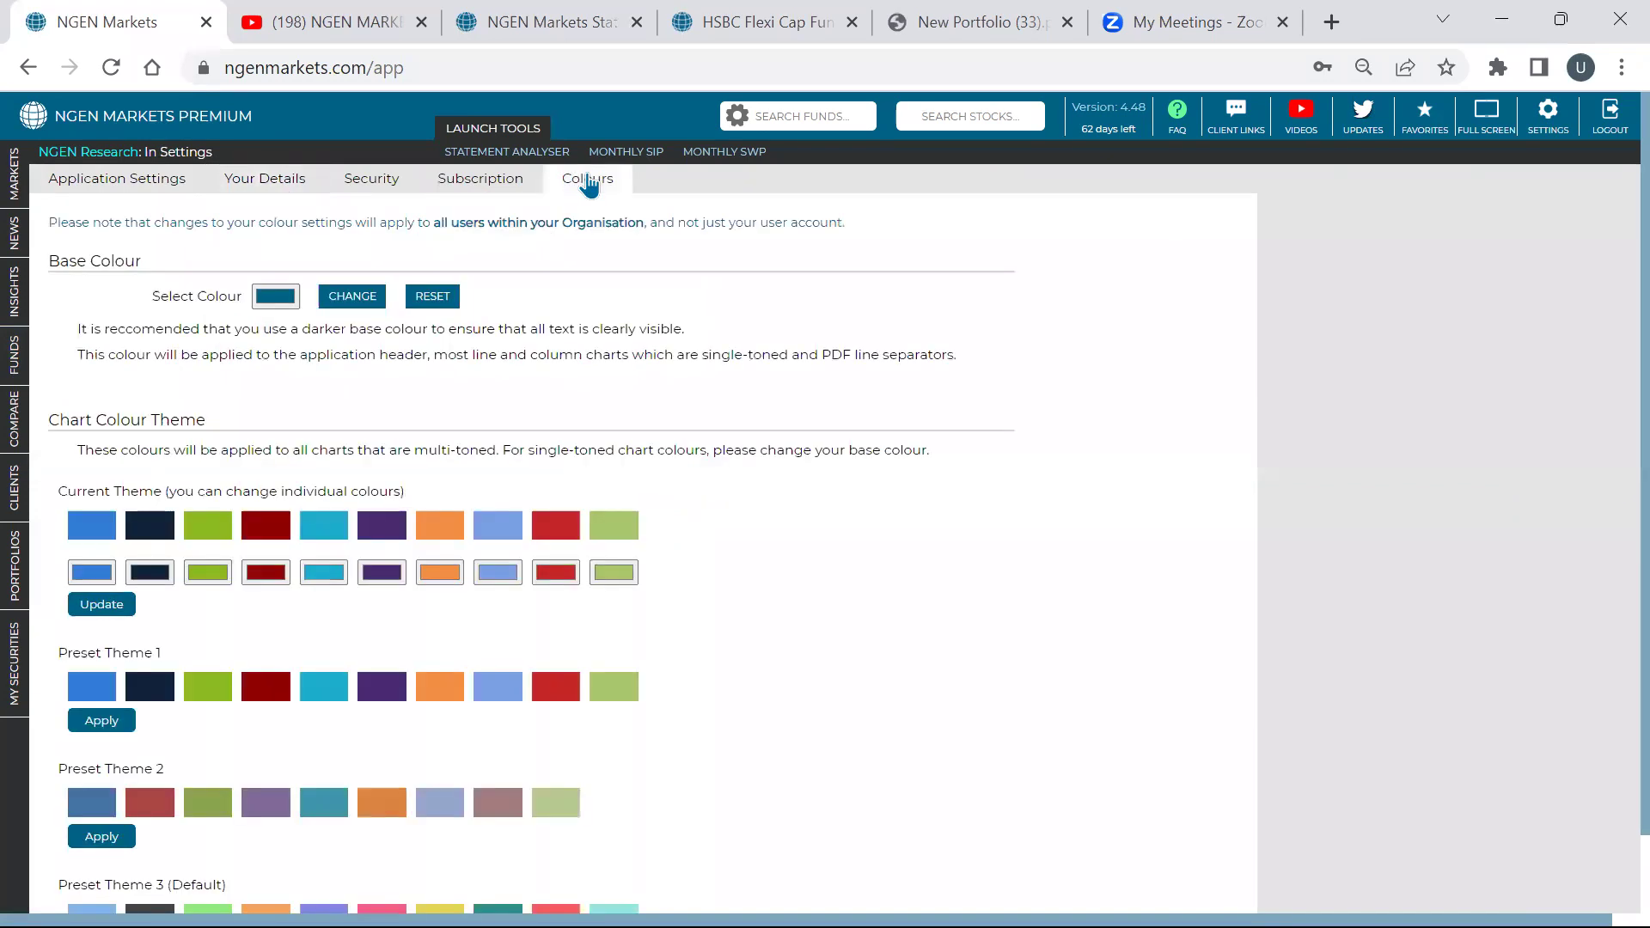